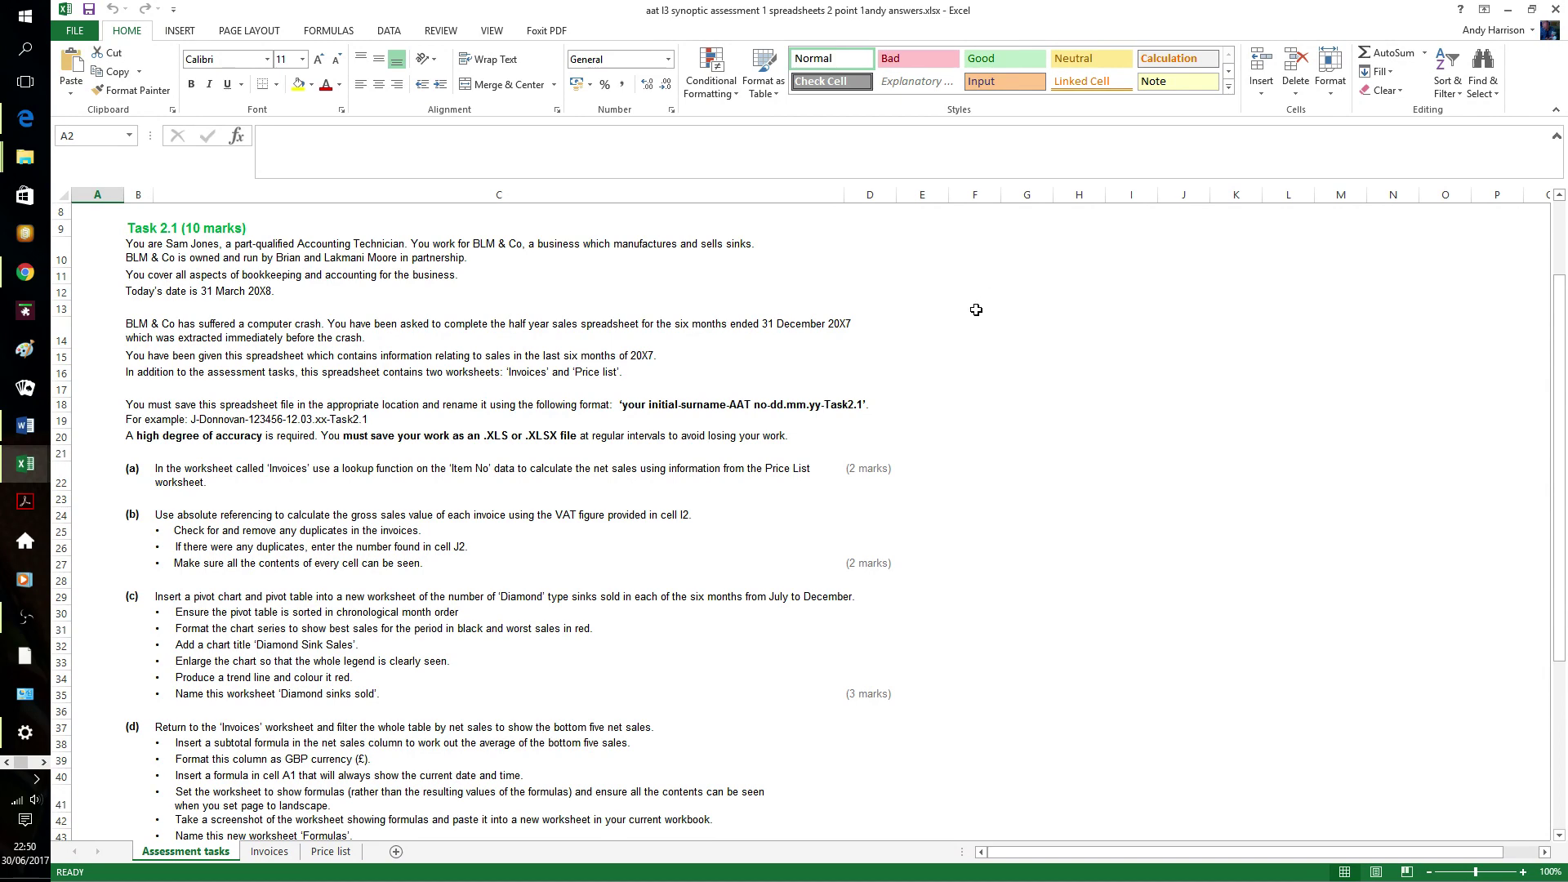
- Sort Price list rows A5:D12 by Item No ascending, then return to Invoices cell H7
scroll(967, 308, down, 1)
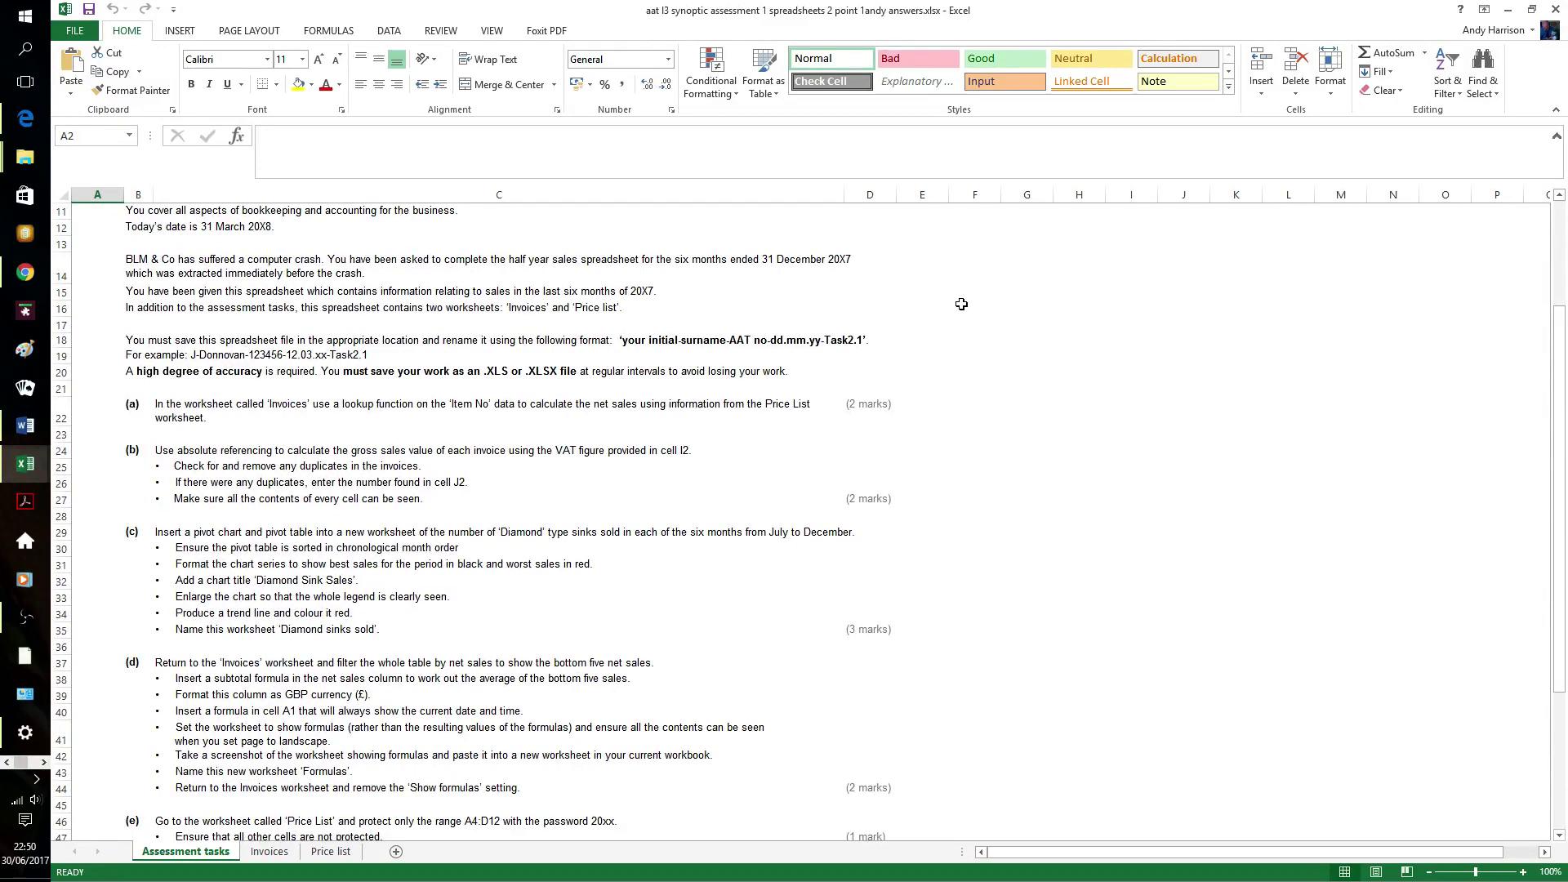
scroll(961, 304, down, 1)
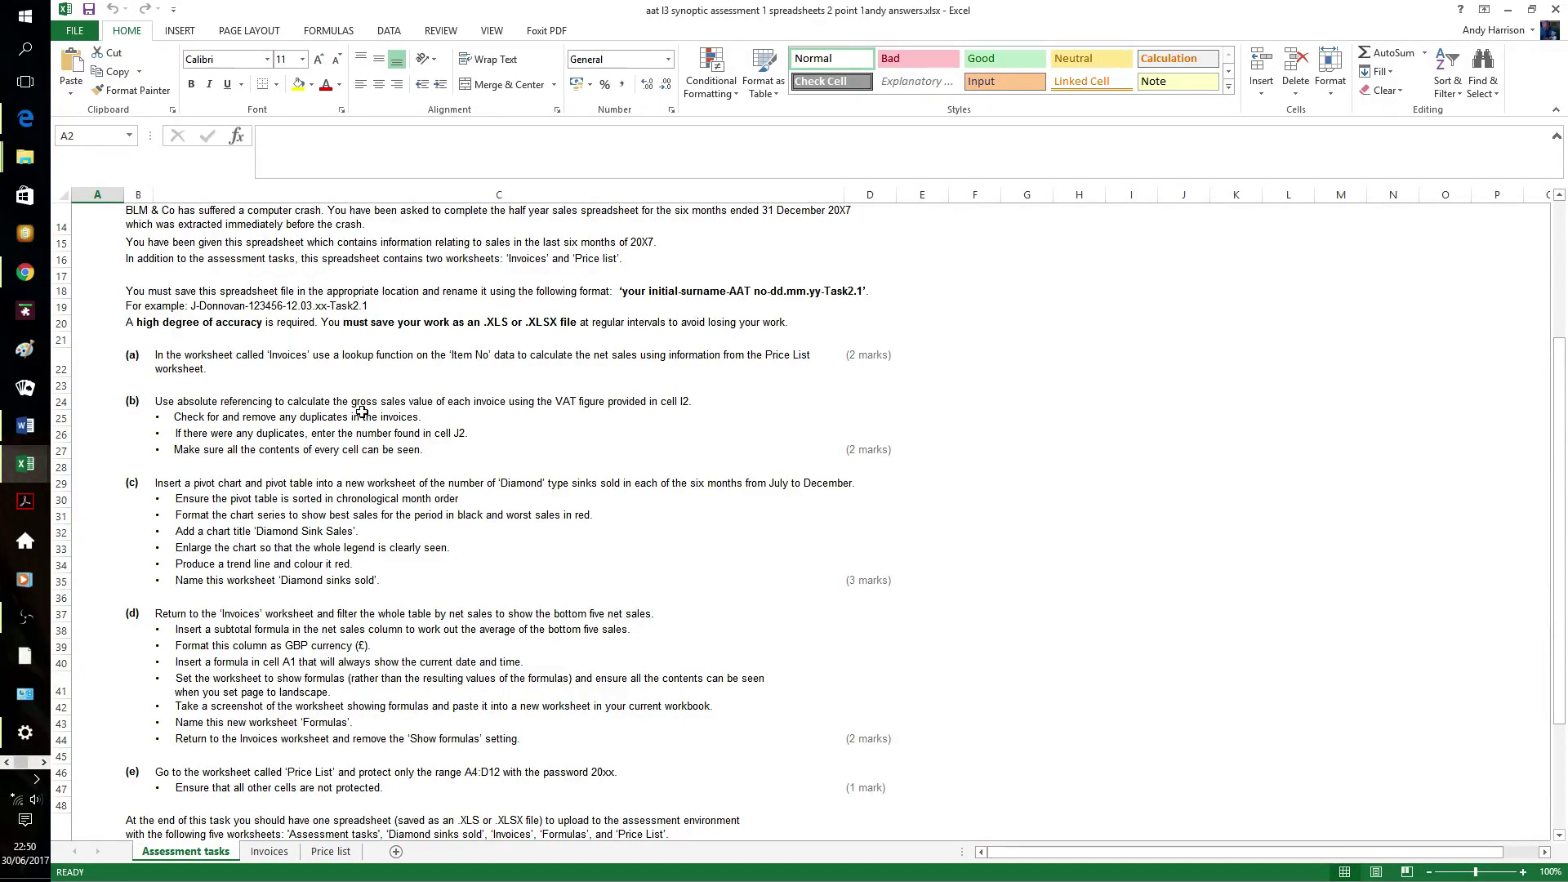
click(269, 852)
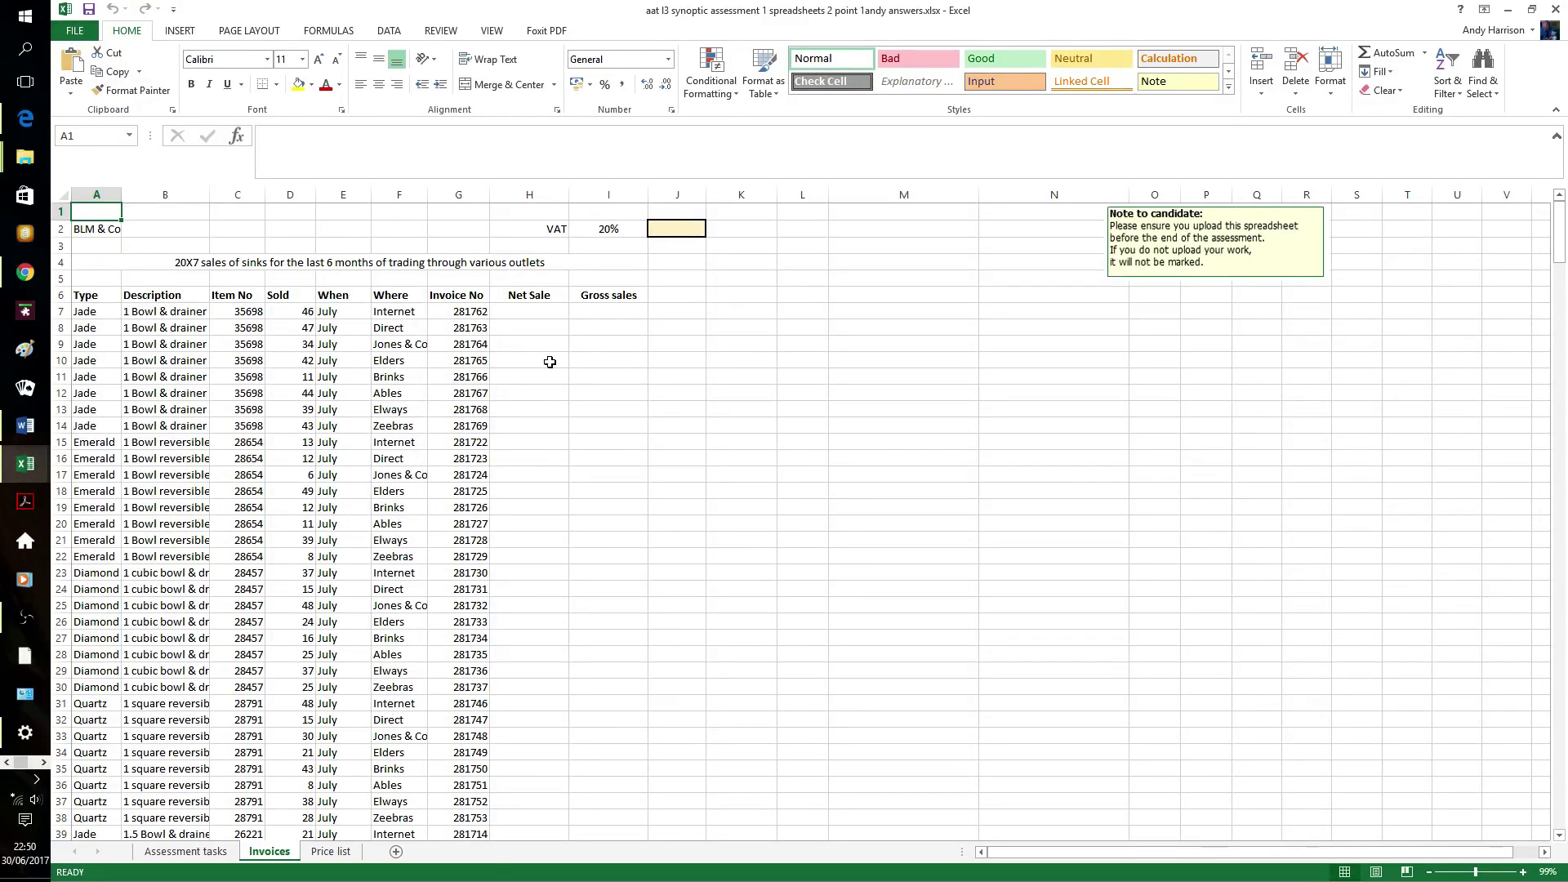
click(347, 854)
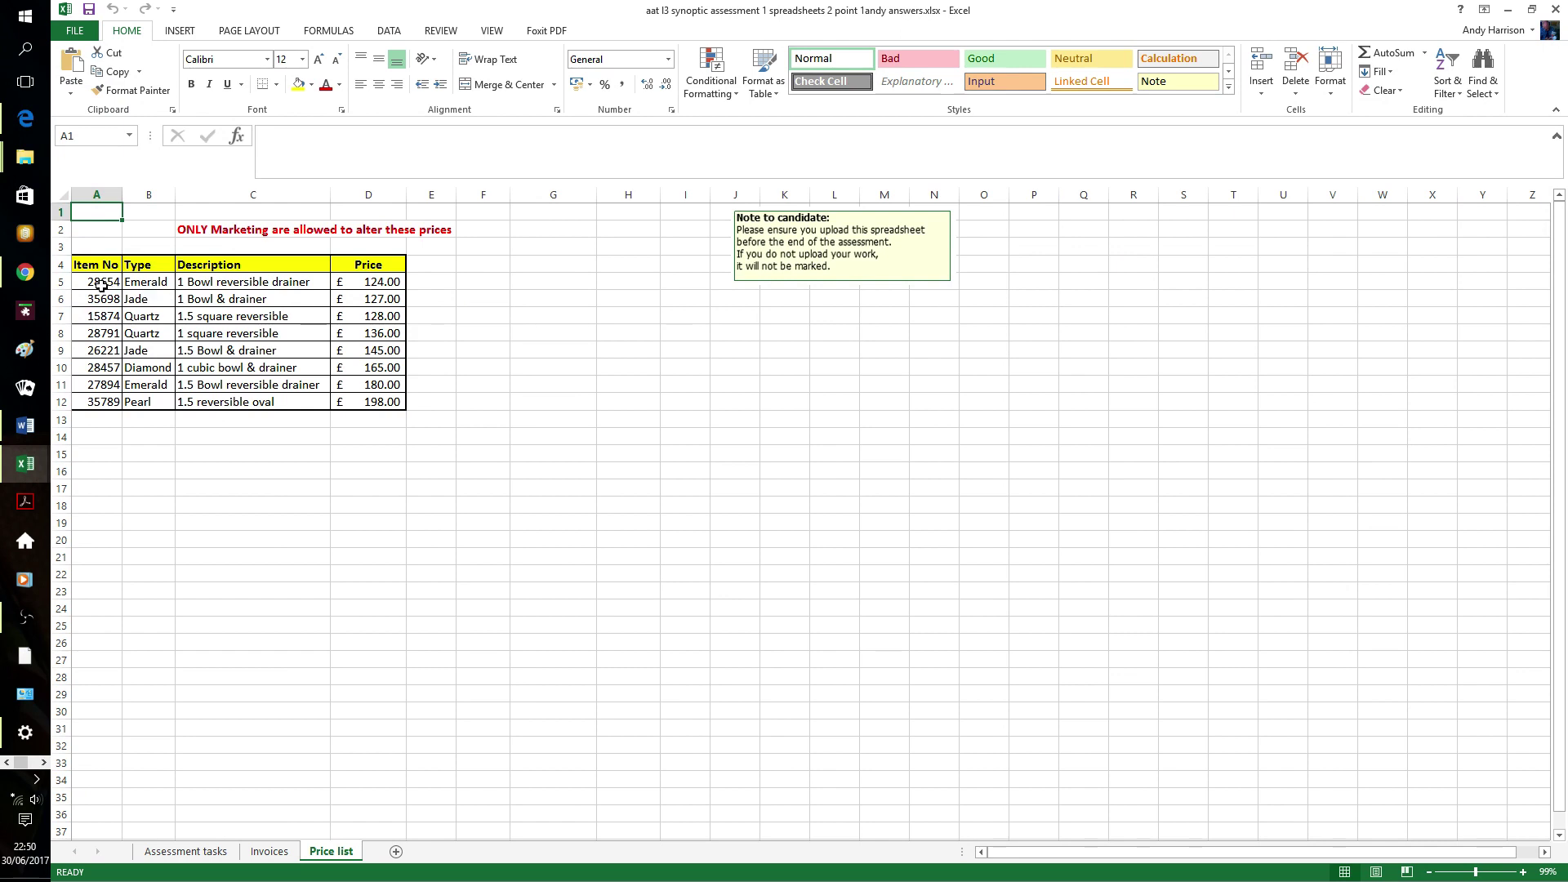
drag(101, 284, 341, 403)
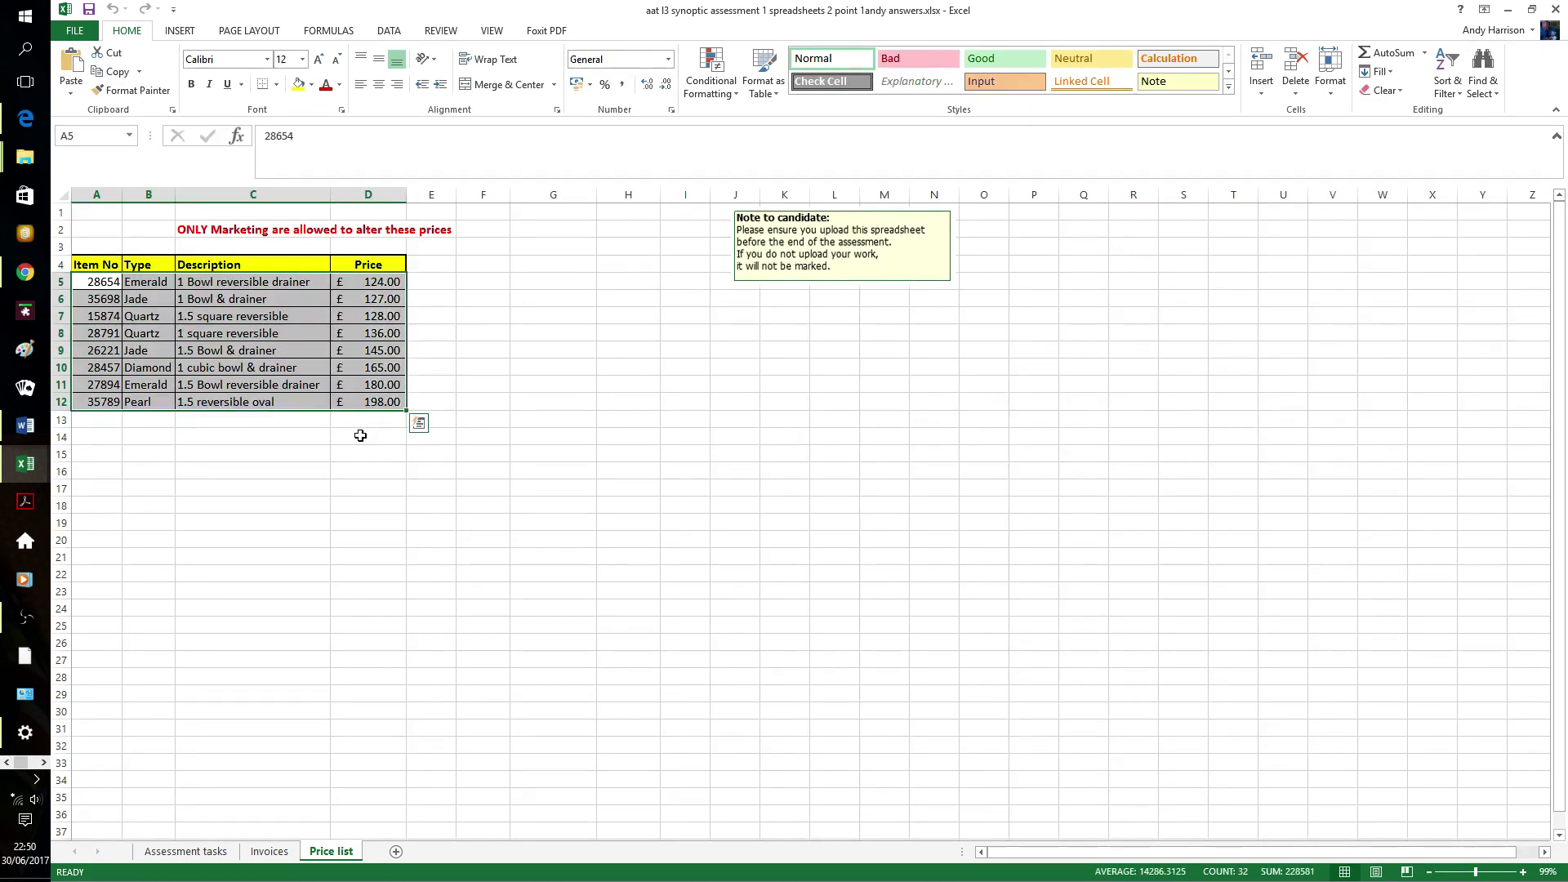
click(1452, 85)
click(1453, 116)
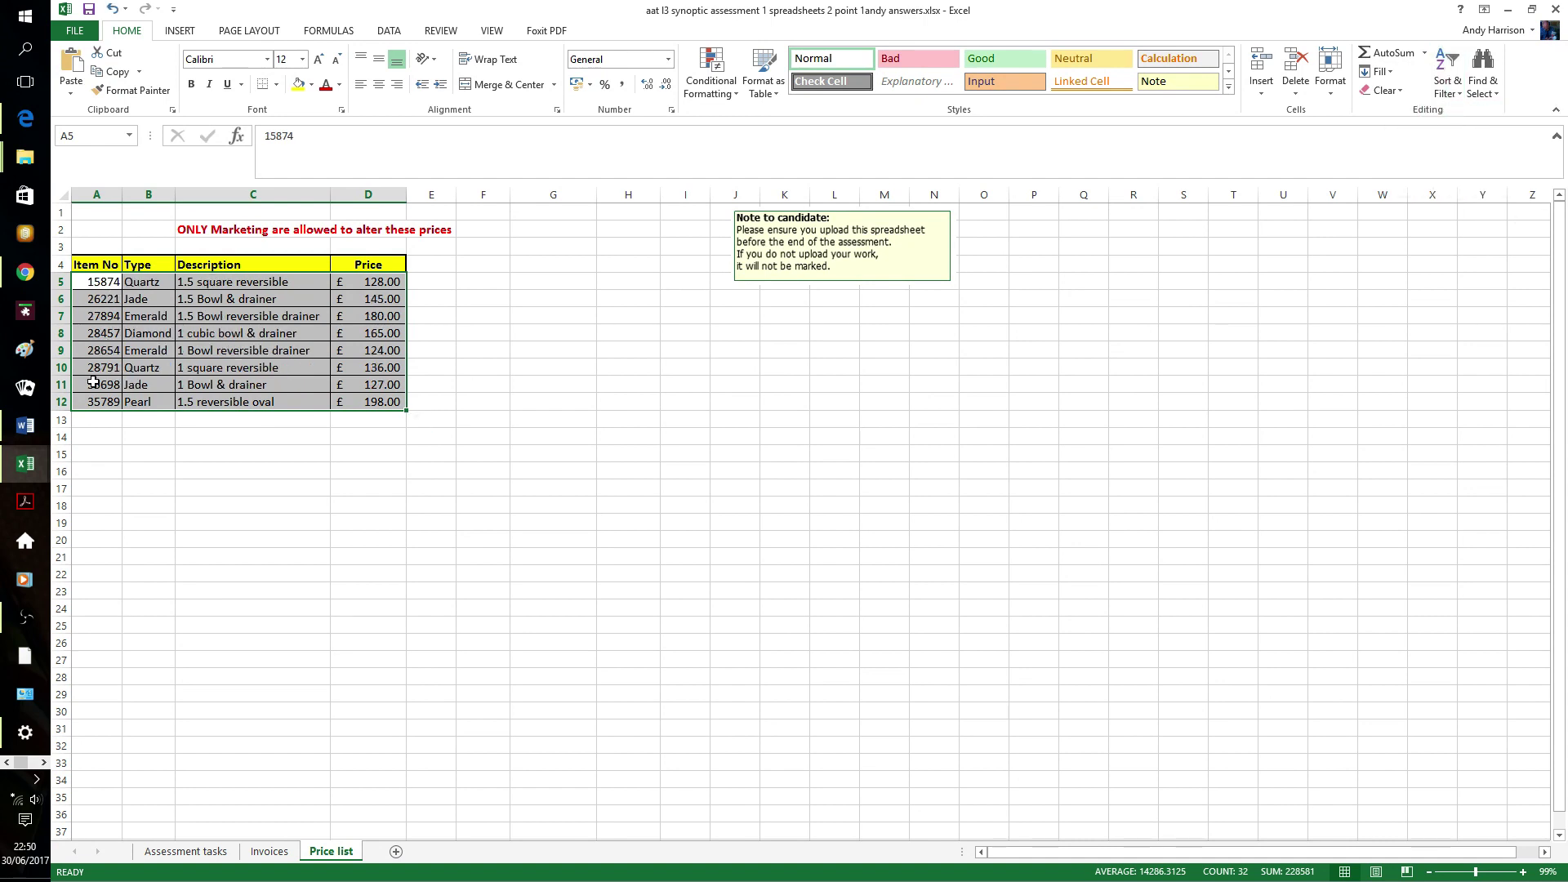
click(155, 472)
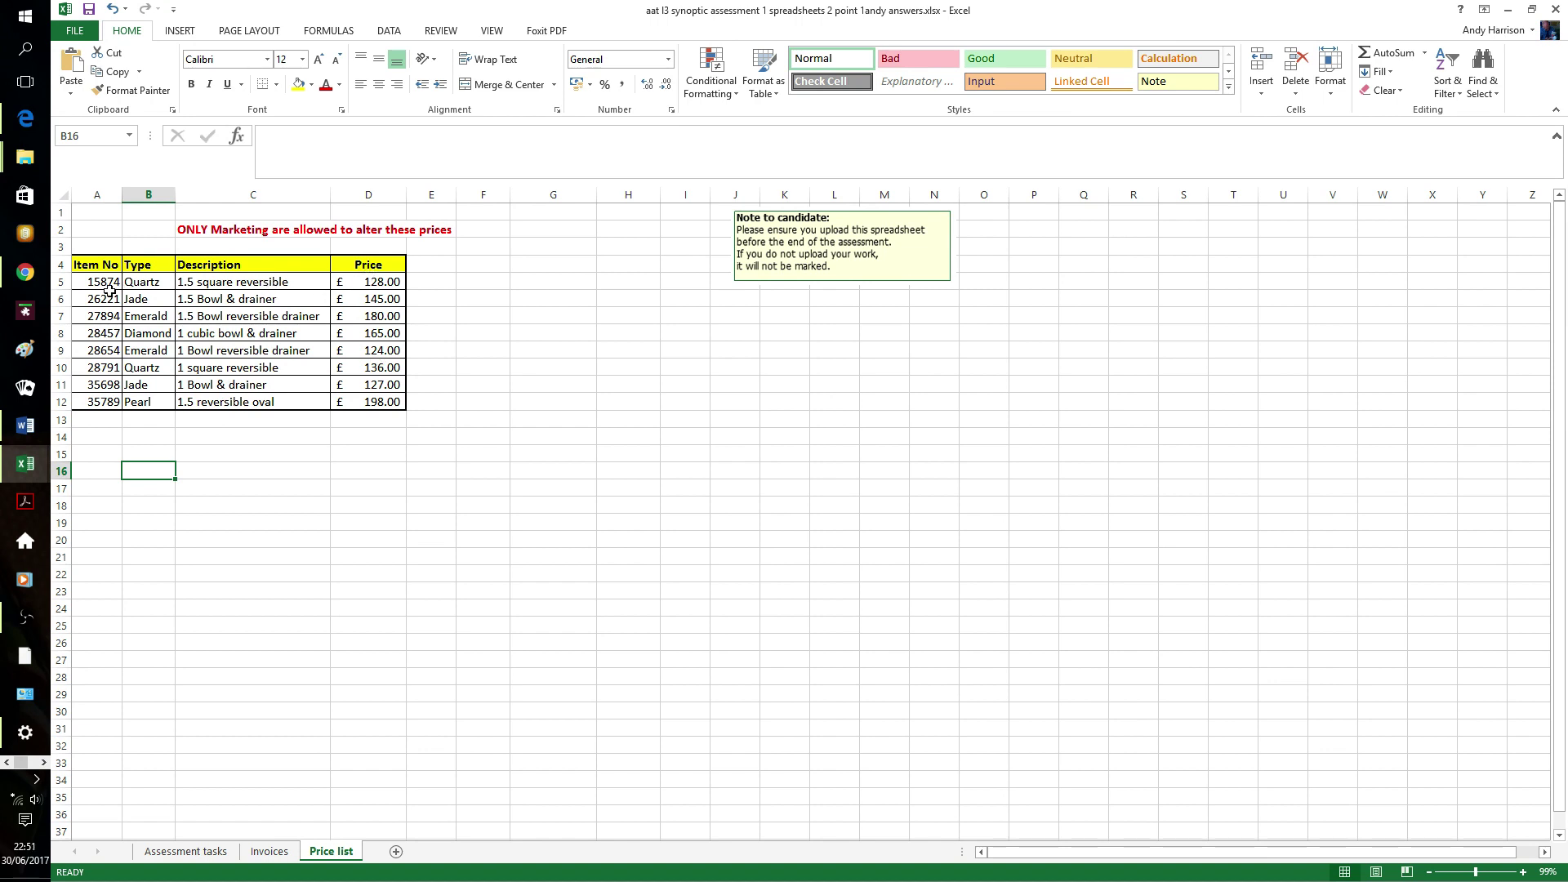
click(268, 851)
click(535, 311)
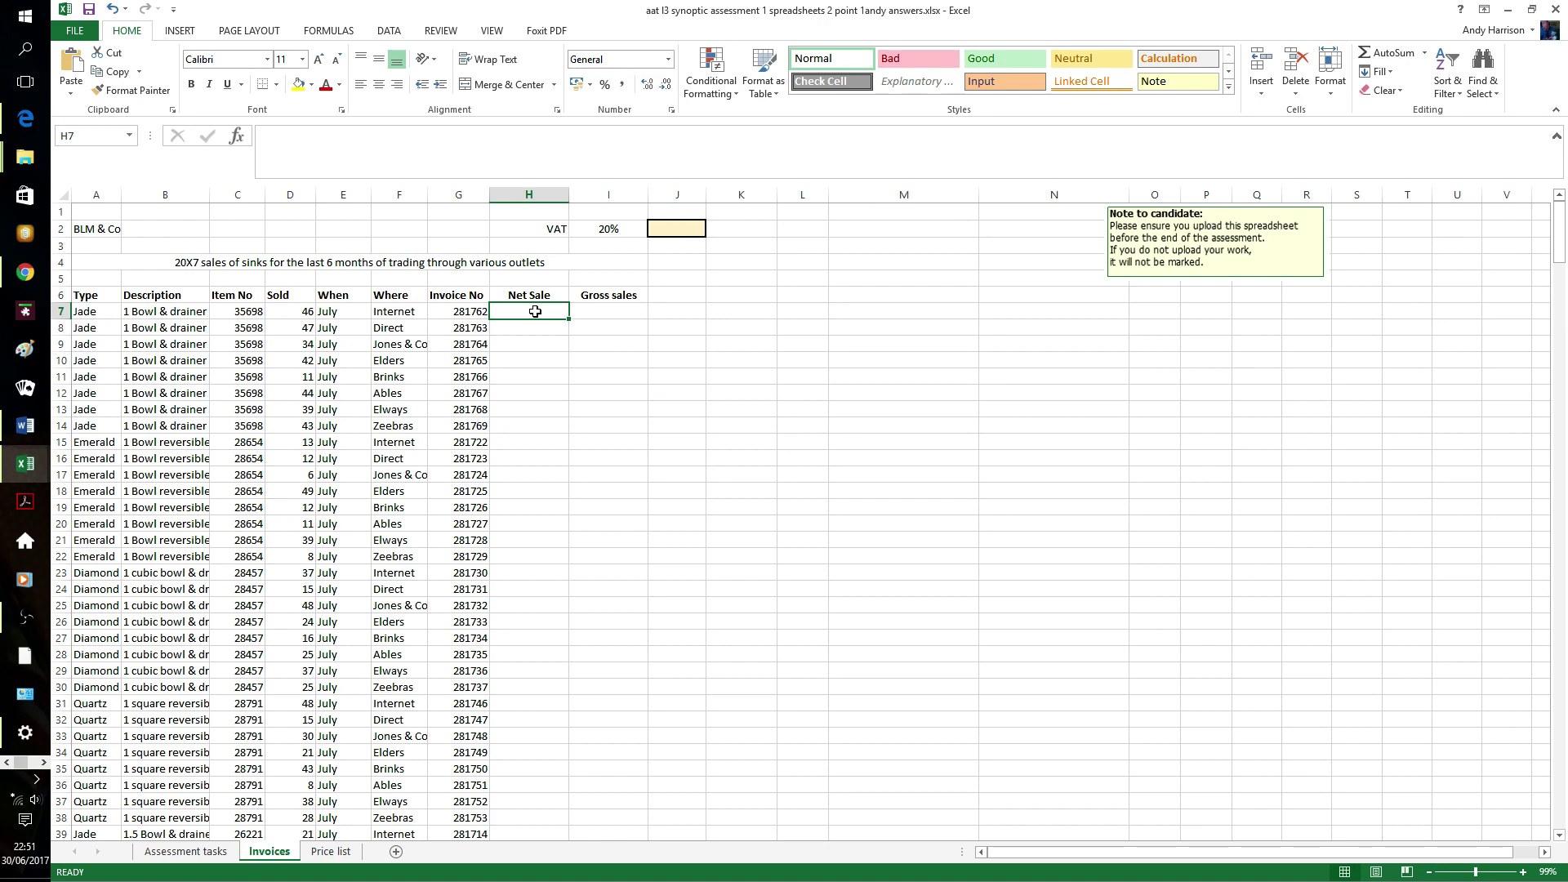
- Enter =VLOOKUP(C7,'Price list'!A5:D12,4) in H7 through the function wizard, returning 127
text(=)
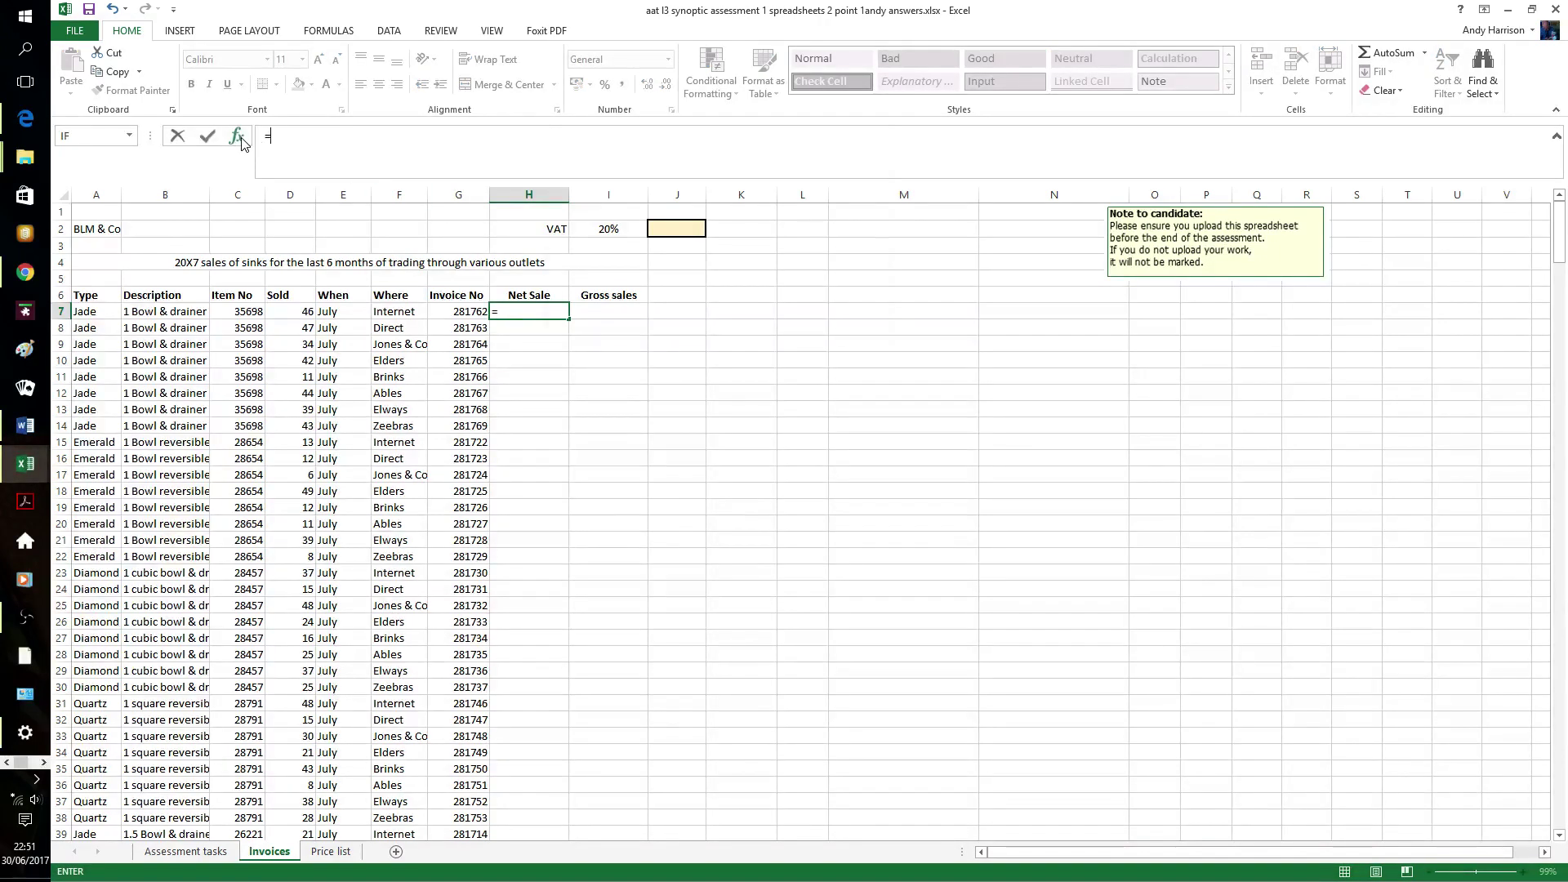
click(239, 139)
click(587, 207)
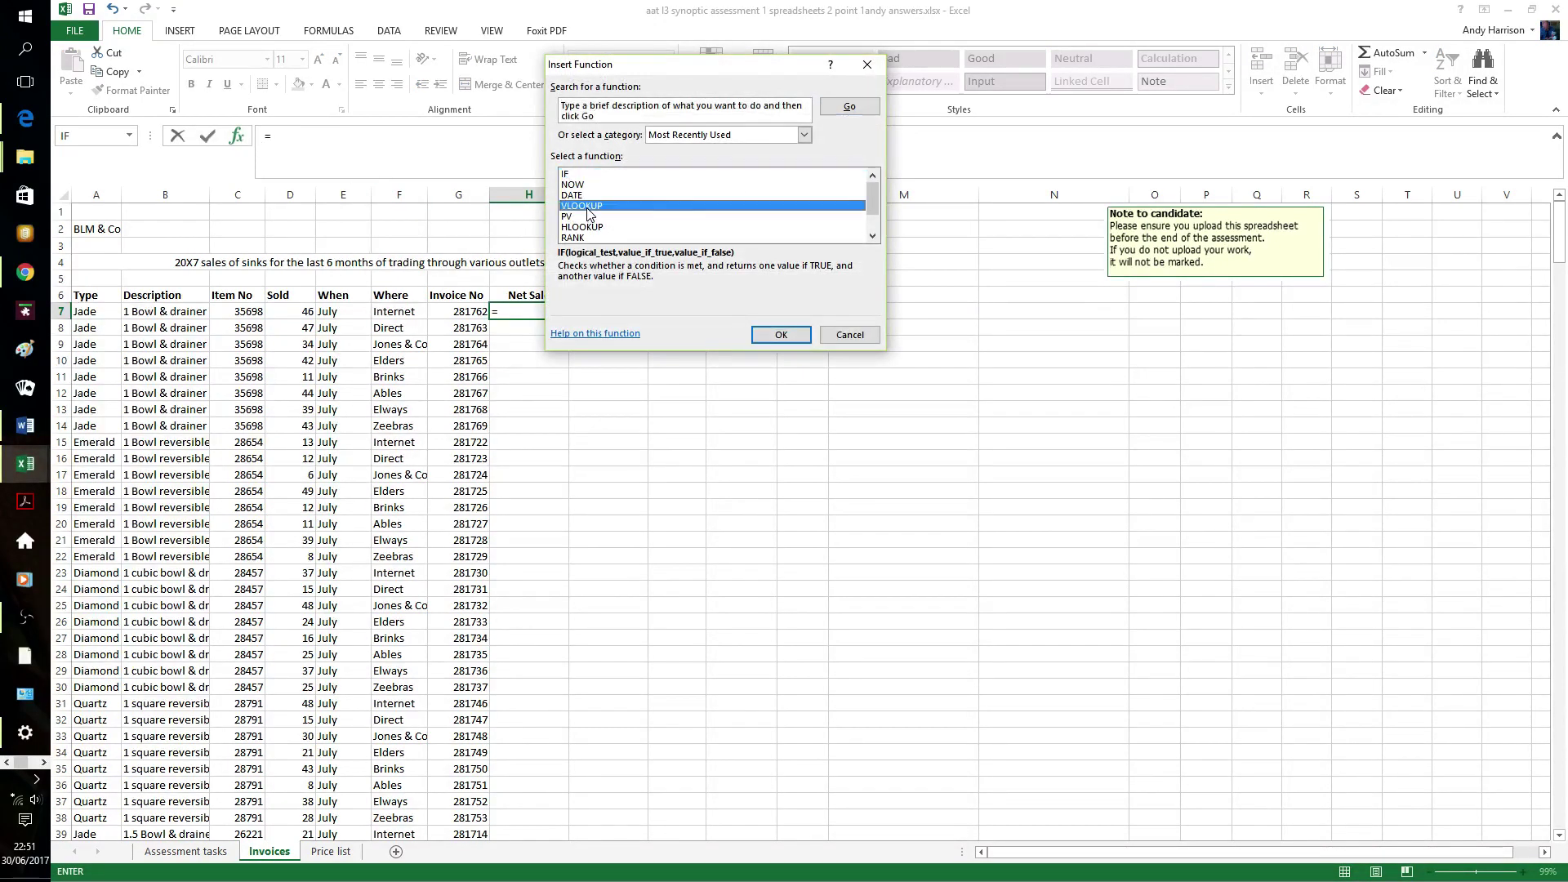
click(758, 328)
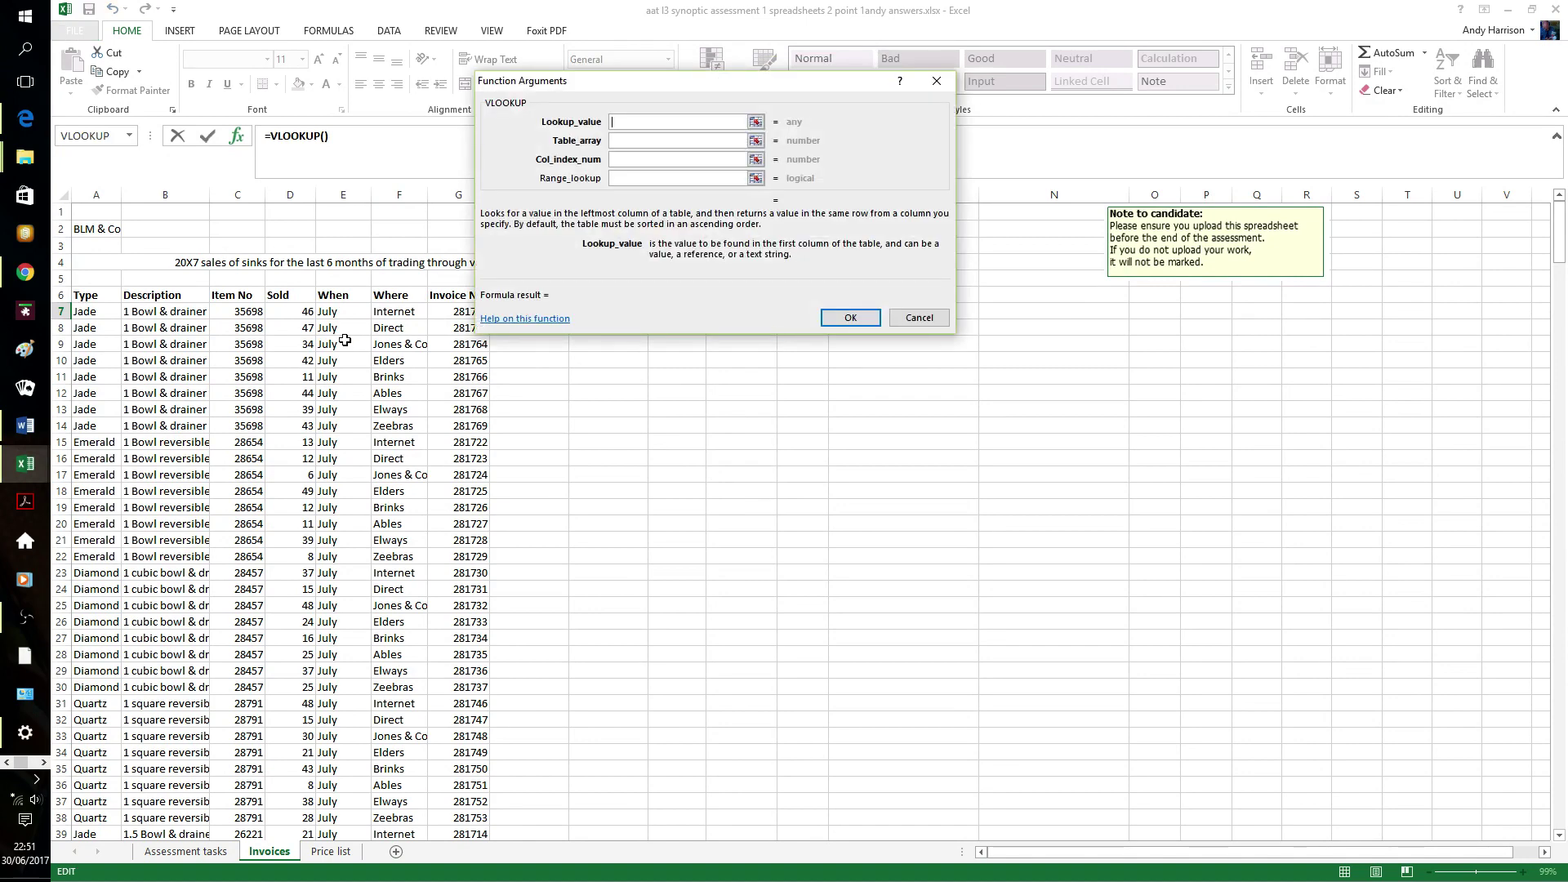
click(255, 314)
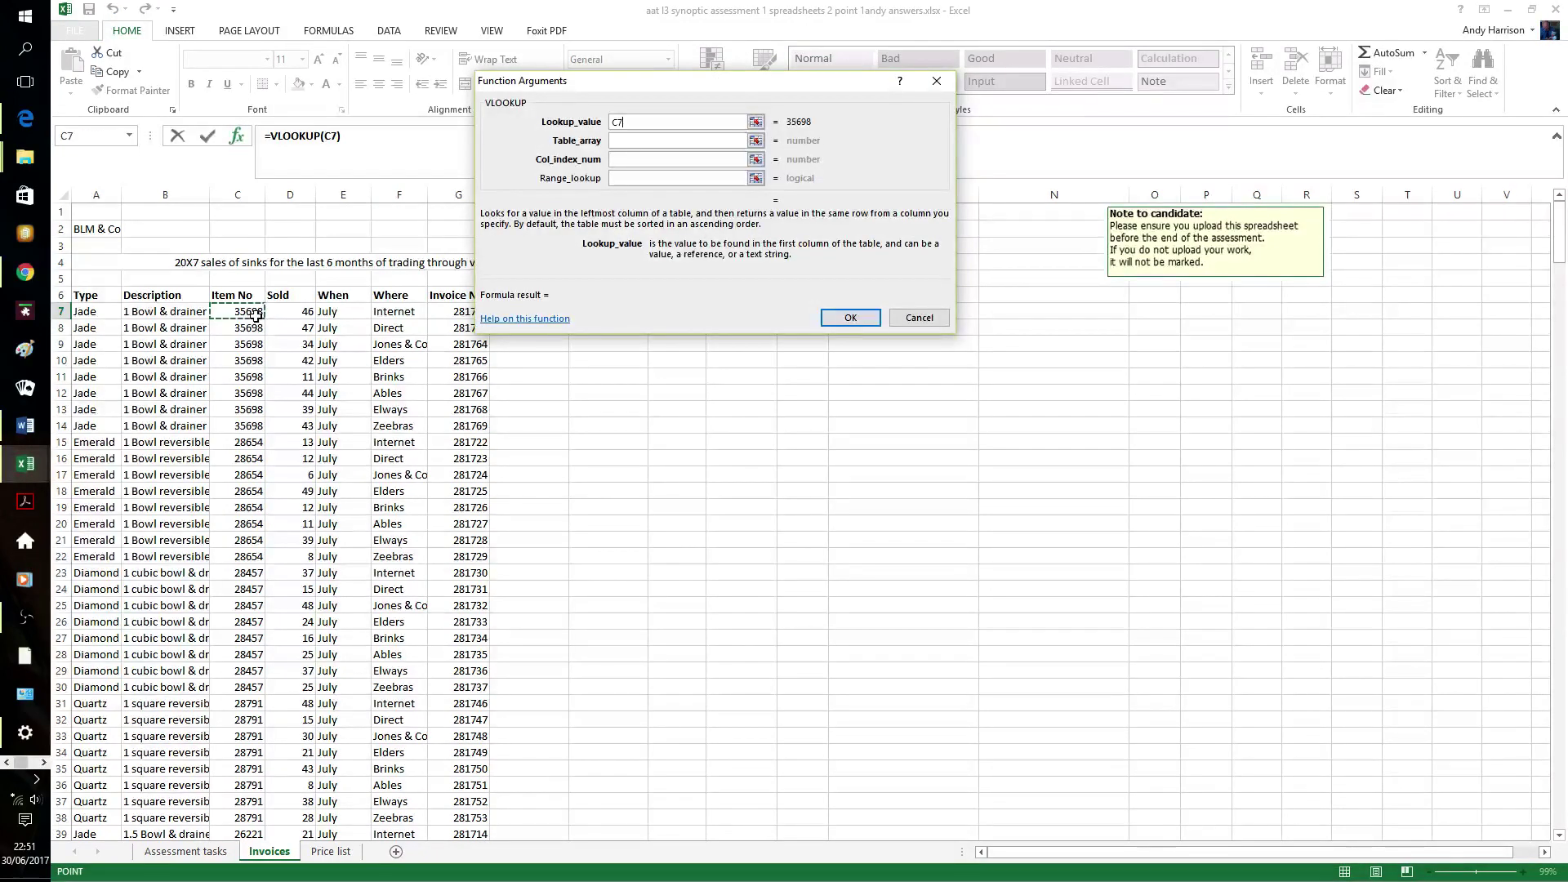
click(623, 142)
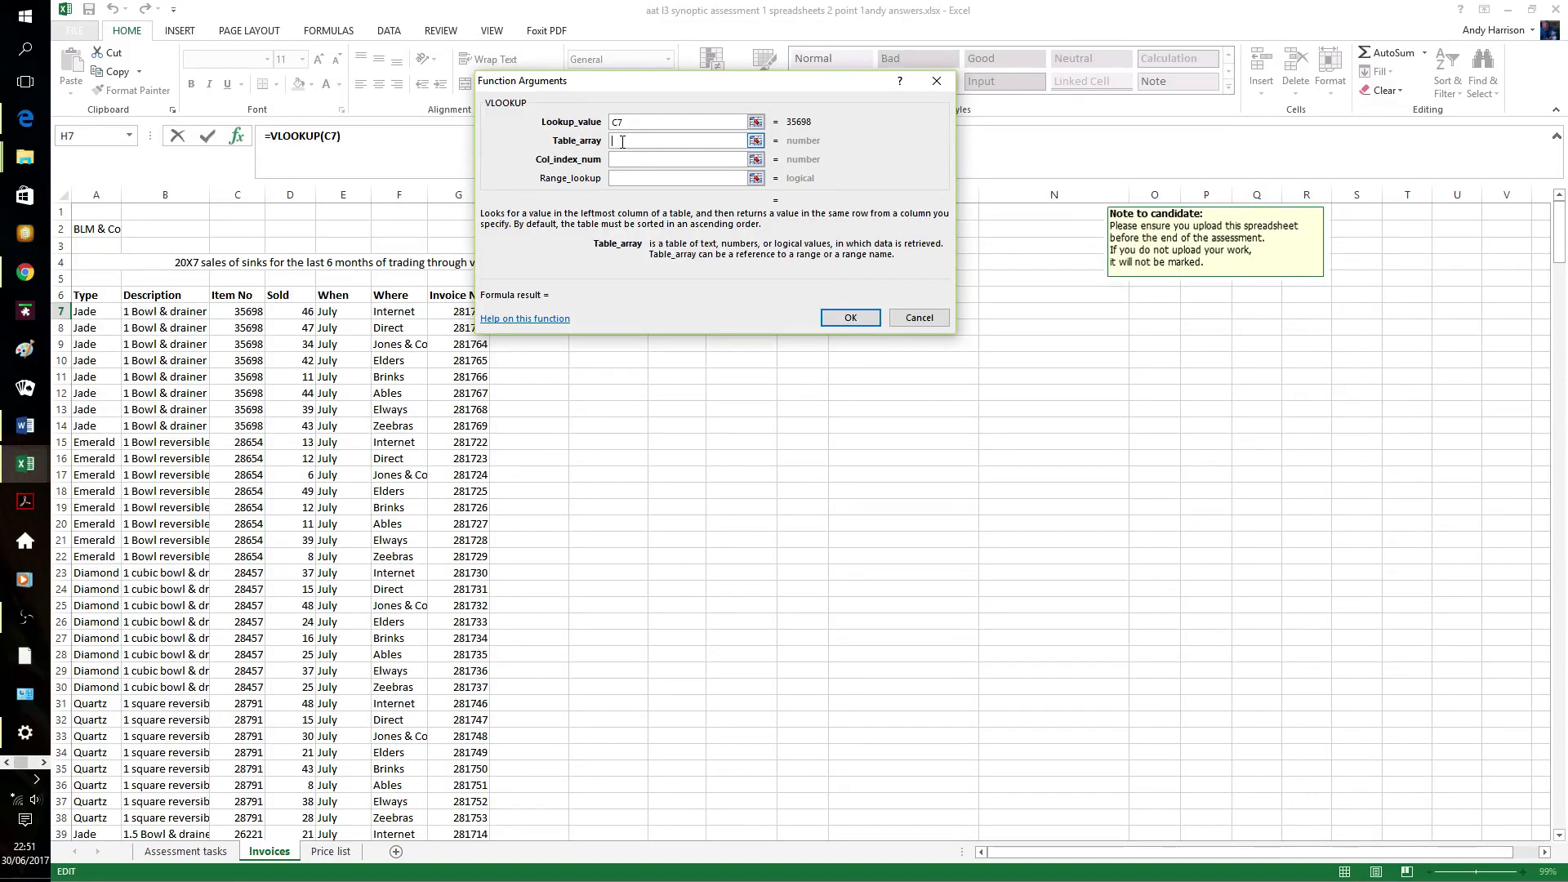
click(330, 852)
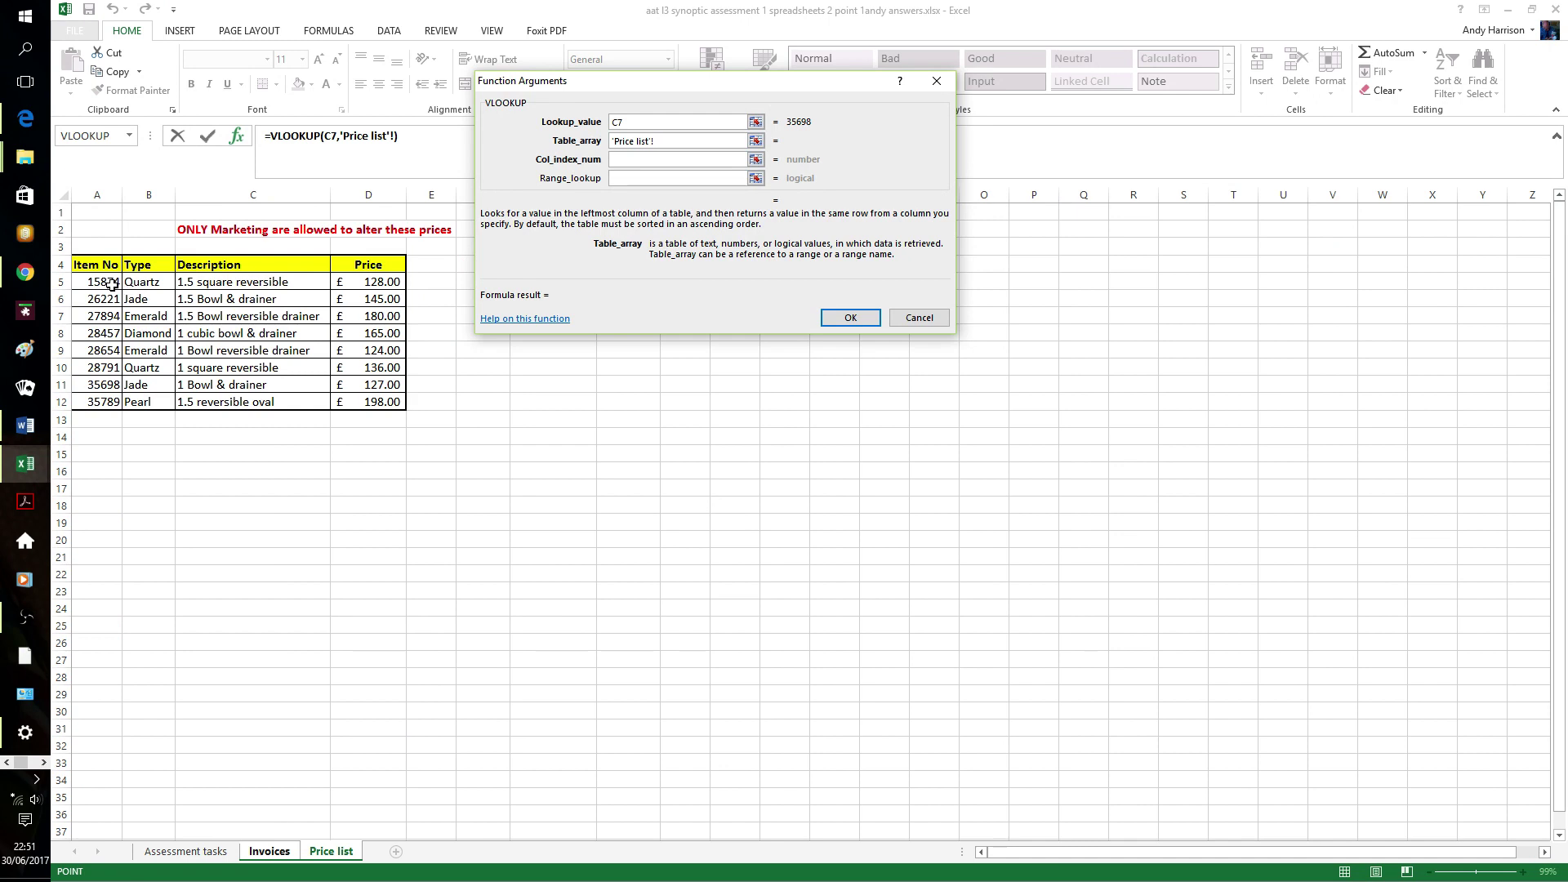
drag(110, 284, 336, 402)
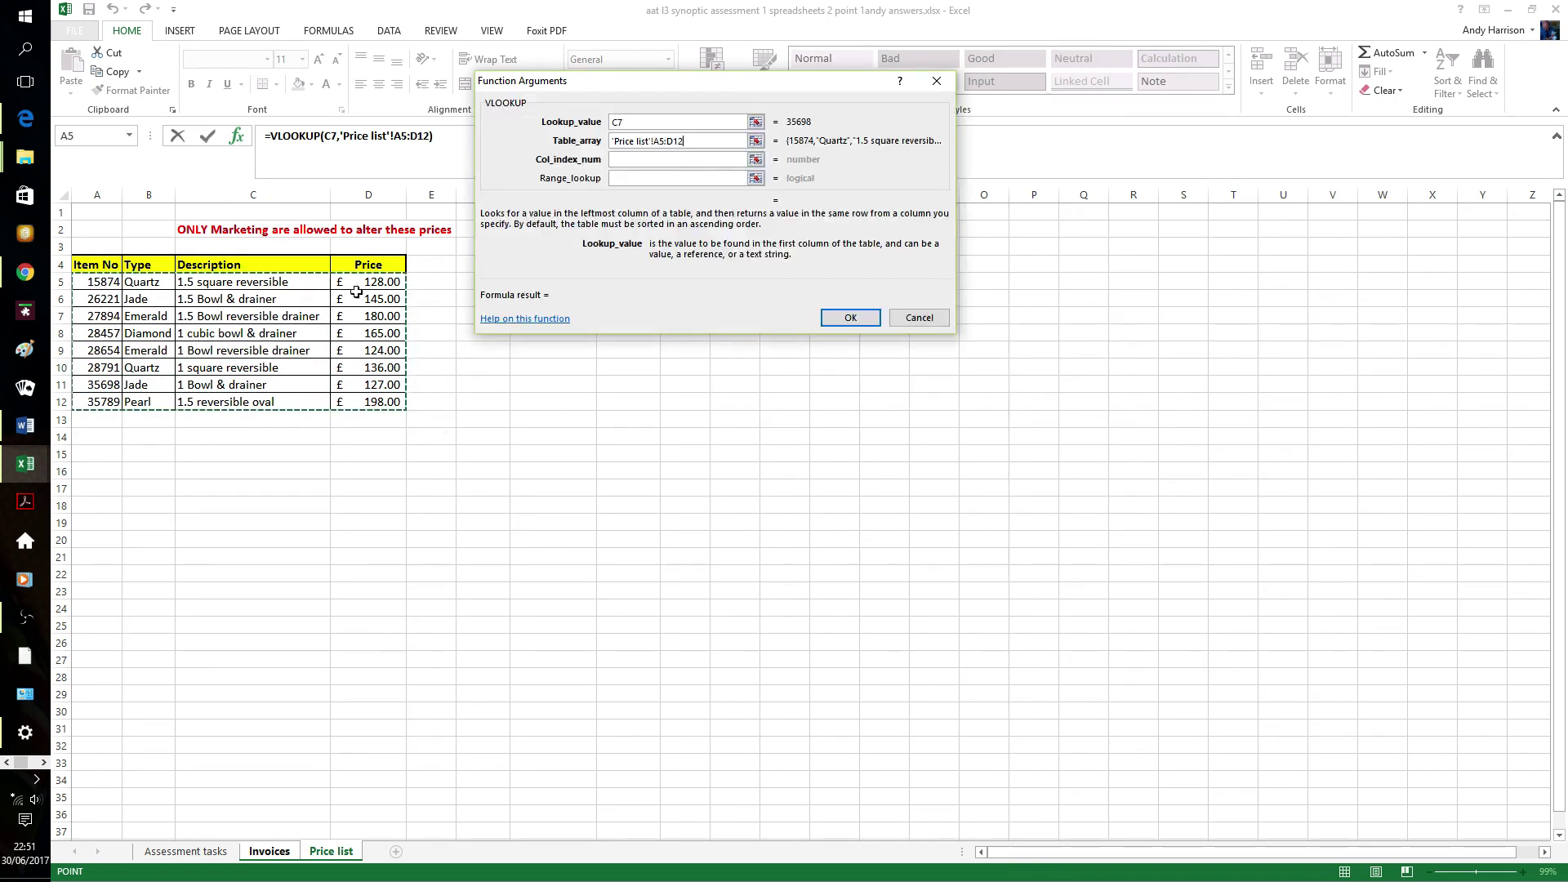
click(622, 163)
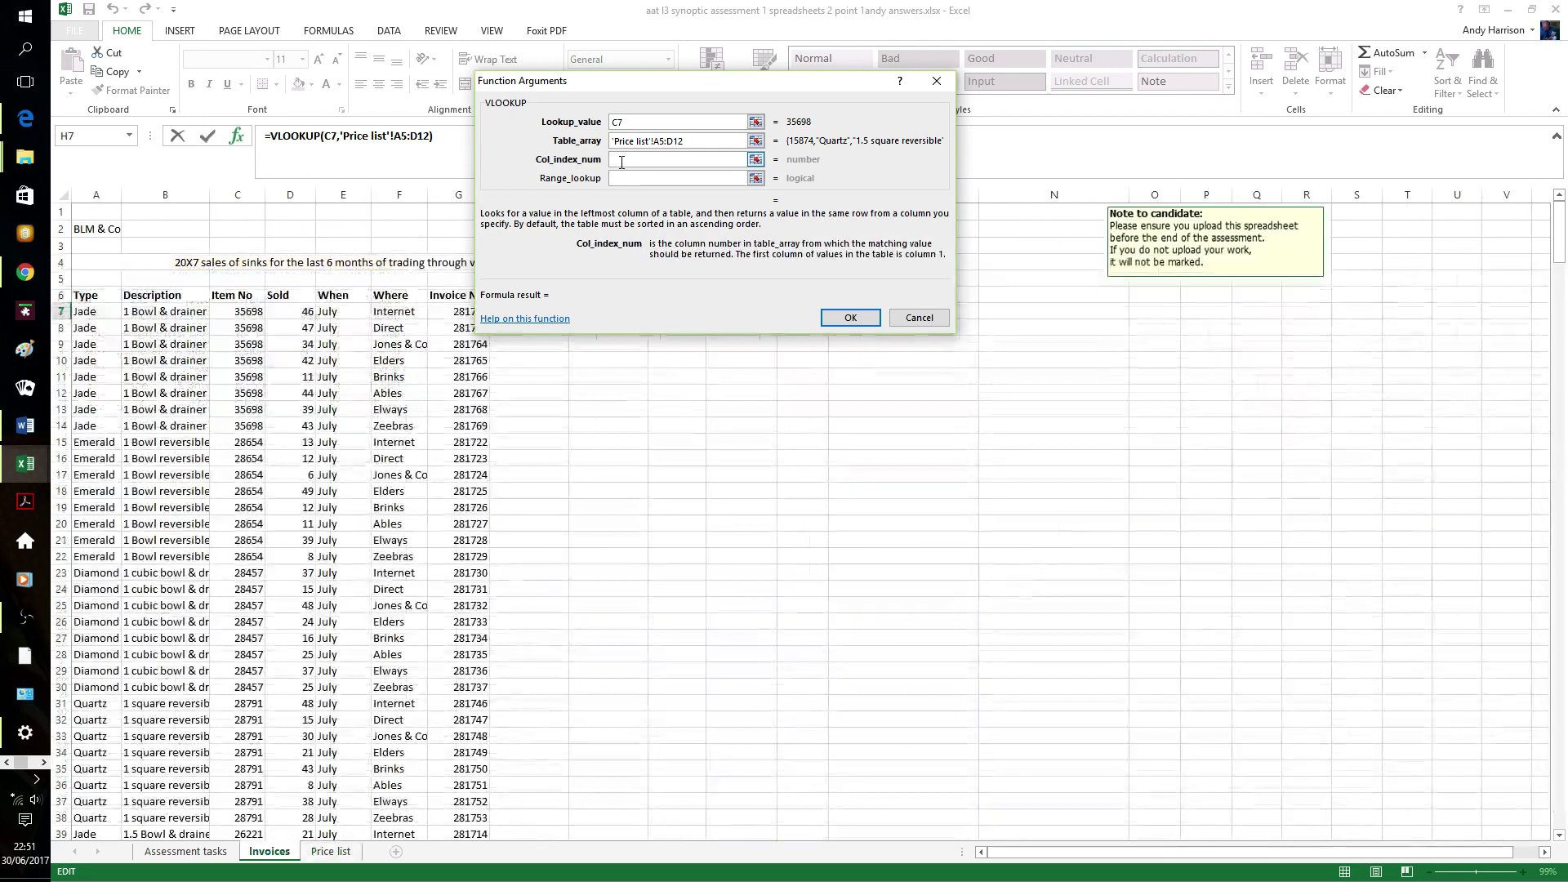
text(4)
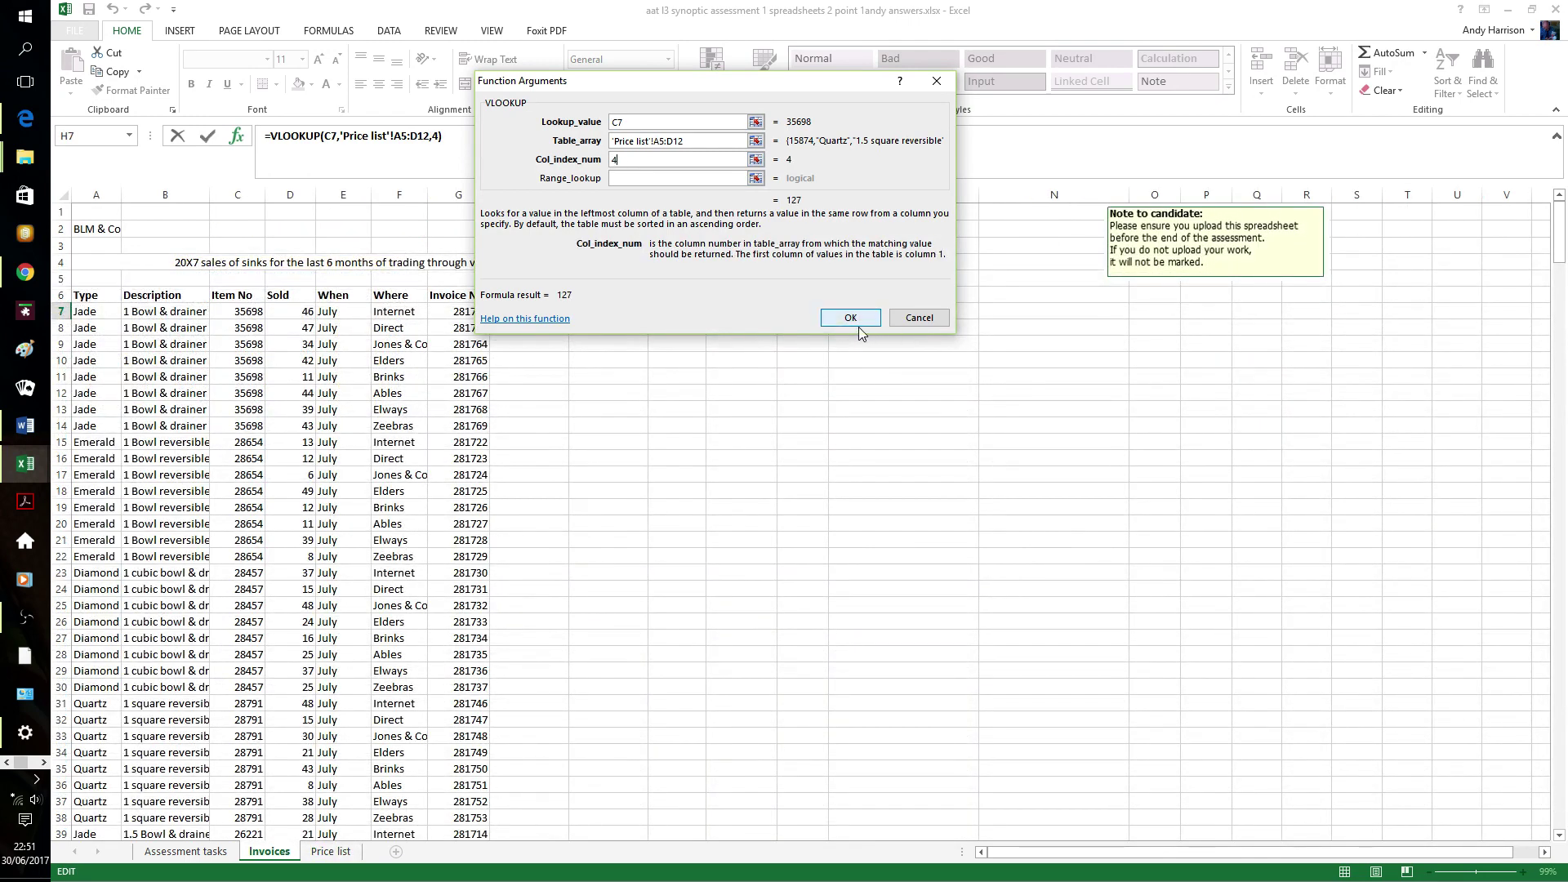
click(850, 318)
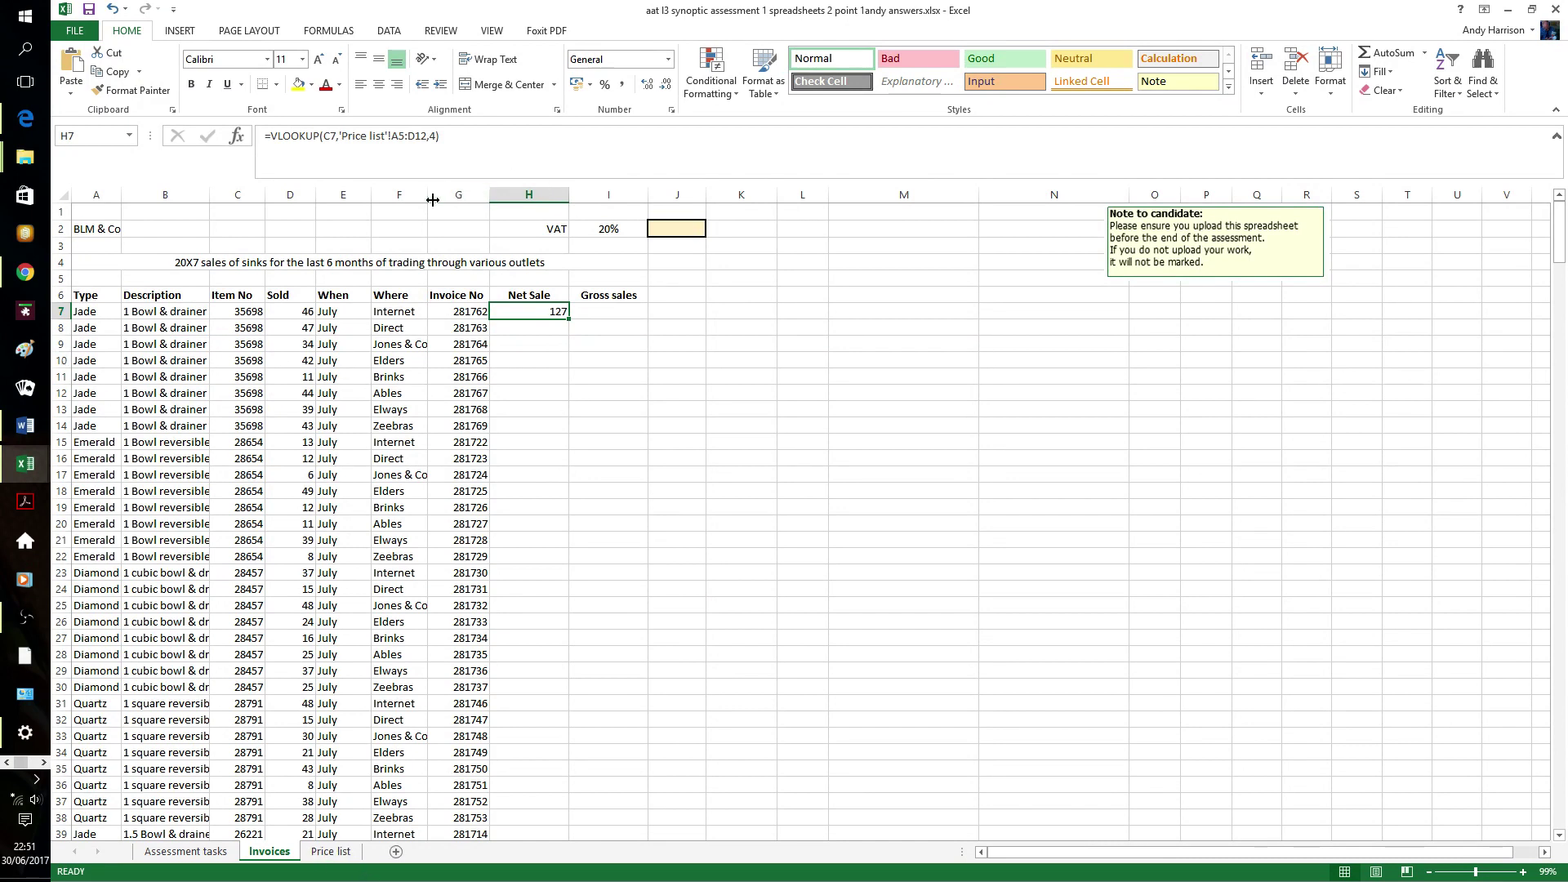
- Append *D7 to H7's lookup formula so Net Sale shows 5842
click(462, 140)
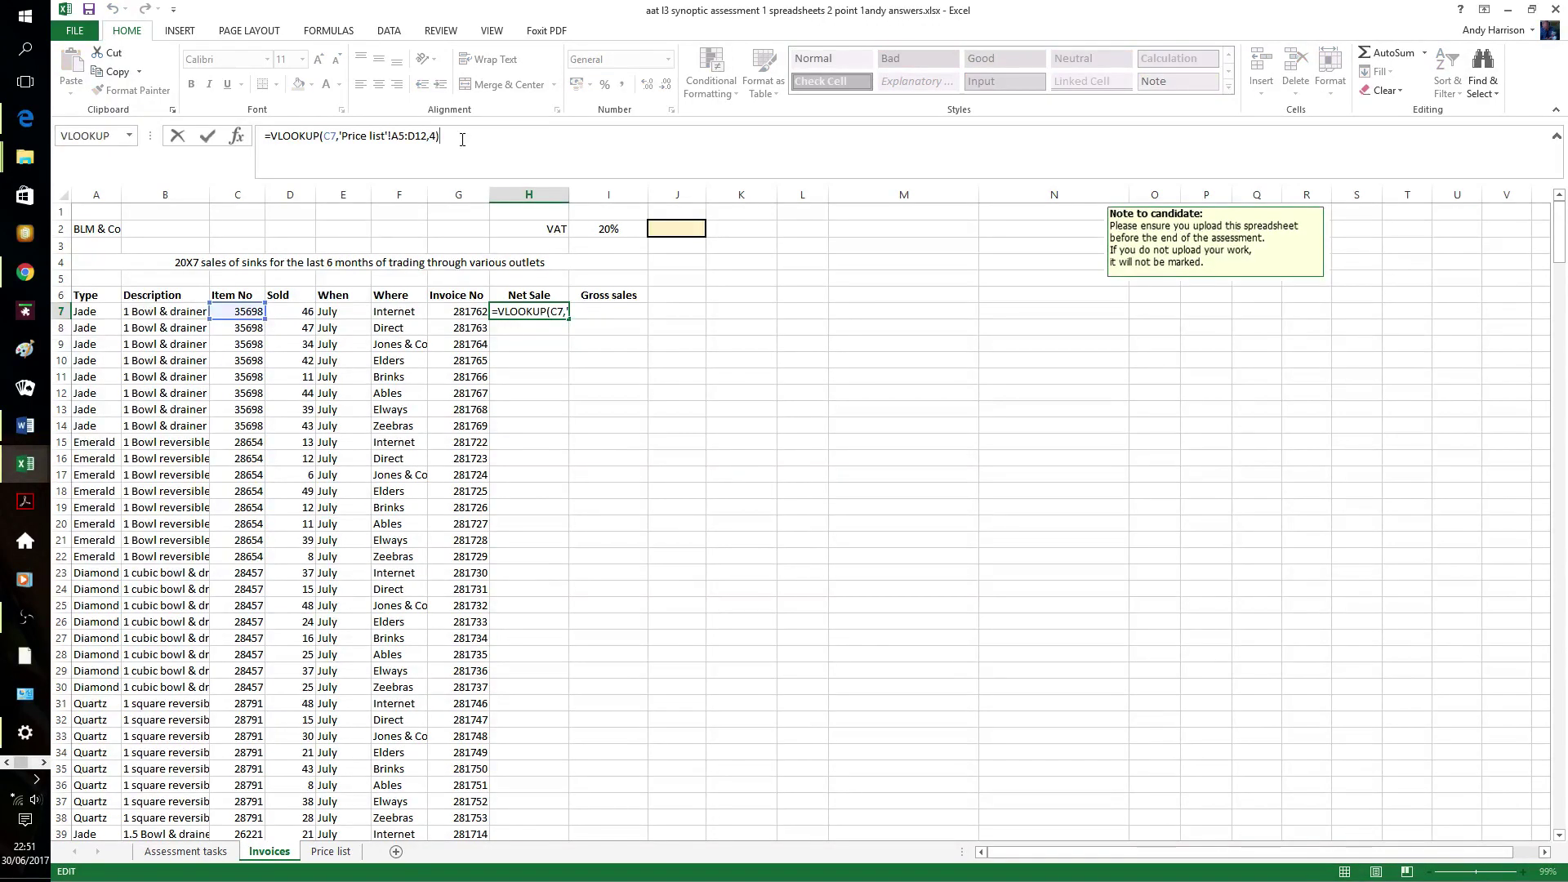
text(*d7)
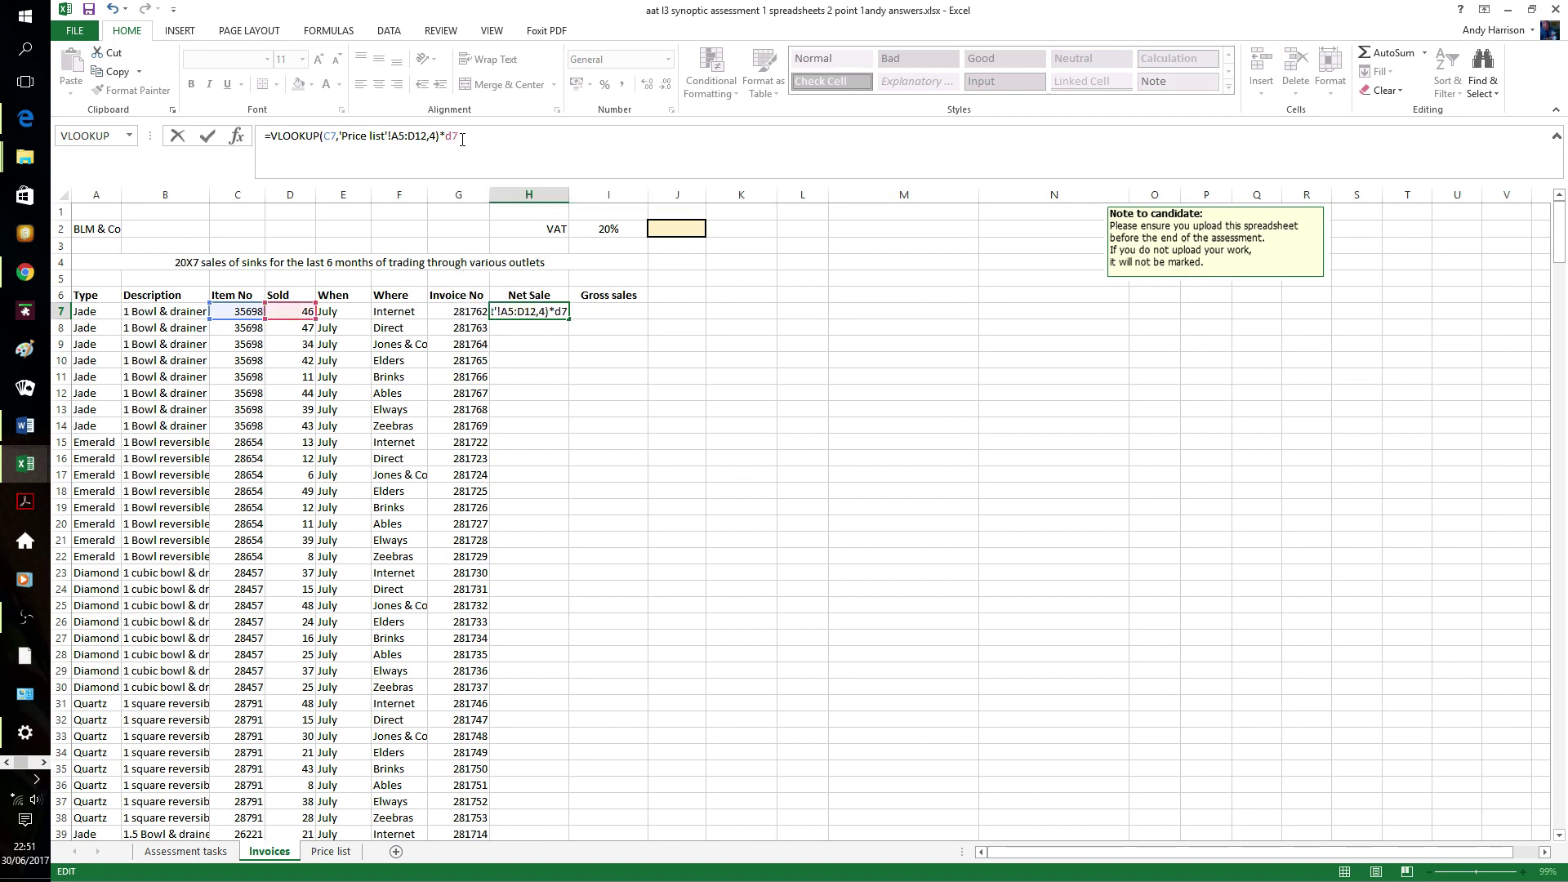
key(Return)
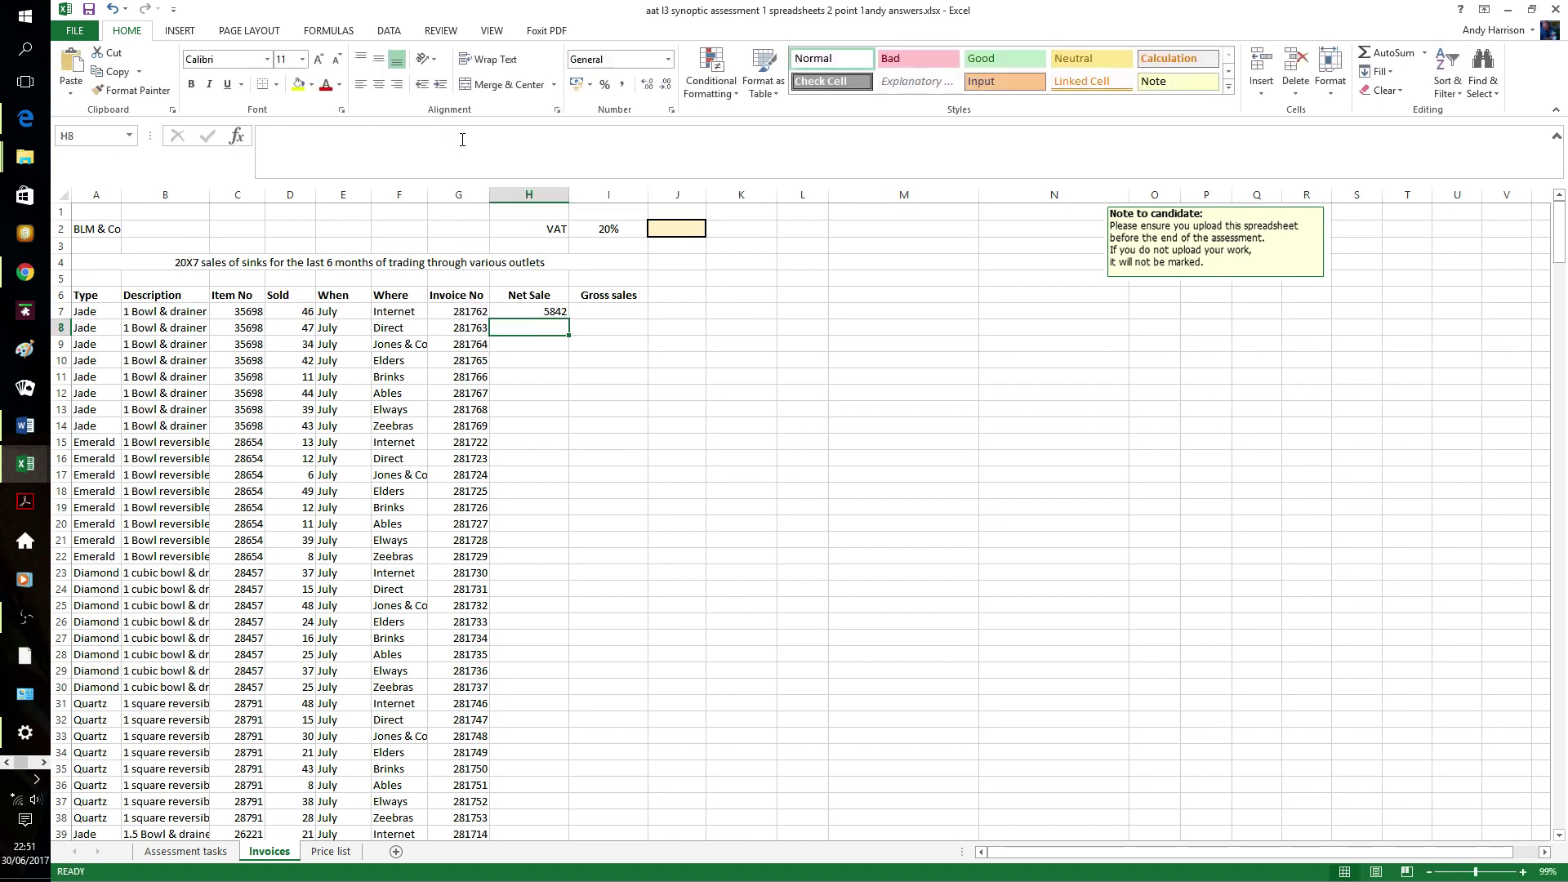
- Enter =H7*I$2+H7 in I7 for a Gross sales value of 7010.4
click(605, 314)
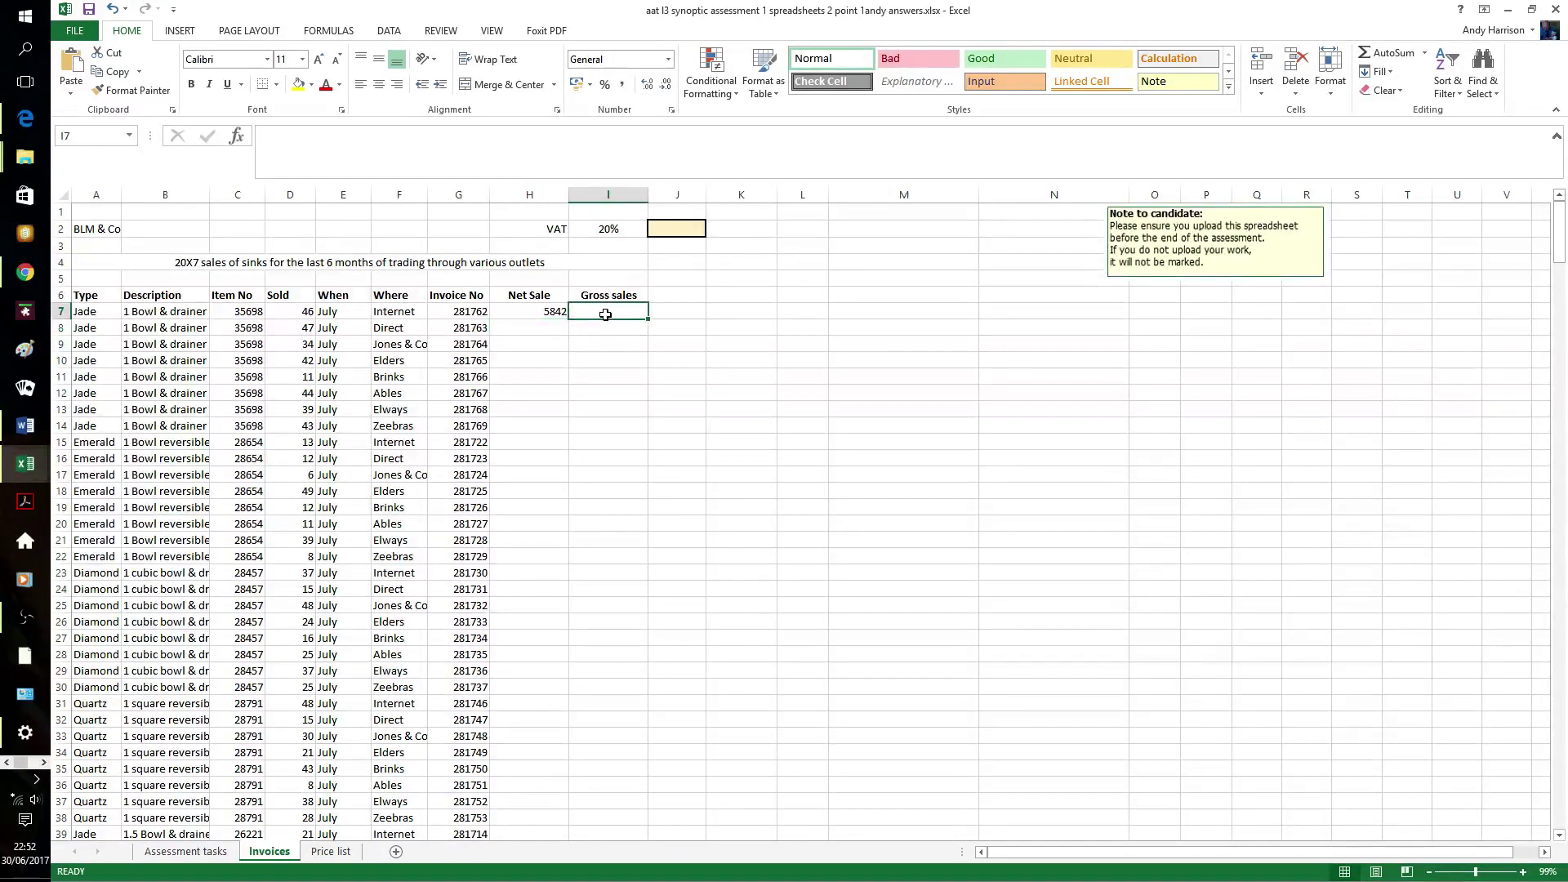
text(=)
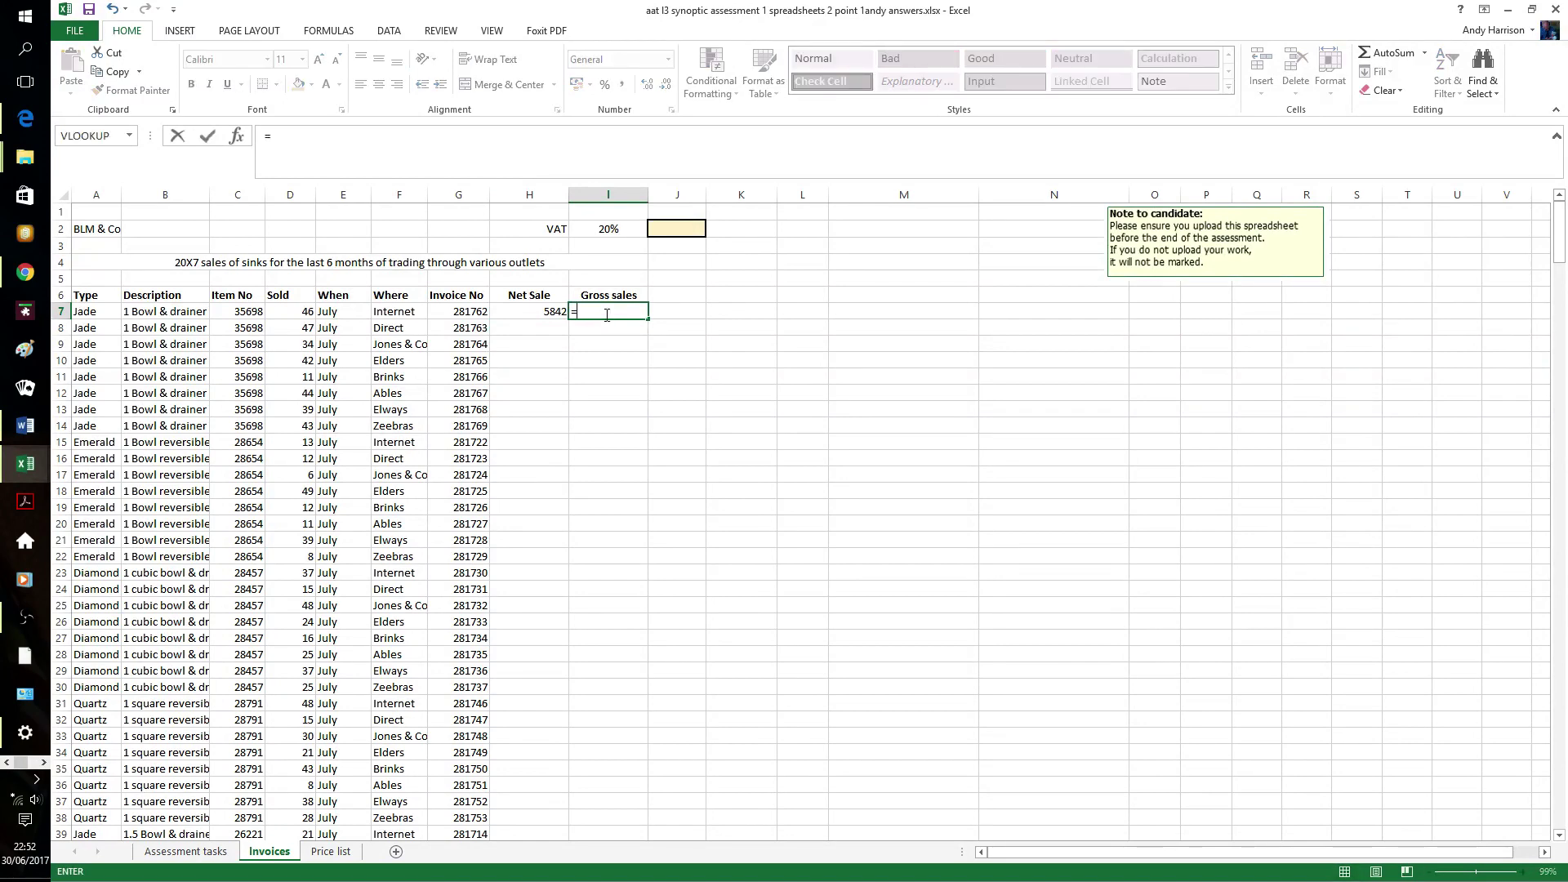
text(h7)
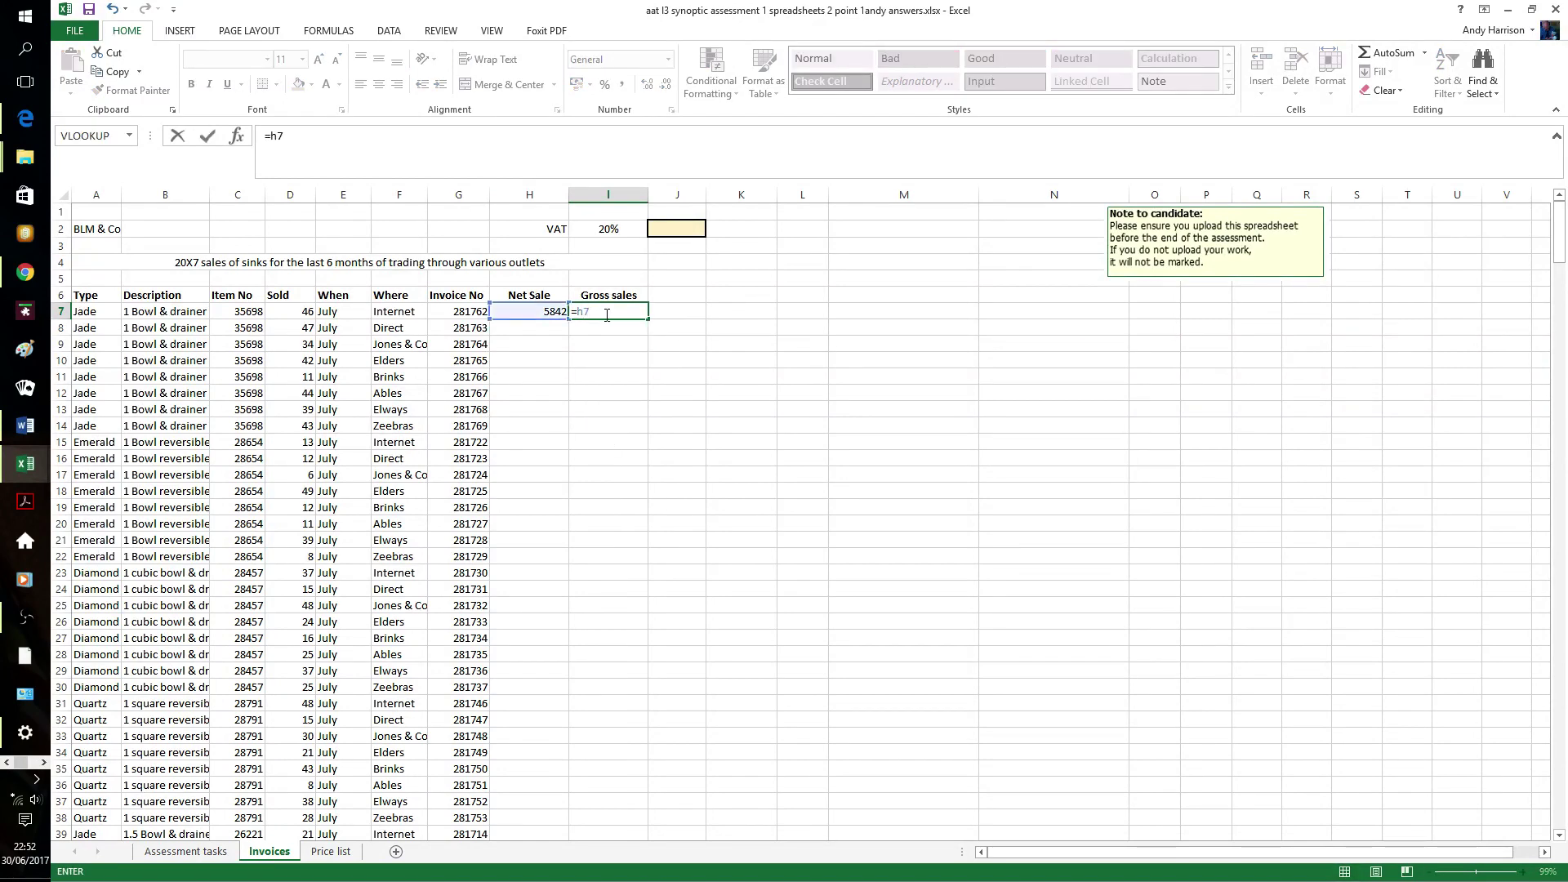
text(*i$2)
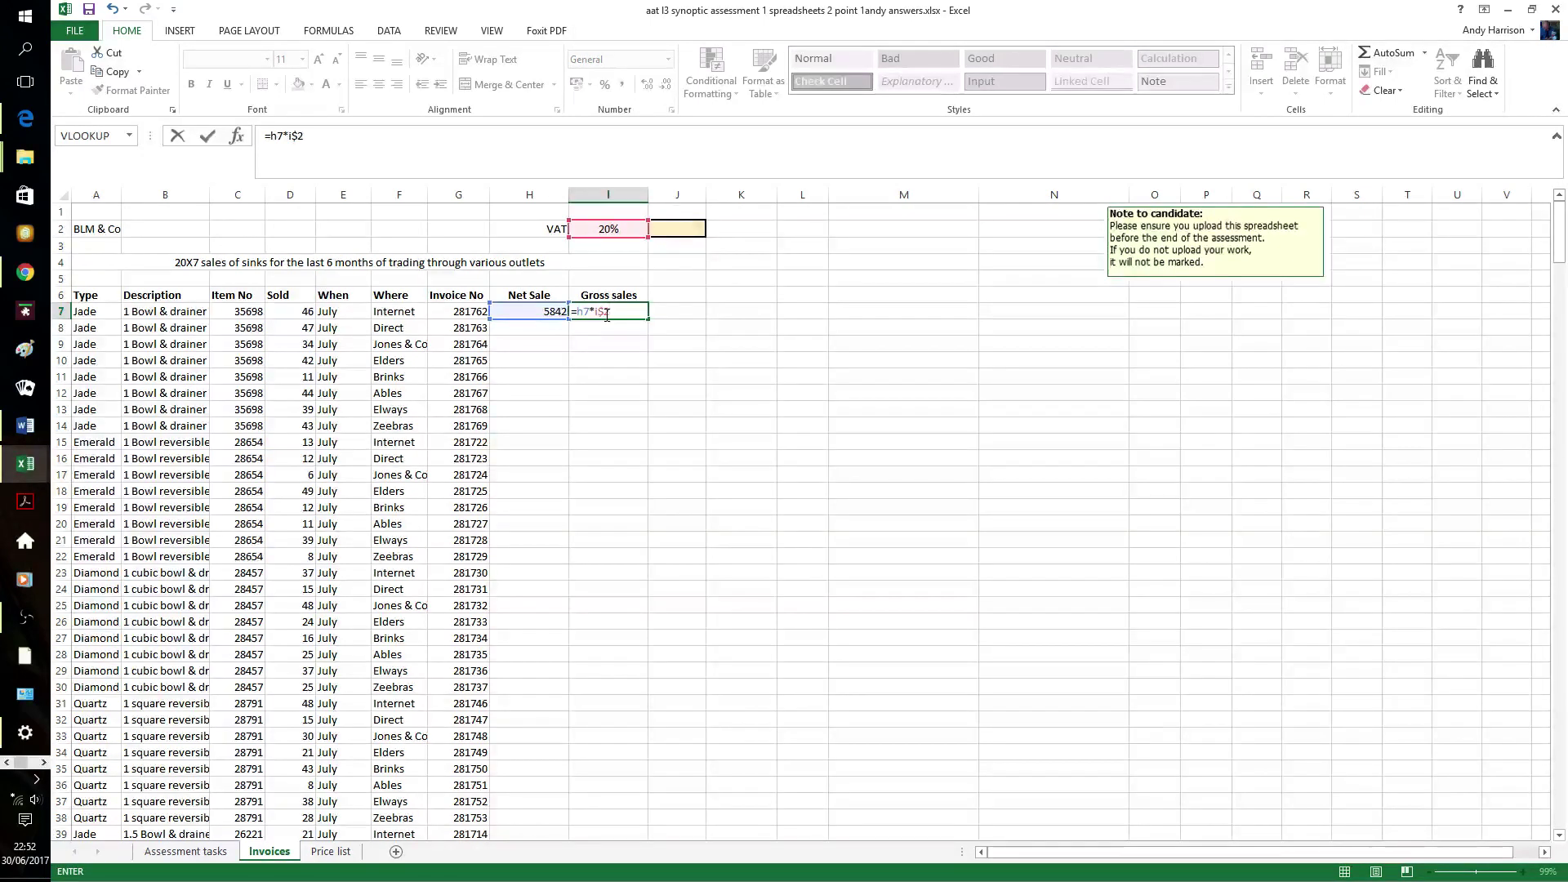
text(+h)
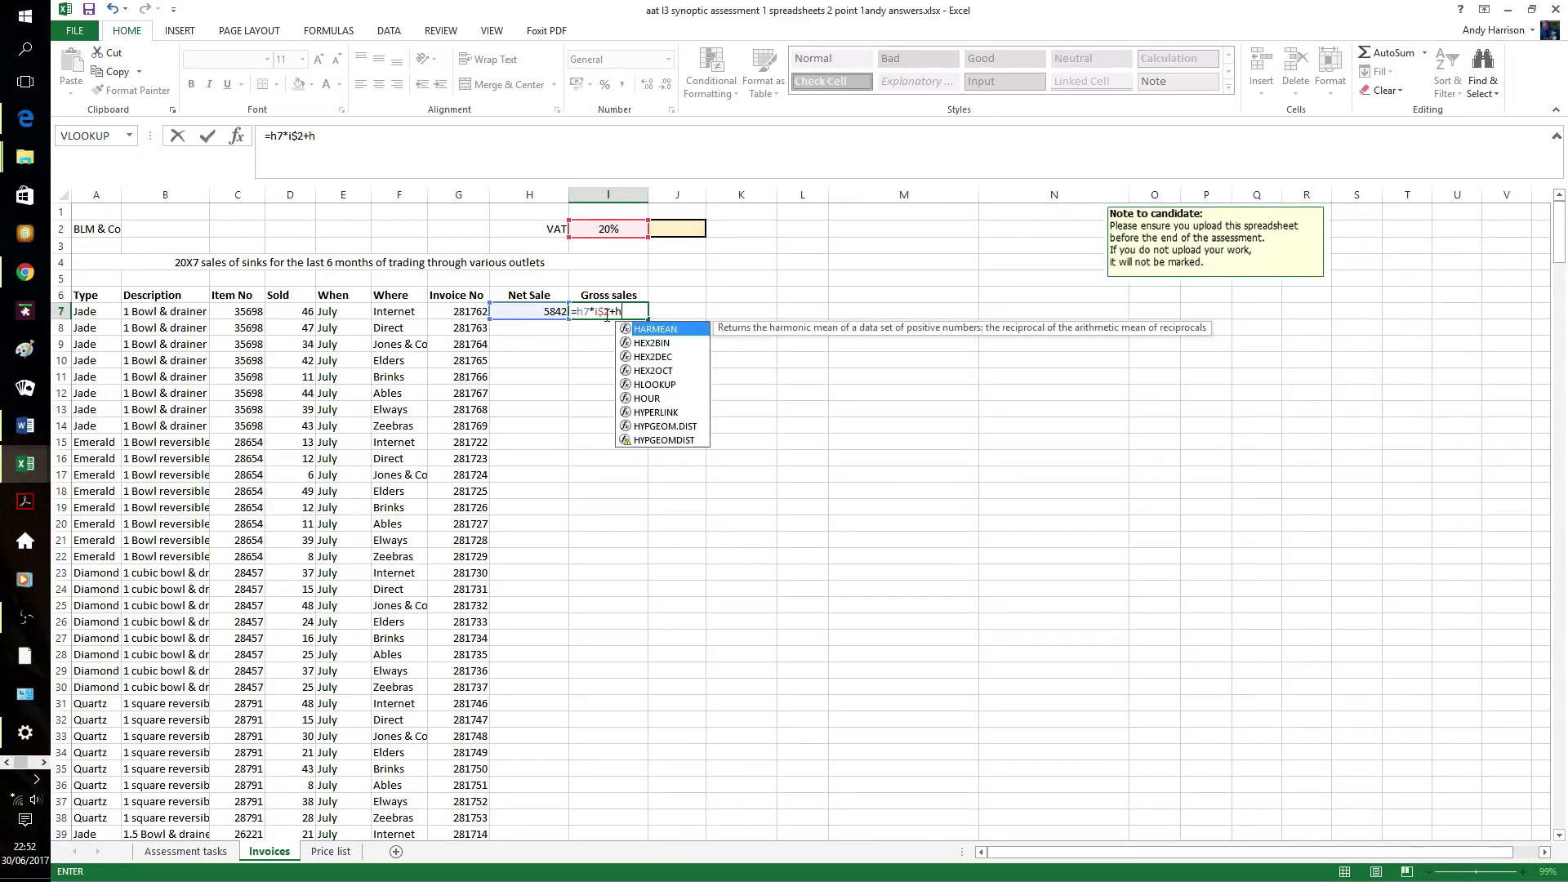
text(7)
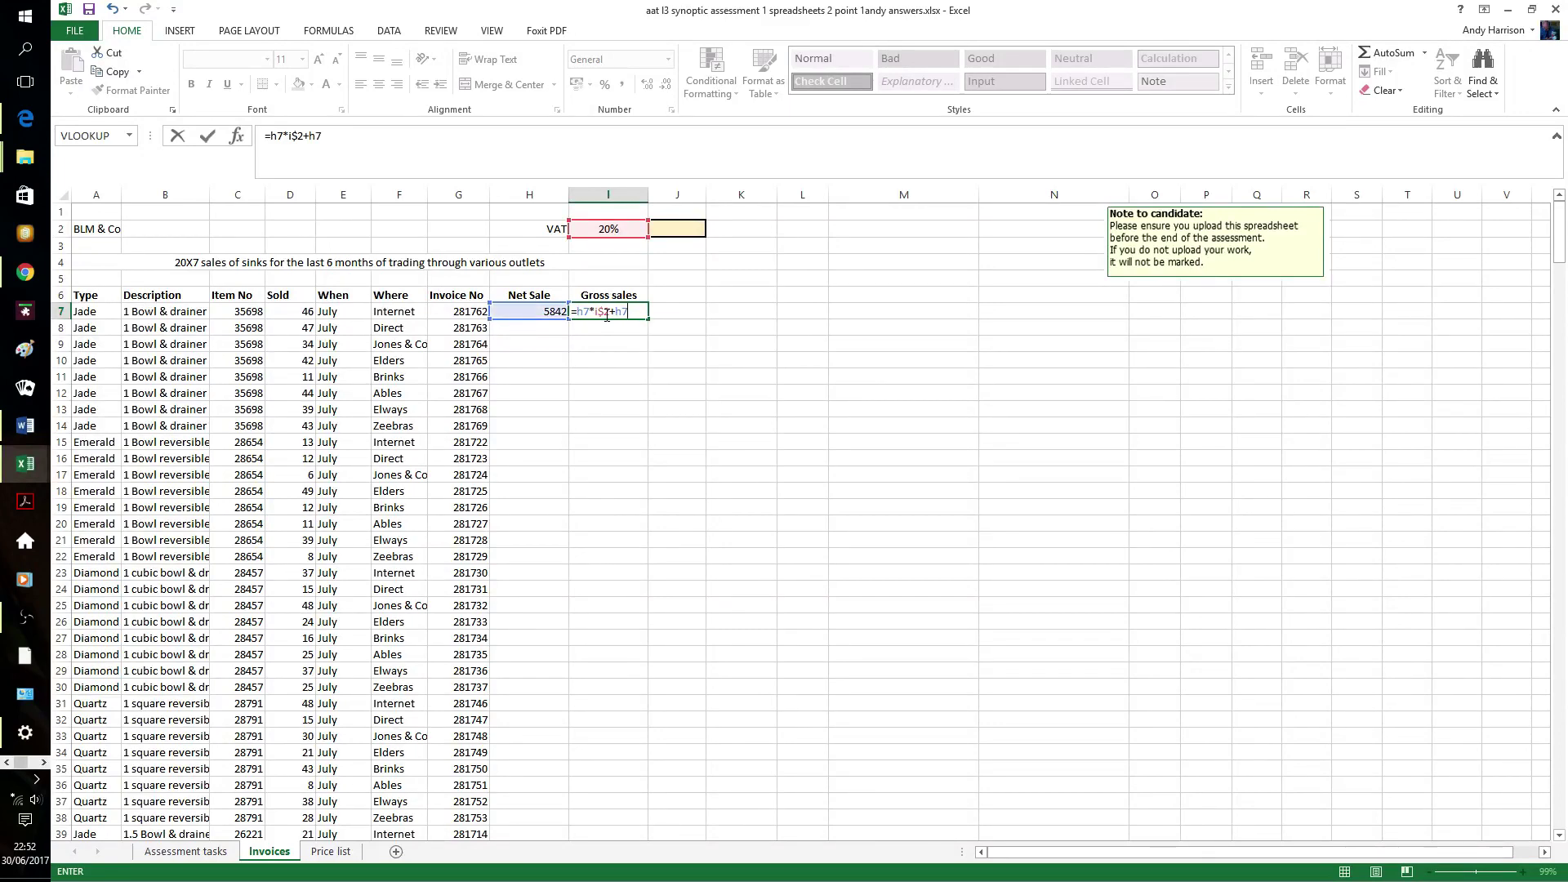
key(Return)
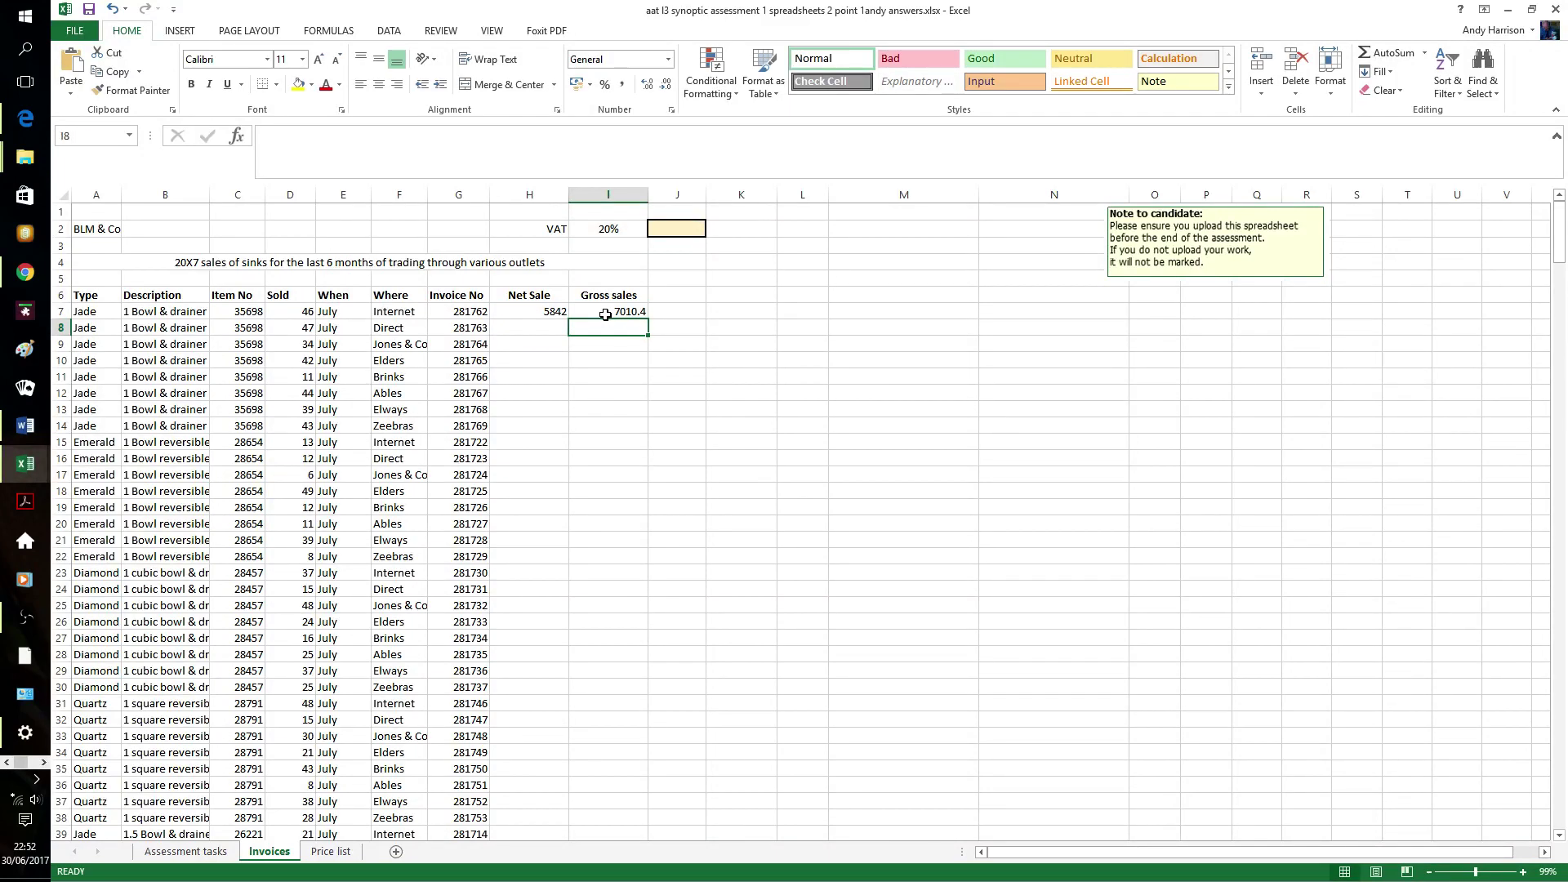
click(559, 311)
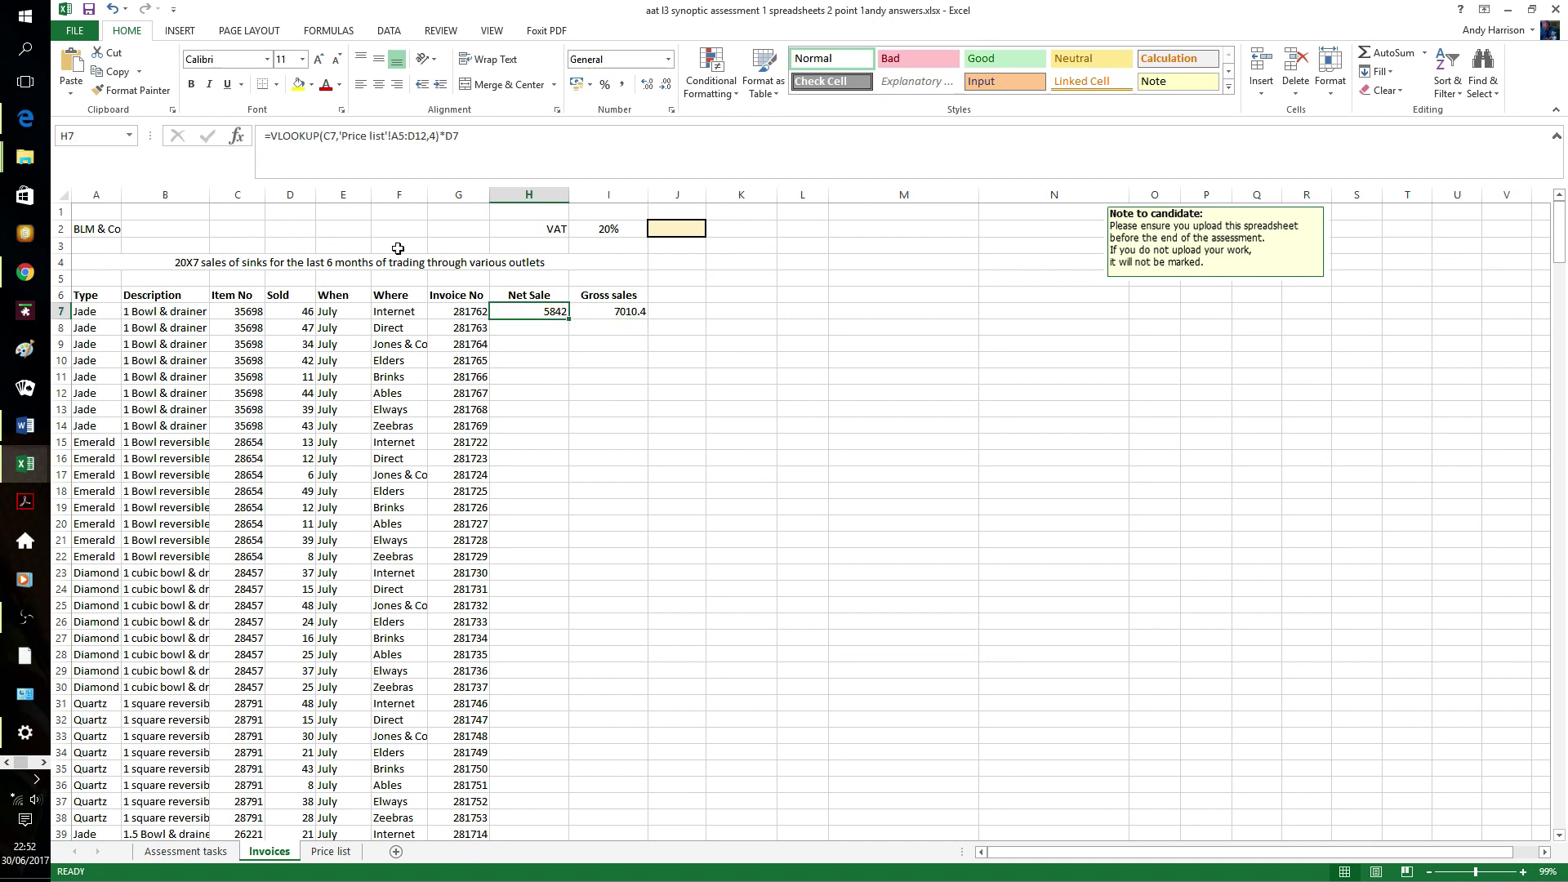
- Make H7's lookup range absolute as 'Price list'!A$5:D$12
click(415, 137)
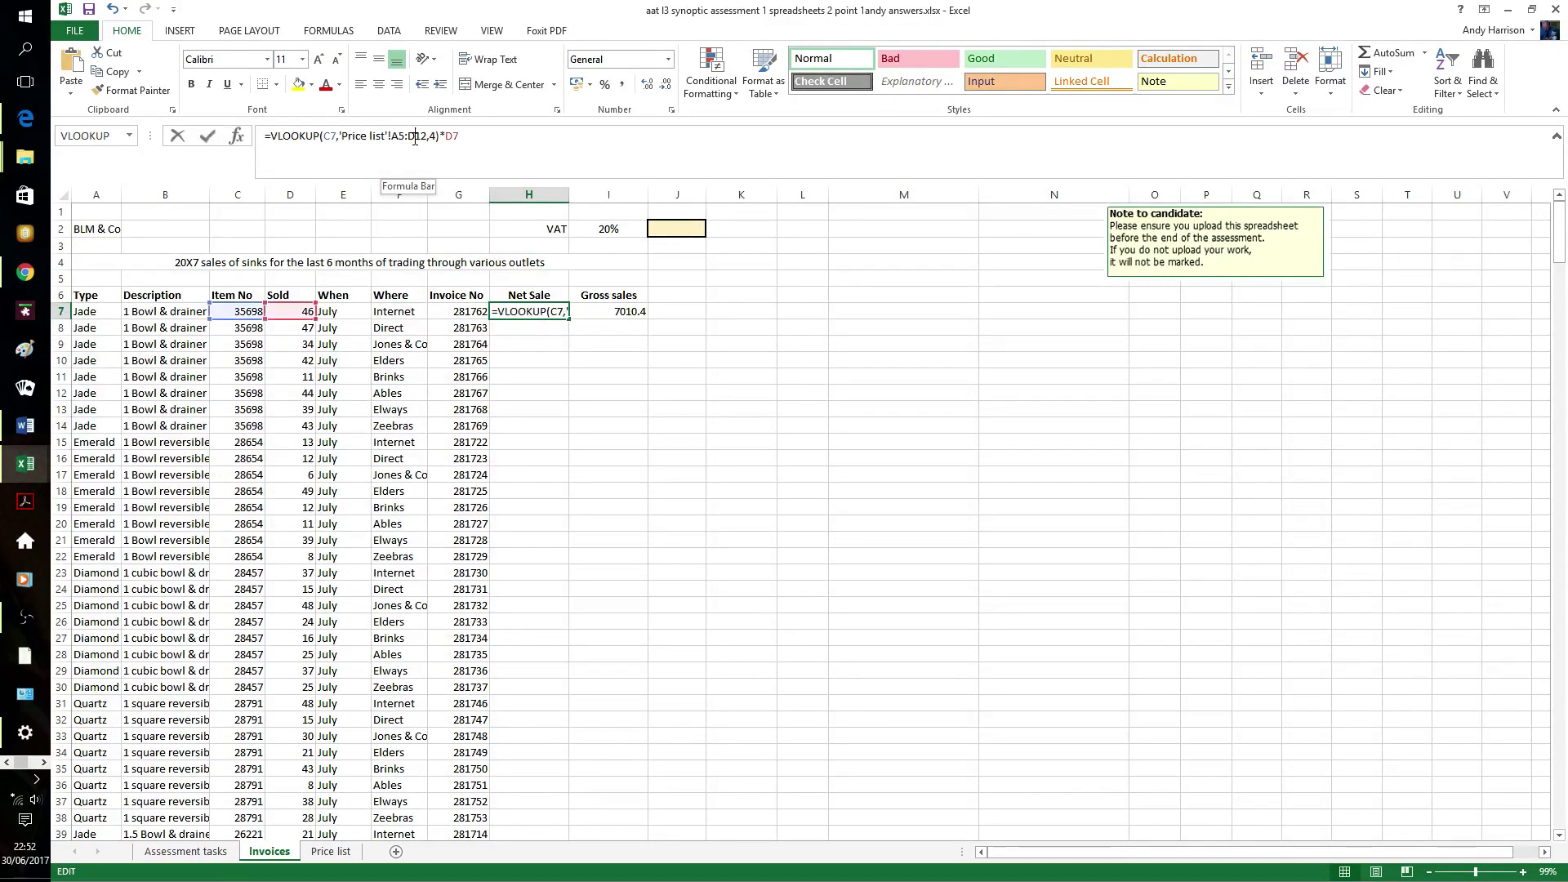
click(430, 138)
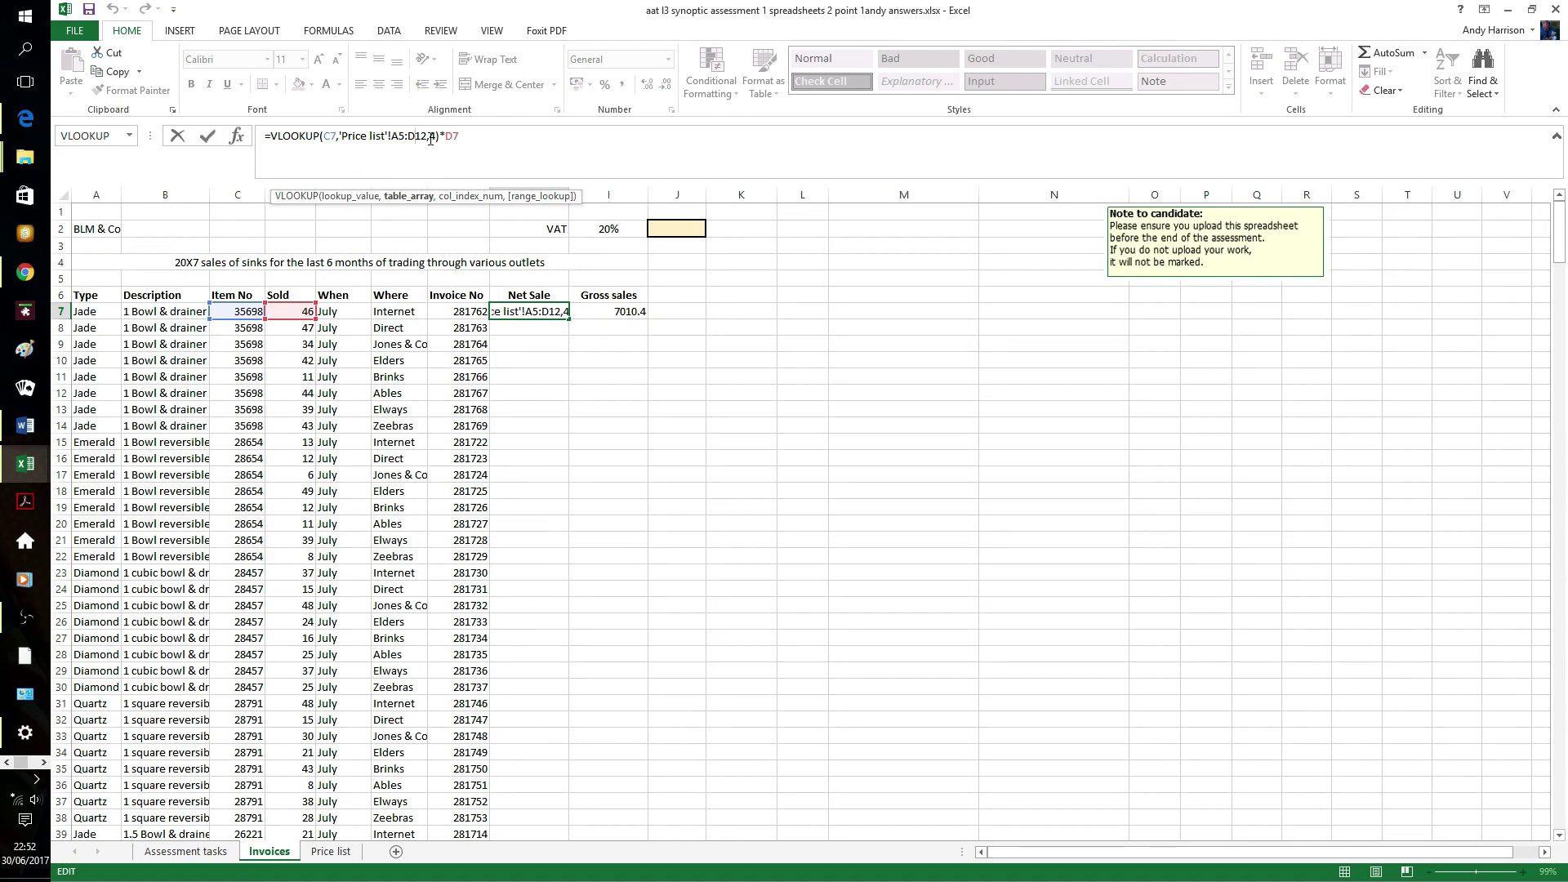
text($)
key(Left)
key(Left)
key(Left)
key(Left)
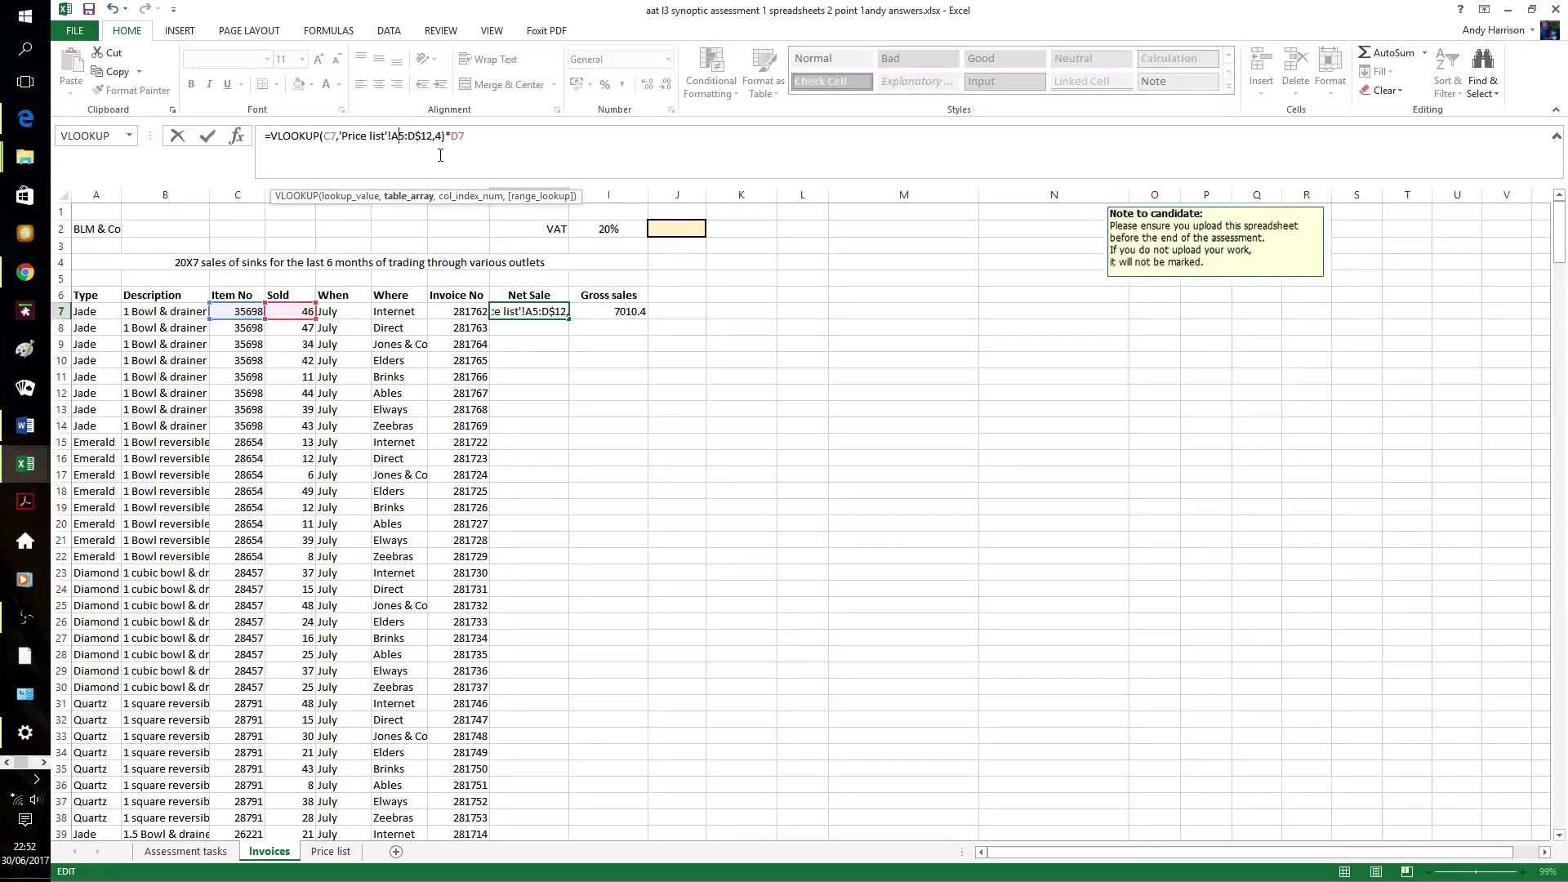
text($)
click(595, 361)
- Fill the H7:I7 Net Sale and Gross sales formulas down to row 392 with Ctrl+D
click(552, 313)
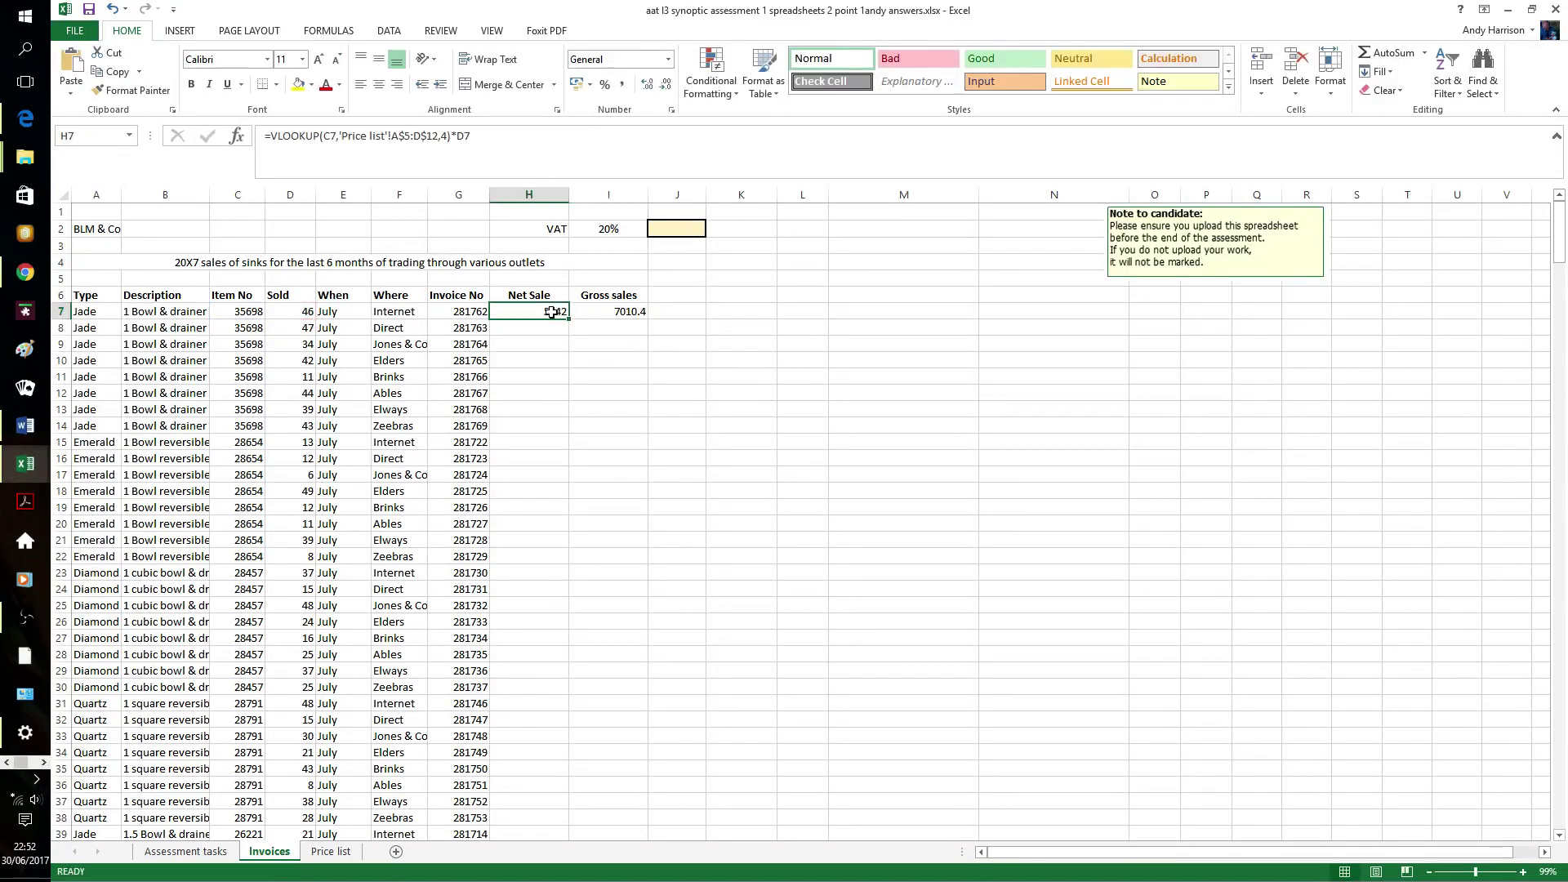
key(shift+Right)
key(shift+Down)
key(shift+Down)
key(shift+Down)
key(shift+Down)
key(shift+Down)
key(shift+Down)
key(shift+Down)
key(shift+Down)
key(shift+Down)
key(shift+Down)
key(shift+Down)
key(shift+Down)
key(shift+Down)
key(shift+Down)
key(shift+Down)
key(shift+Down)
key(shift+Down)
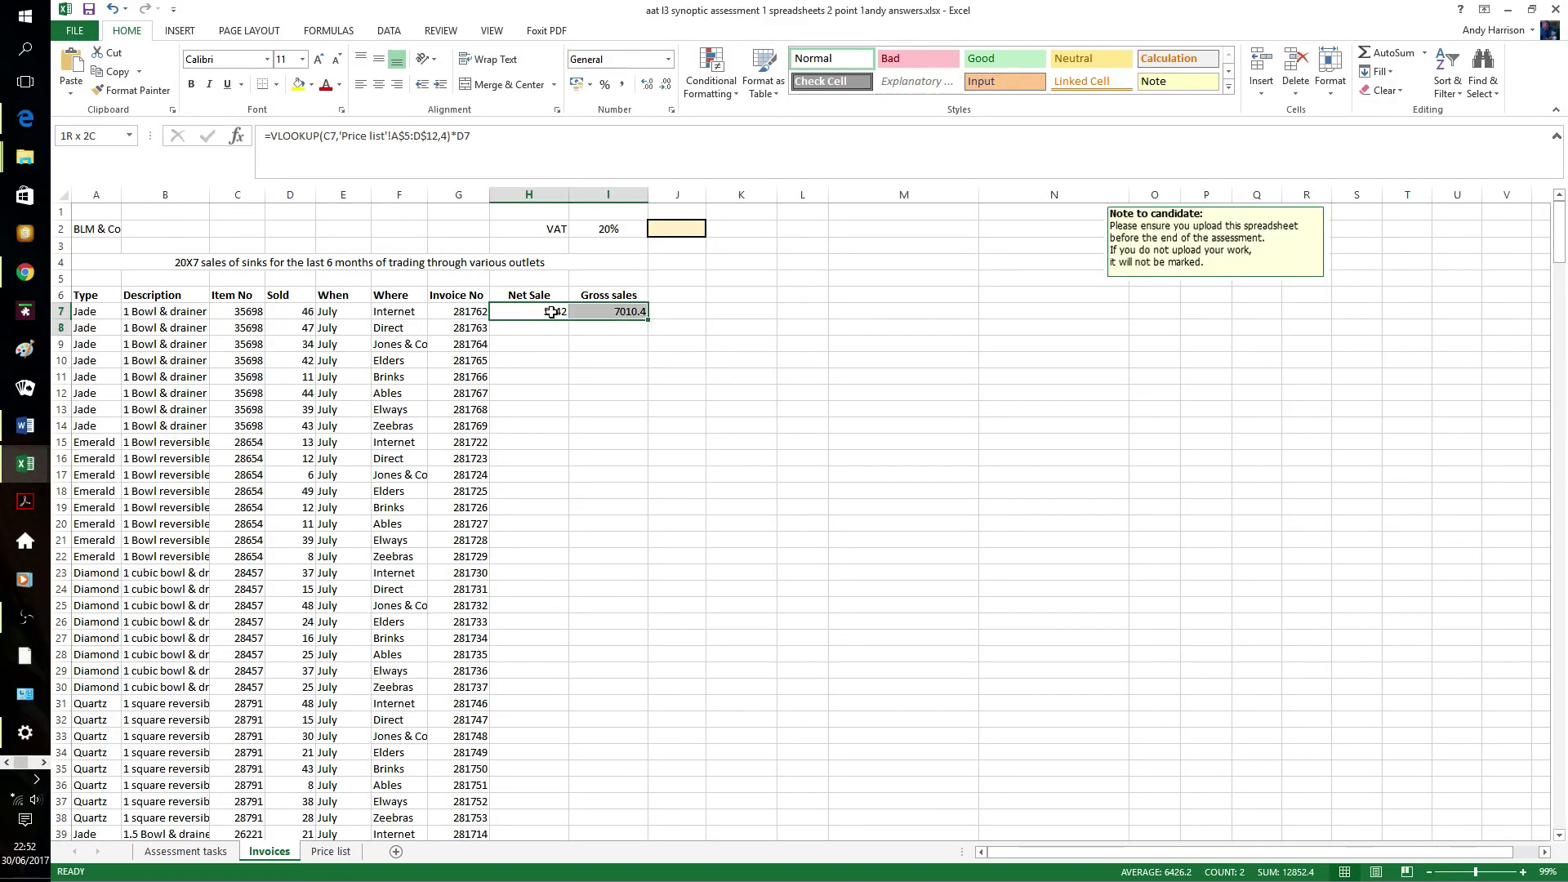
key(shift+Down)
key(shift+Down)
key(shift+Down)
key(shift+Down)
key(shift+Down)
key(shift+Down)
key(shift+Down)
key(shift+Down)
key(shift+Down)
key(shift+Down)
key(shift+Down)
key(shift+Down)
key(shift+Down)
key(shift+Down)
key(shift+Down)
key(shift+Down)
key(shift+Down)
key(shift+Down)
key(shift+Down)
key(shift+Down)
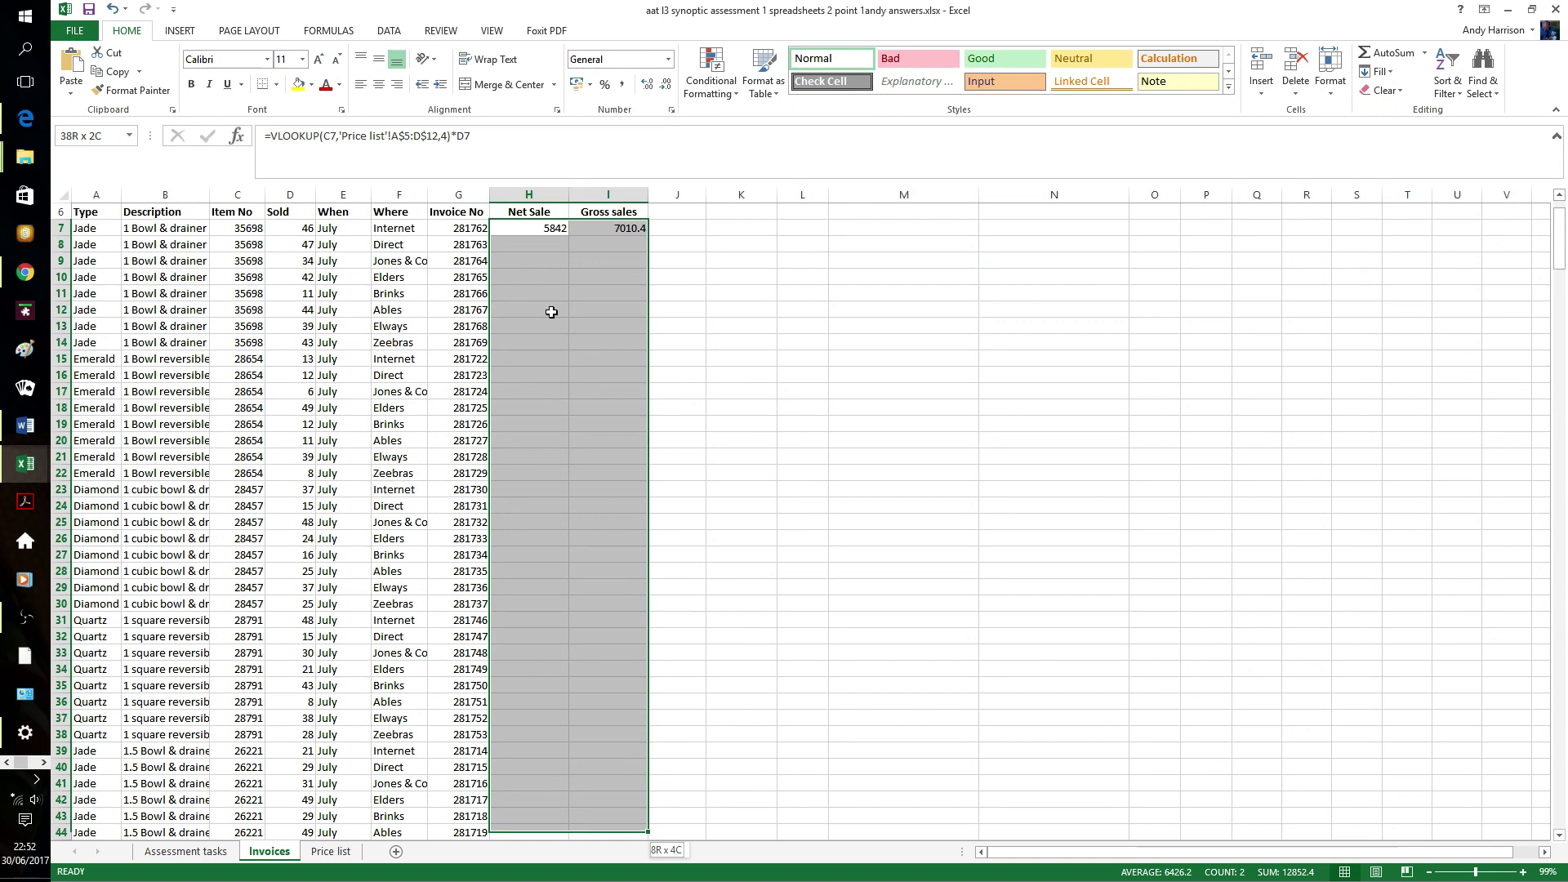
key(ctrl+d)
click(706, 336)
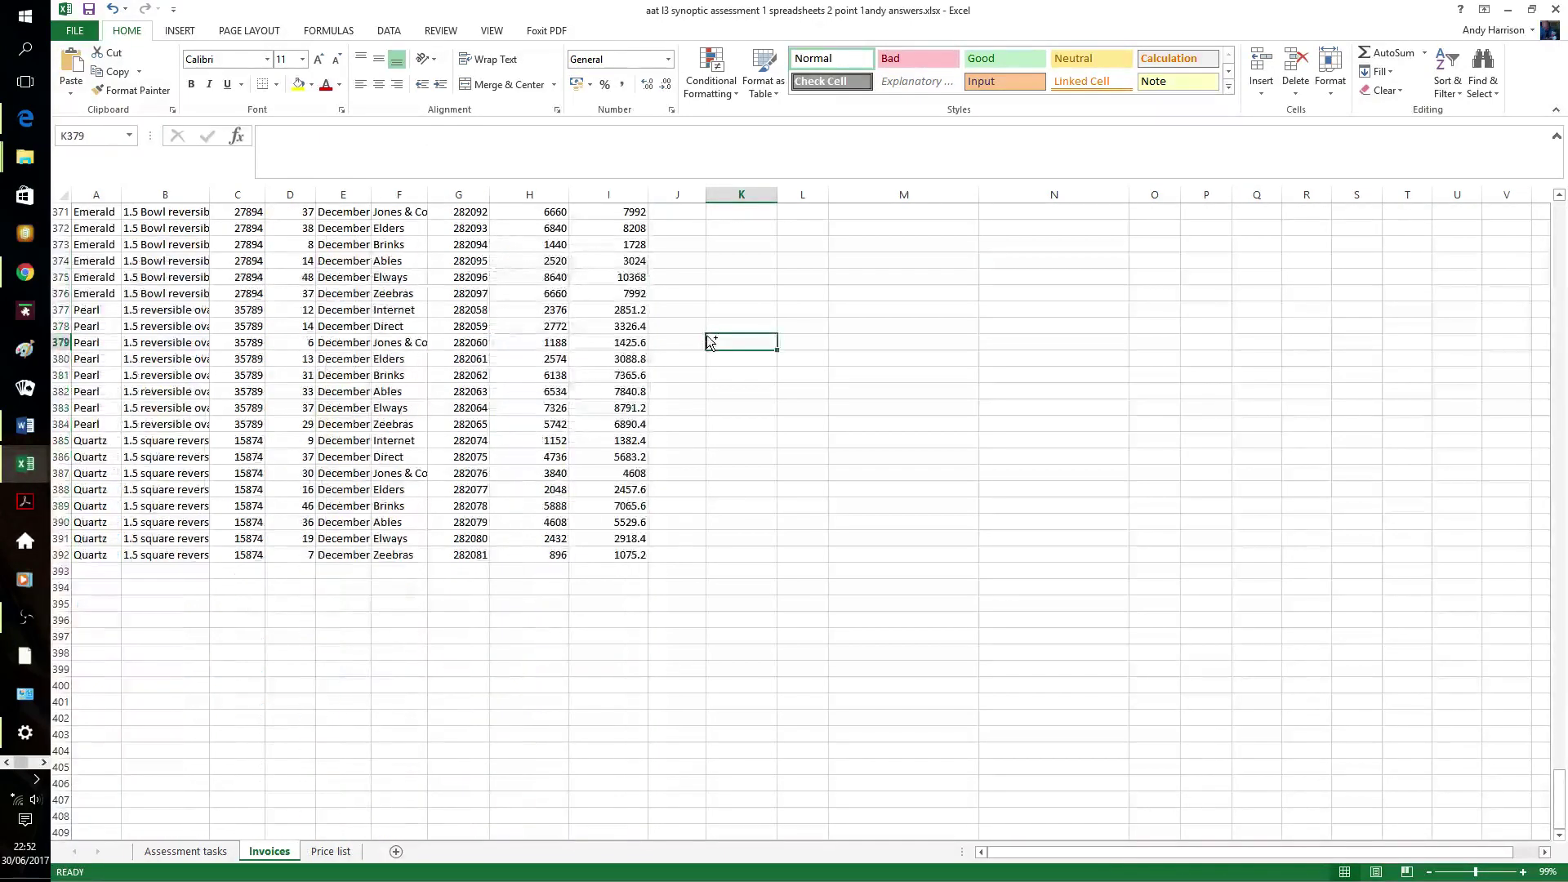
key(ctrl+Home)
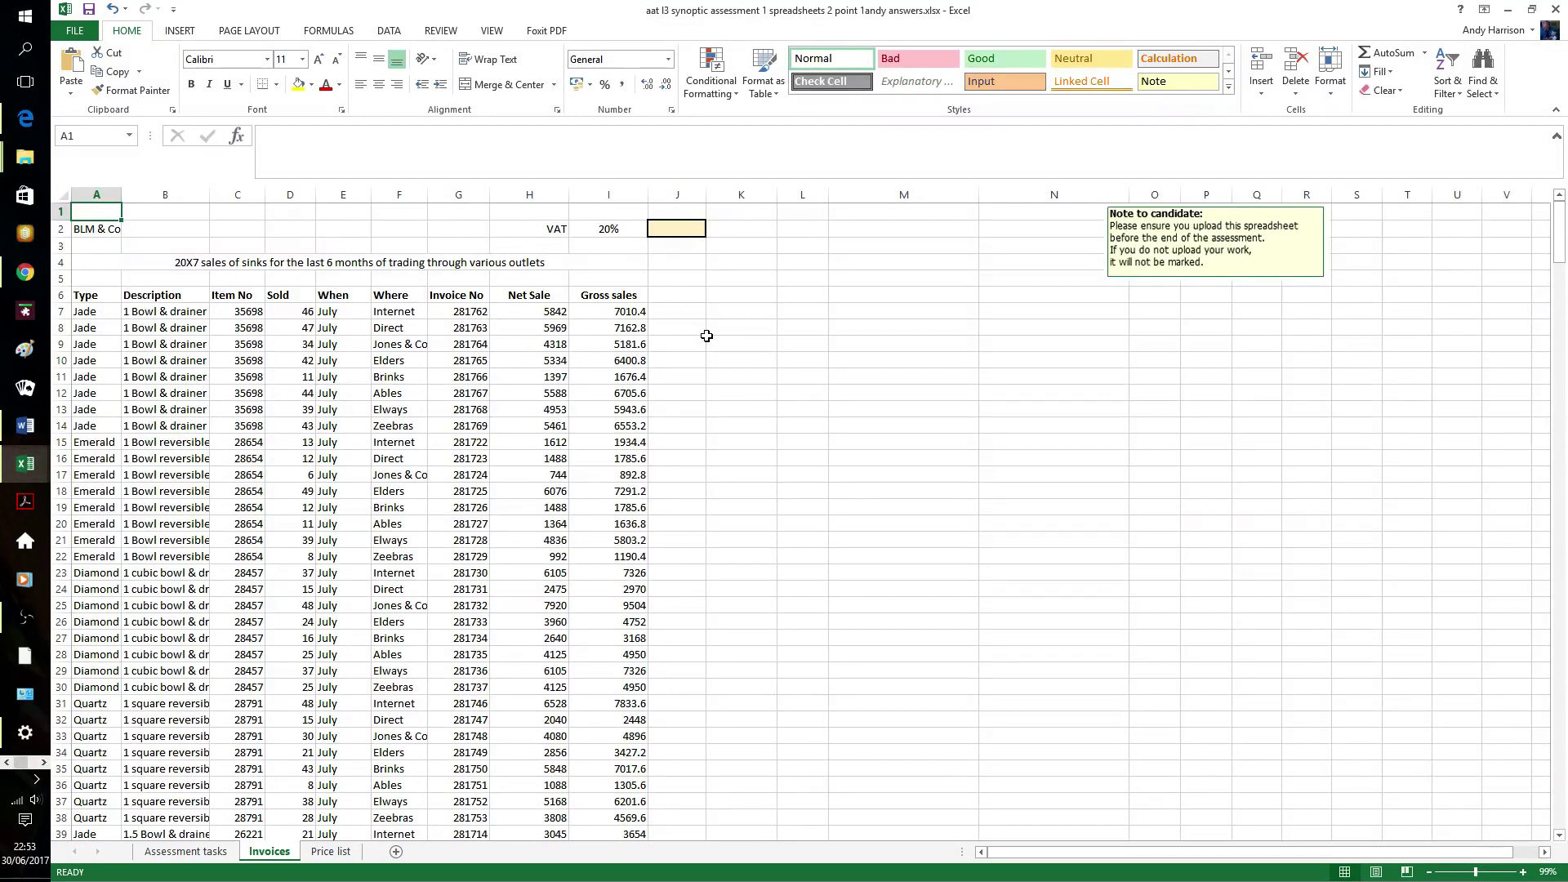
- Select the whole invoice table A6:I392, headers included
click(108, 293)
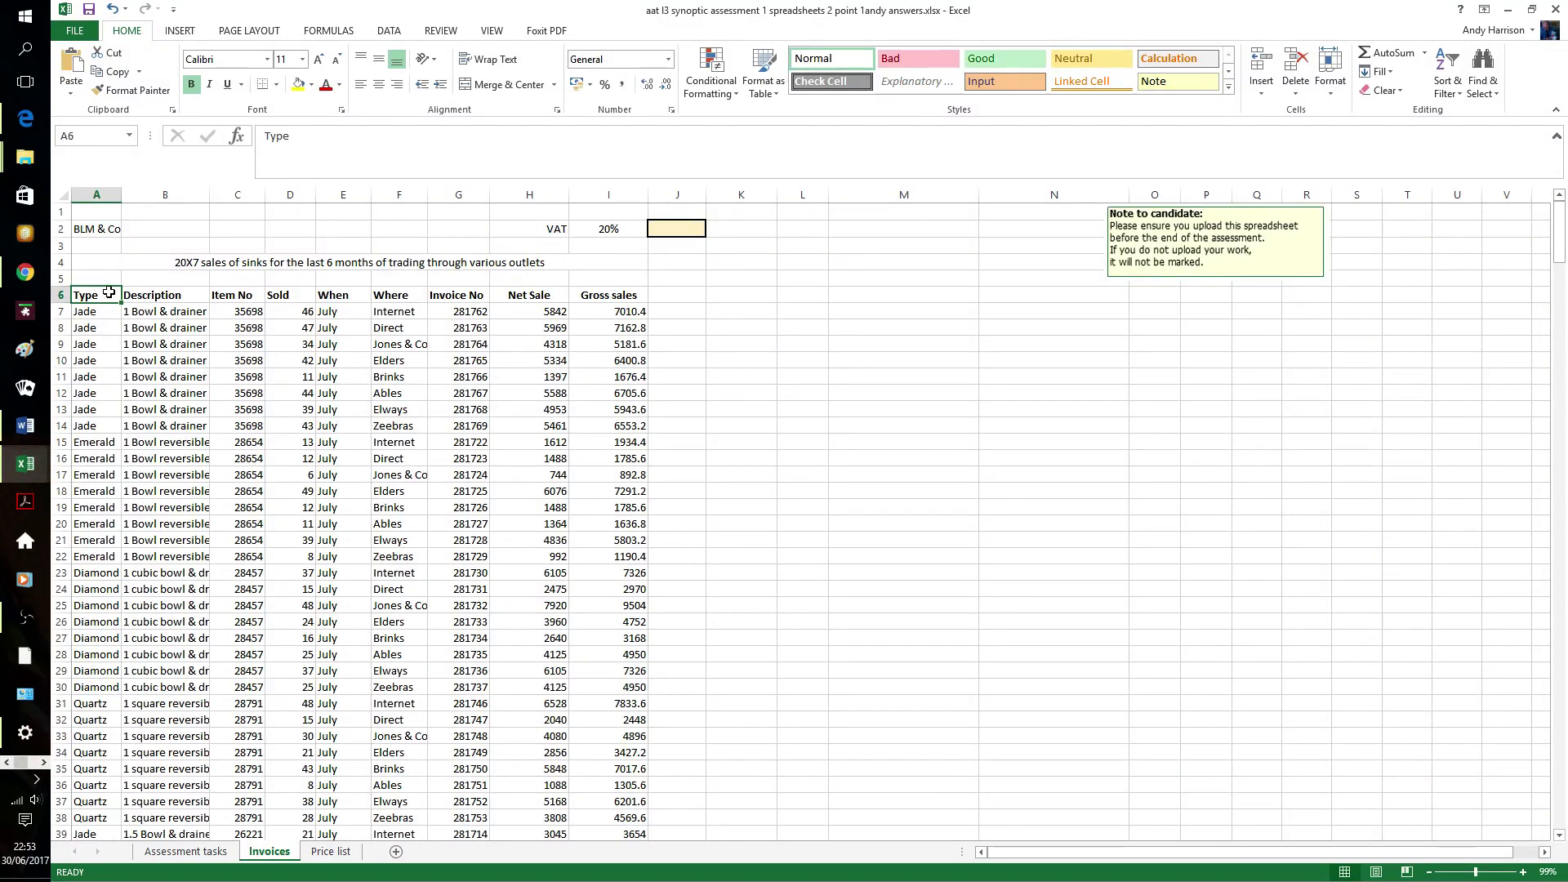
key(shift+Right)
key(shift+Right)
key(shift+Right)
key(shift+Right)
key(shift+Right)
key(shift+Right)
key(shift+Right)
key(shift+Right)
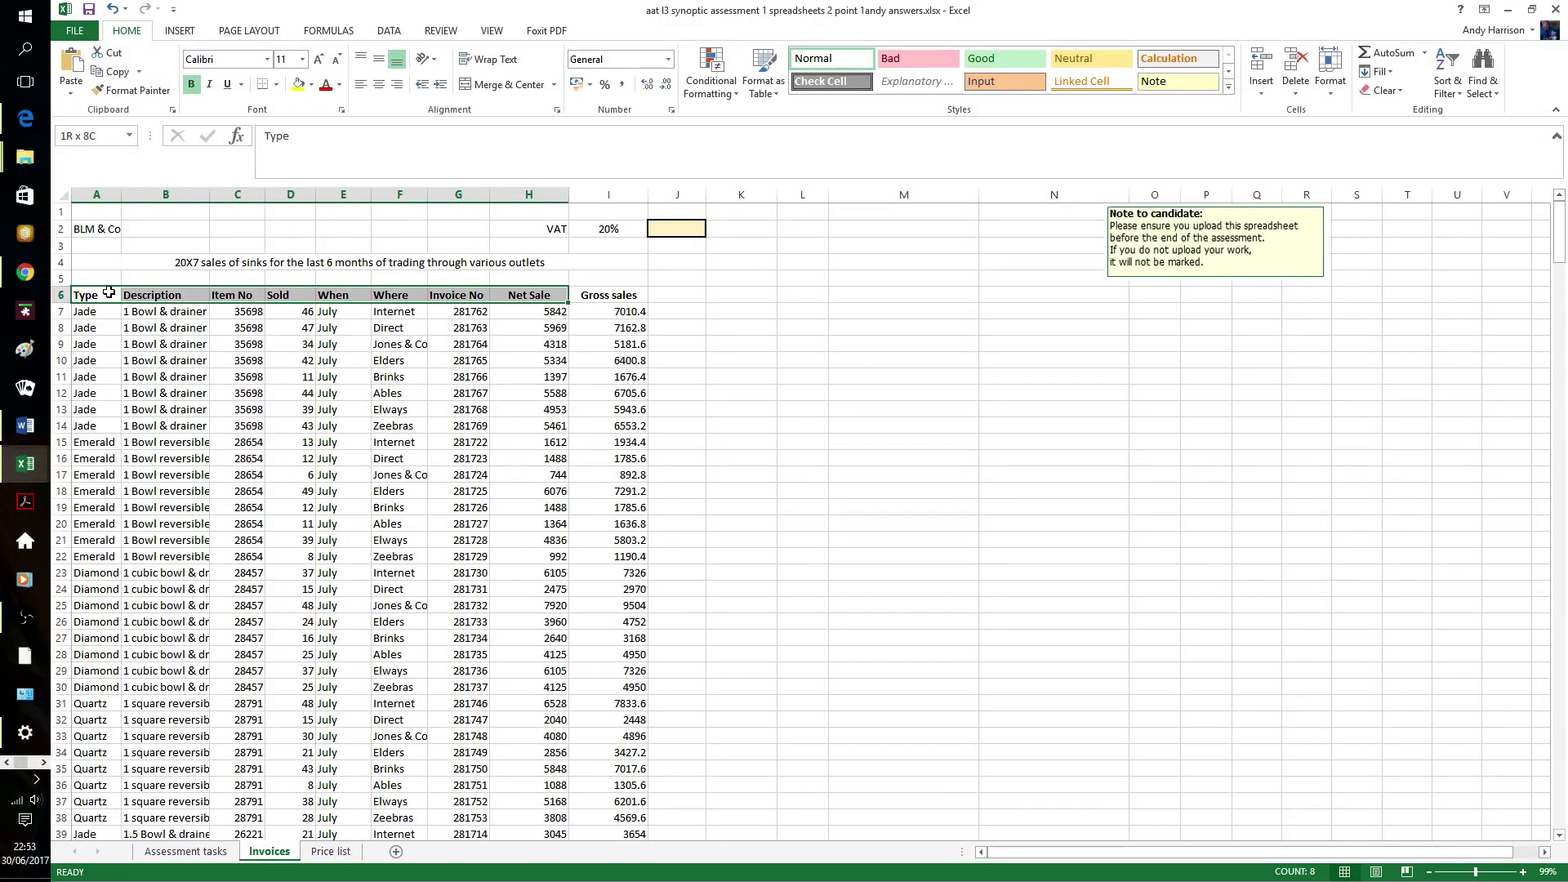
key(shift+Down)
key(shift+Down)
key(shift+Down)
key(shift+Down)
key(shift+Down)
key(shift+Down)
key(shift+Down)
key(shift+Down)
key(shift+Down)
key(shift+Down)
key(shift+Down)
key(shift+Down)
key(shift+Down)
key(shift+Down)
key(shift+Down)
key(shift+Down)
key(shift+Down)
key(shift+Down)
key(shift+Down)
key(shift+Down)
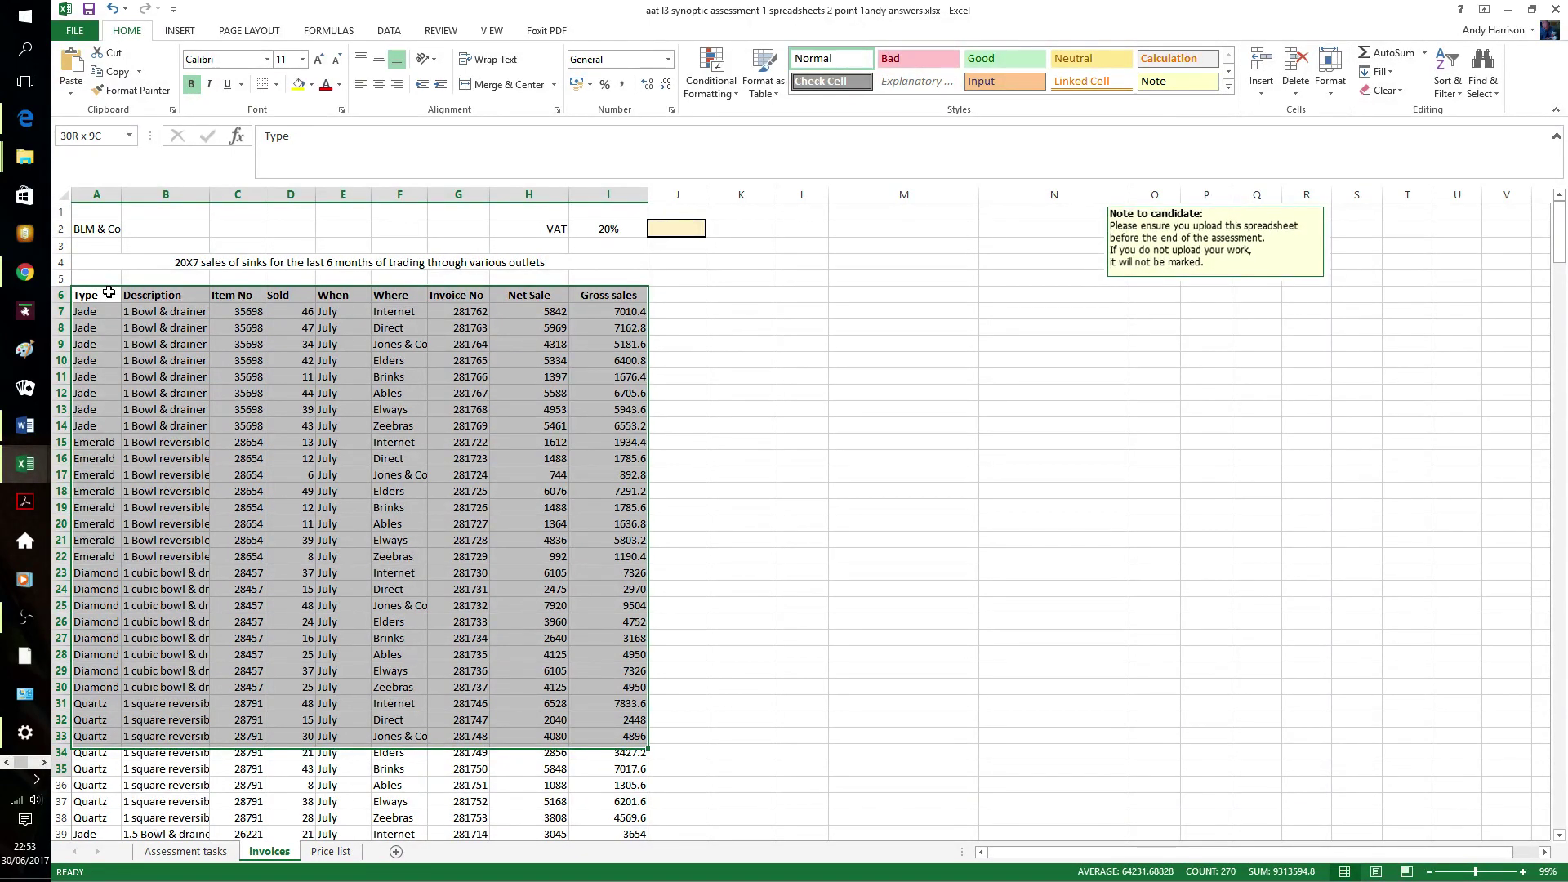
key(ctrl+shift+Down)
- Remove duplicate rows matching only Sold and Invoice No, leaving 384 unique rows
click(389, 30)
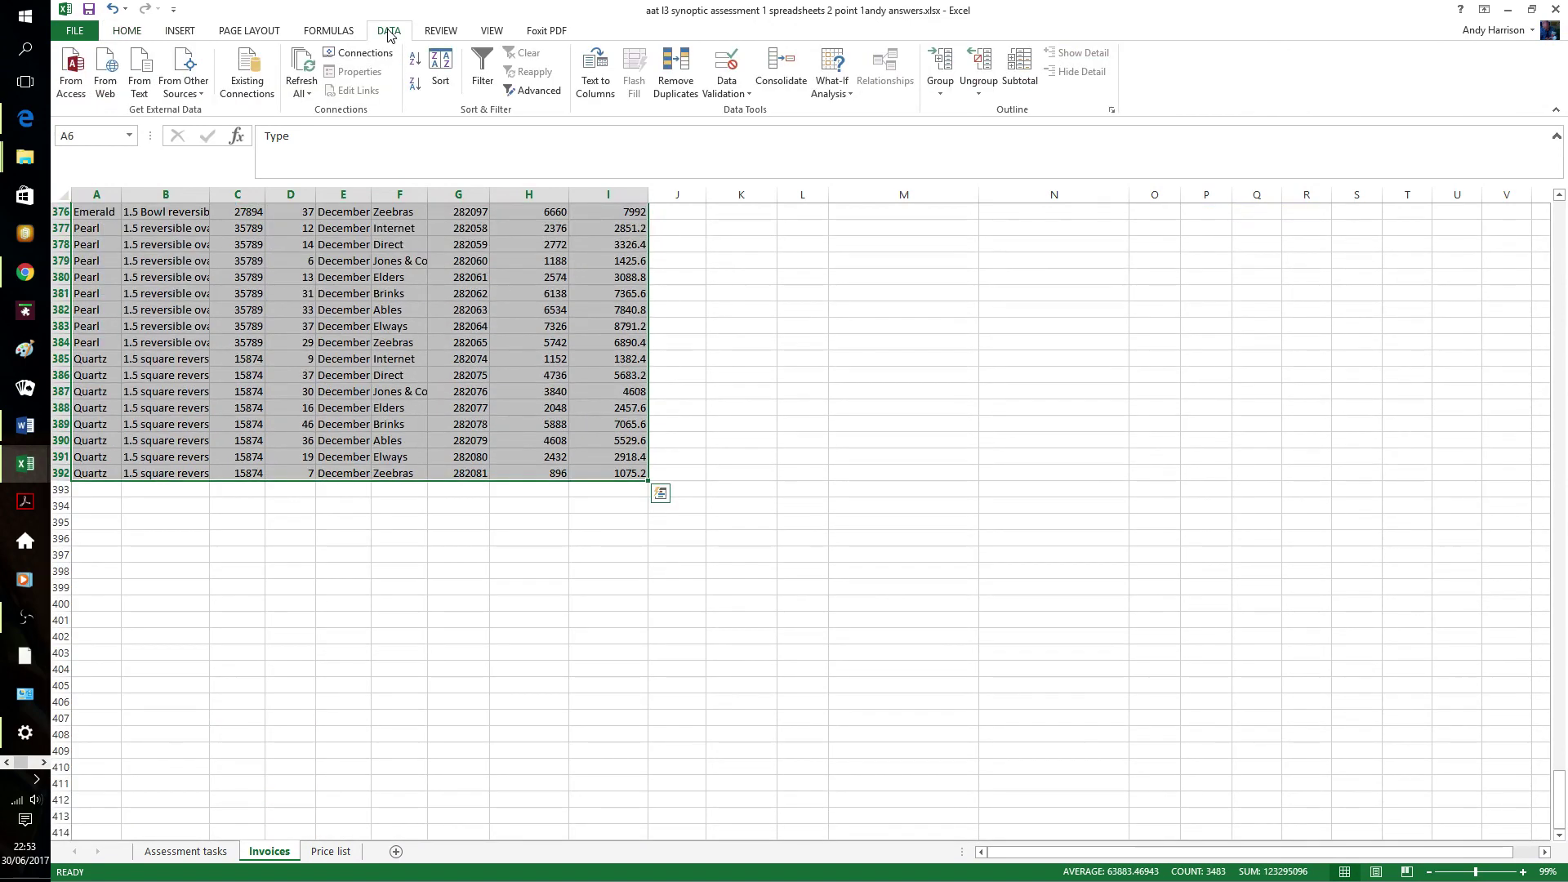
click(684, 81)
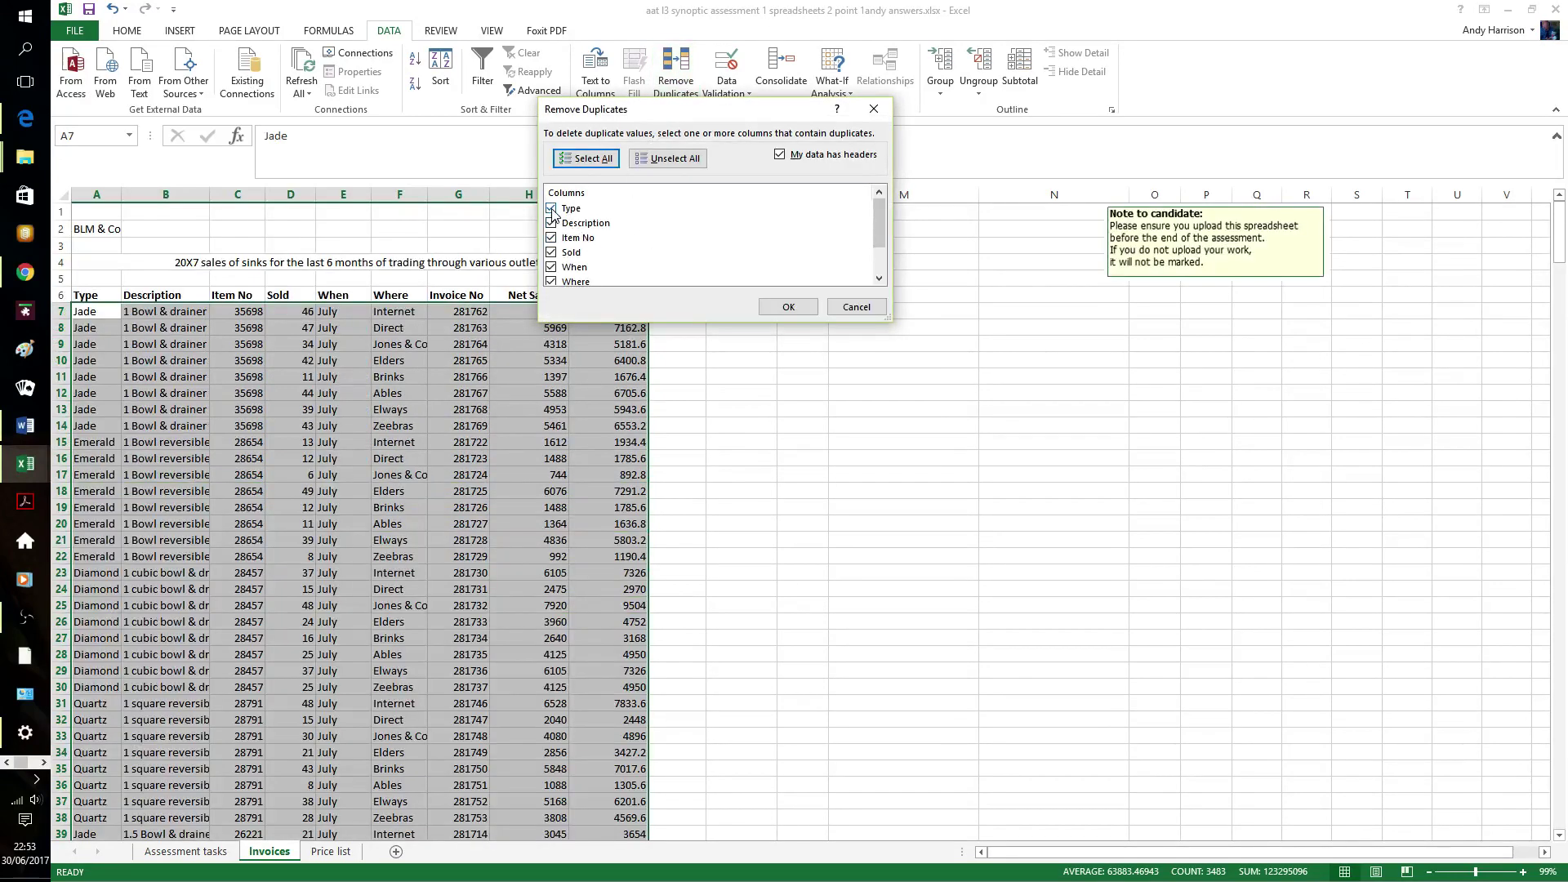
click(552, 209)
click(553, 223)
click(552, 237)
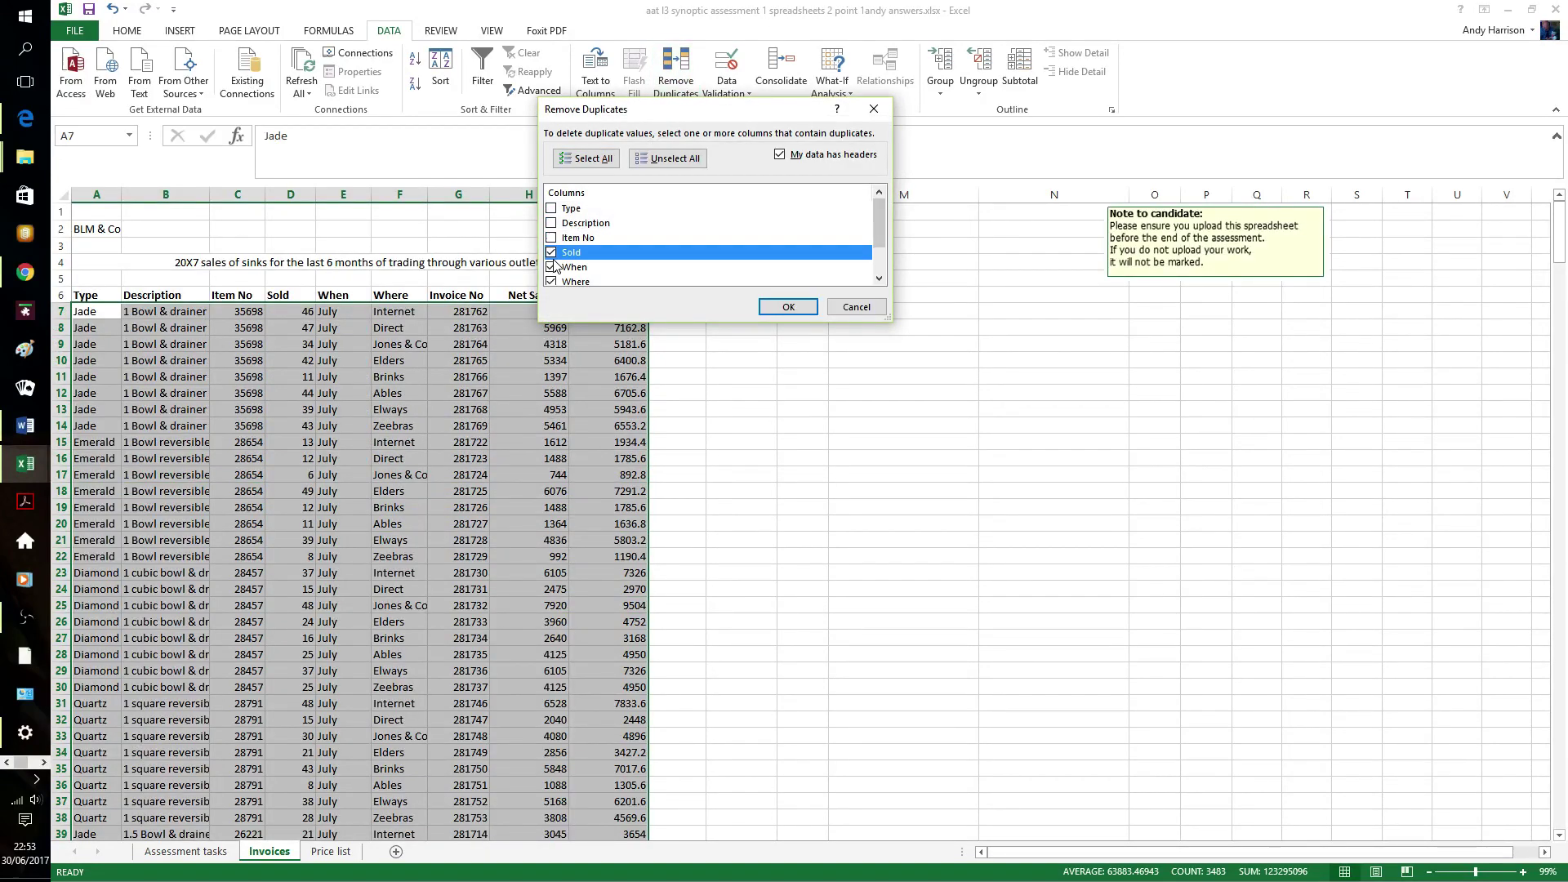
click(552, 267)
click(553, 282)
scroll(563, 286, down, 2)
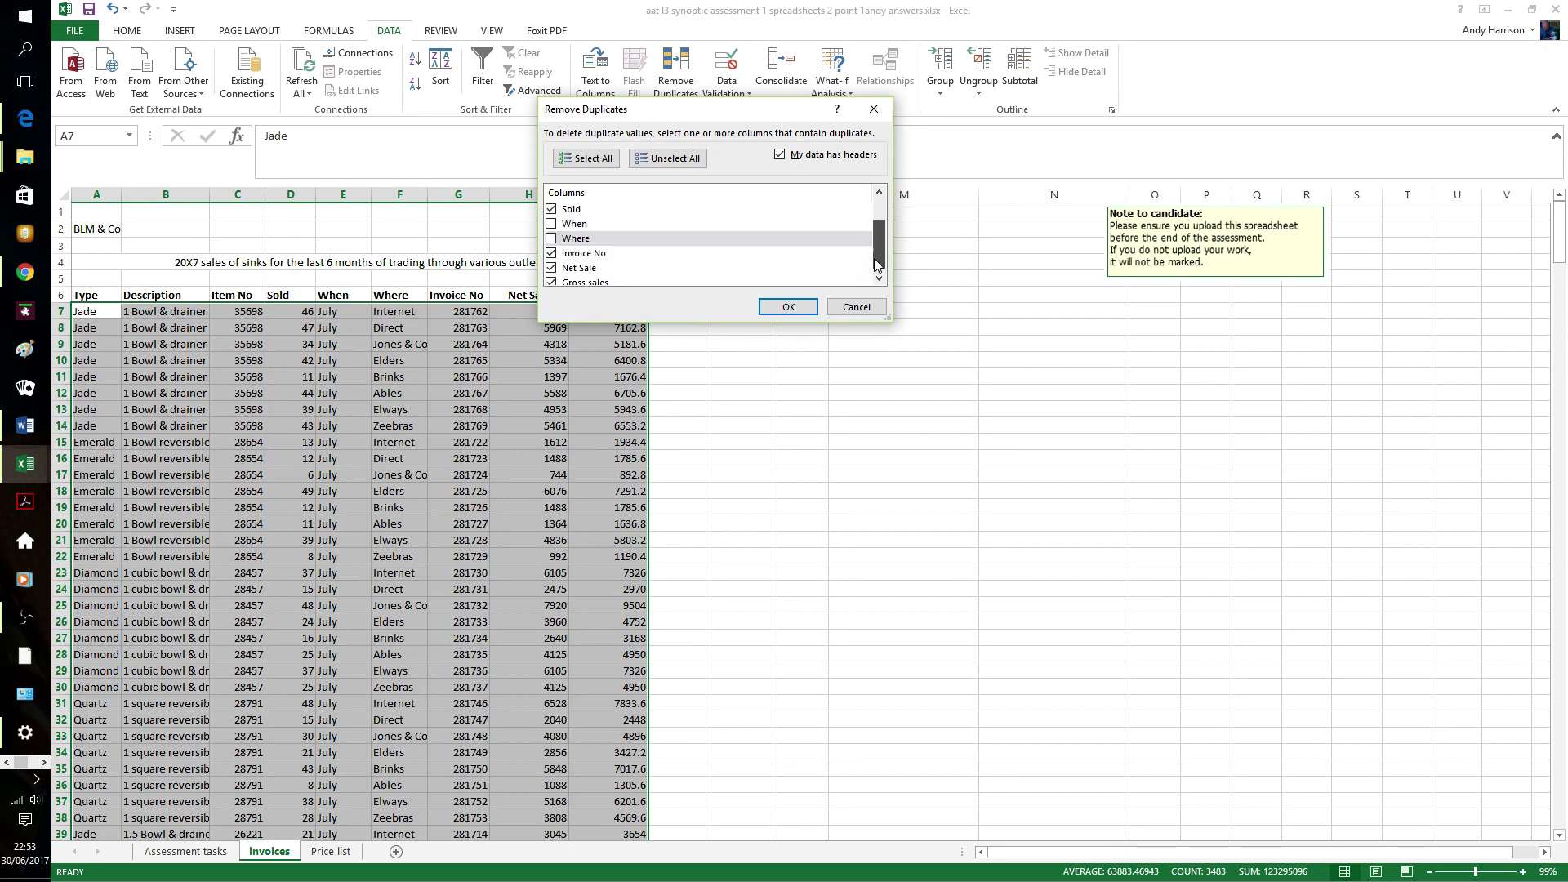
click(552, 265)
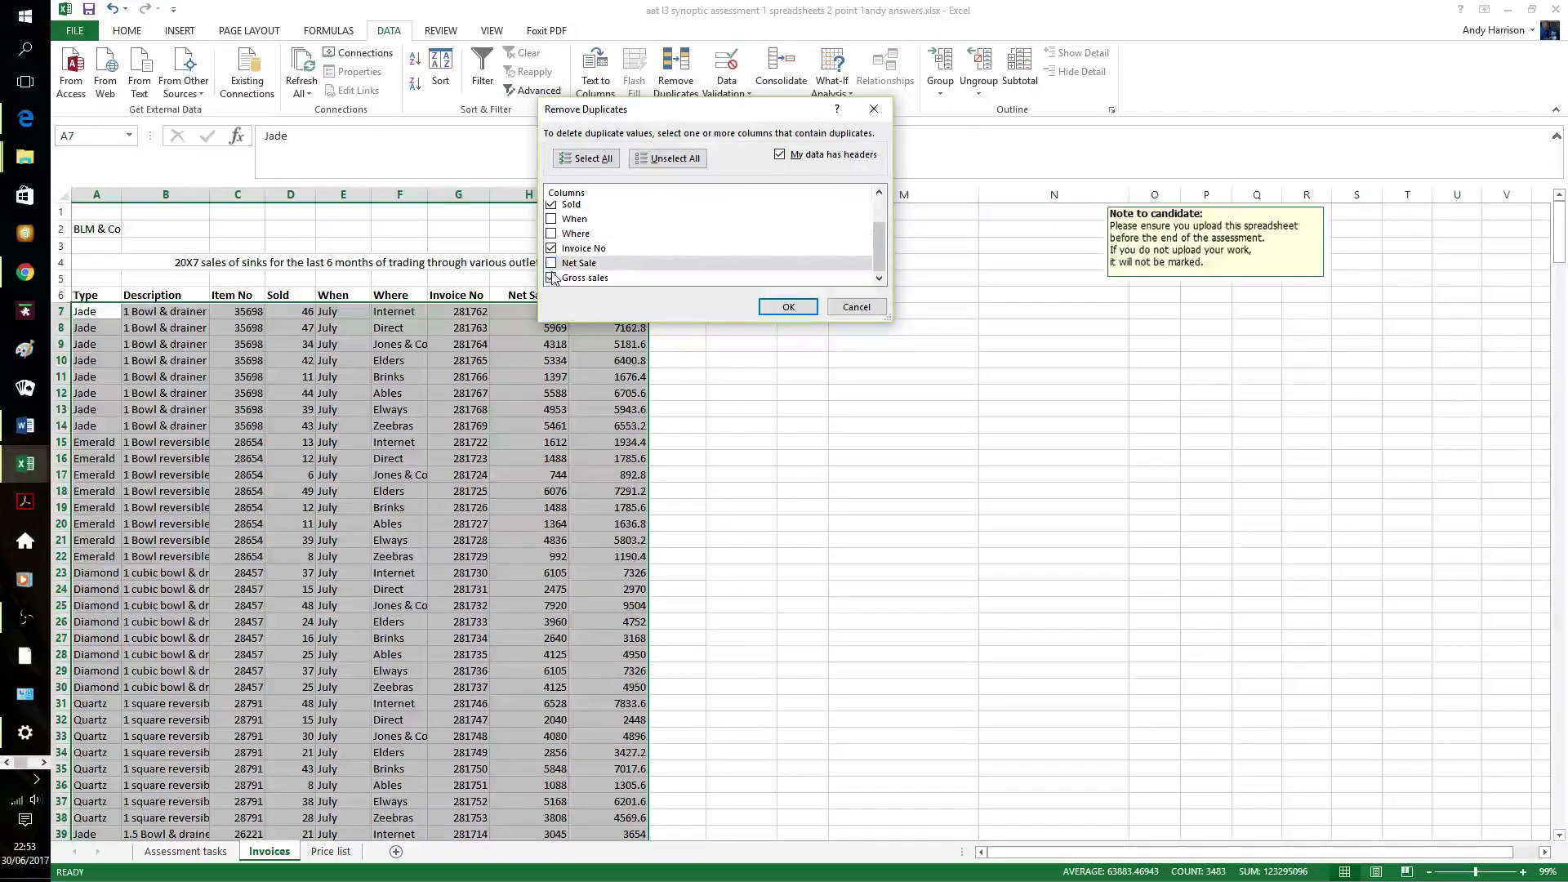
click(553, 280)
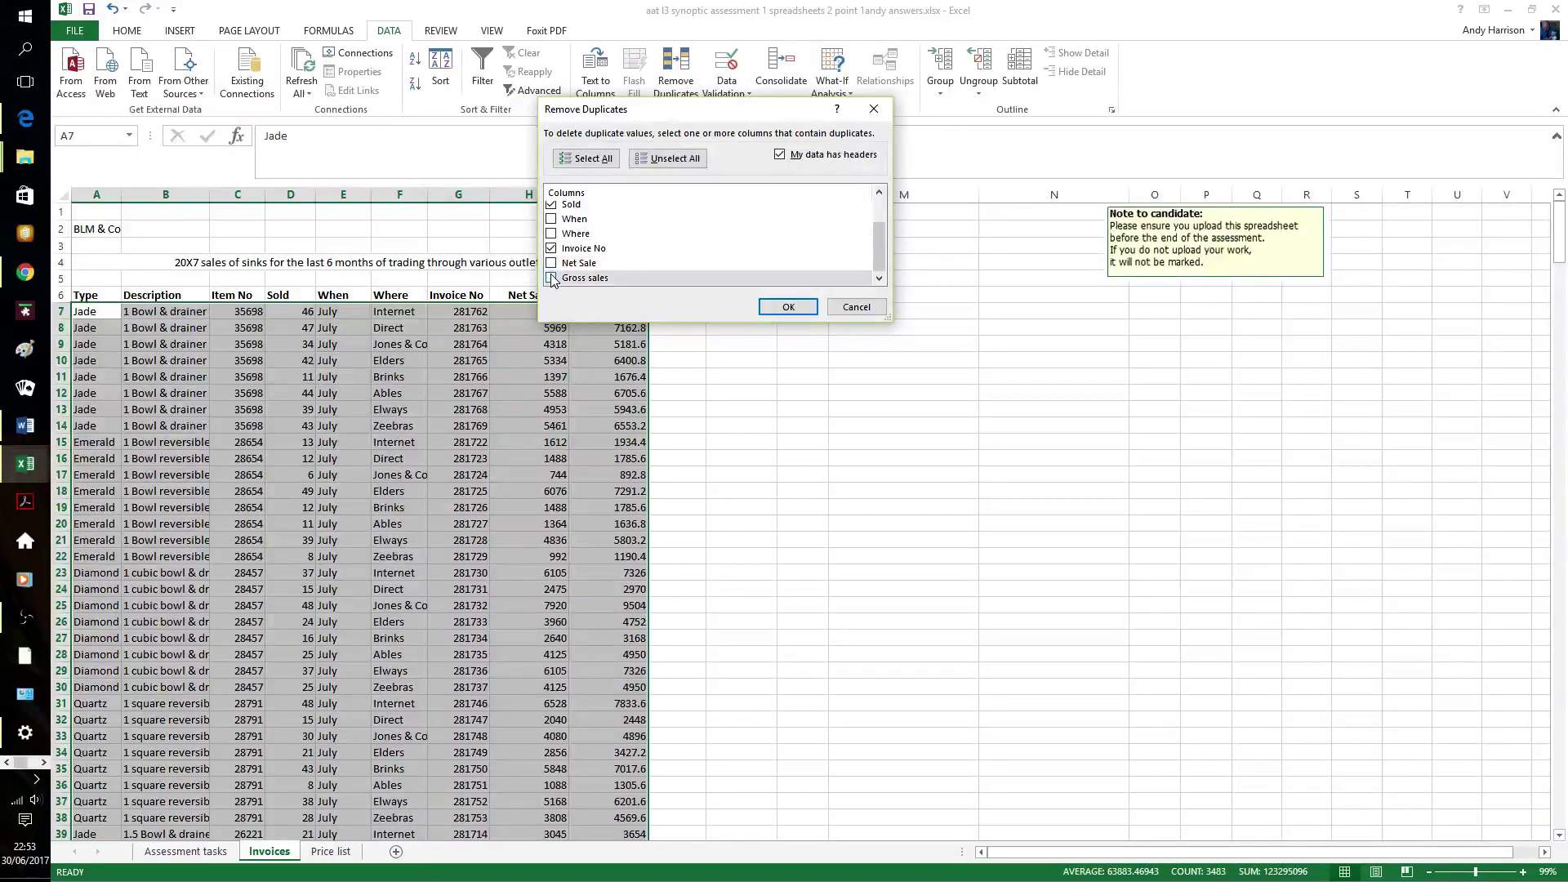
click(788, 308)
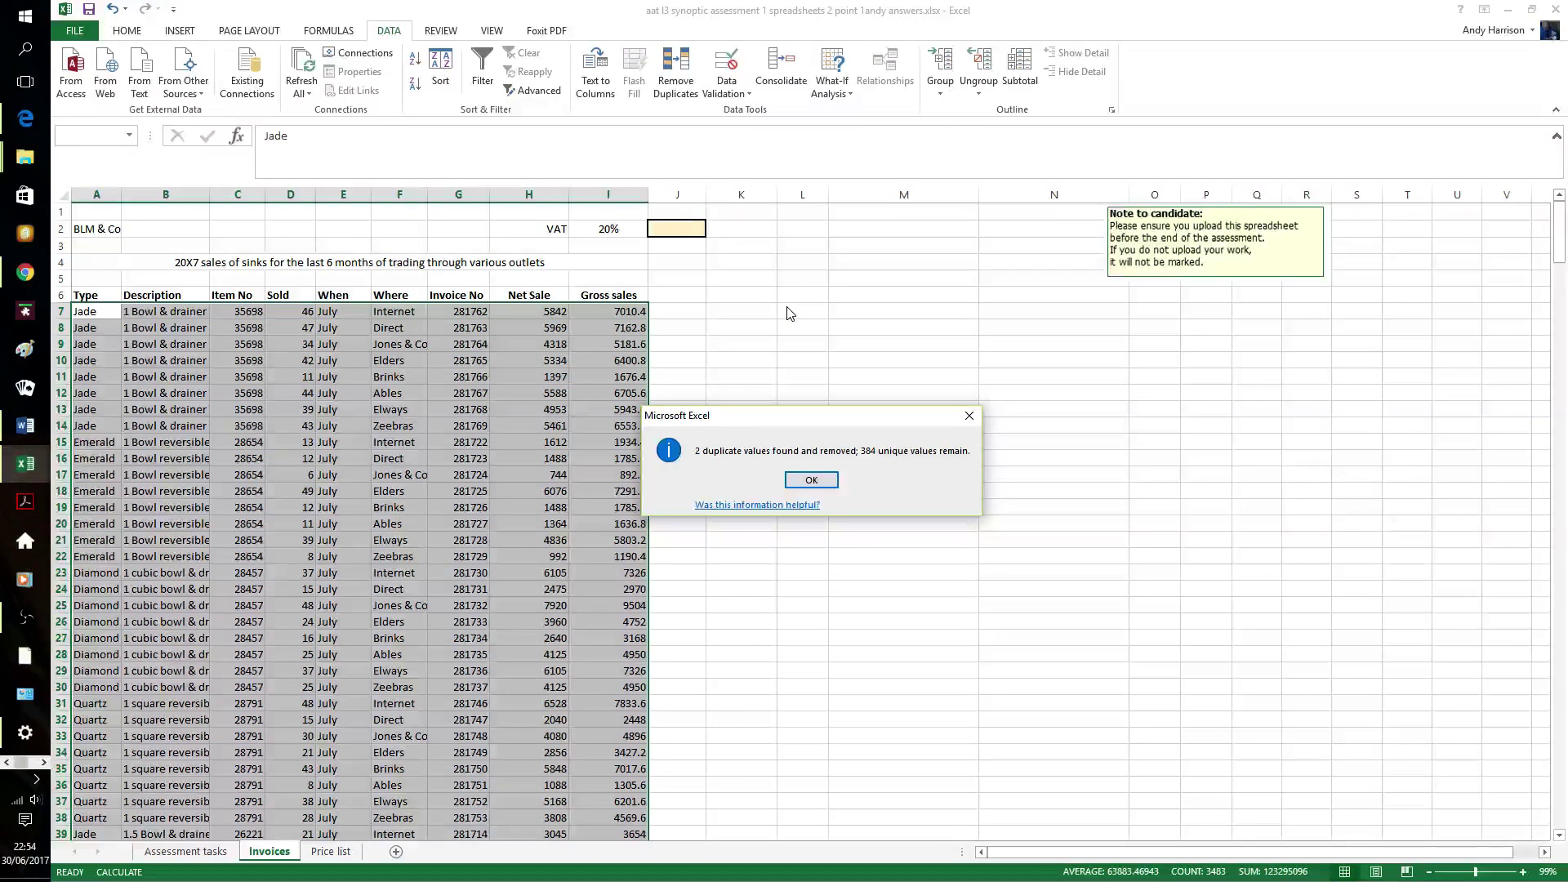
click(811, 482)
click(678, 228)
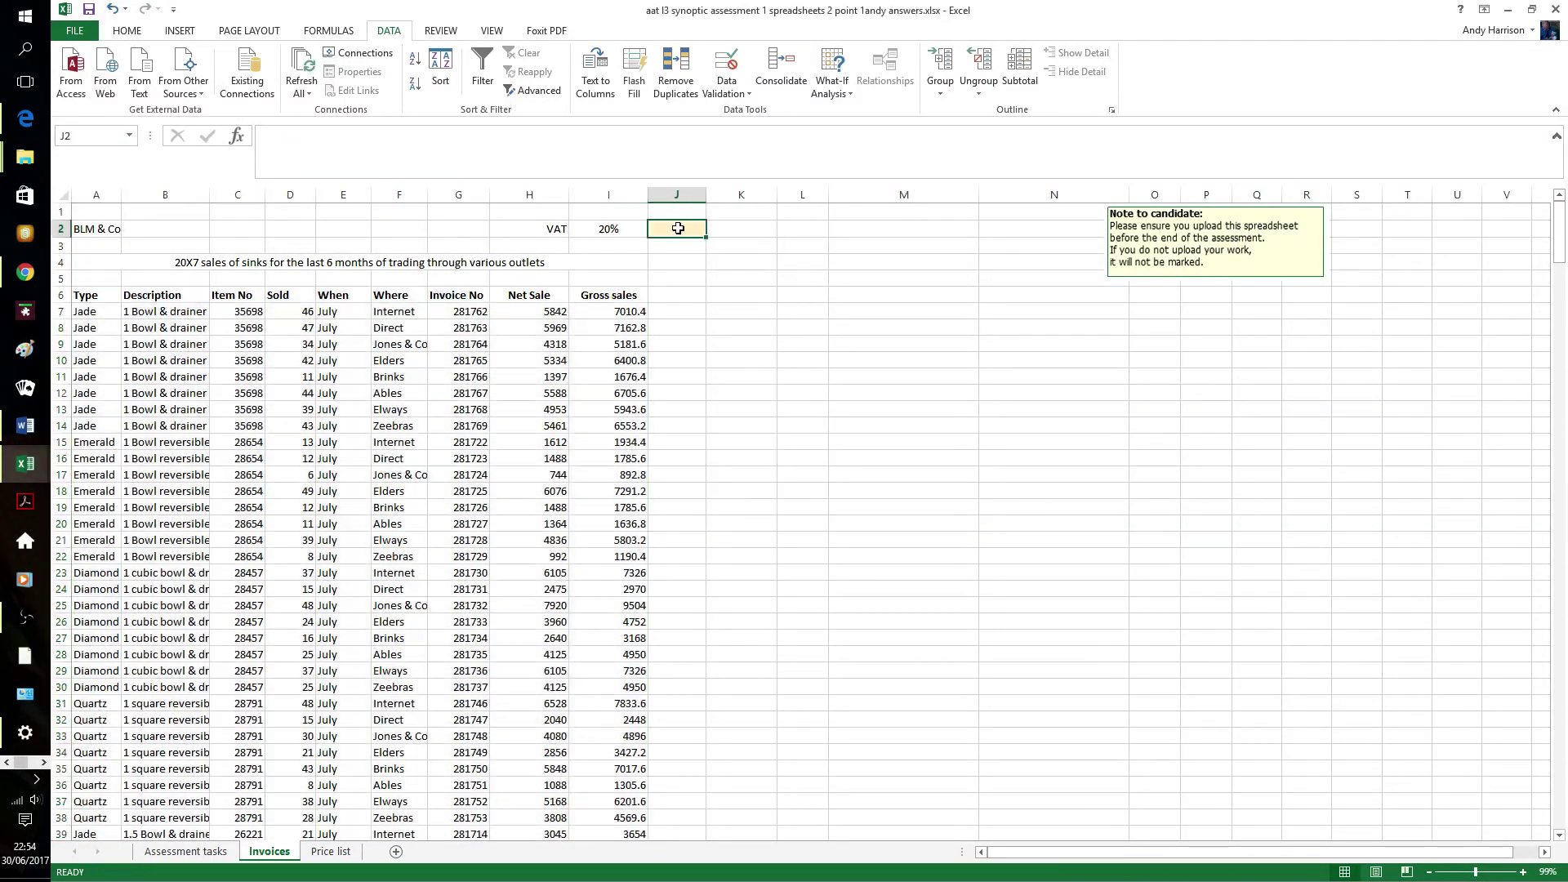
- Enter 2 in check cell J2, then select the Type to When data A6:E390
text(2)
click(795, 356)
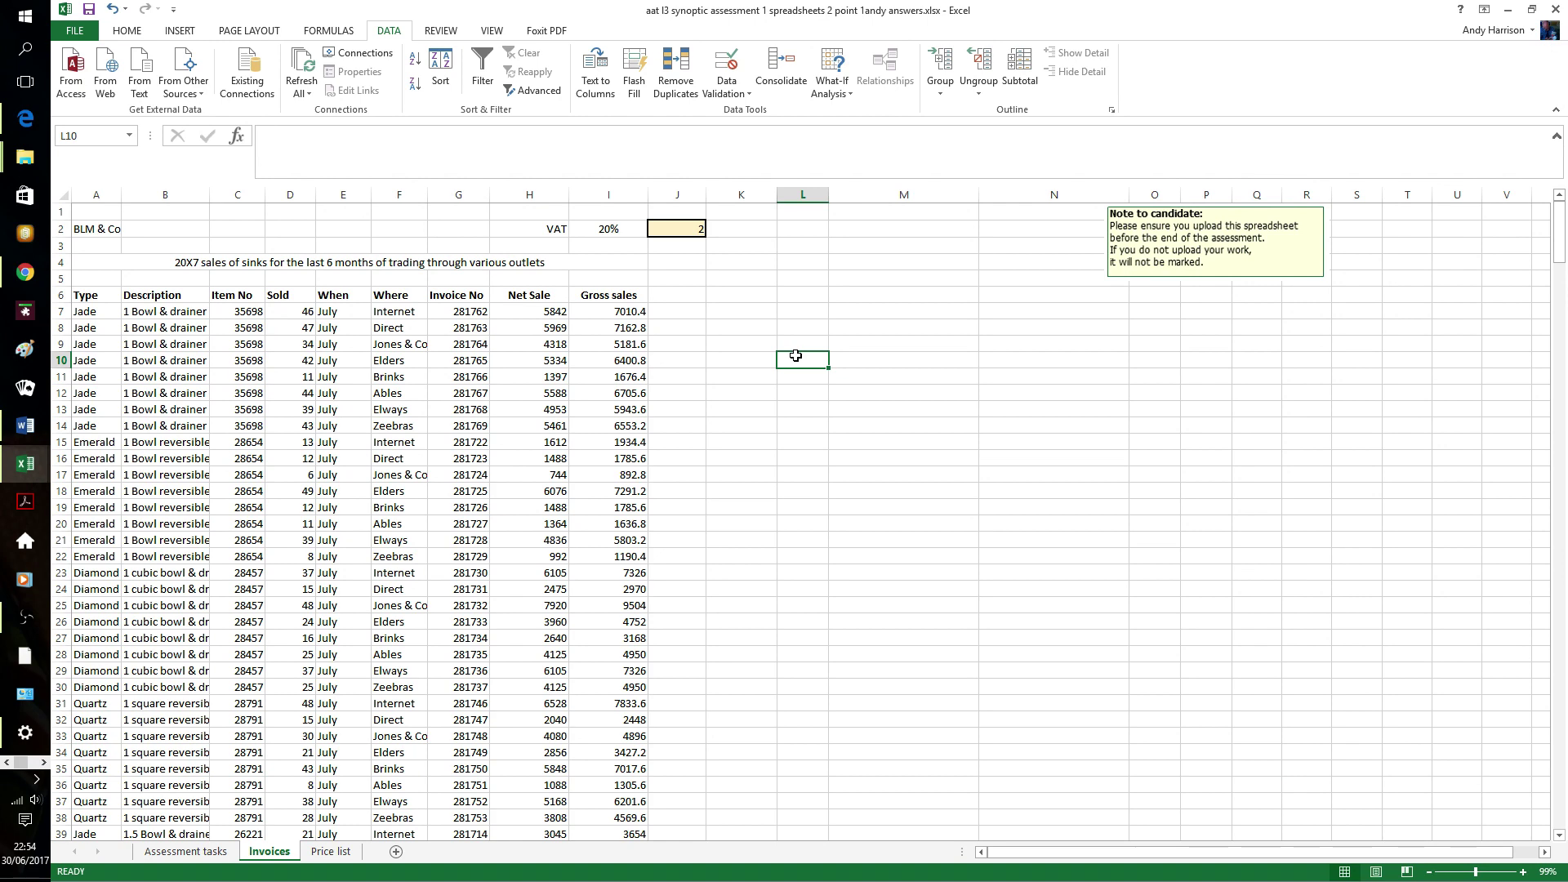
click(105, 294)
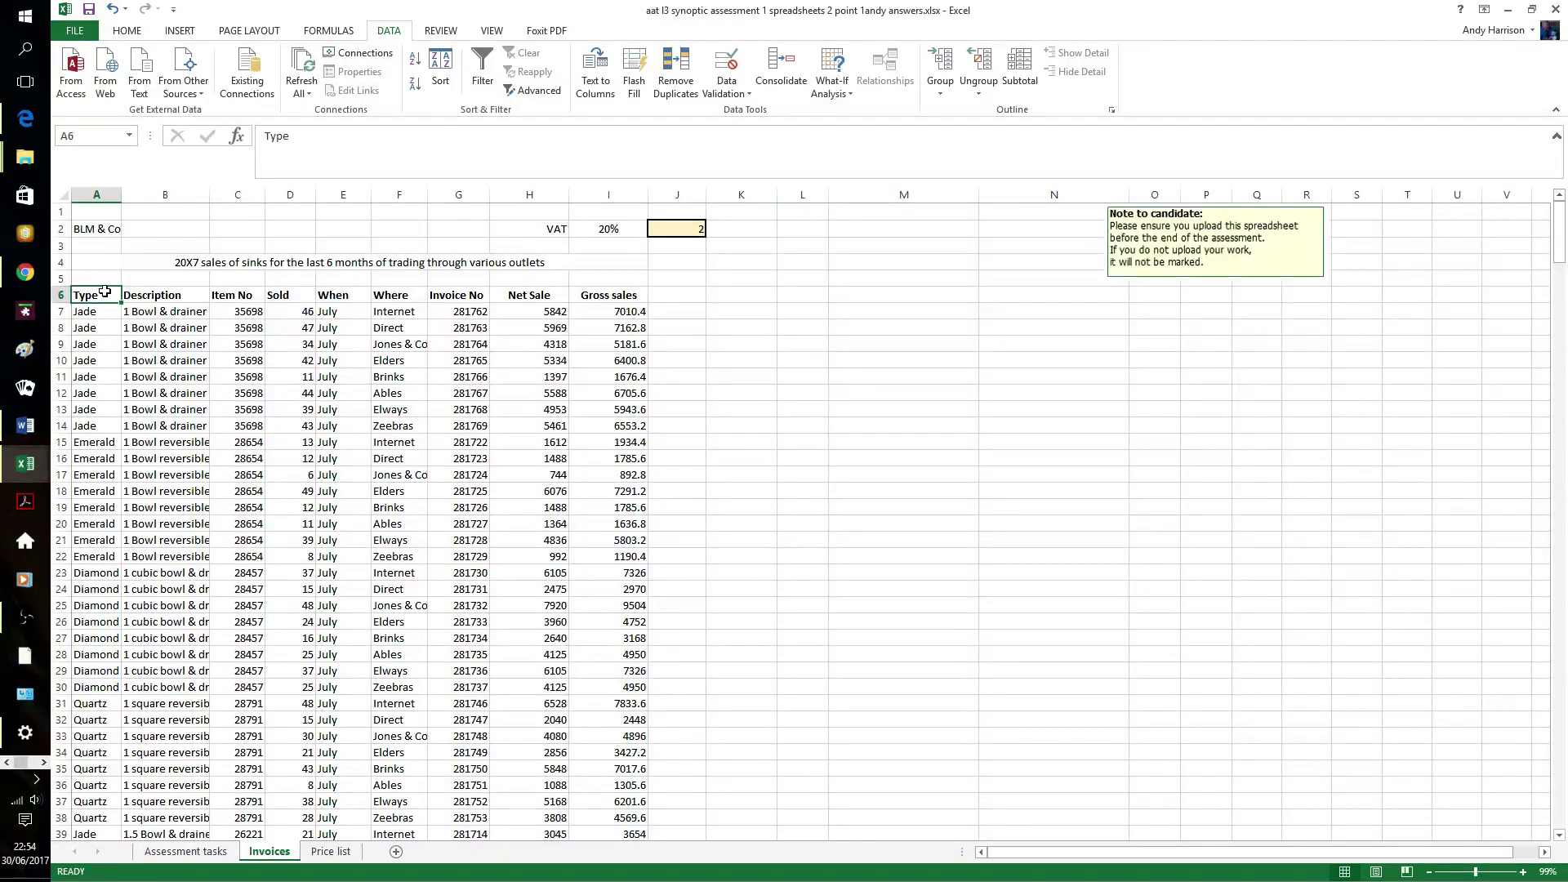
key(shift+Right)
key(shift+Right)
key(shift+Right)
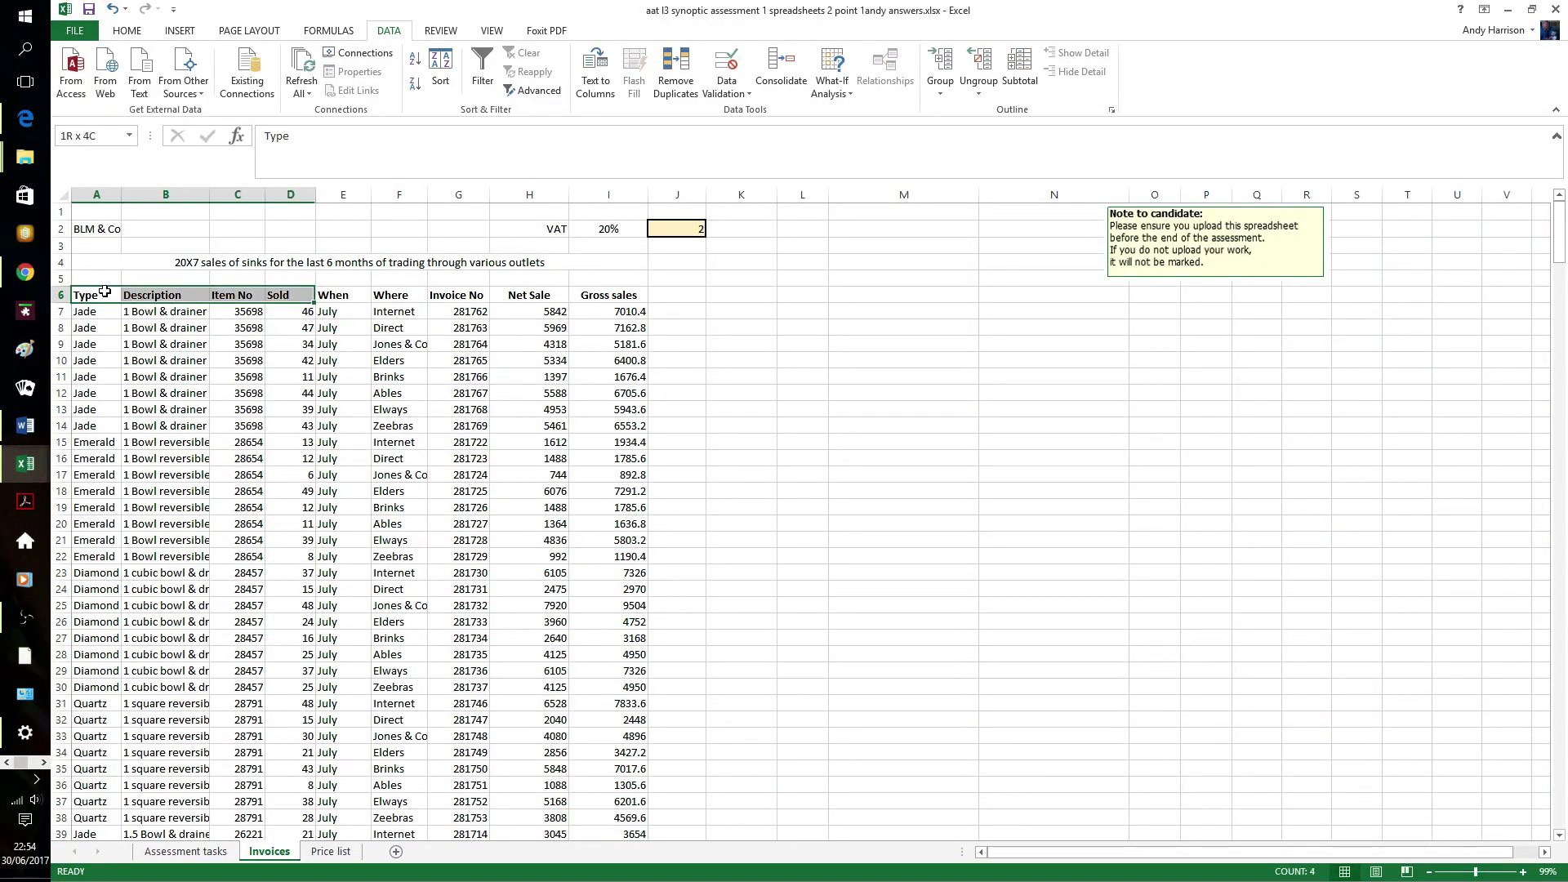
key(shift+Right)
key(shift+Down)
key(shift+Down)
key(shift+Down)
key(shift+Down)
key(shift+Down)
key(shift+Down)
key(shift+Down)
key(shift+Down)
key(shift+Down)
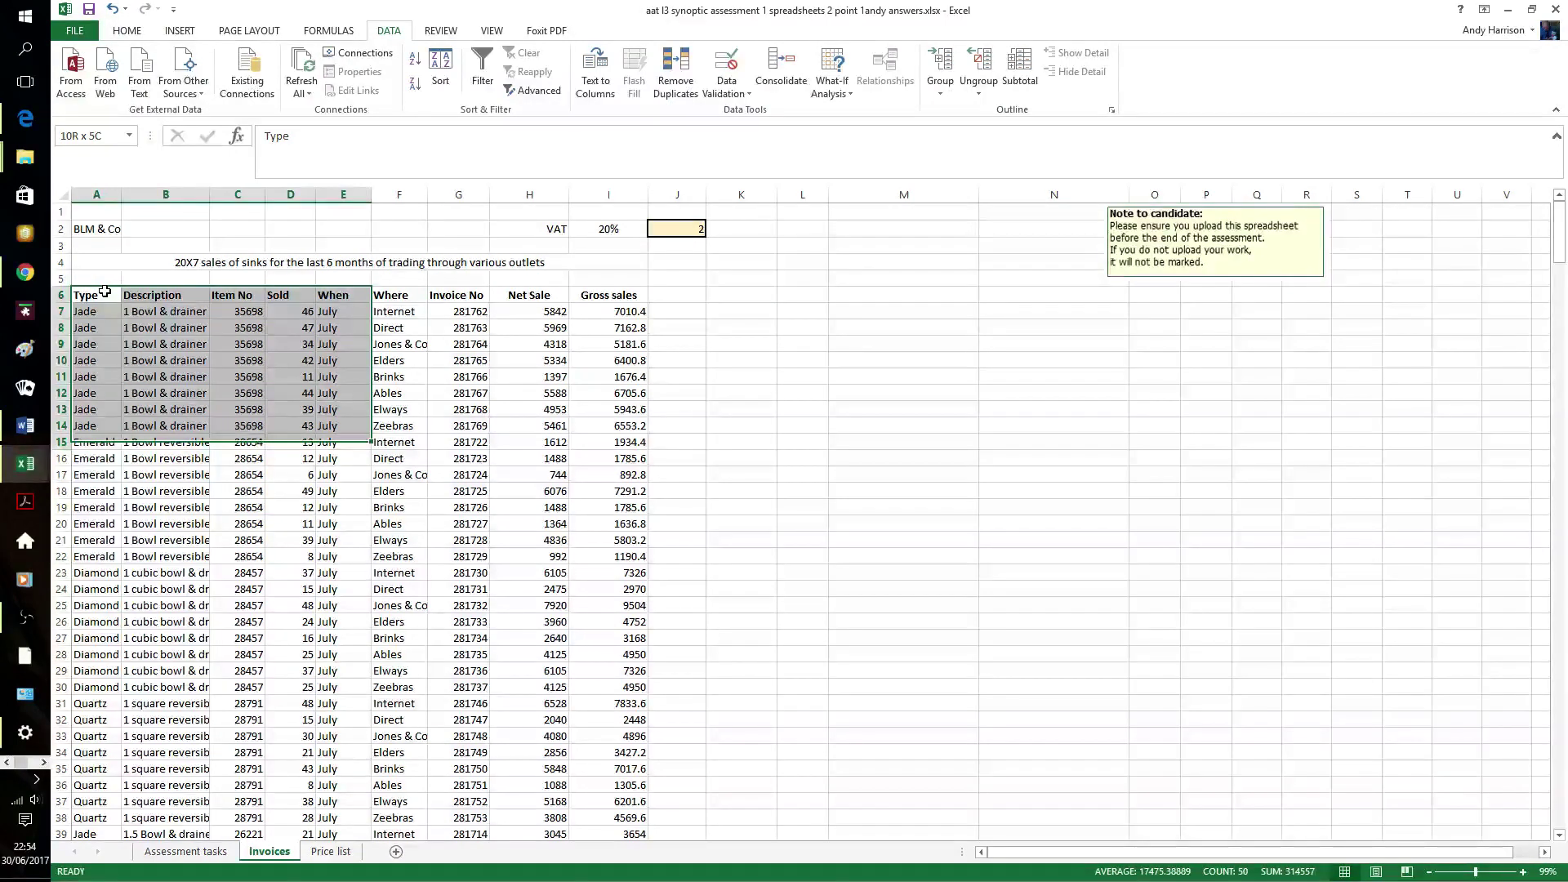
key(ctrl+shift+Down)
click(179, 31)
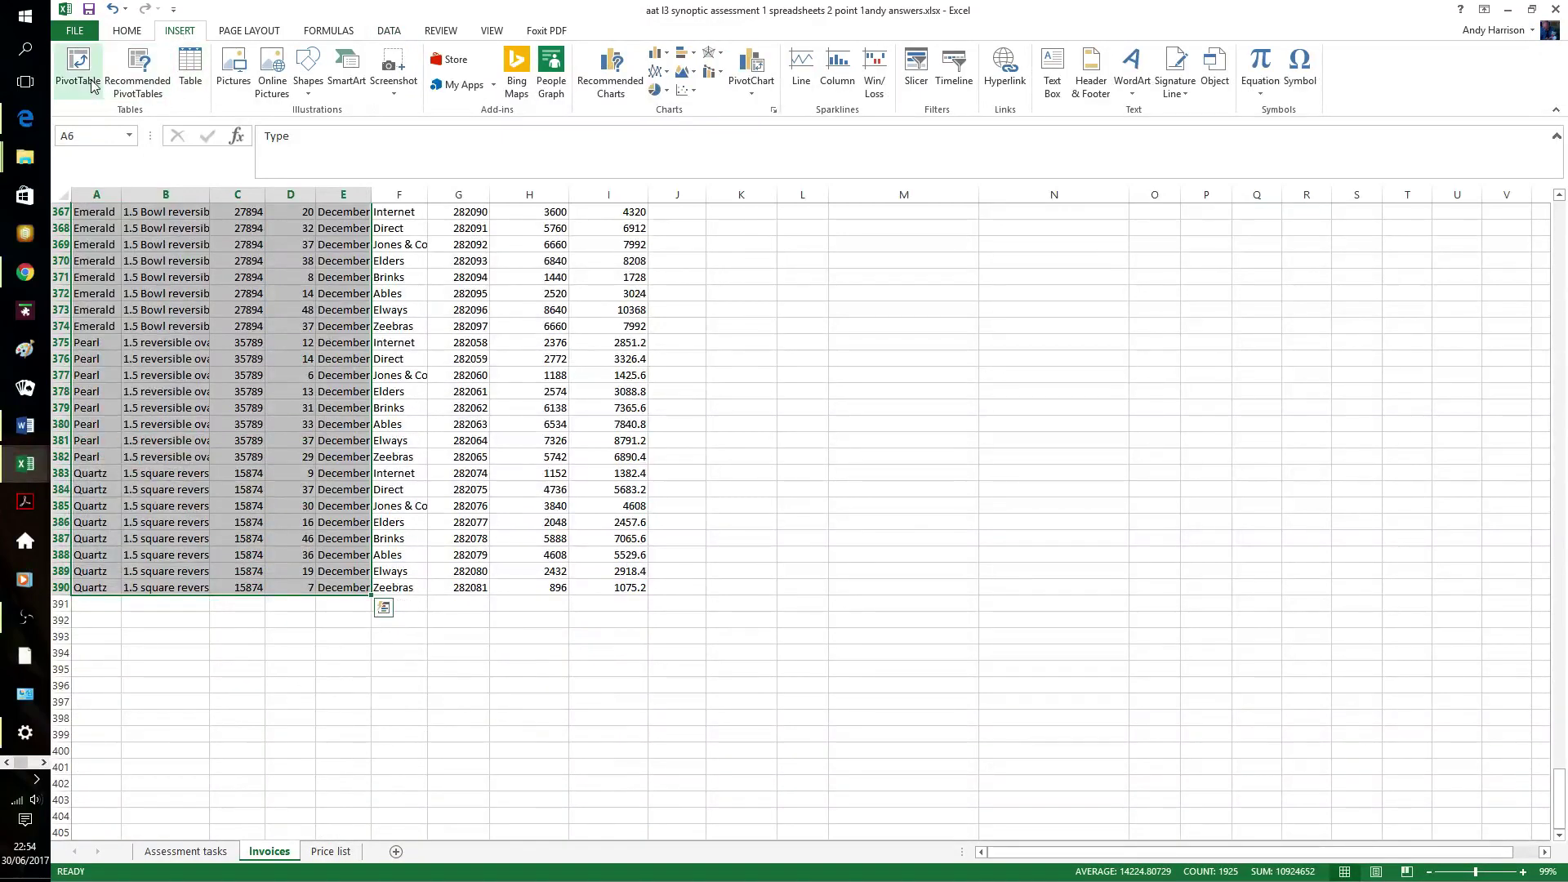
- Insert a PivotTable on a new worksheet from Invoices!$A$6:$E$390 with Type as rows
click(85, 73)
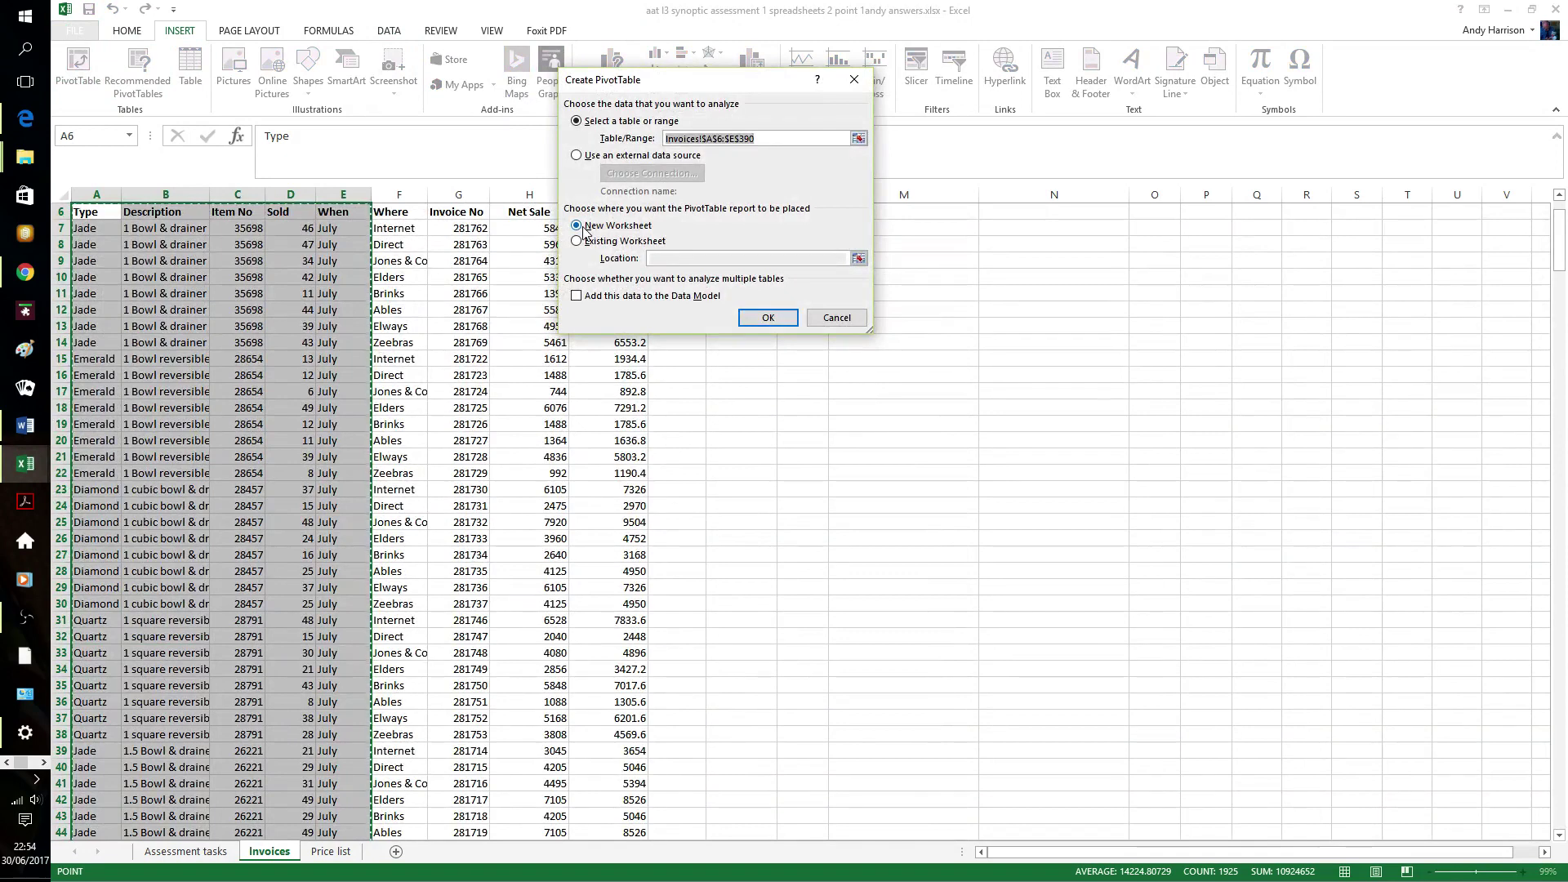
click(748, 319)
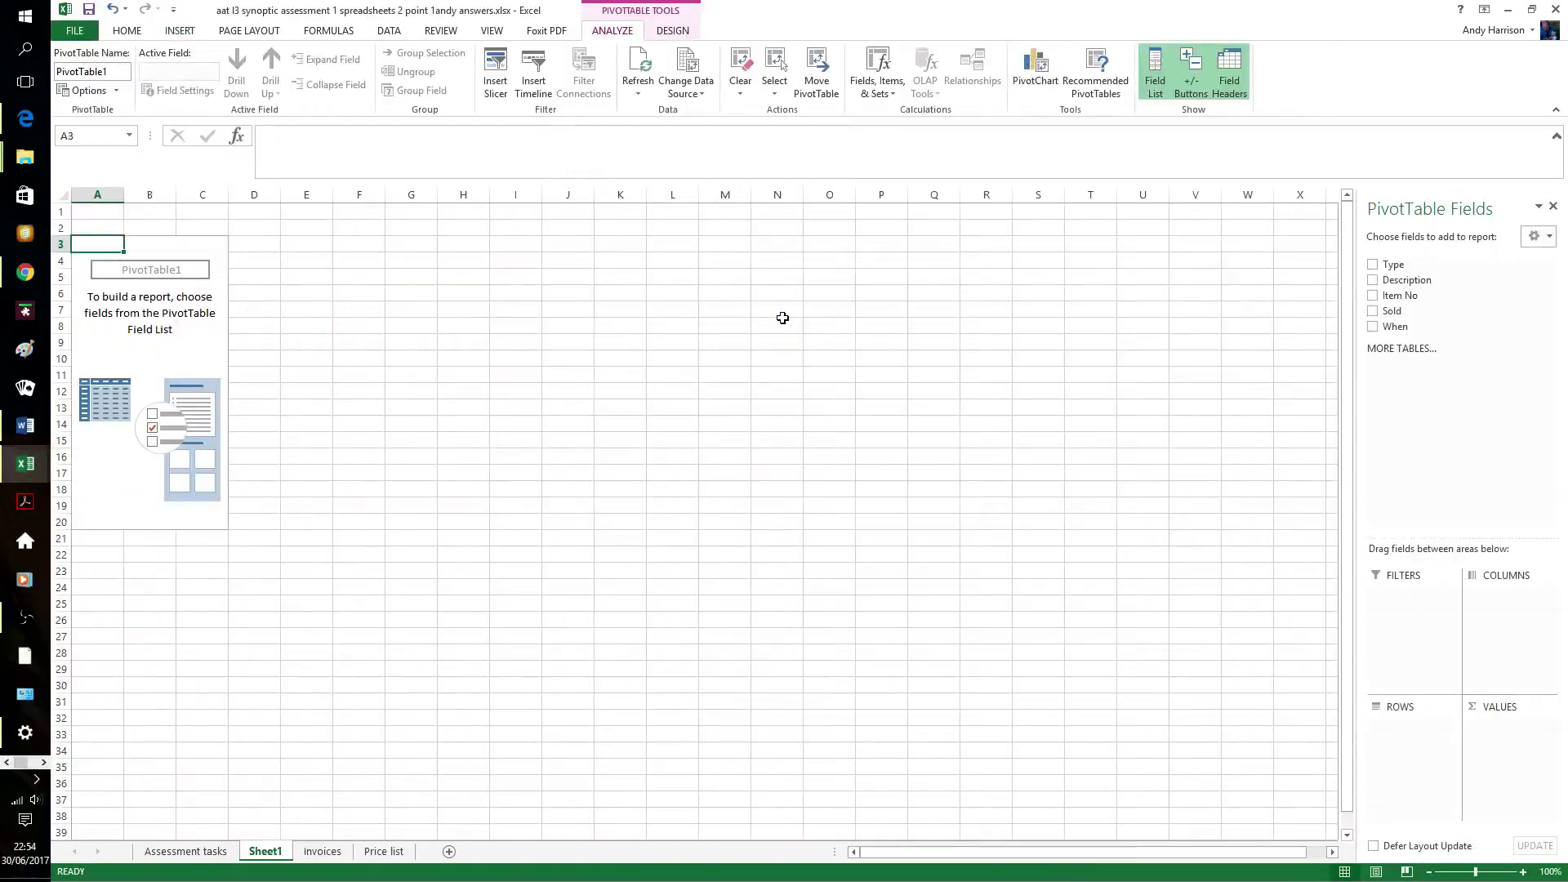
click(1374, 266)
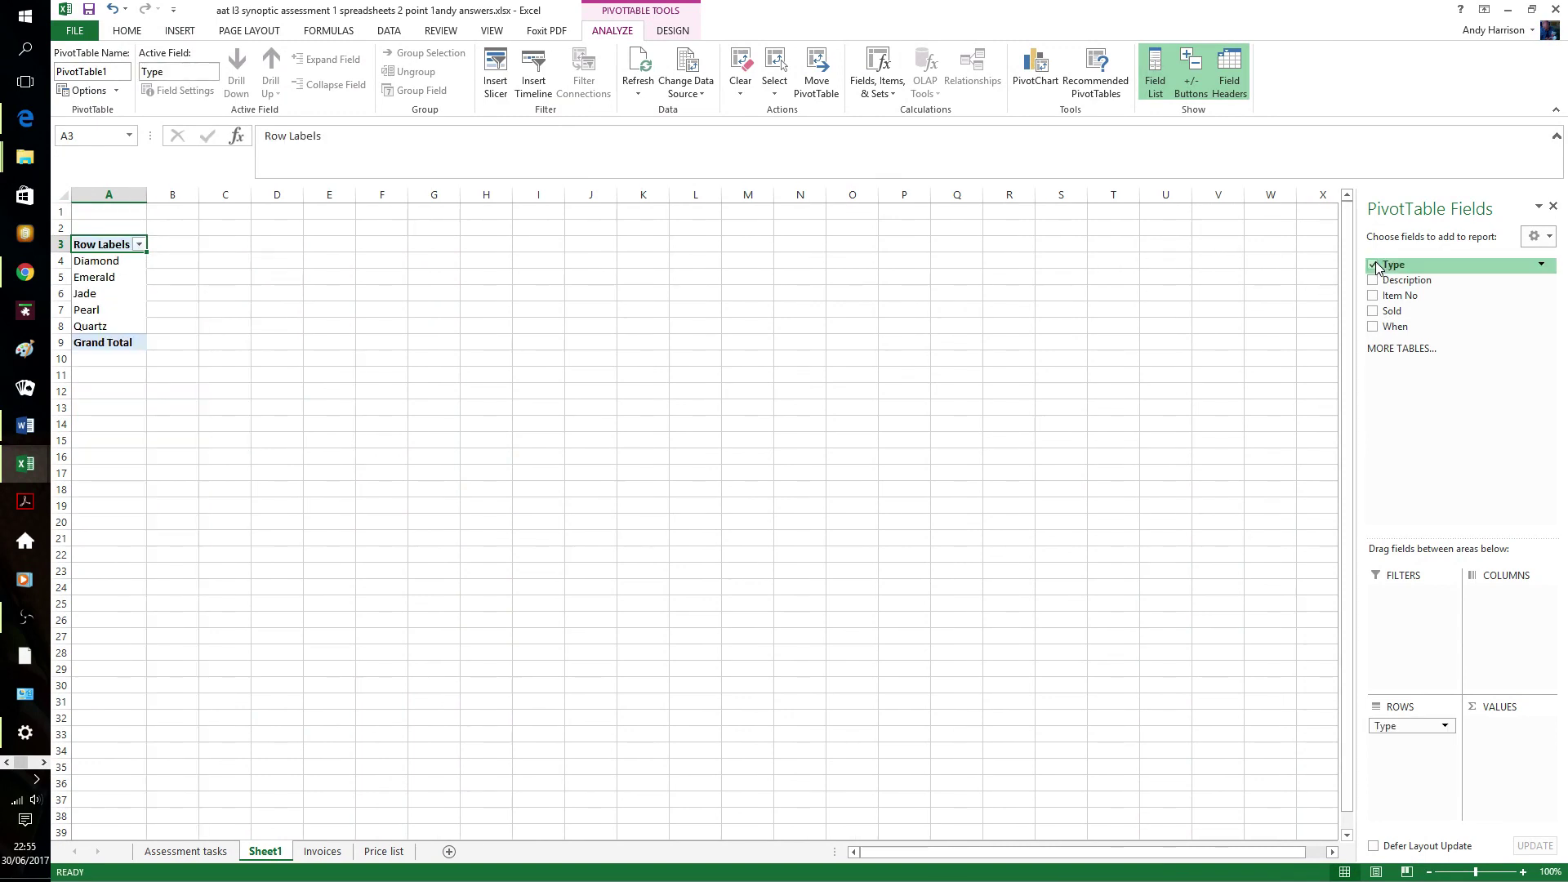
- Filter the PivotTable to Diamond only and sum Sold by When month, totalling 1359
click(1542, 269)
click(1198, 427)
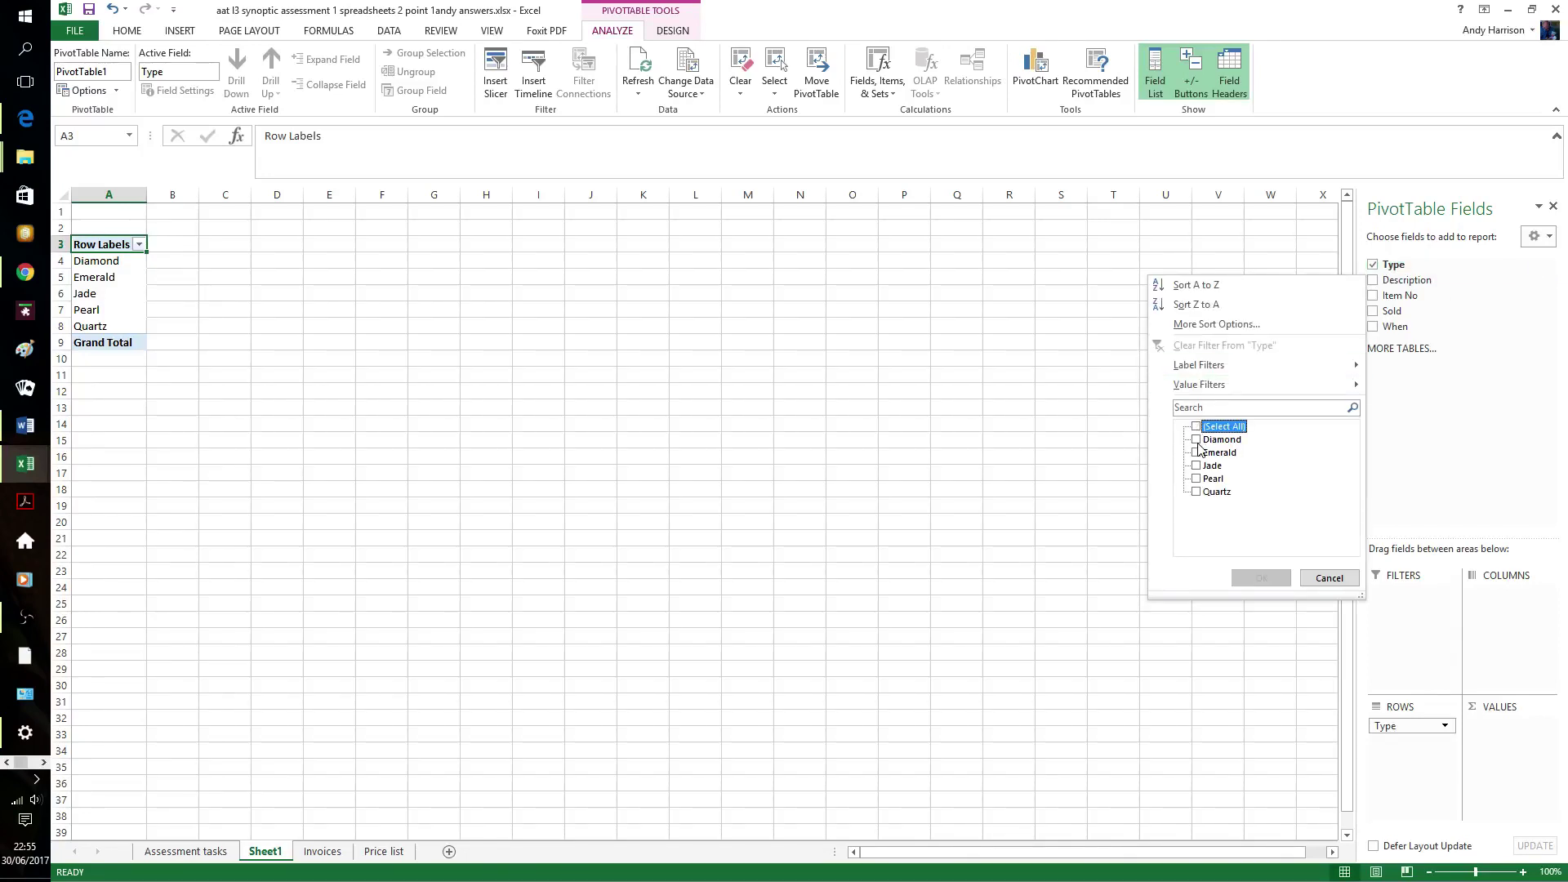
click(1198, 442)
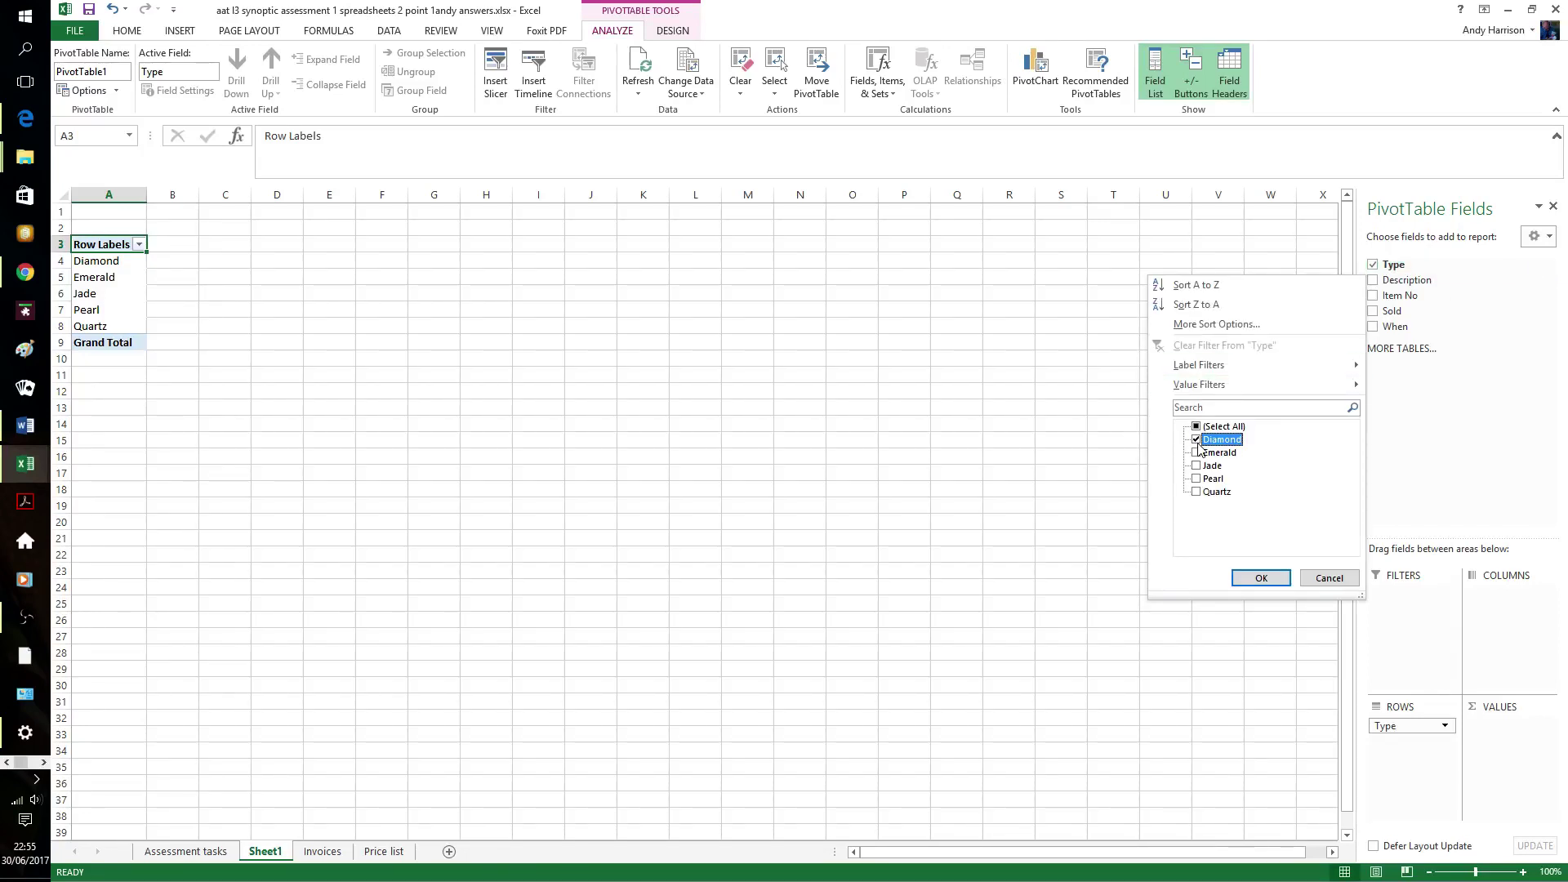
click(1262, 578)
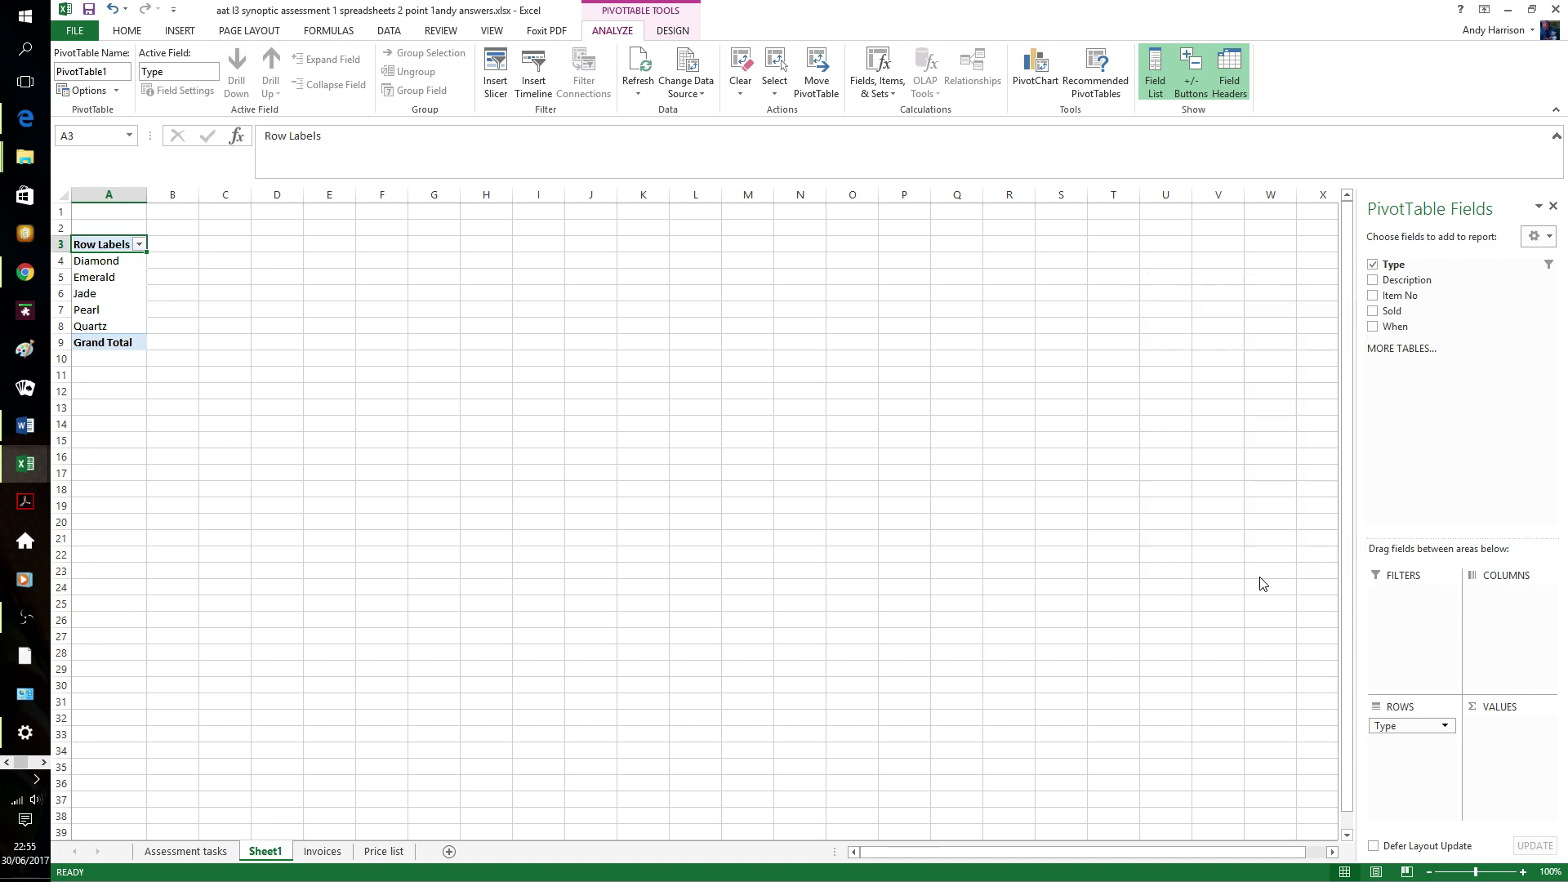
click(1375, 311)
click(1375, 328)
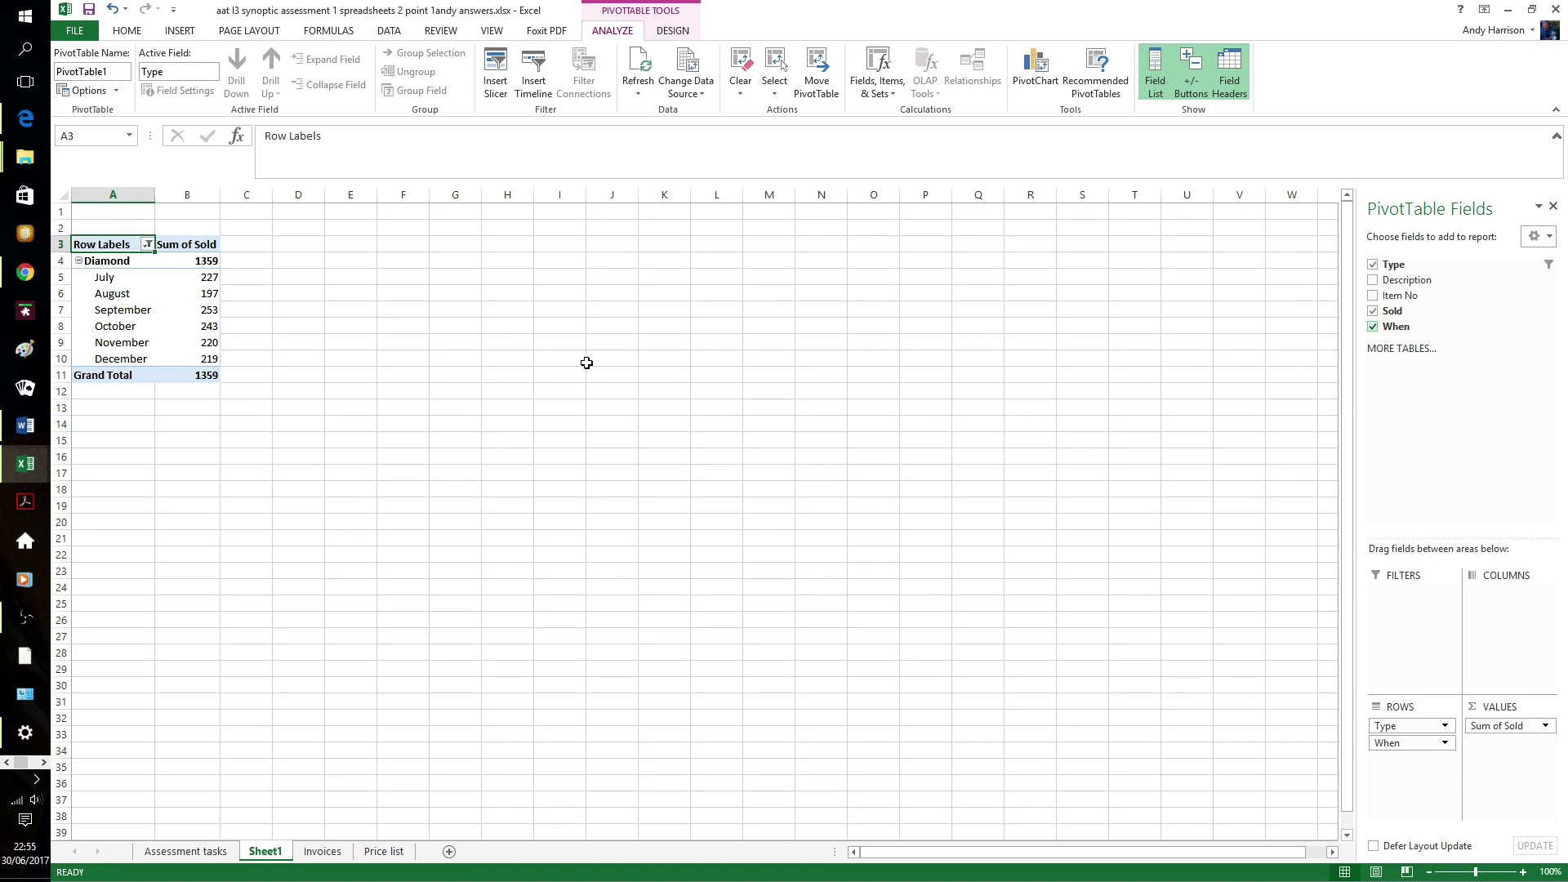
click(180, 33)
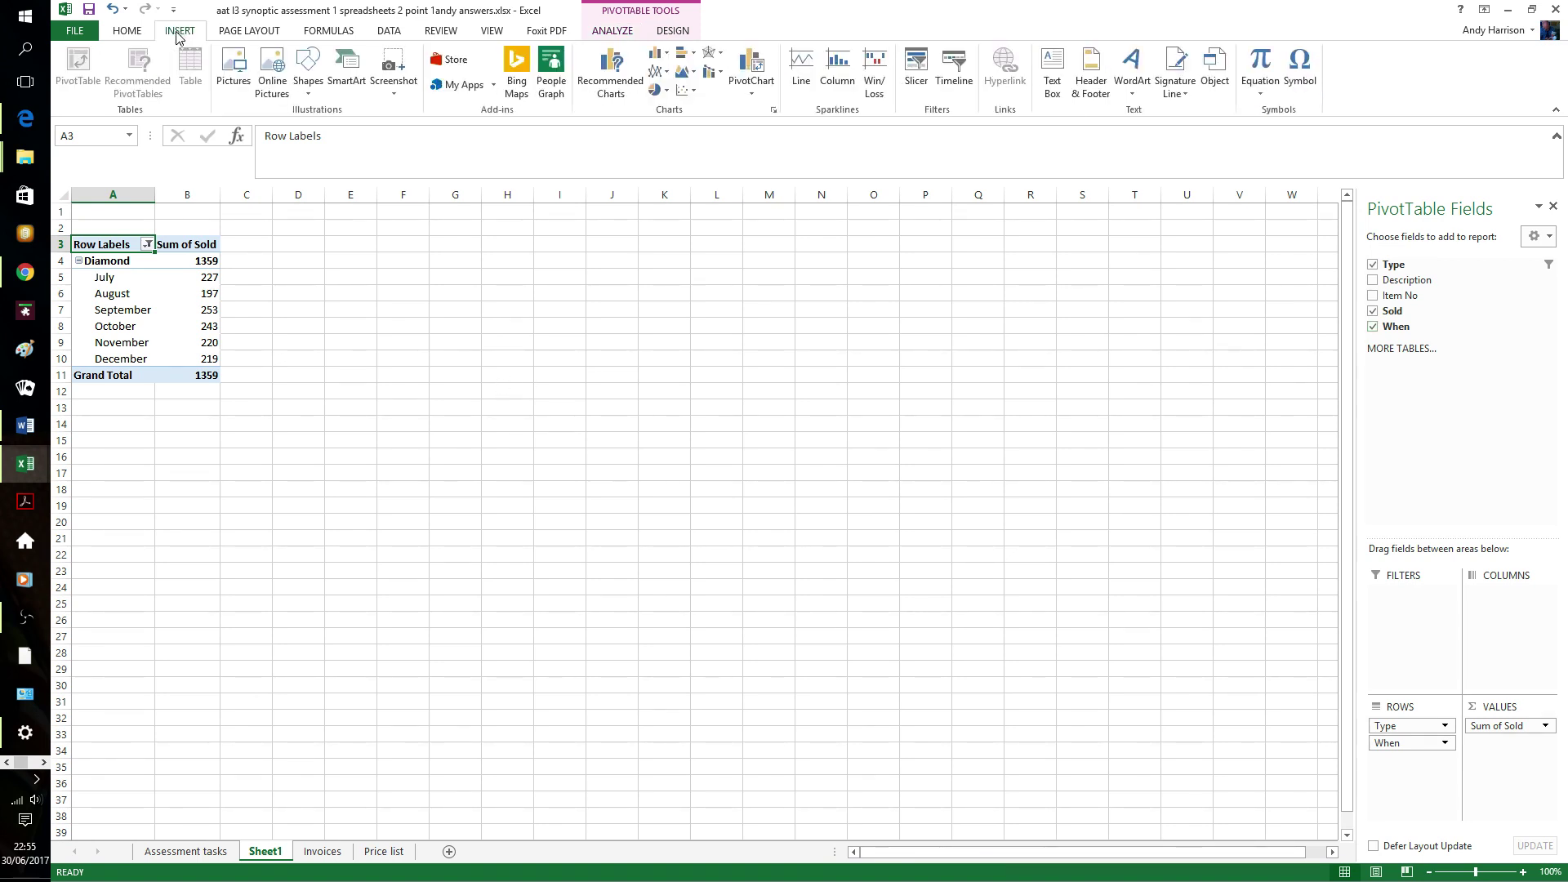
- Insert a Clustered Column PivotChart of Diamond units sold per month
click(751, 85)
click(759, 114)
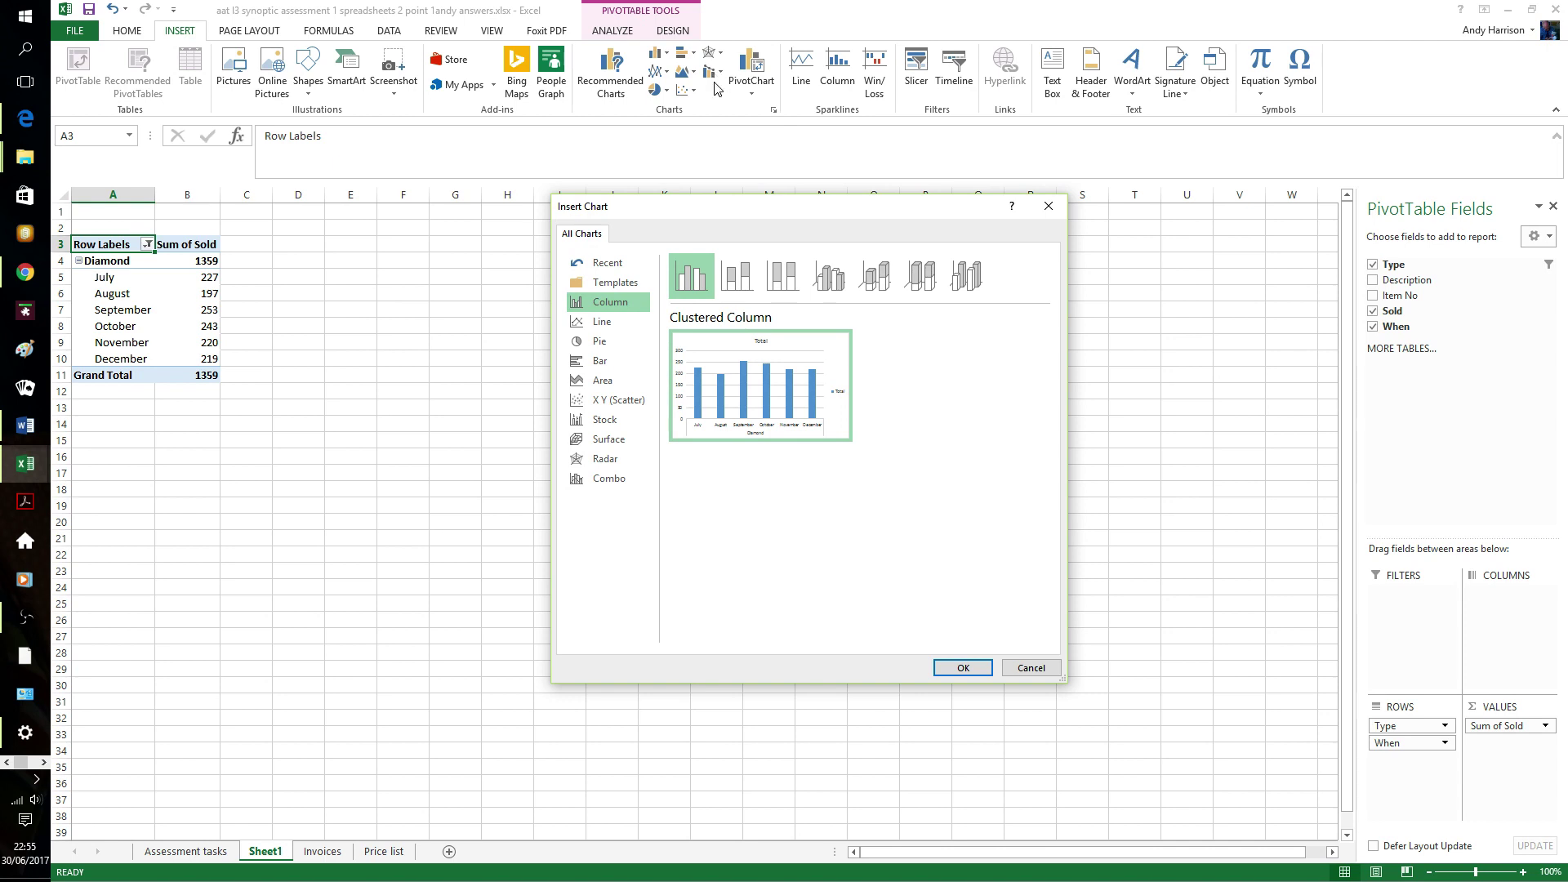
click(967, 668)
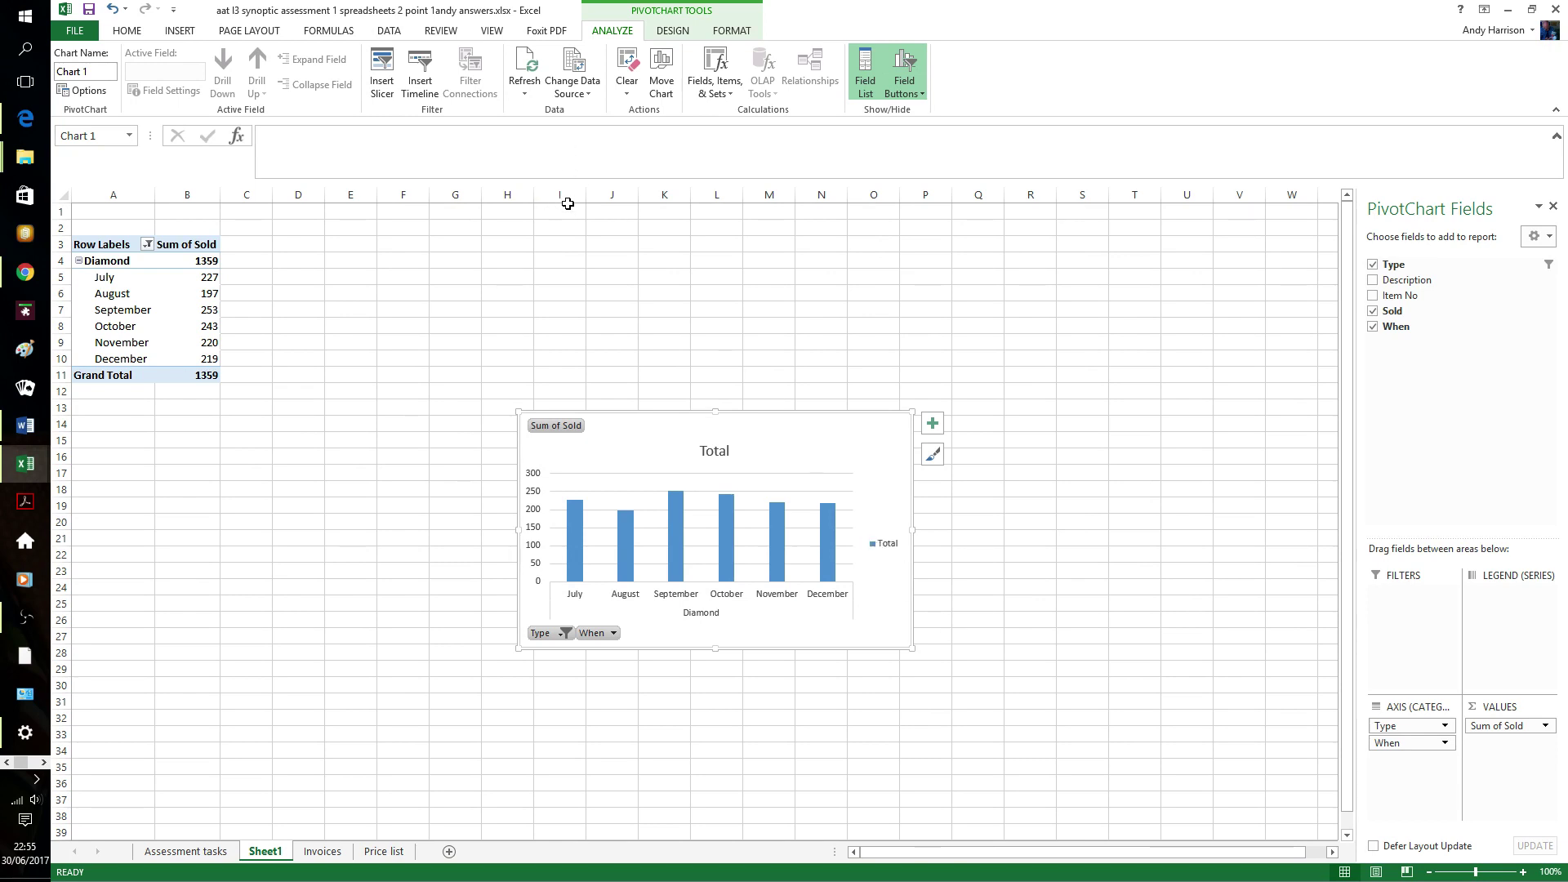
- Replace the chart title 'Total' with 'Diamond Sink Sales'
click(672, 33)
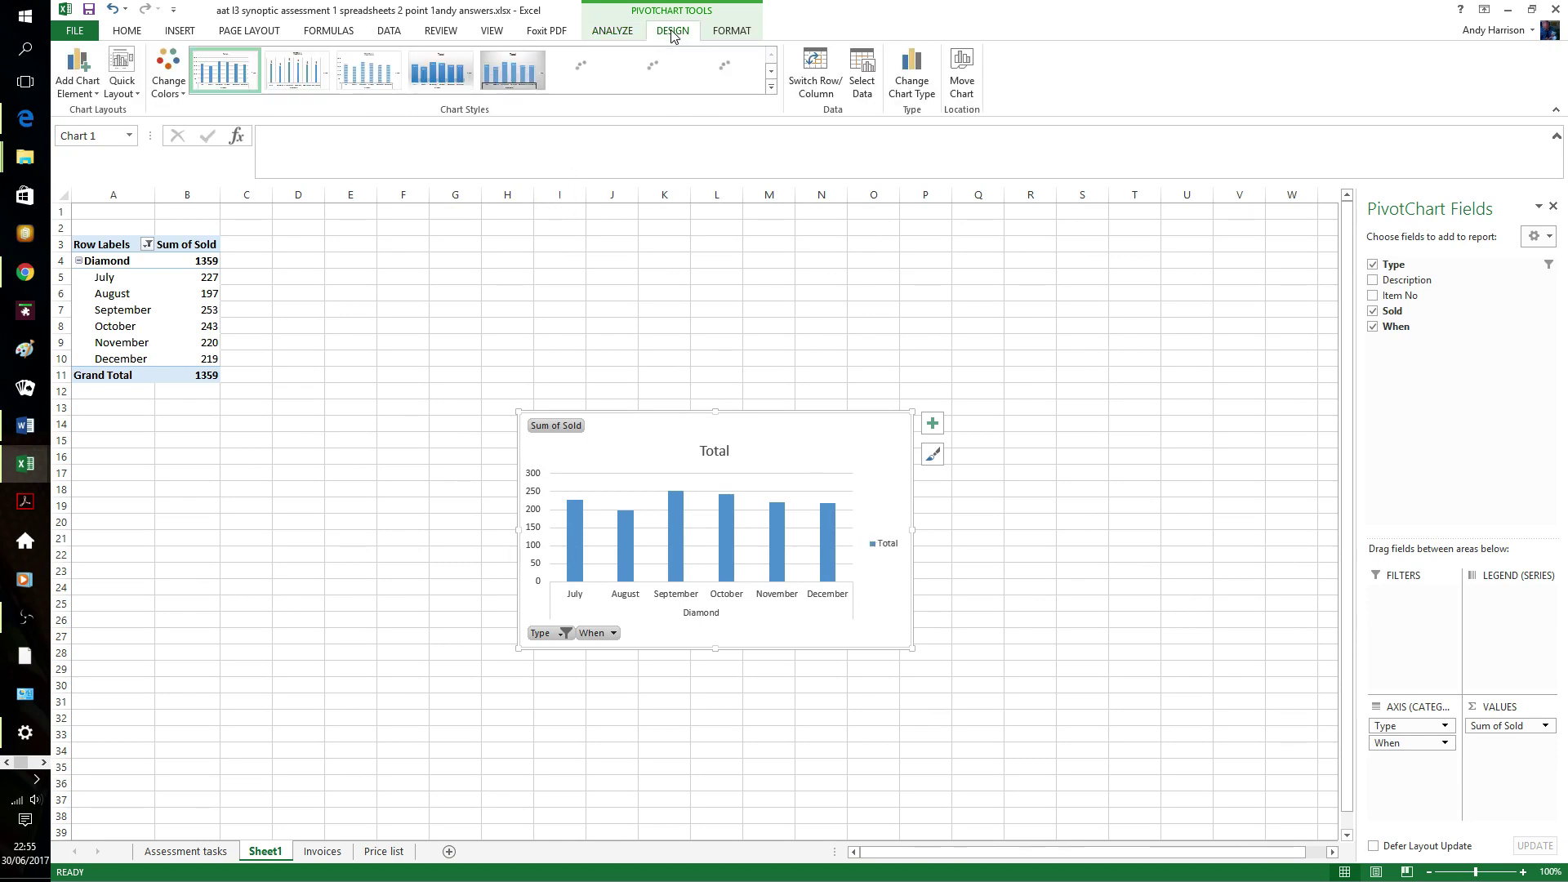
click(771, 87)
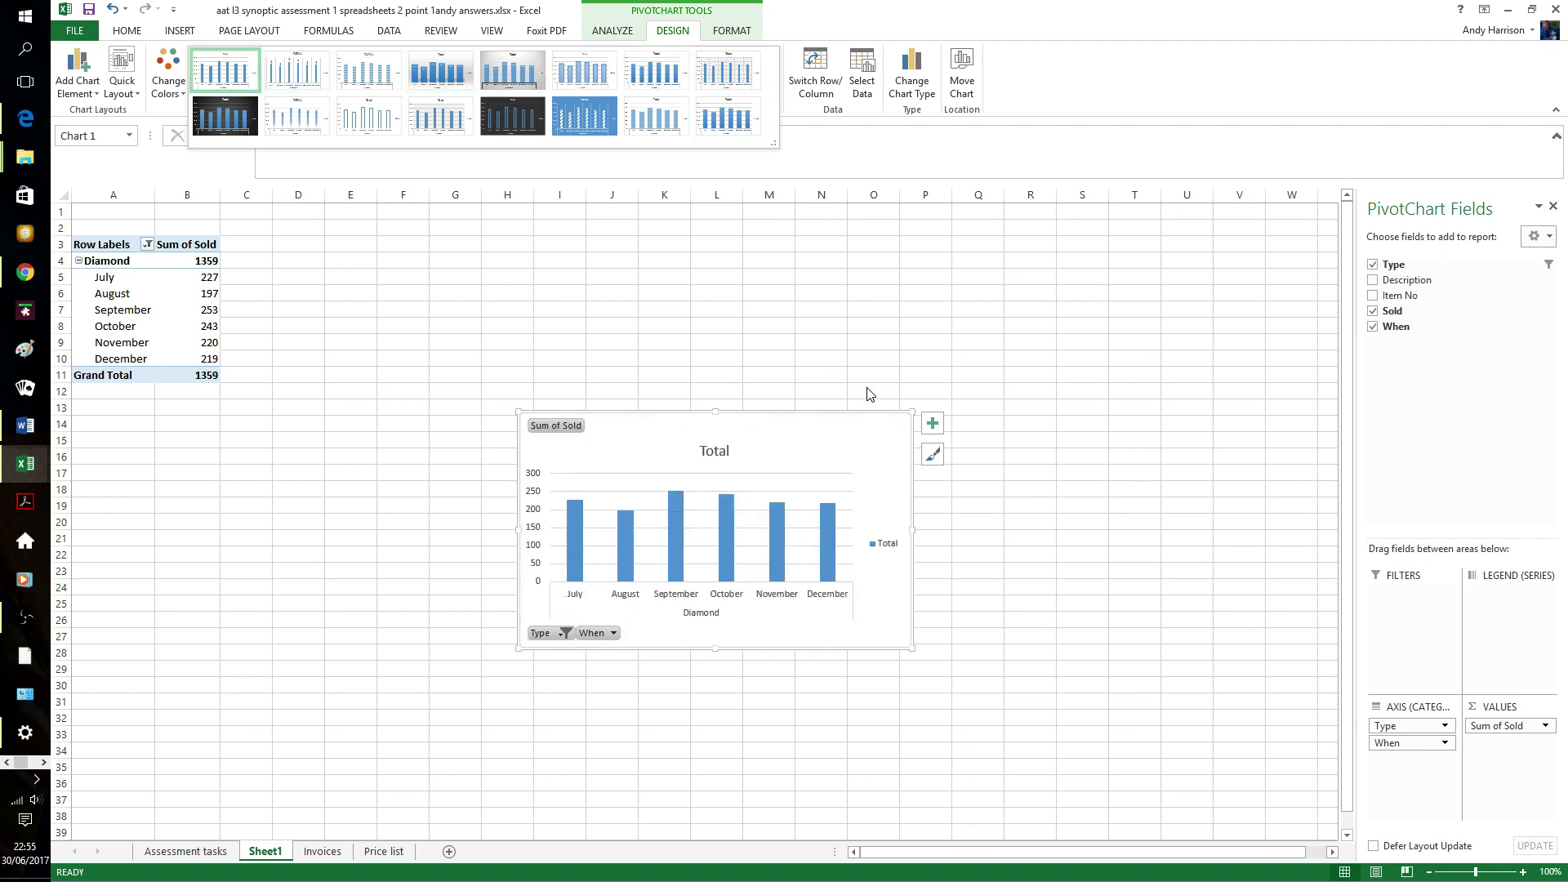
click(715, 454)
click(715, 454)
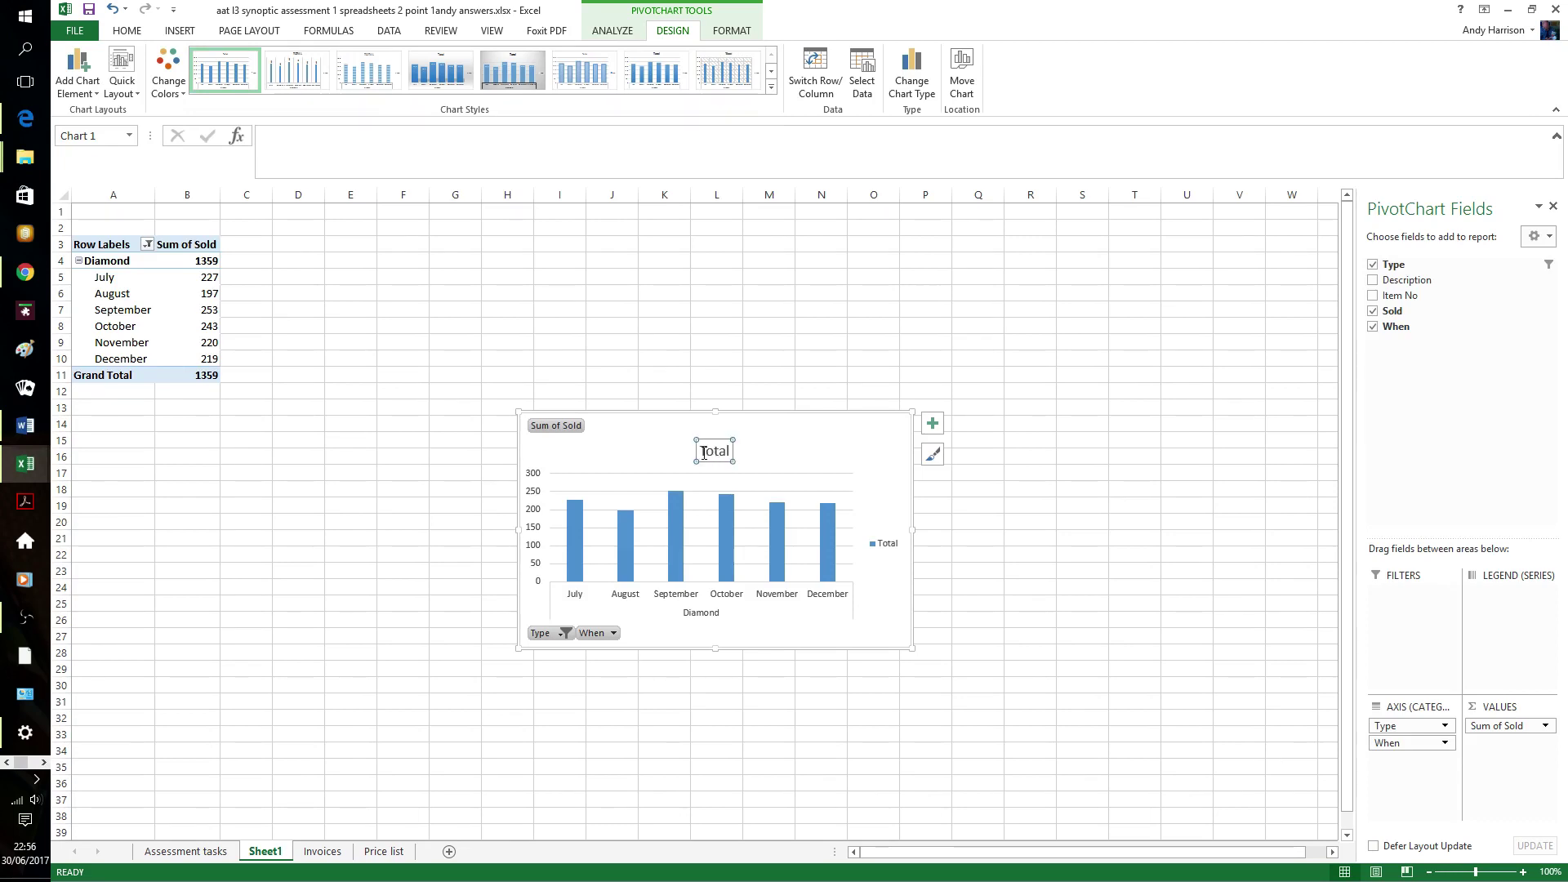
drag(704, 454, 766, 467)
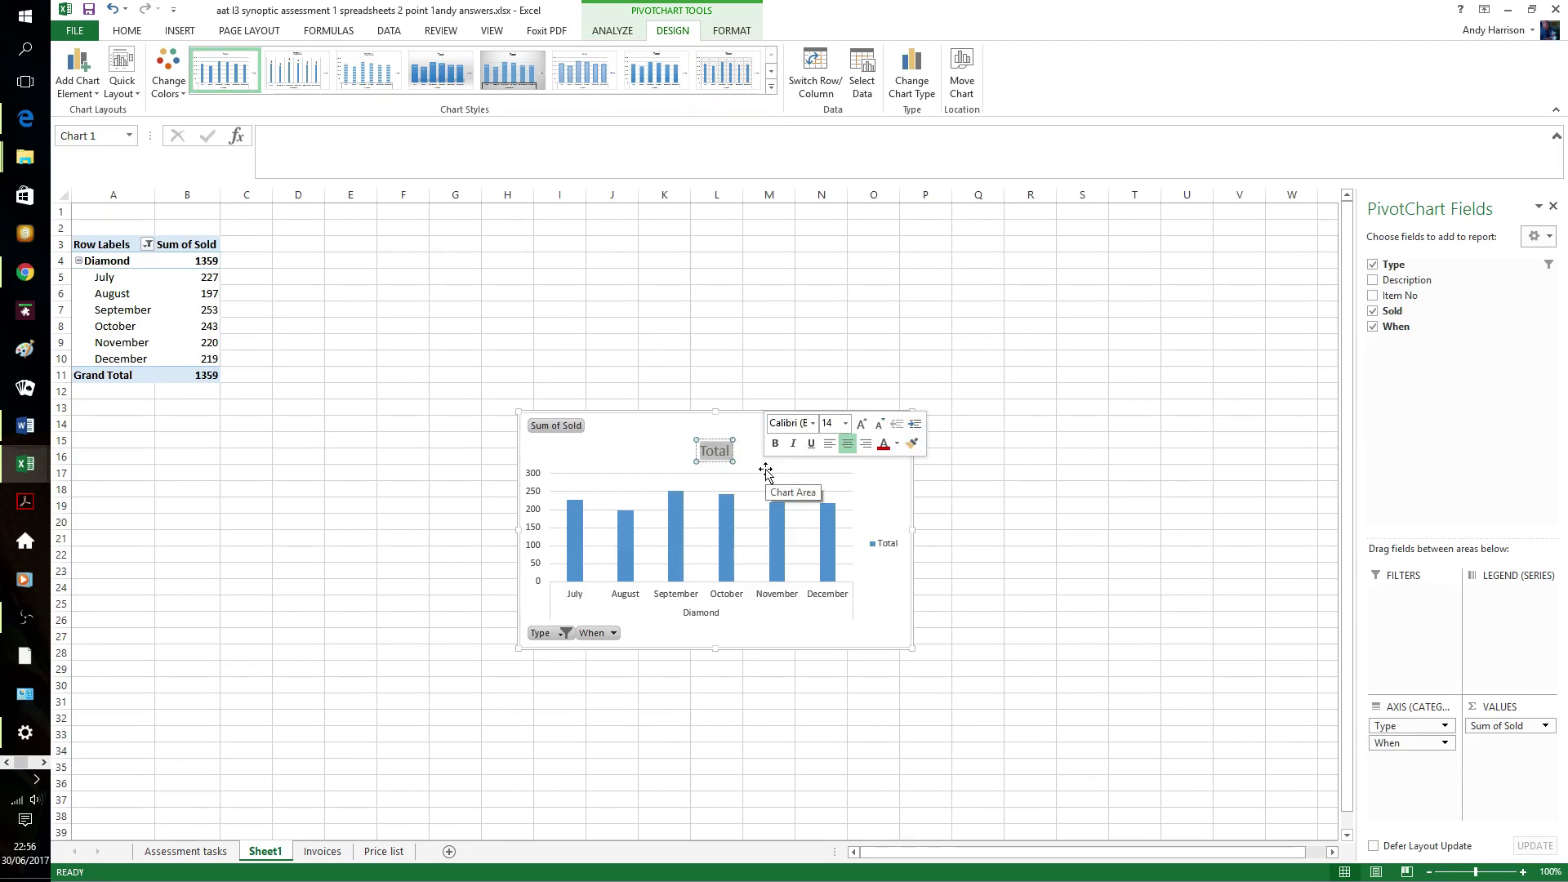
text(Di)
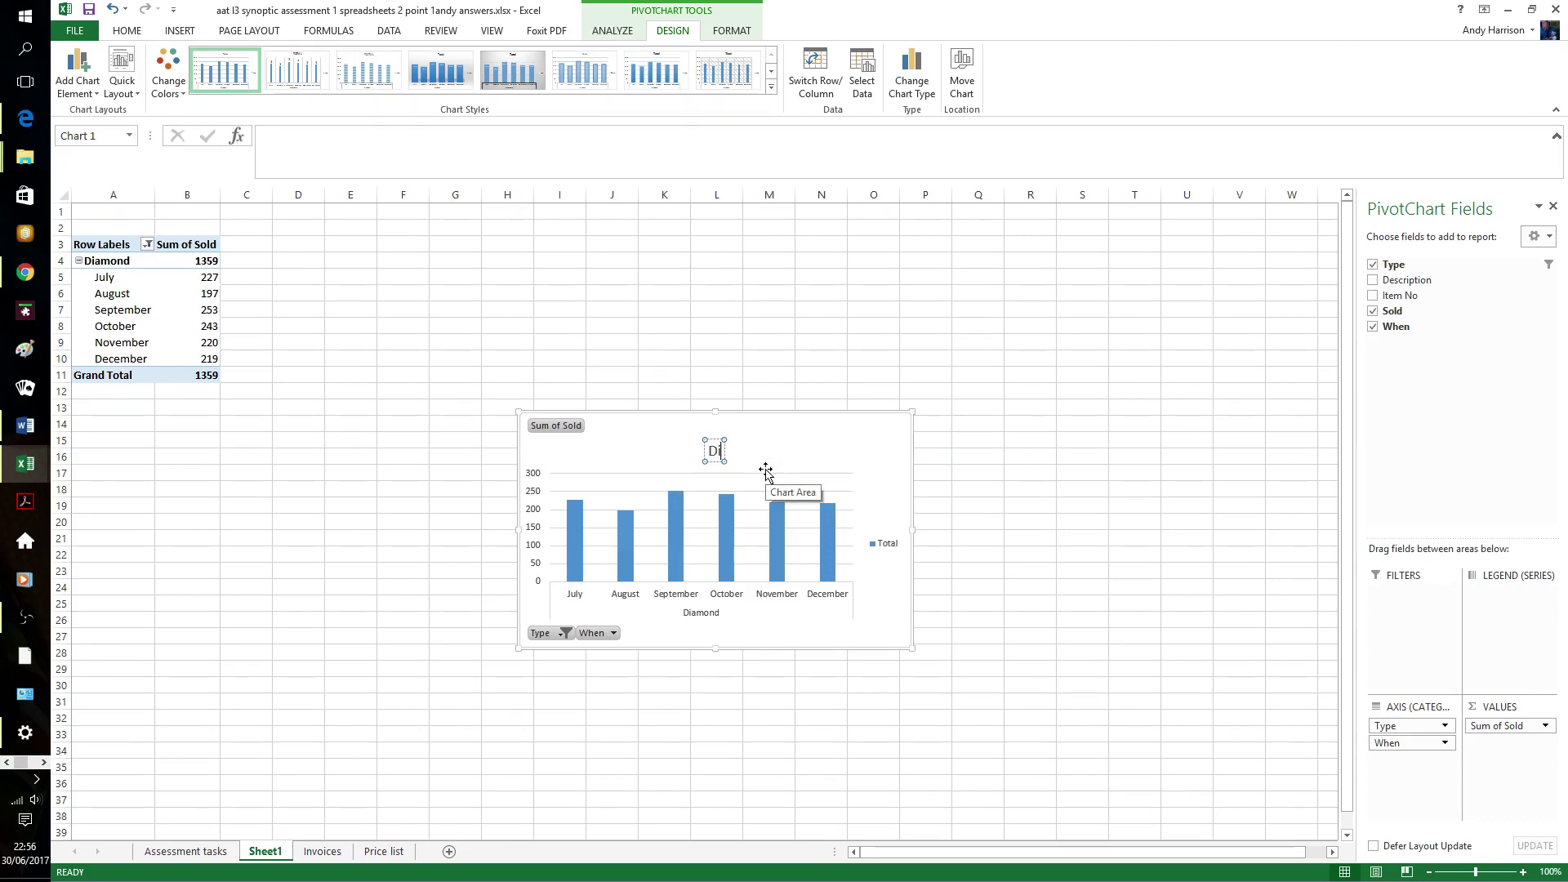
text(amond Sink)
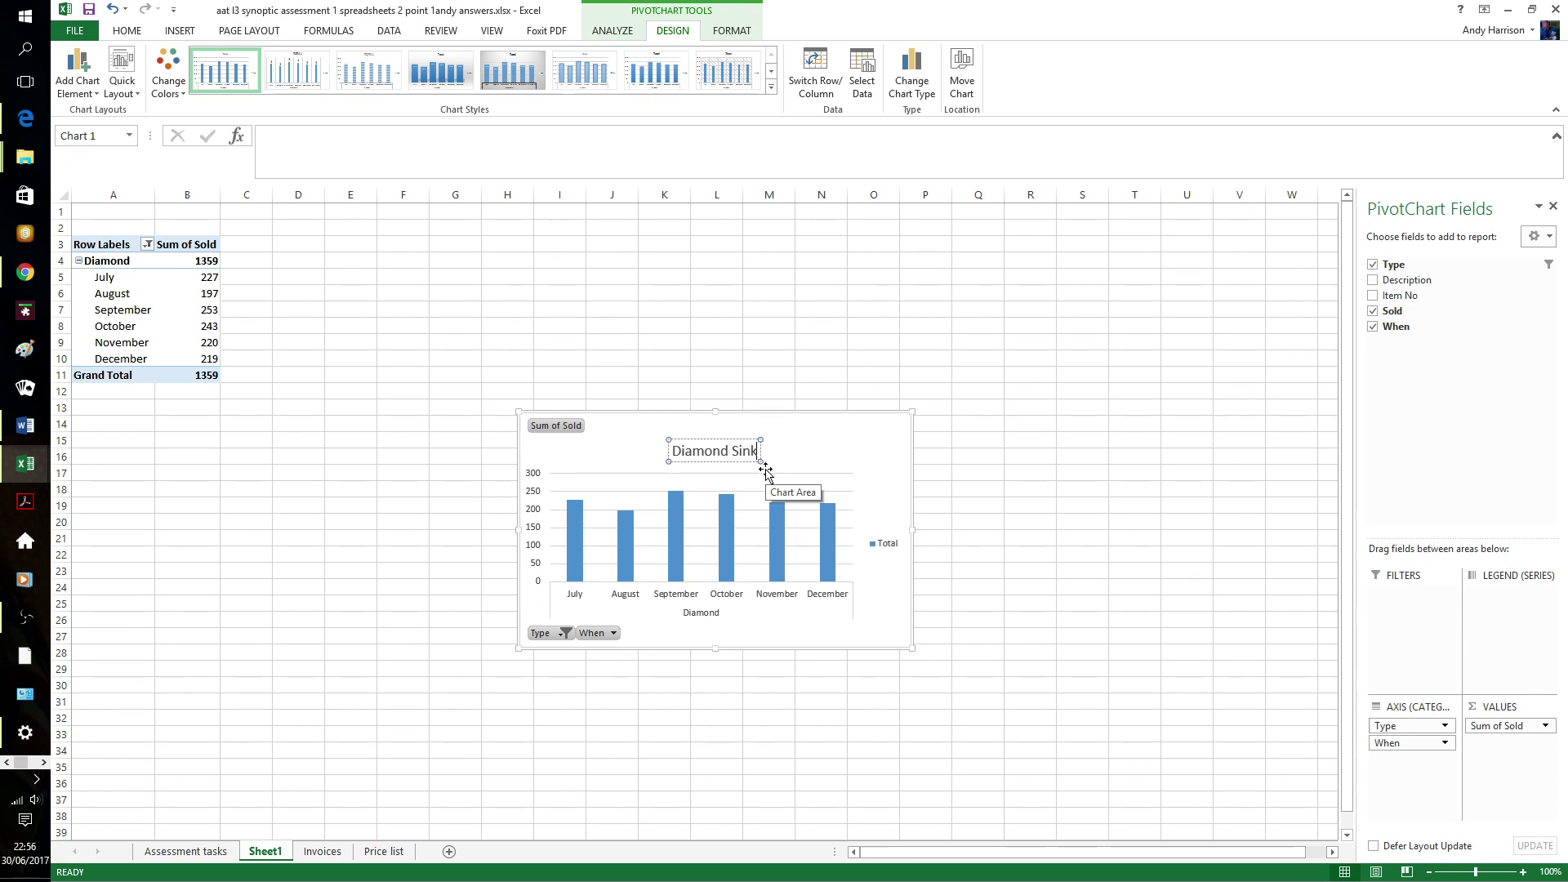
text(Sales)
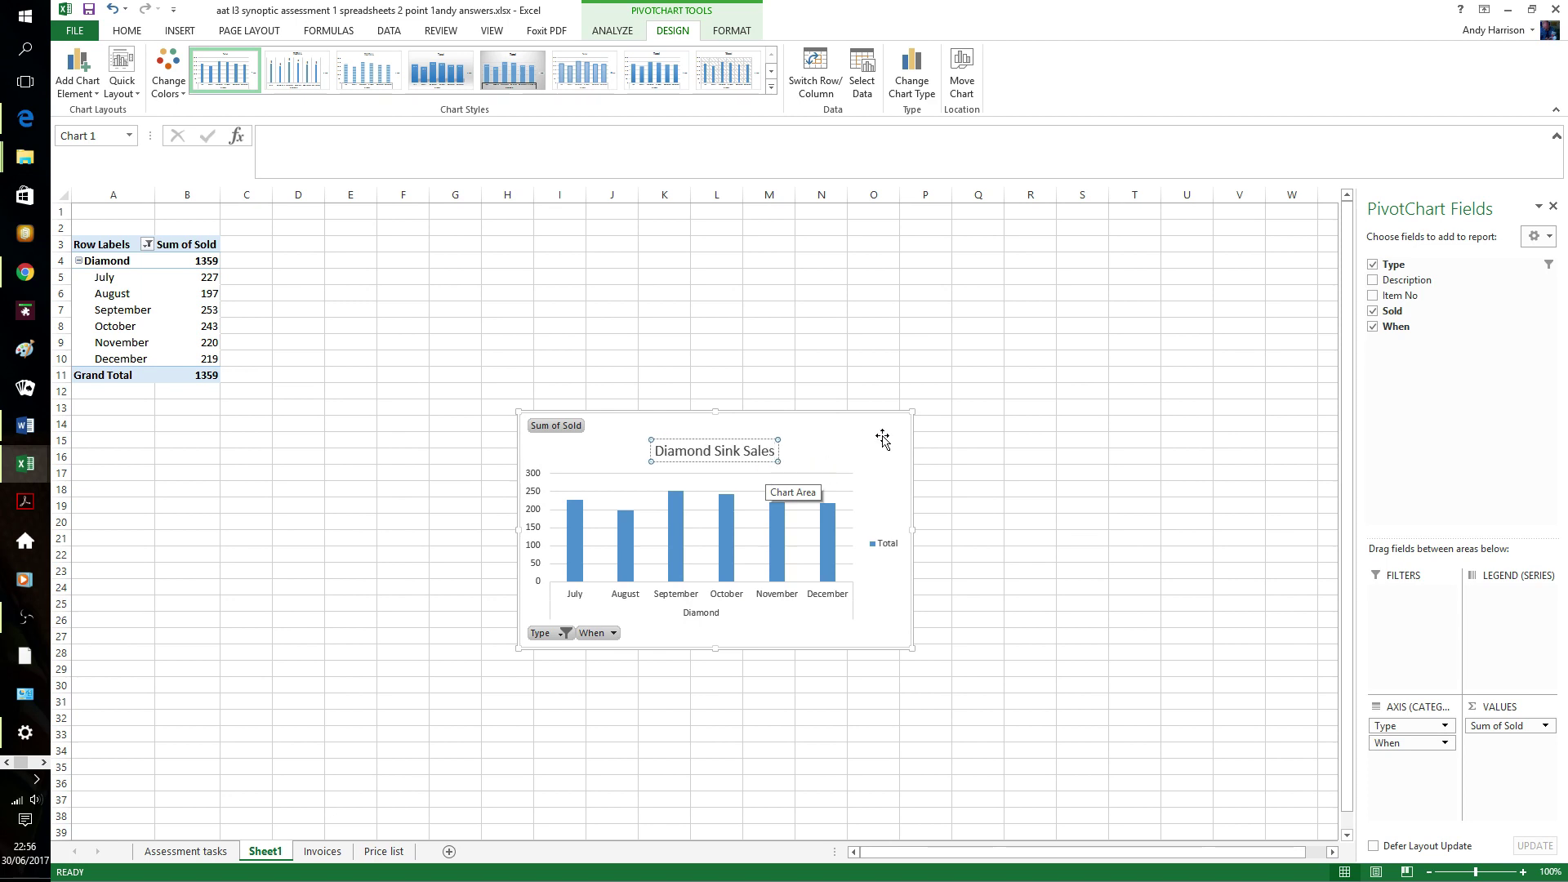
click(867, 372)
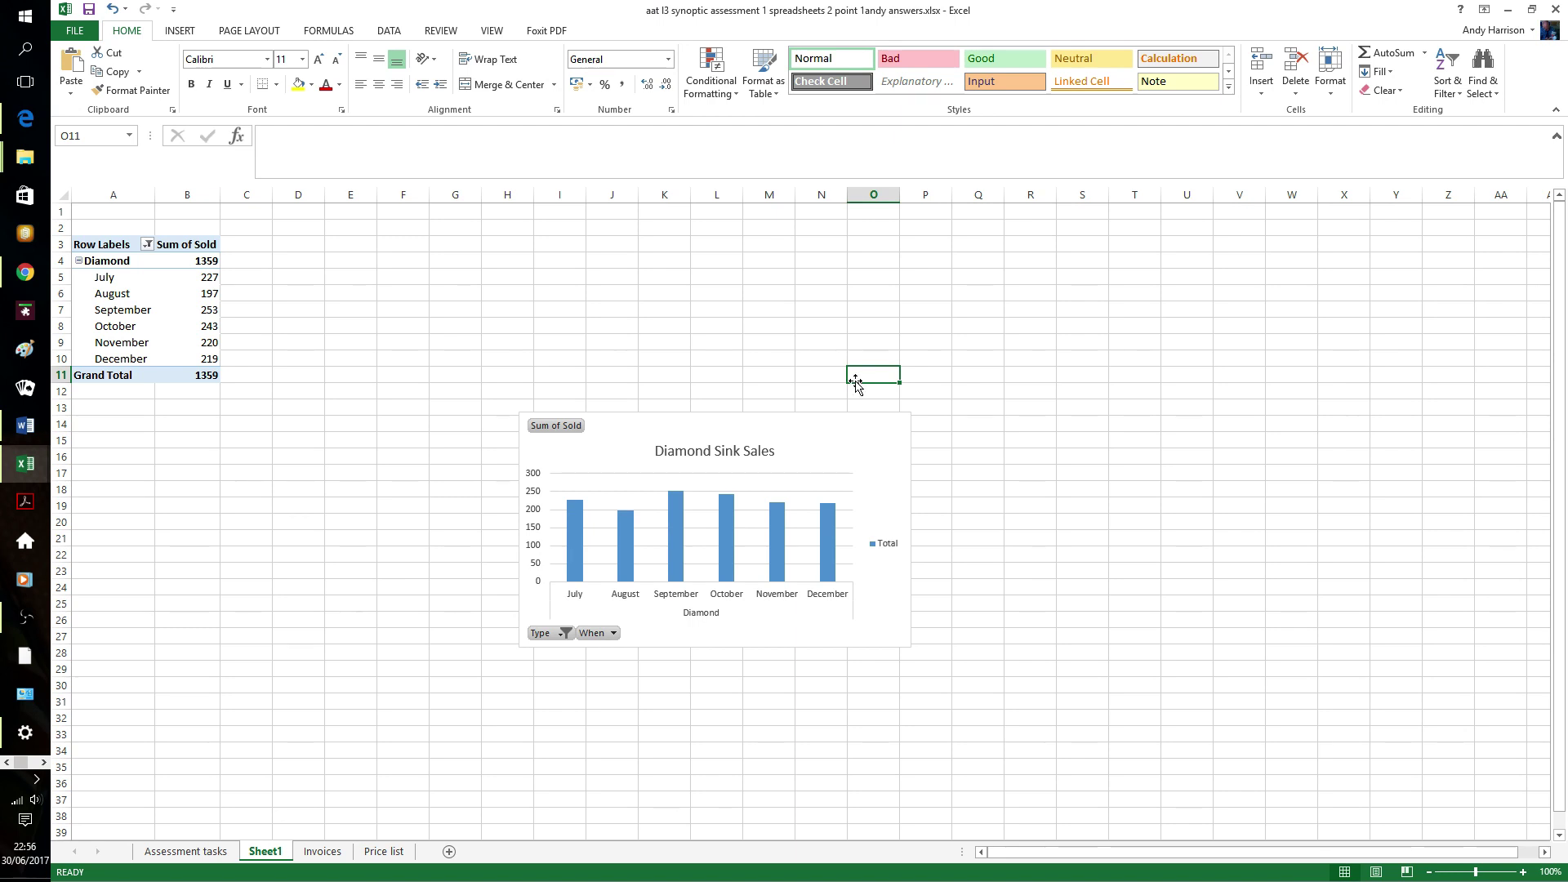
click(712, 460)
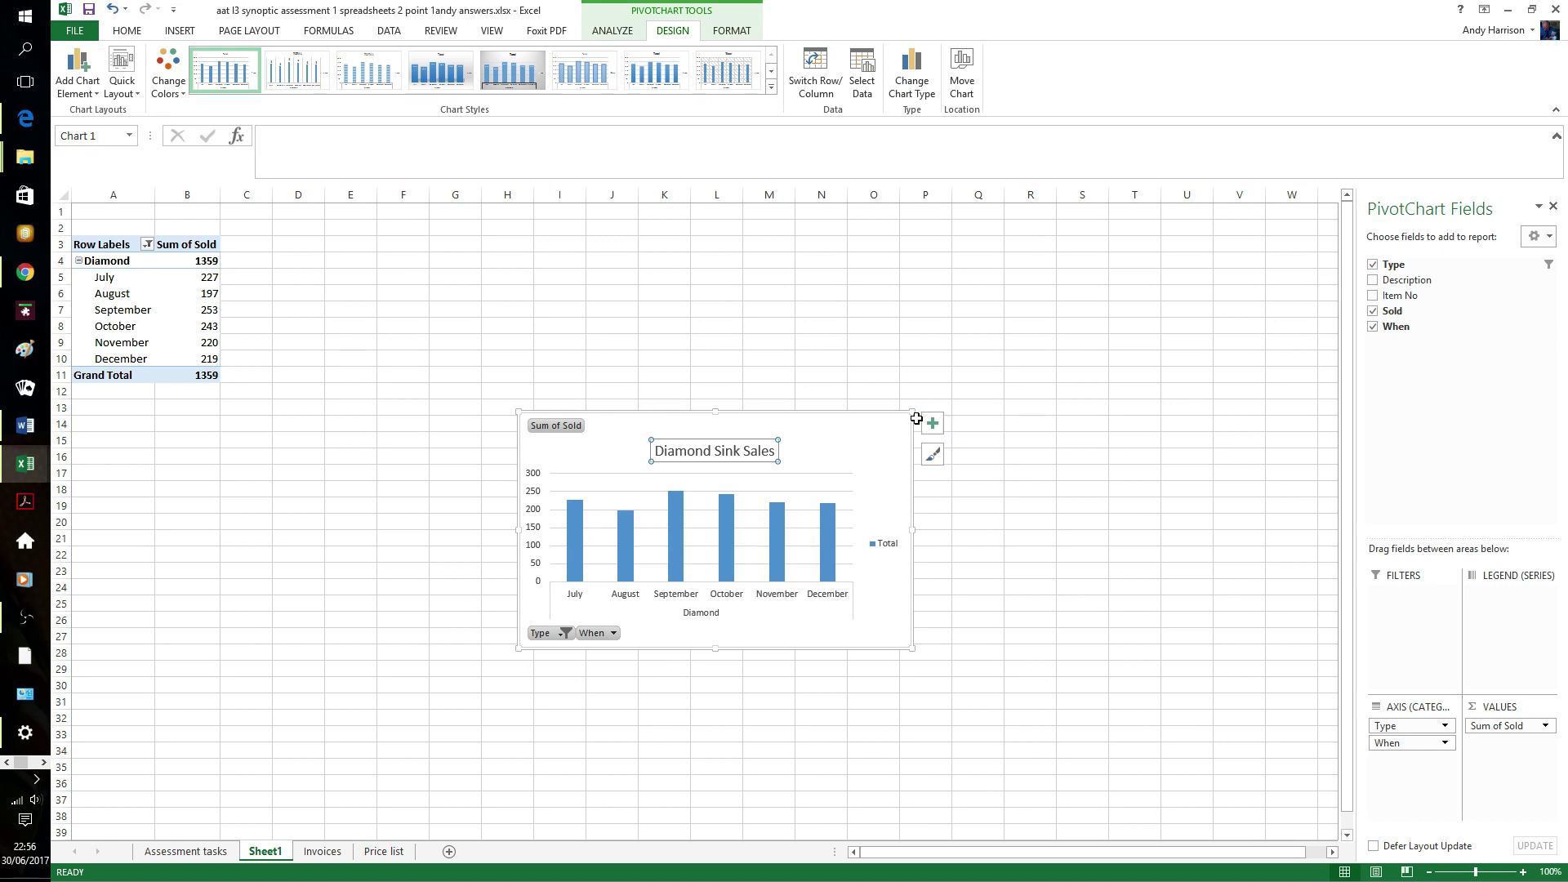
- Enlarge the Diamond Sink Sales chart upward and to the right across the sheet
drag(913, 413, 1087, 290)
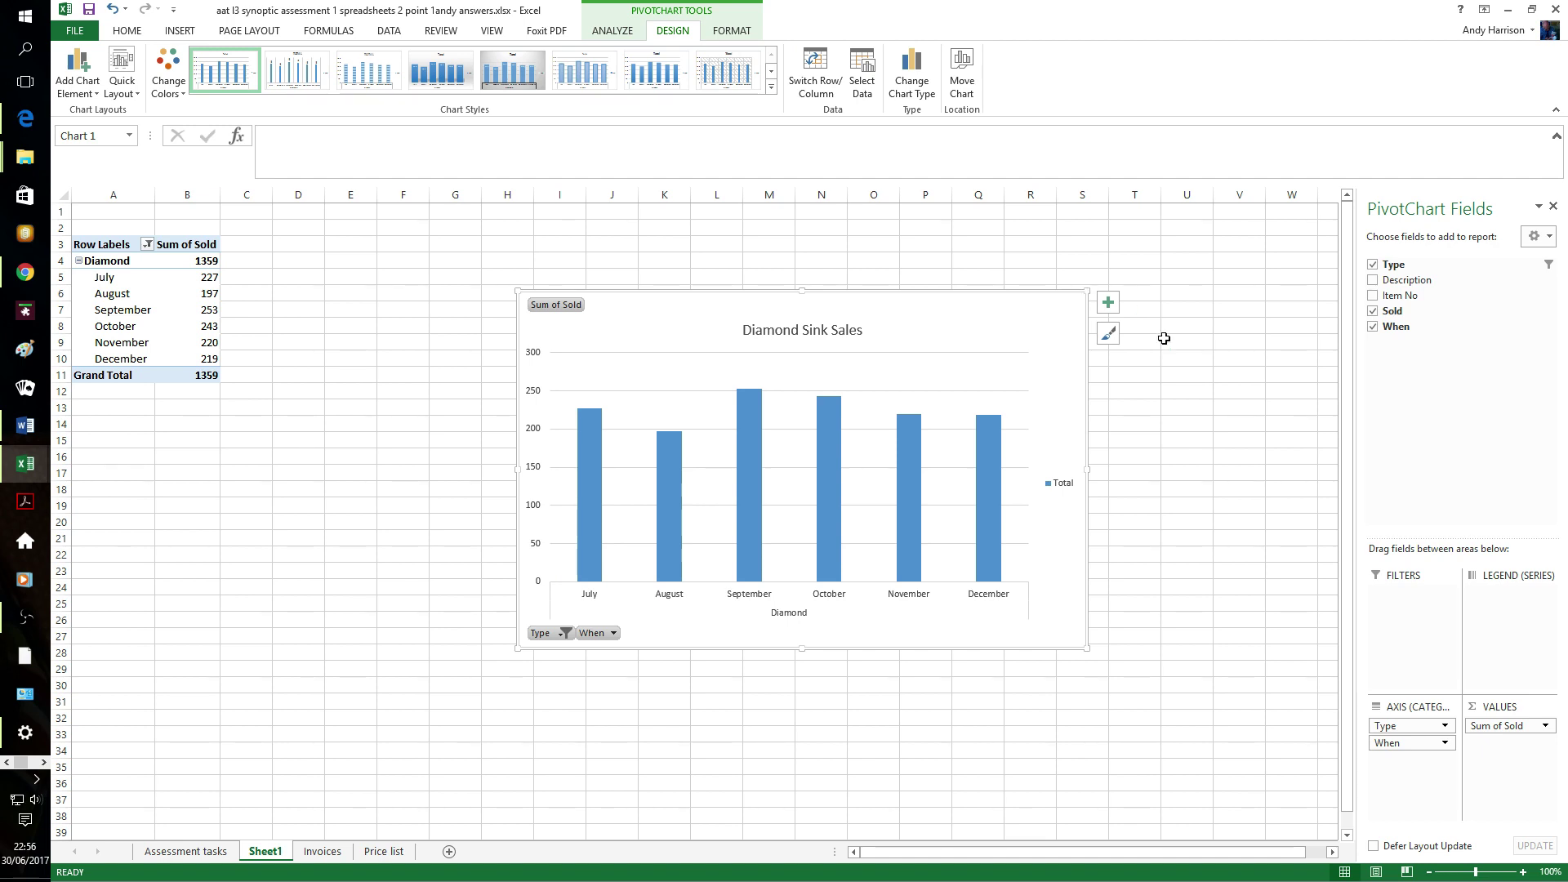
click(1107, 303)
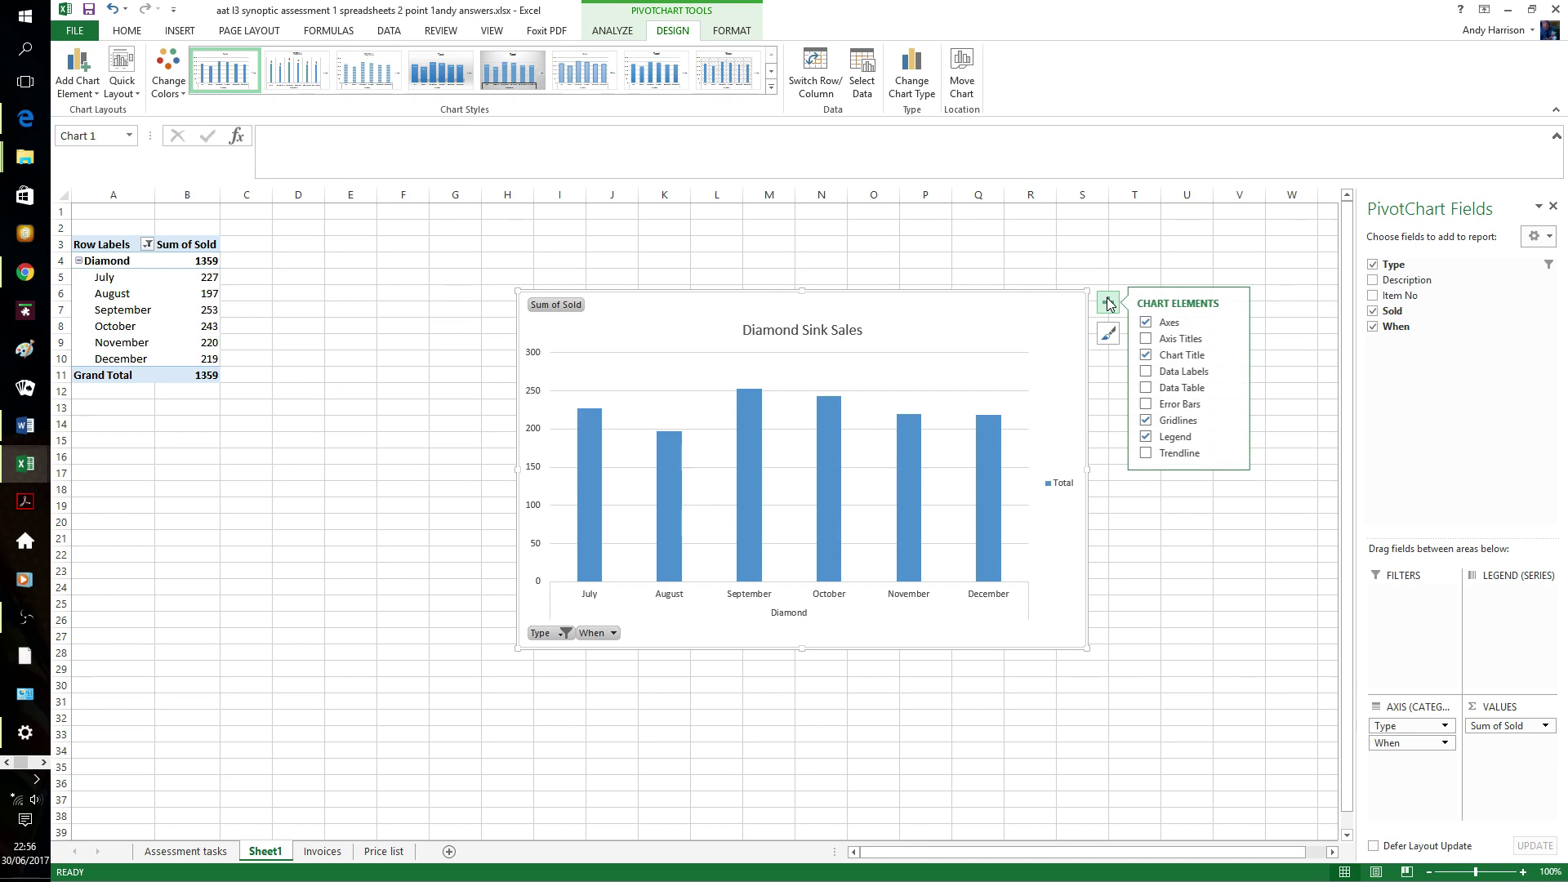
- Add a linear trendline to the Diamond sales chart and make it a solid red line
click(1146, 453)
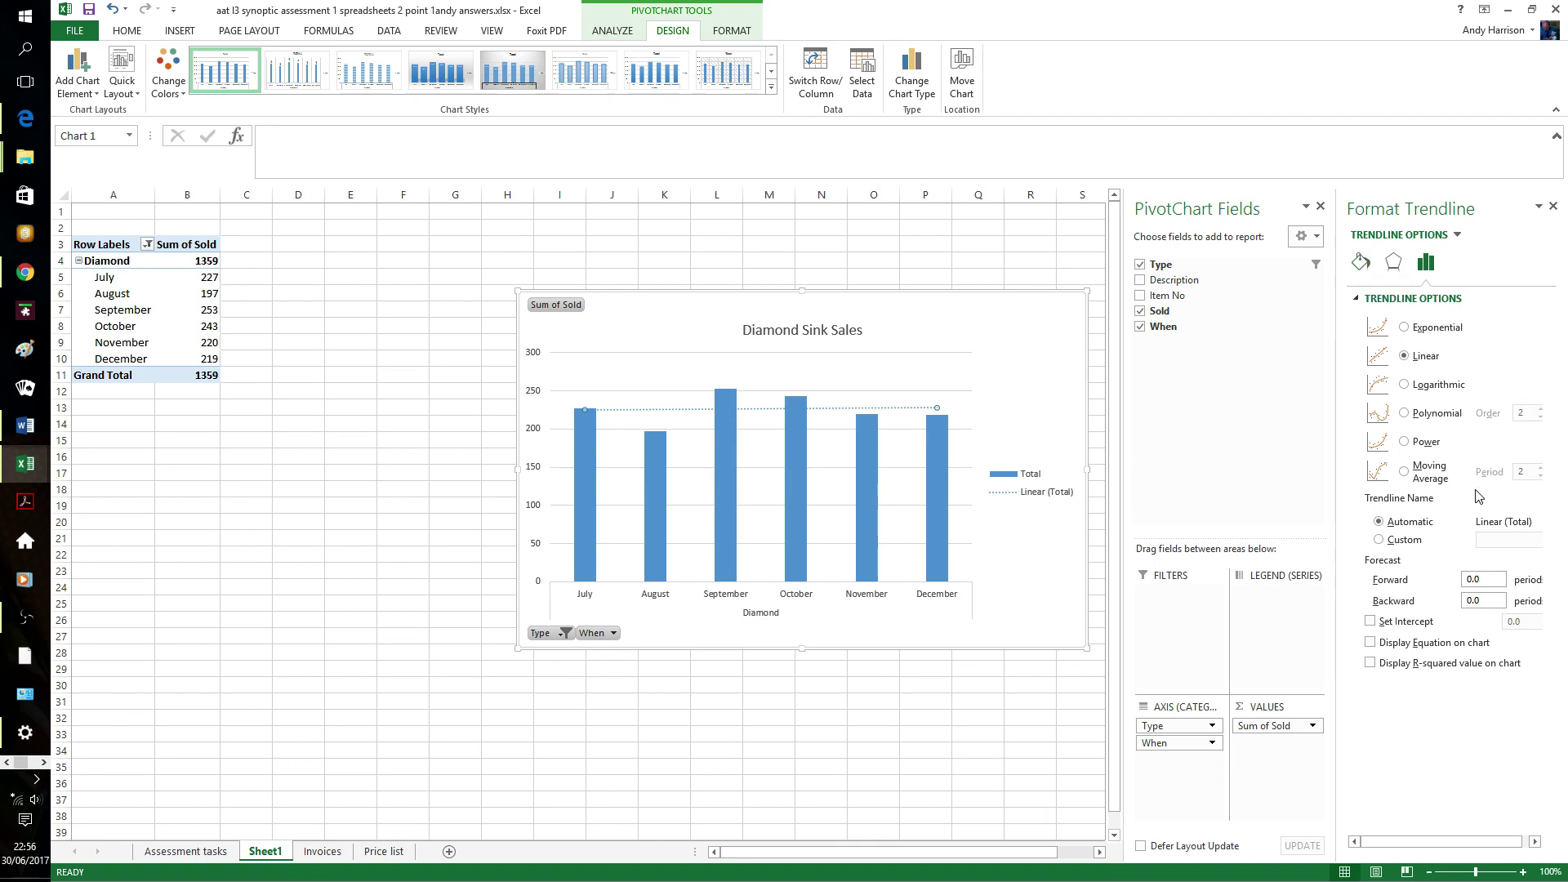
click(1457, 236)
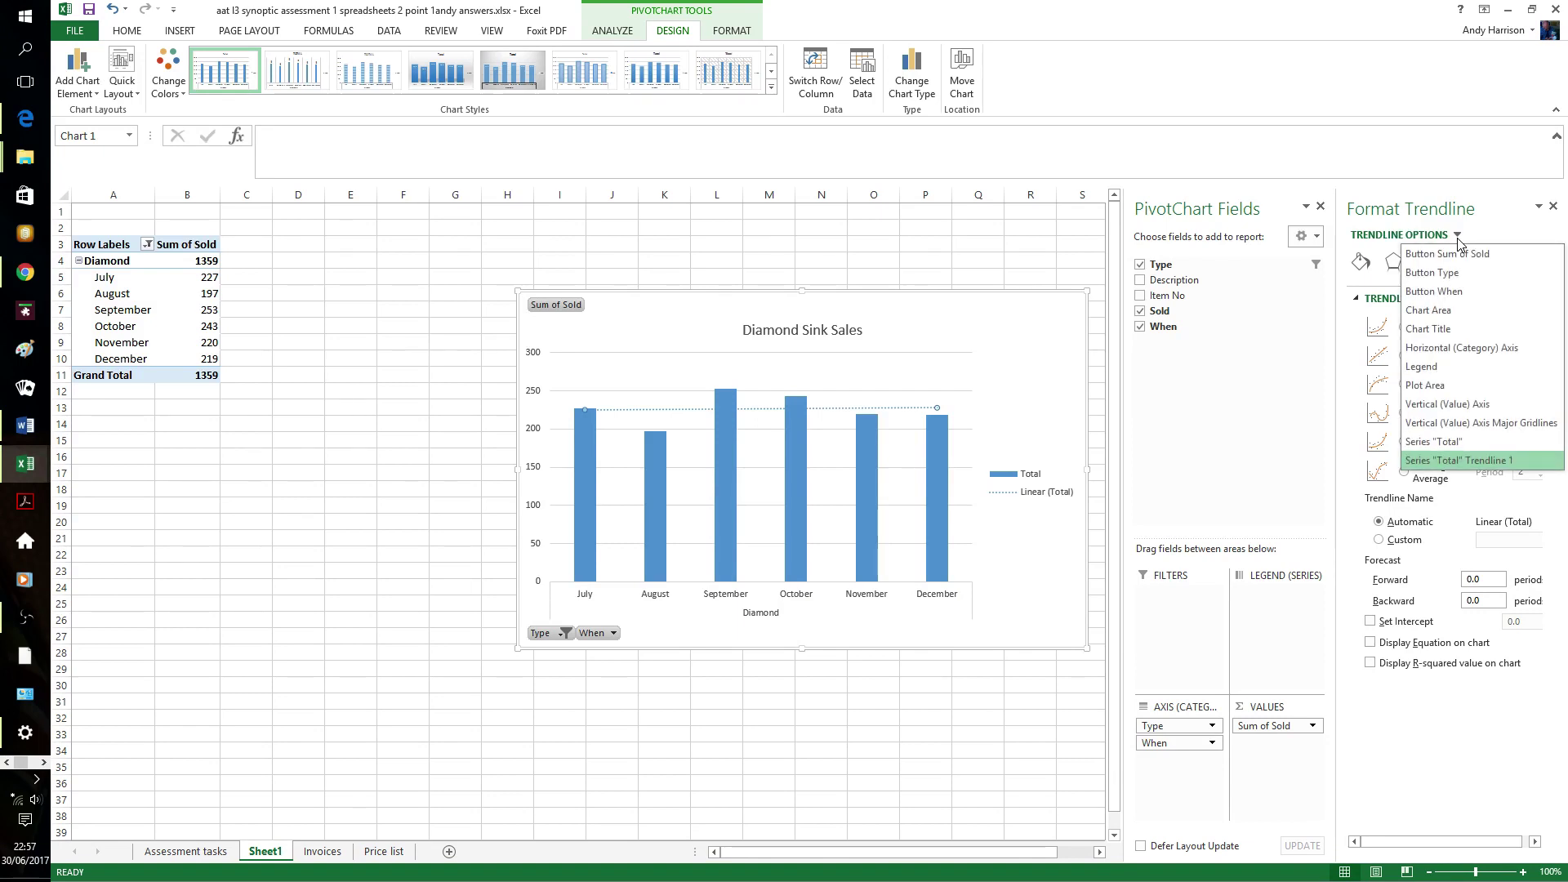
click(1457, 236)
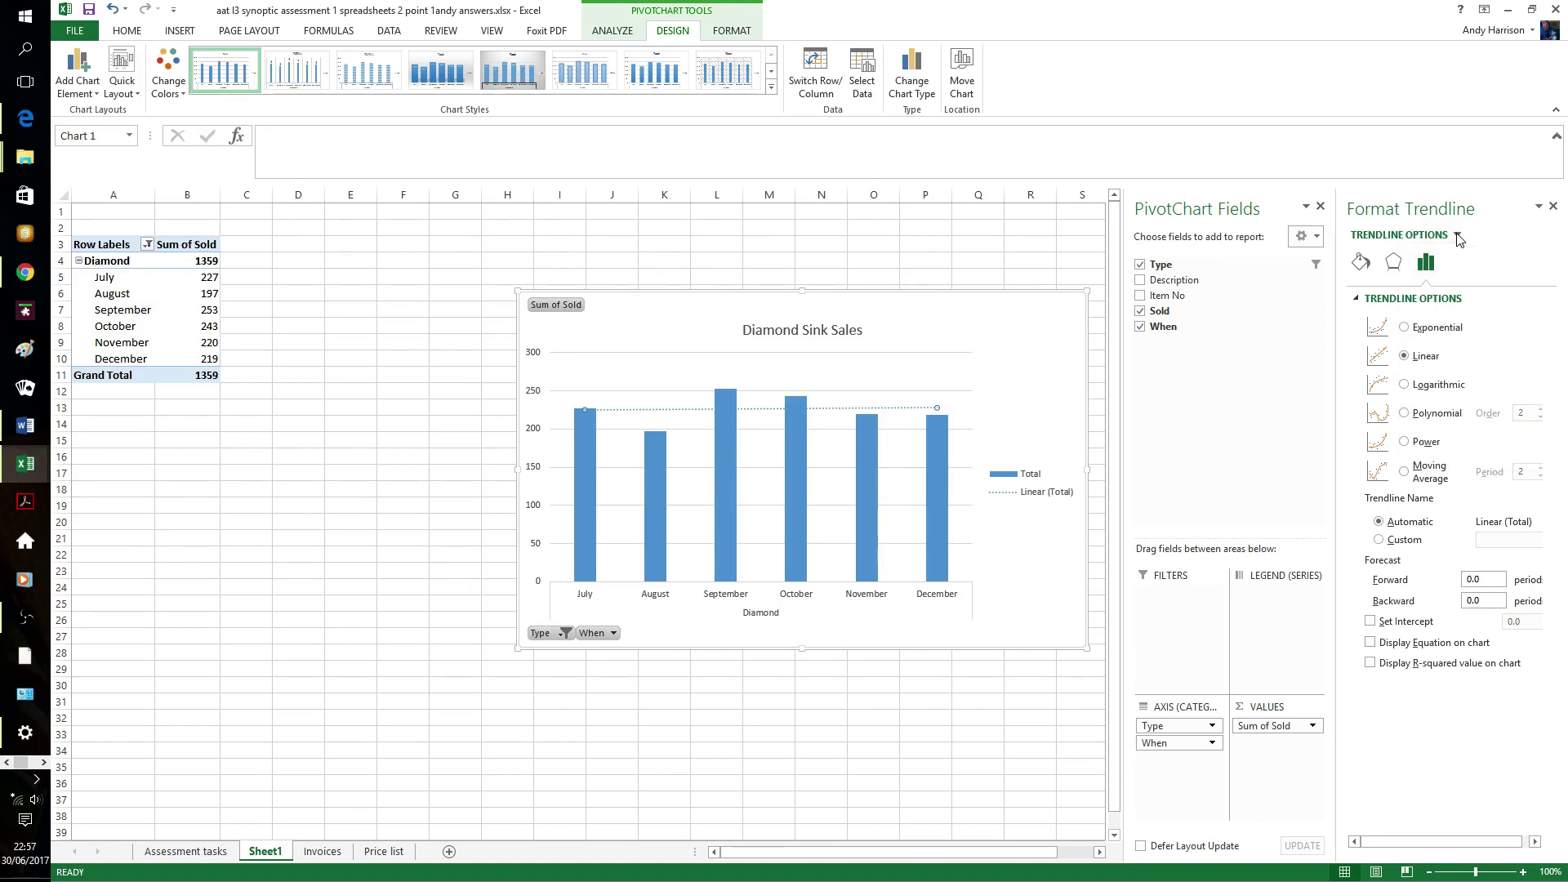
click(1371, 267)
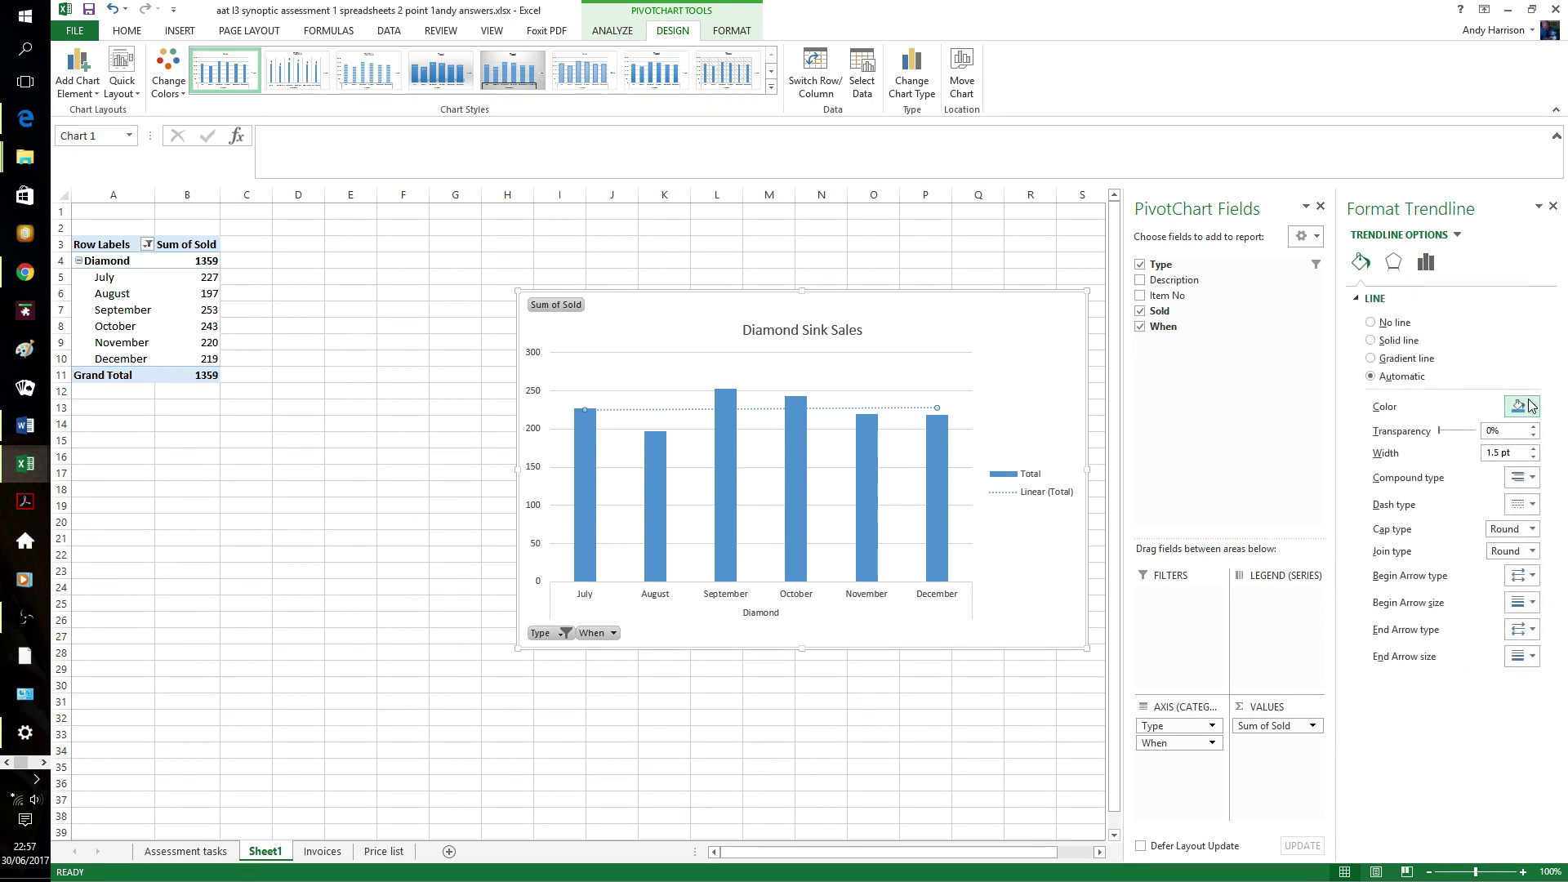
click(1530, 406)
click(1451, 542)
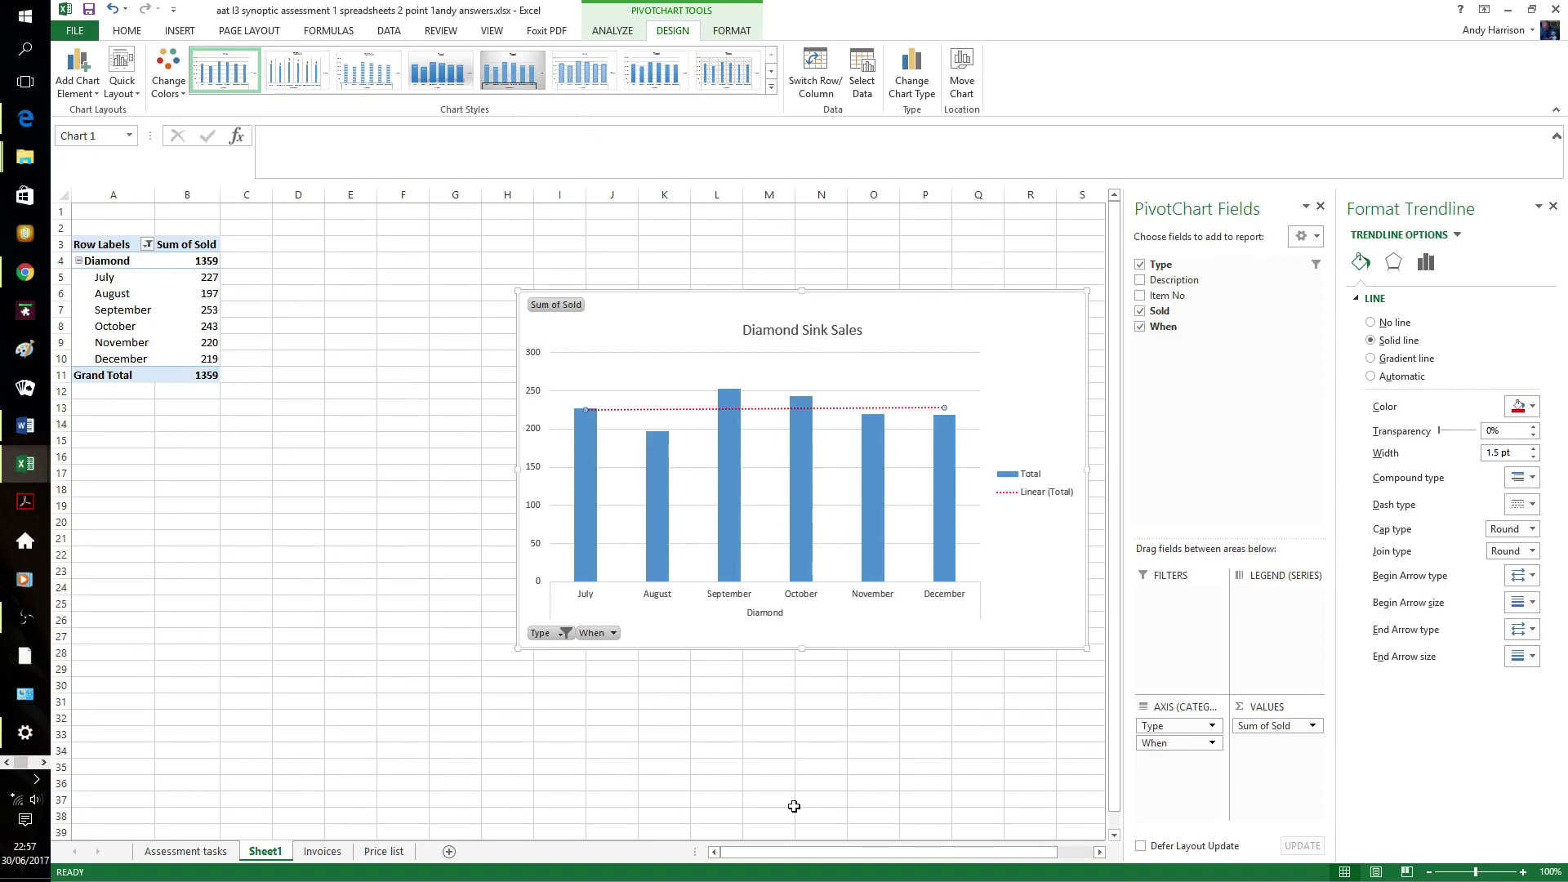
- Give the September bar a black outline and black fill
click(742, 456)
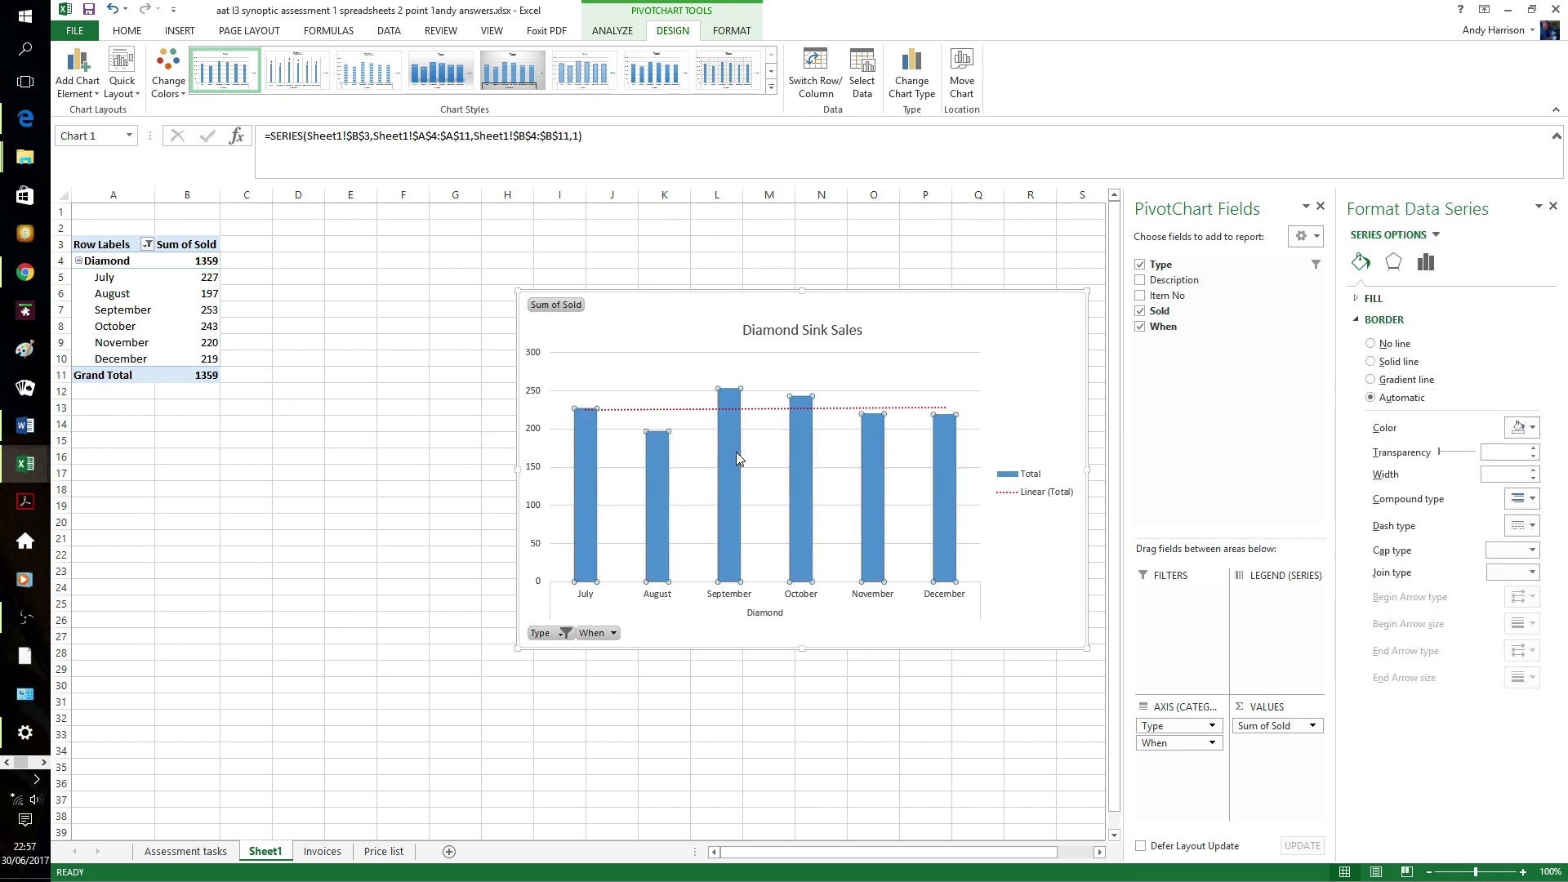
click(737, 453)
right_click(737, 453)
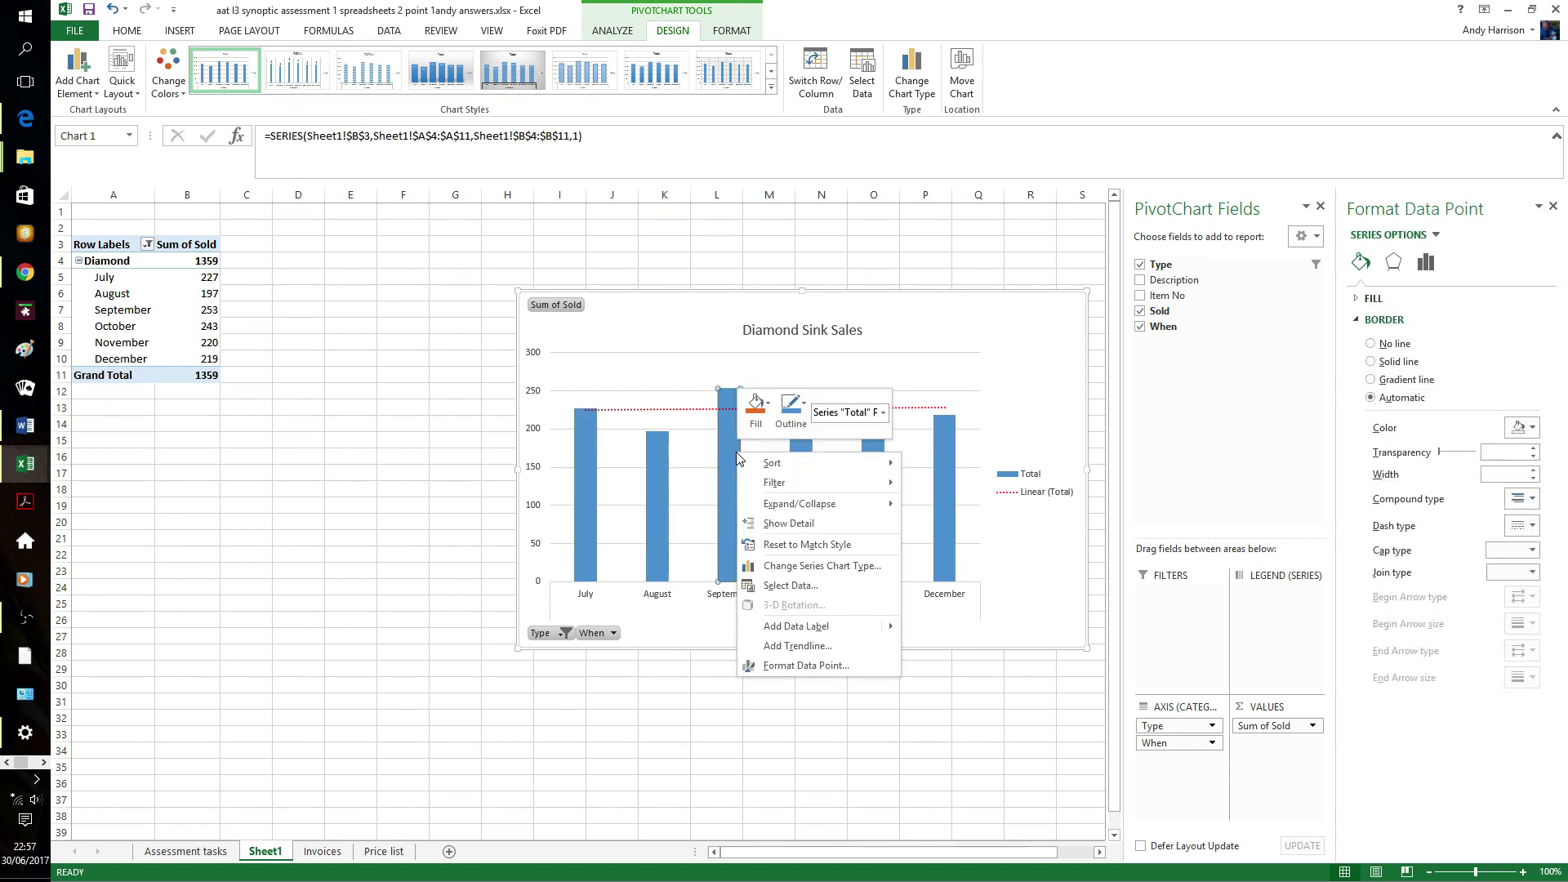
click(805, 666)
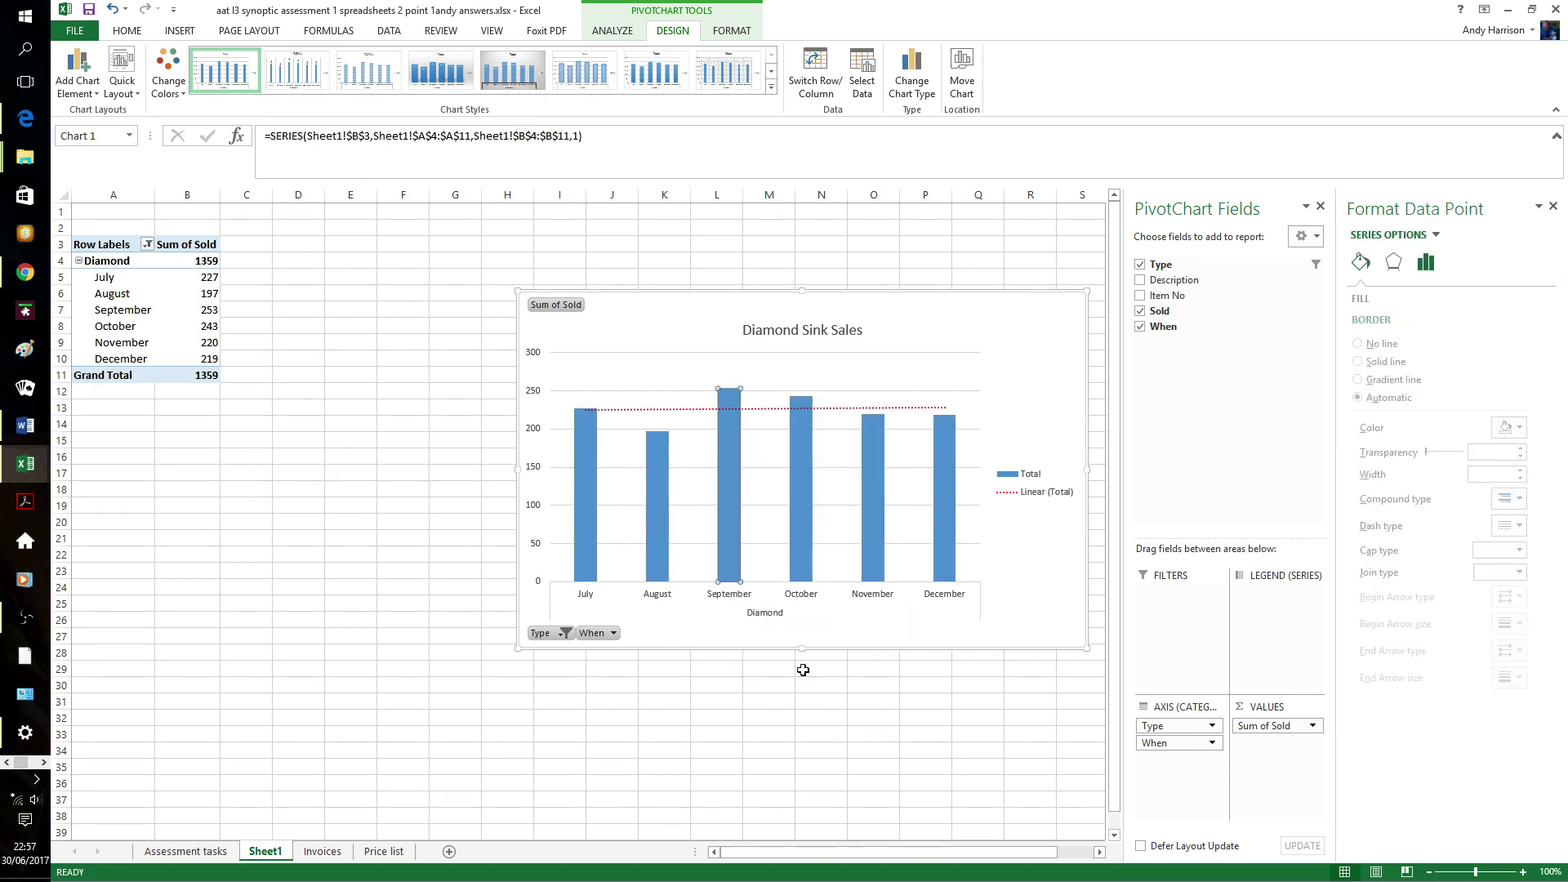
right_click(734, 468)
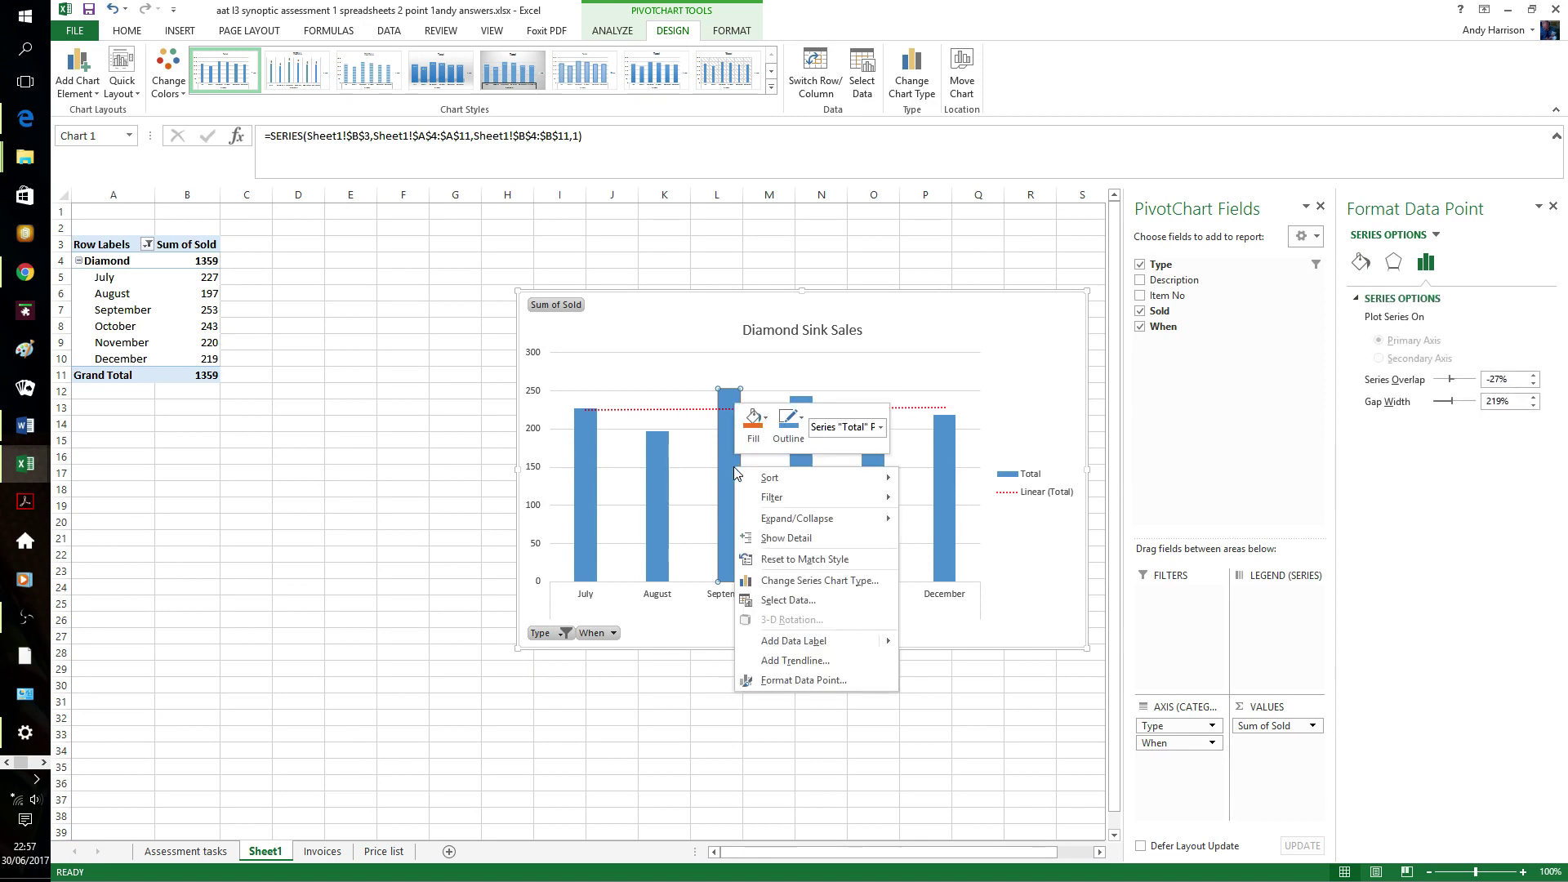
click(779, 423)
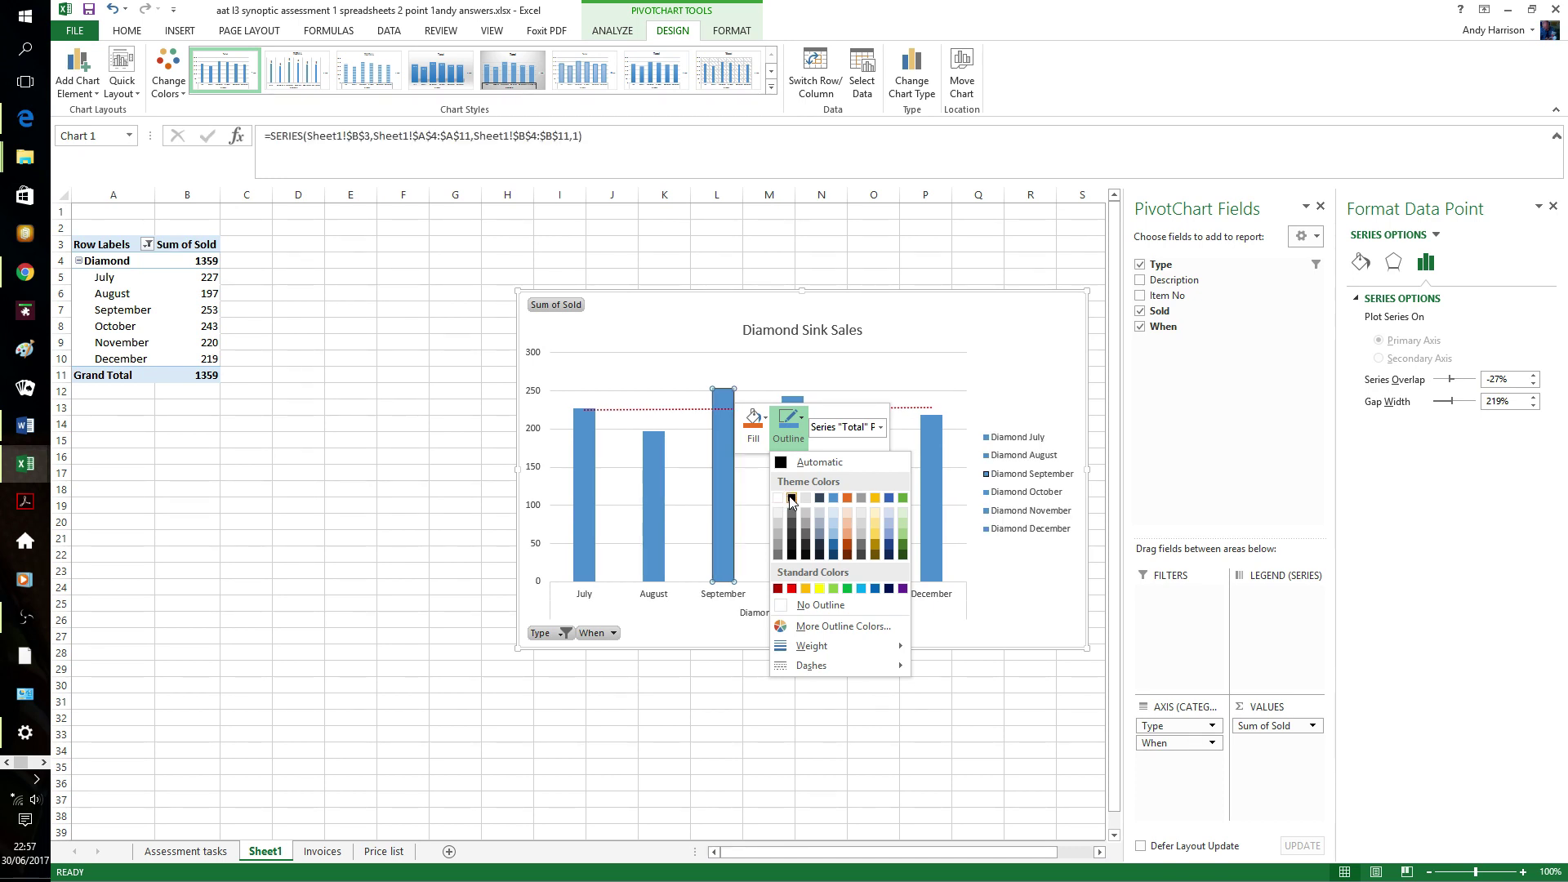
click(791, 499)
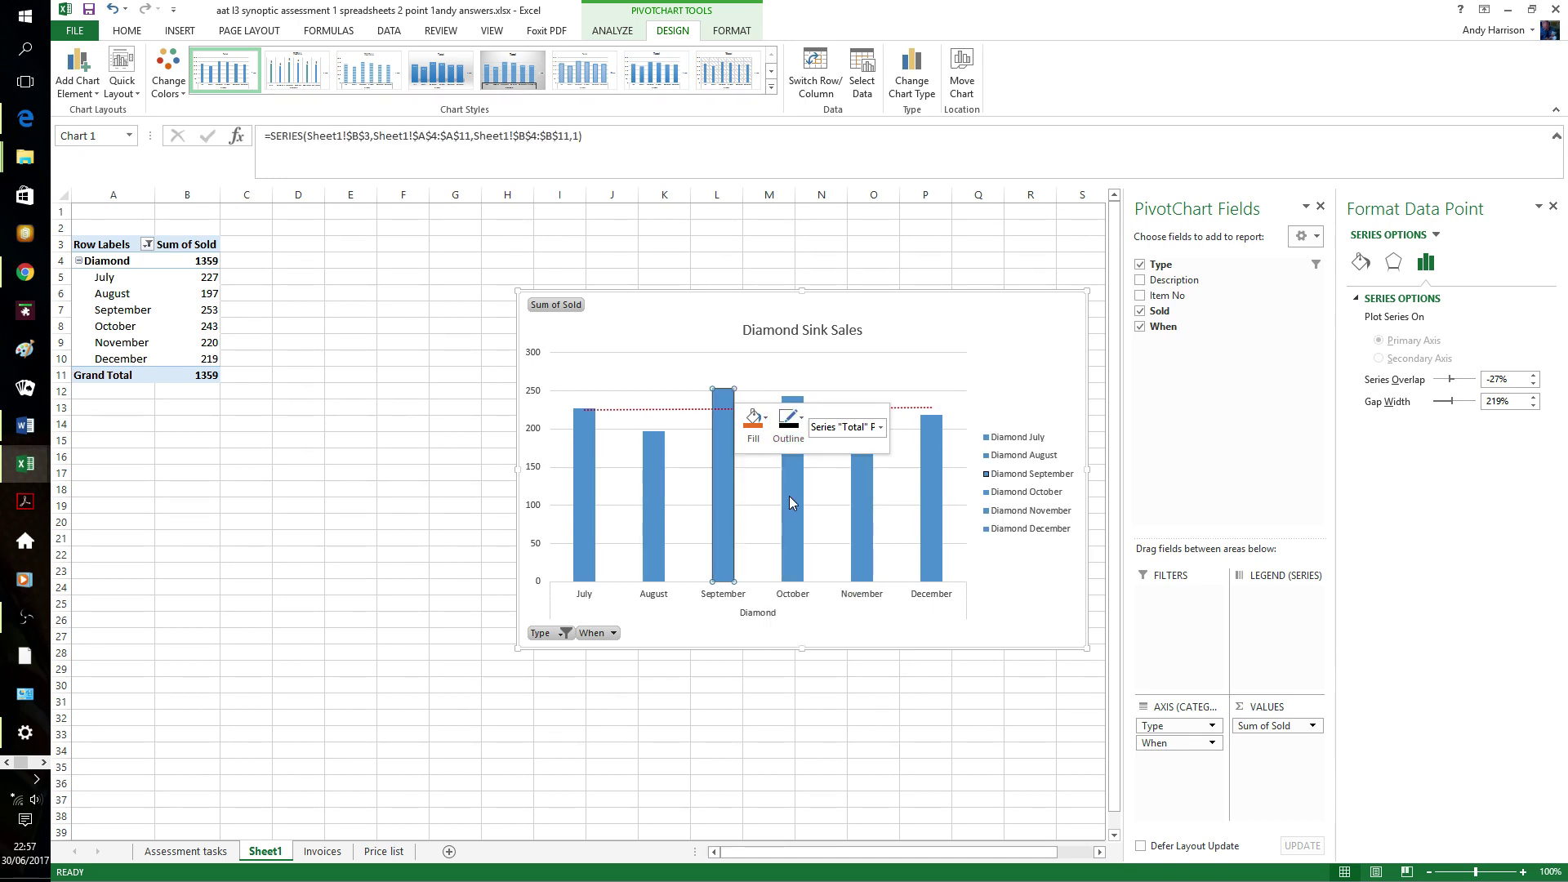
click(754, 420)
click(760, 498)
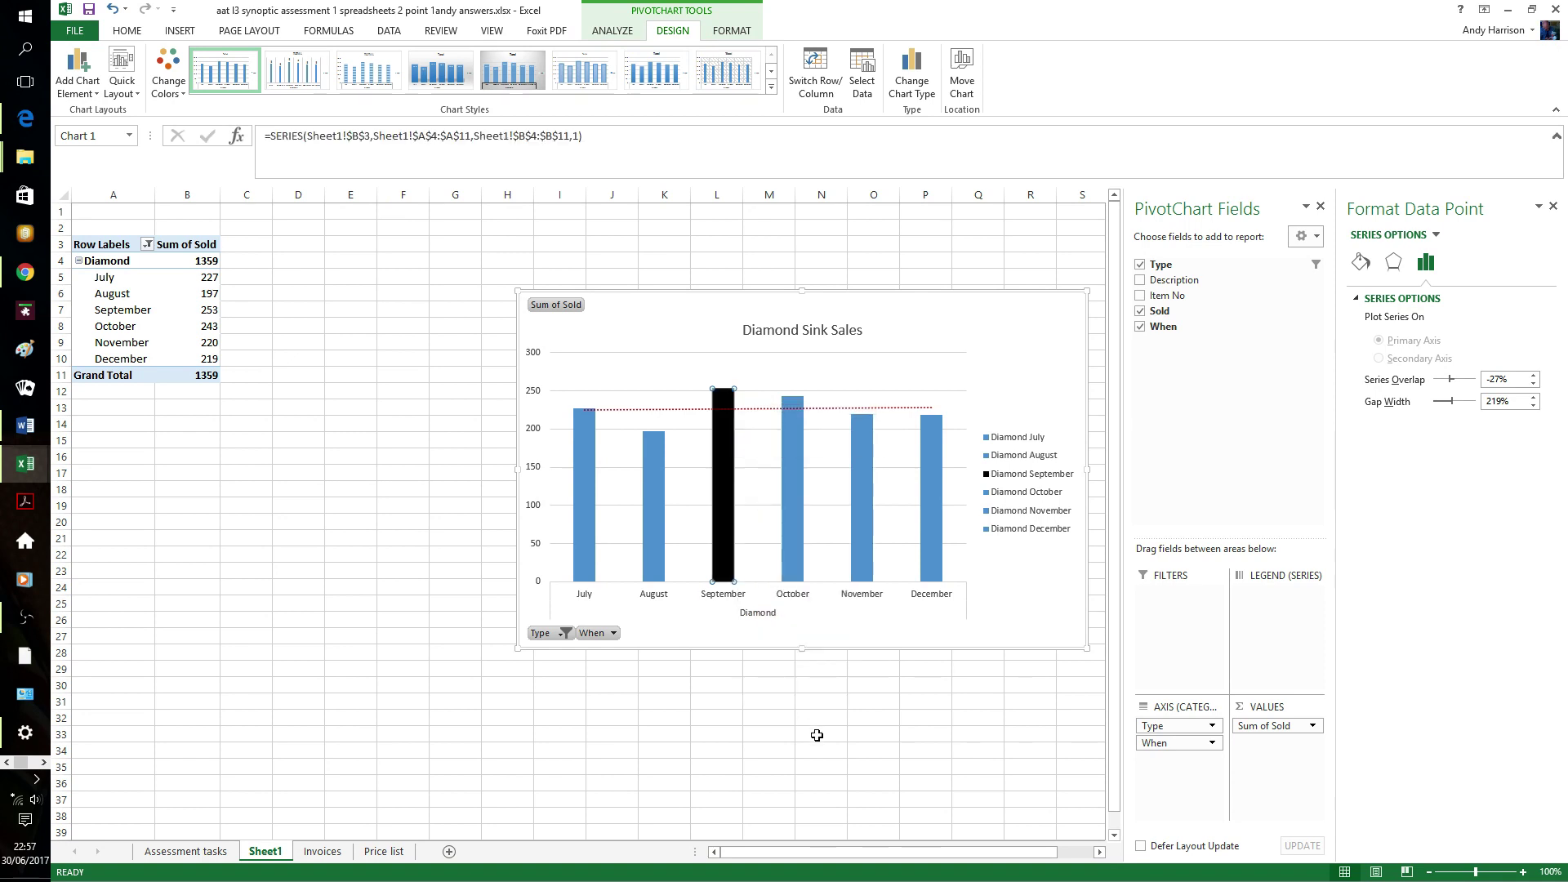
- Fill the August bar red and deselect the chart
click(655, 520)
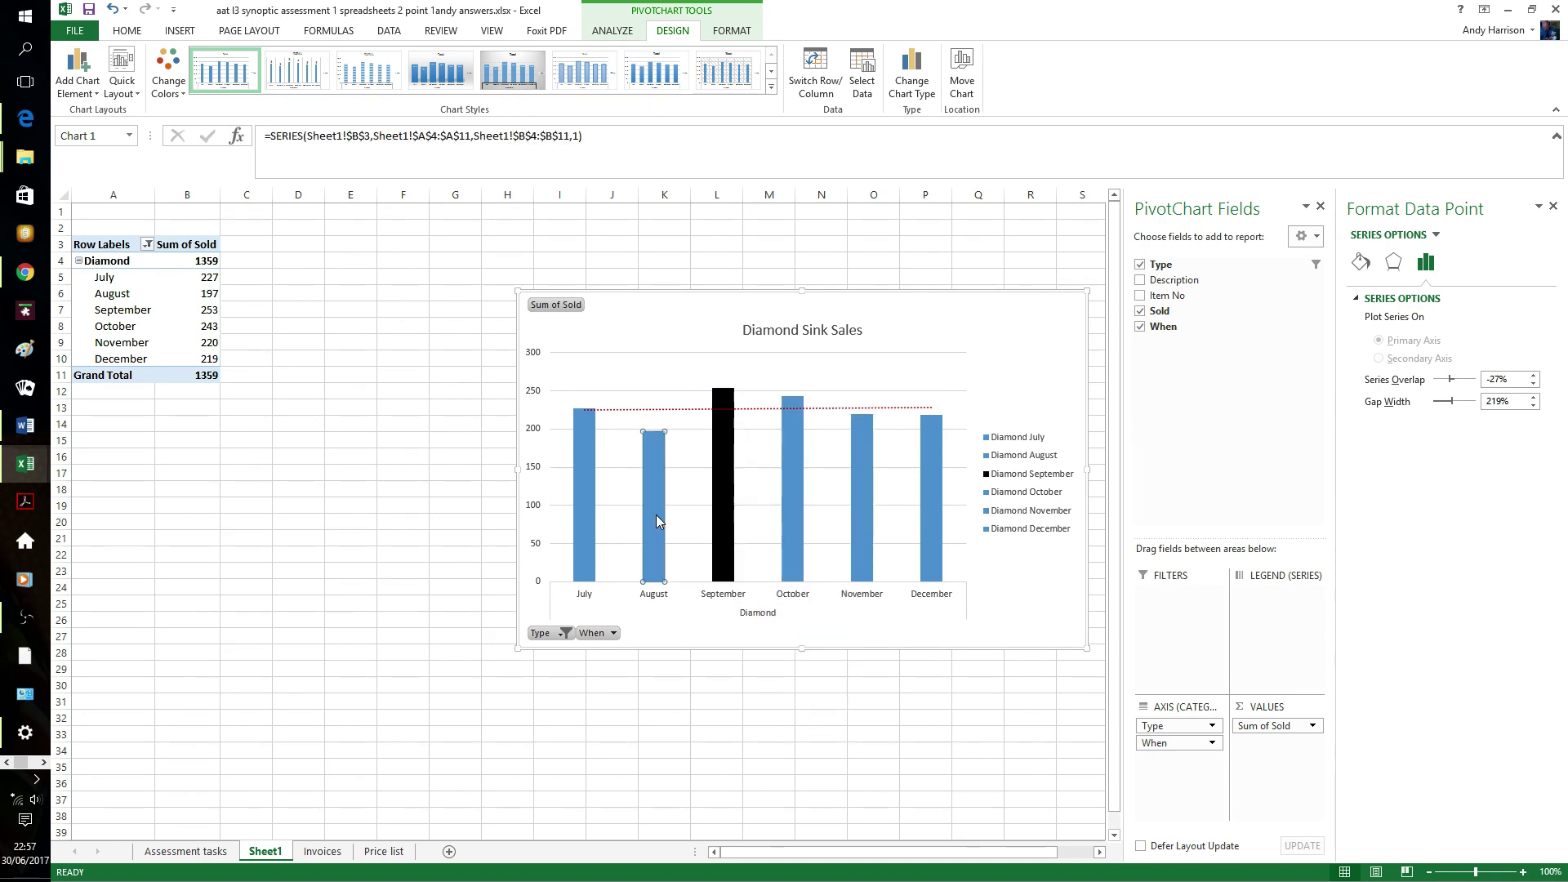
right_click(654, 519)
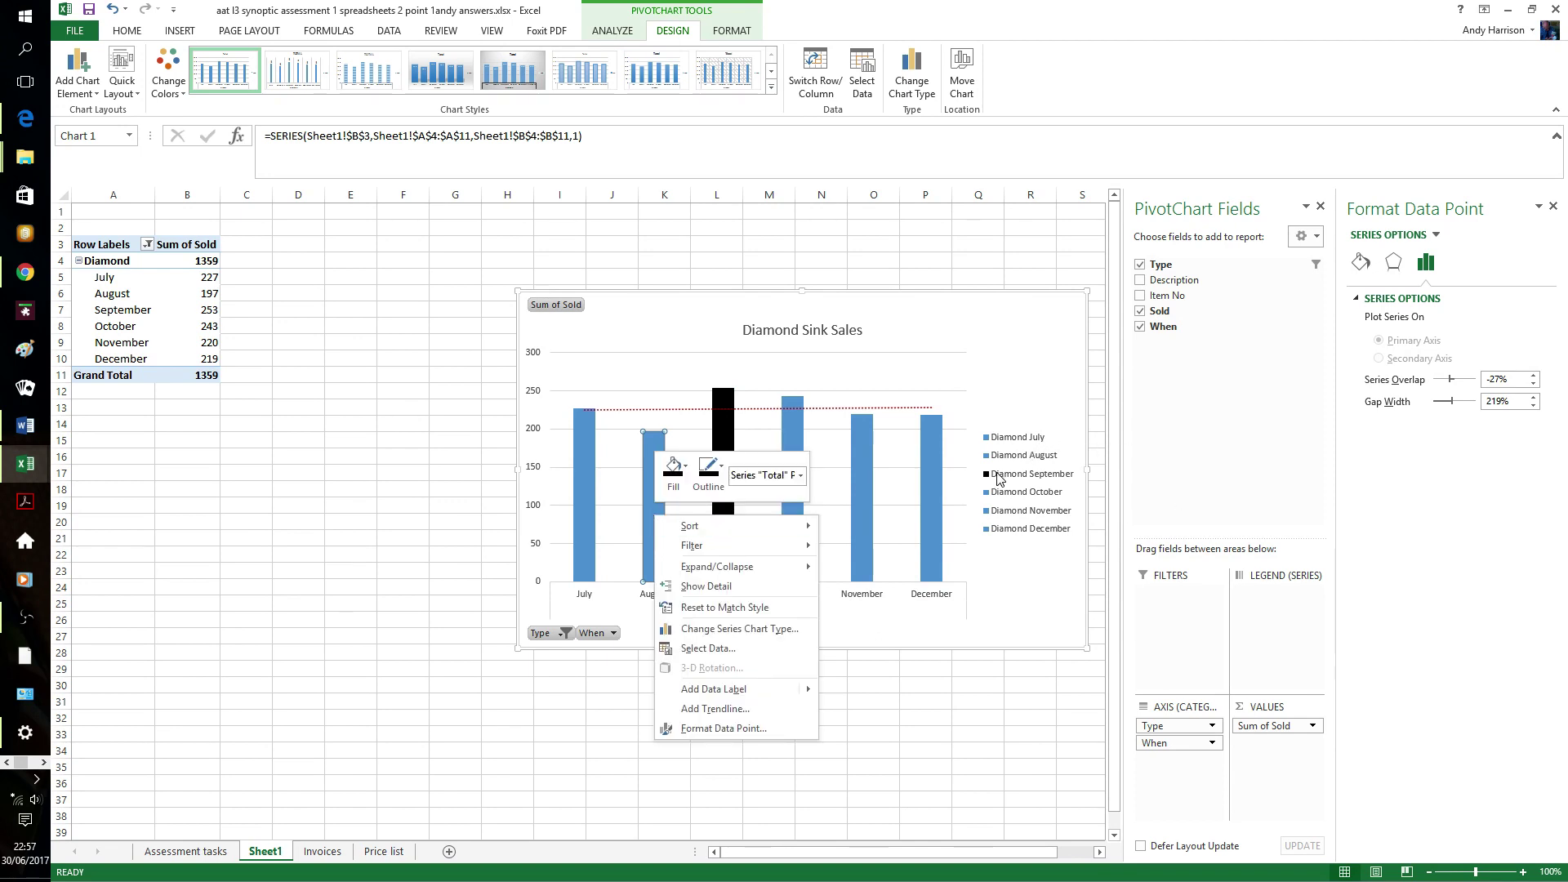
click(690, 471)
click(679, 636)
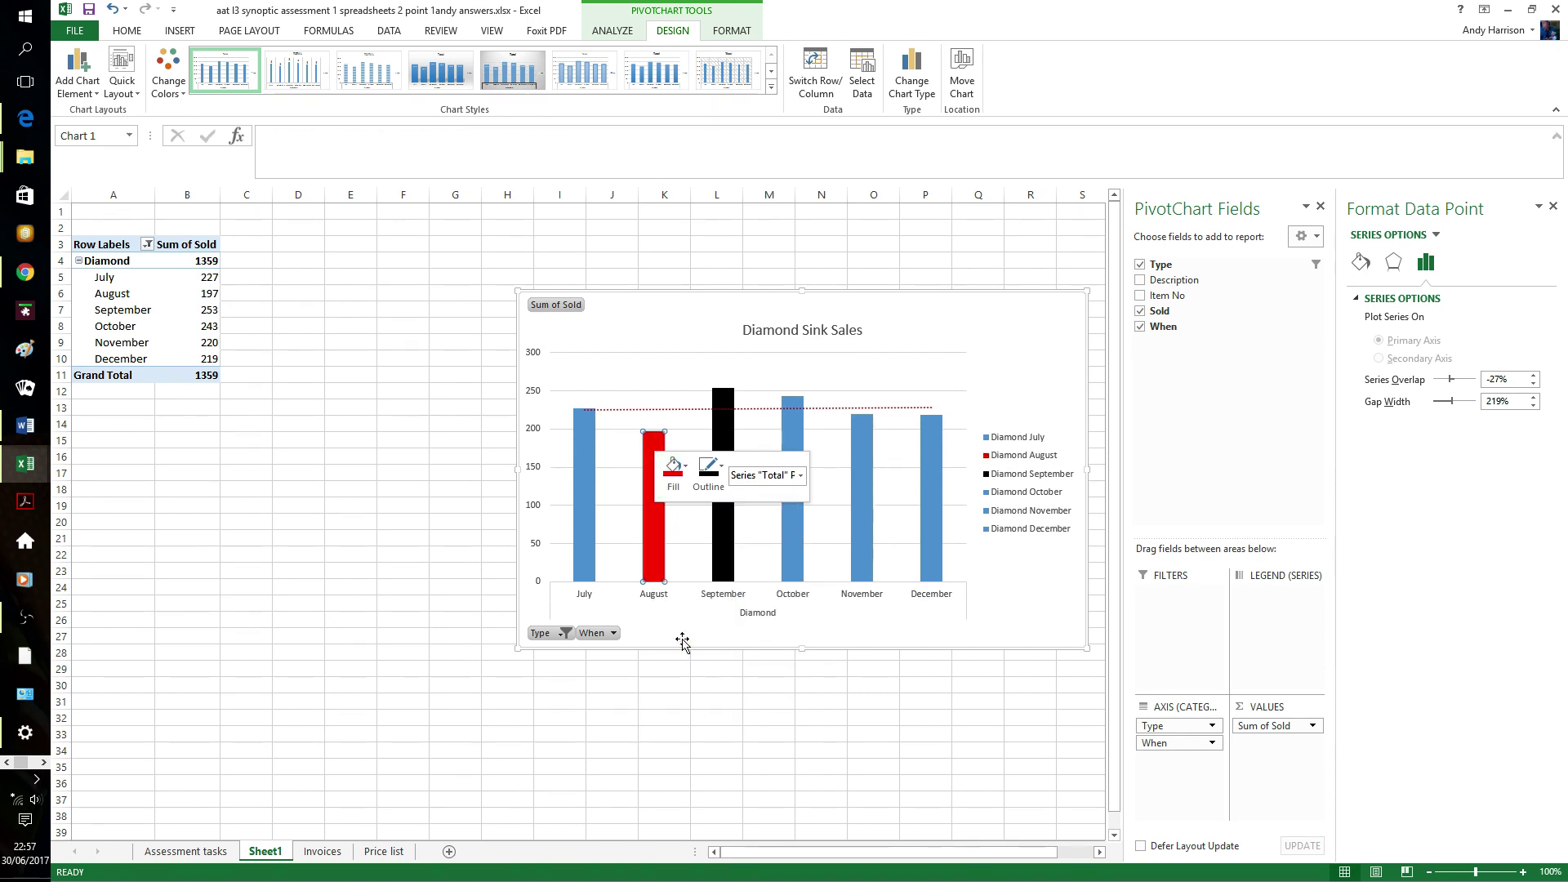
click(741, 716)
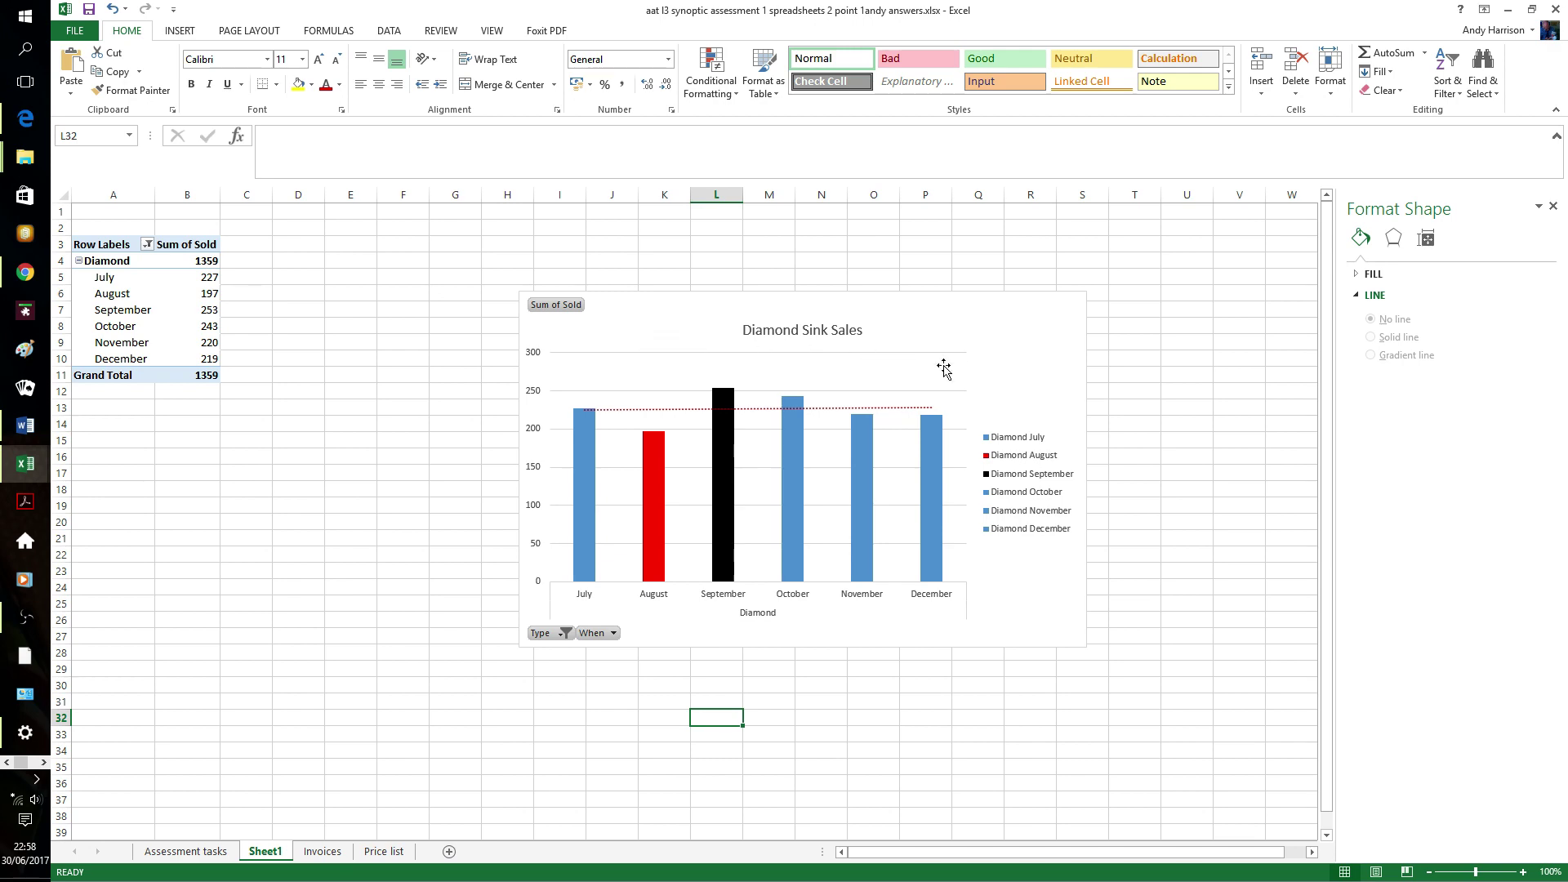
- Switch to the Invoices sheet and scroll to its top
click(322, 851)
click(880, 311)
scroll(880, 311, up, 2)
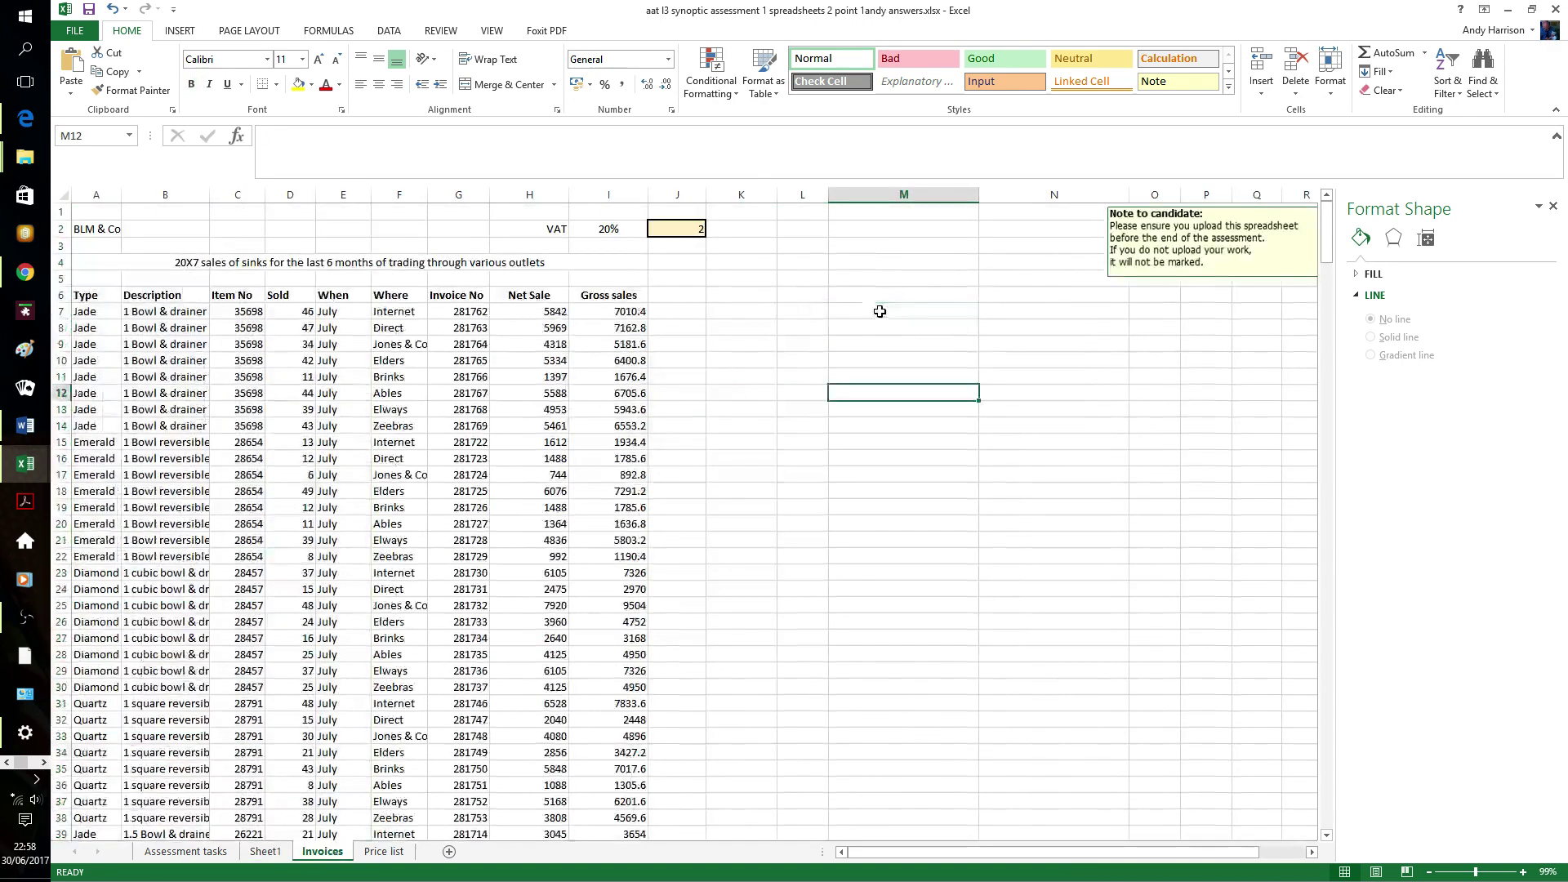
- Turn on filters for the Invoices table headers
click(469, 297)
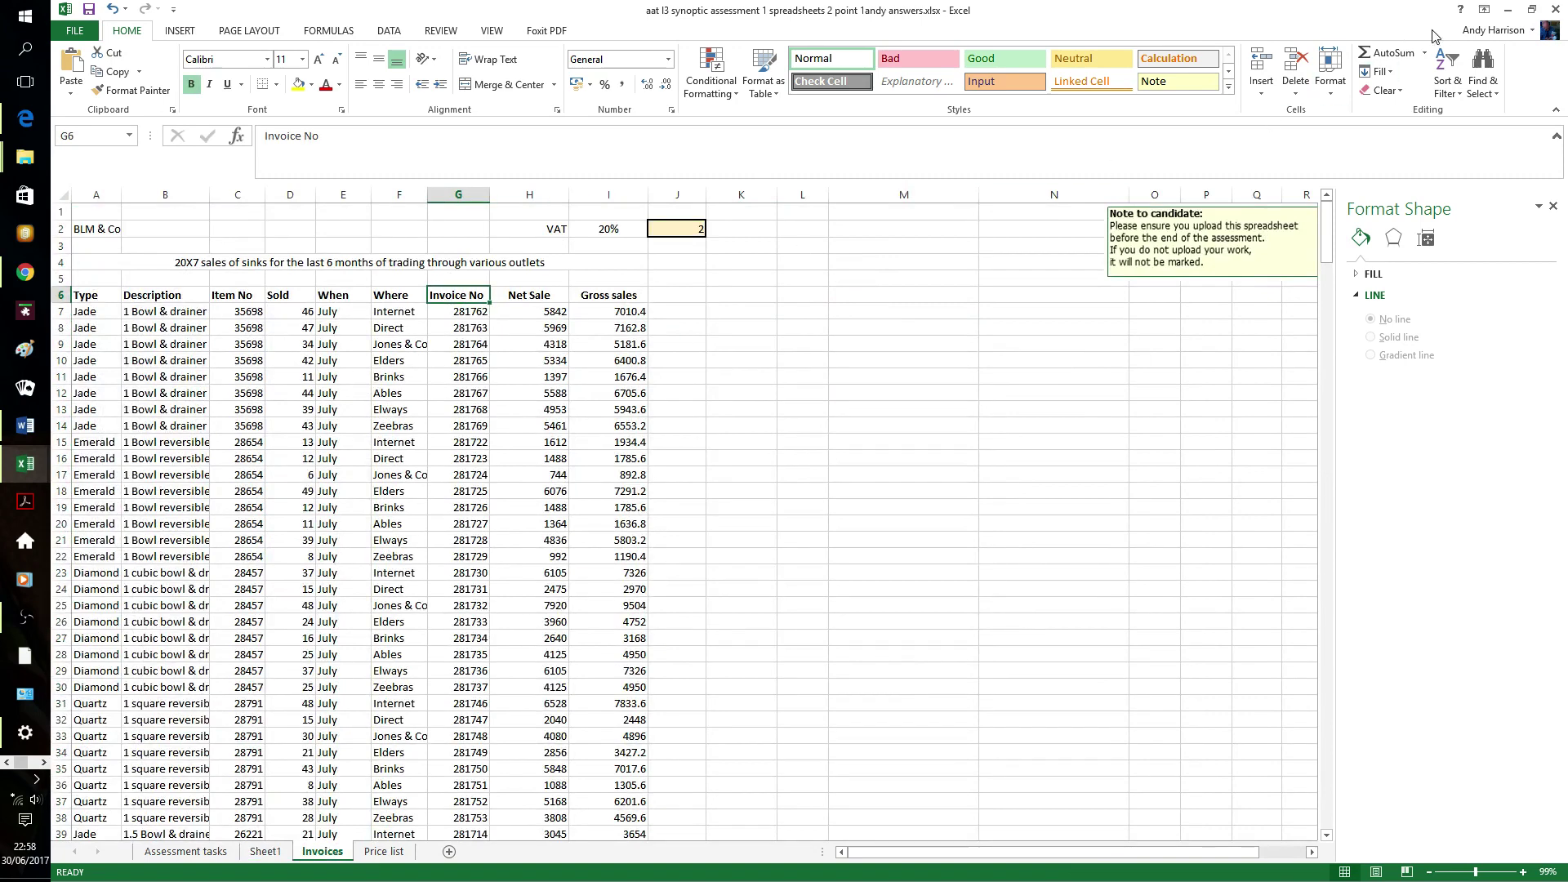
click(1448, 81)
click(1468, 173)
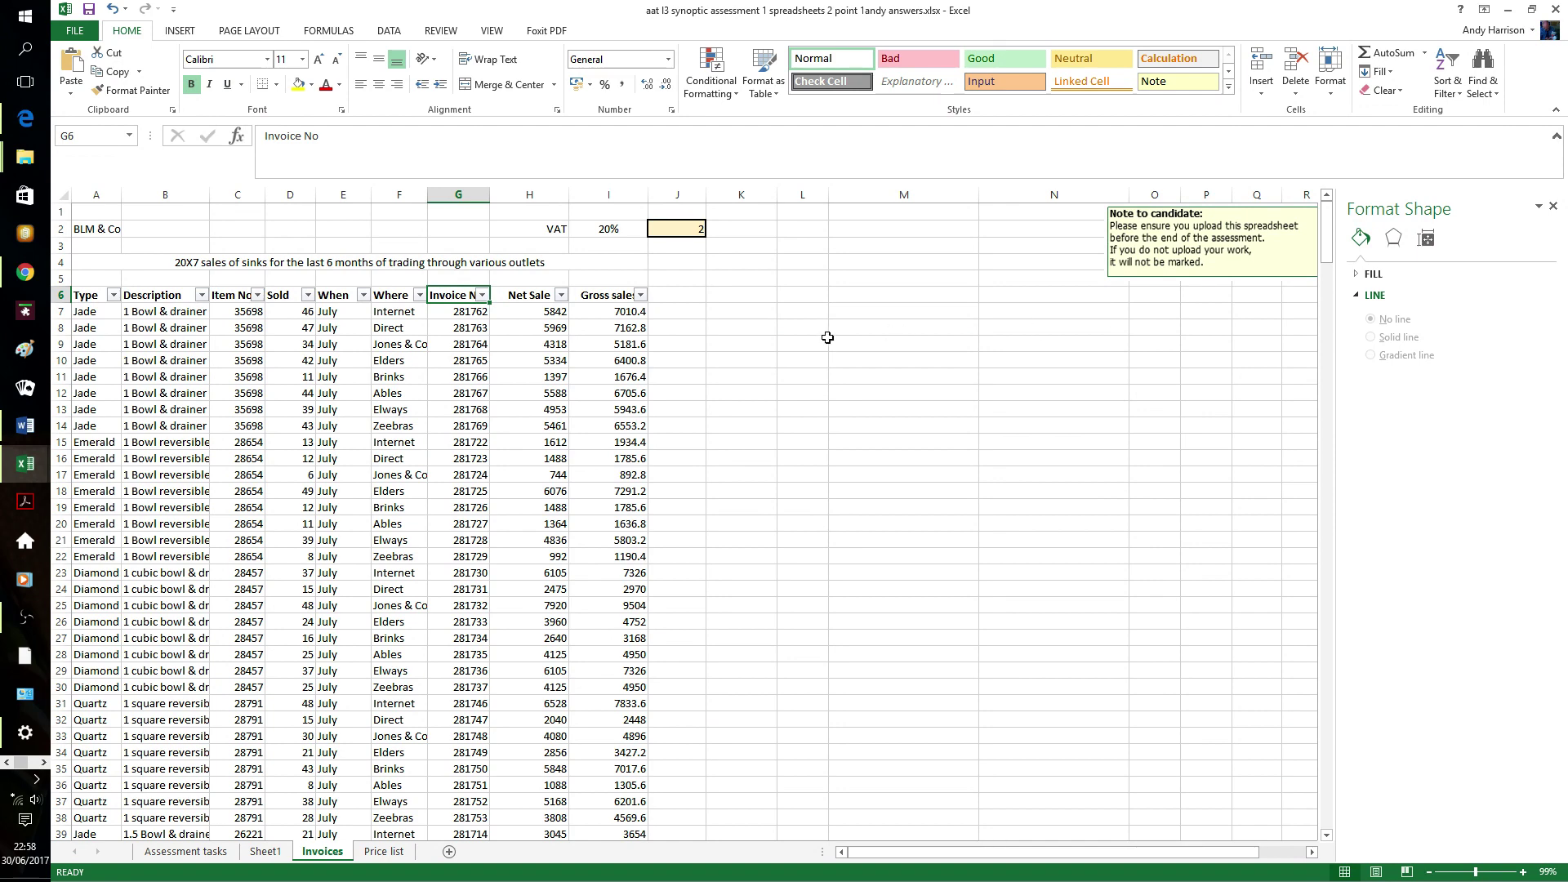
- Filter the Net Sale column to 640, 680, 744, 762 and 896
click(561, 295)
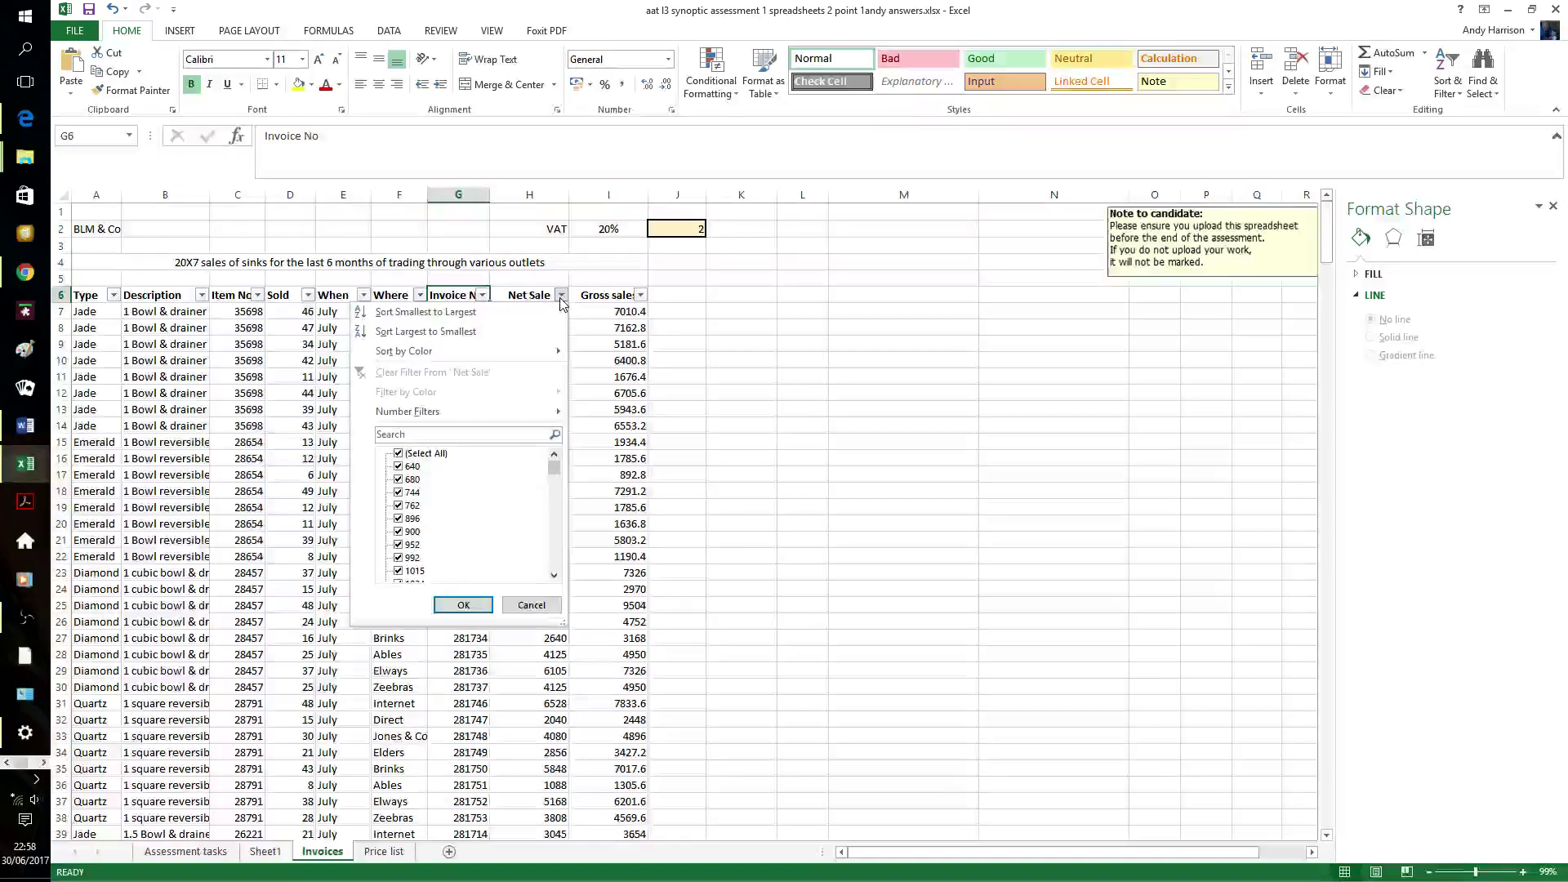
click(400, 455)
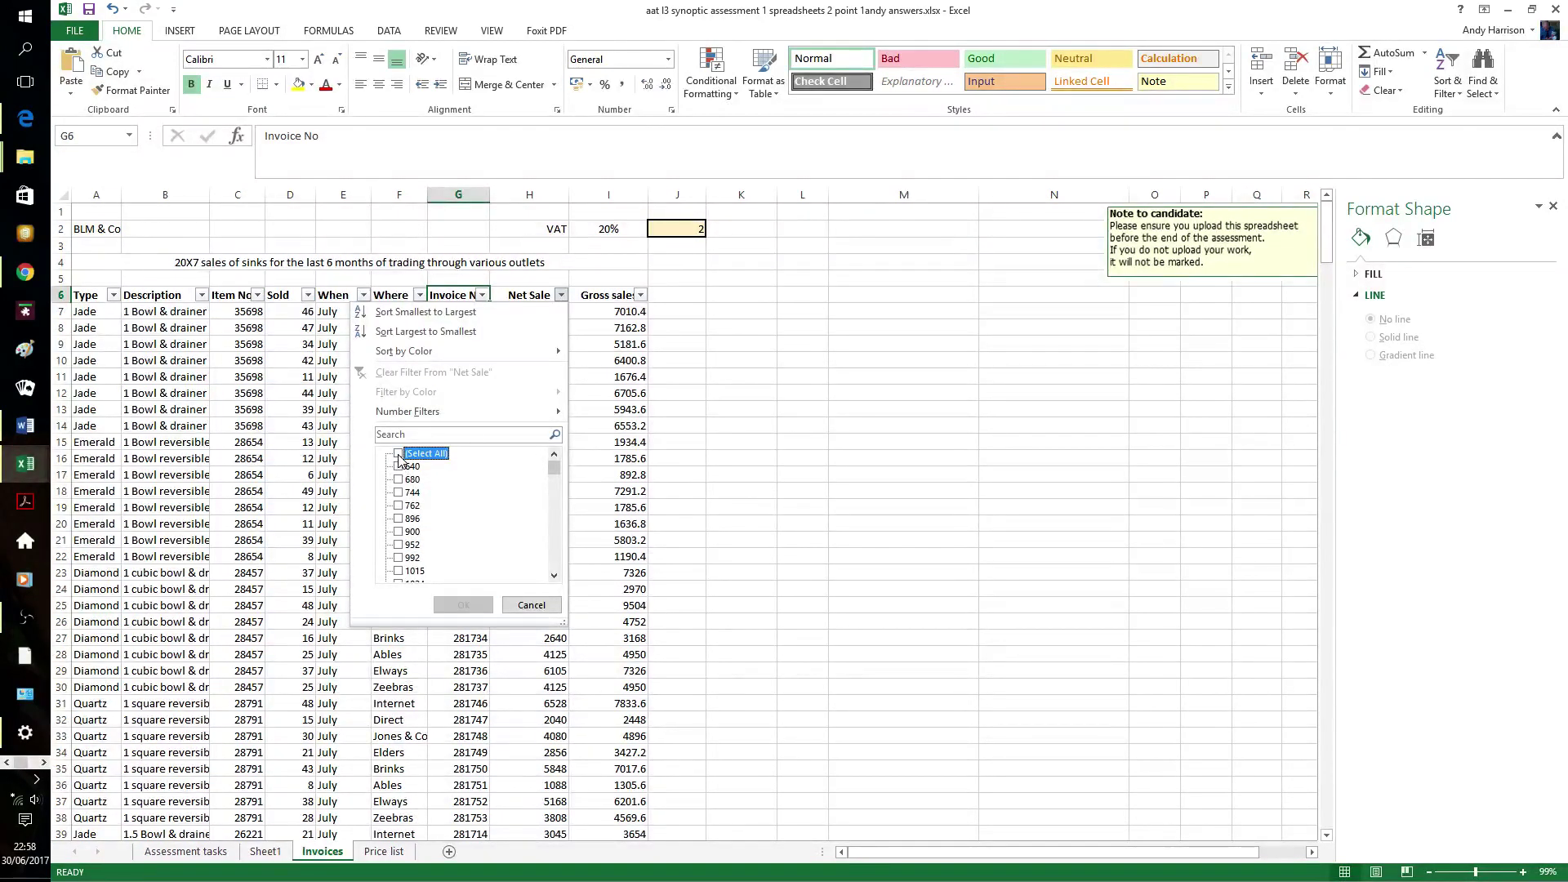
click(400, 467)
click(399, 479)
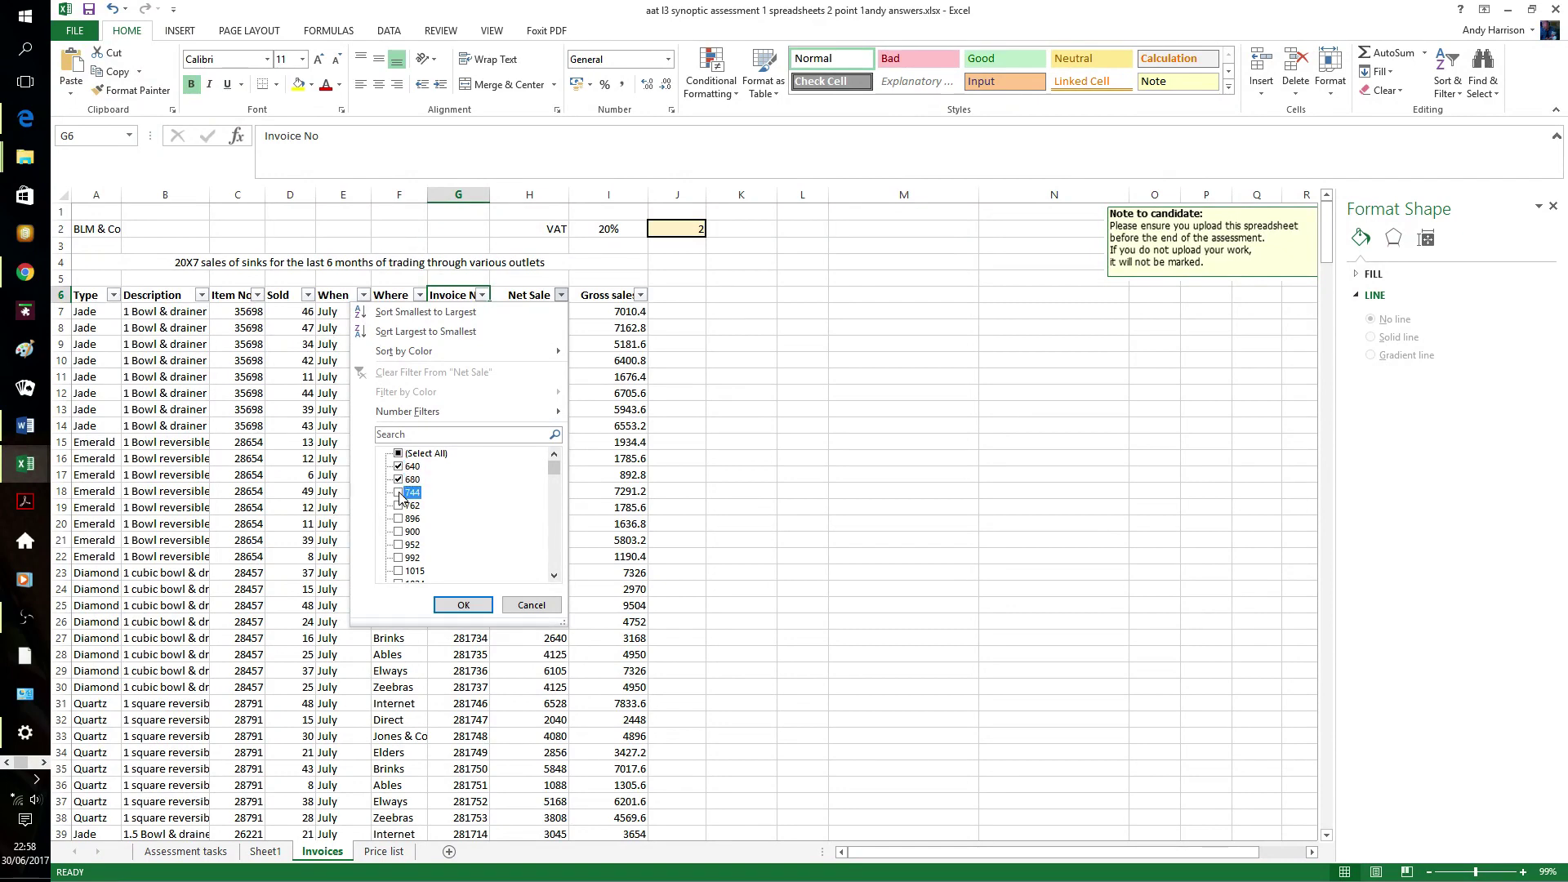
click(399, 493)
click(399, 506)
click(399, 518)
click(465, 606)
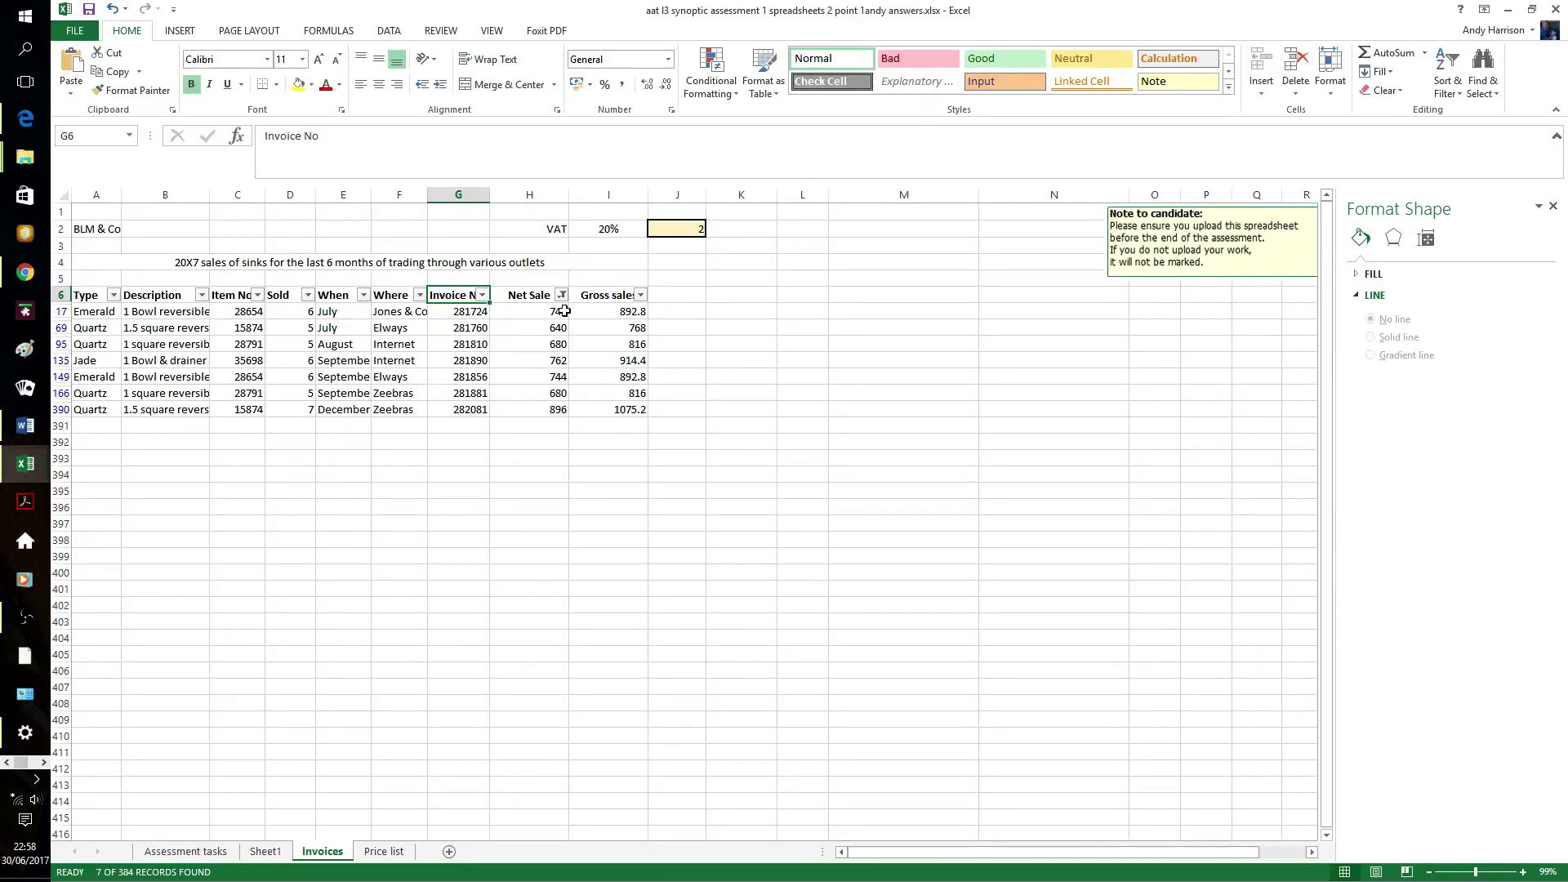
- Narrow the Net Sale filter by removing 896 and 762, leaving five rows
click(562, 296)
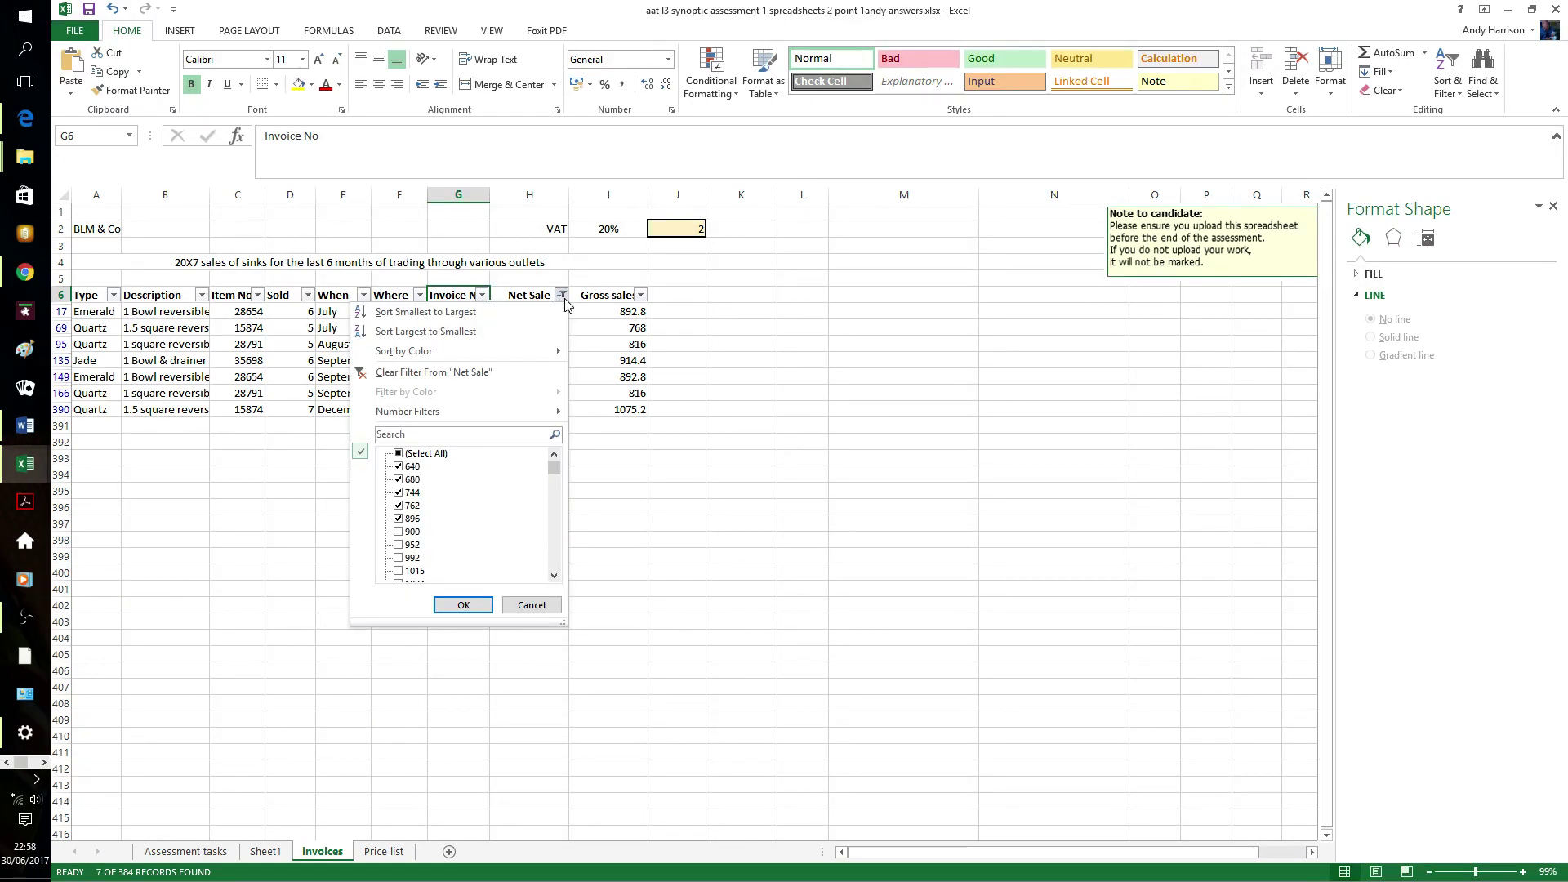
click(399, 519)
click(451, 604)
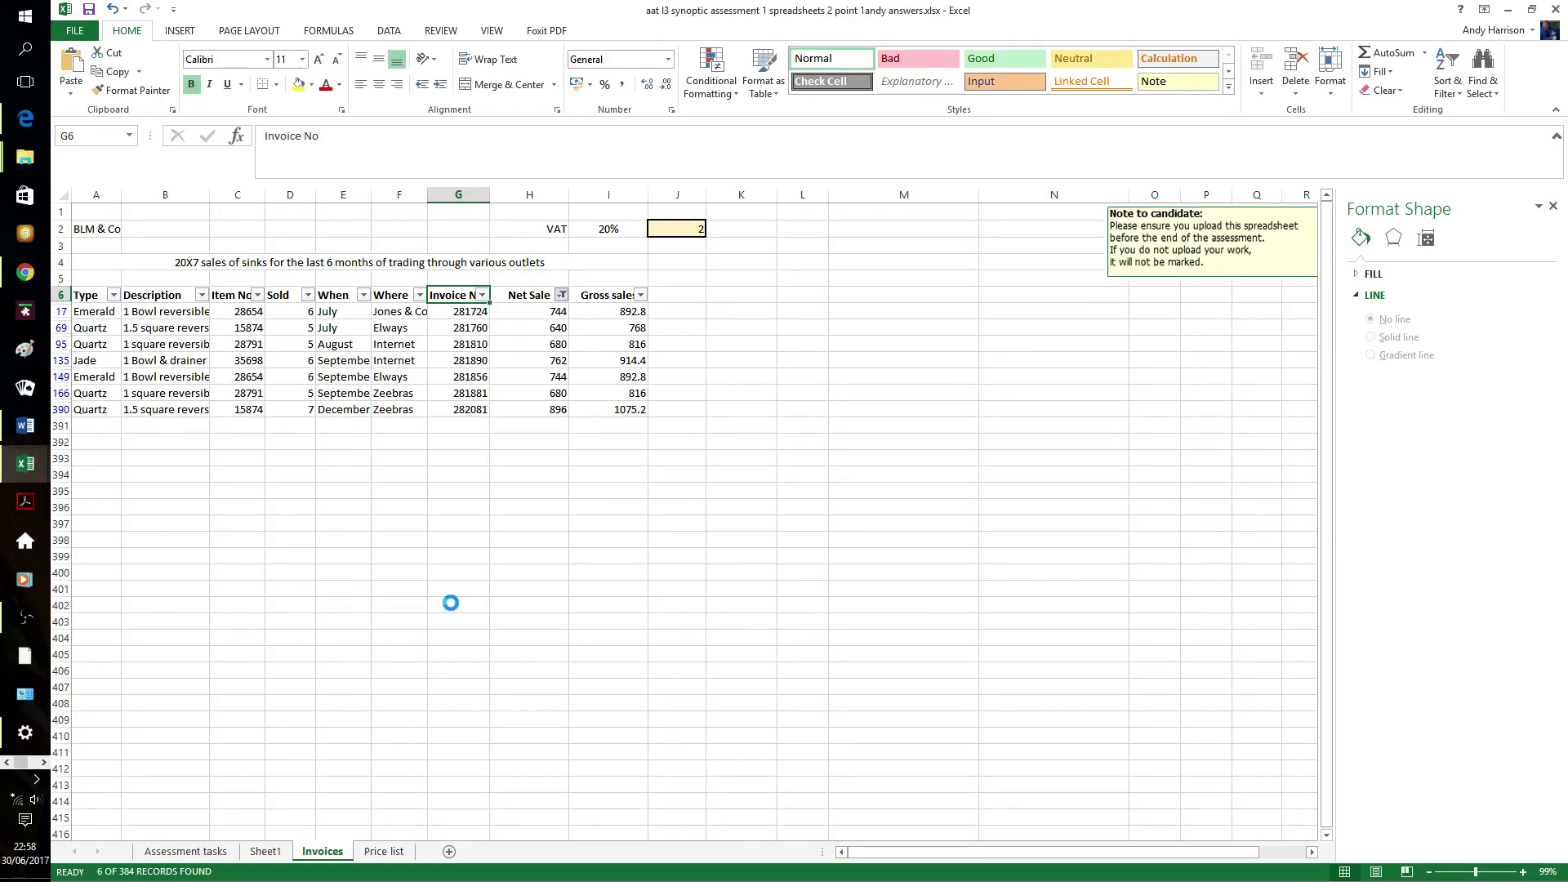
click(563, 295)
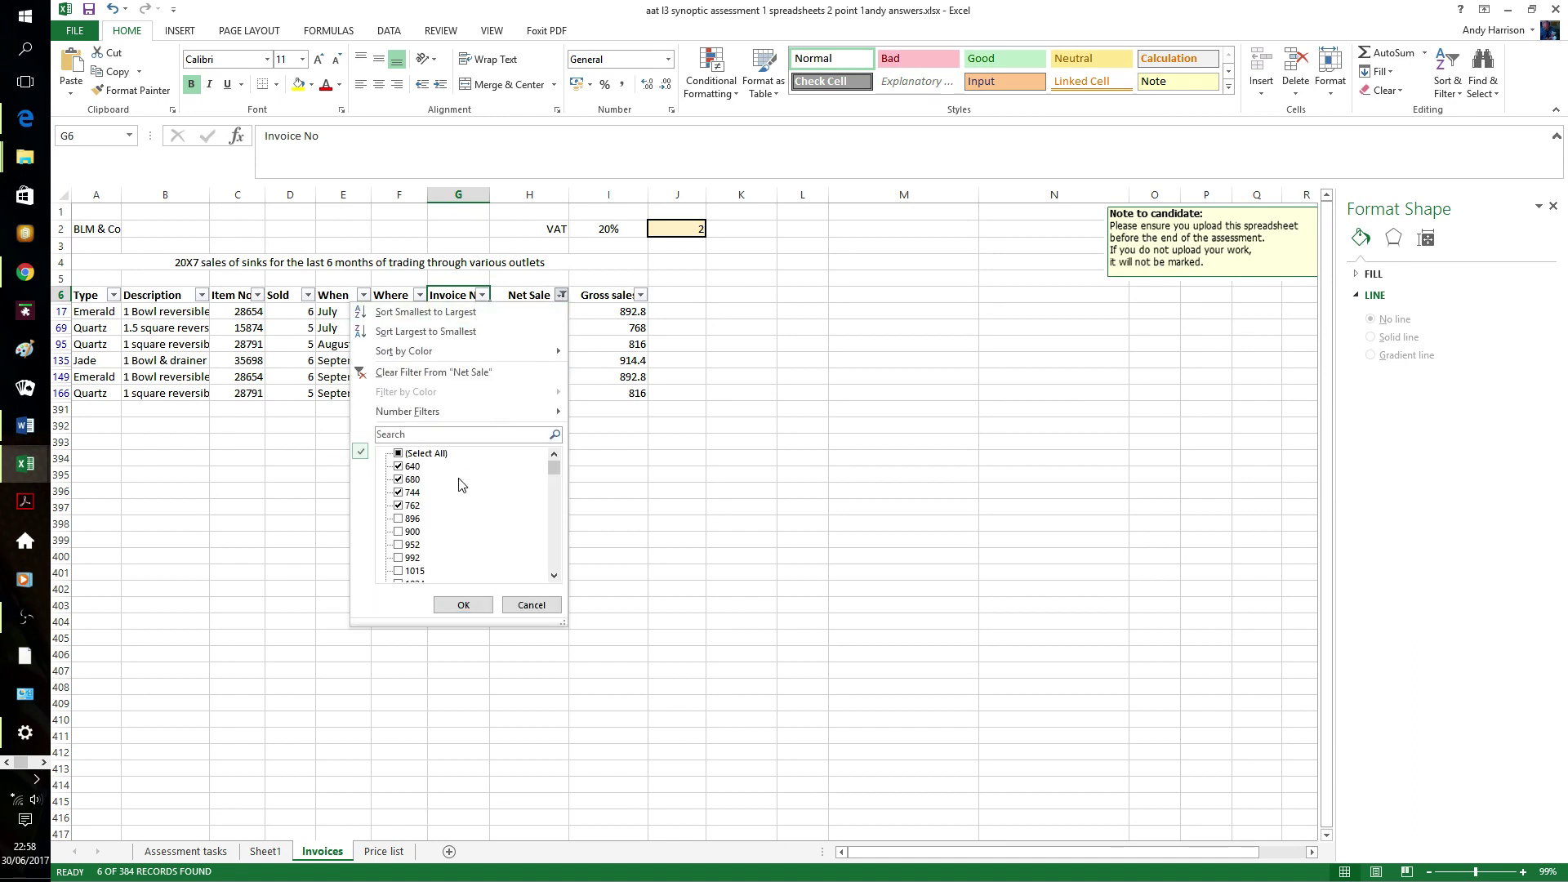
click(399, 505)
click(443, 601)
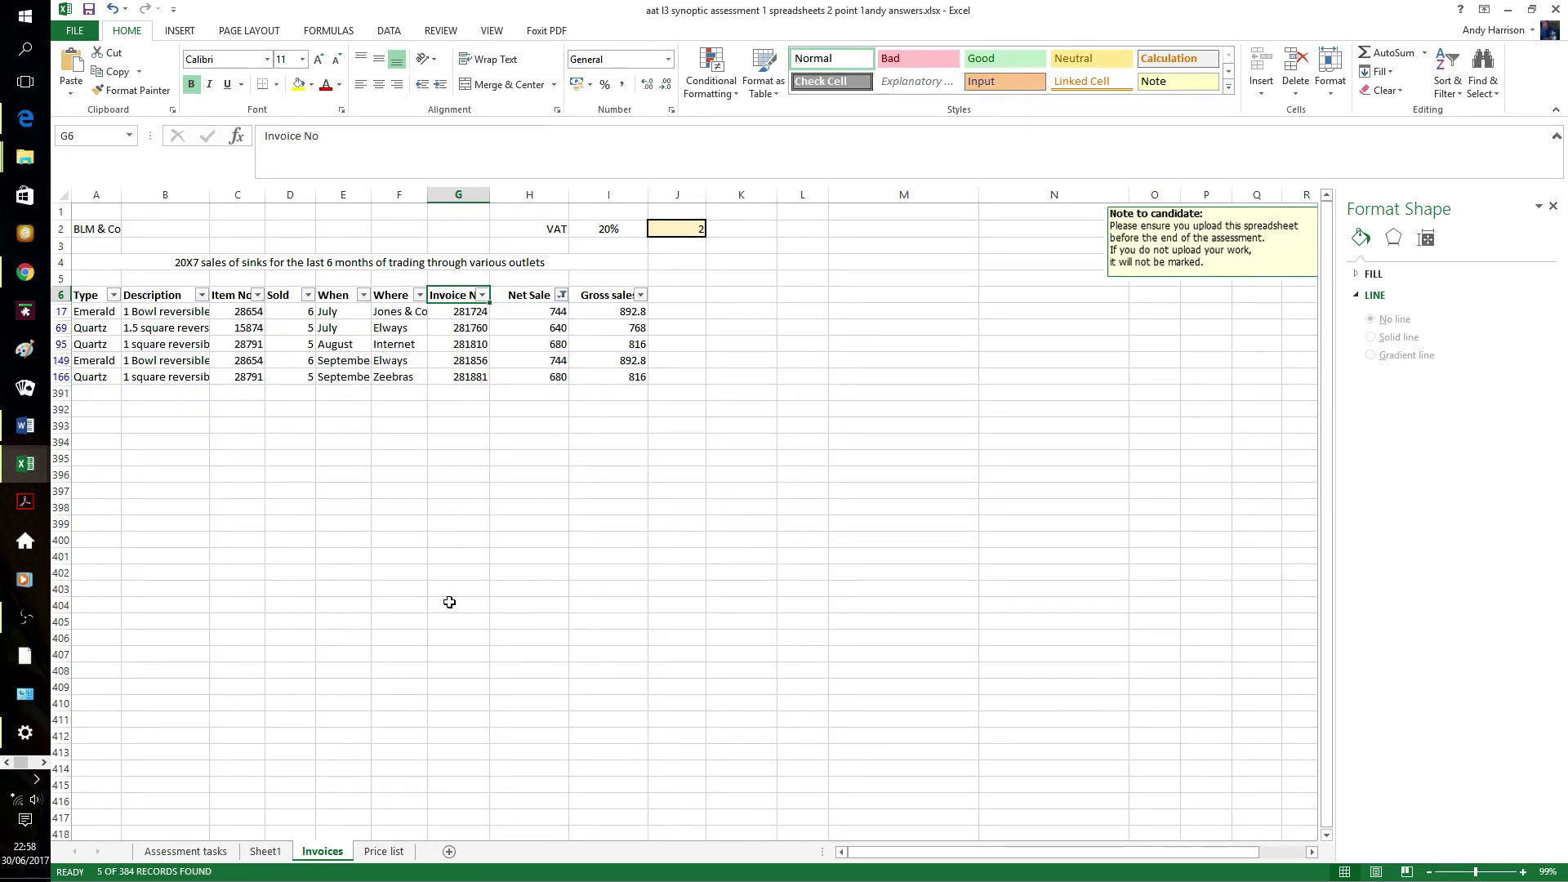
click(562, 478)
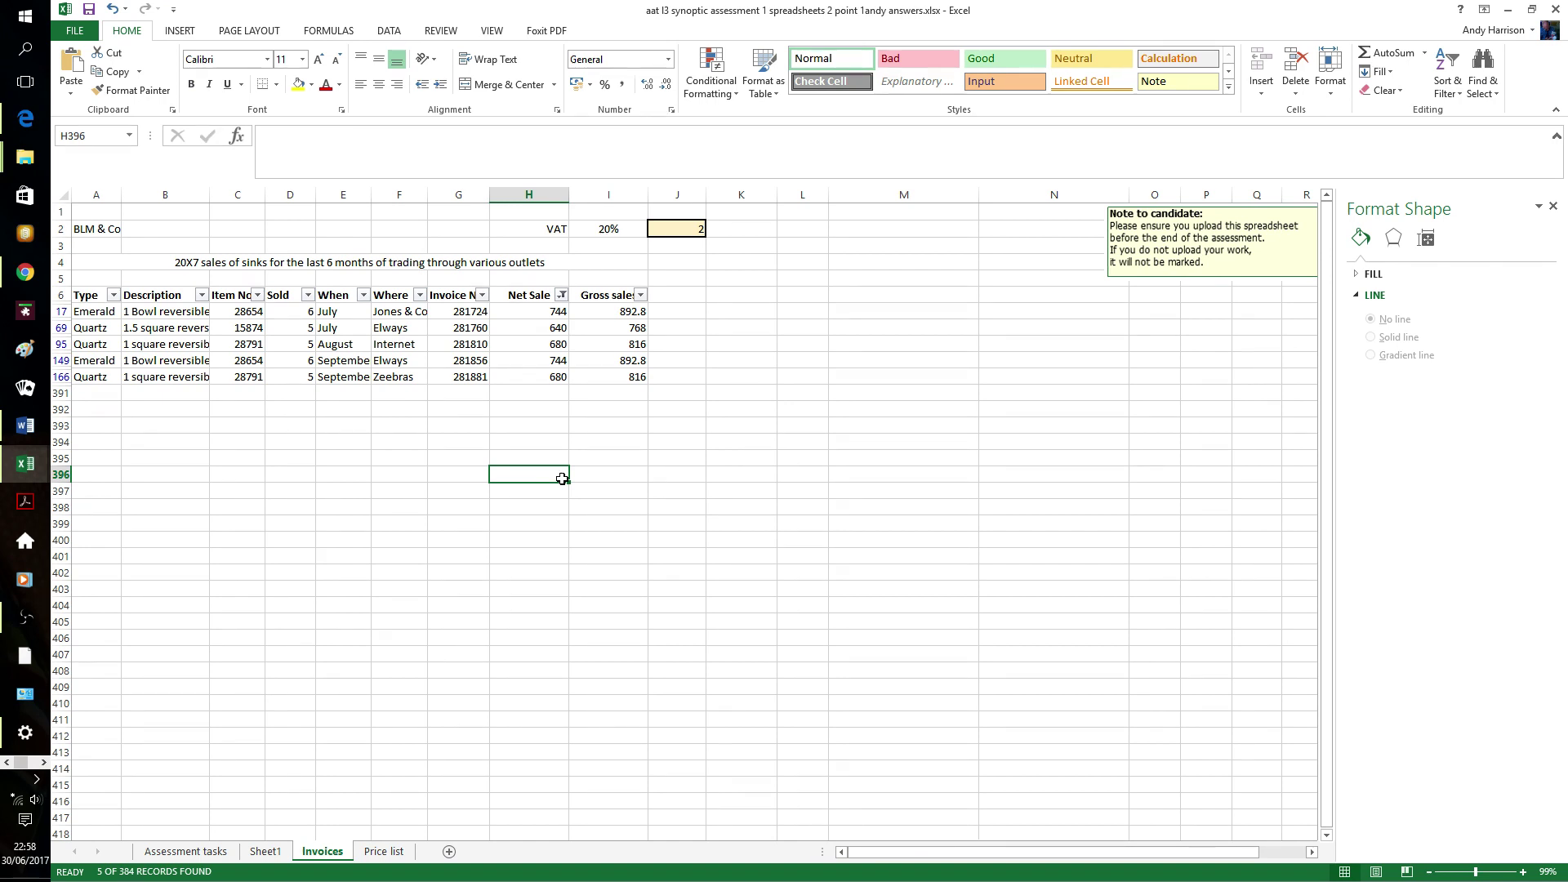
- Enter =SUBTOTAL(1,H17:H166) in H391 to average the visible net sales, giving 697.6
click(540, 394)
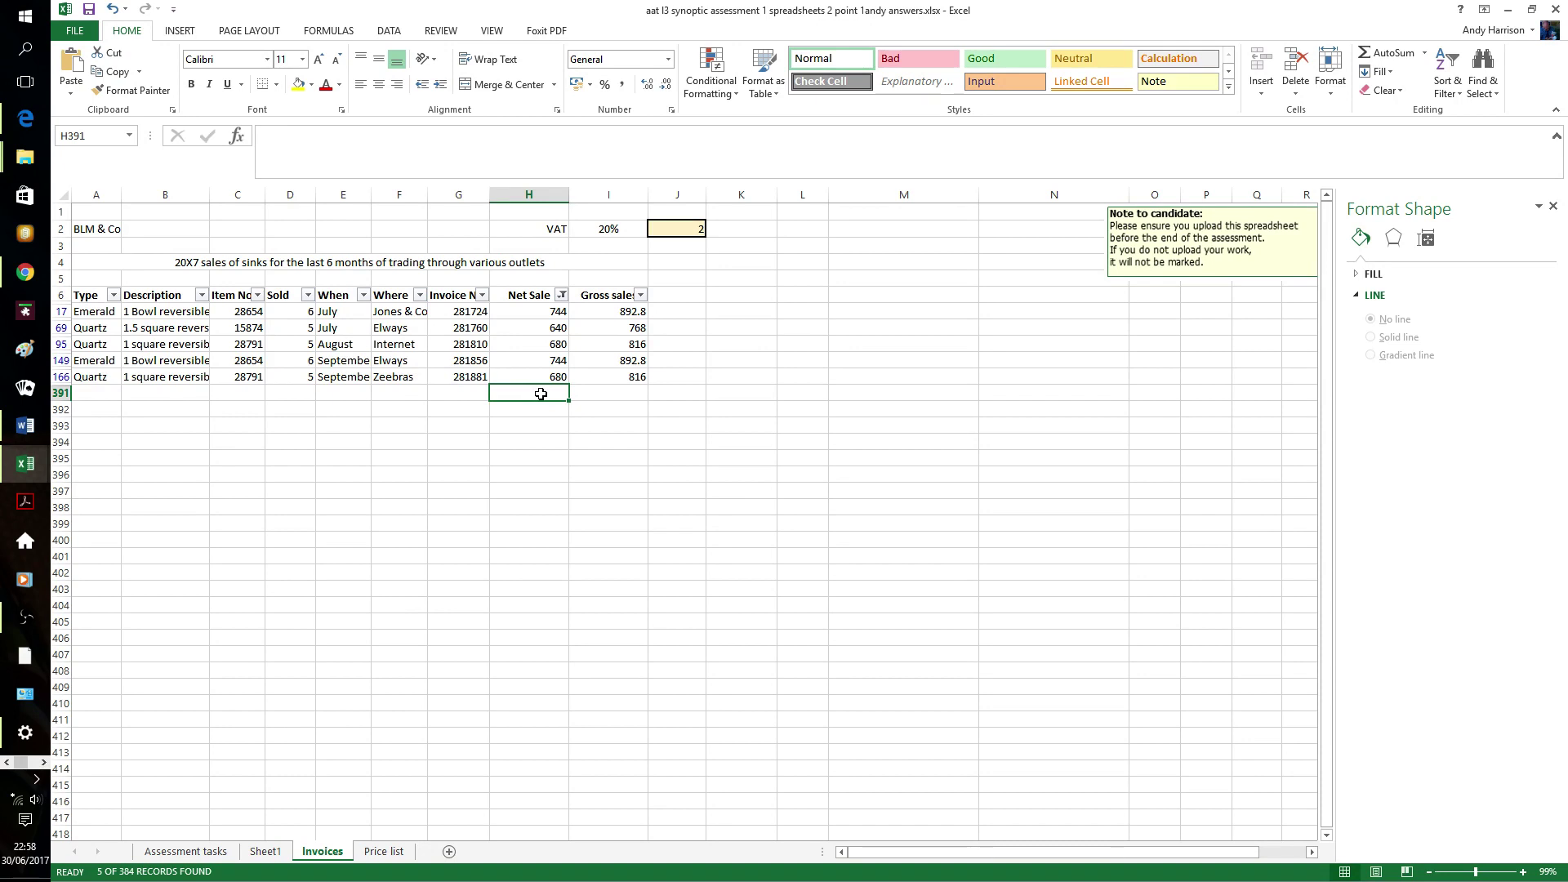
text(=s)
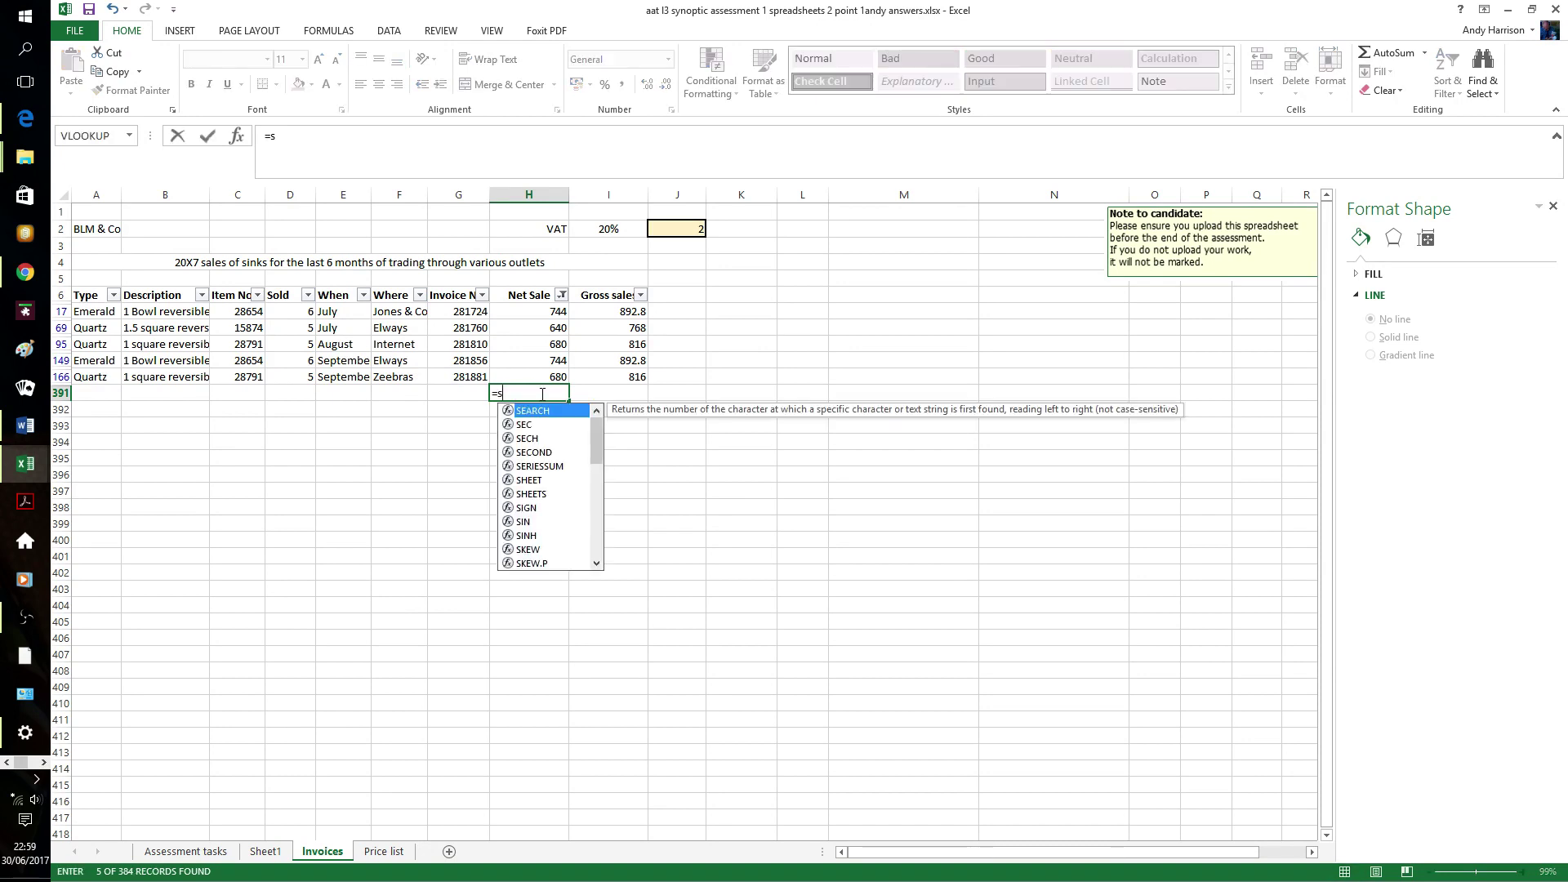
text(ubtota)
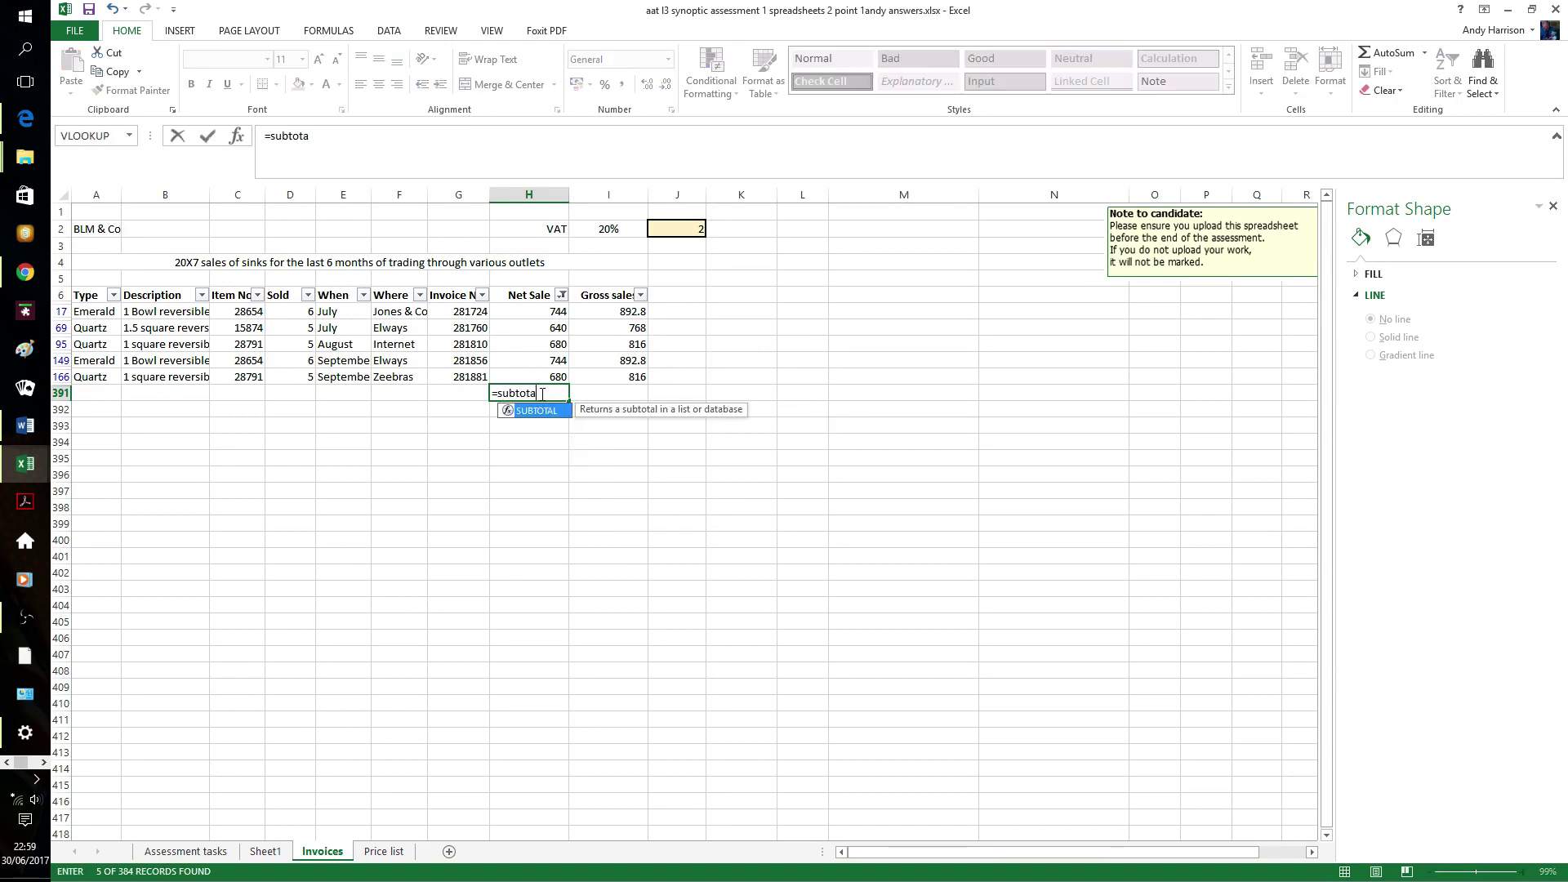
text(l()
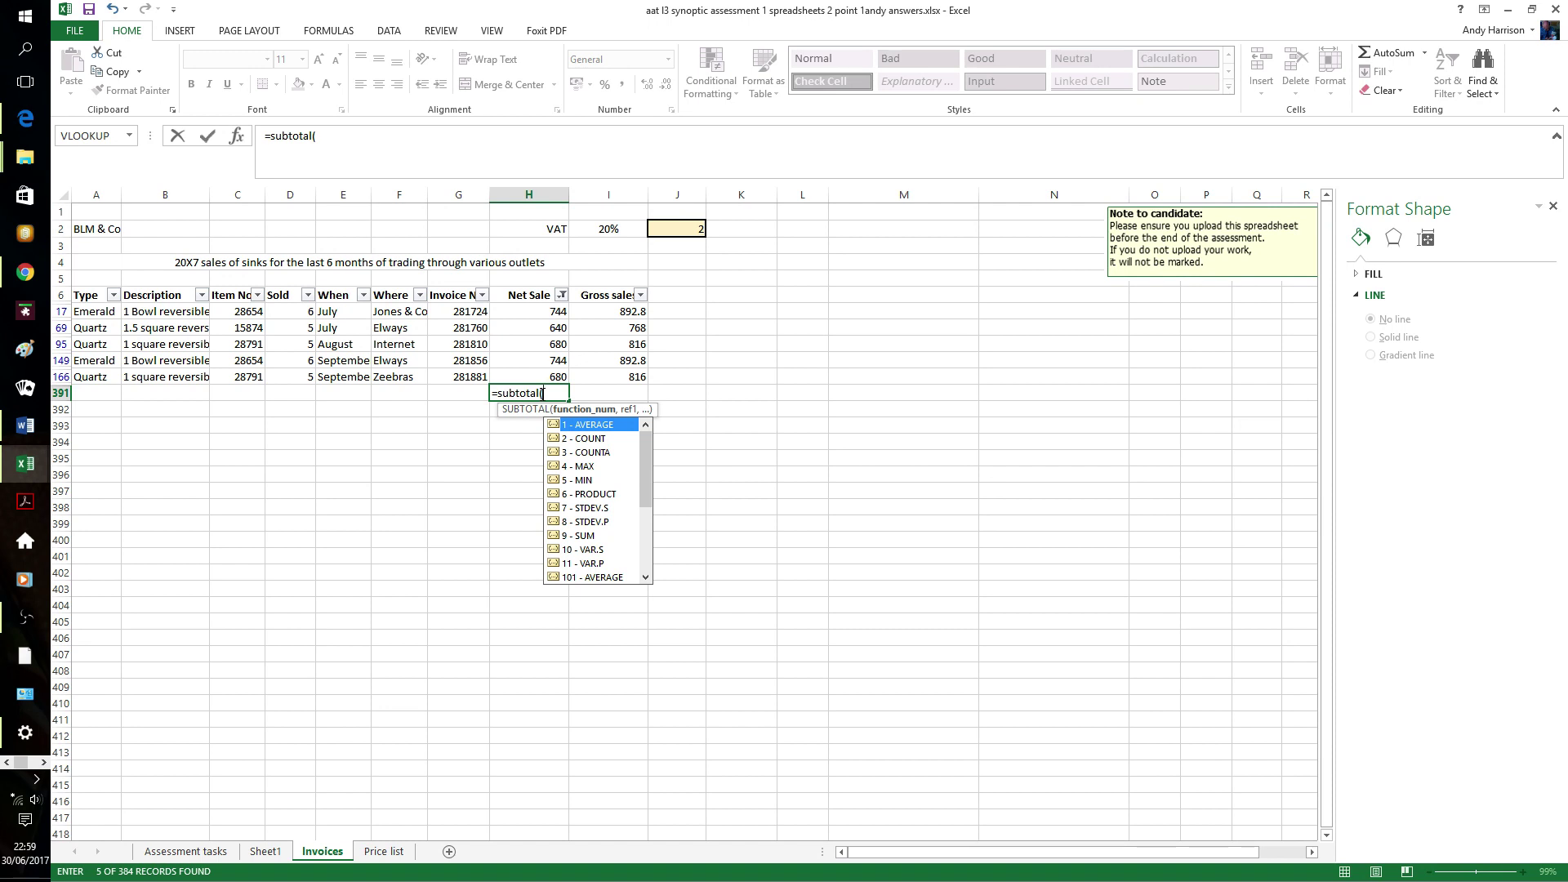
text(1,)
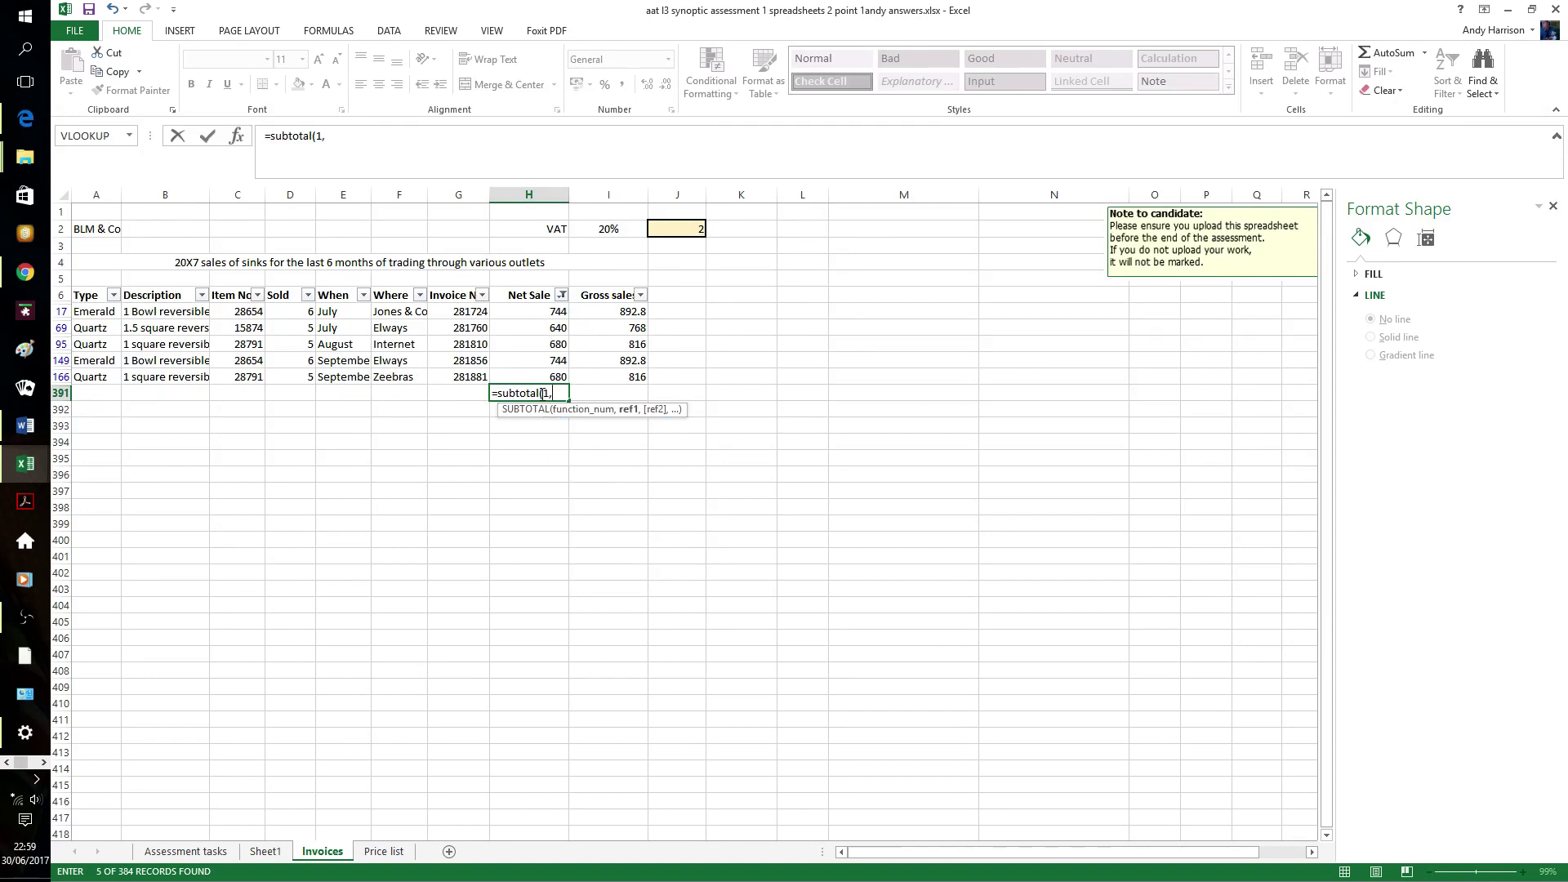
text(h17:)
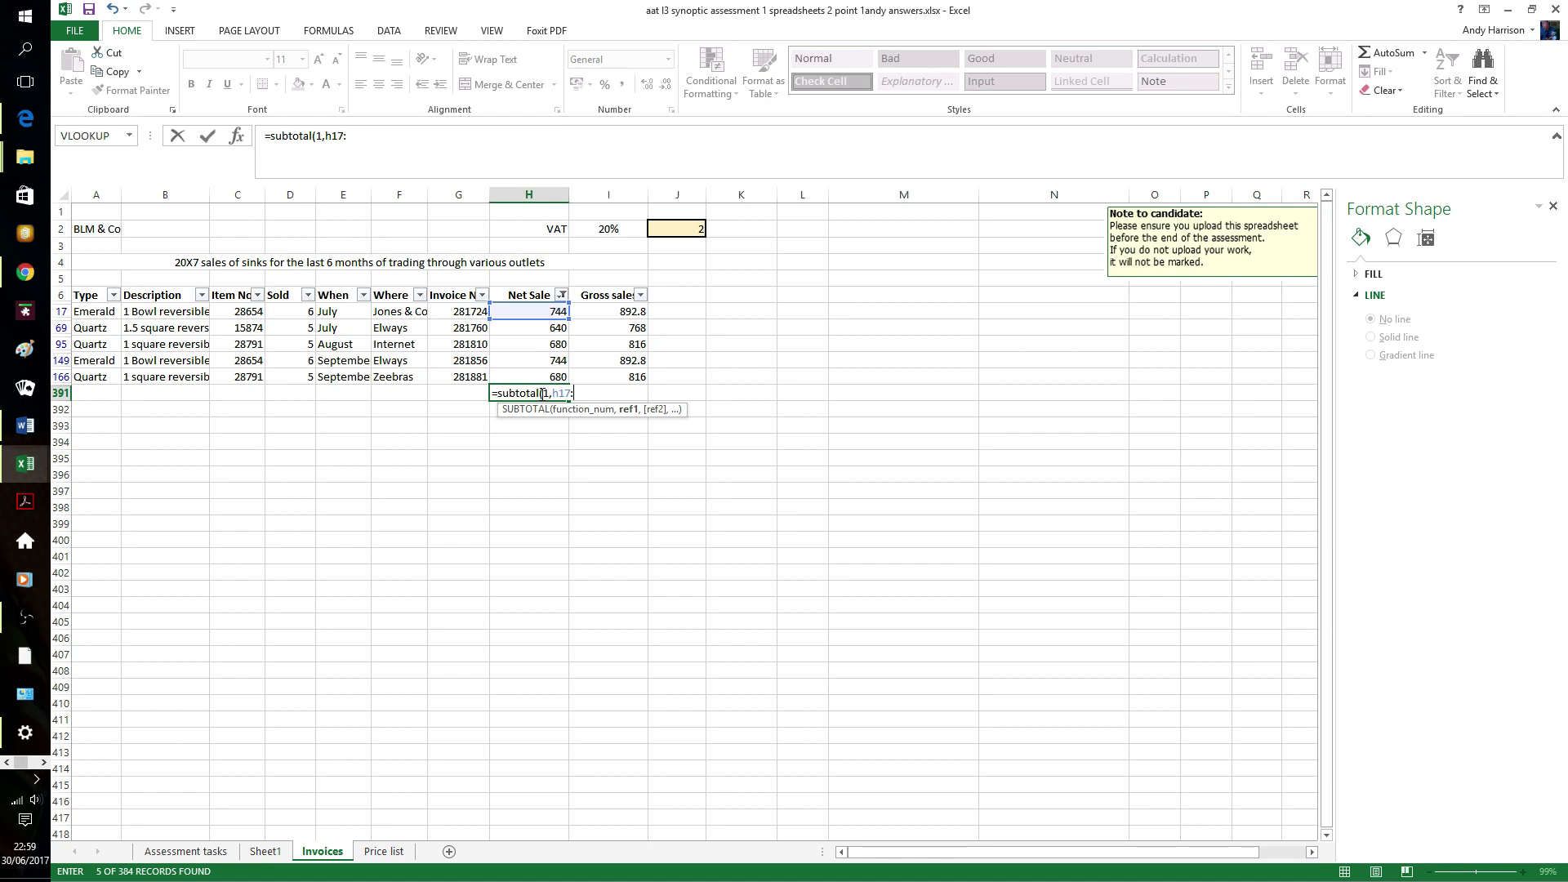
text(h166))
key(Return)
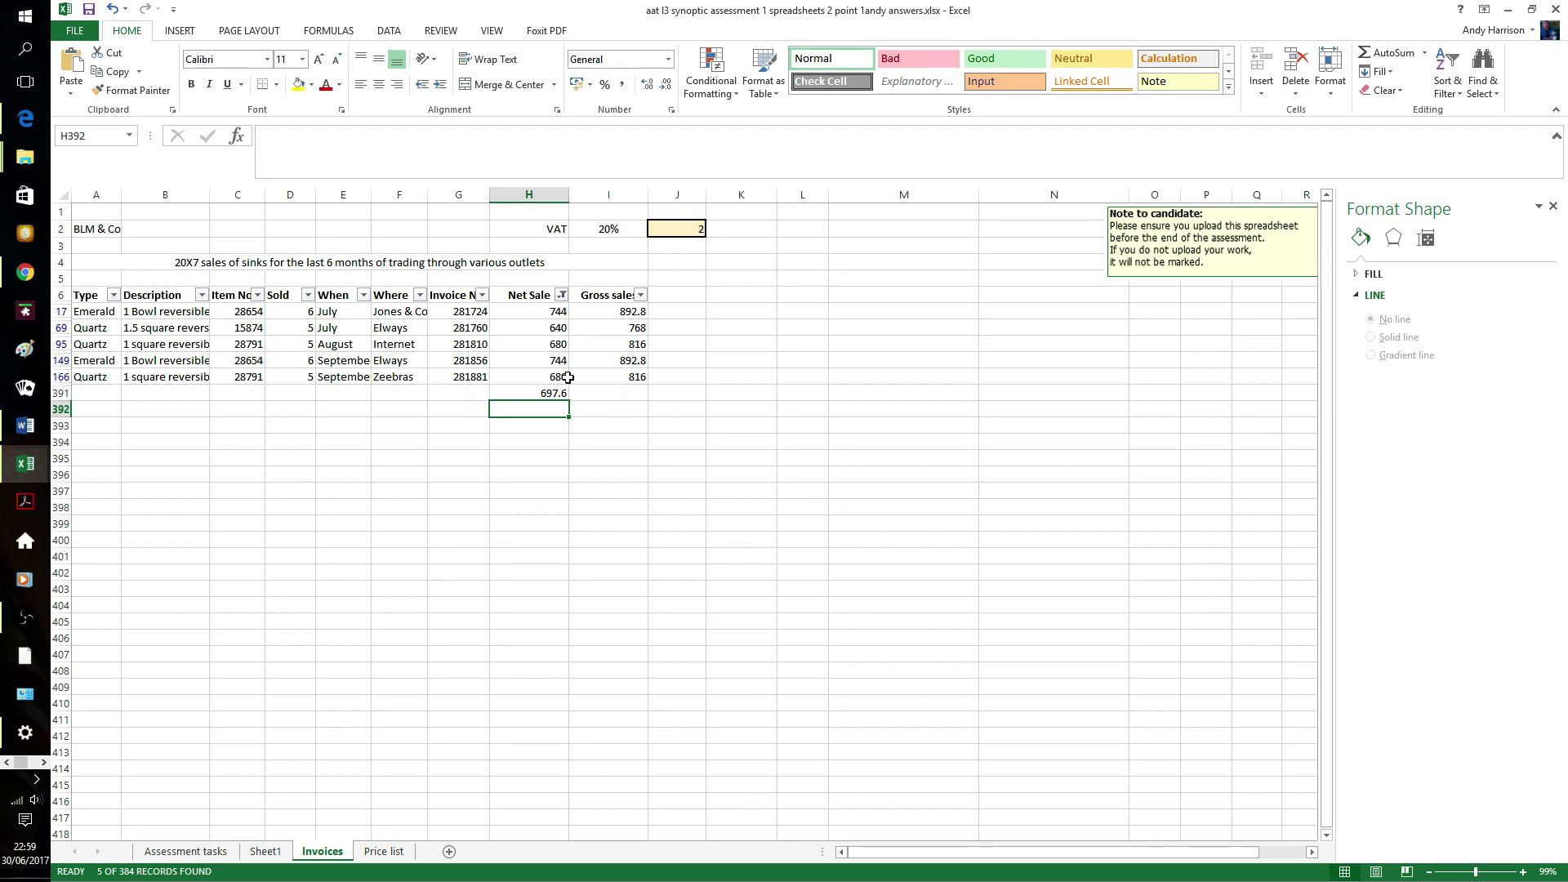
- Apply £ accounting format to H17:H391, then check A1's number format and keep it General
drag(558, 315, 559, 392)
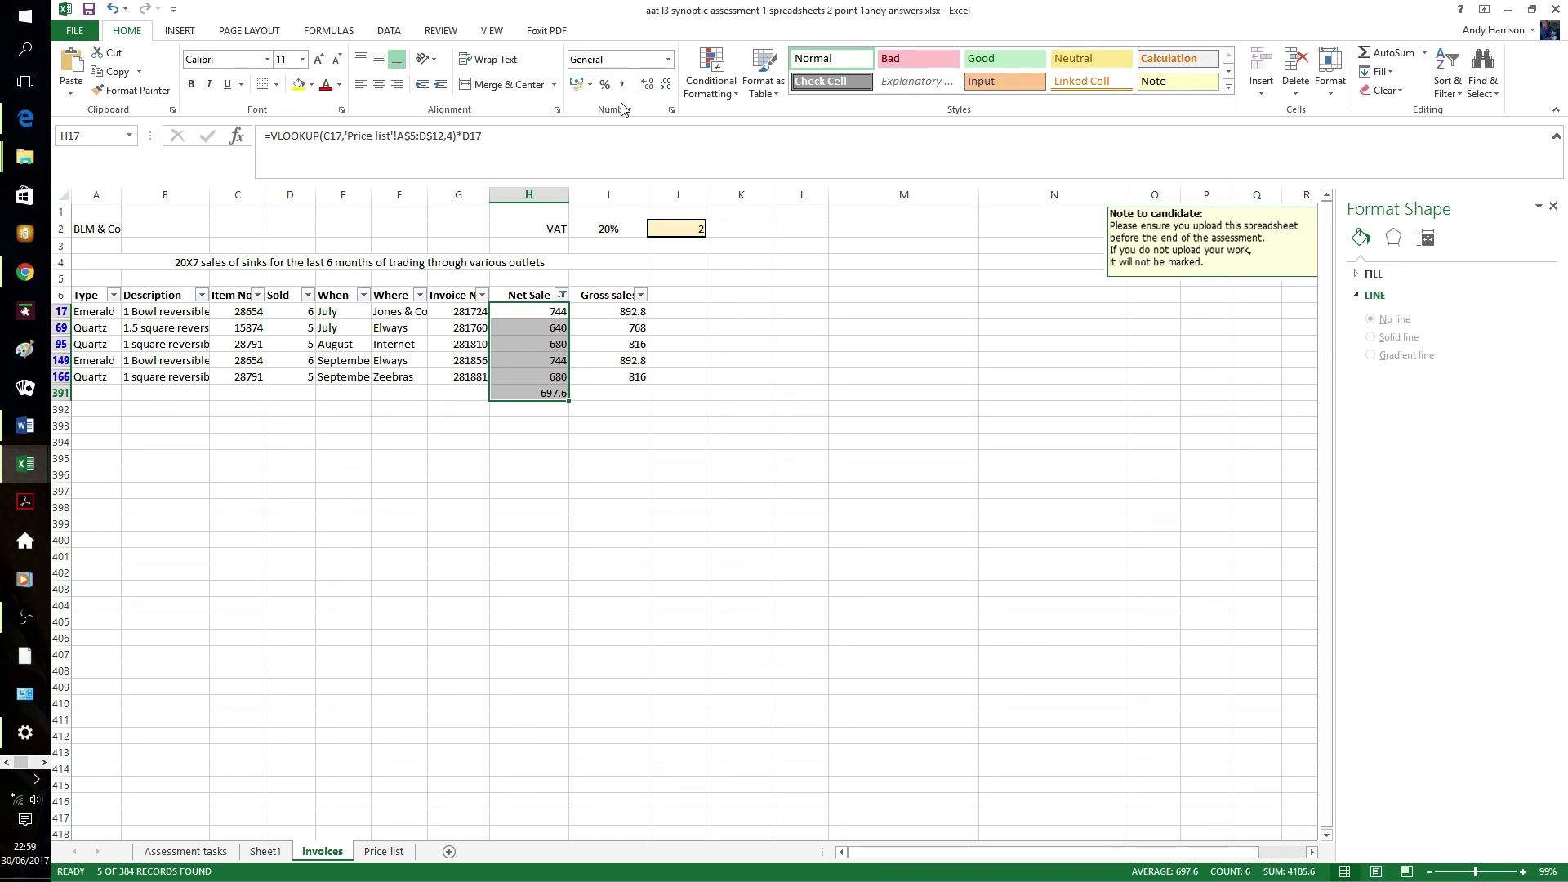
click(113, 213)
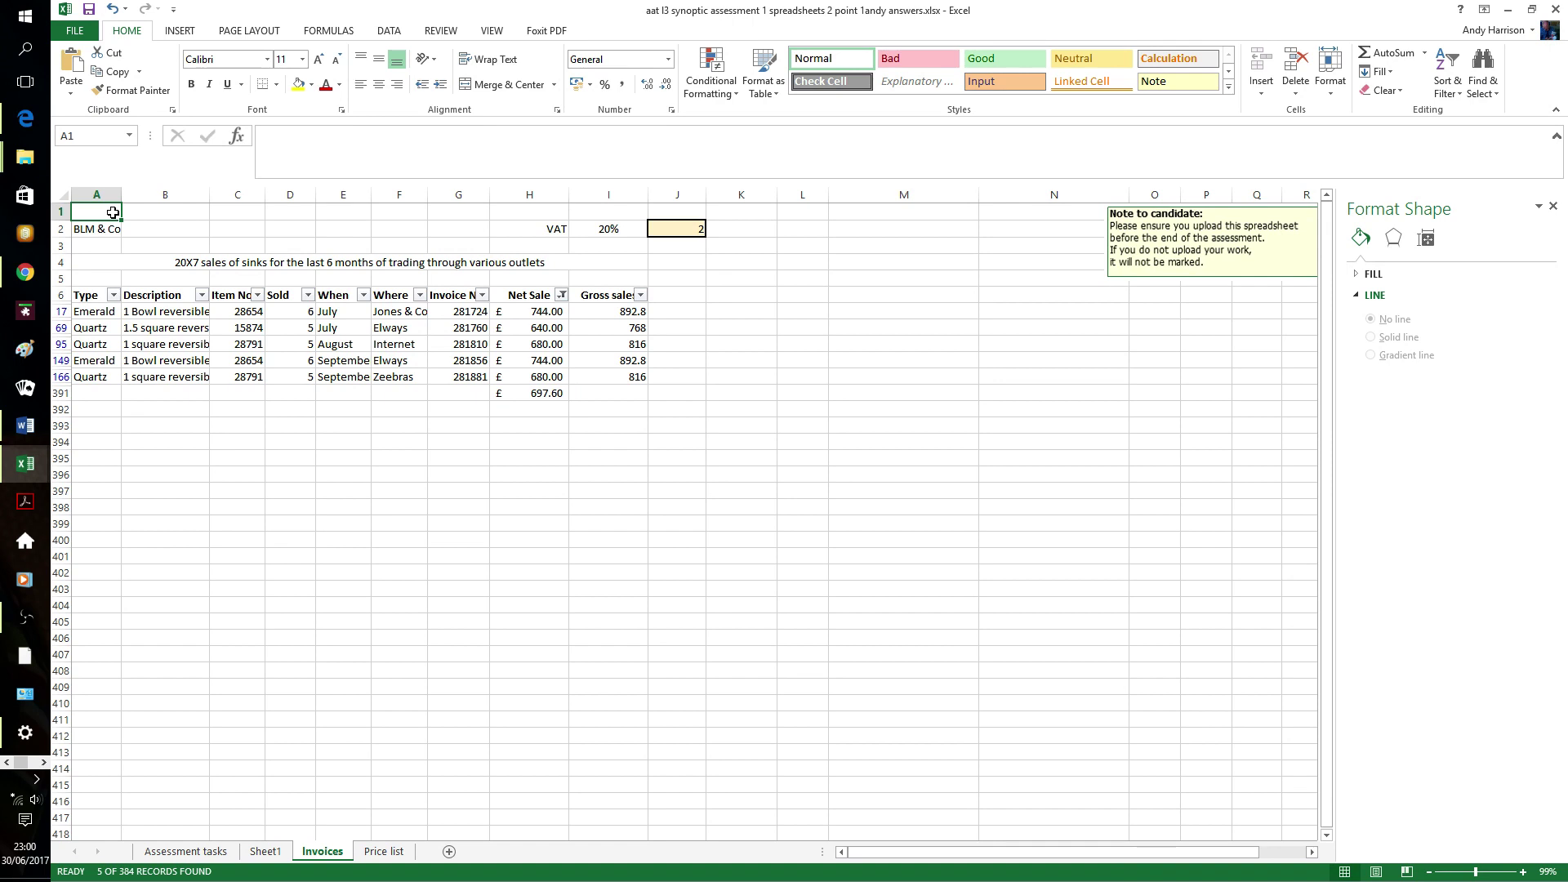
right_click(113, 212)
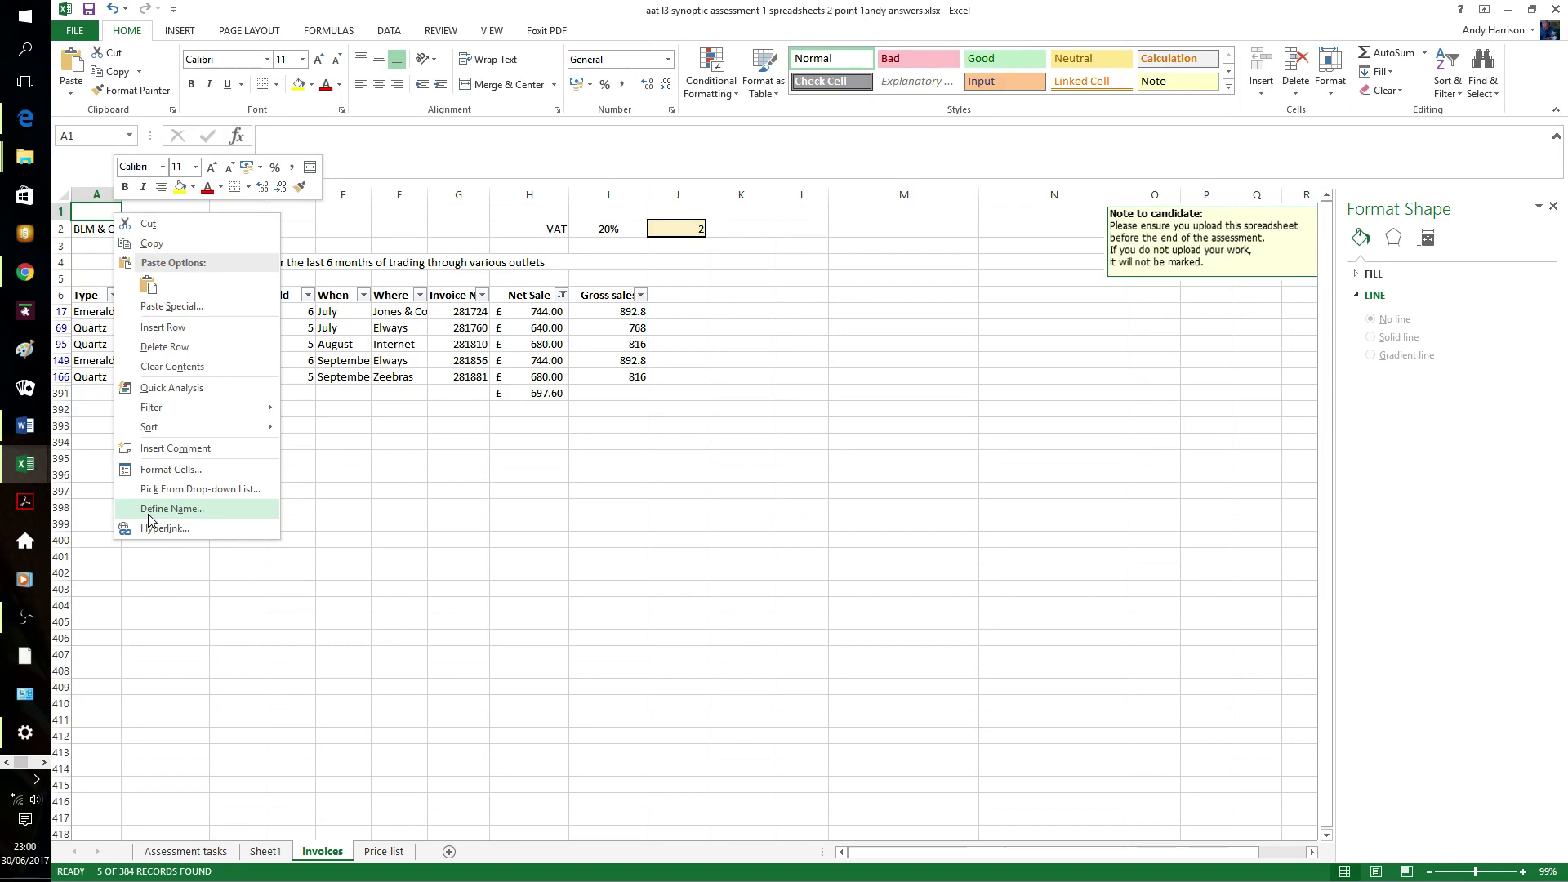
click(168, 470)
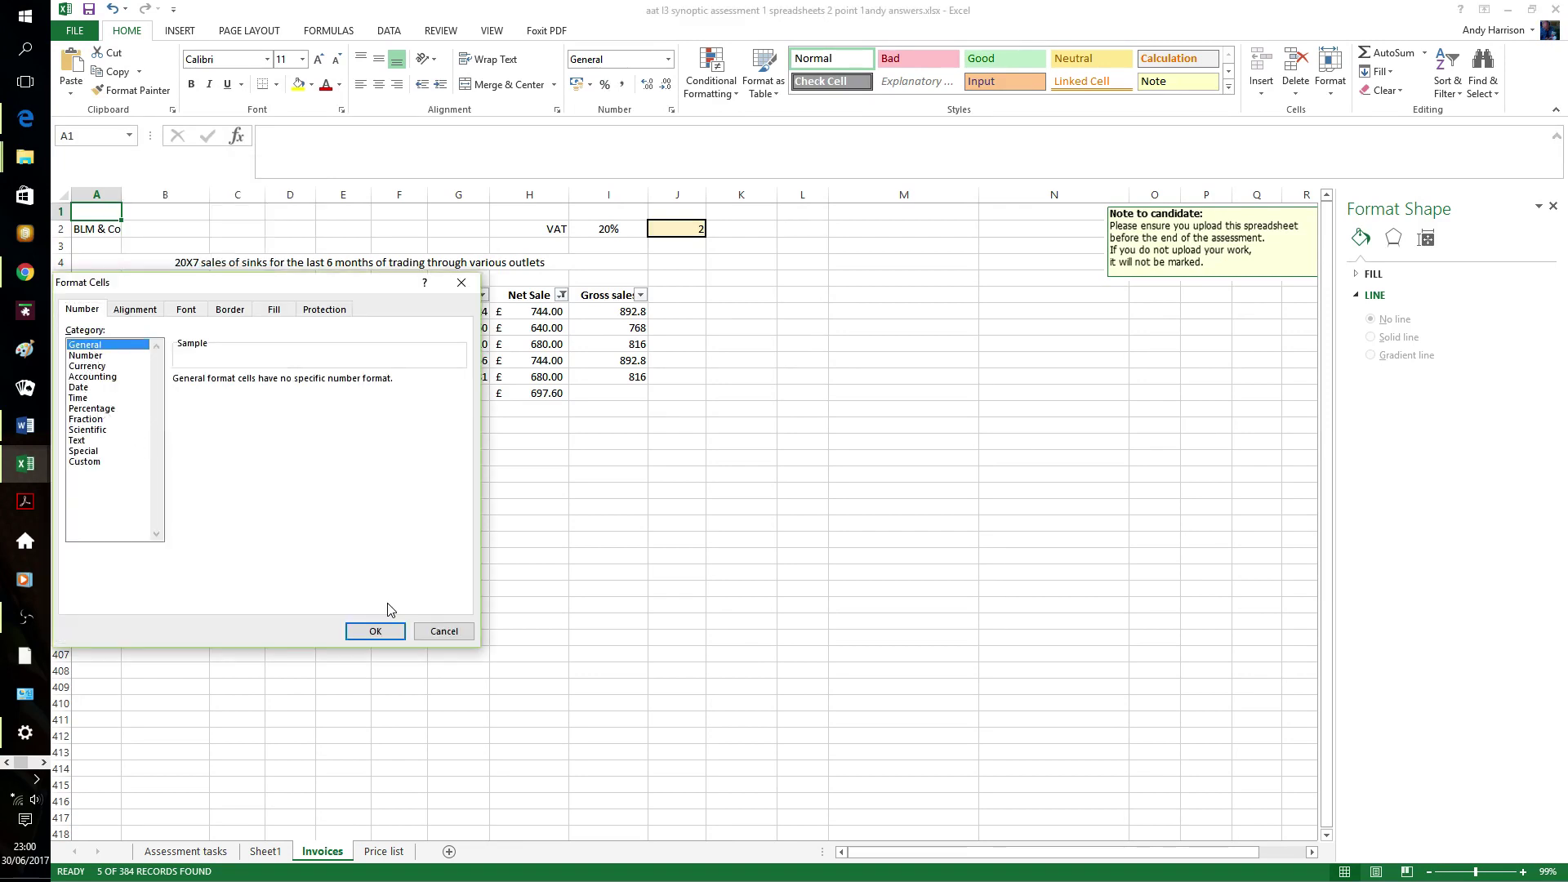
click(376, 631)
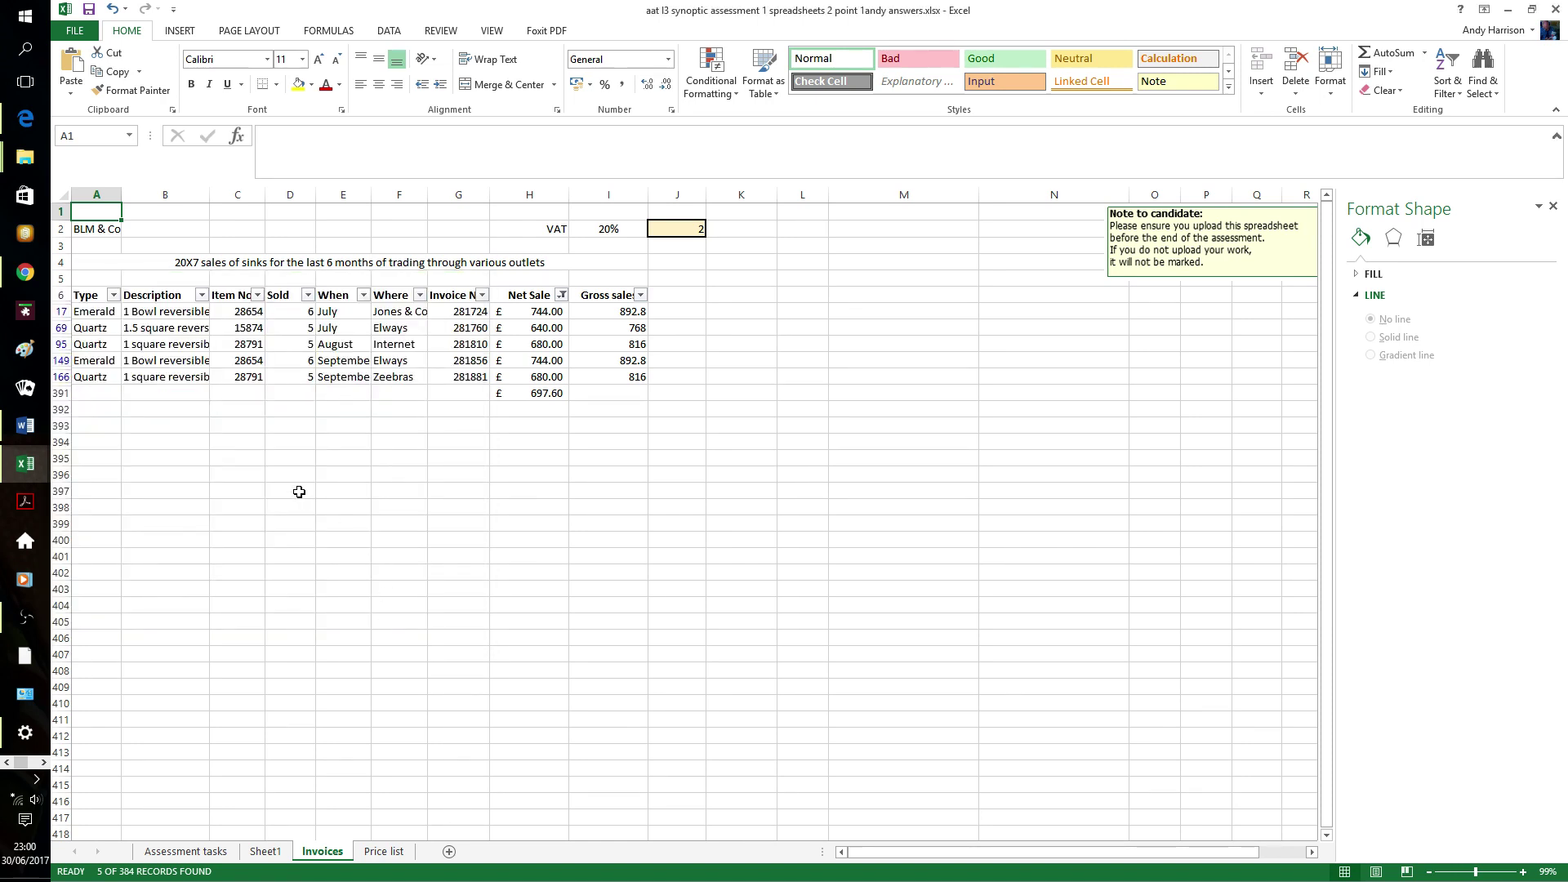
- Enter =NOW() in A1 to show the current date and time, 30/06/2017 23:00
text(=)
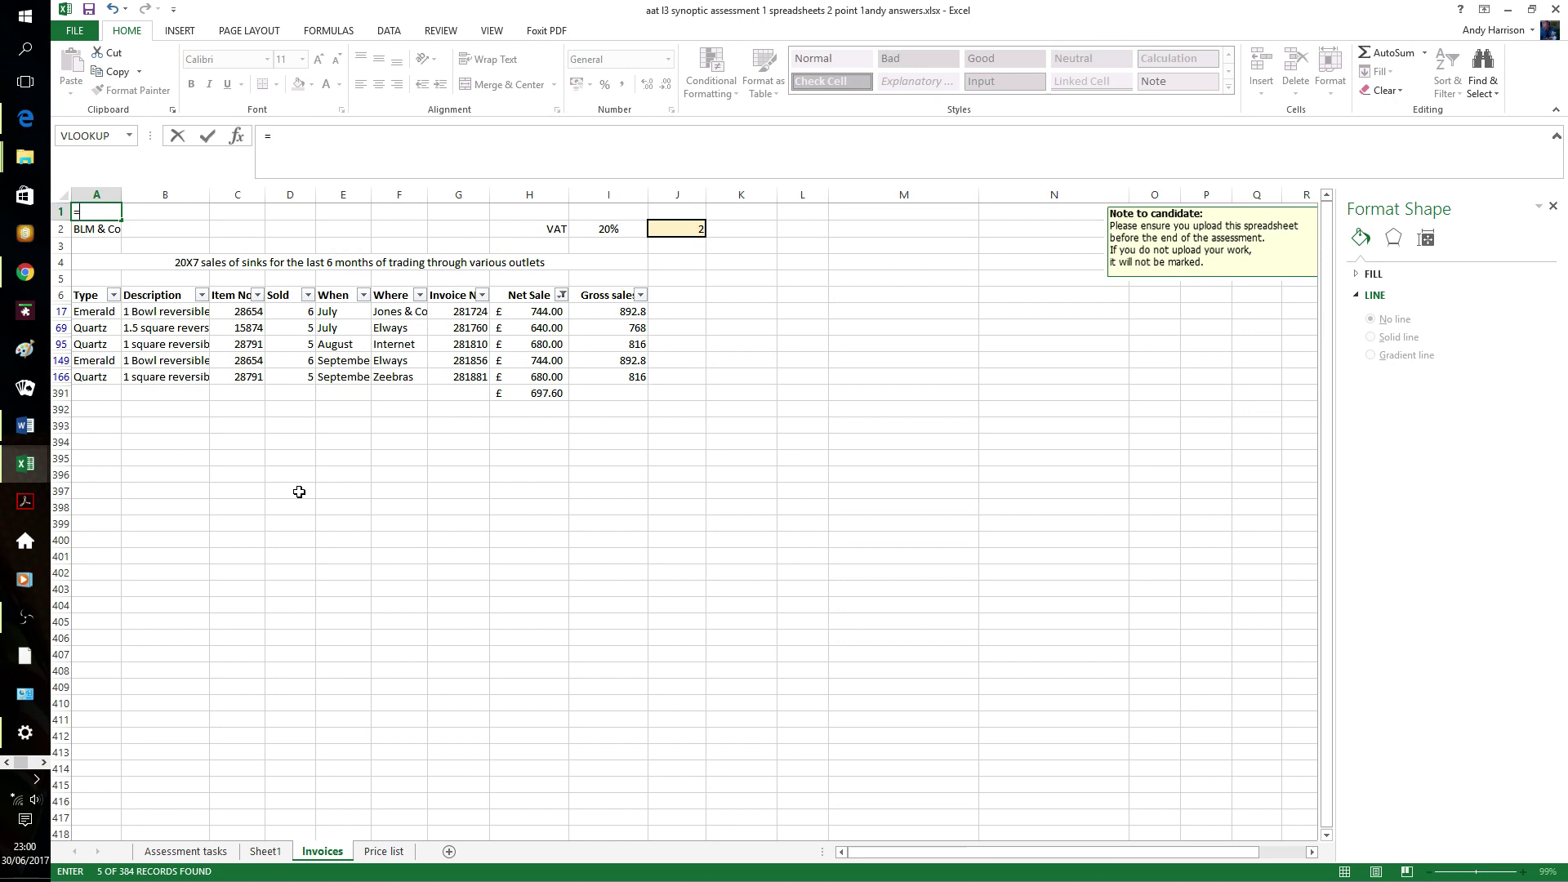
text(now())
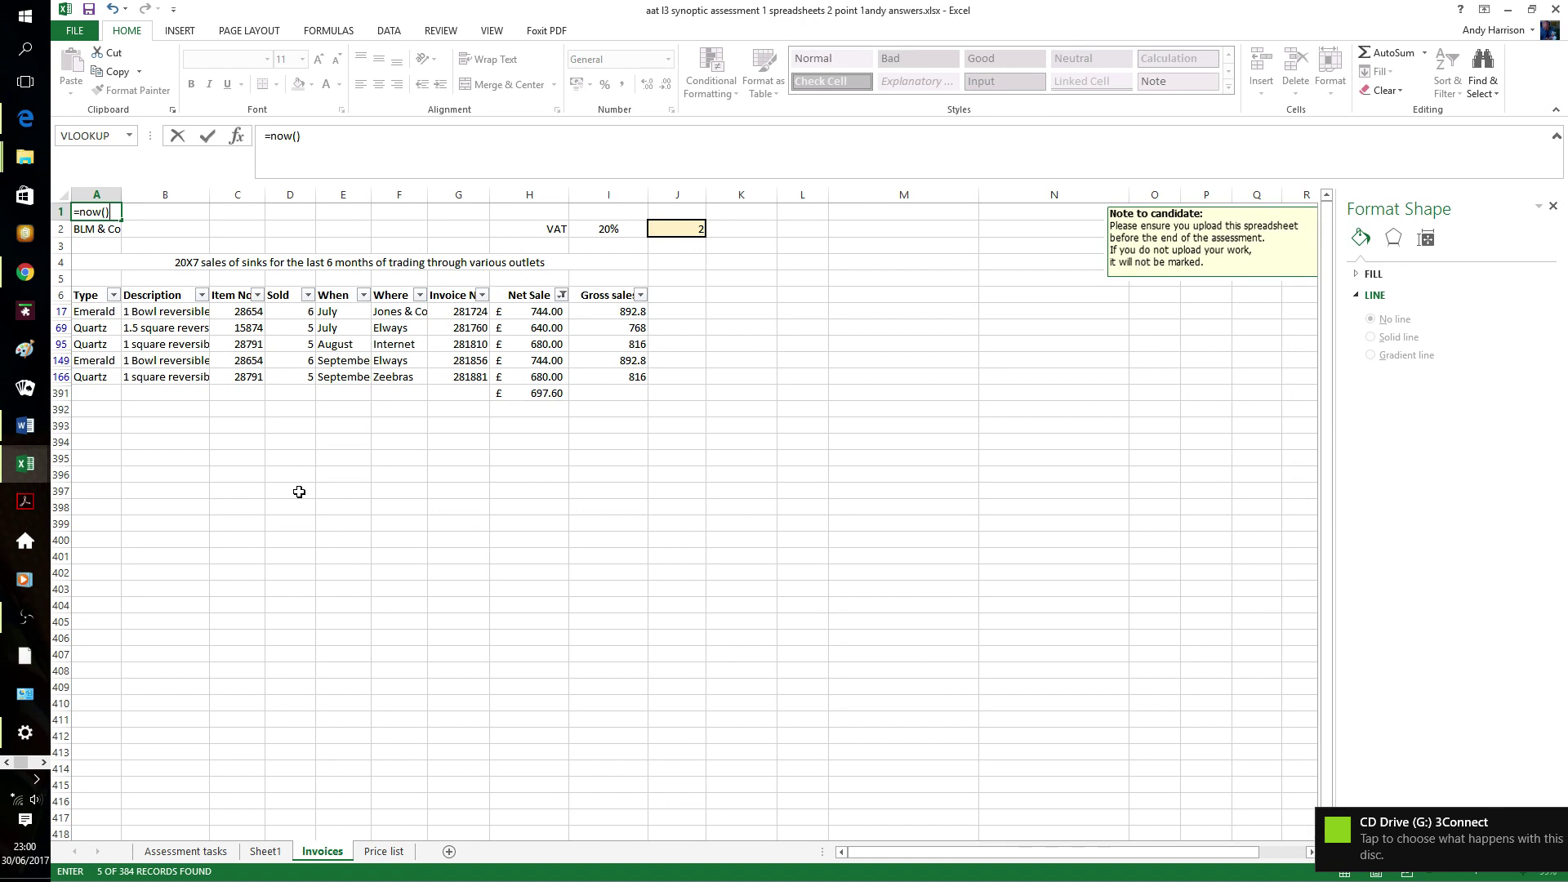
key(Return)
click(491, 33)
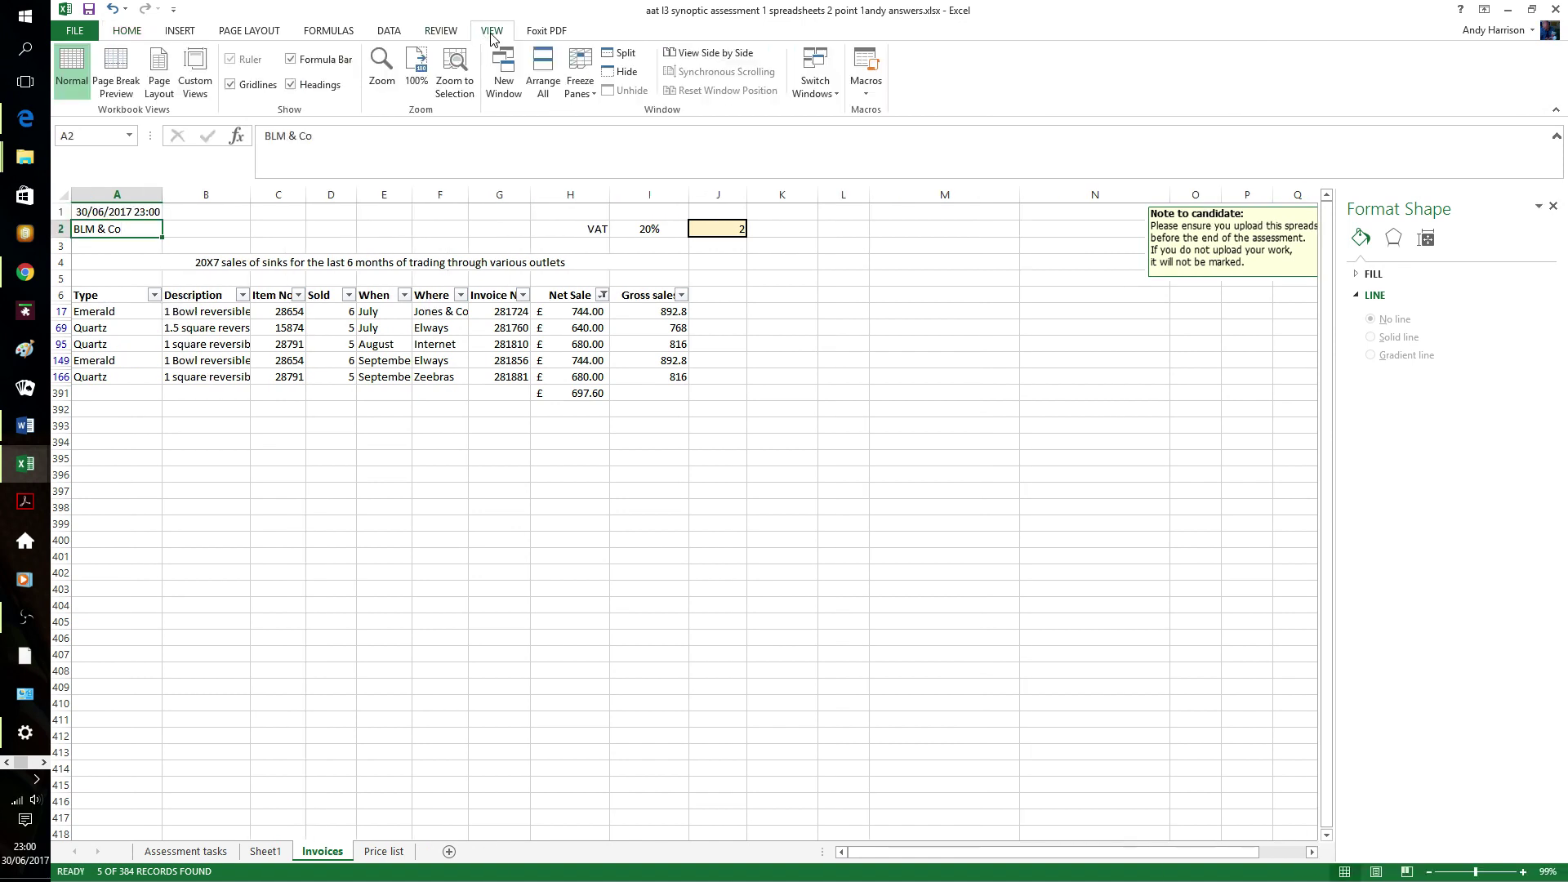
- Turn on Show Formulas for the Invoices sheet and open the File backstage Info page
click(391, 33)
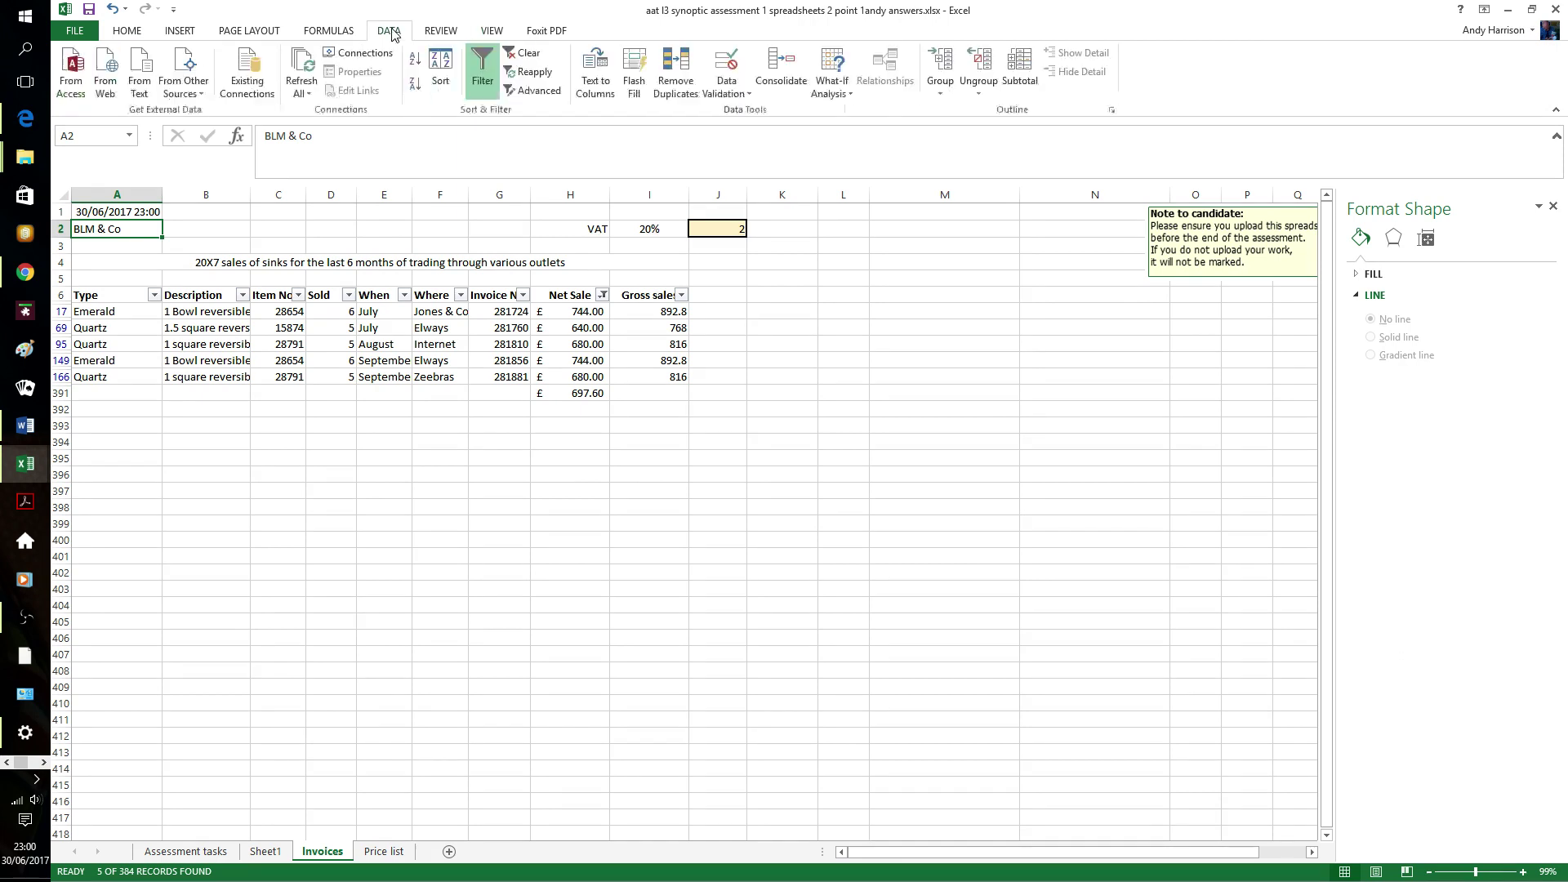
click(343, 32)
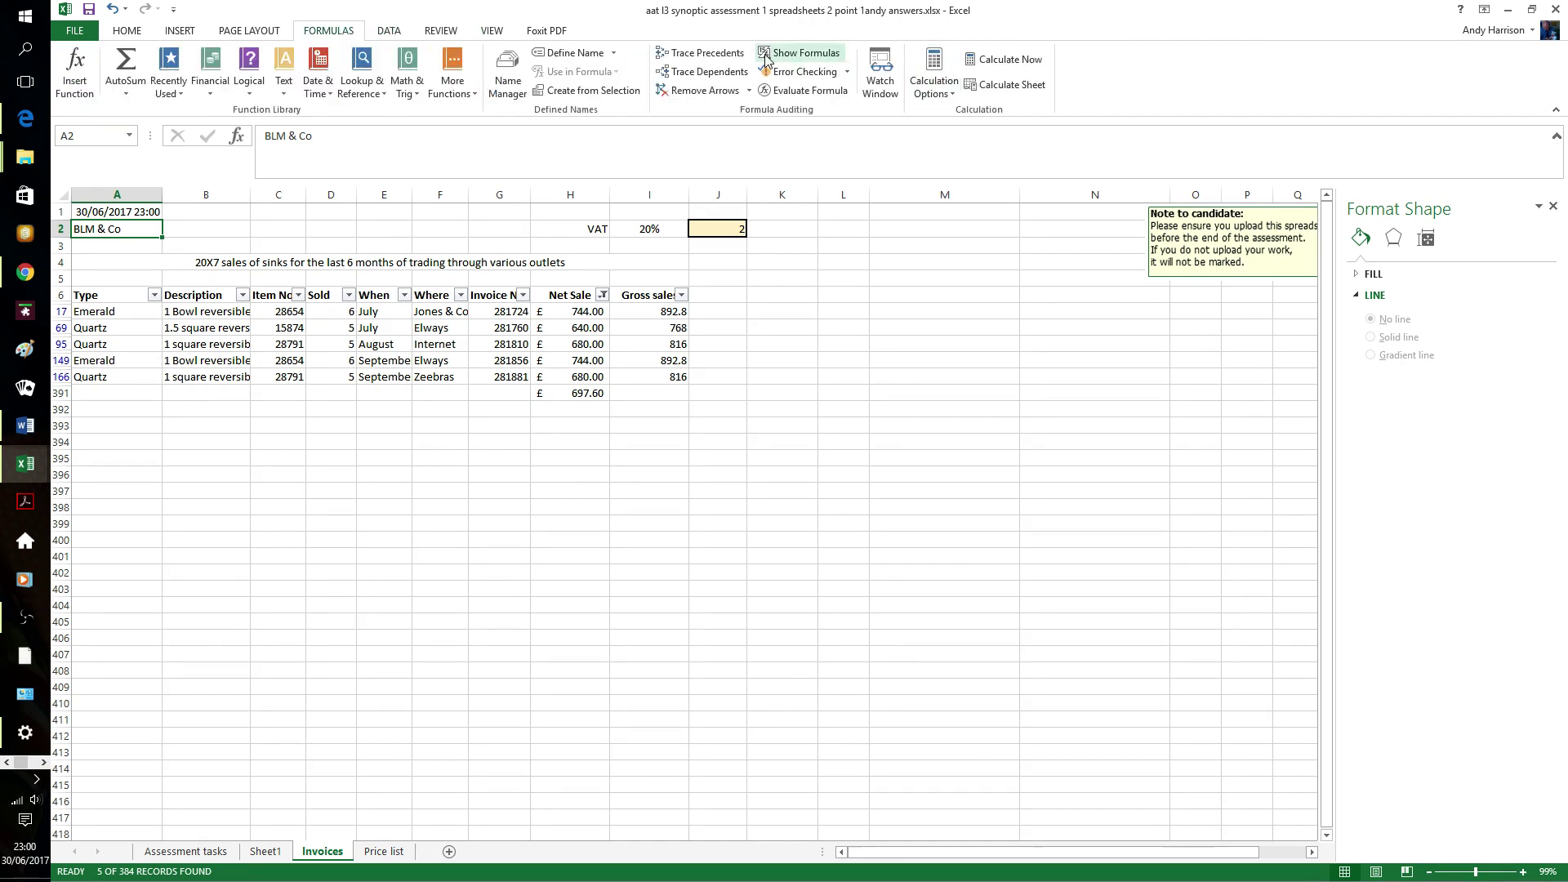
click(803, 54)
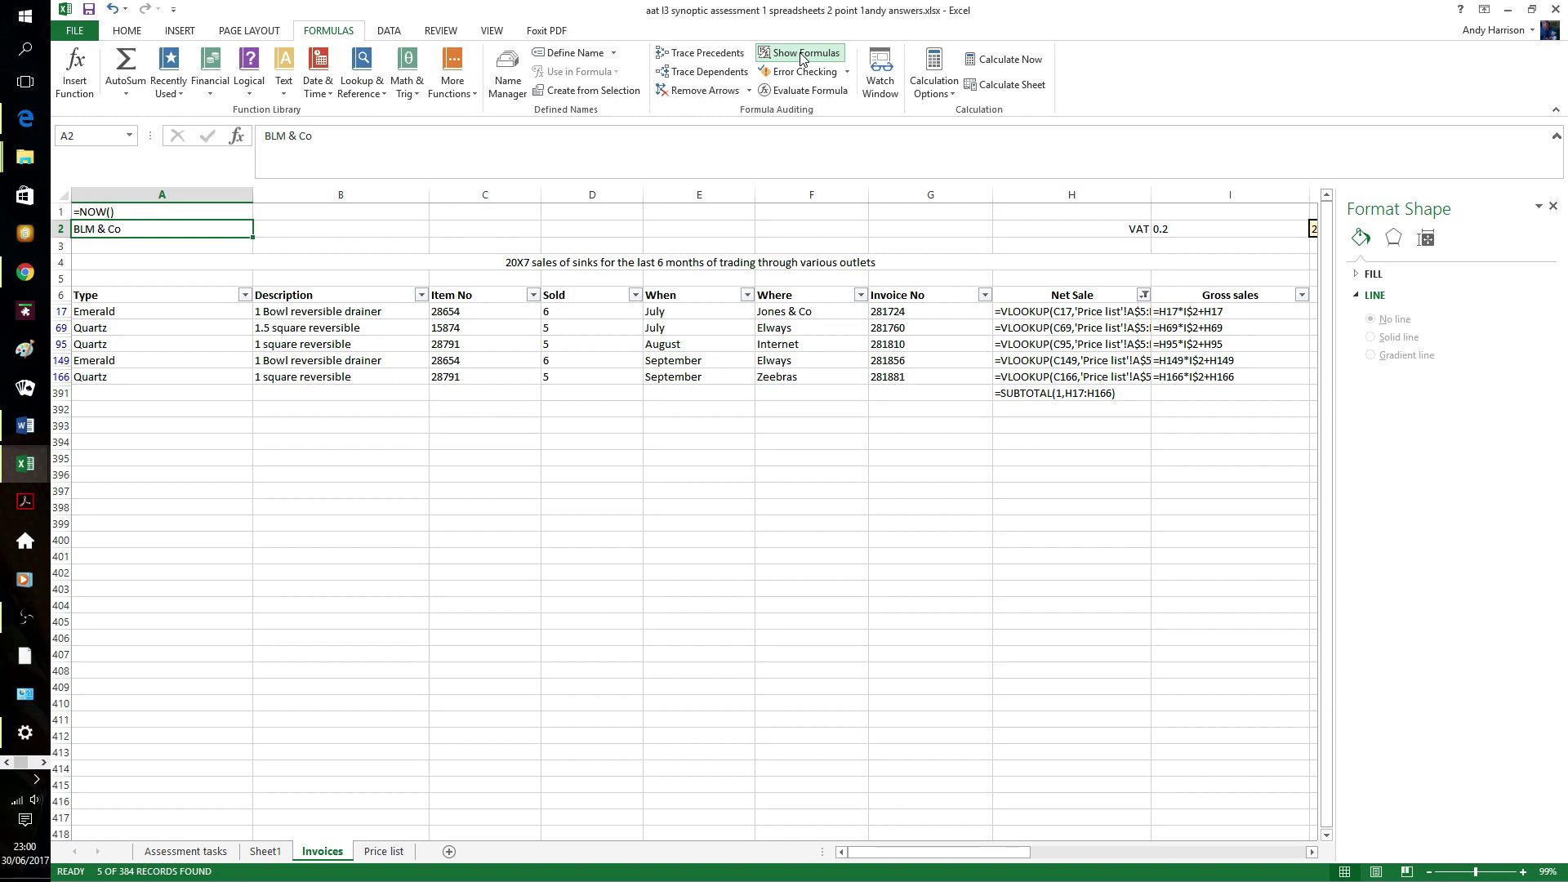
click(78, 31)
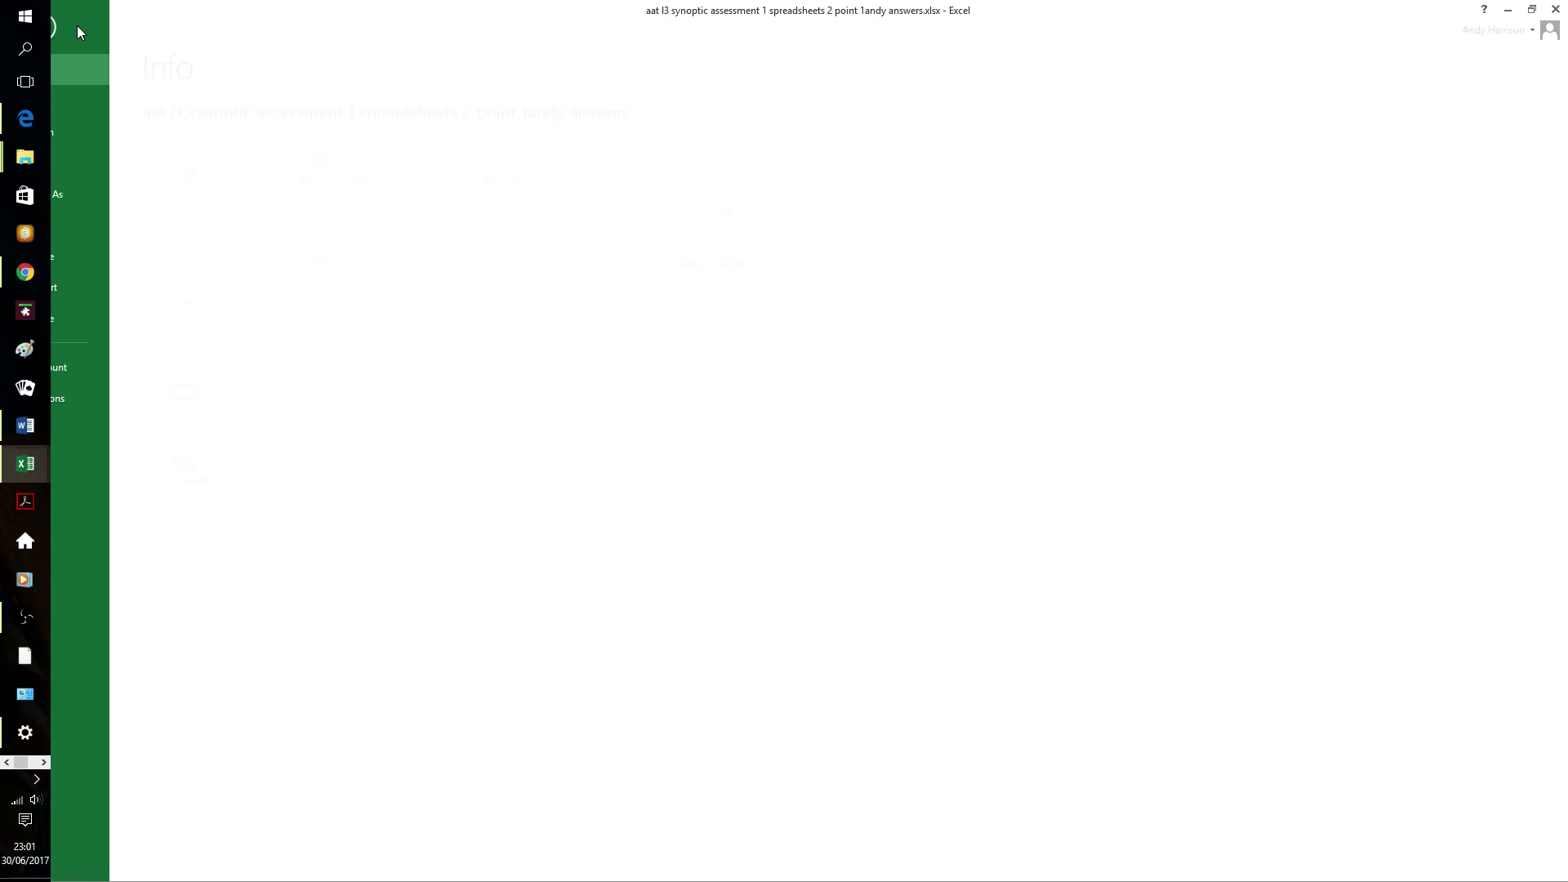
- Set printing to landscape with all columns fit on one page, then return to the sheet
click(95, 229)
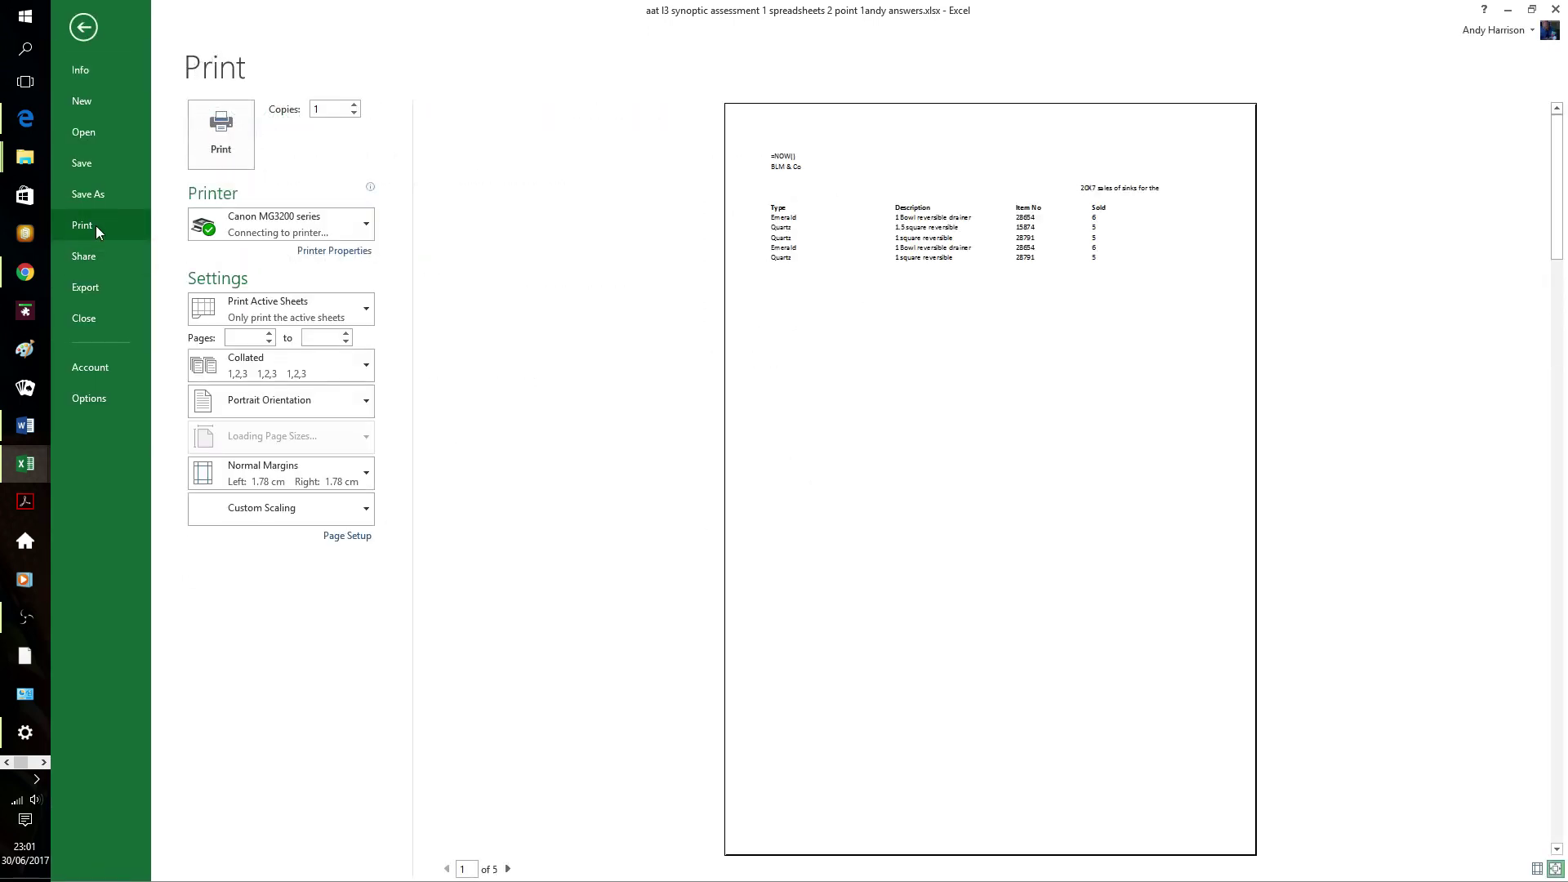
click(361, 402)
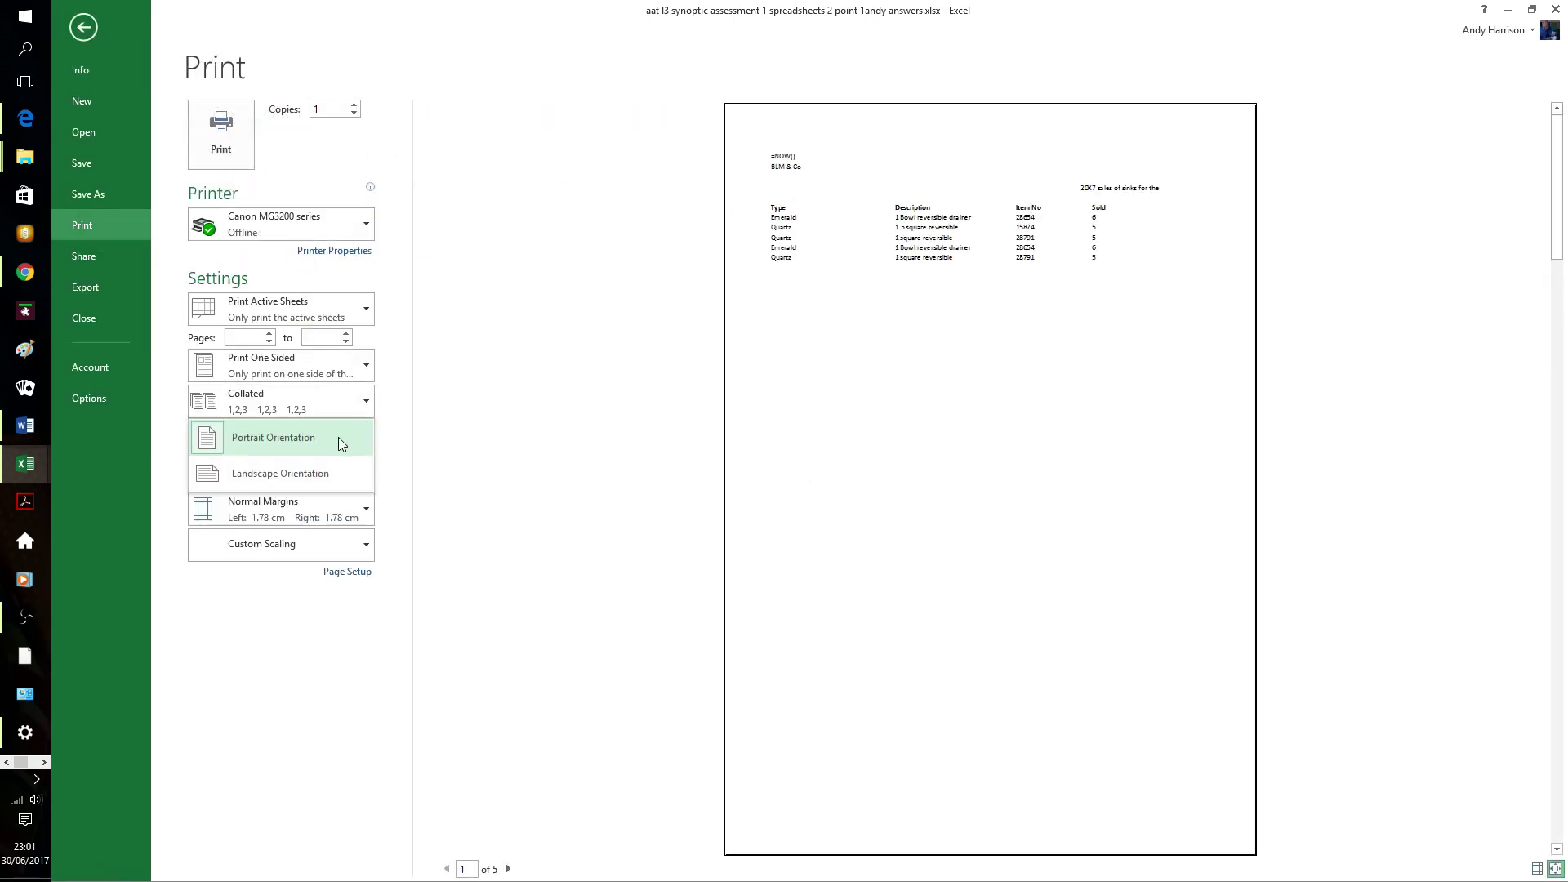
click(319, 477)
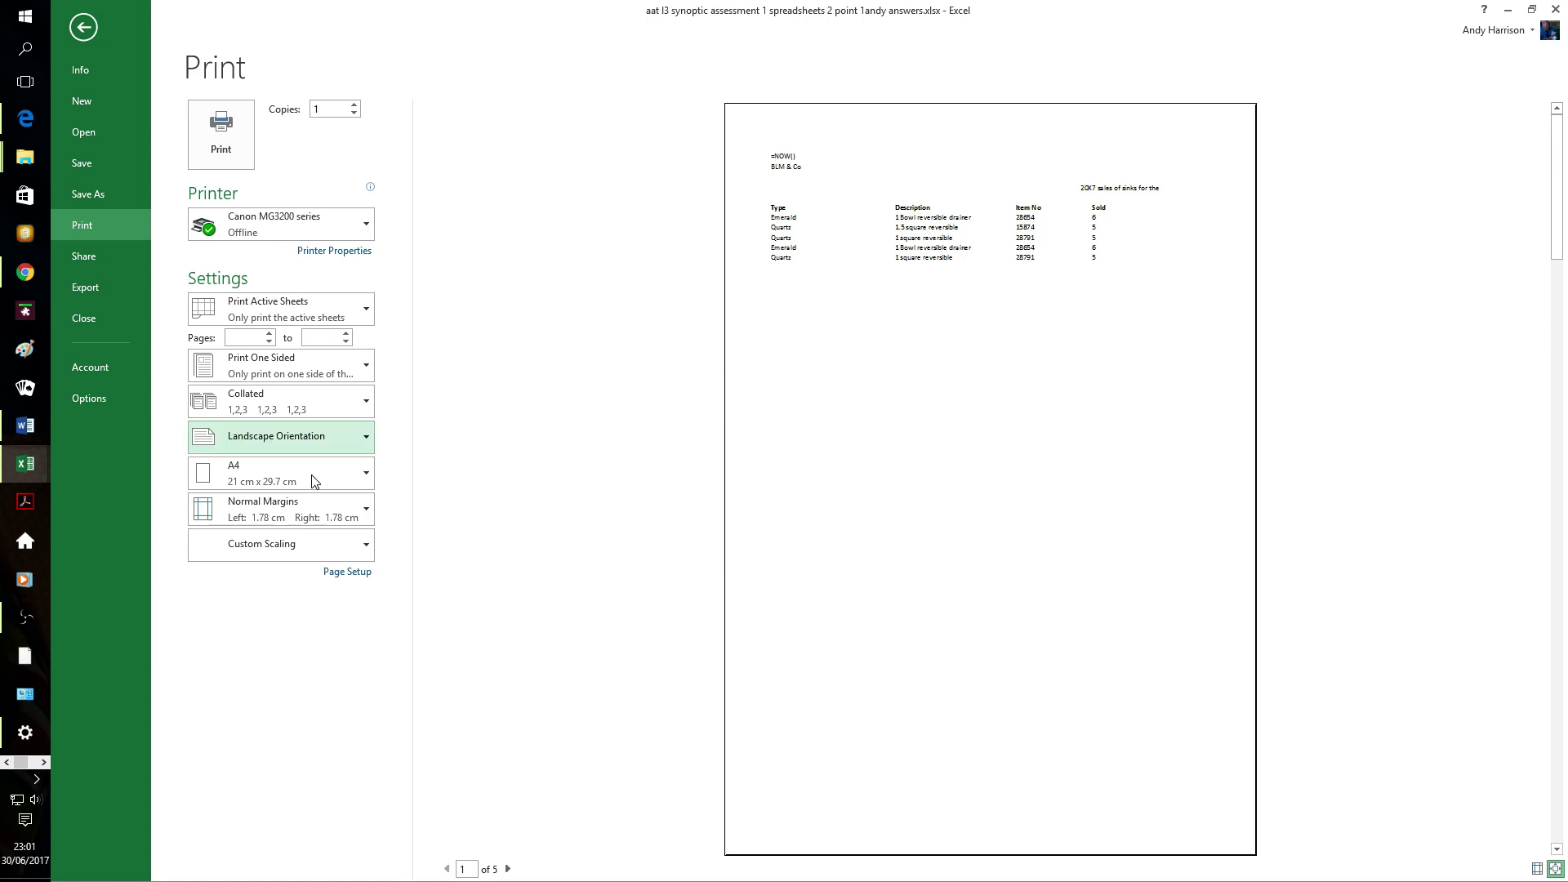
click(366, 547)
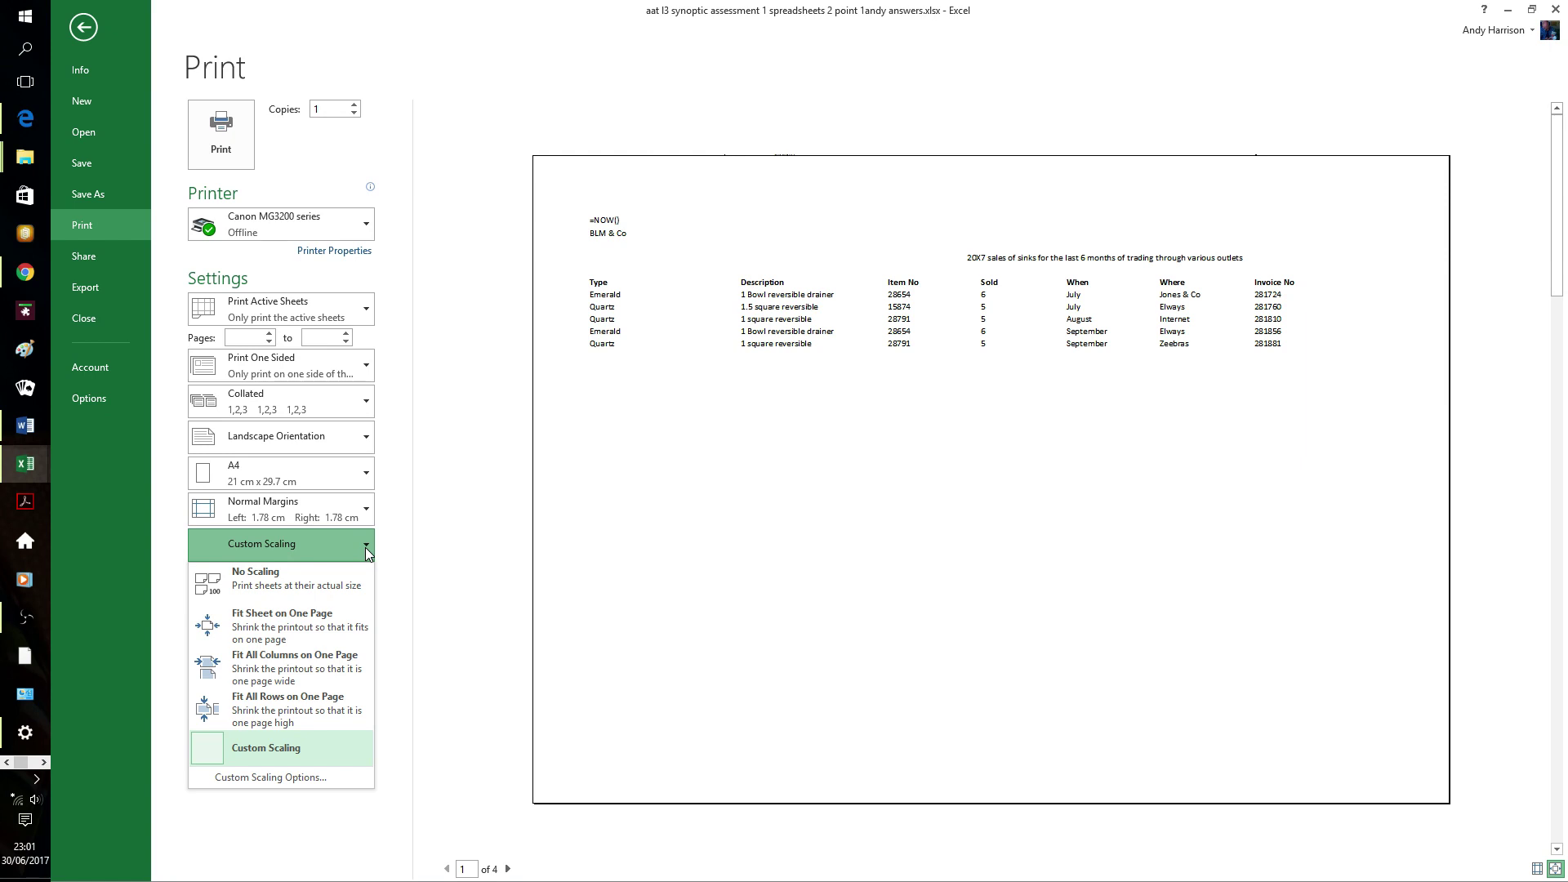
click(335, 626)
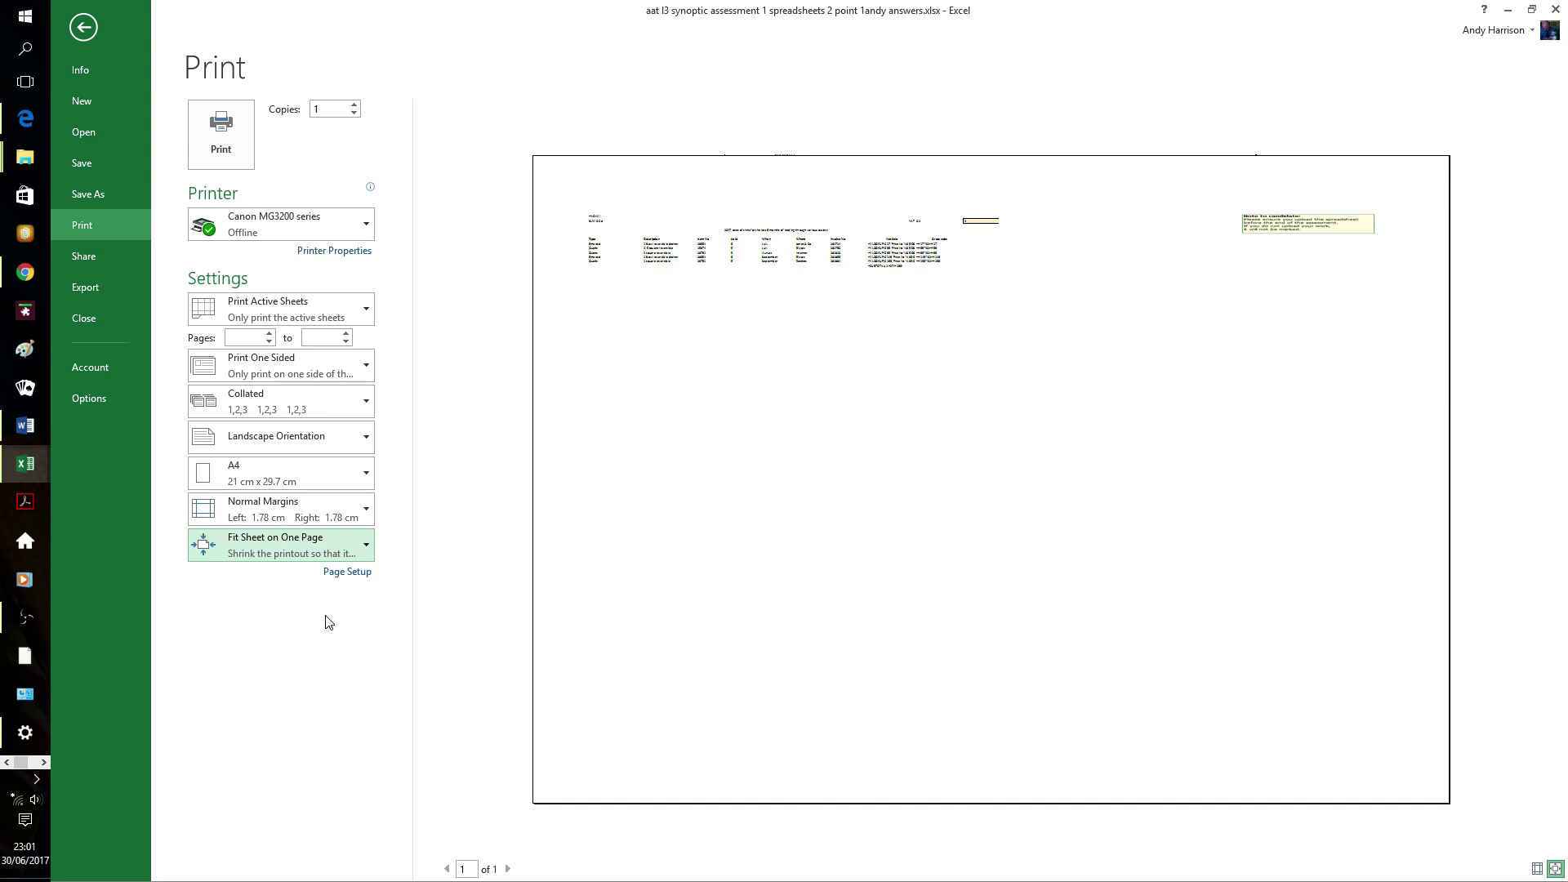
click(367, 546)
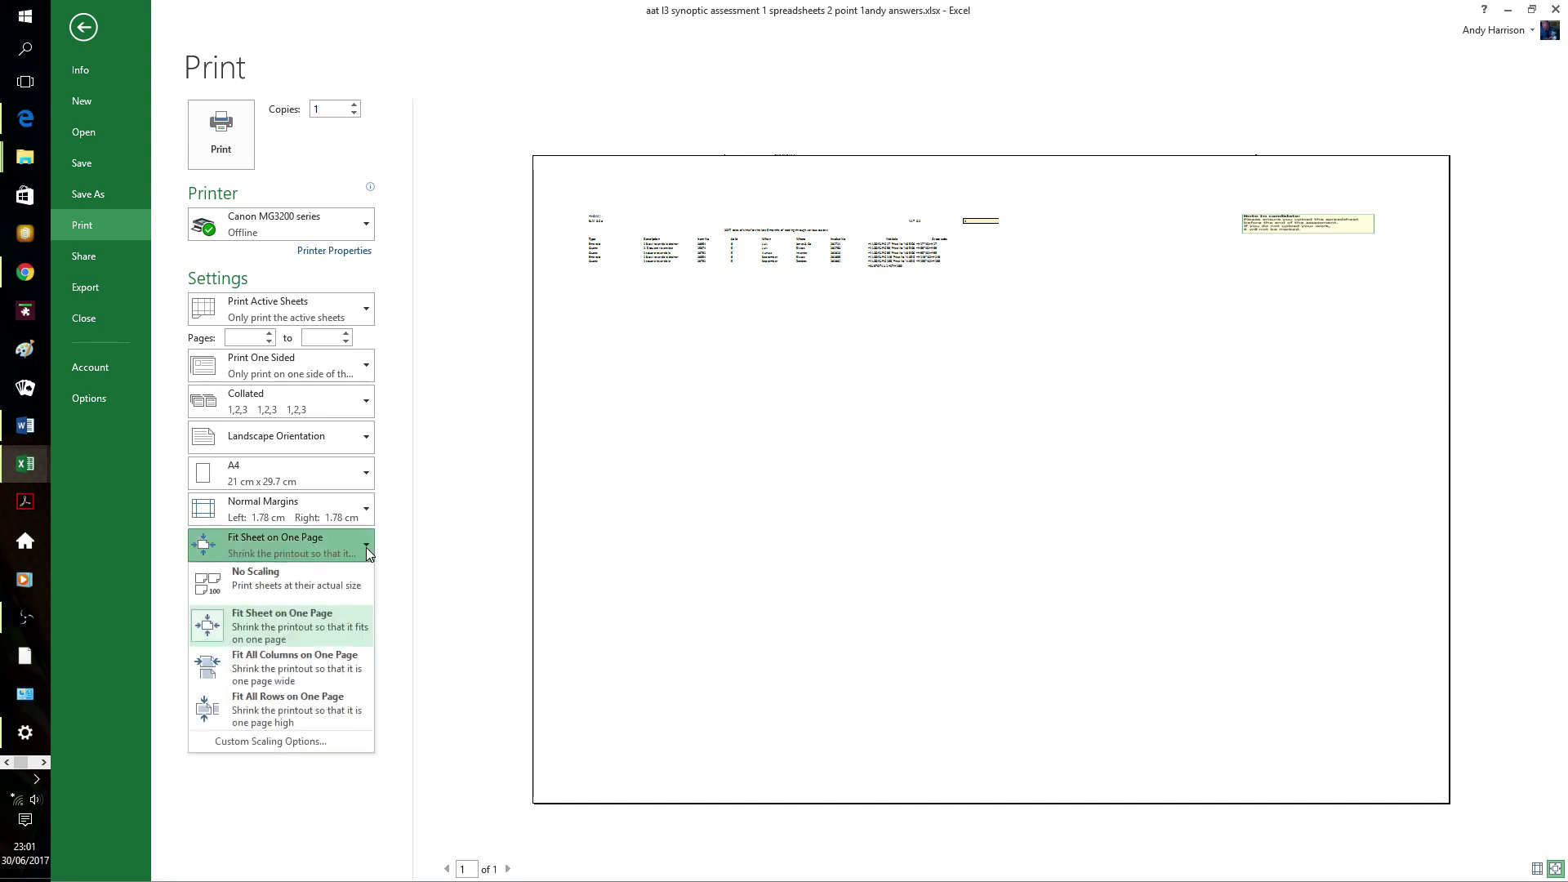
click(295, 678)
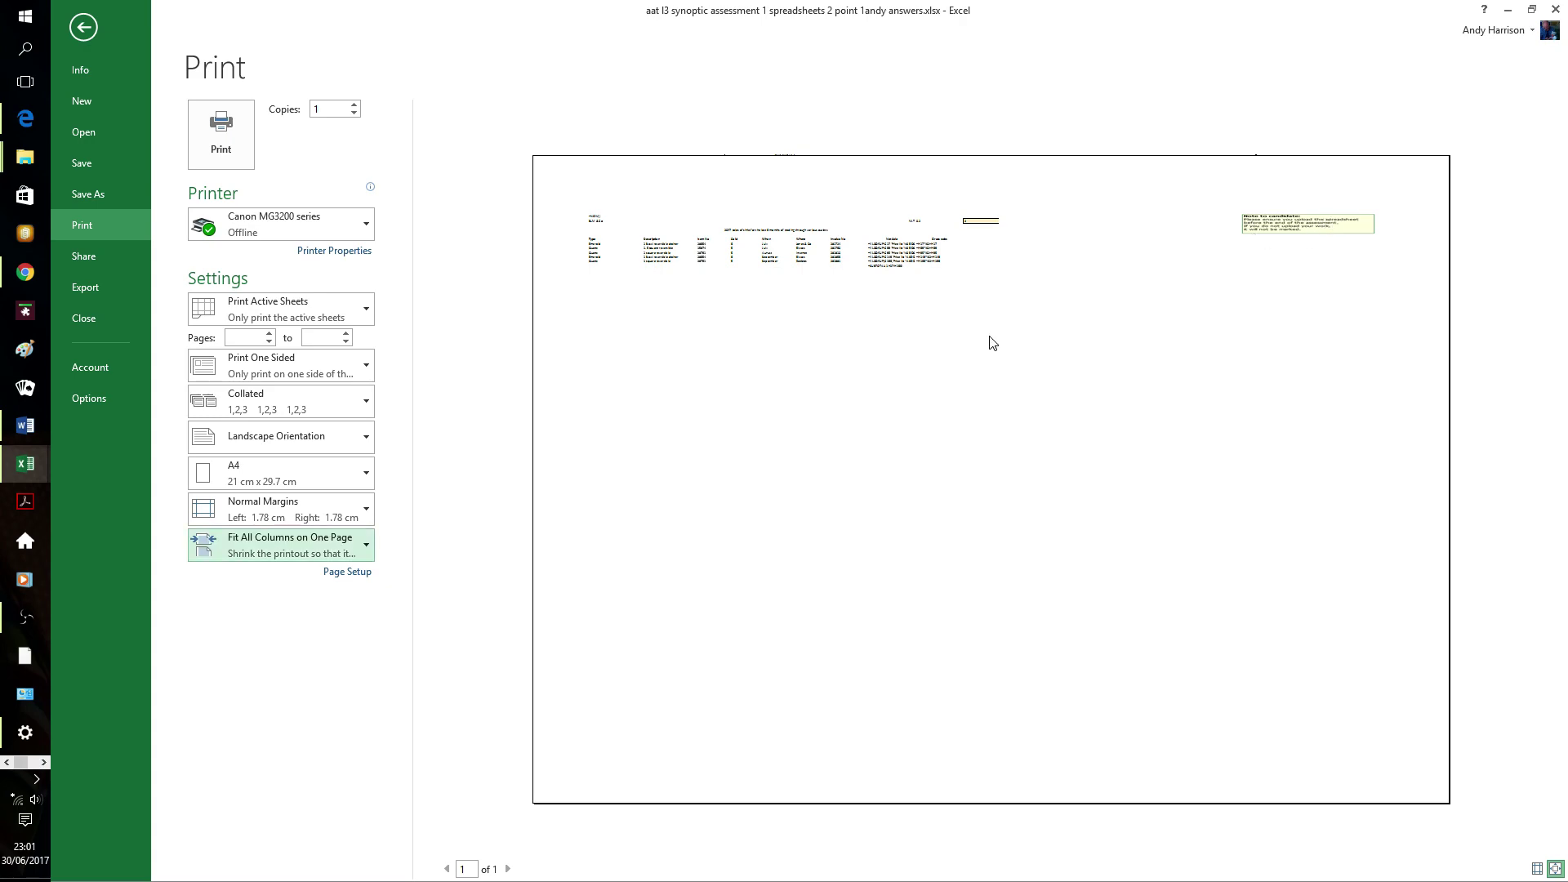
click(89, 31)
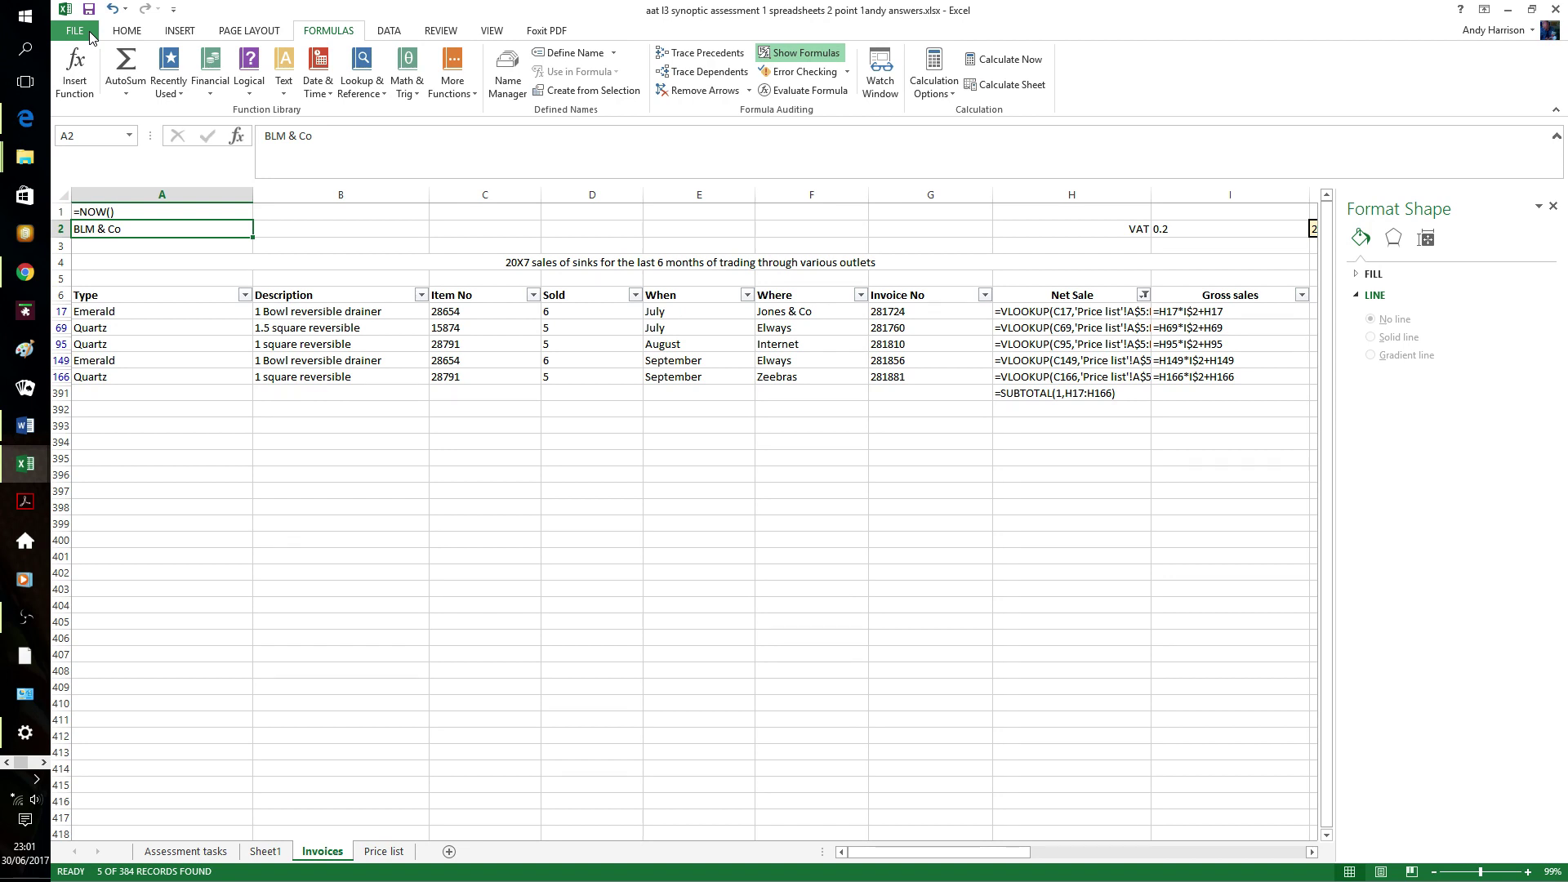
- Turn off Show Formulas, then select the Price list table A4:D12
click(822, 54)
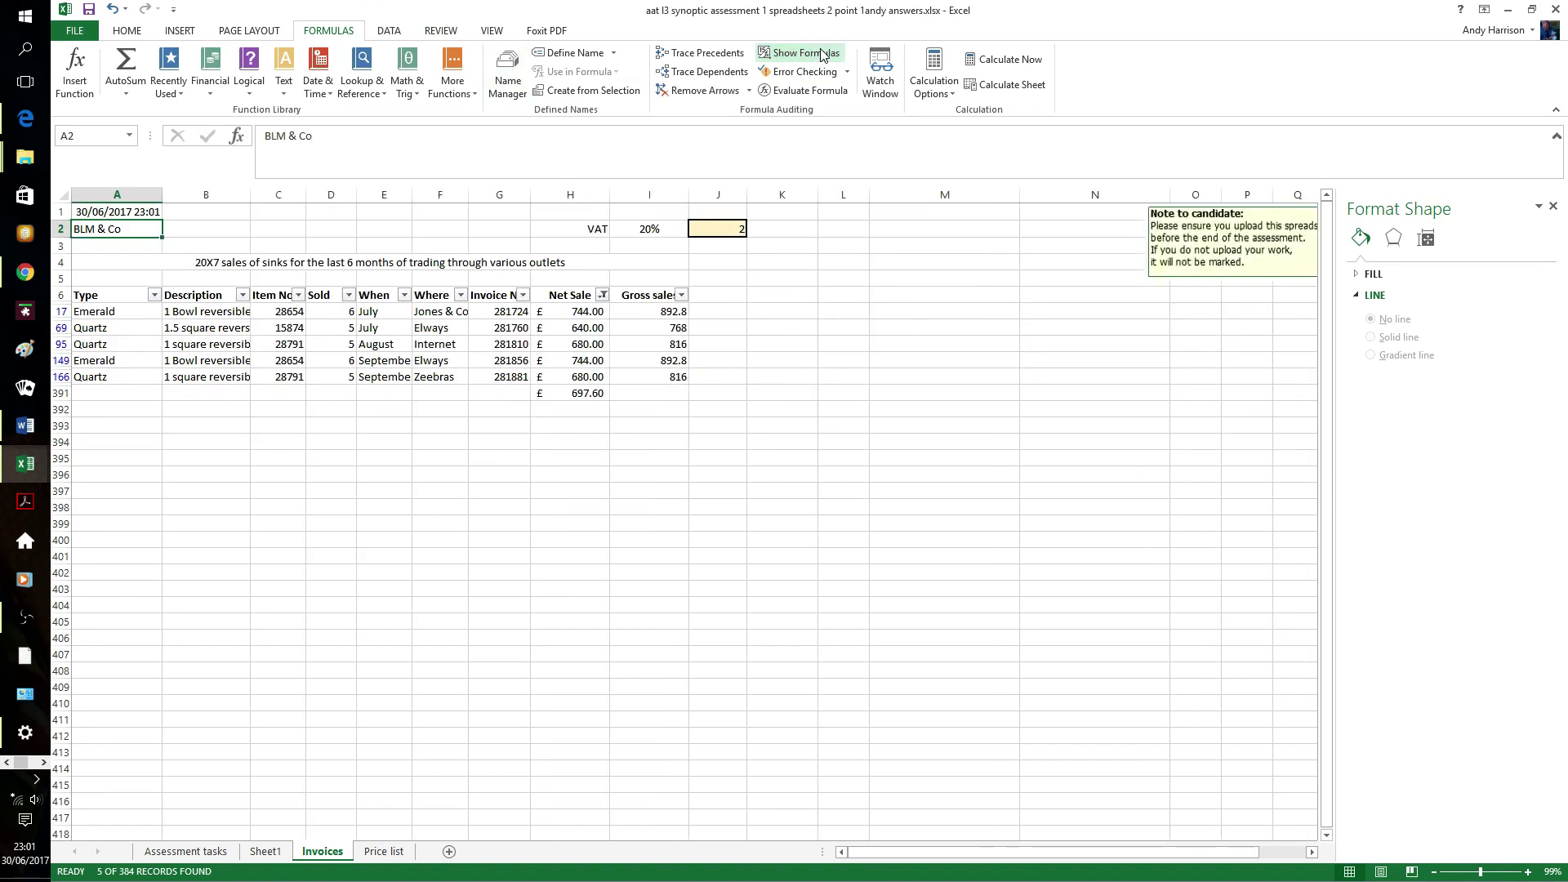
click(374, 852)
click(500, 331)
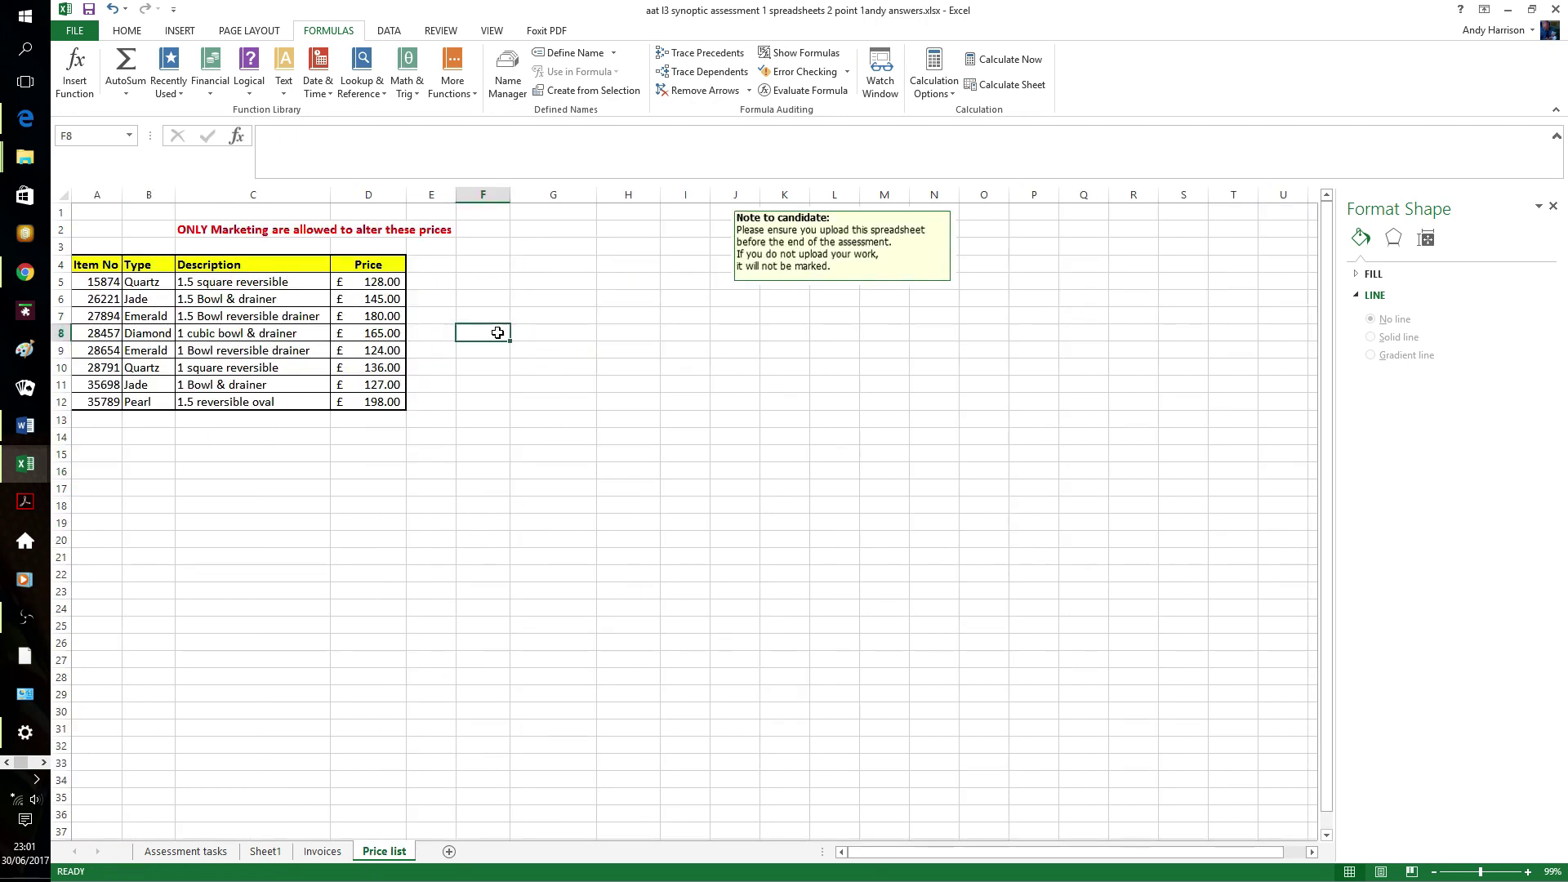
click(98, 263)
drag(98, 262, 360, 394)
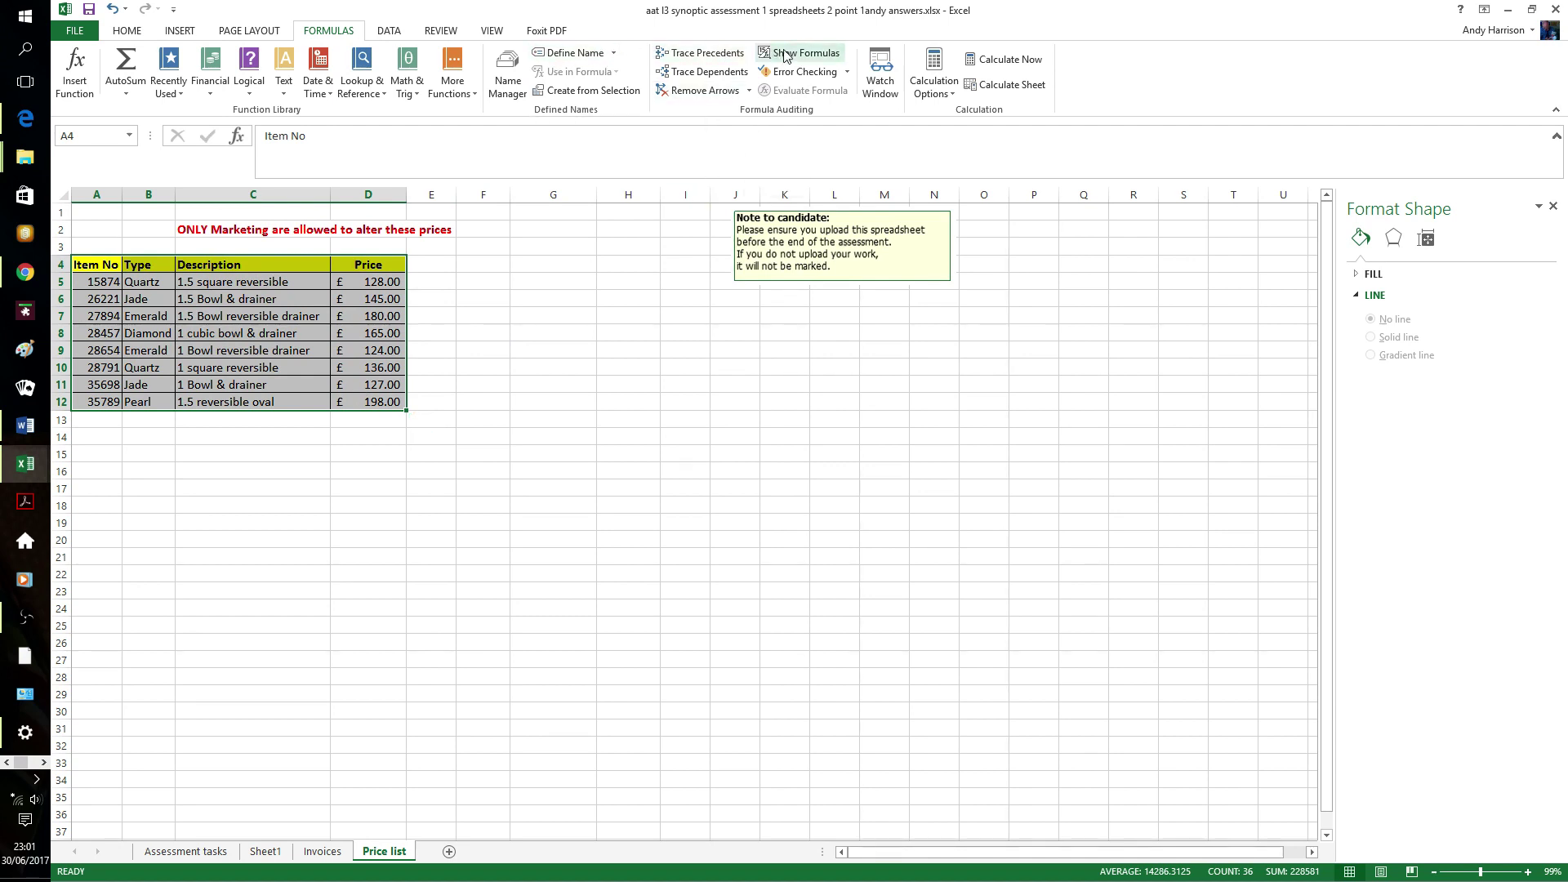
- Protect the Price list sheet with a password, confirming it in the second prompt
click(399, 33)
click(441, 32)
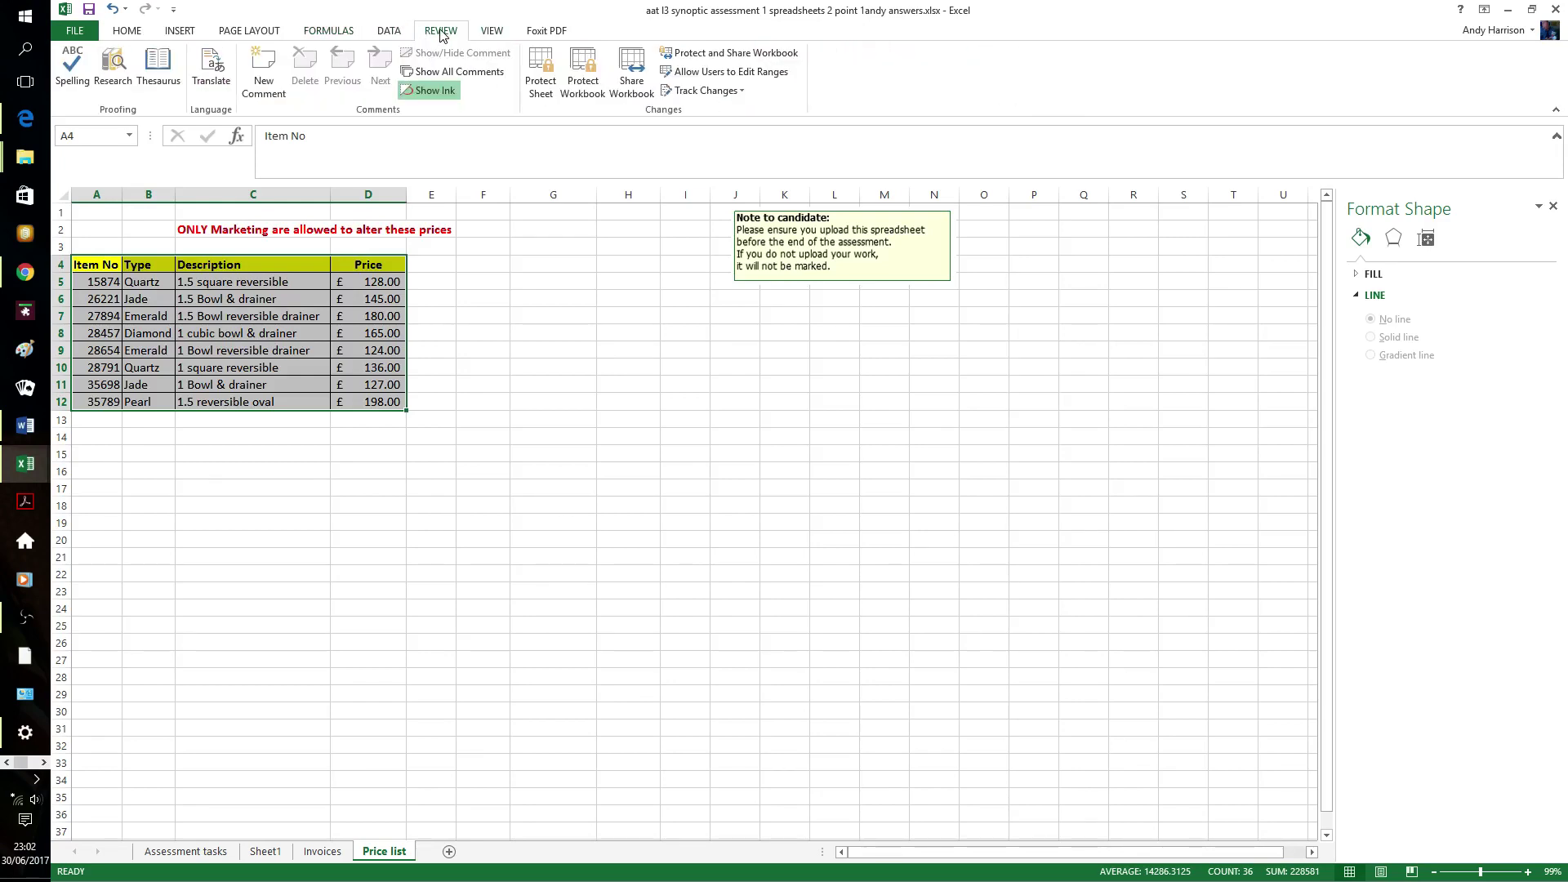
click(541, 77)
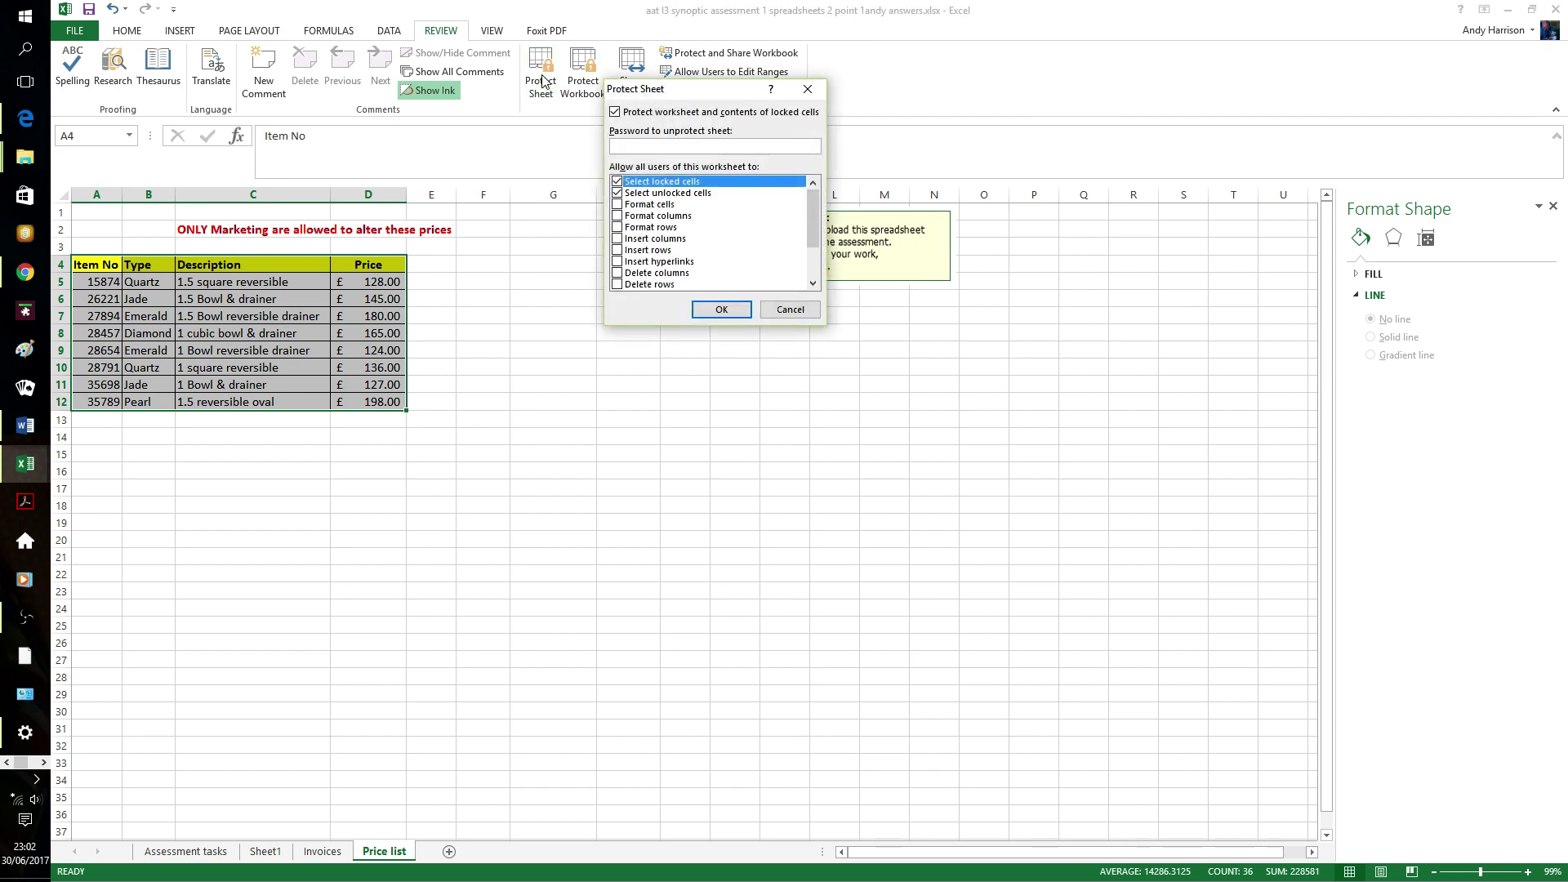
text(ab)
click(722, 310)
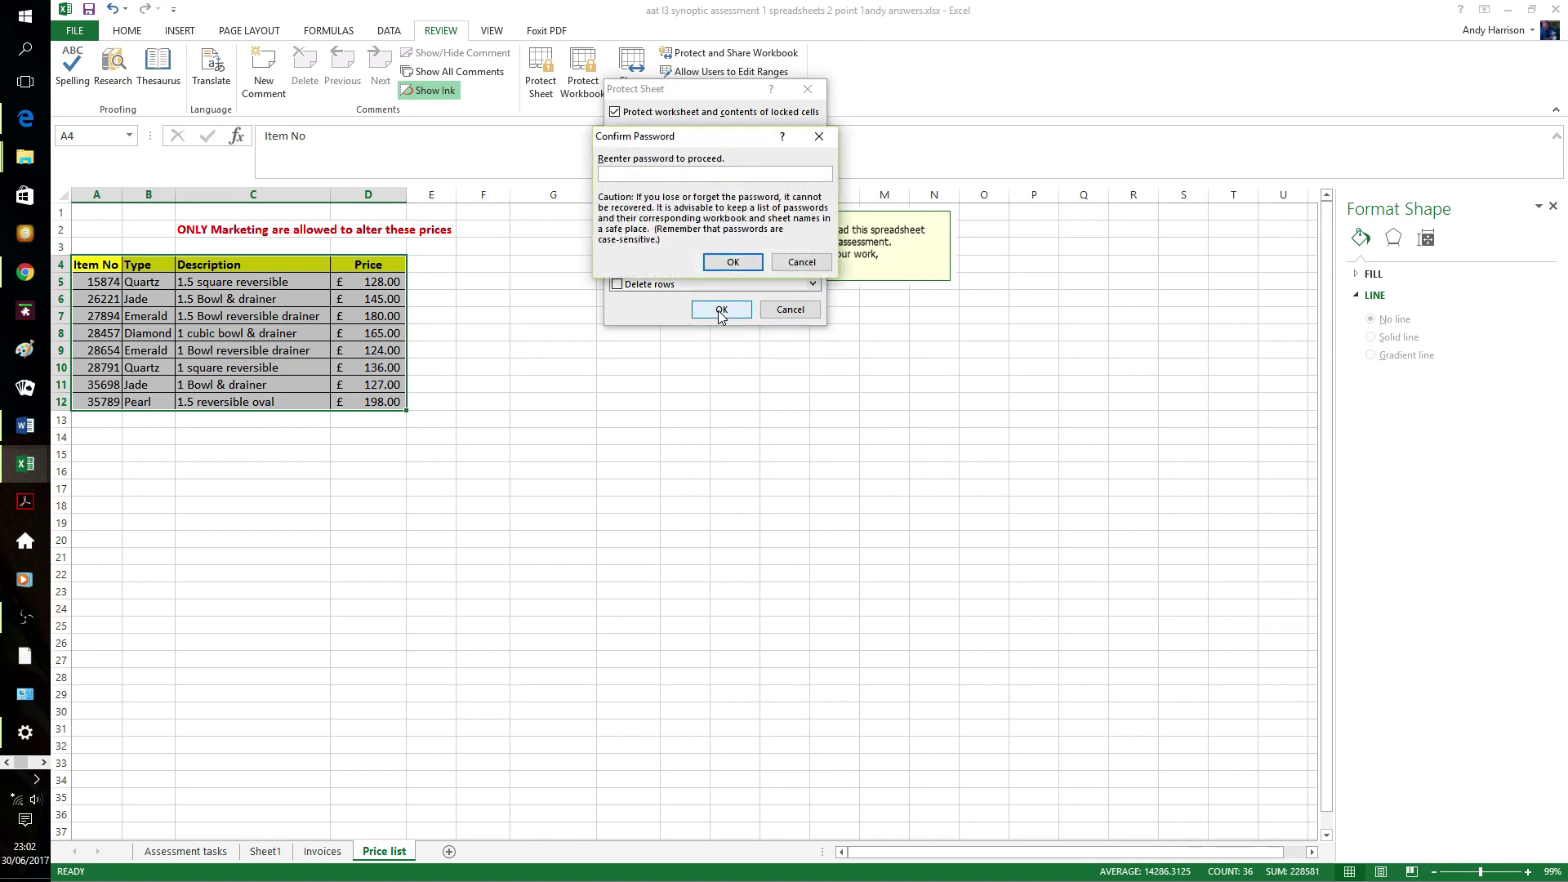
text(abcd)
click(733, 261)
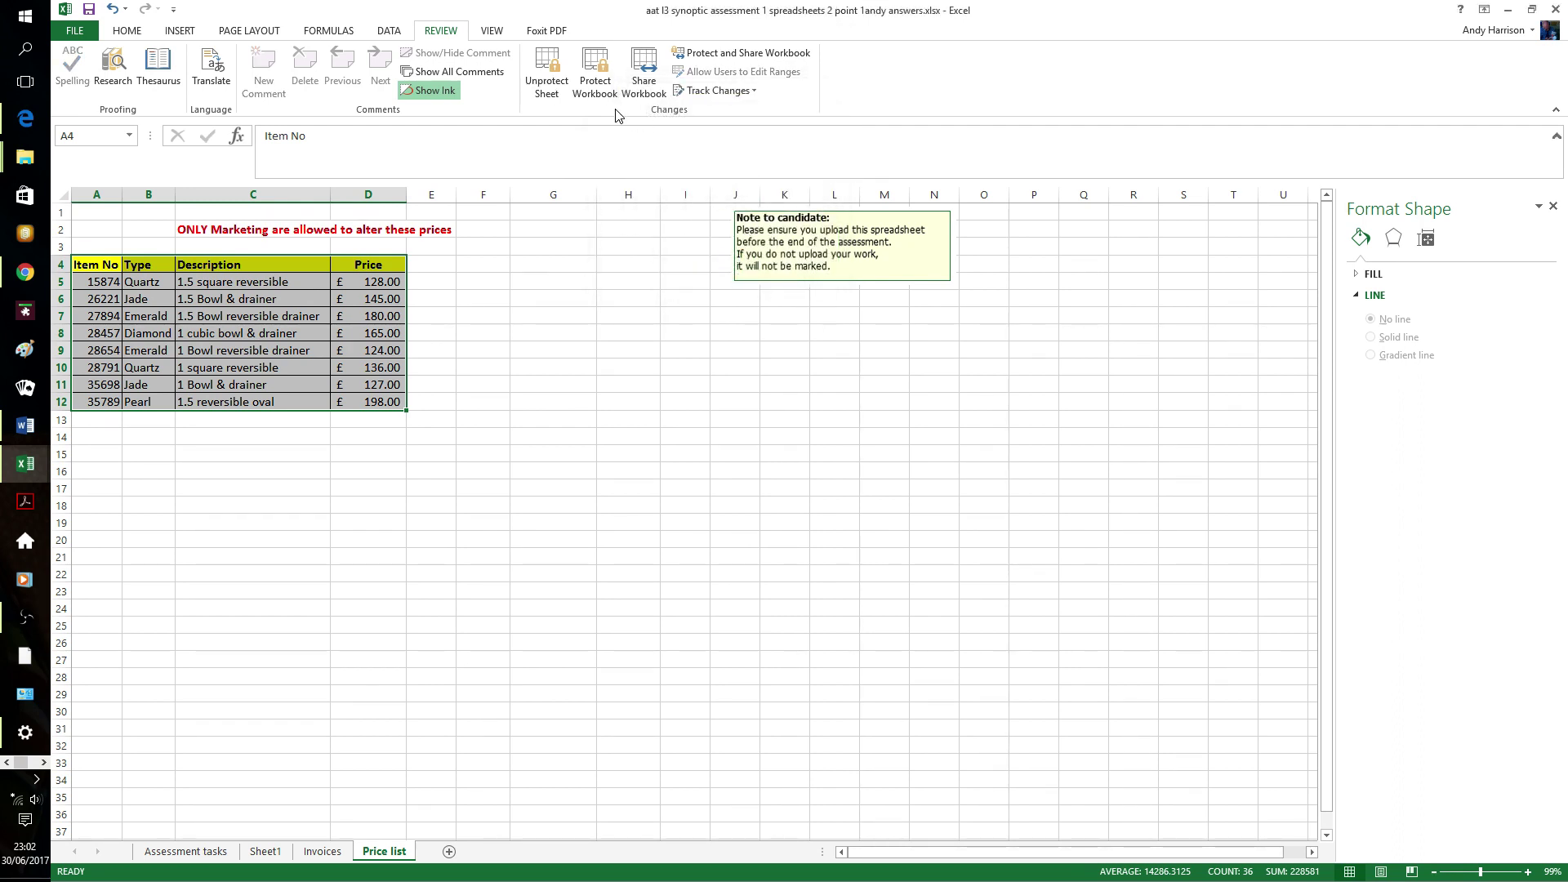
- Unprotect the Price list sheet by entering its sheet password
click(545, 74)
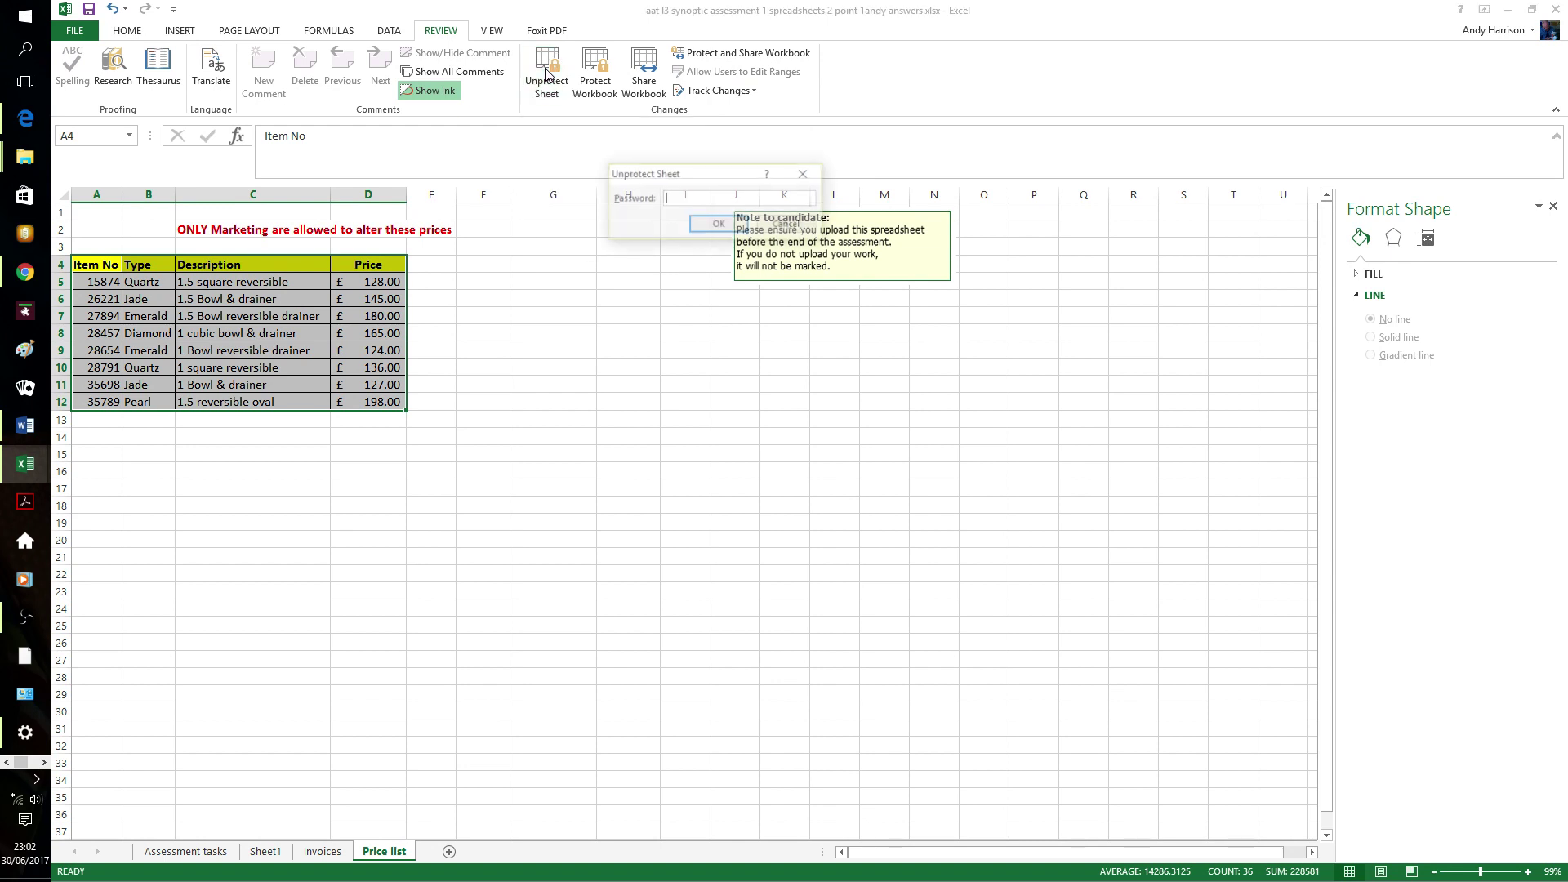
text(1234)
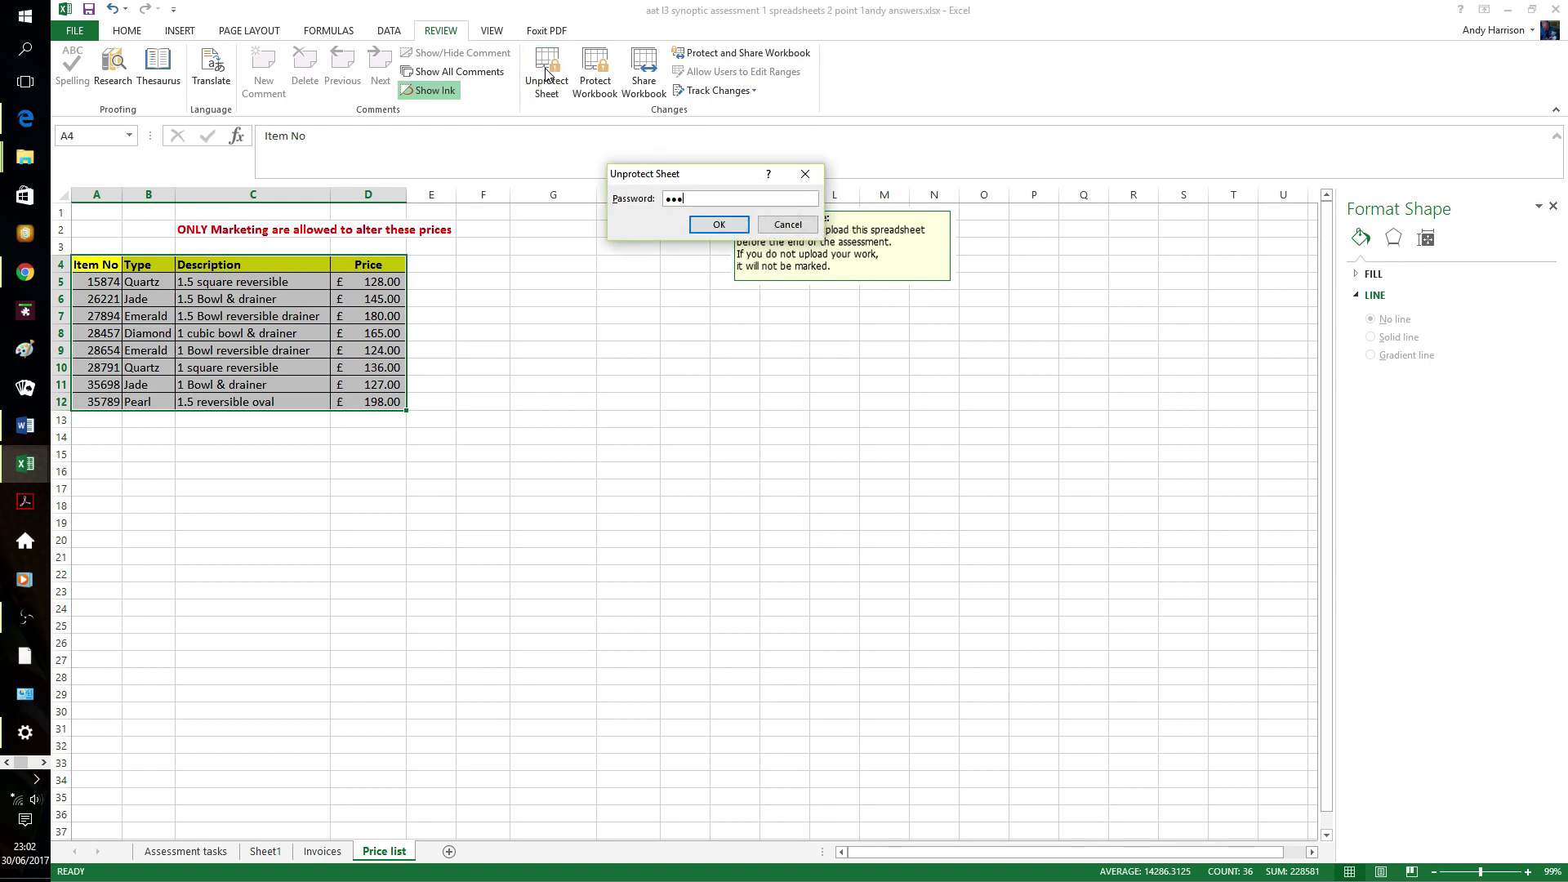
click(718, 224)
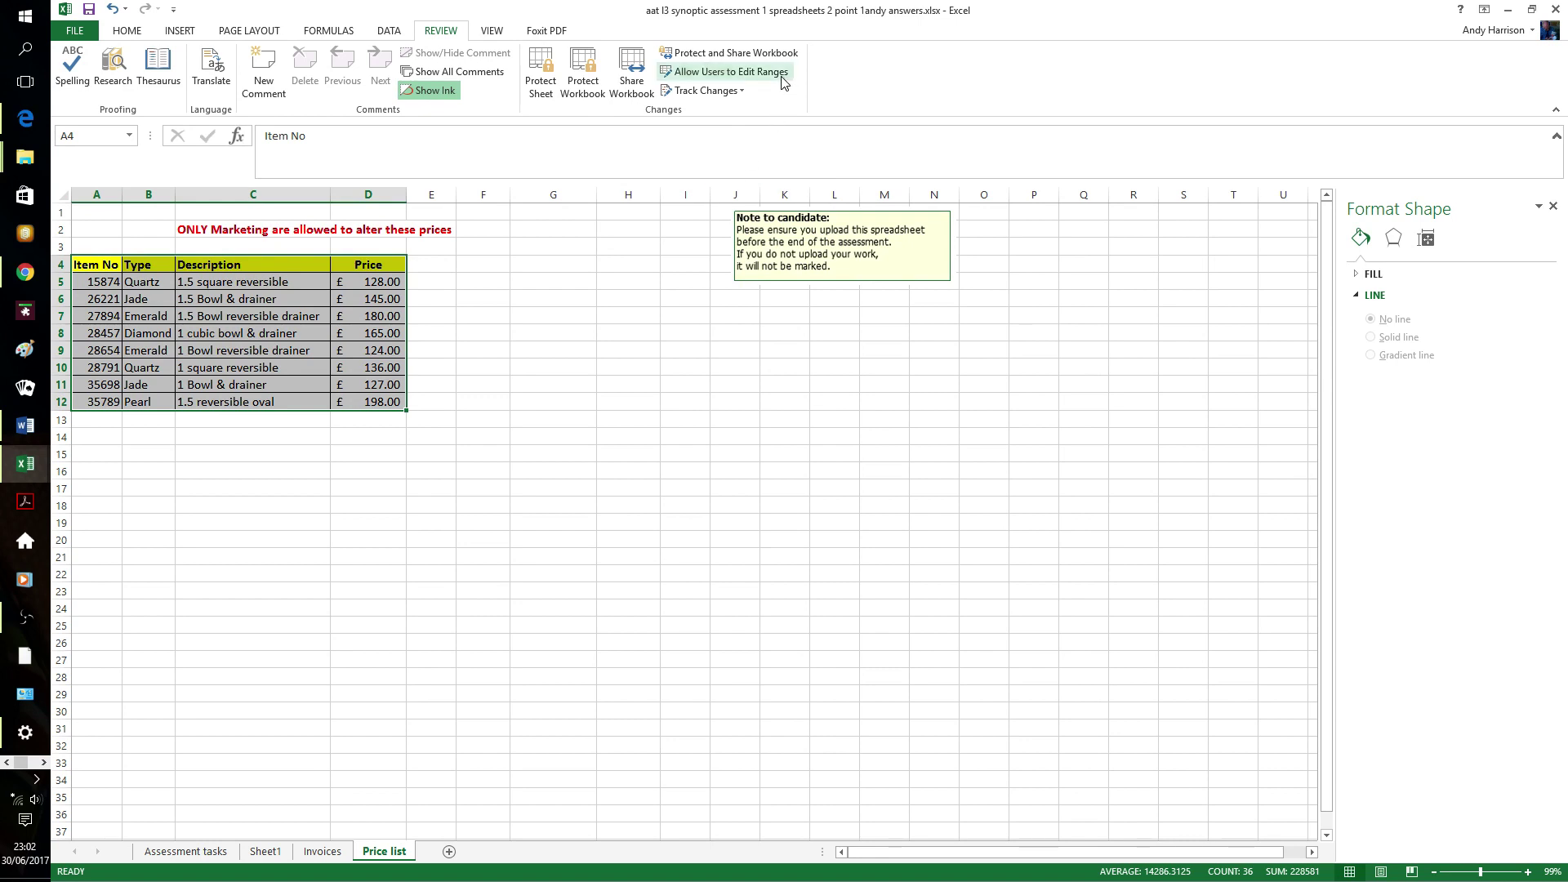
- Create editable range Range1 for $A$4:$D$12 with a range password, then apply it
click(782, 80)
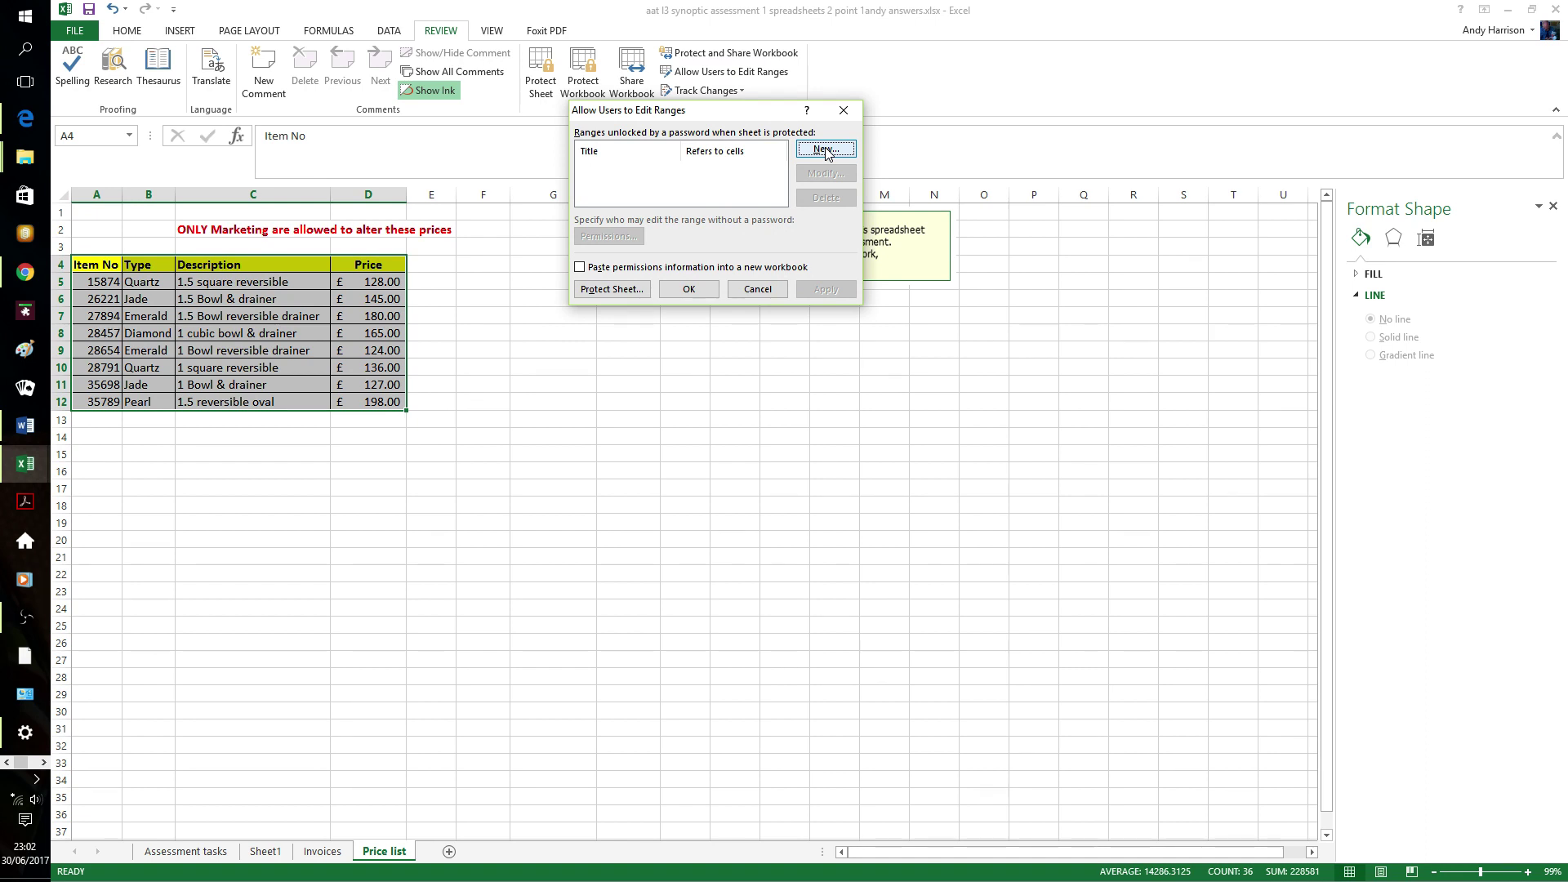
click(825, 149)
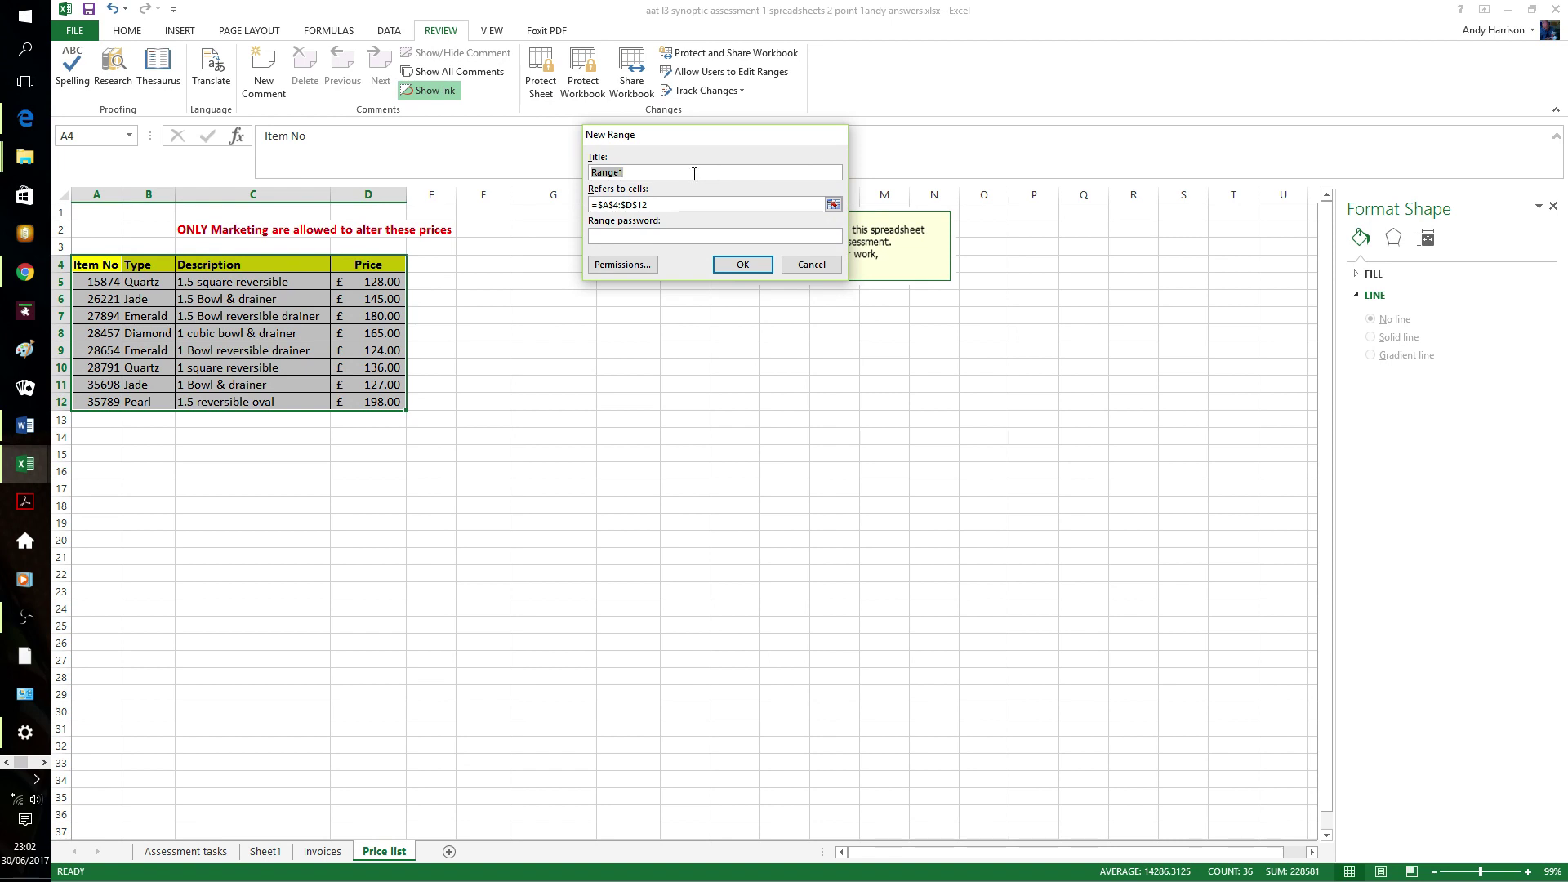
click(655, 235)
text(••)
click(746, 267)
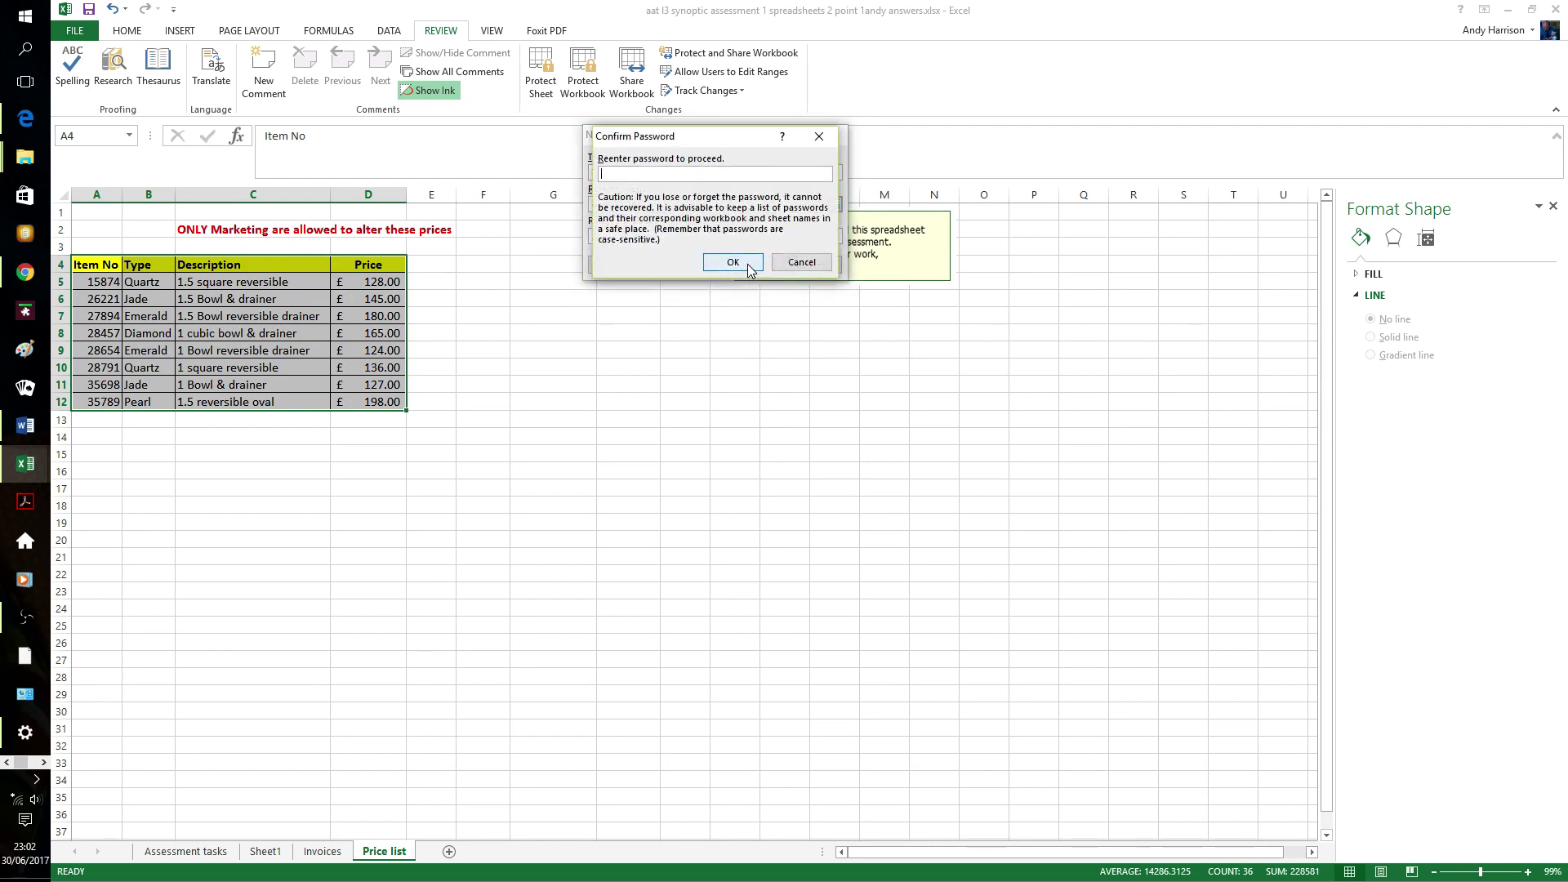
text(••••)
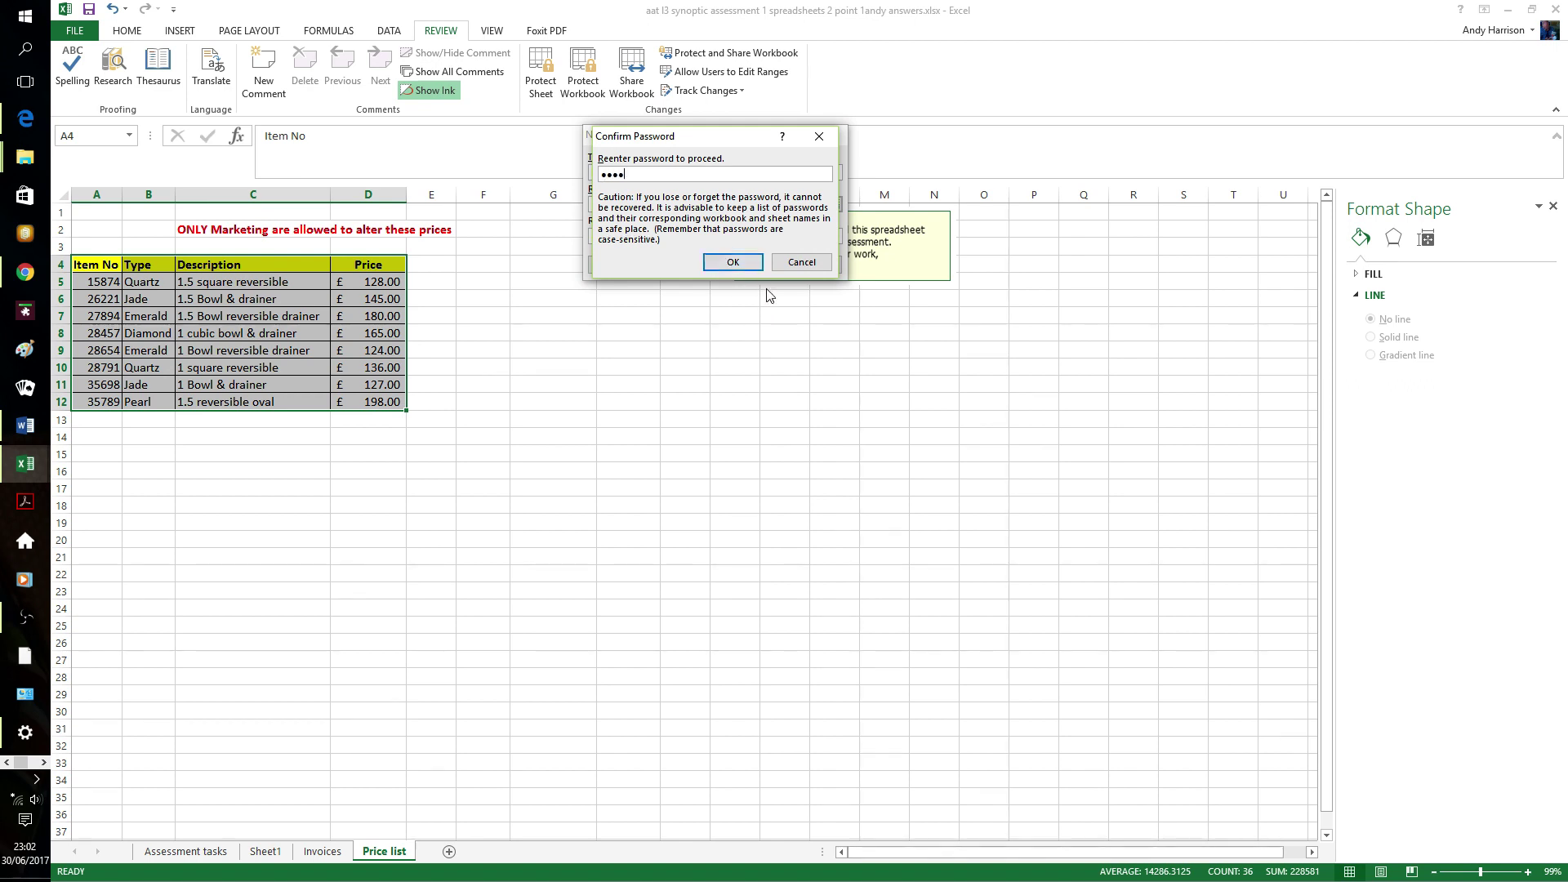
click(730, 262)
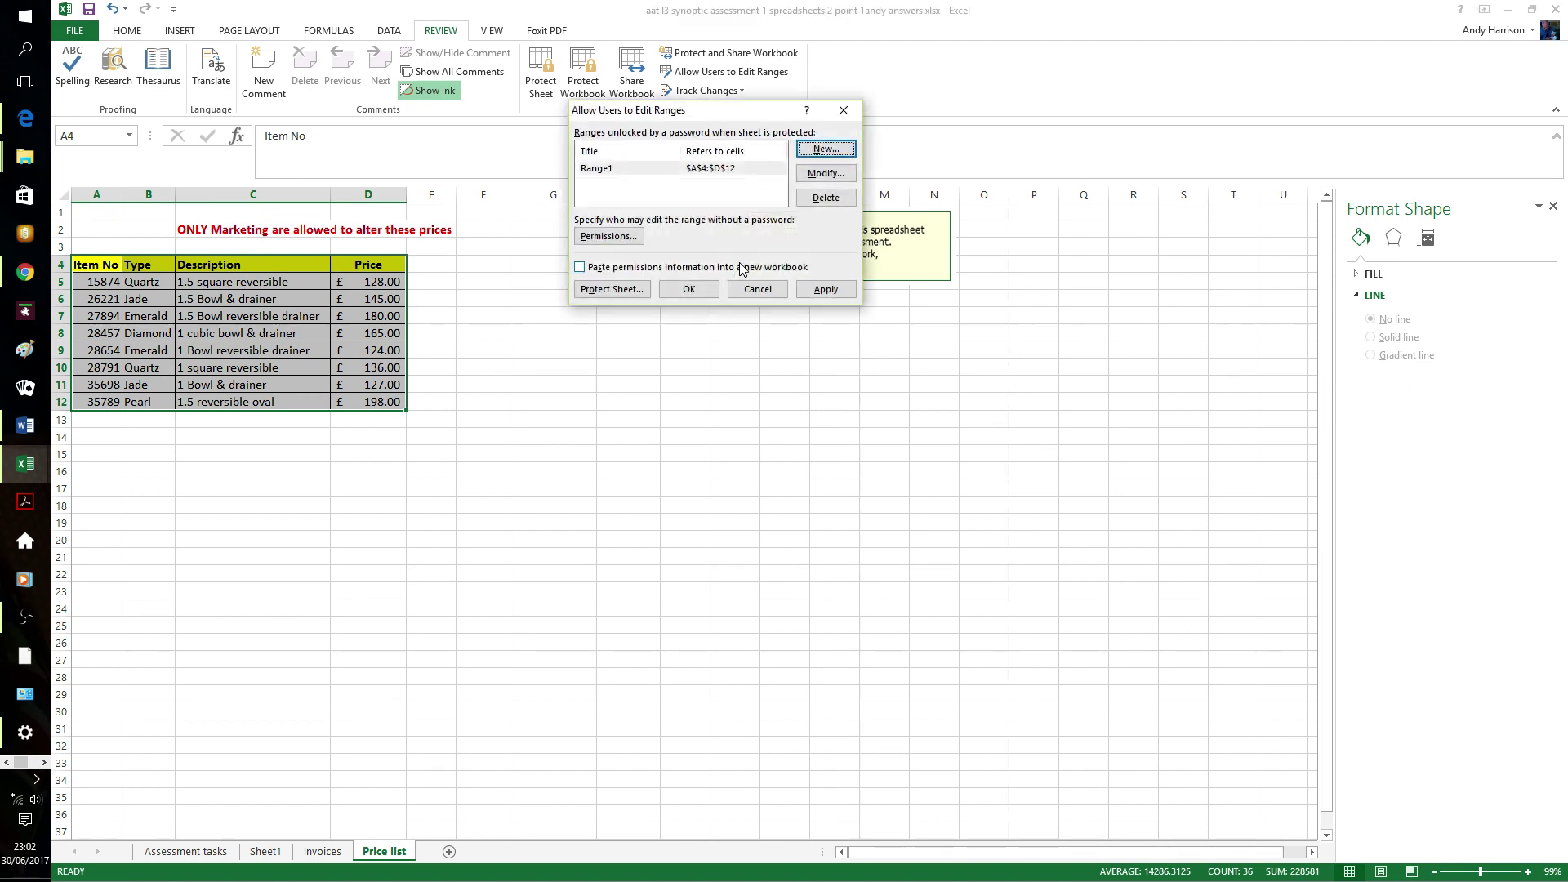
click(826, 289)
click(689, 289)
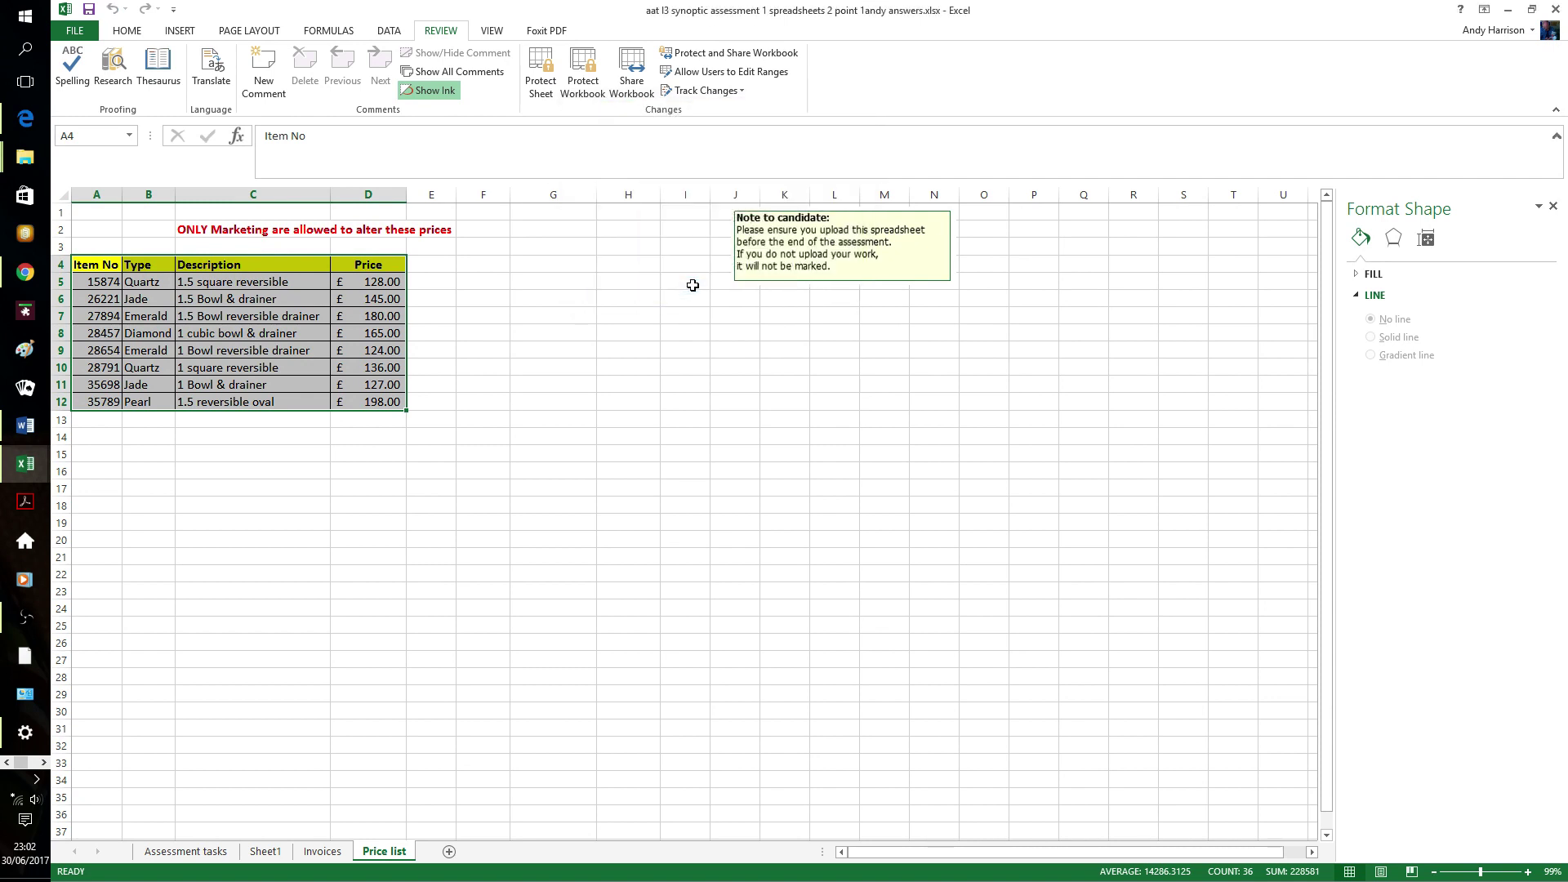
- Test-edit G9 with 55 and clear it, then return to Invoices and close the workbook
click(538, 349)
text(555)
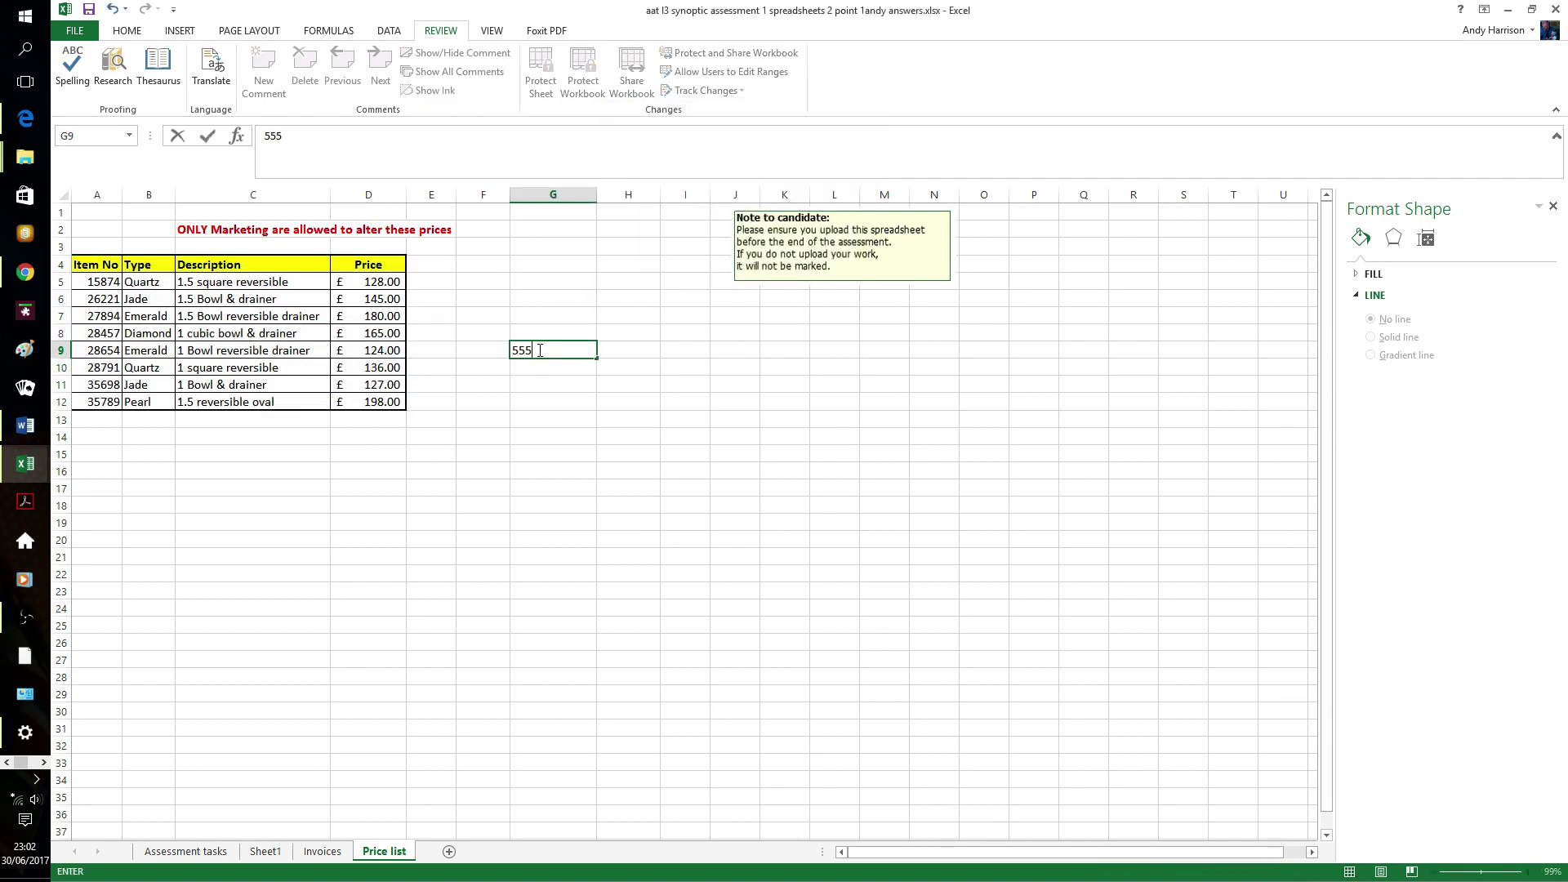
key(BackSpace)
key(BackSpace)
key(BackSpace)
click(335, 854)
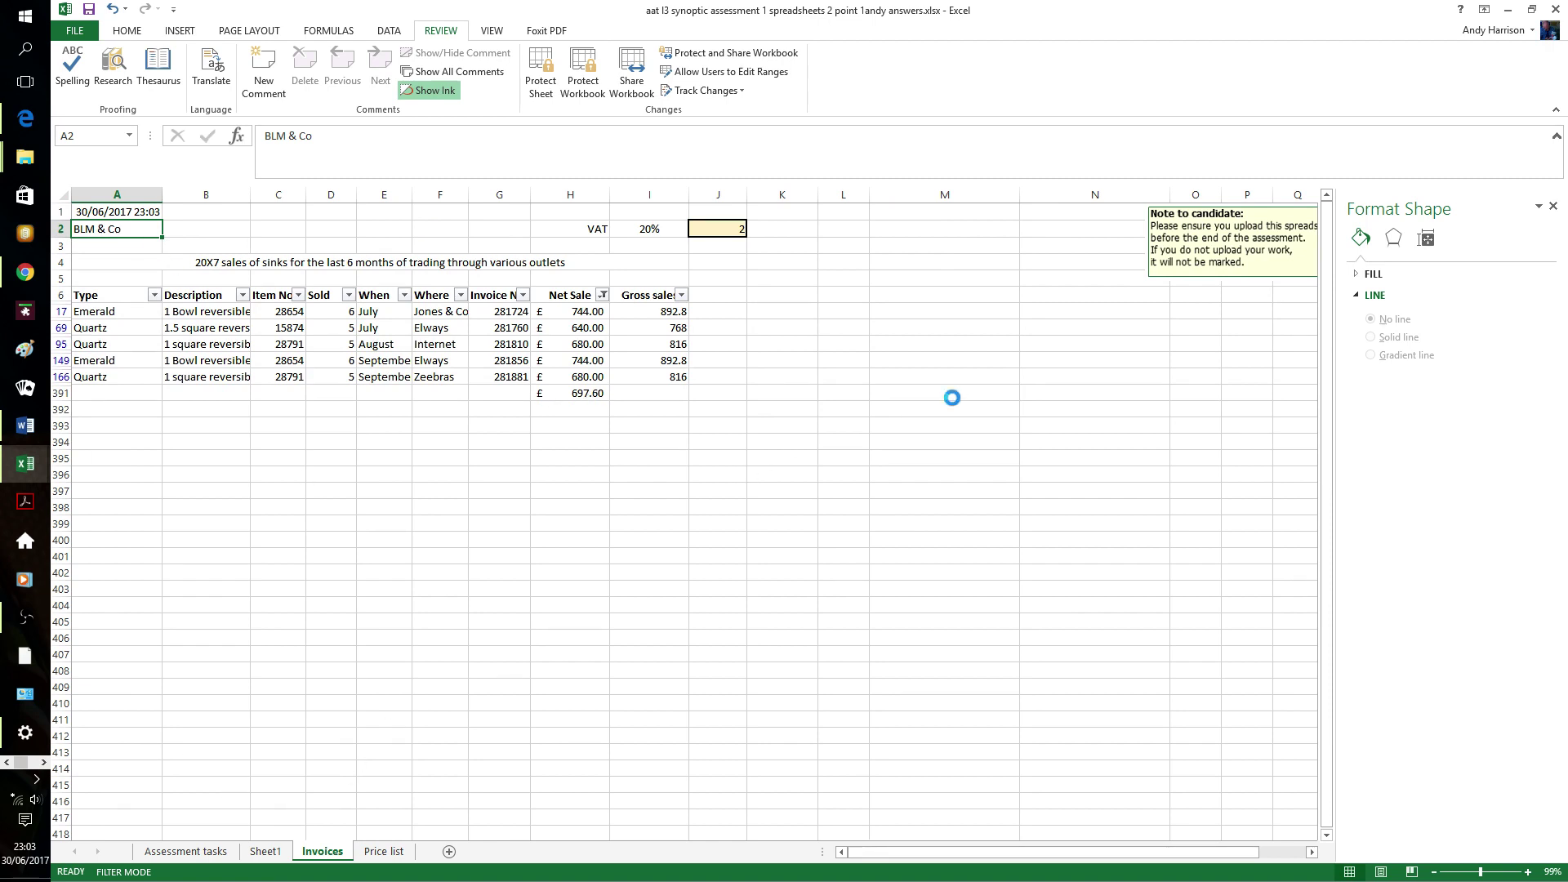
key(alt+F4)
- Save the assessment workbook as it closes, then switch to the Original Budget sheet
click(740, 476)
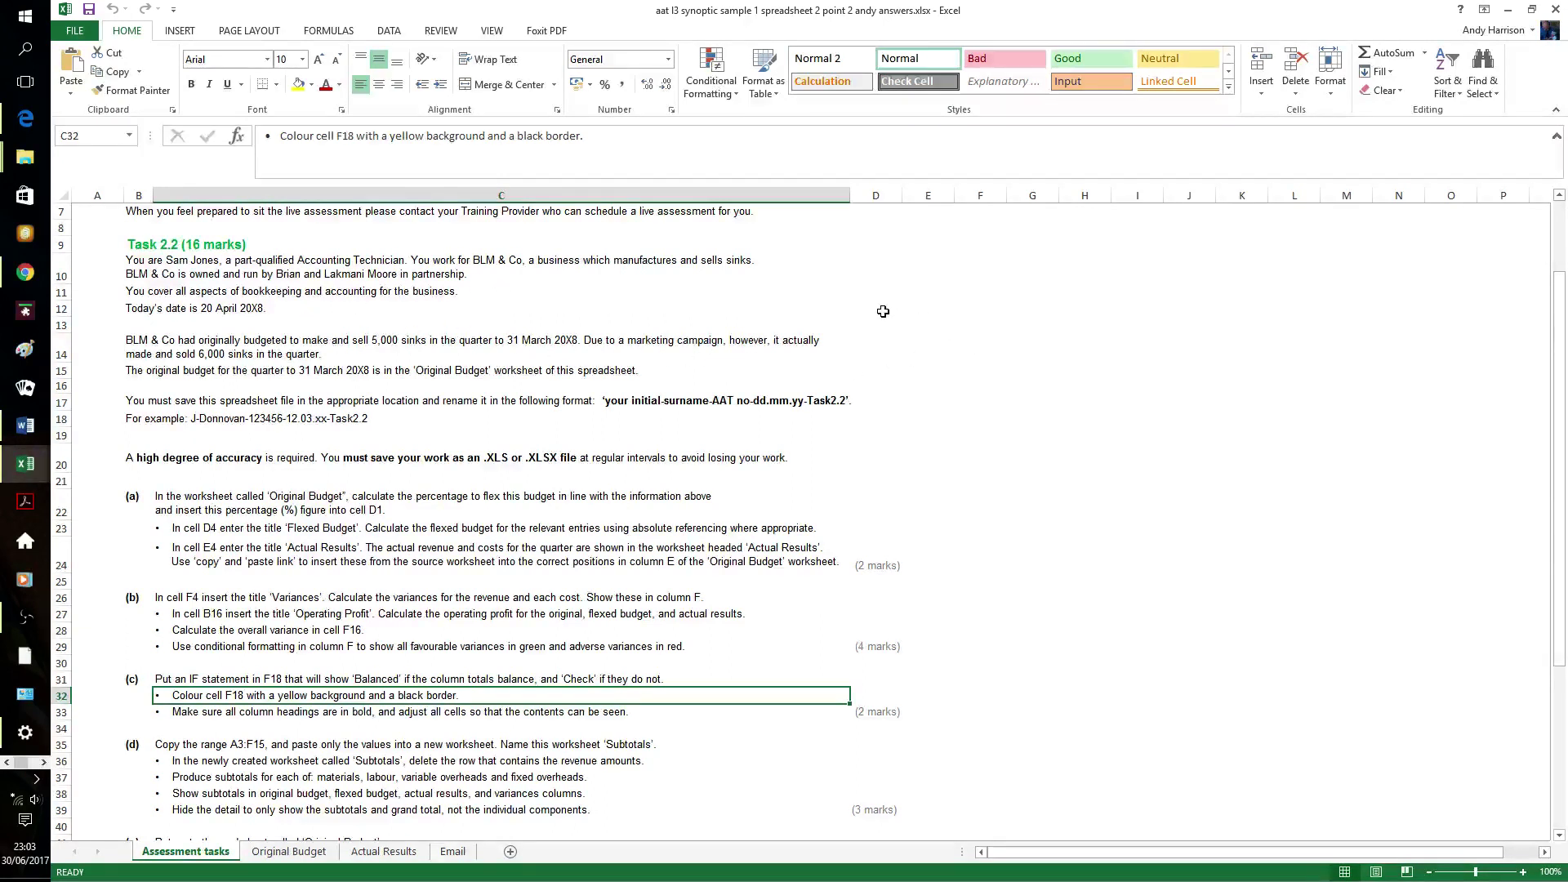
scroll(875, 313, down, 3)
scroll(875, 313, down, 2)
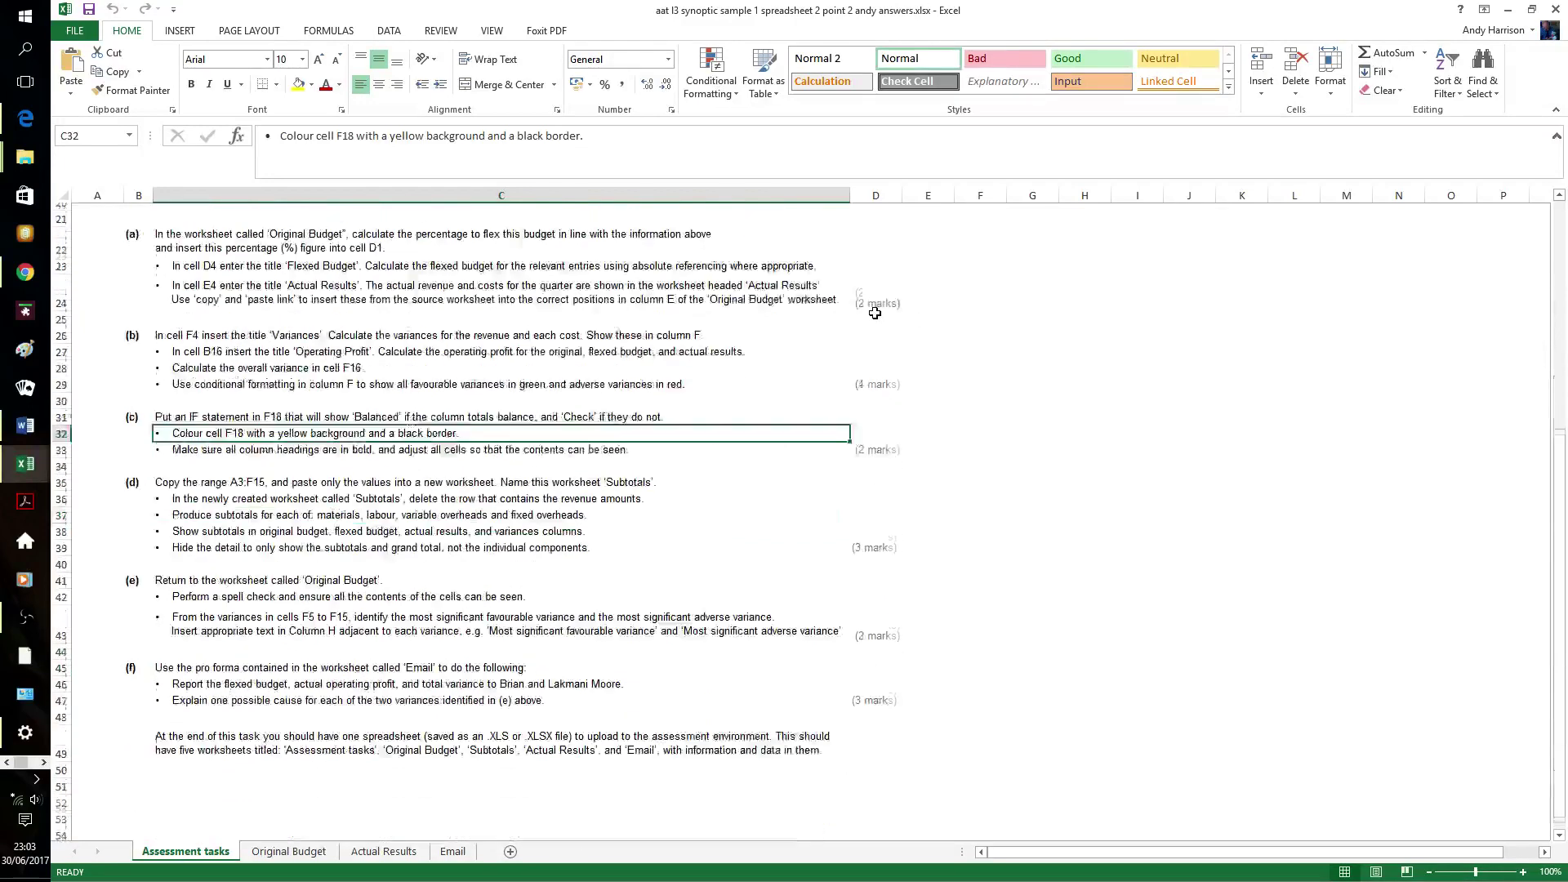
scroll(875, 313, up, 1)
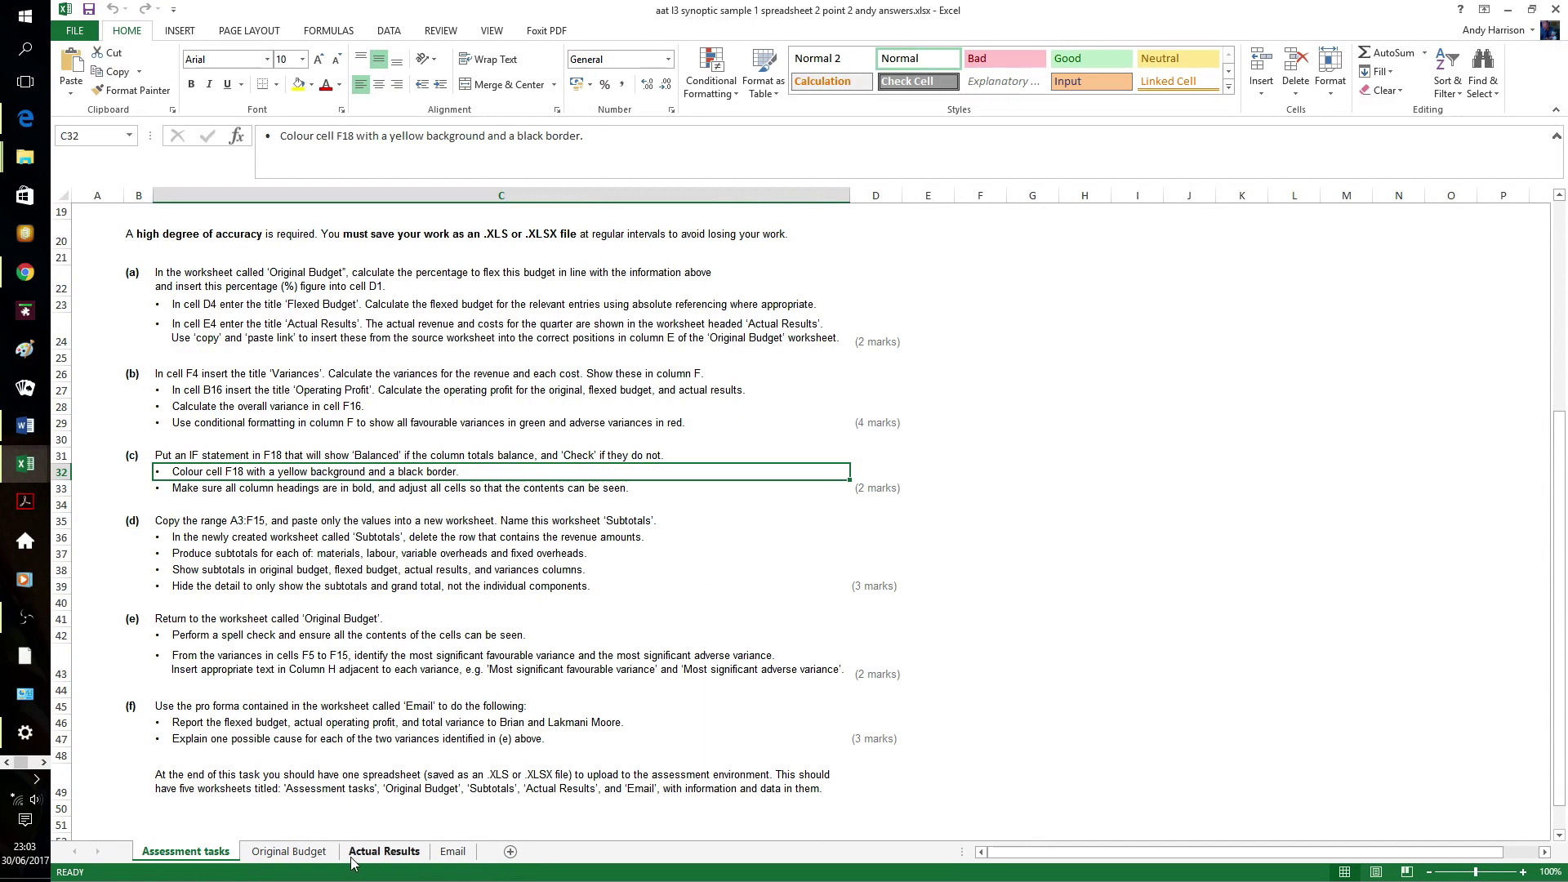
click(318, 852)
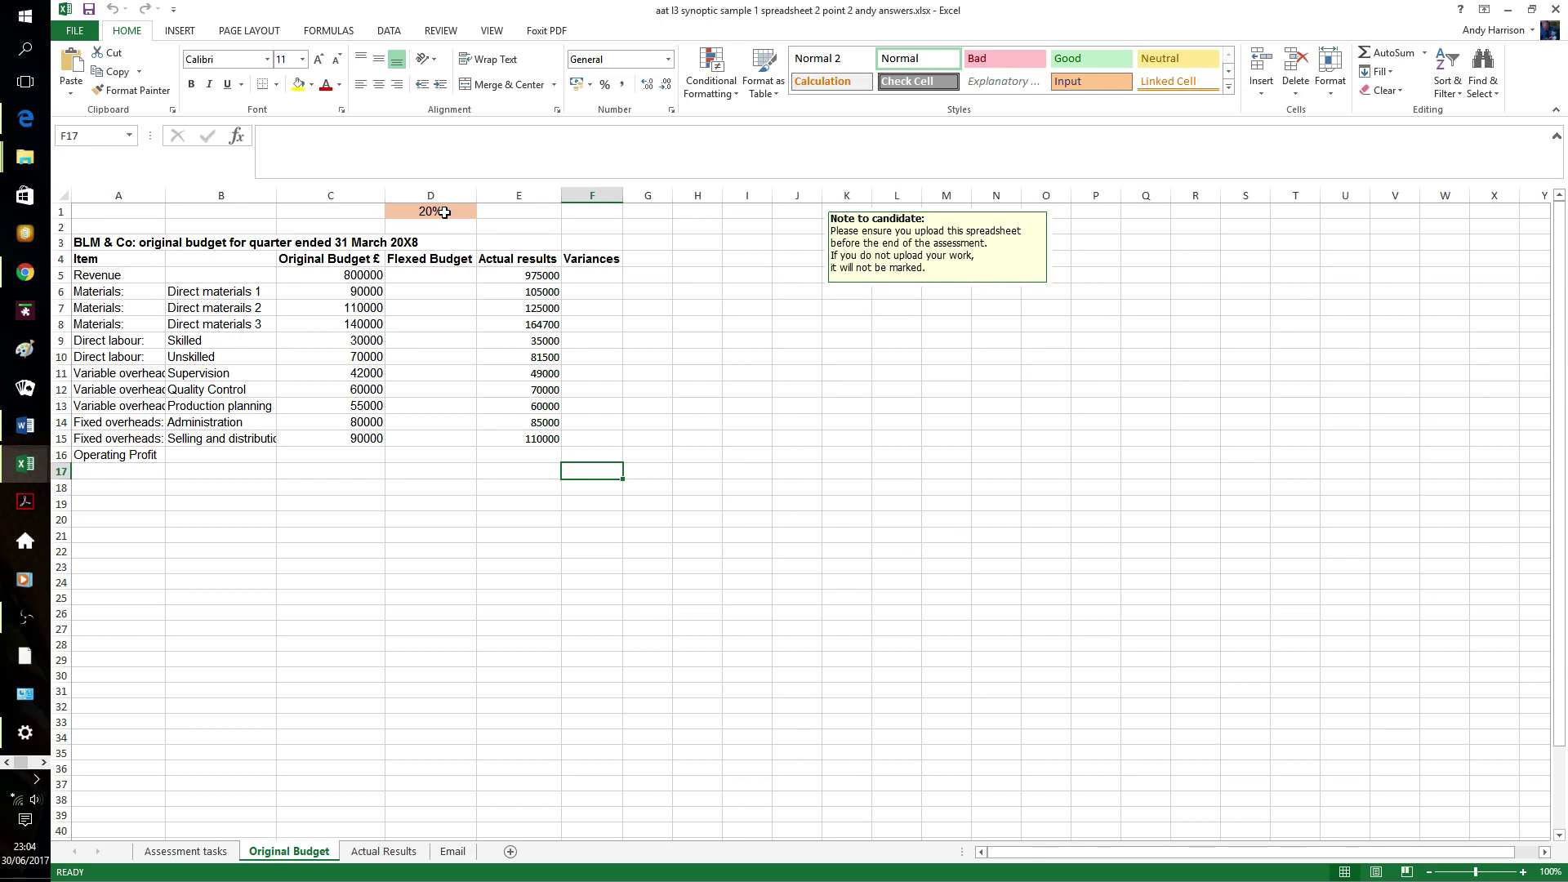
- Enter the flexed revenue formula =C5/5000*6000 in D5
click(437, 276)
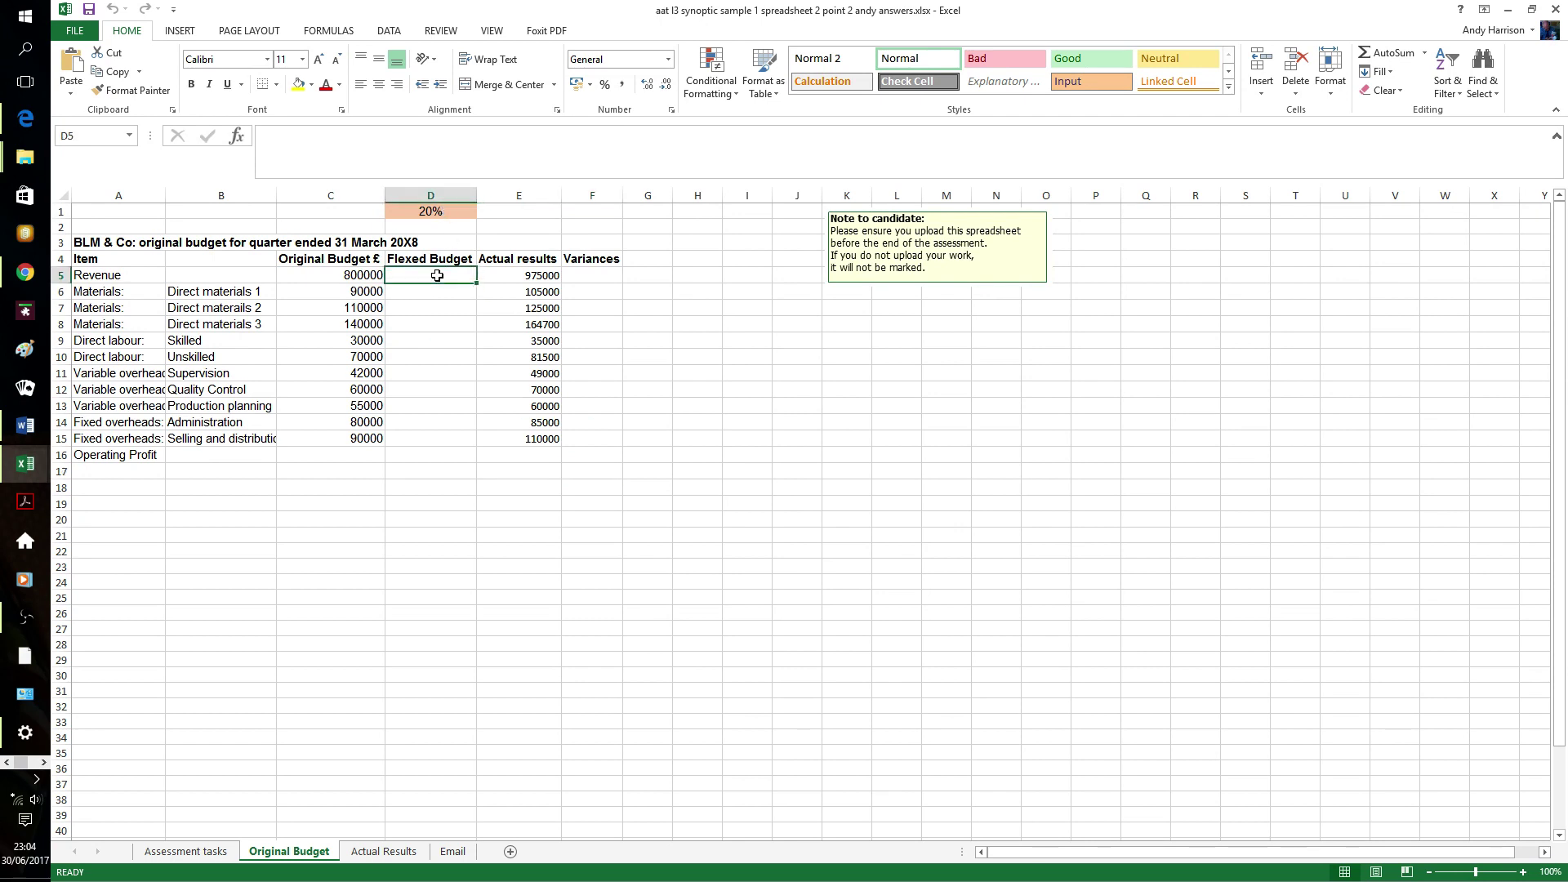
text(=)
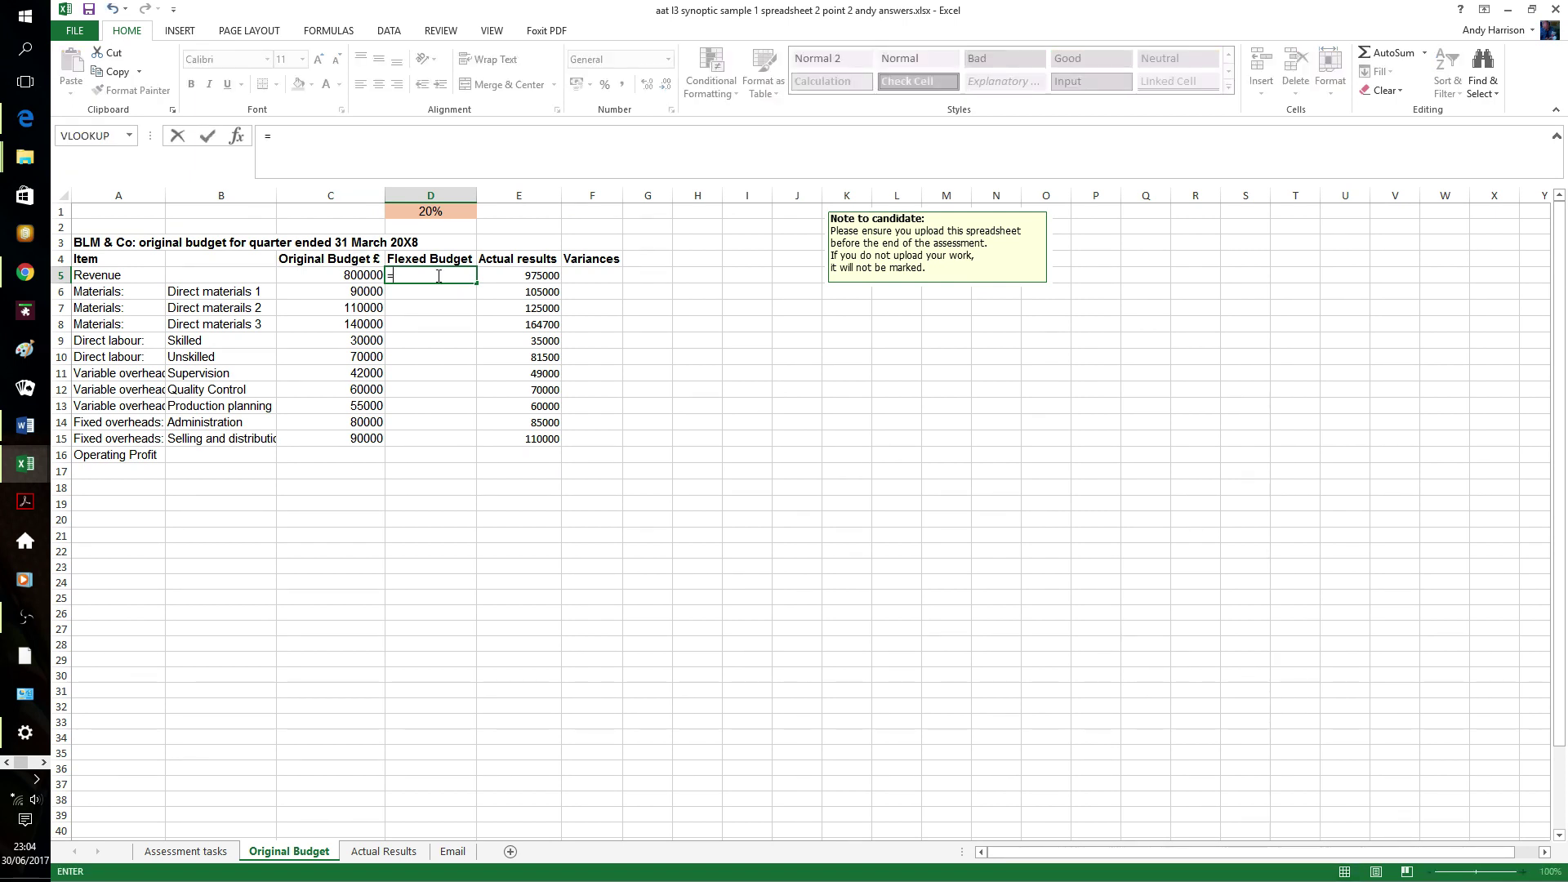
text(c)
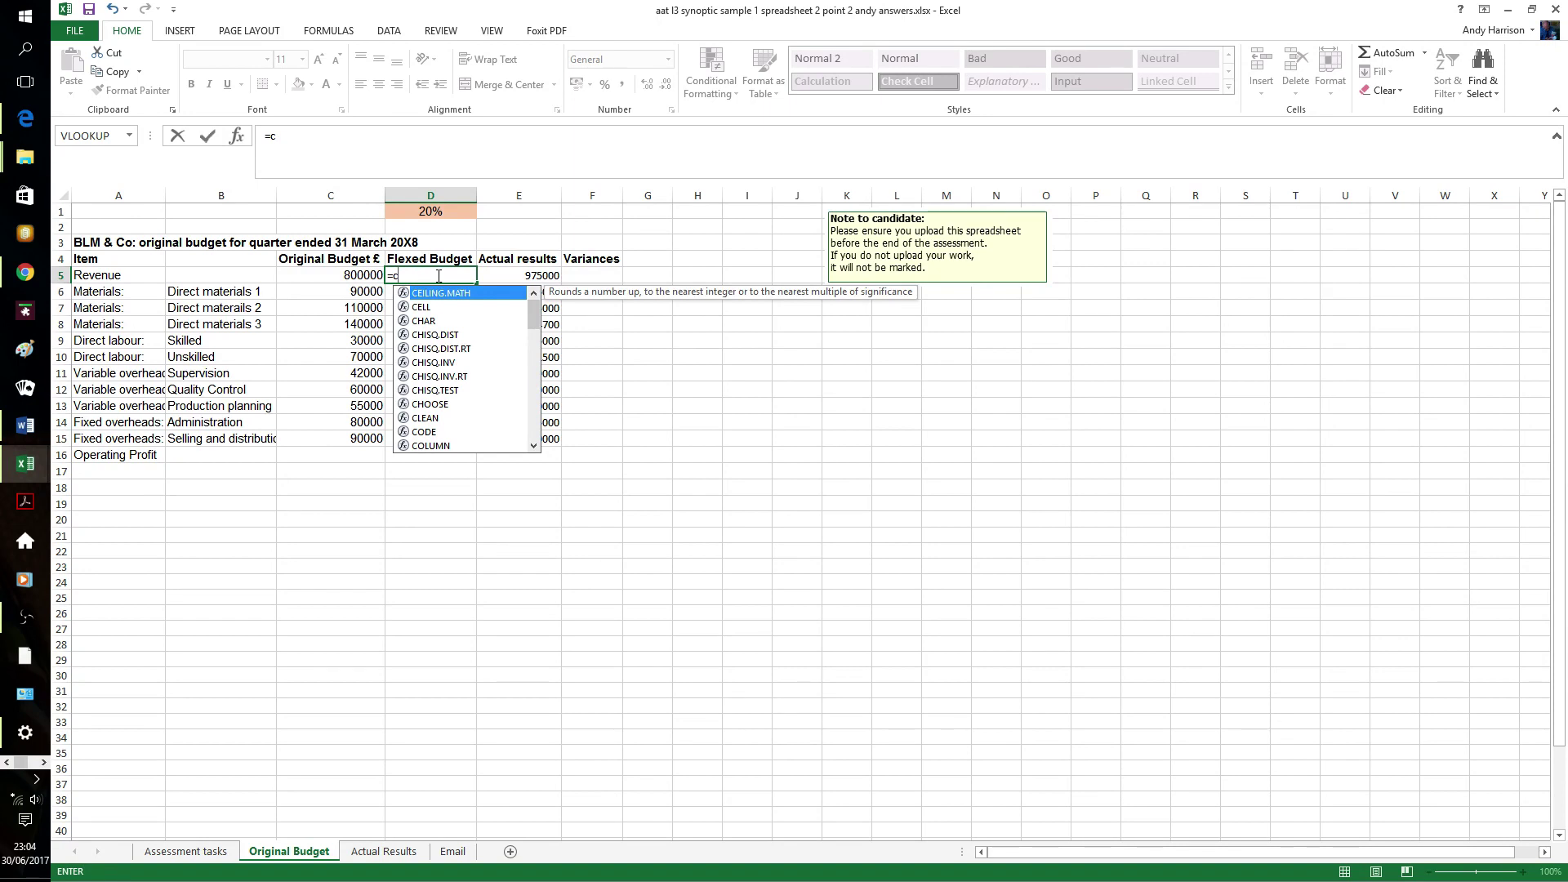
text(5)
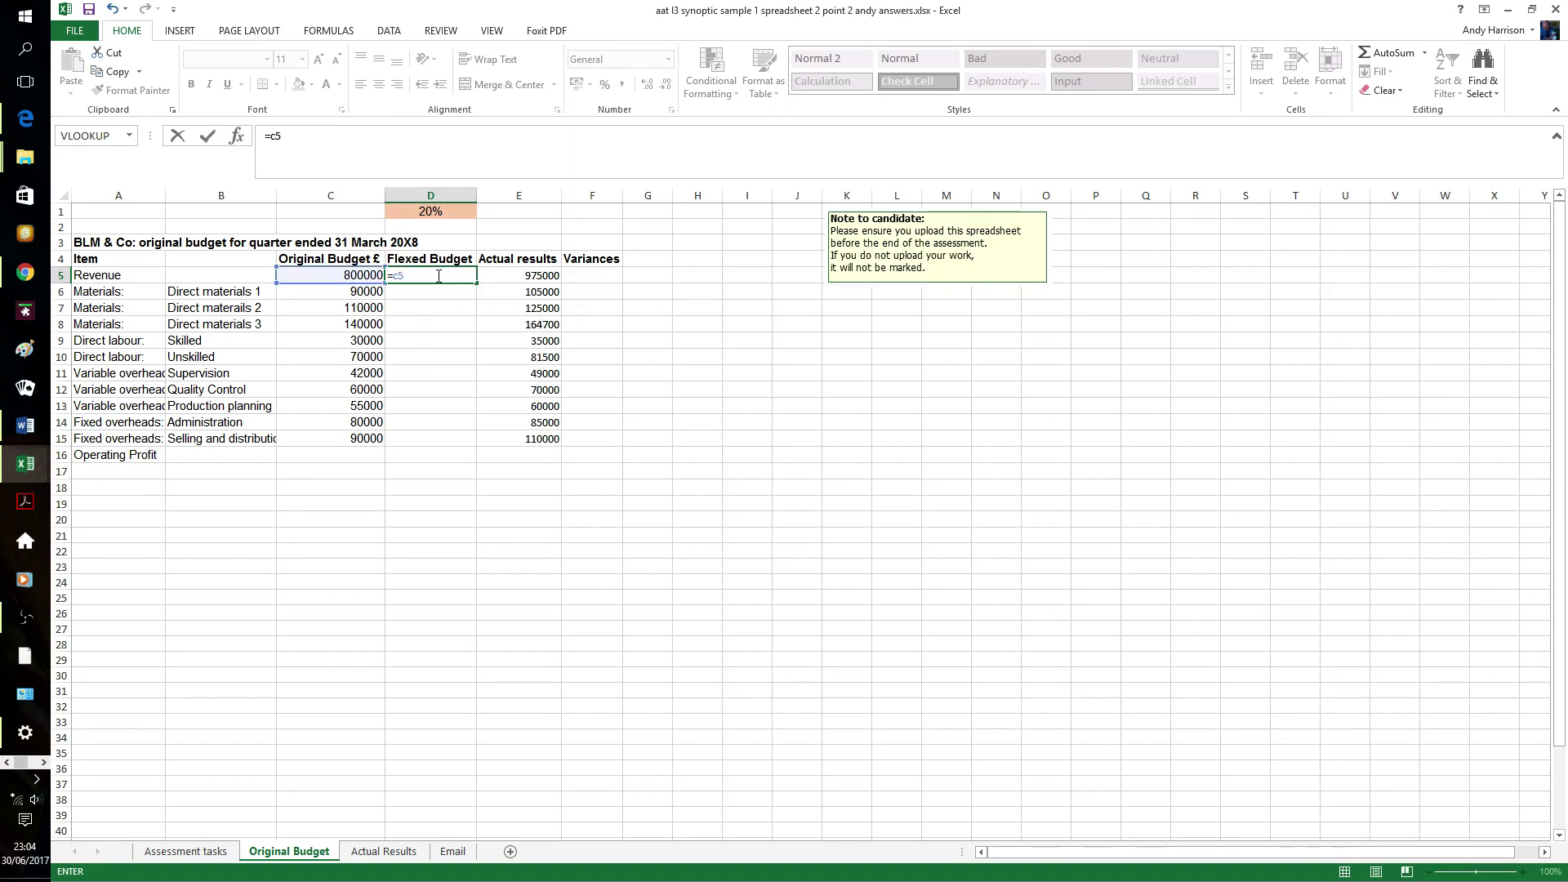
text(/5000*6000)
key(Return)
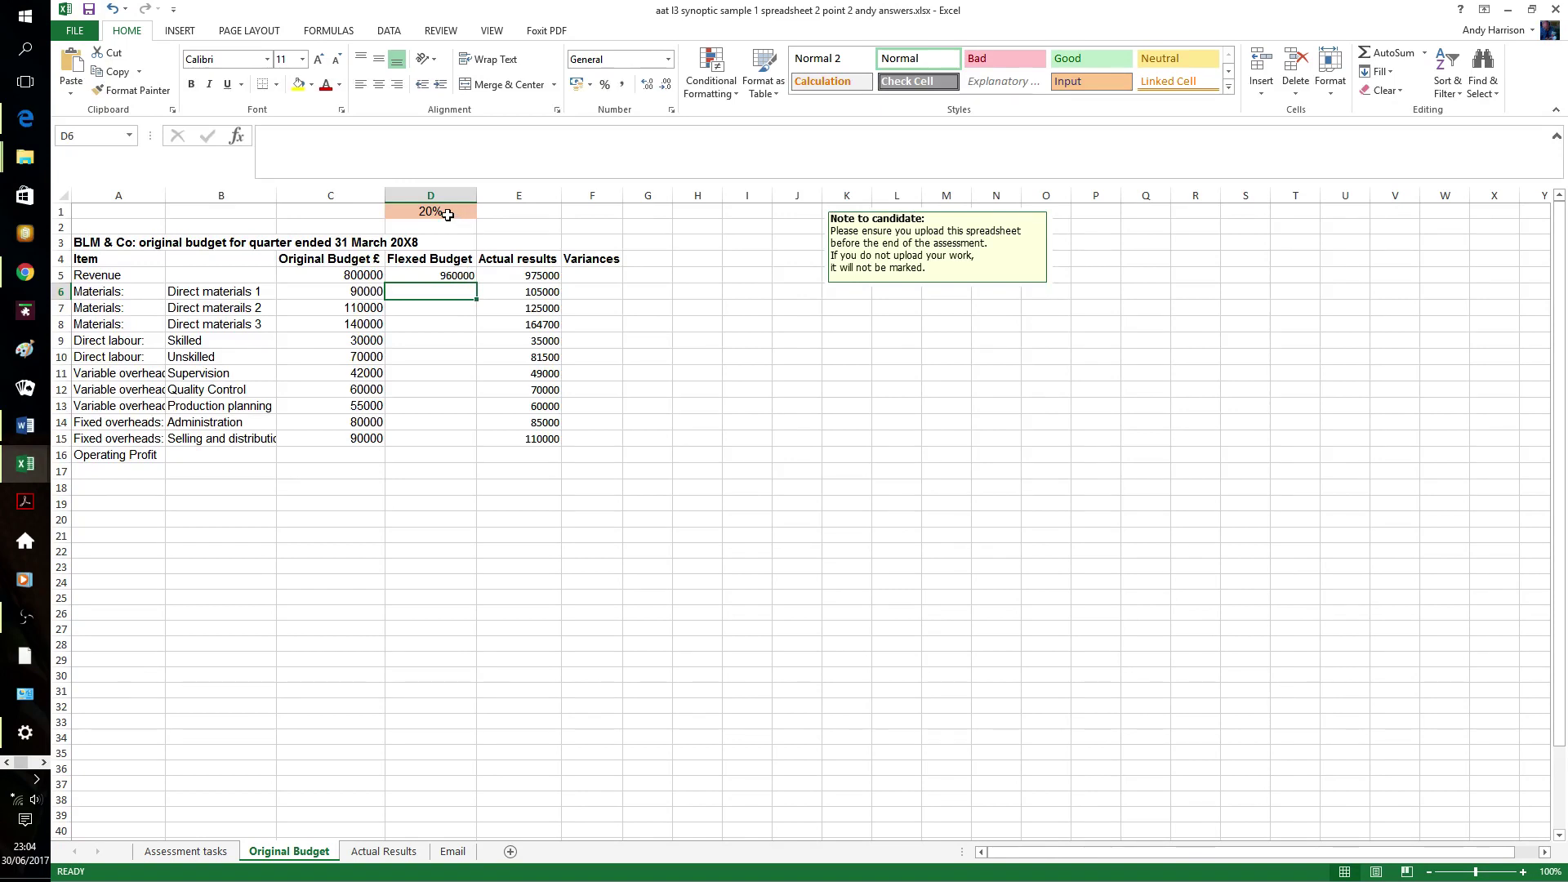
- Fill the D5 formula down to D13 with Ctrl+D and begin an entry in D14
click(463, 277)
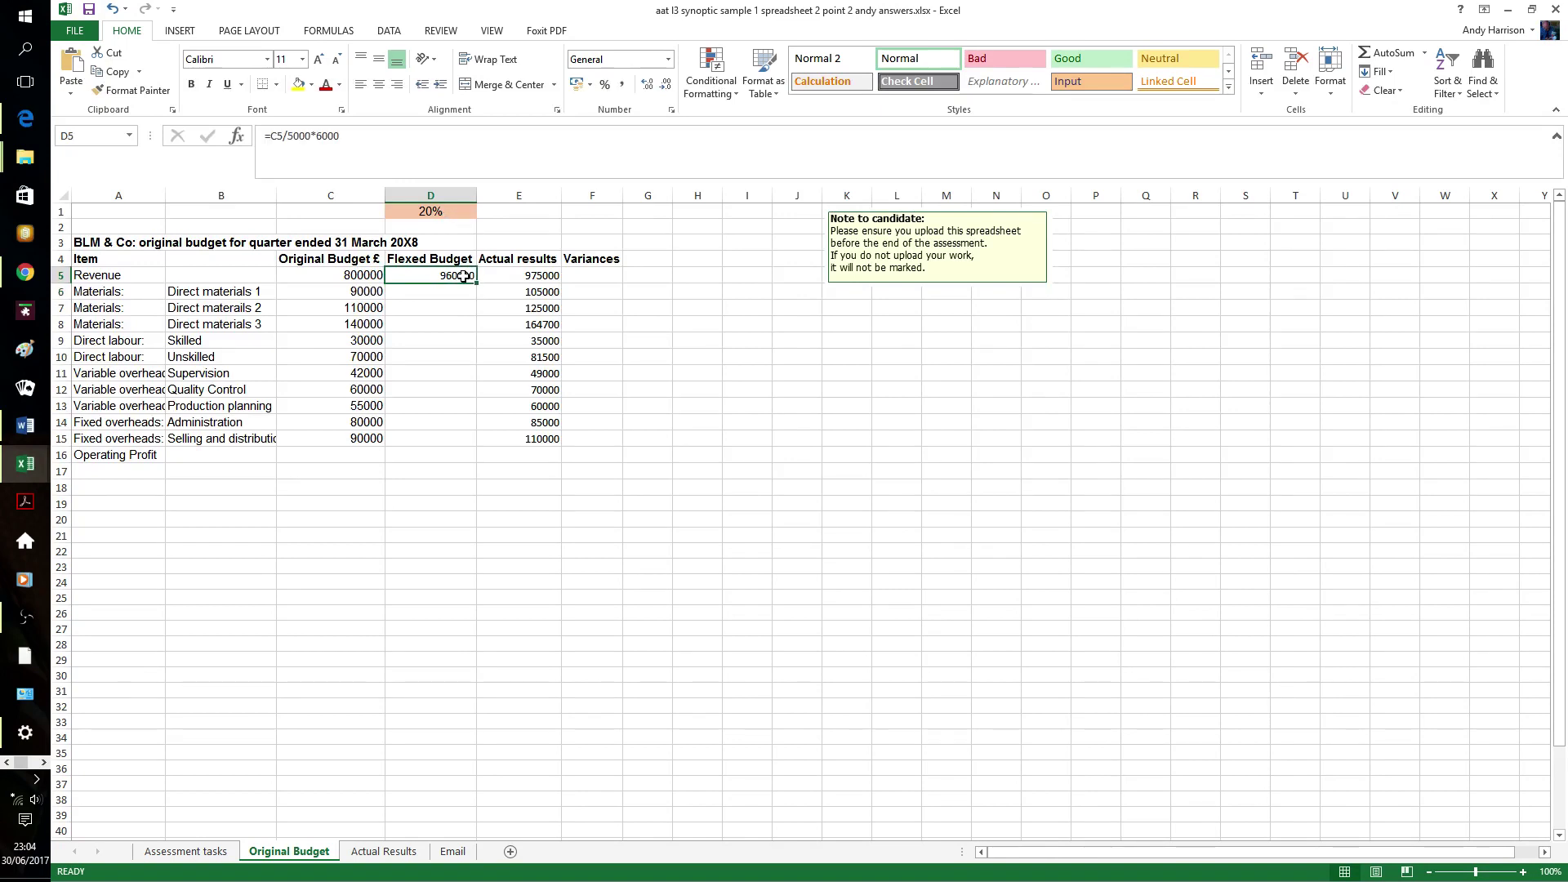
key(shift+Down)
key(shift+Down)
key(shift+Down)
key(shift+Down)
key(shift+Down)
key(shift+Down)
key(shift+Down)
key(shift+Down)
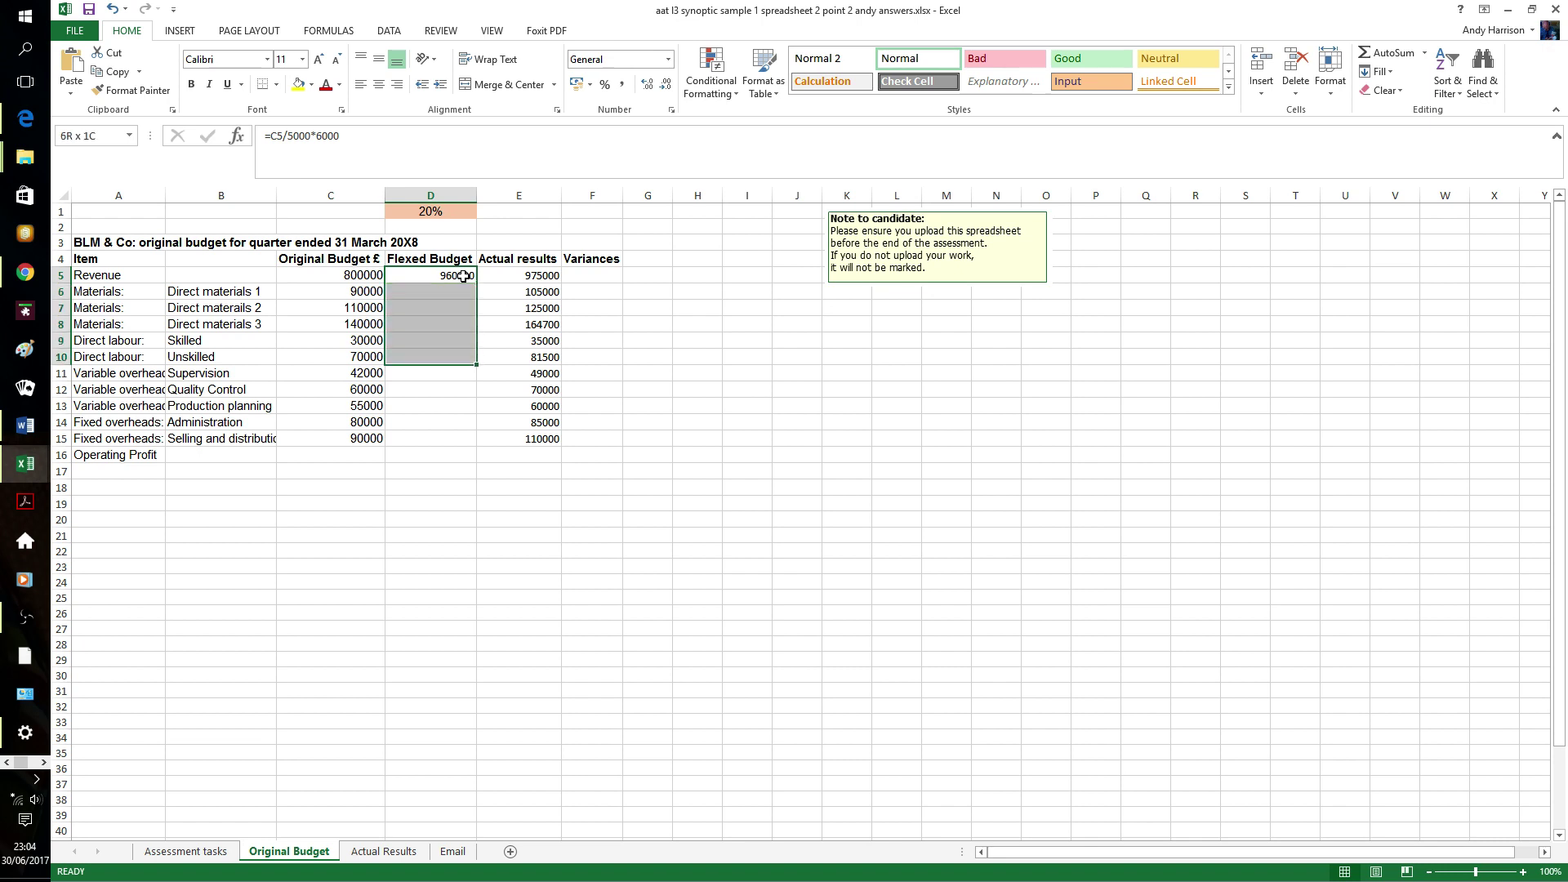
key(ctrl+d)
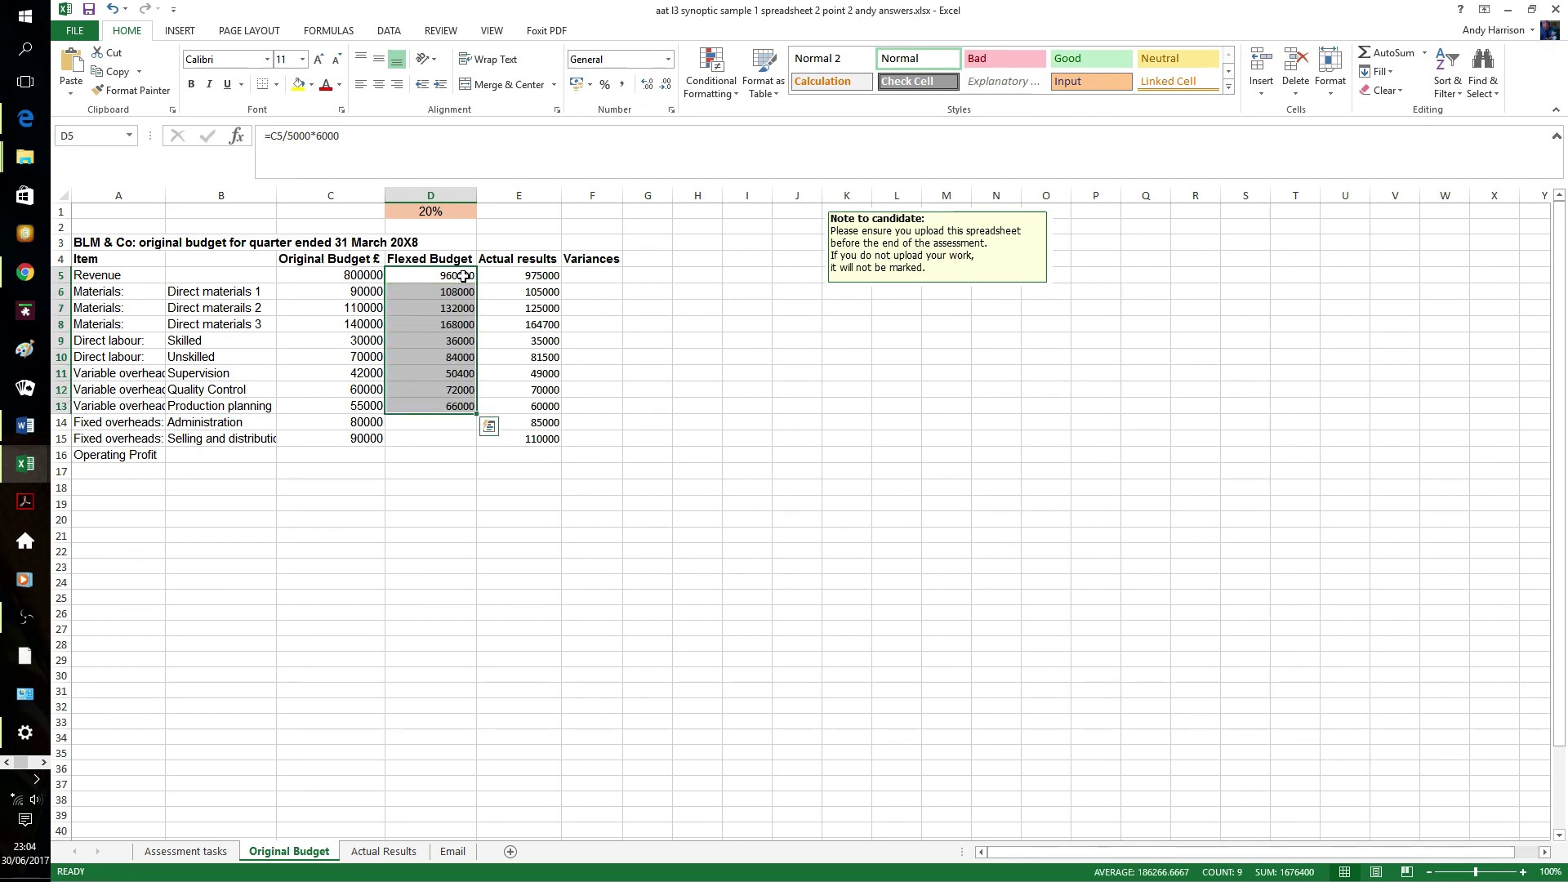
click(440, 420)
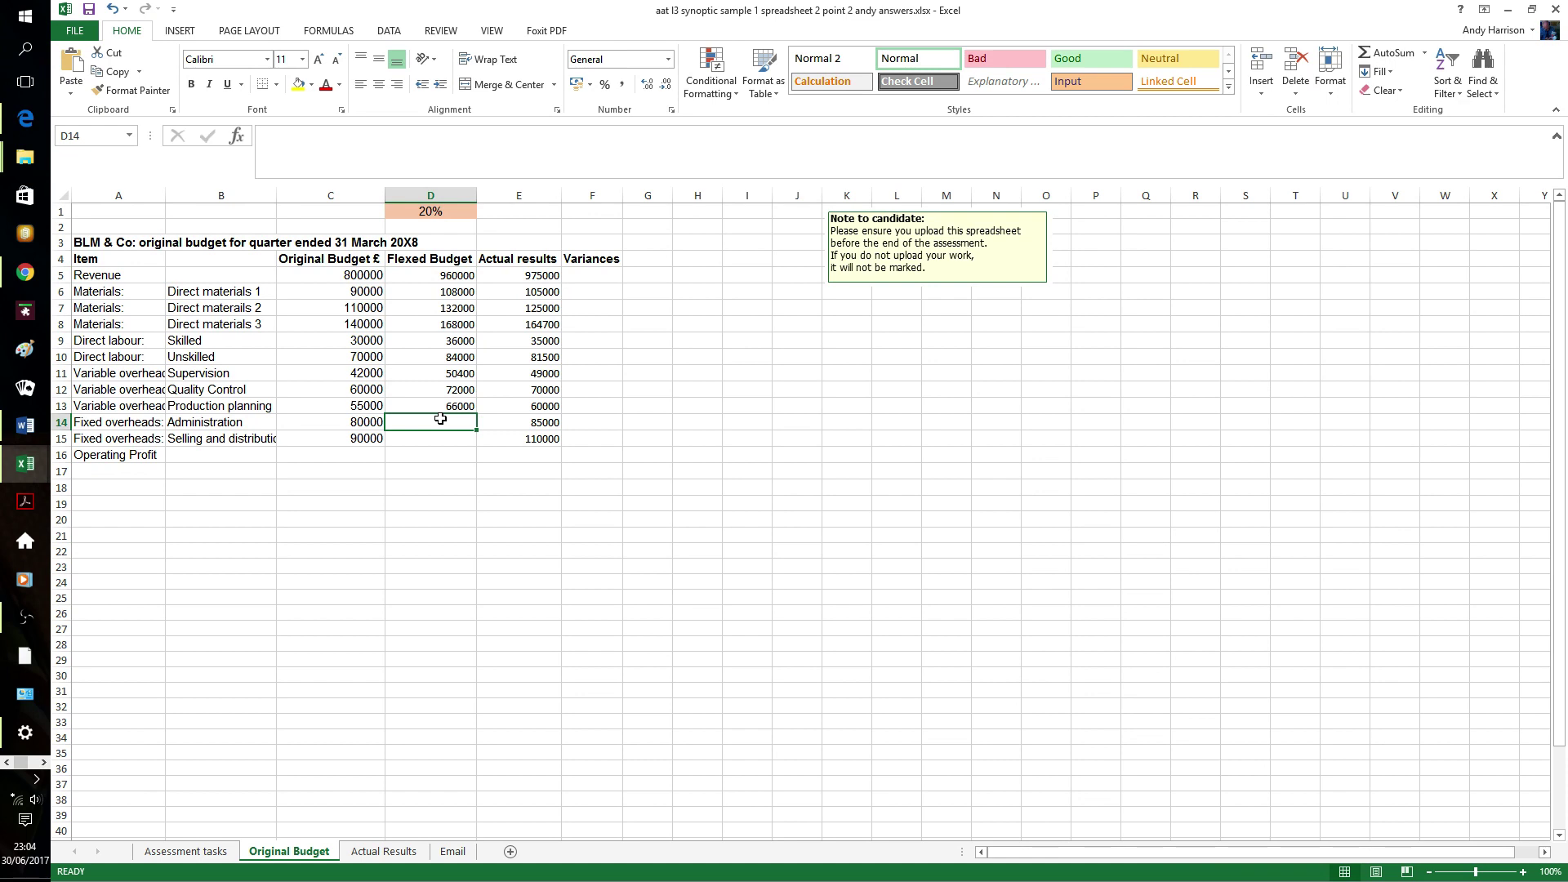
text(=)
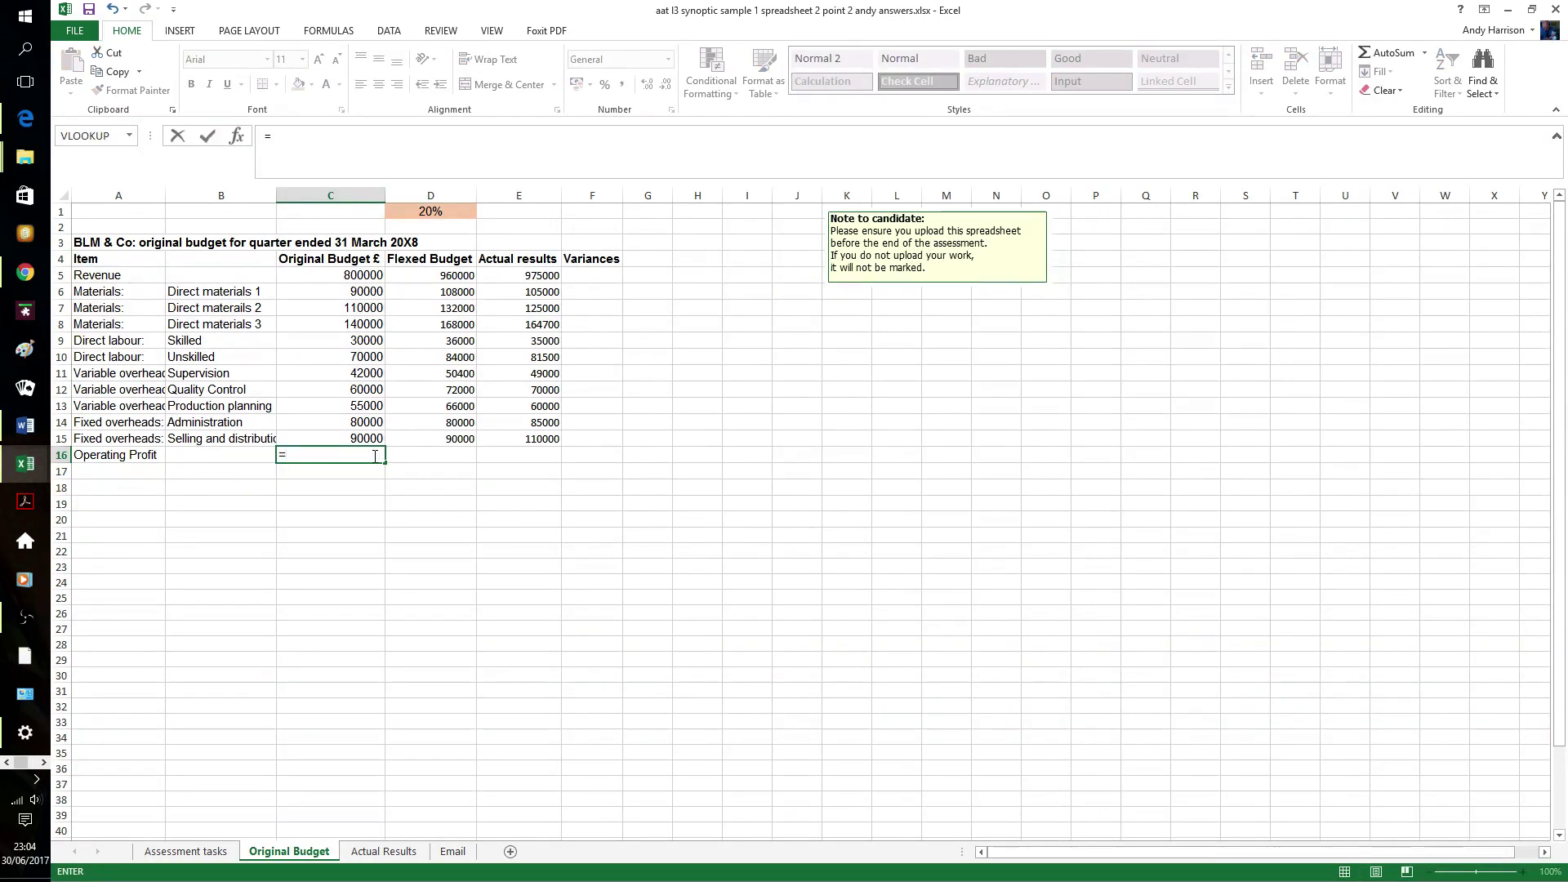
- Enter =C5-SUM(C6:C15) for operating profit and fill it right, giving 73600 and 89800
text(c5)
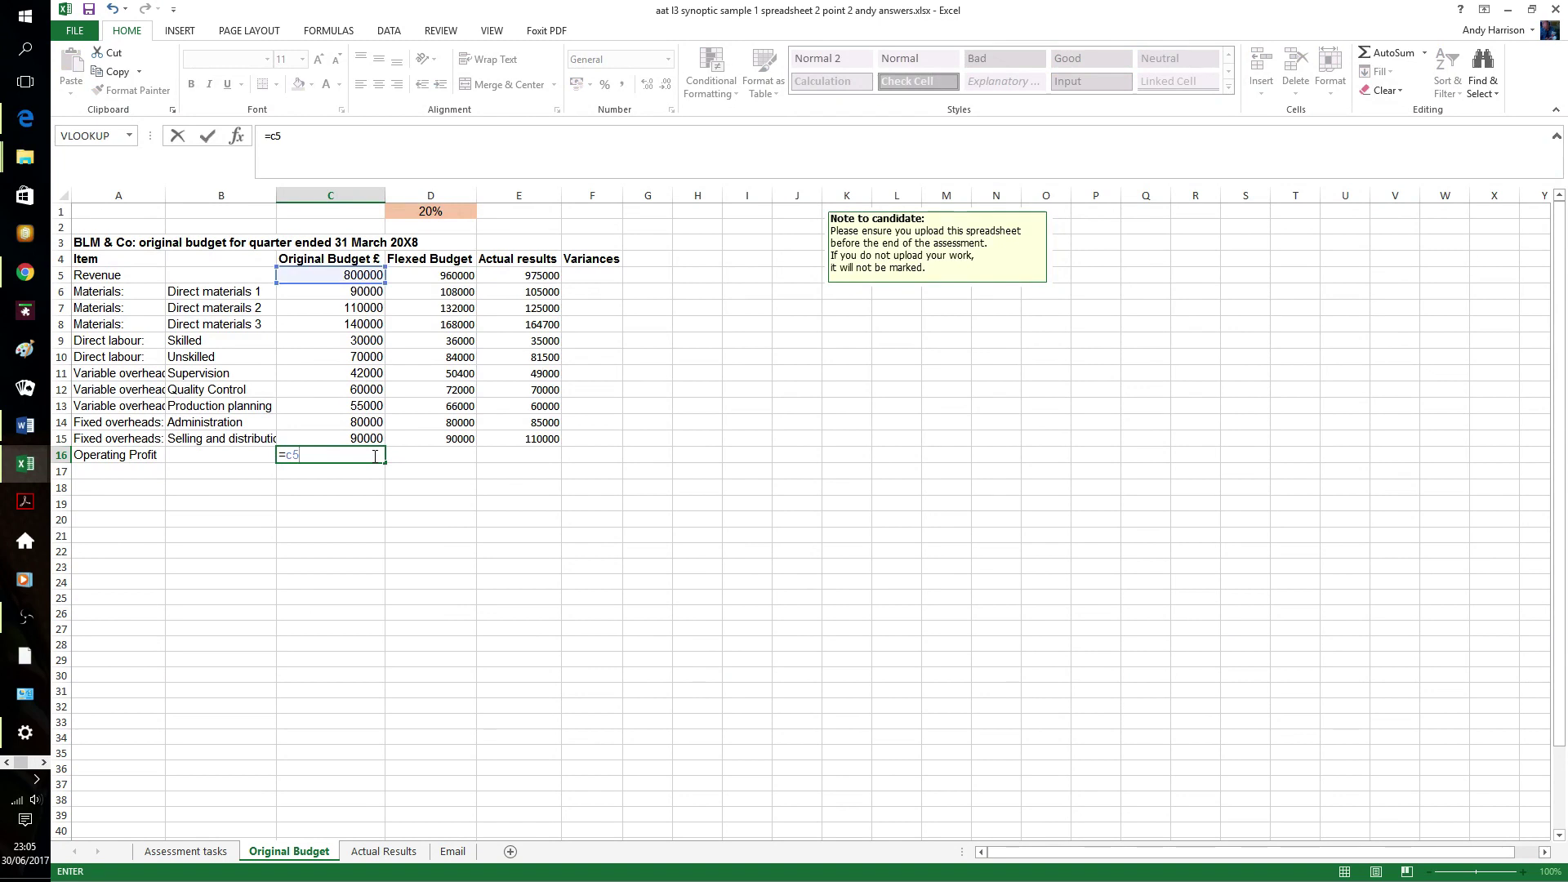
text(-sum)
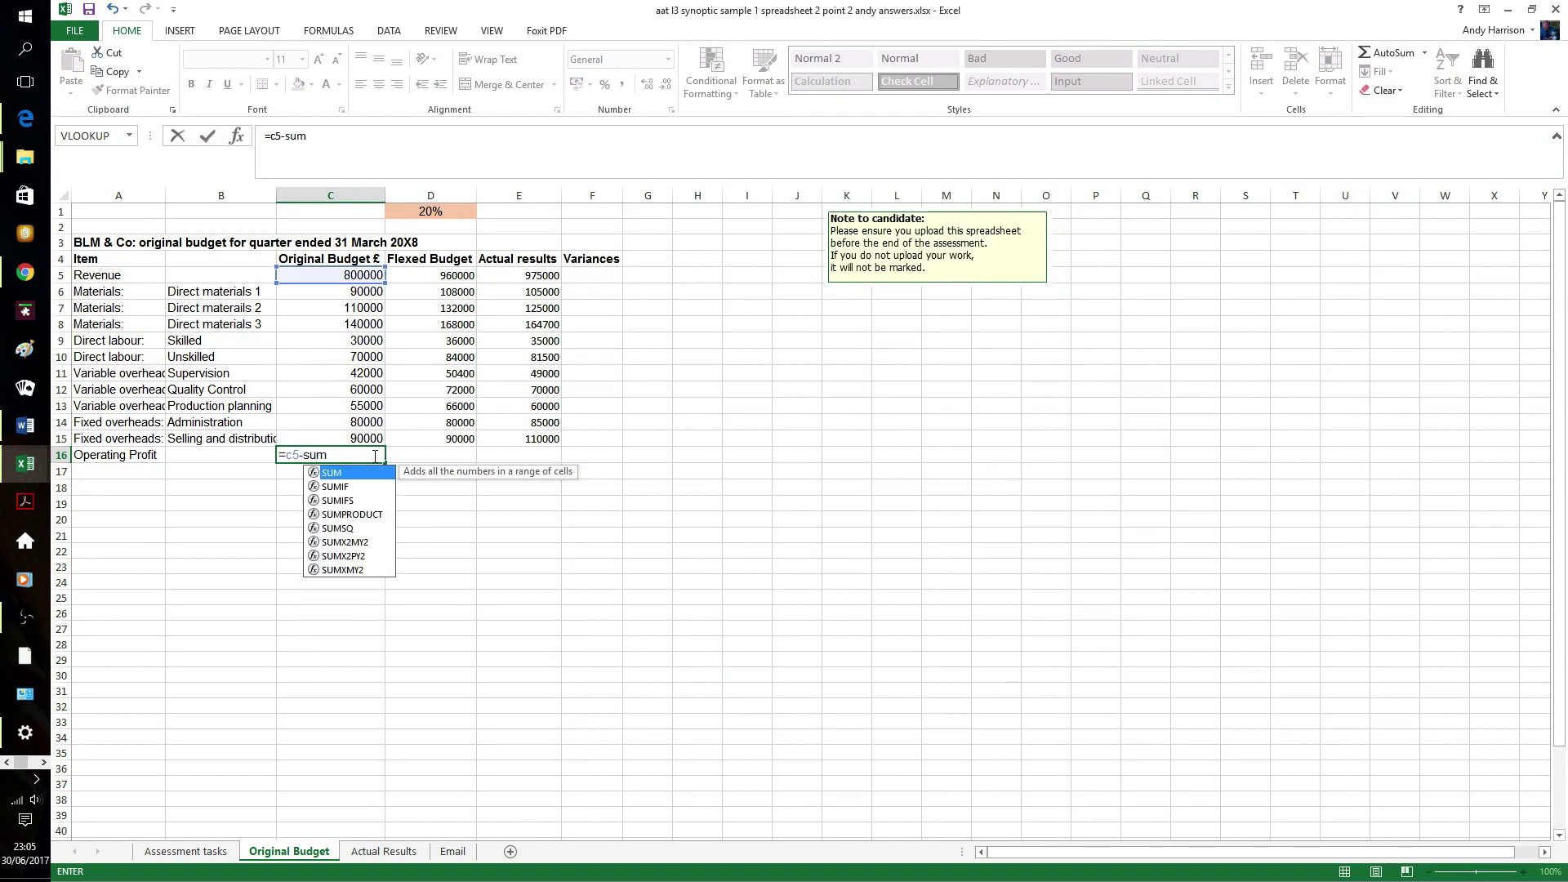
text(()
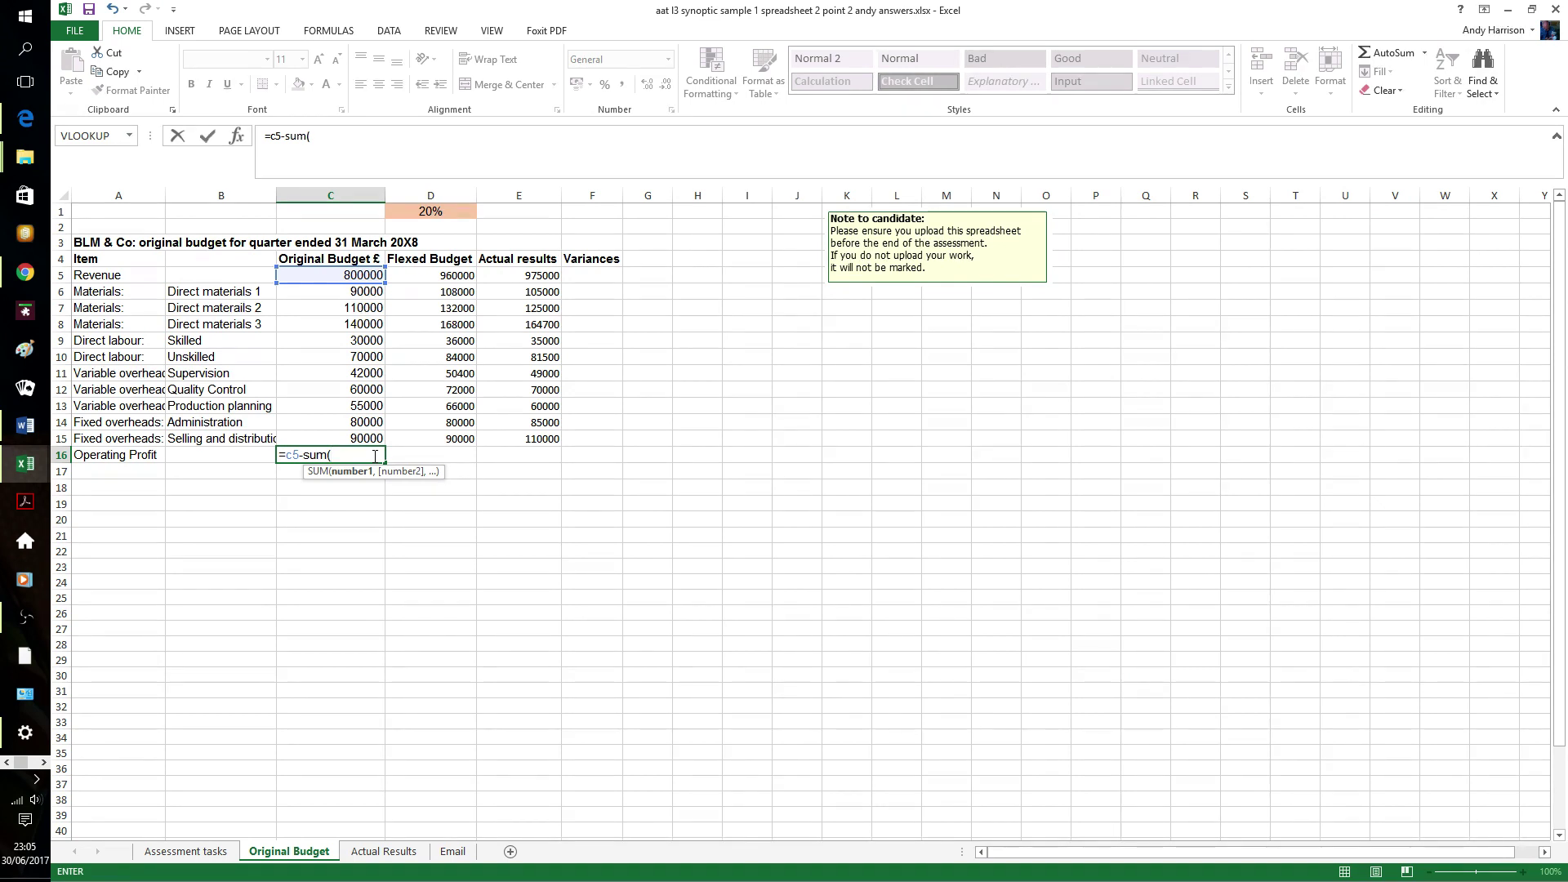
text(c6)
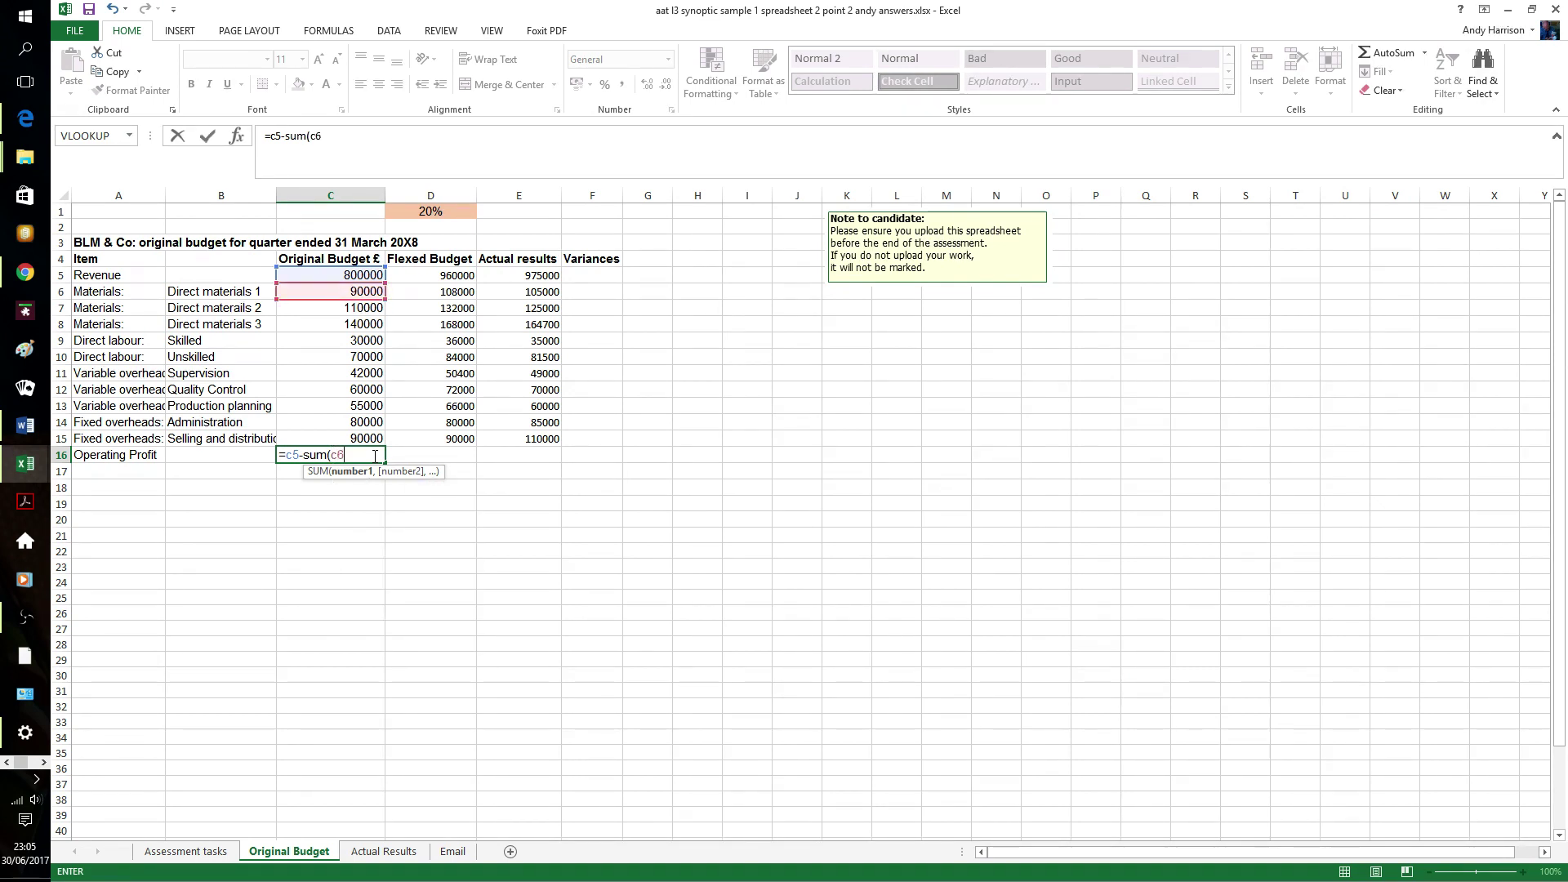
text(:c15)
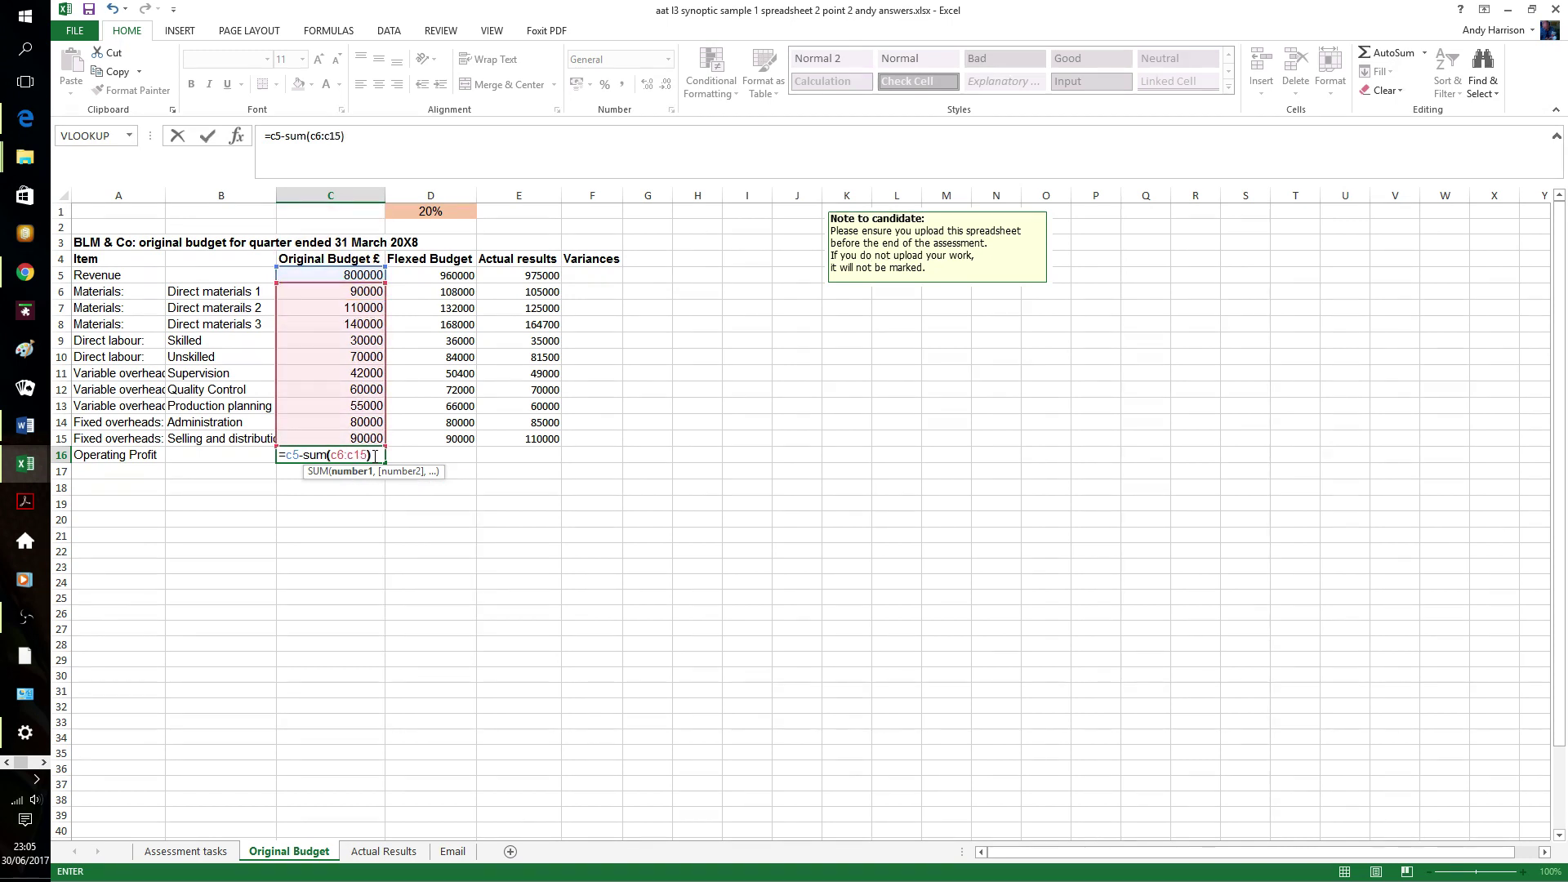
key(Return)
click(374, 455)
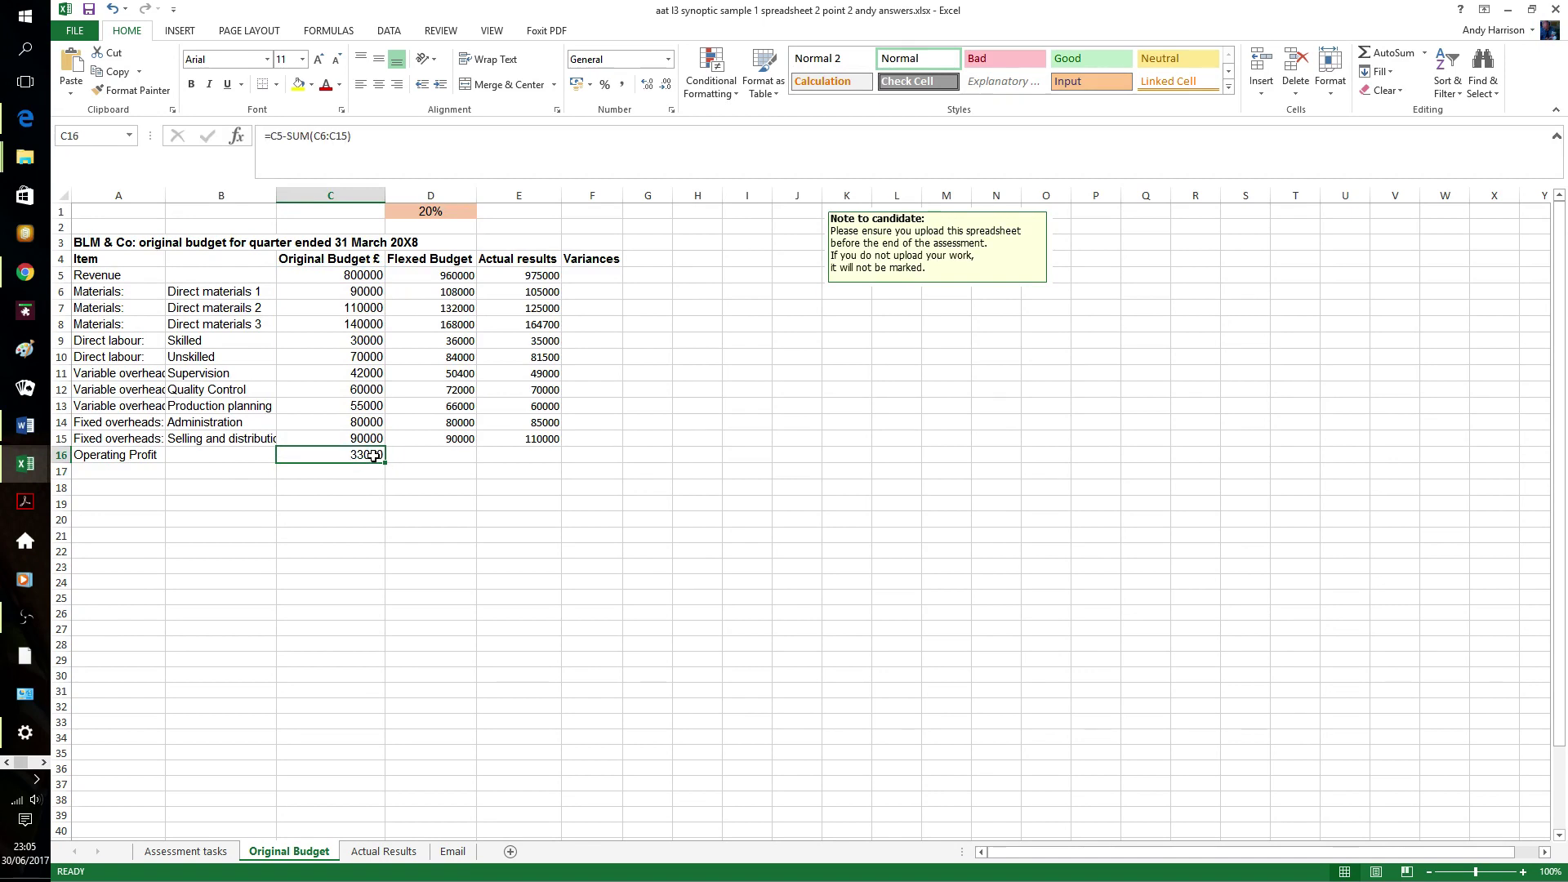
key(shift+Right)
key(shift+Right)
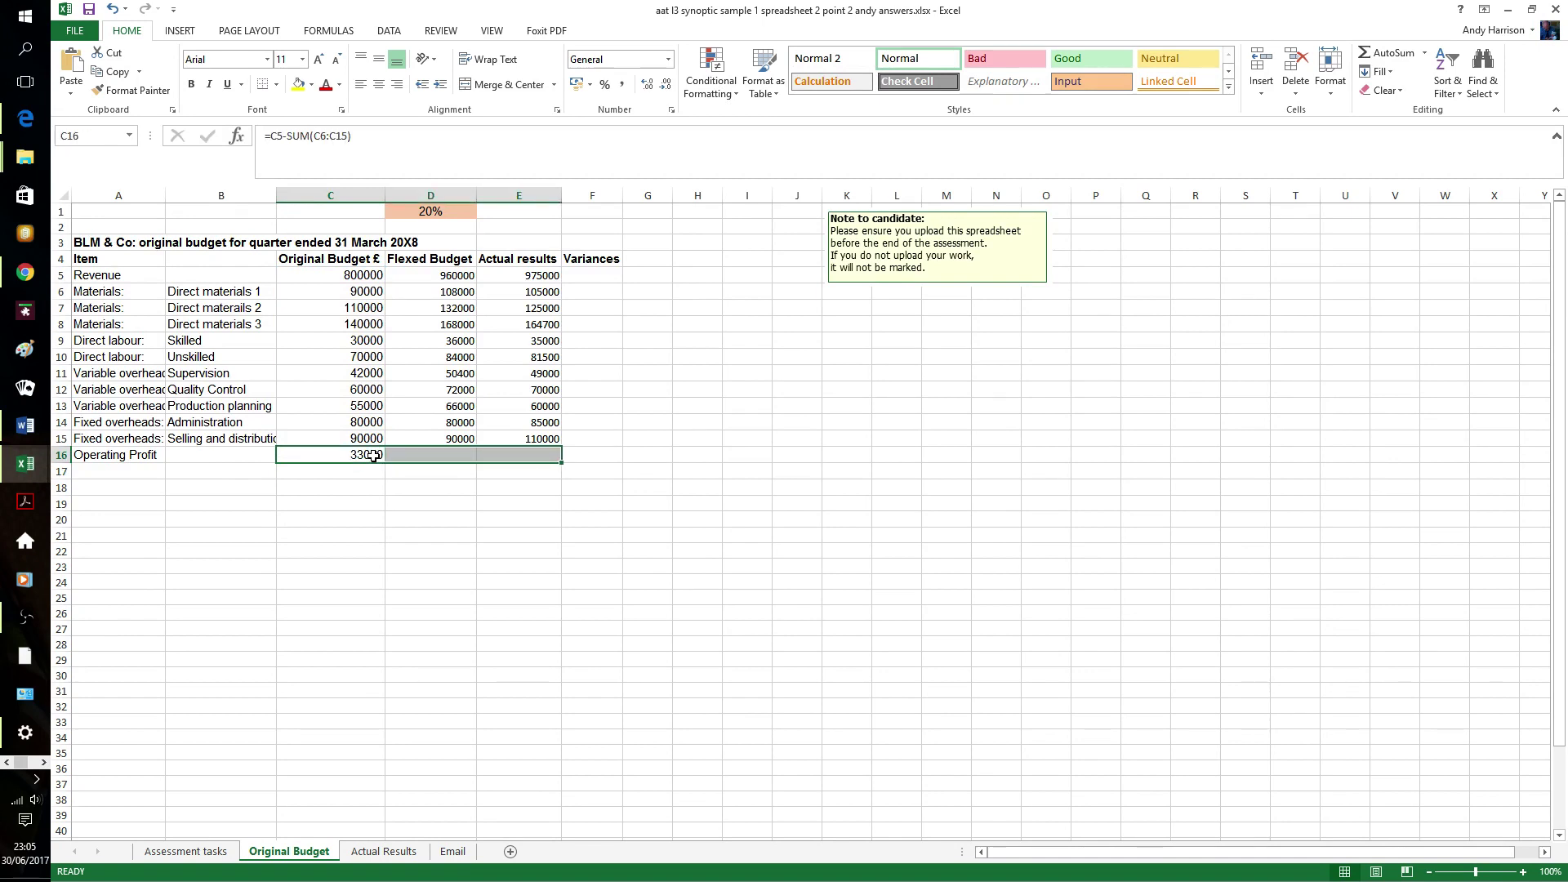
key(ctrl+r)
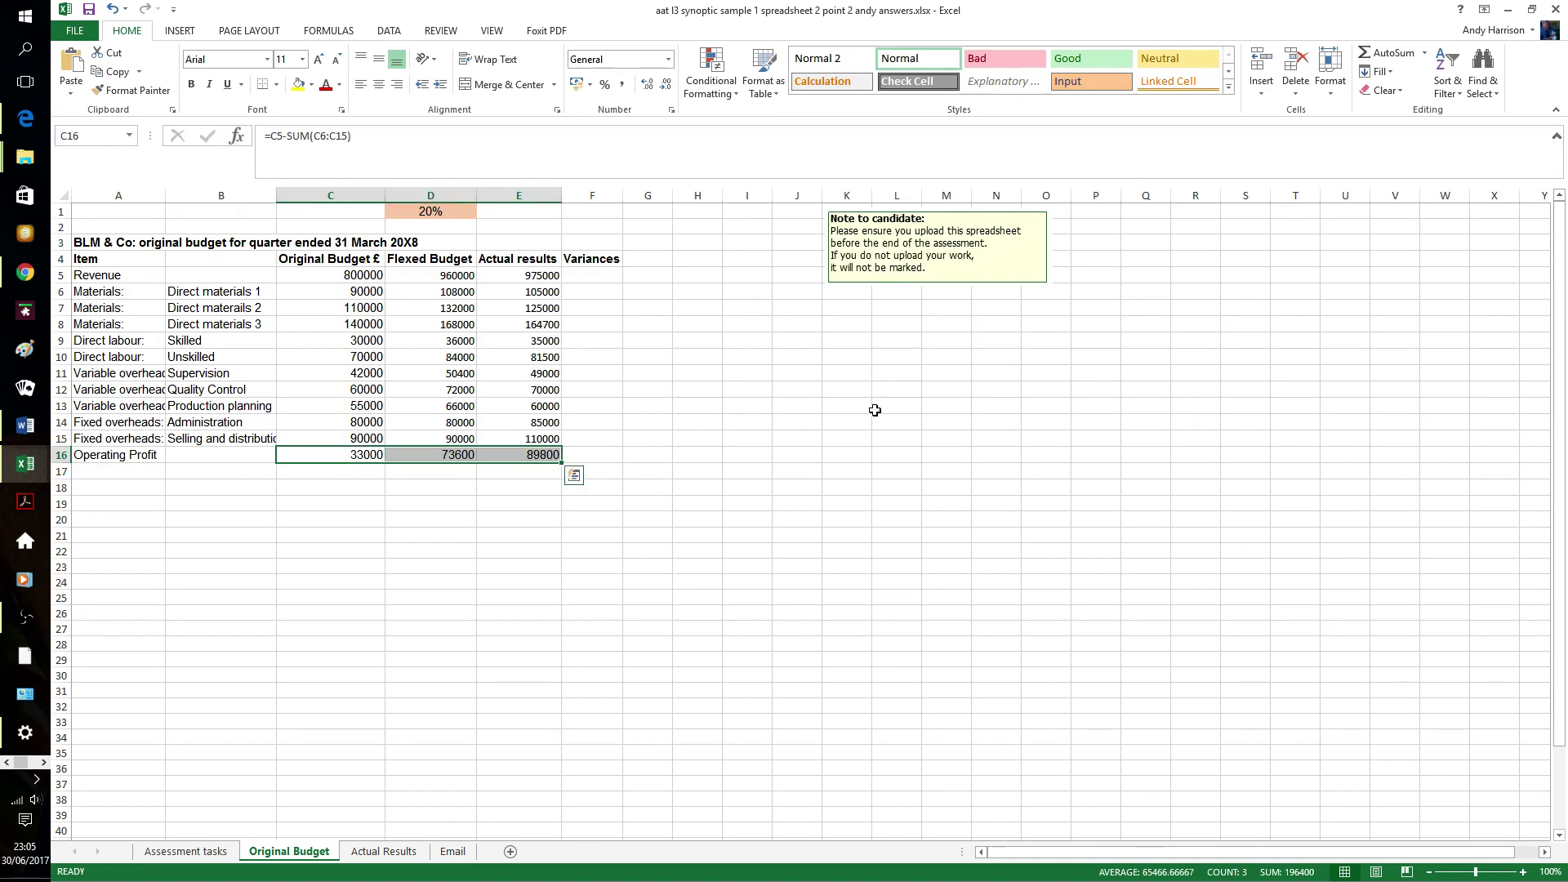
click(735, 413)
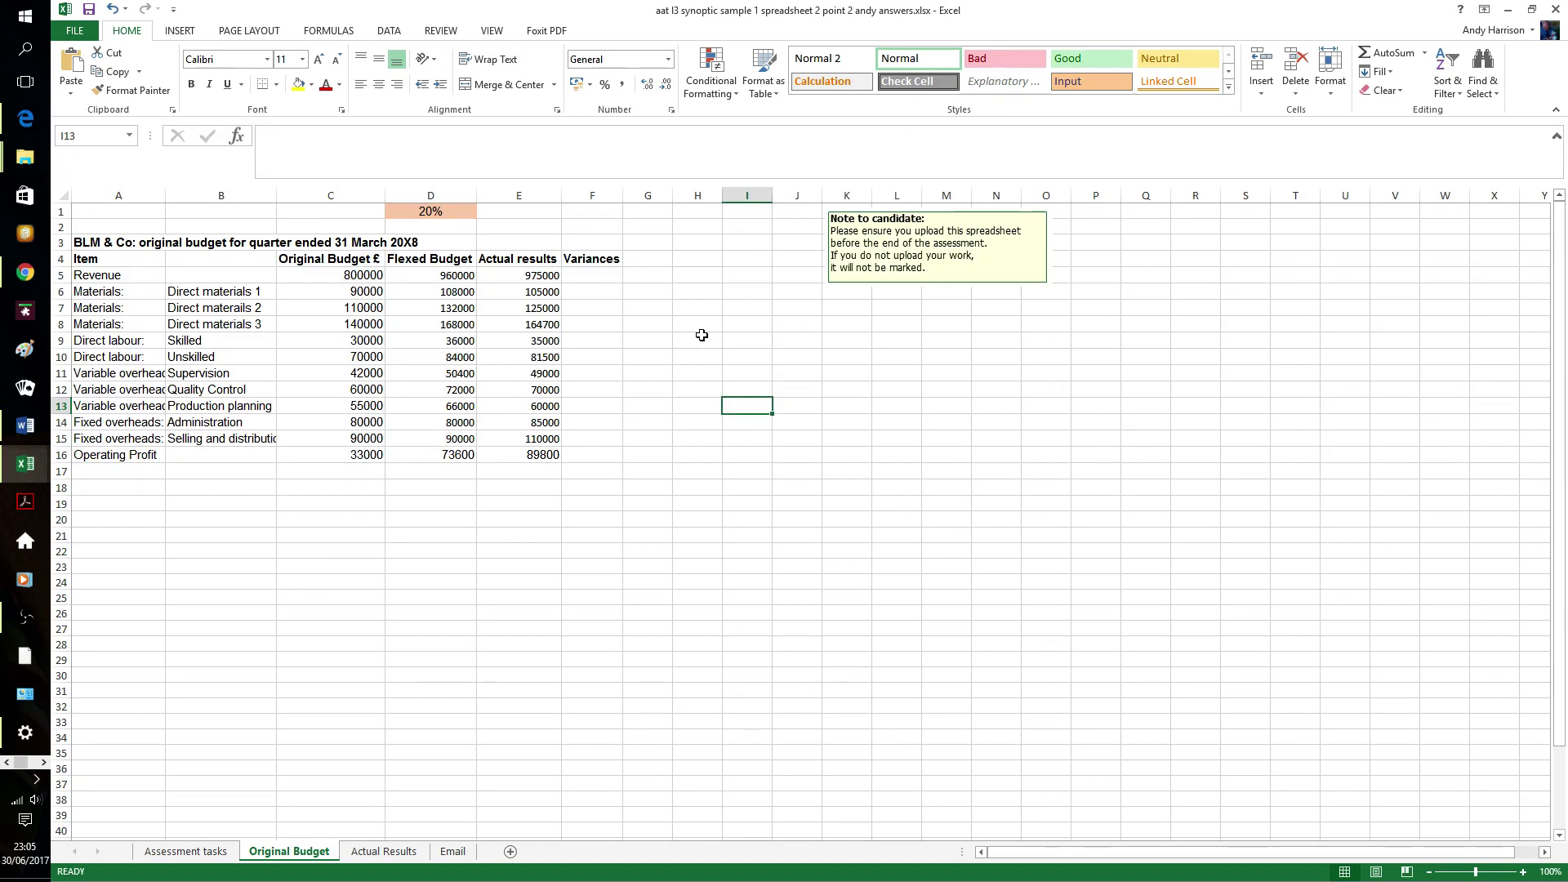
click(613, 276)
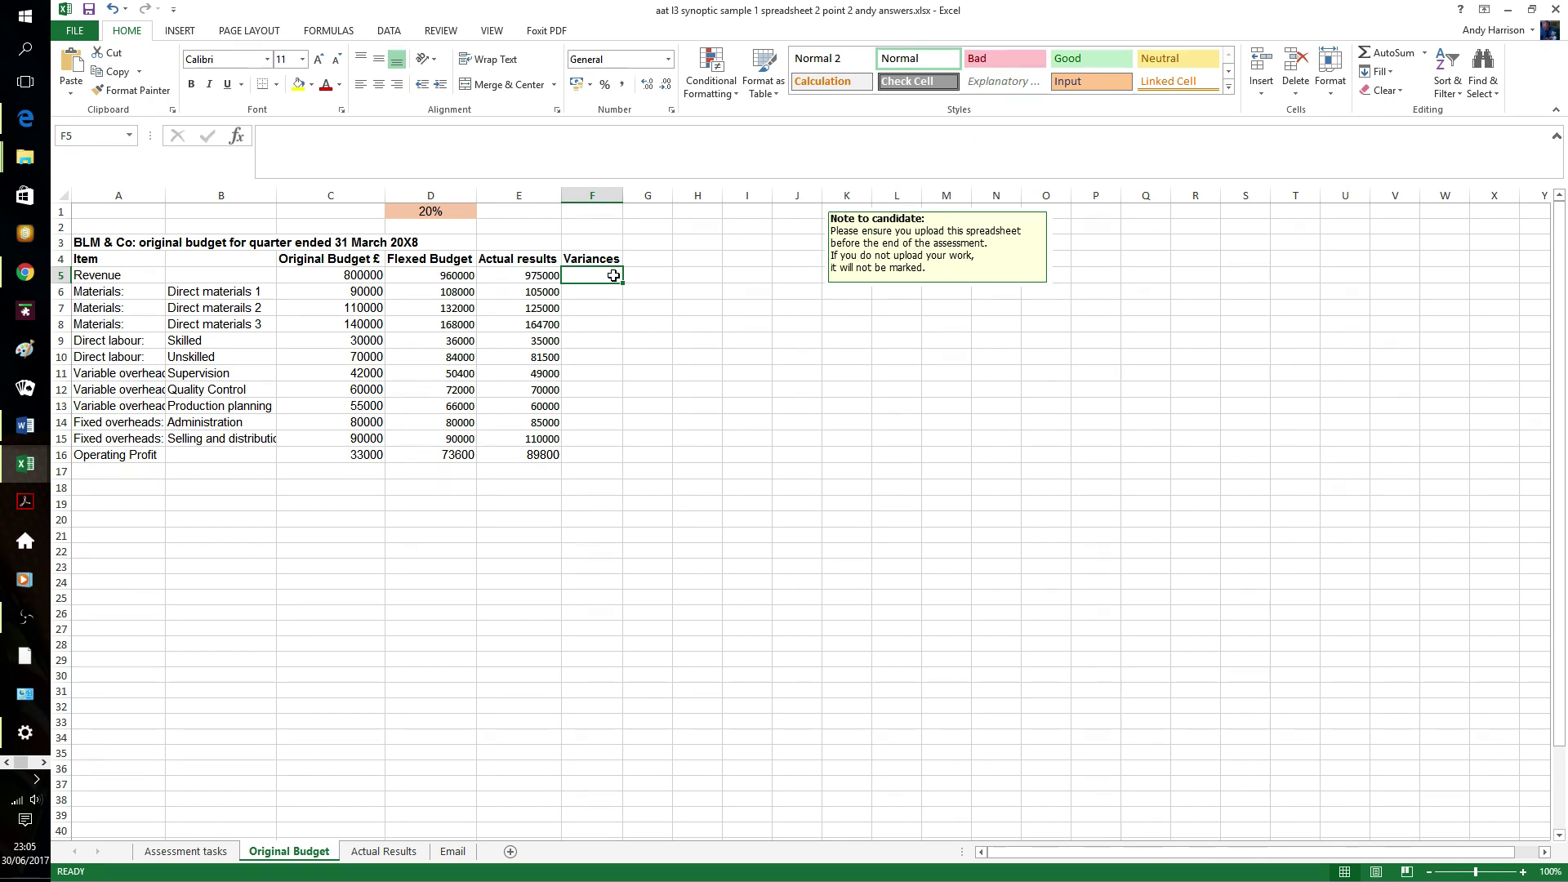
- Enter the revenue variance =E5-D5 in F5 and copy it down to F16
text(=)
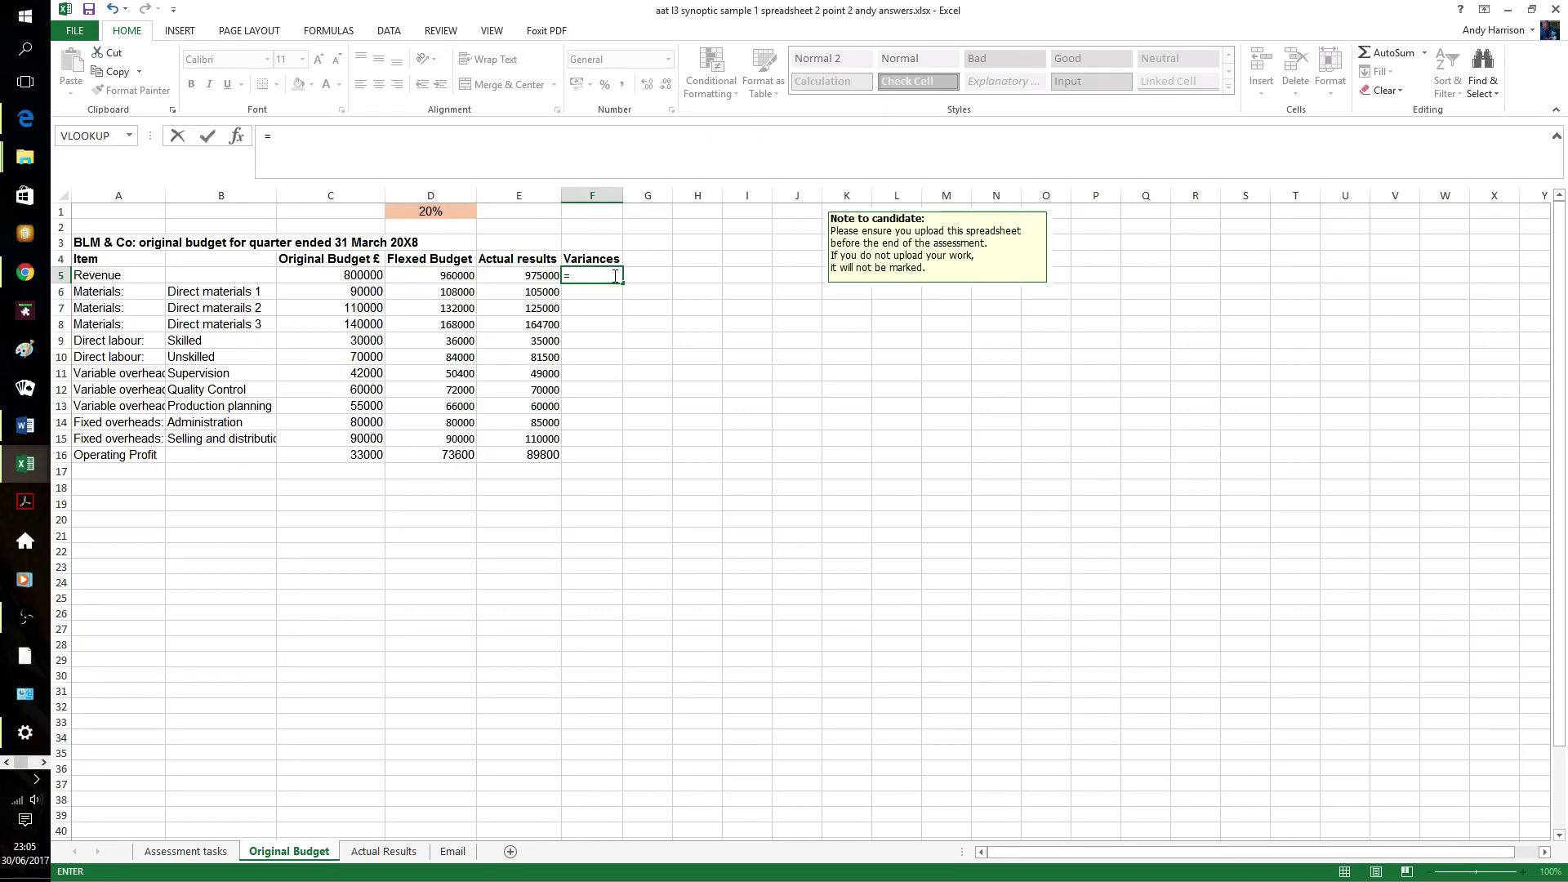
text(e)
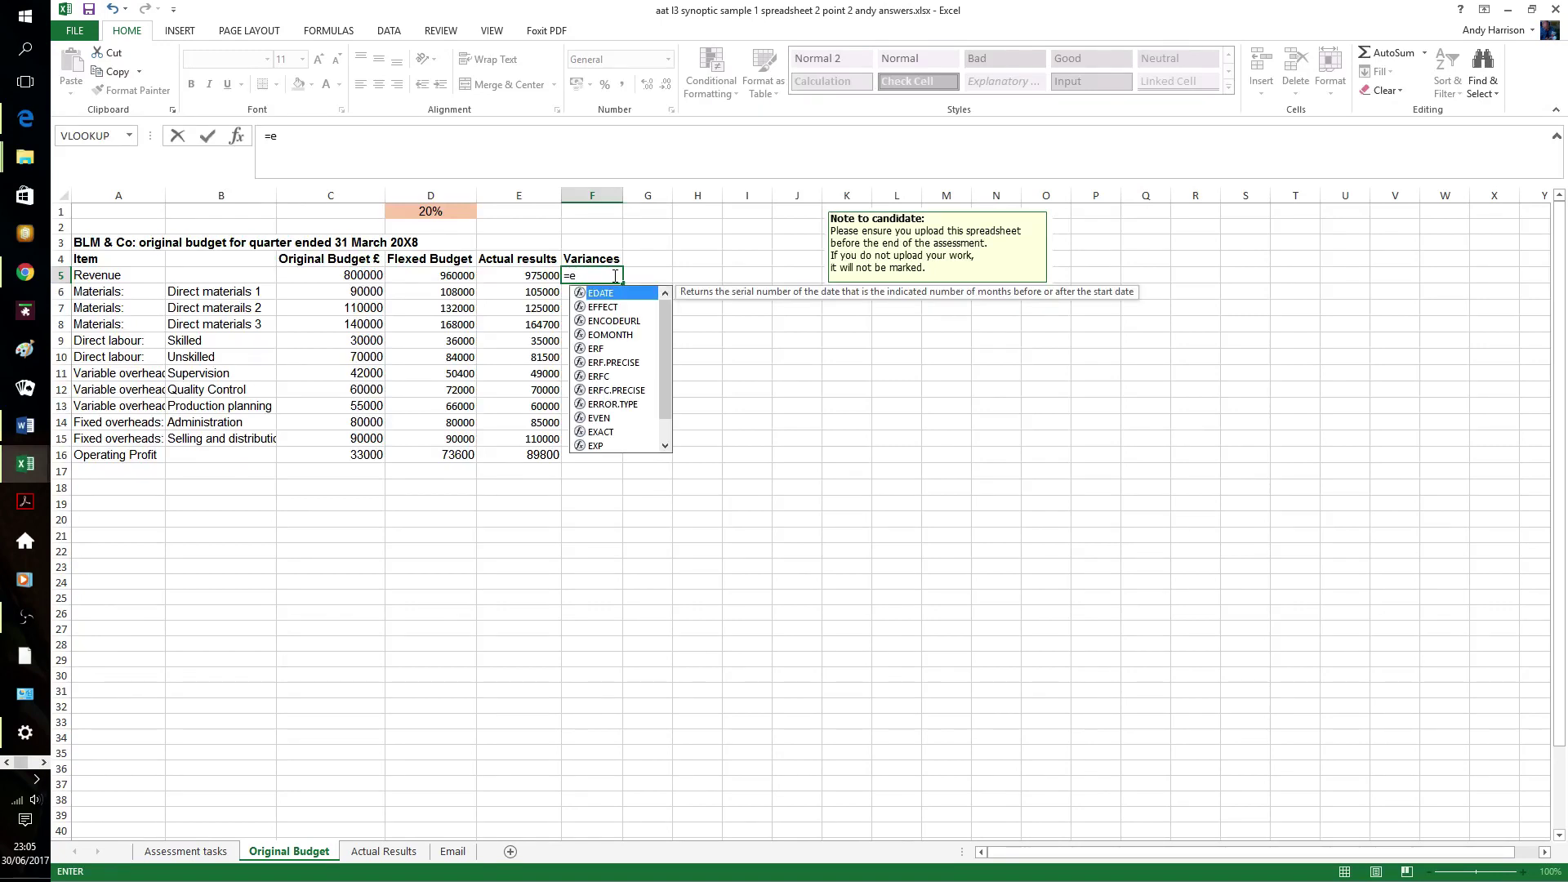
text(5)
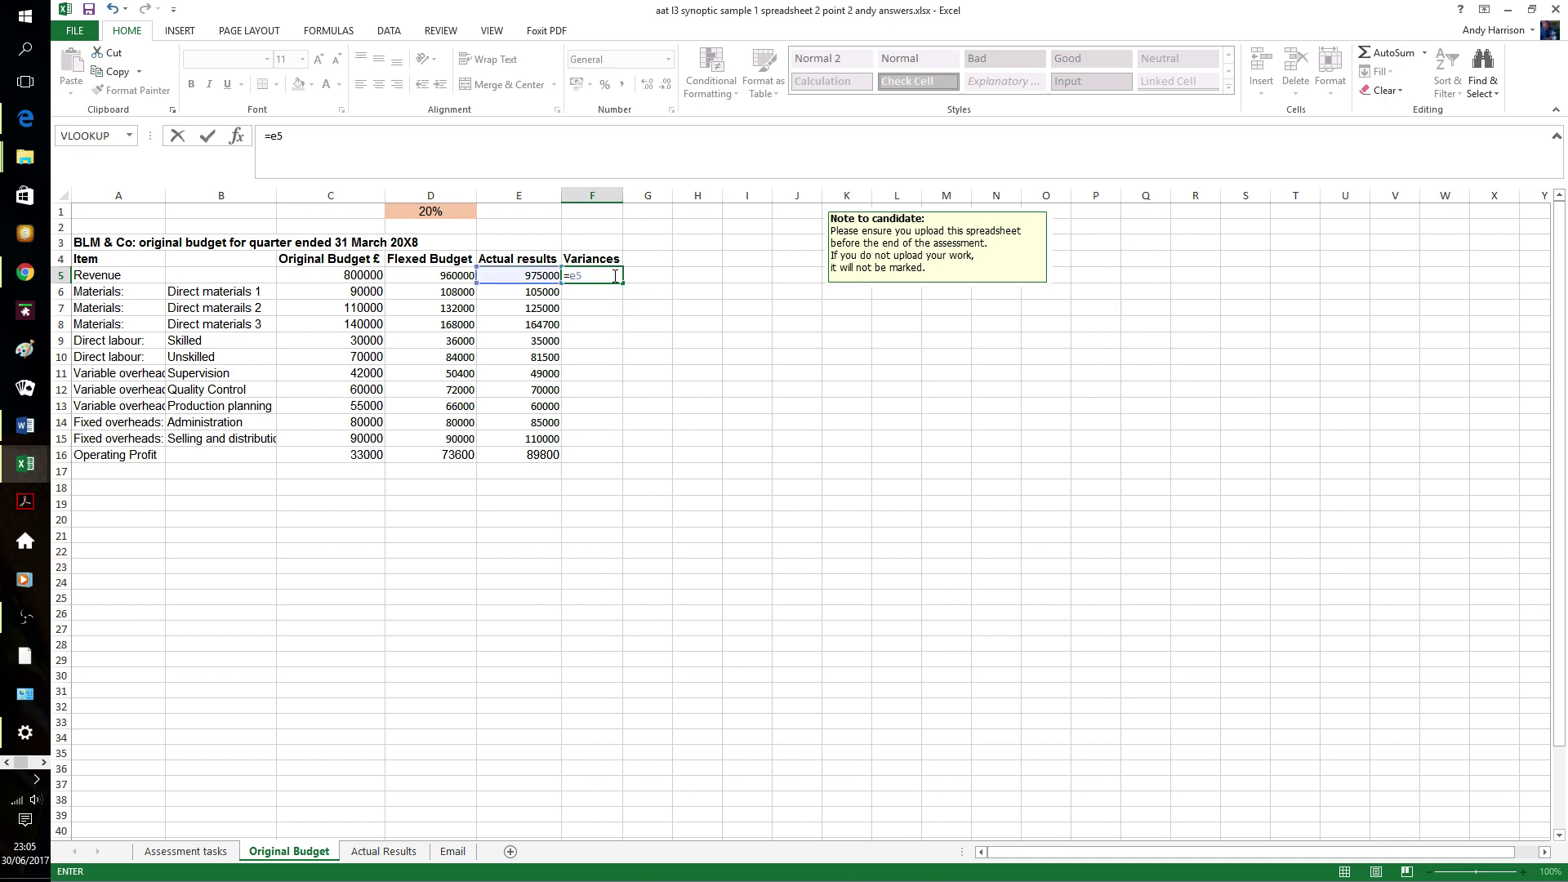
text(-d5)
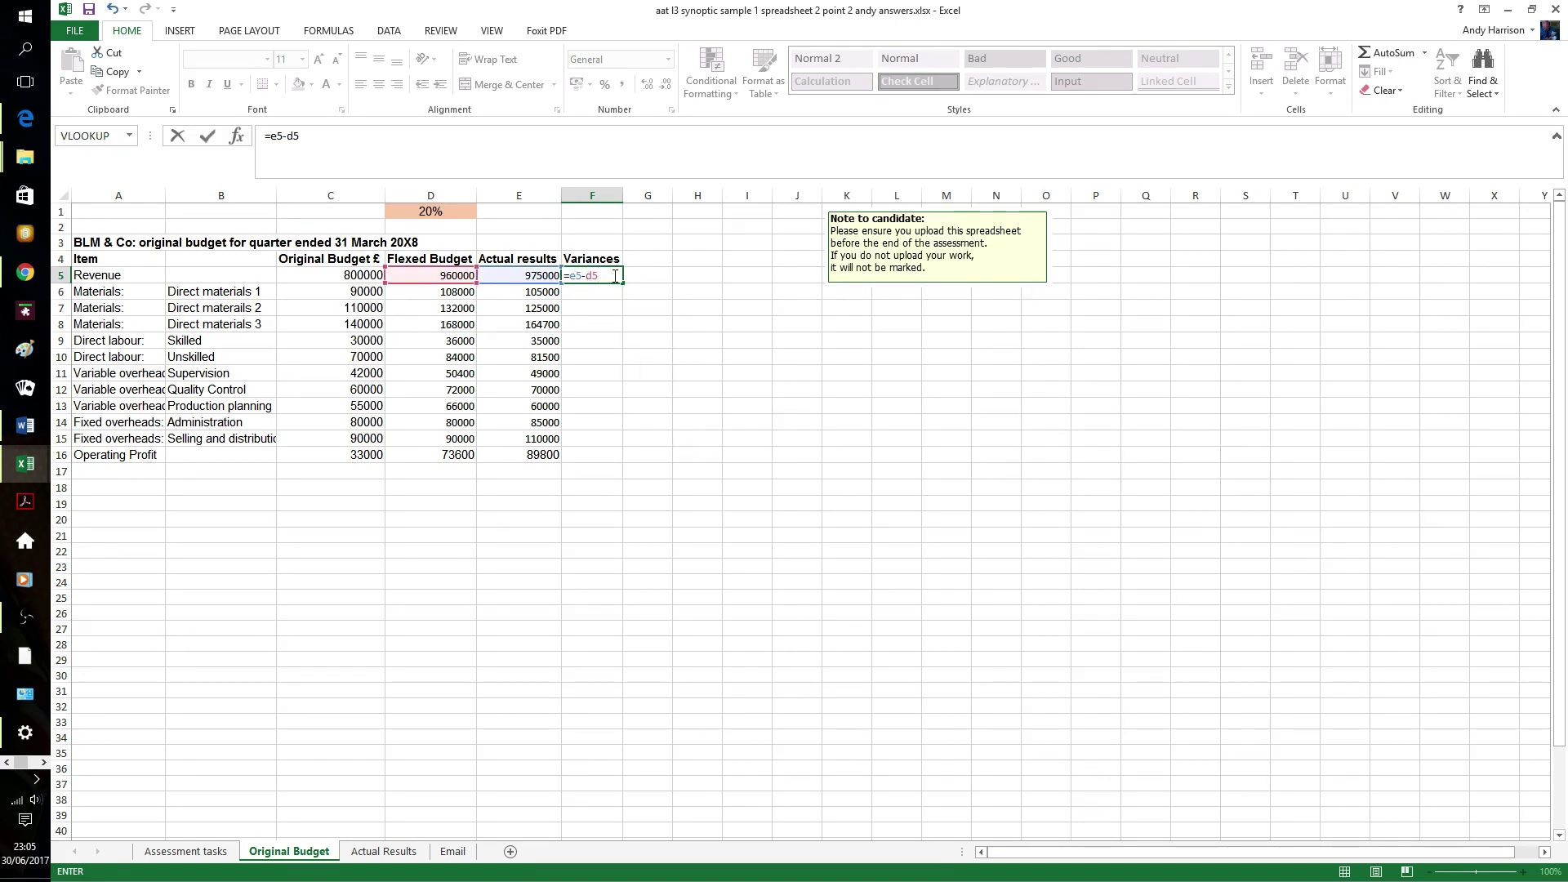
key(Return)
click(613, 275)
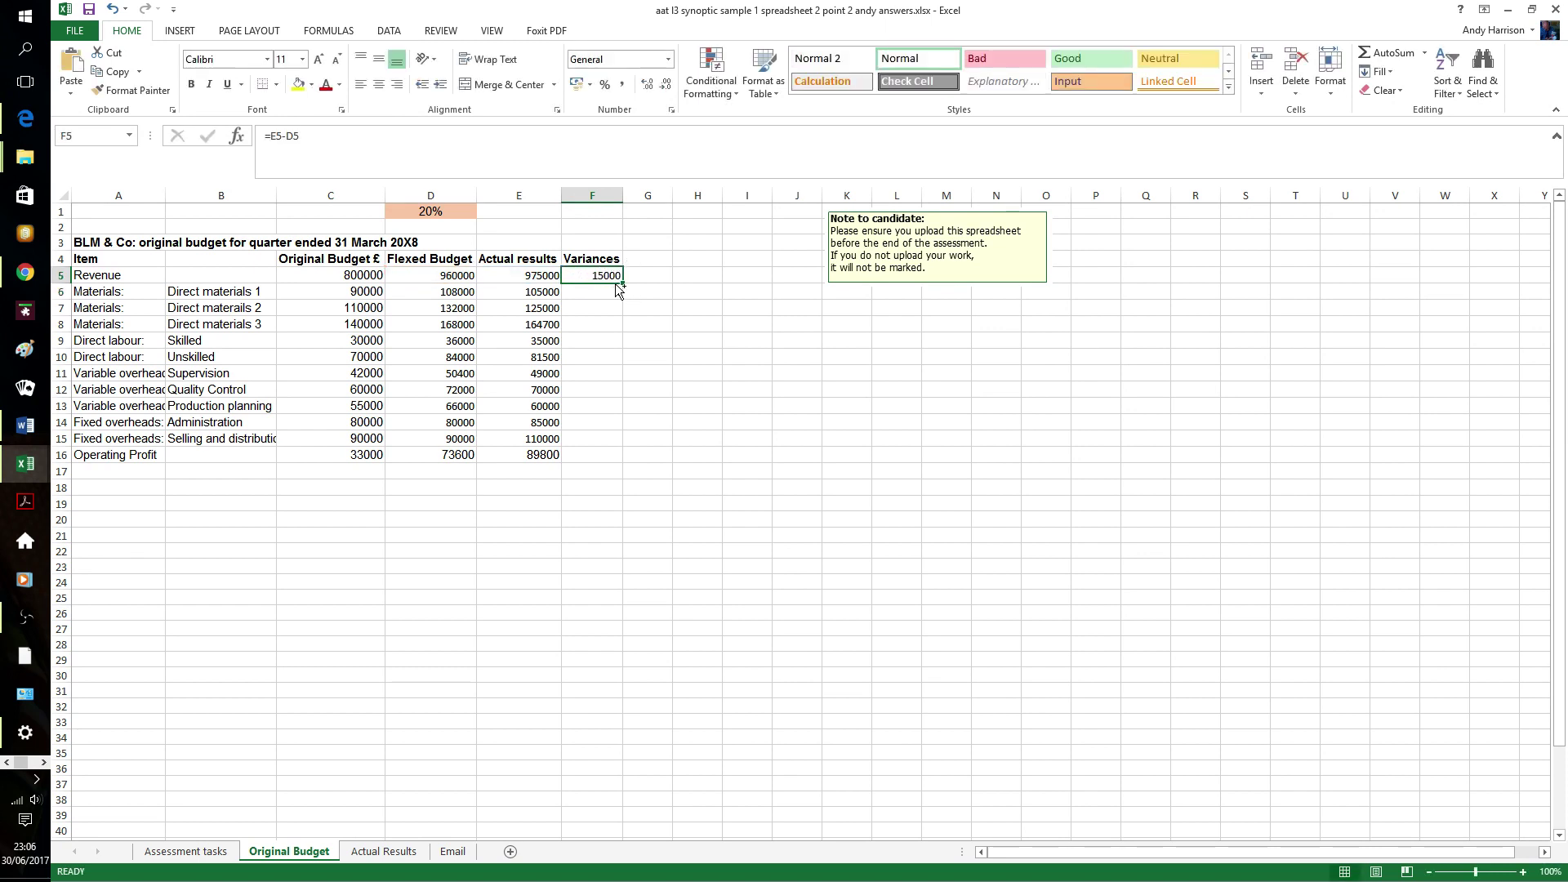
drag(618, 286, 619, 462)
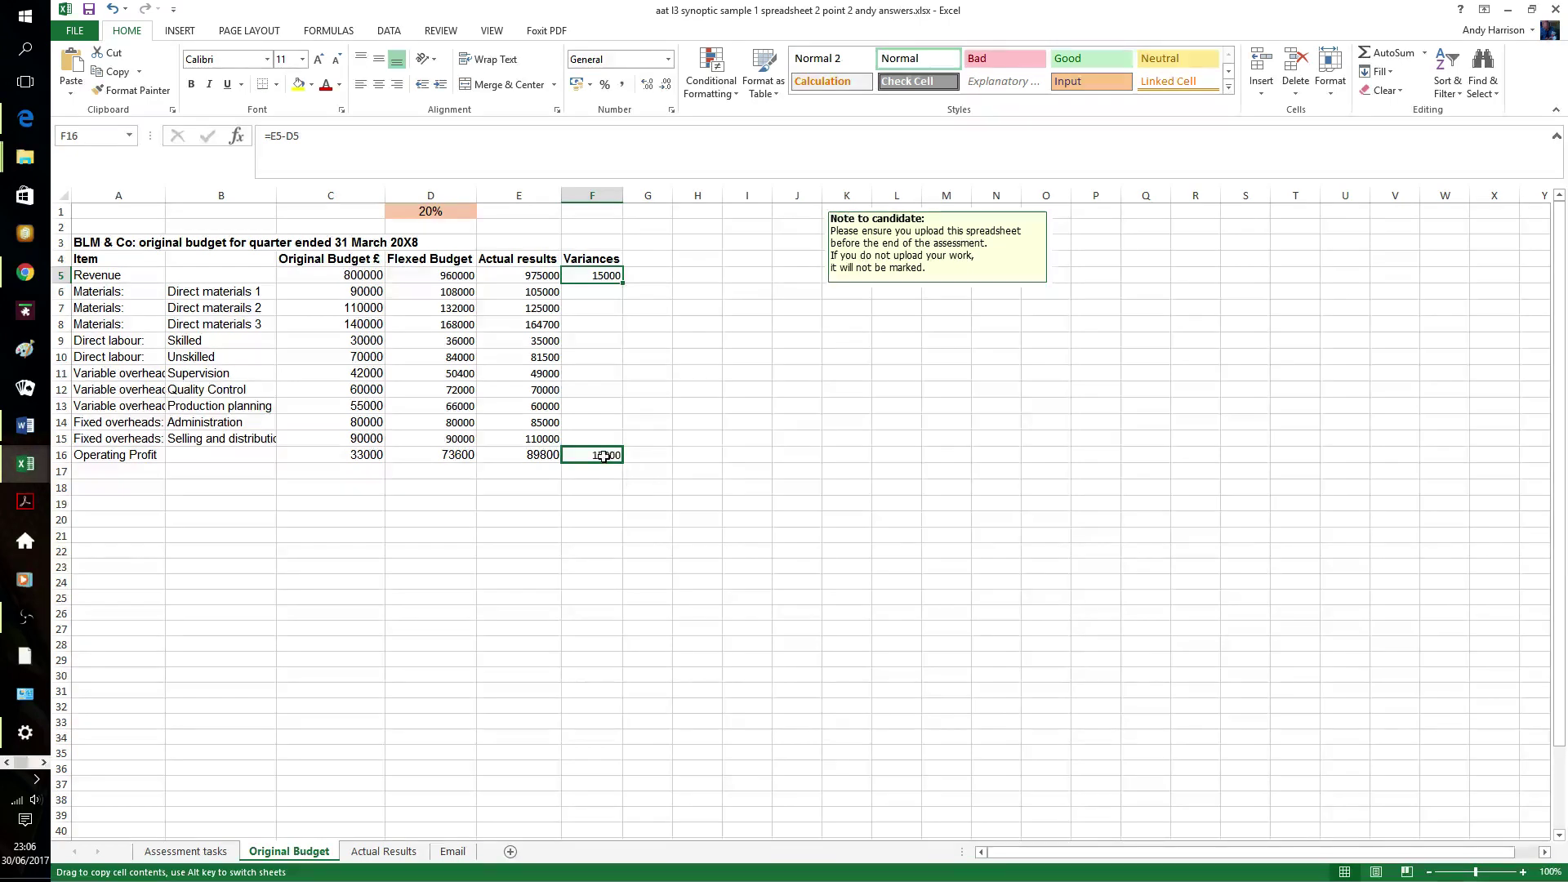
- Enter the cost variance =D6-E6 in F6 and fill it down to F15
click(606, 296)
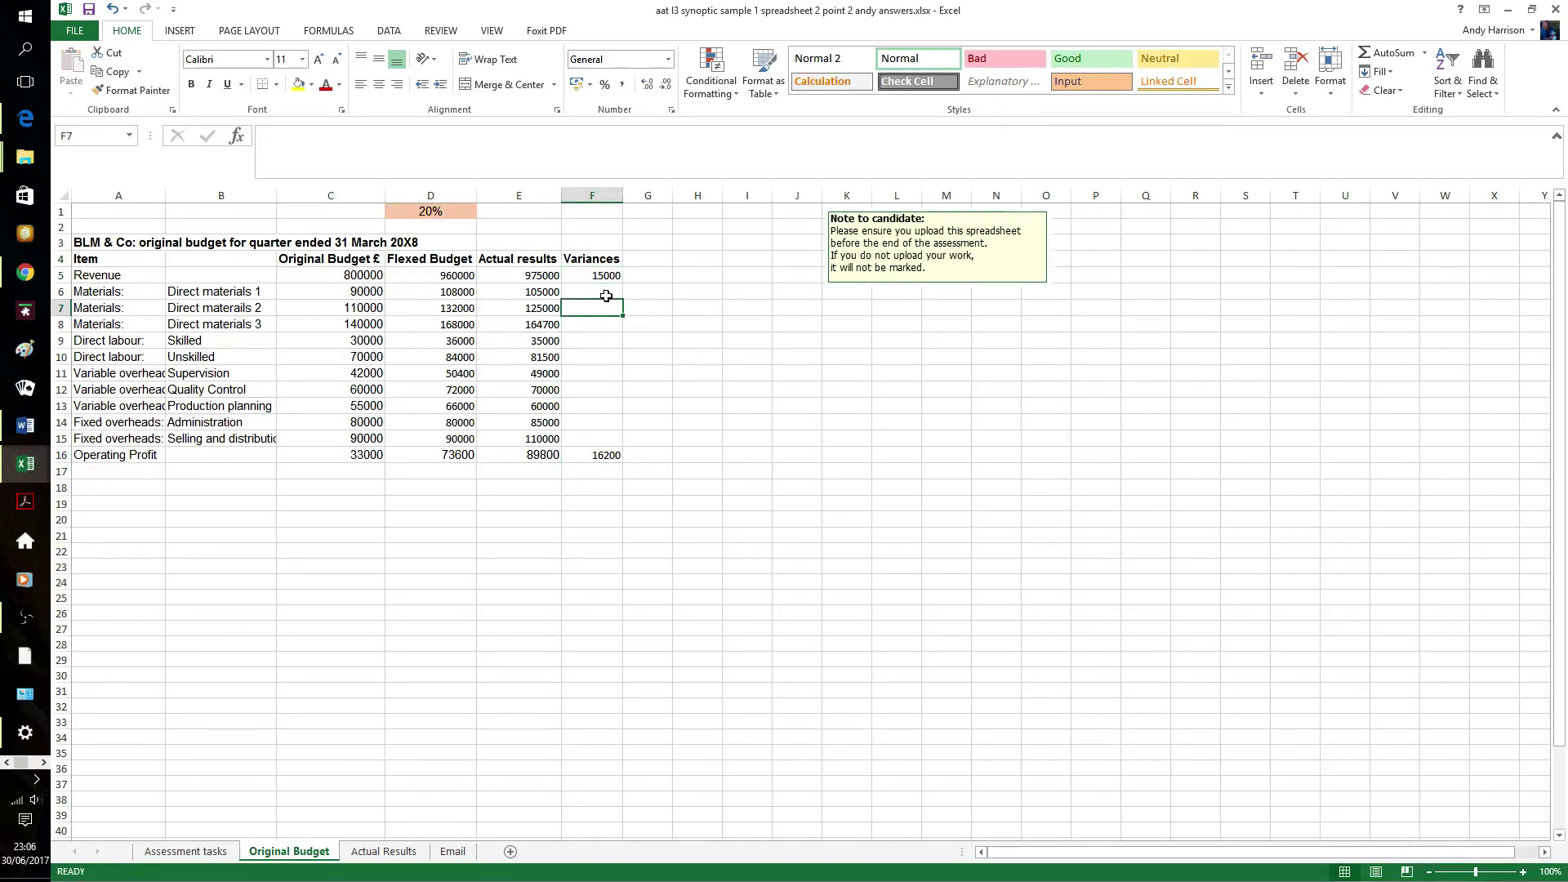
text(=)
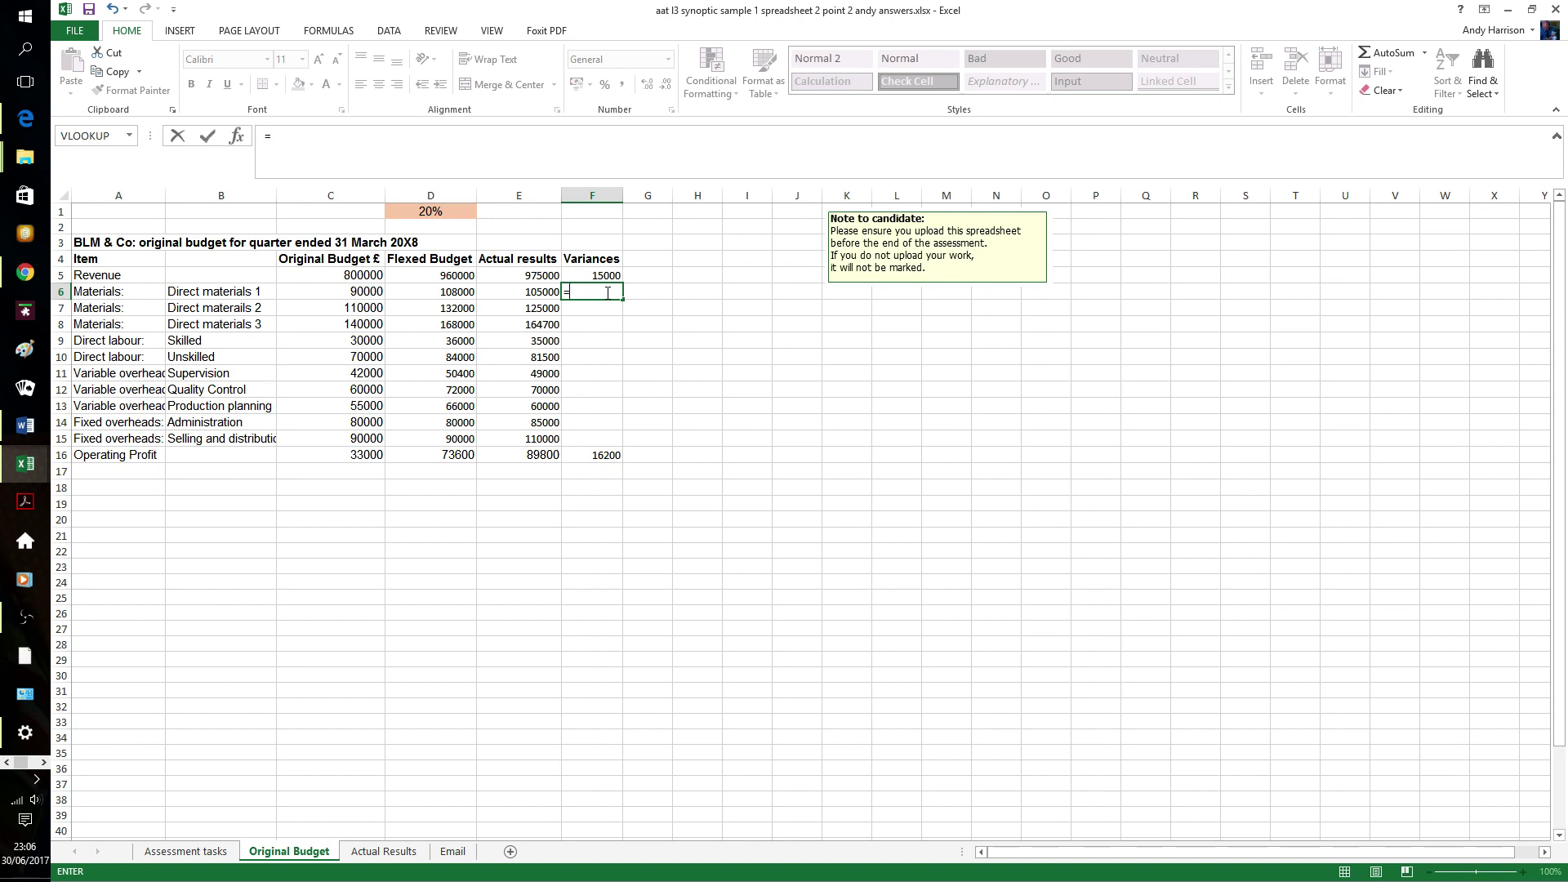
text(d)
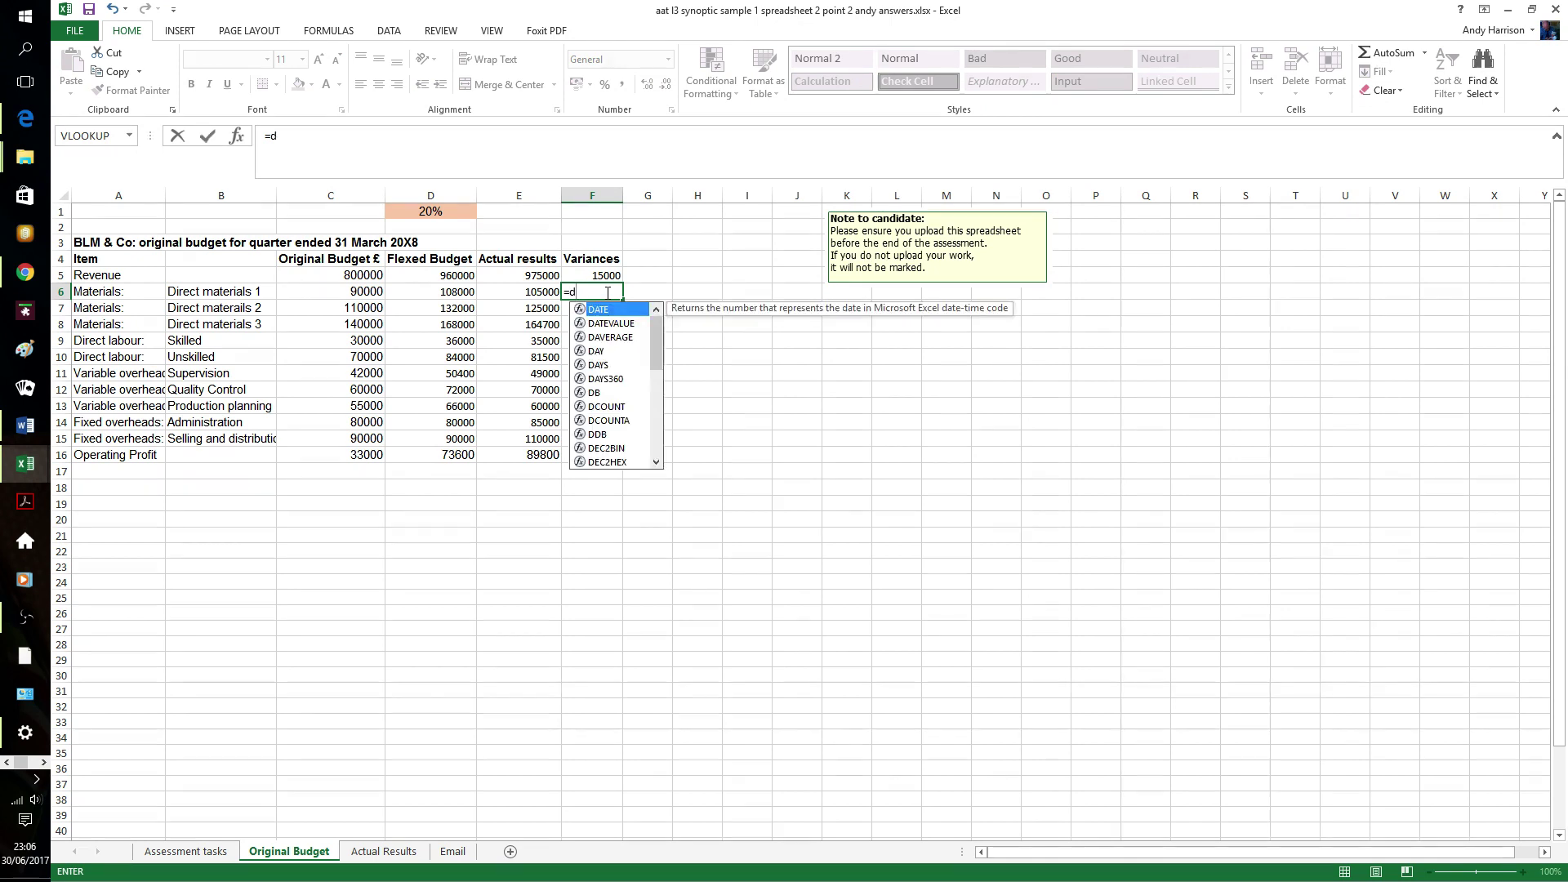
text(6)
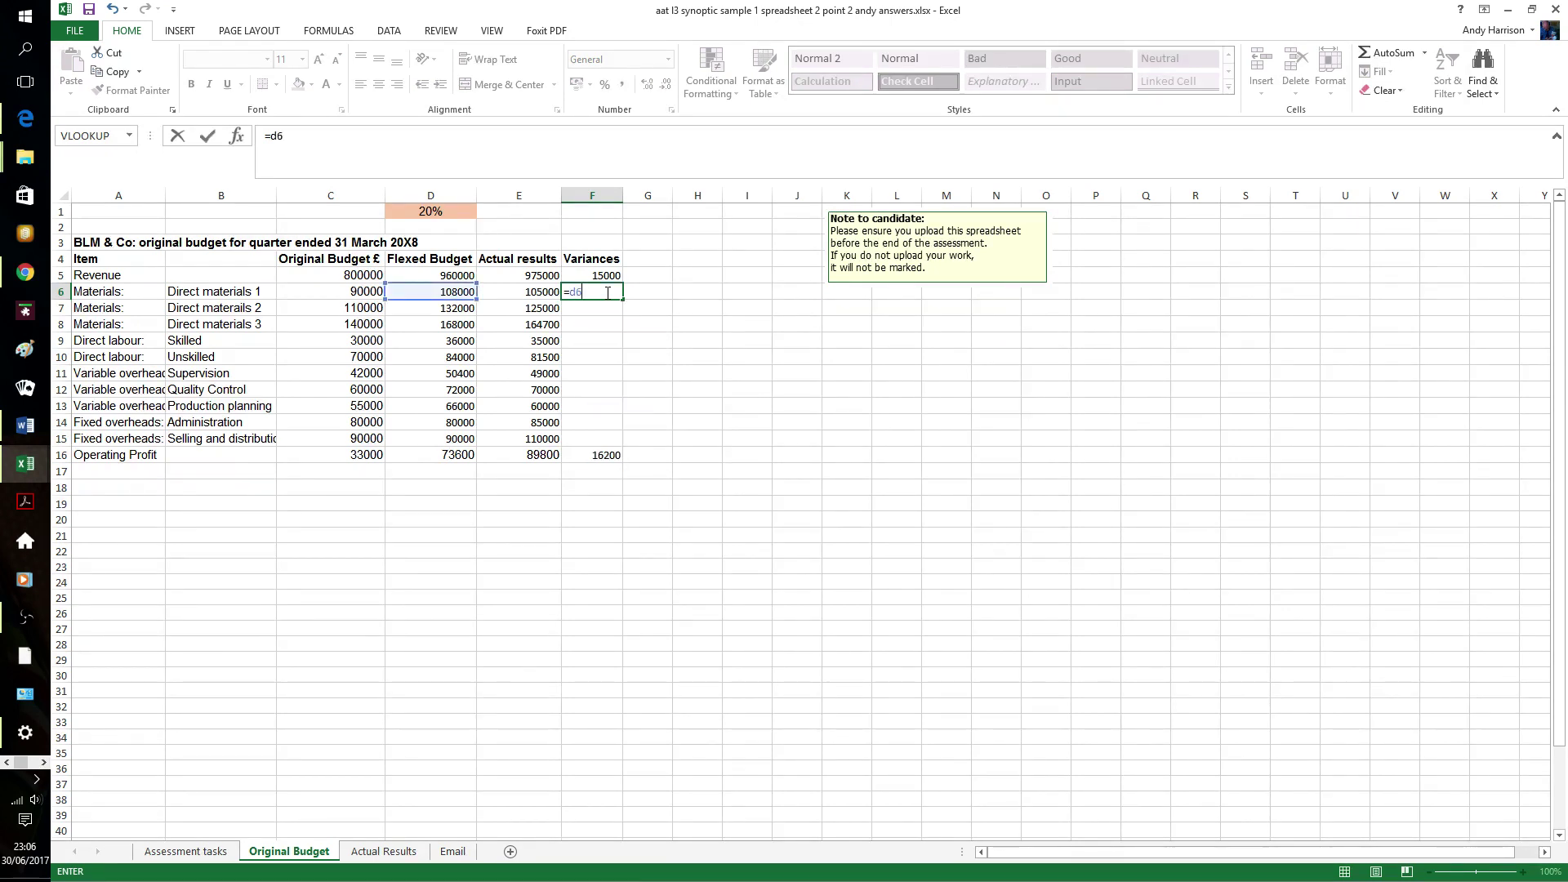
text(-e6)
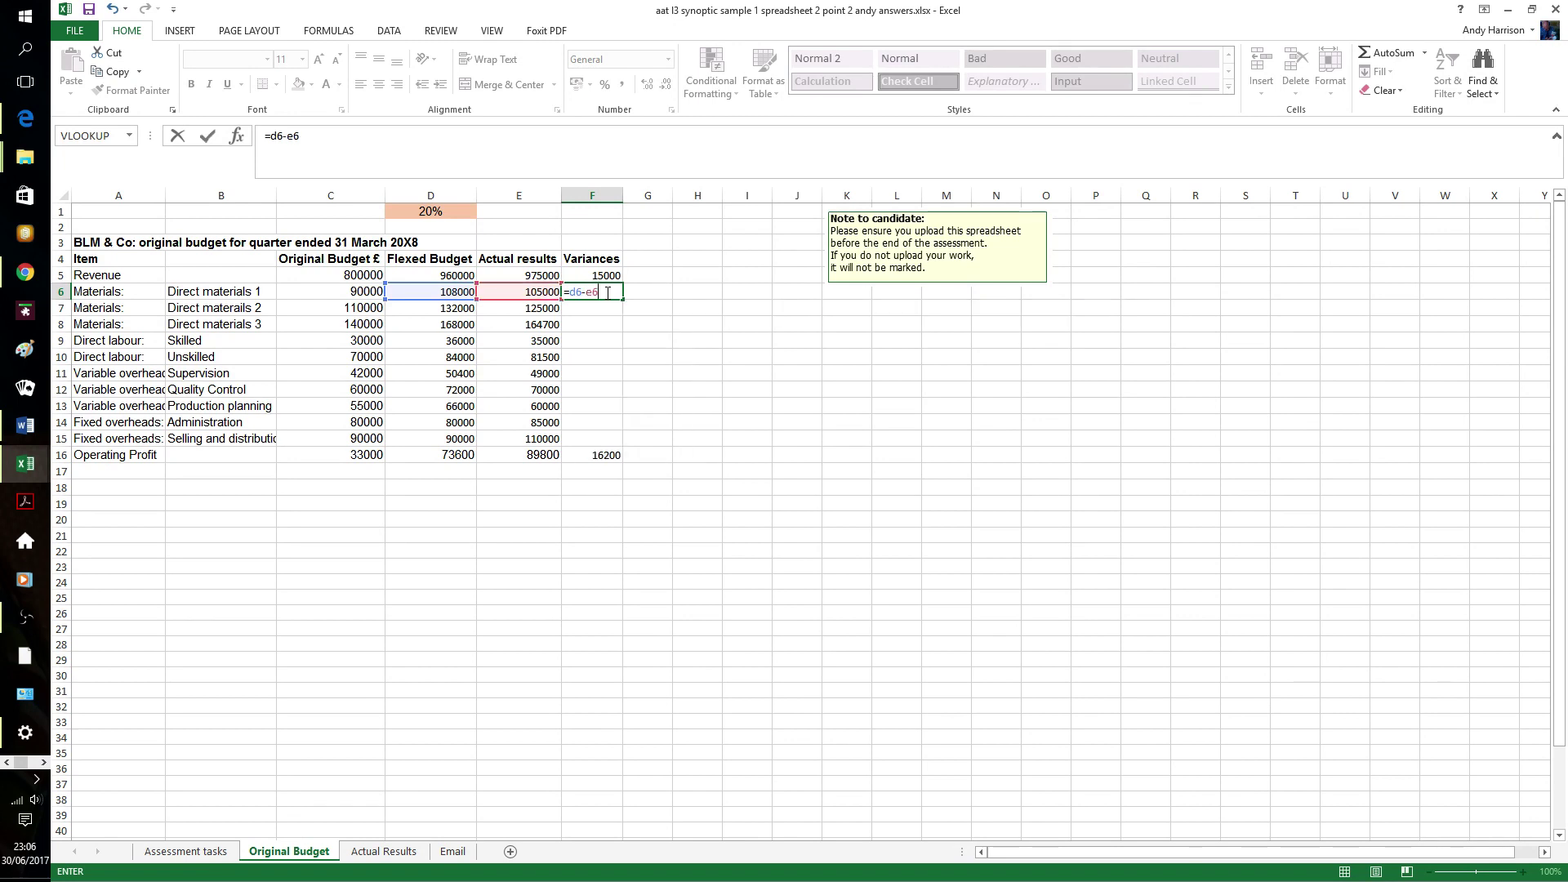
key(Return)
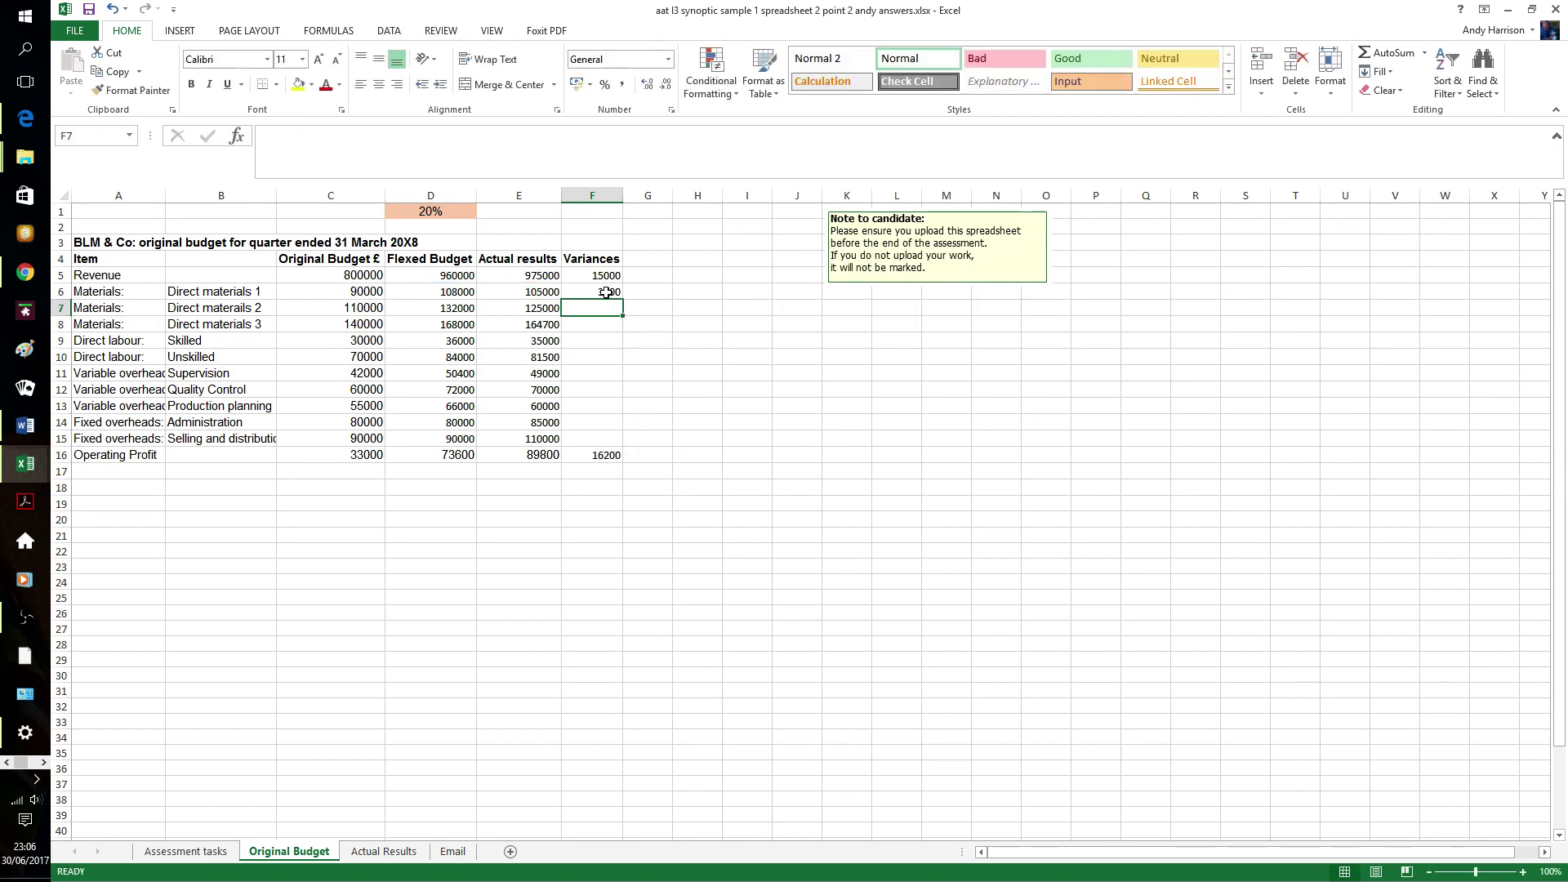
click(605, 292)
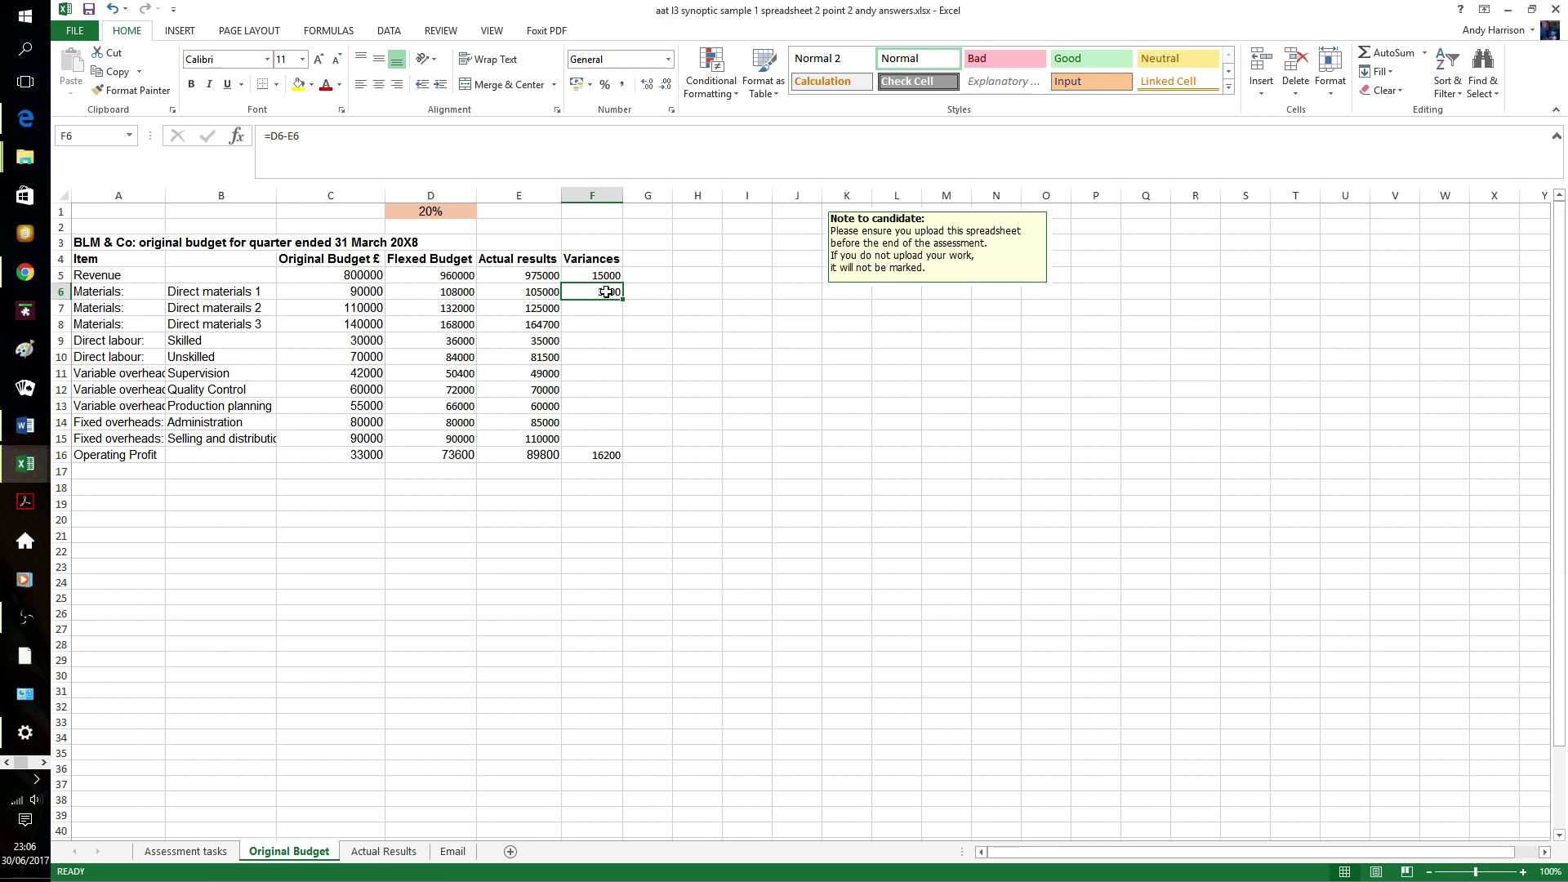
key(shift+Down)
key(shift+Down)
key(shift+Down)
key(shift+Down)
key(shift+Down)
key(shift+Down)
key(shift+Down)
key(shift+Down)
key(shift+Down)
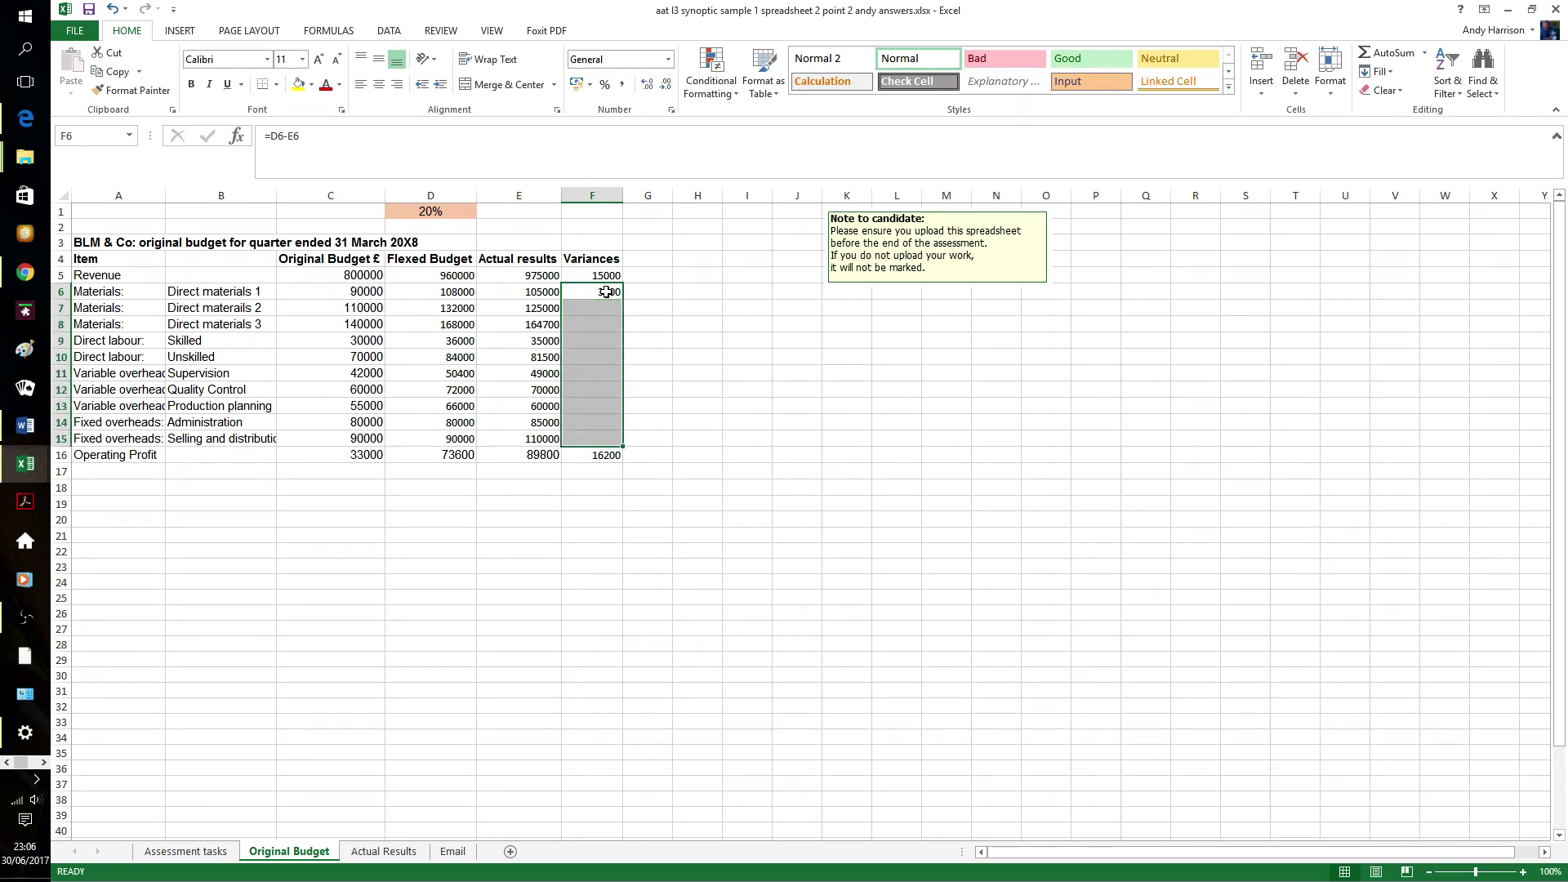
key(ctrl+d)
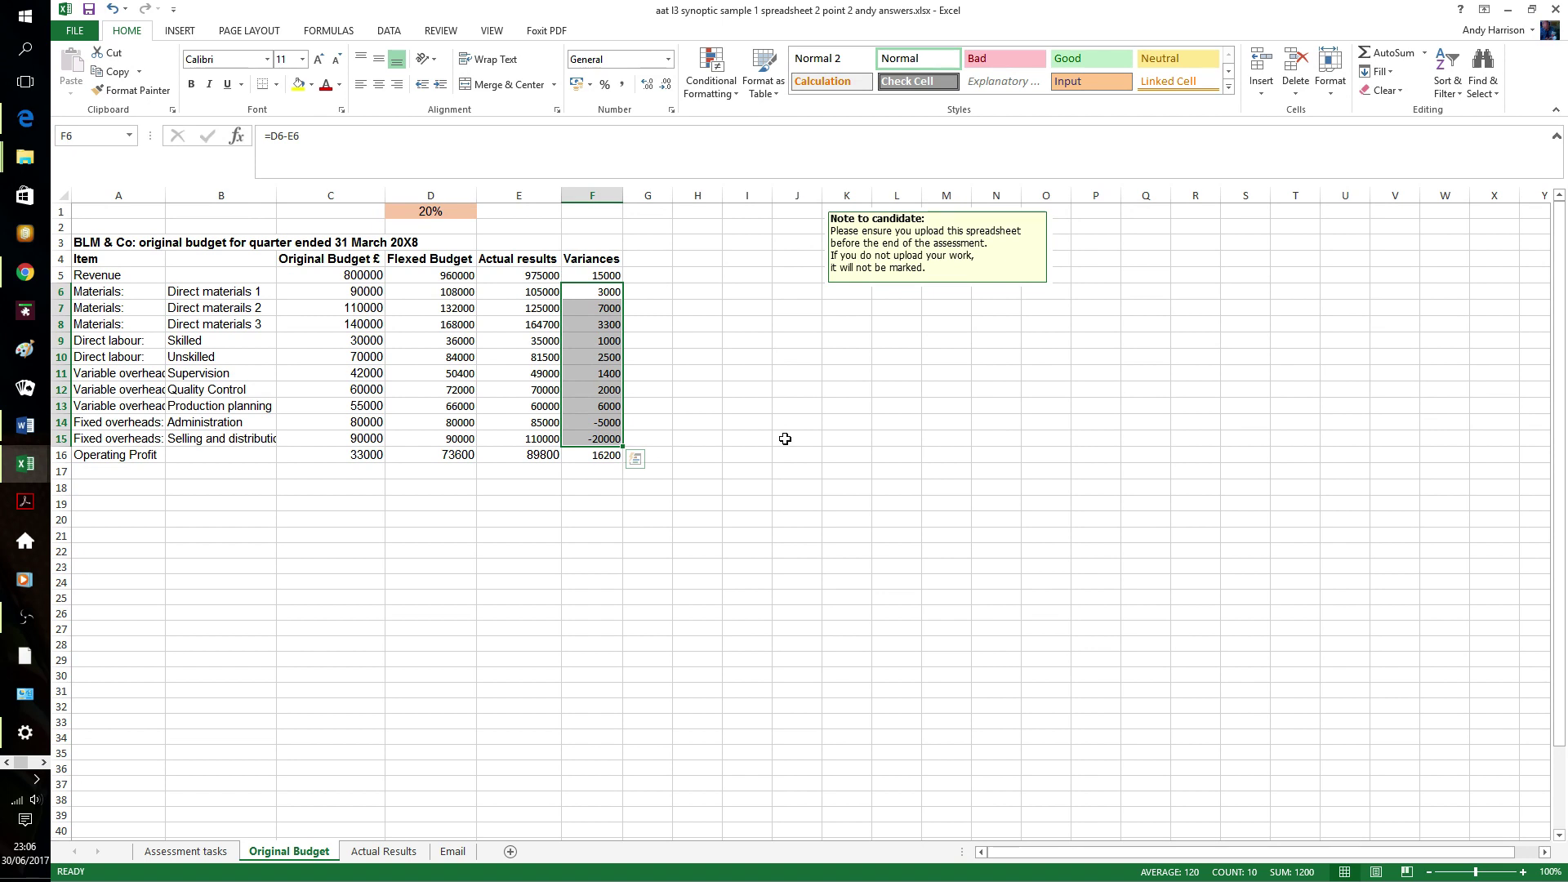
click(716, 404)
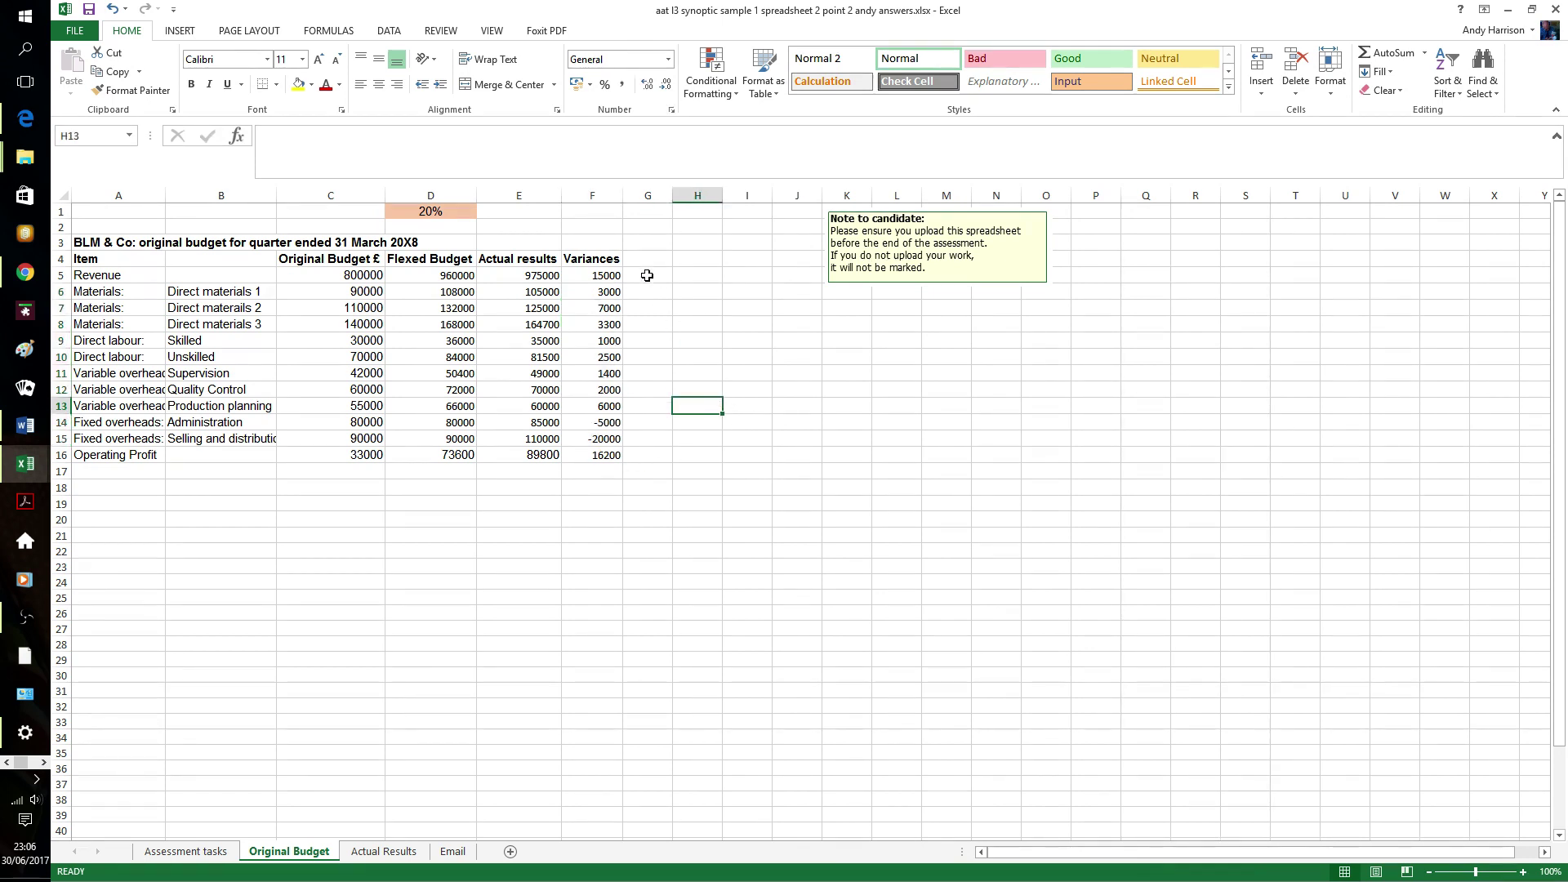
- Add a Greater Than 0 rule on F5:F16 using a custom green font colour
click(614, 275)
drag(614, 275, 607, 450)
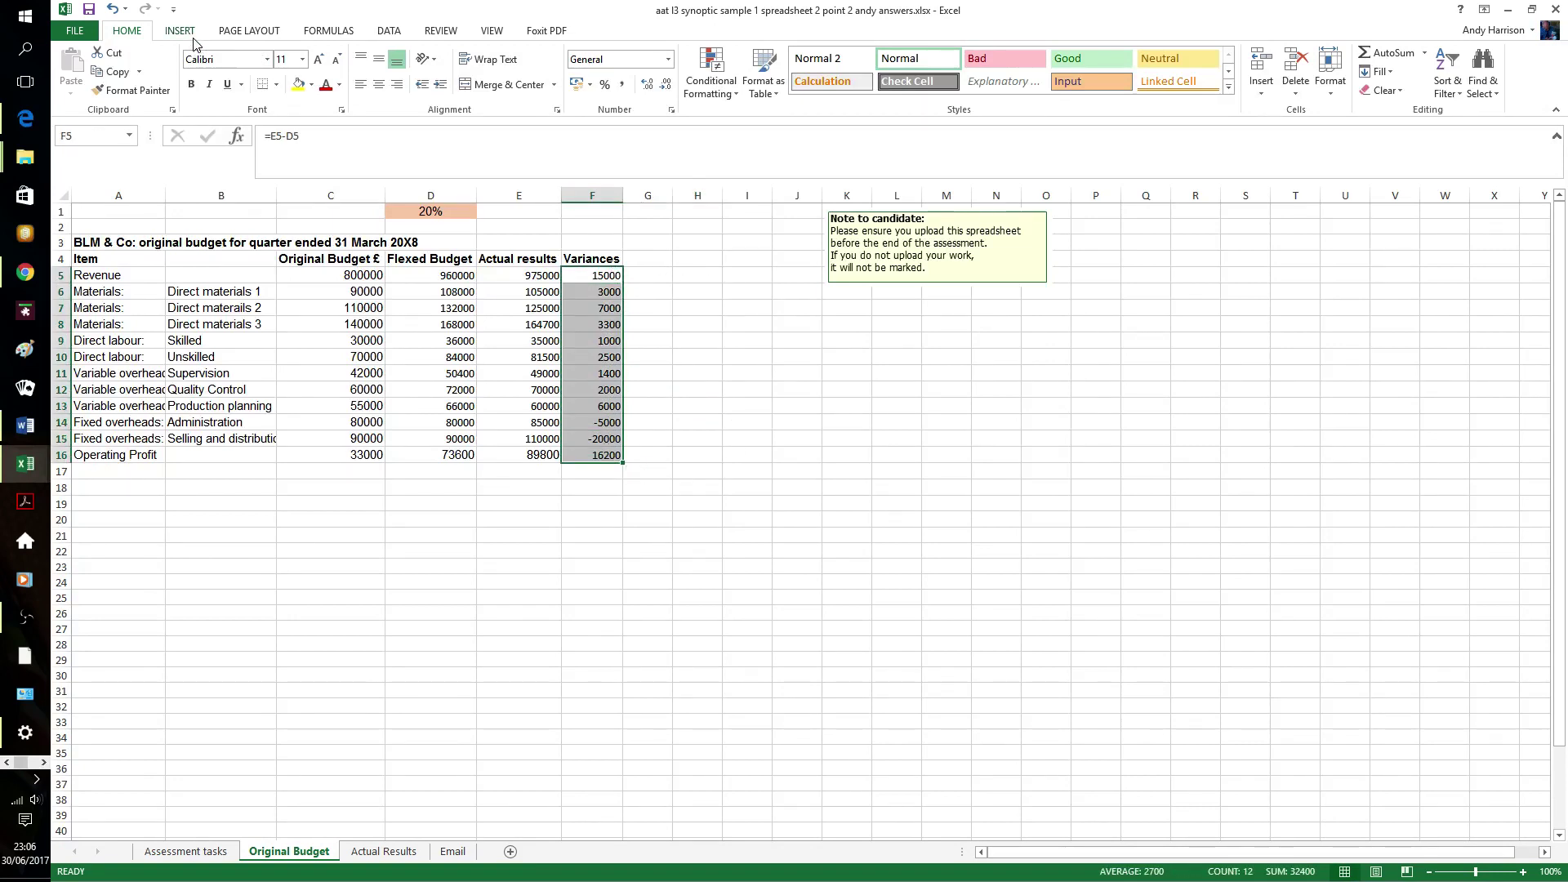
click(728, 85)
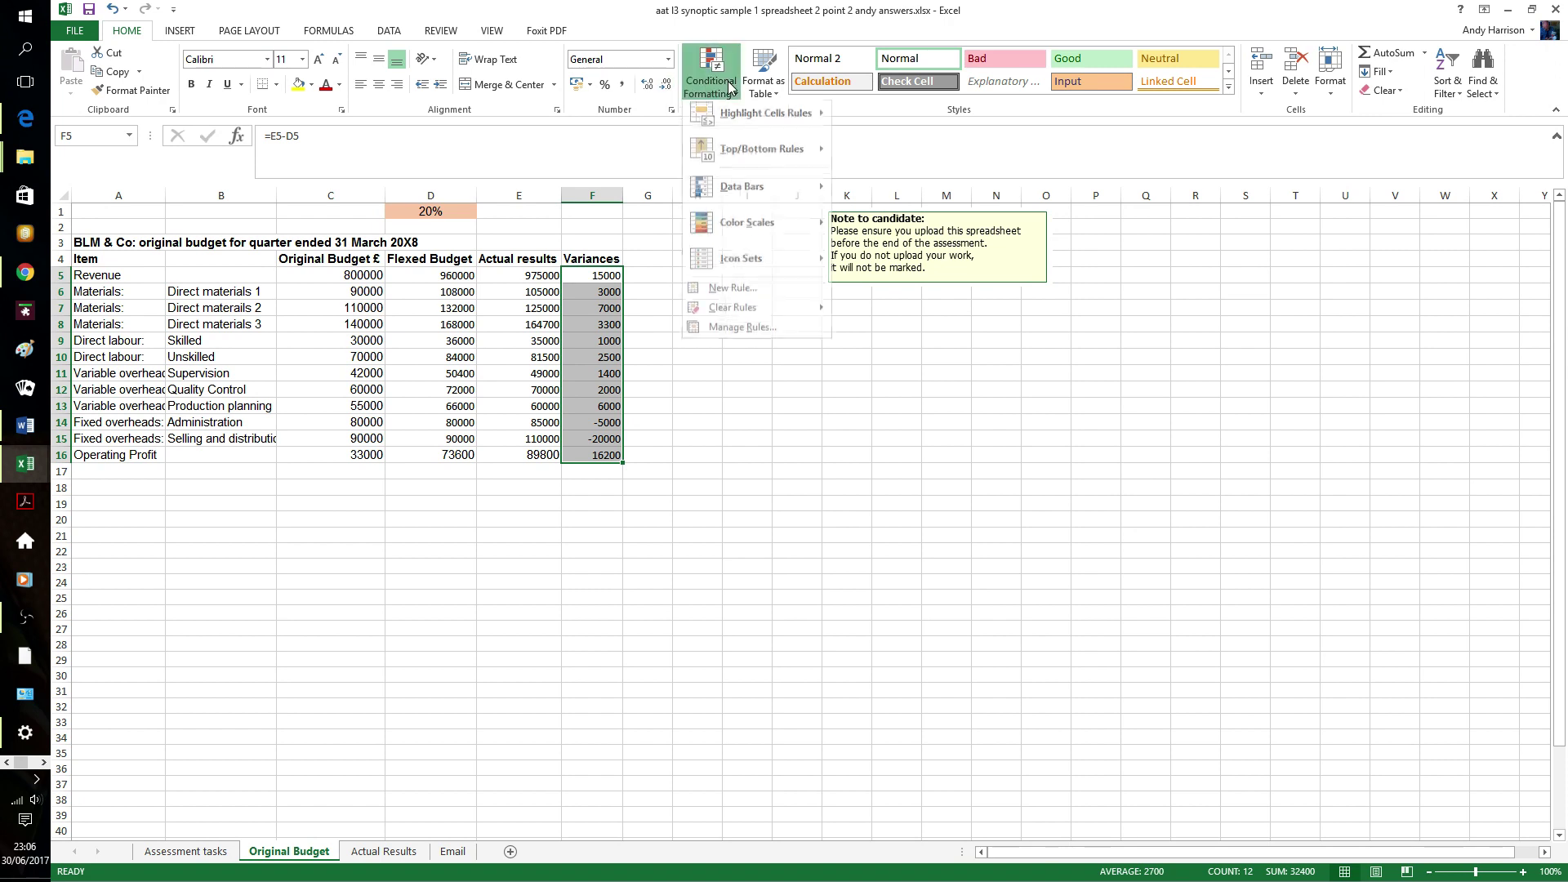
mouse_move(757, 112)
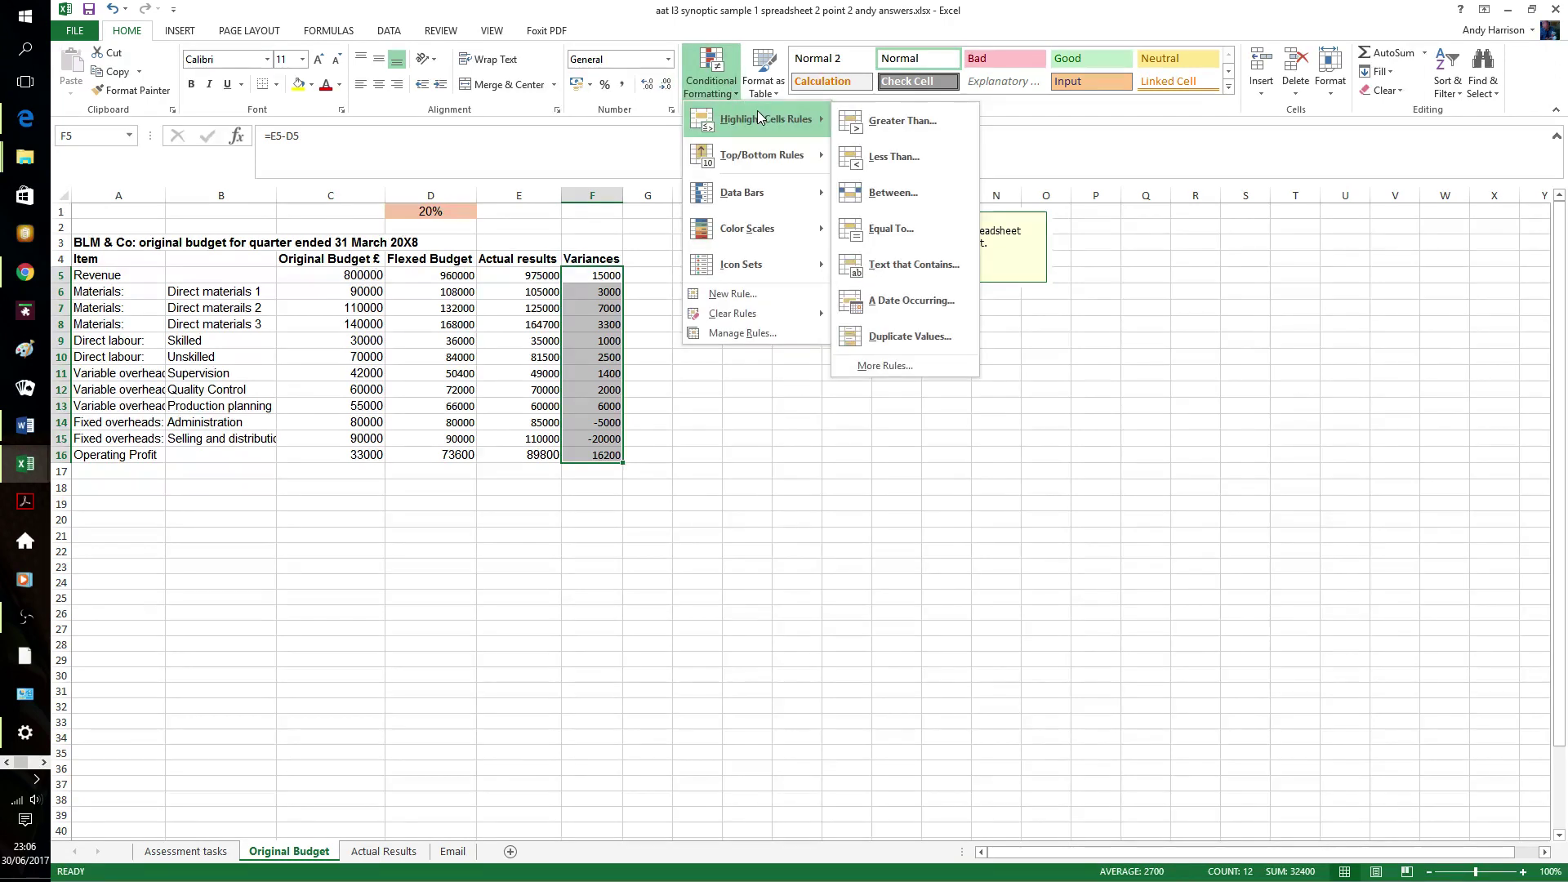
click(890, 129)
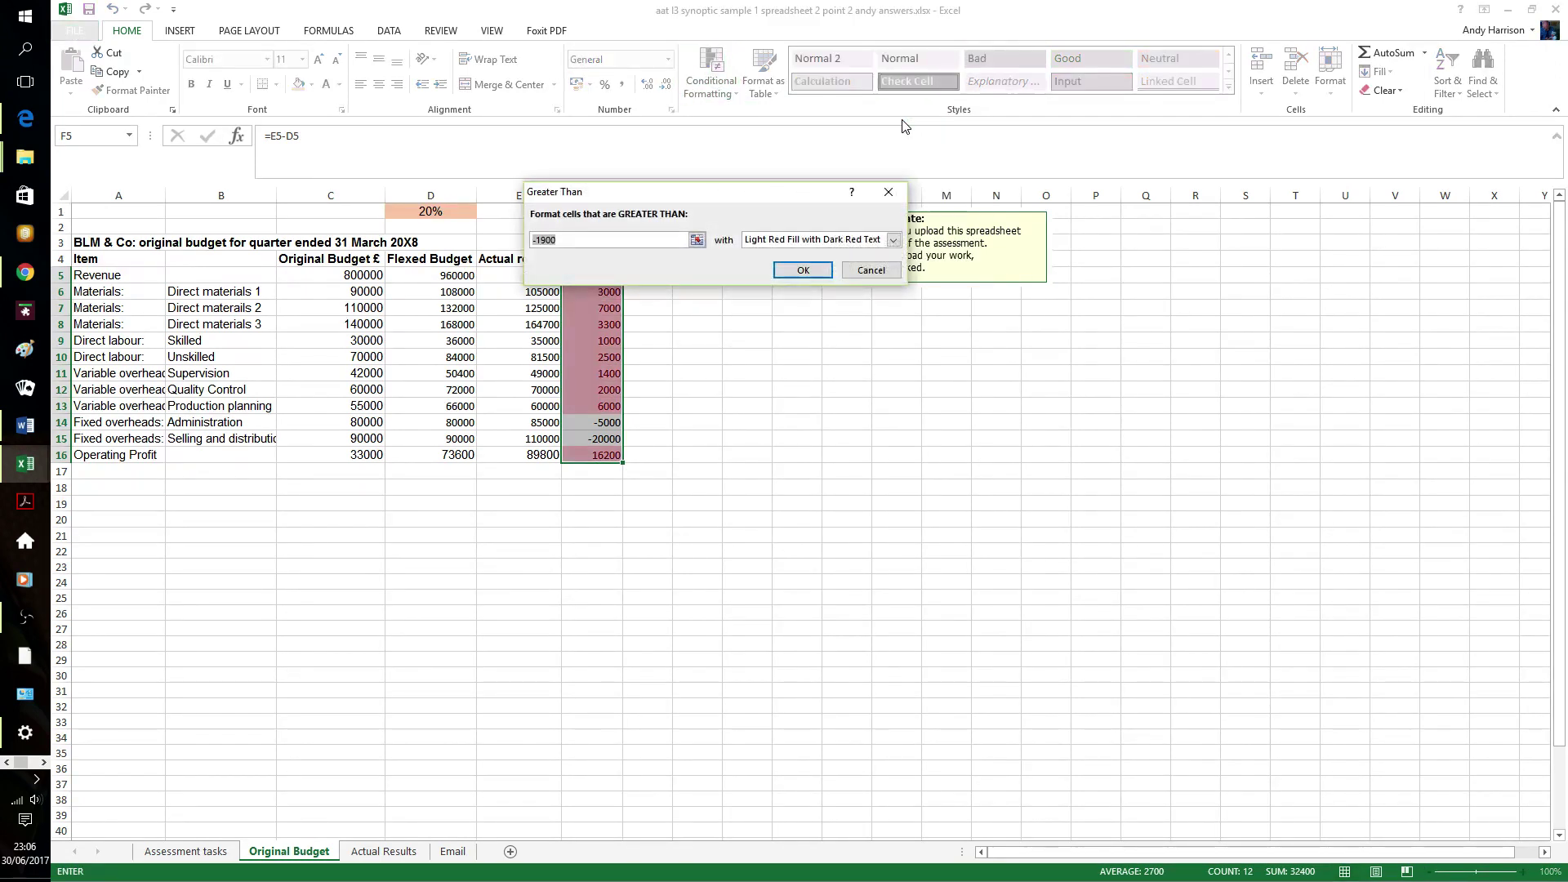
text(0)
click(893, 241)
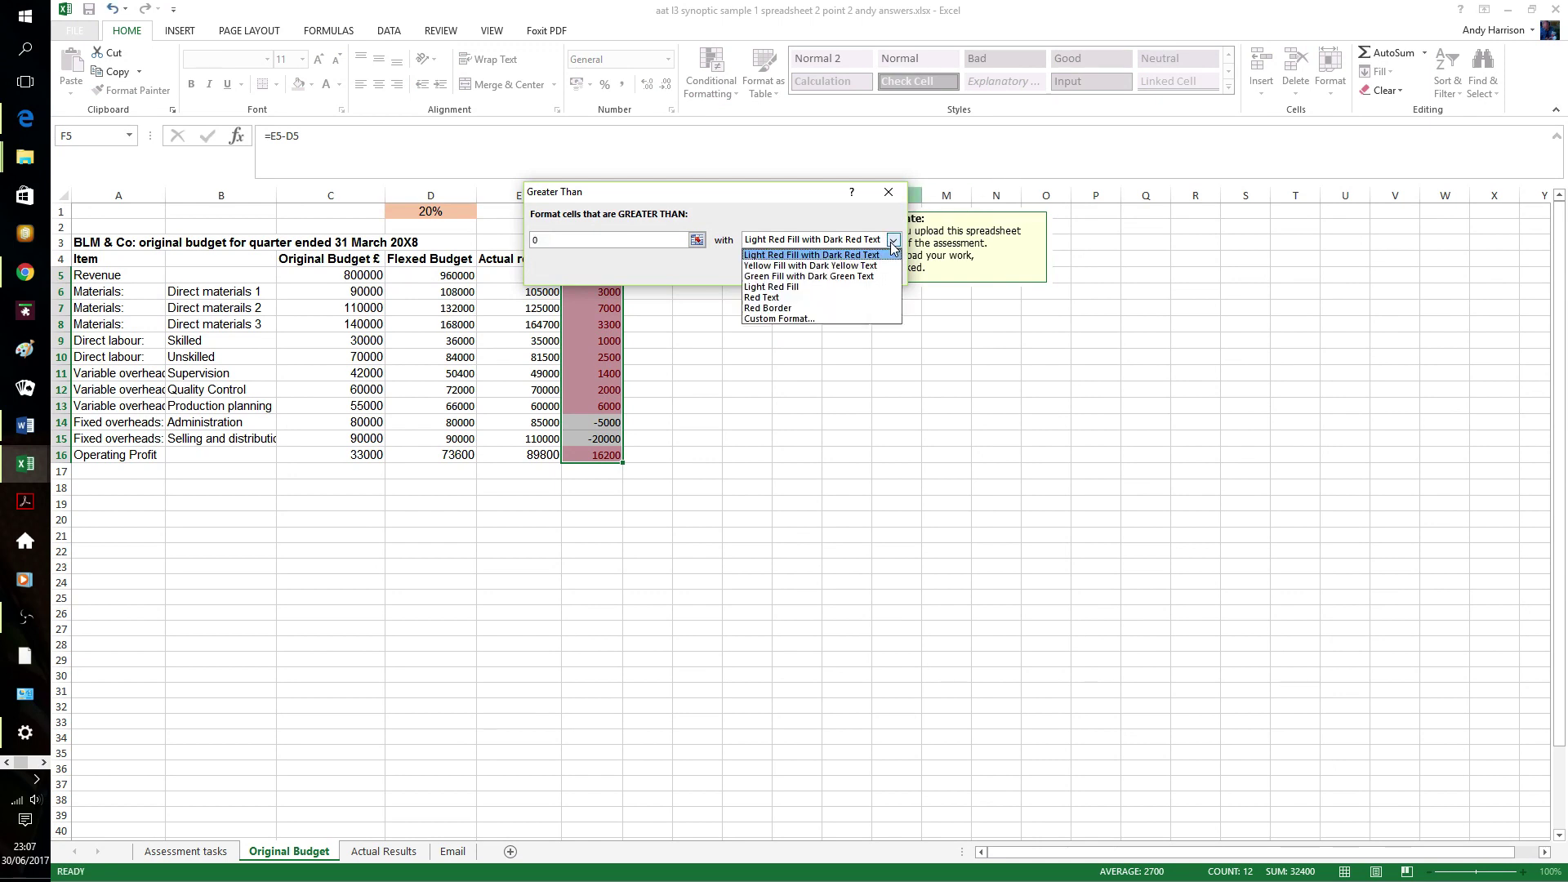
click(811, 319)
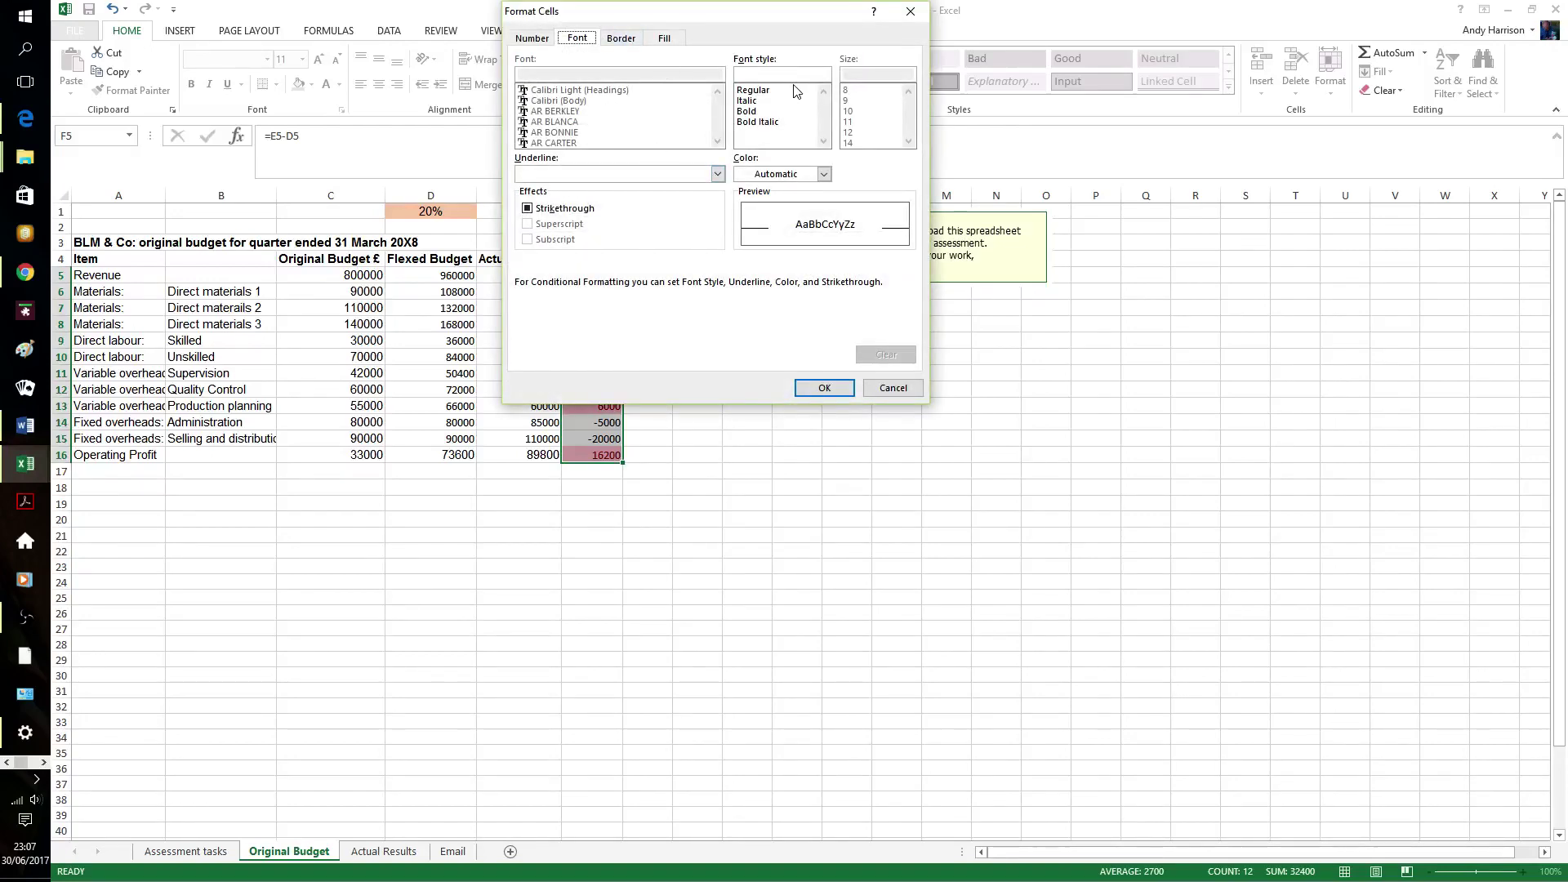
click(825, 174)
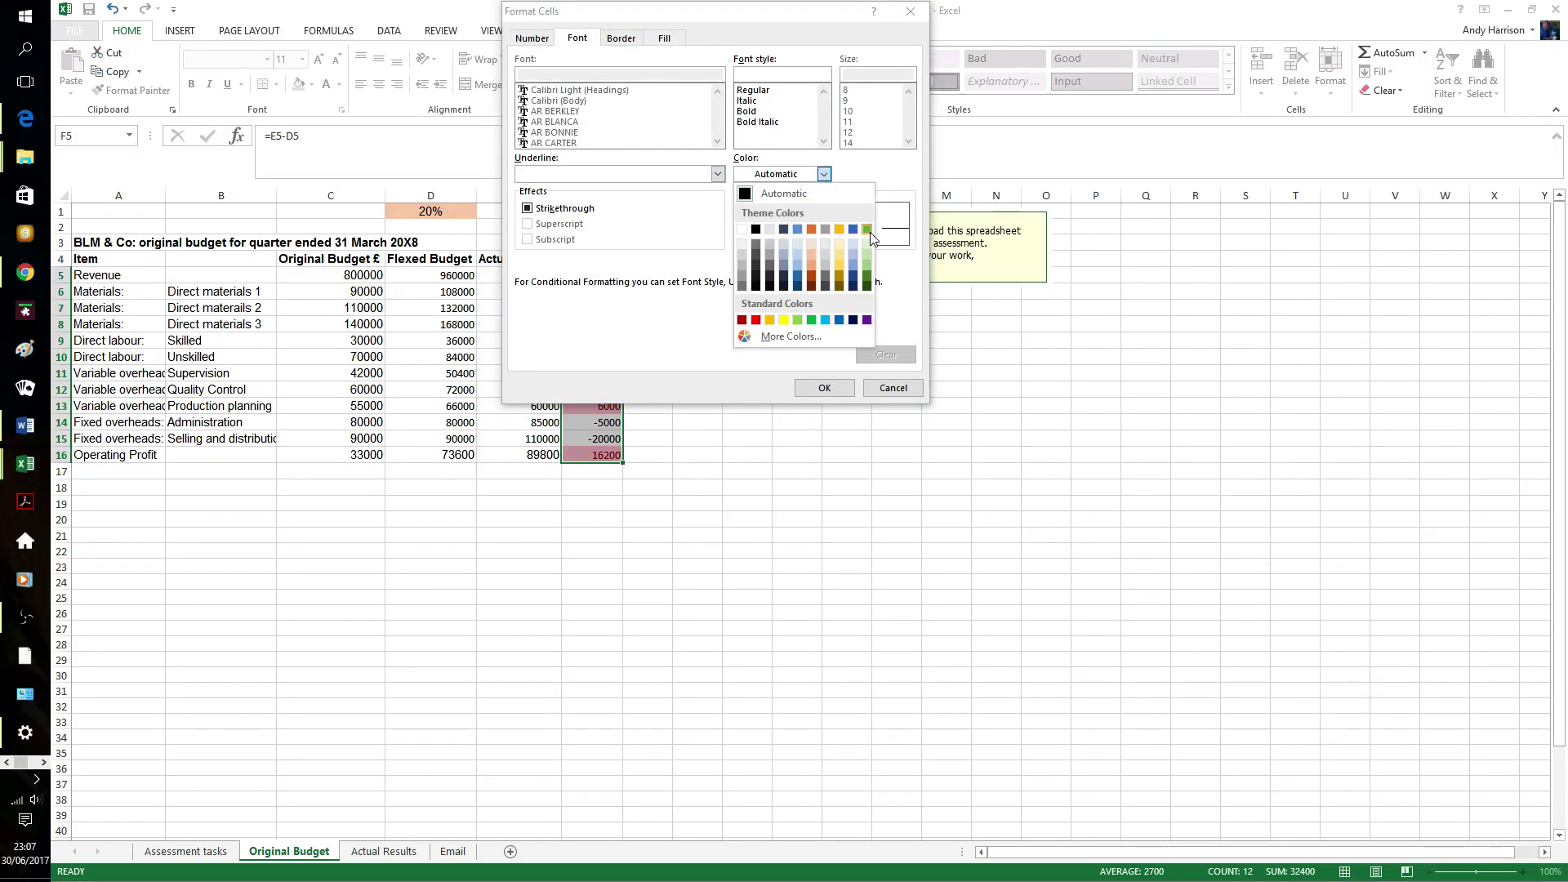
click(867, 229)
click(837, 389)
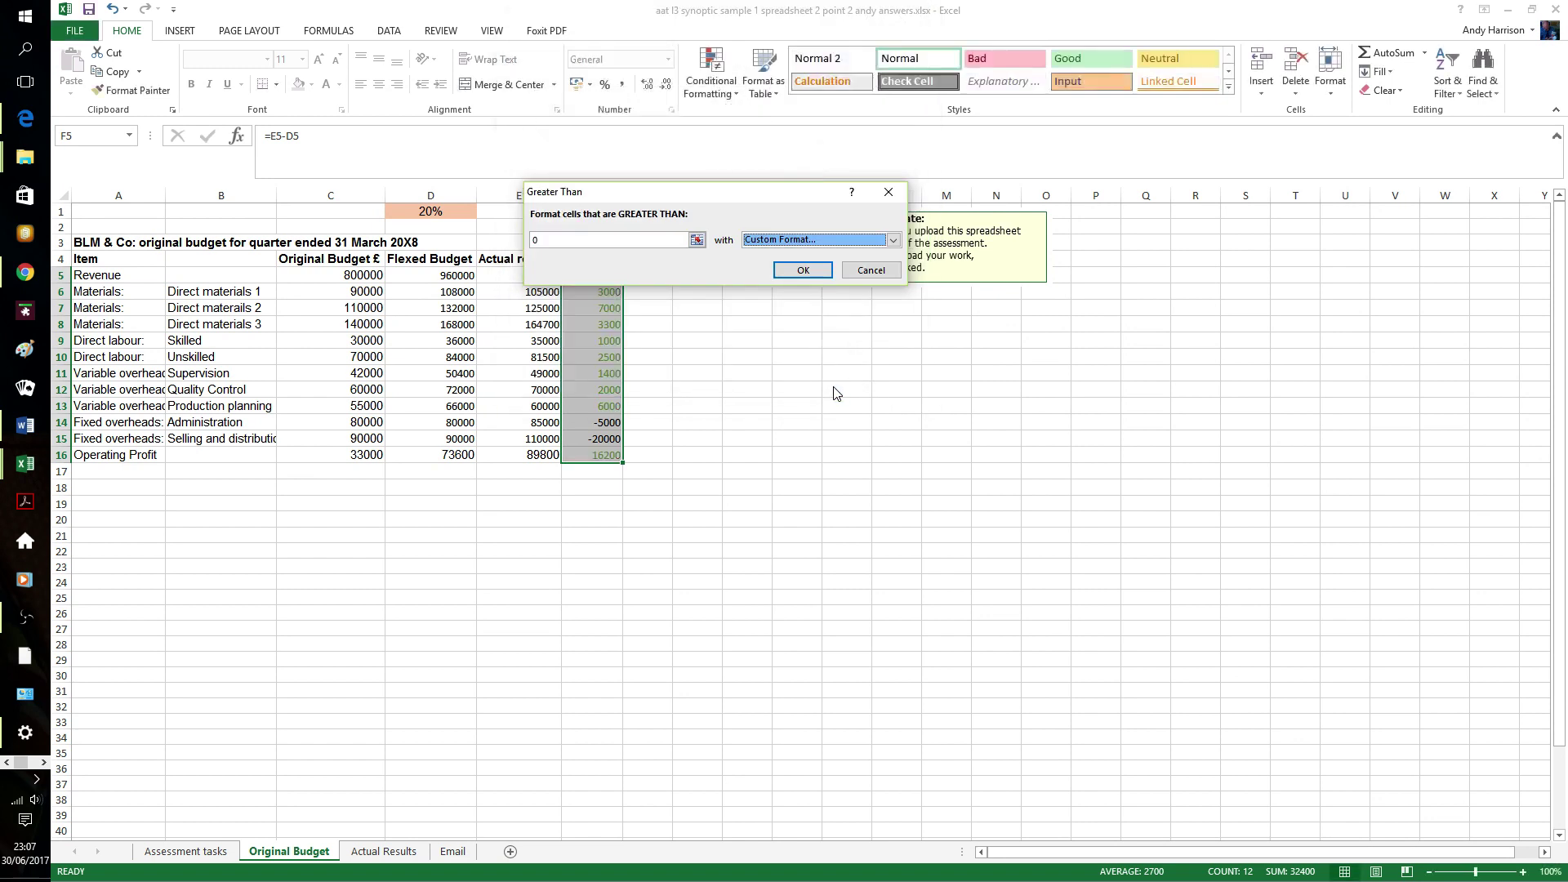
click(803, 271)
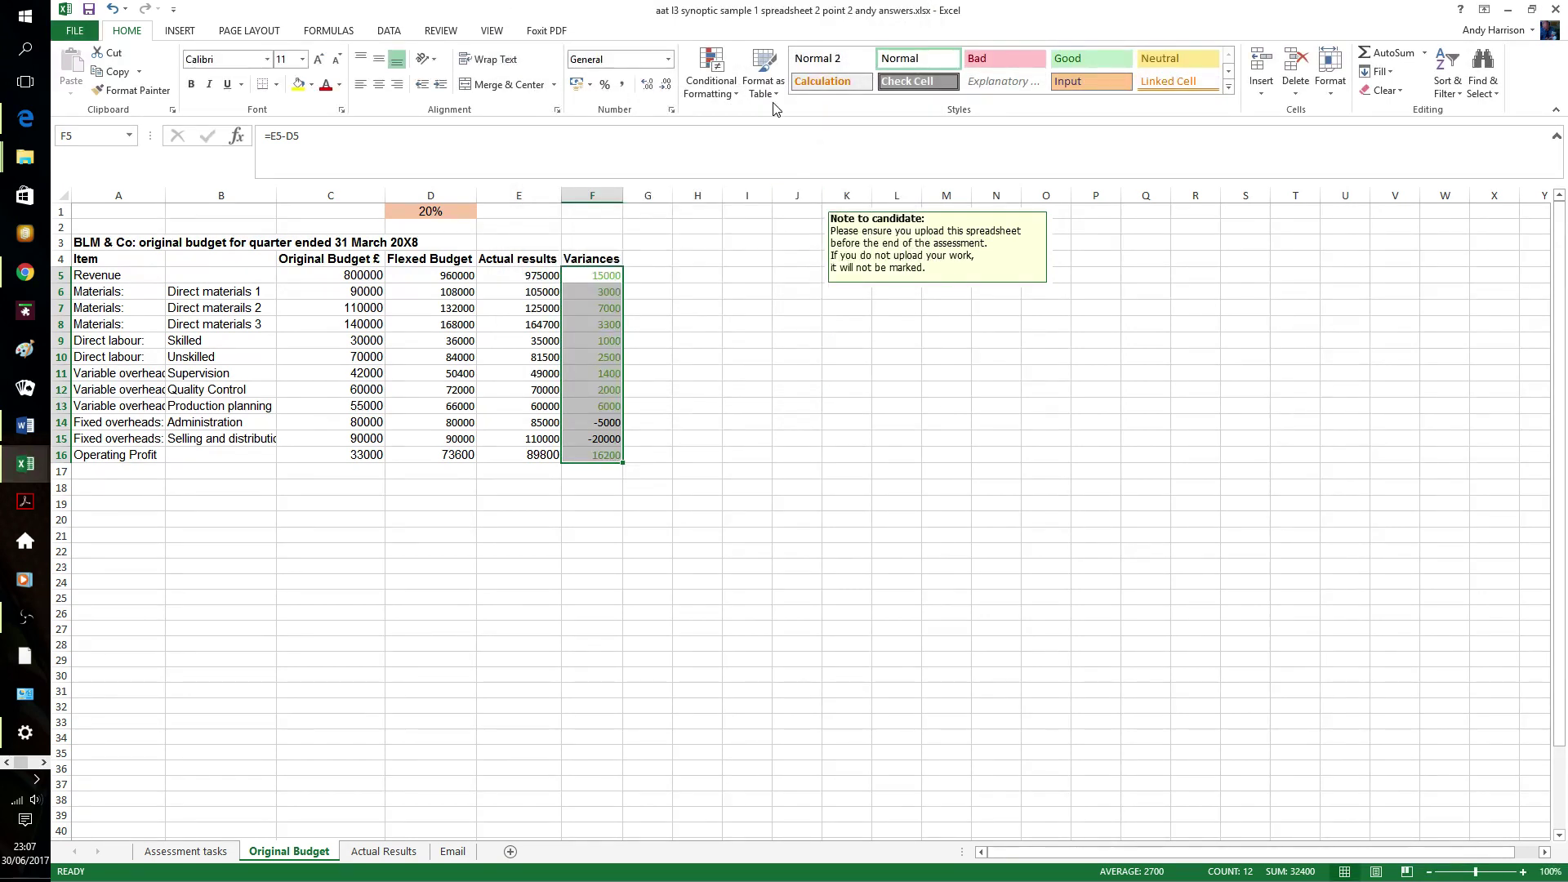
click(711, 76)
- Add a Less Than 0 rule with Red Text, turning -5000 and -20000 red
mouse_move(750, 122)
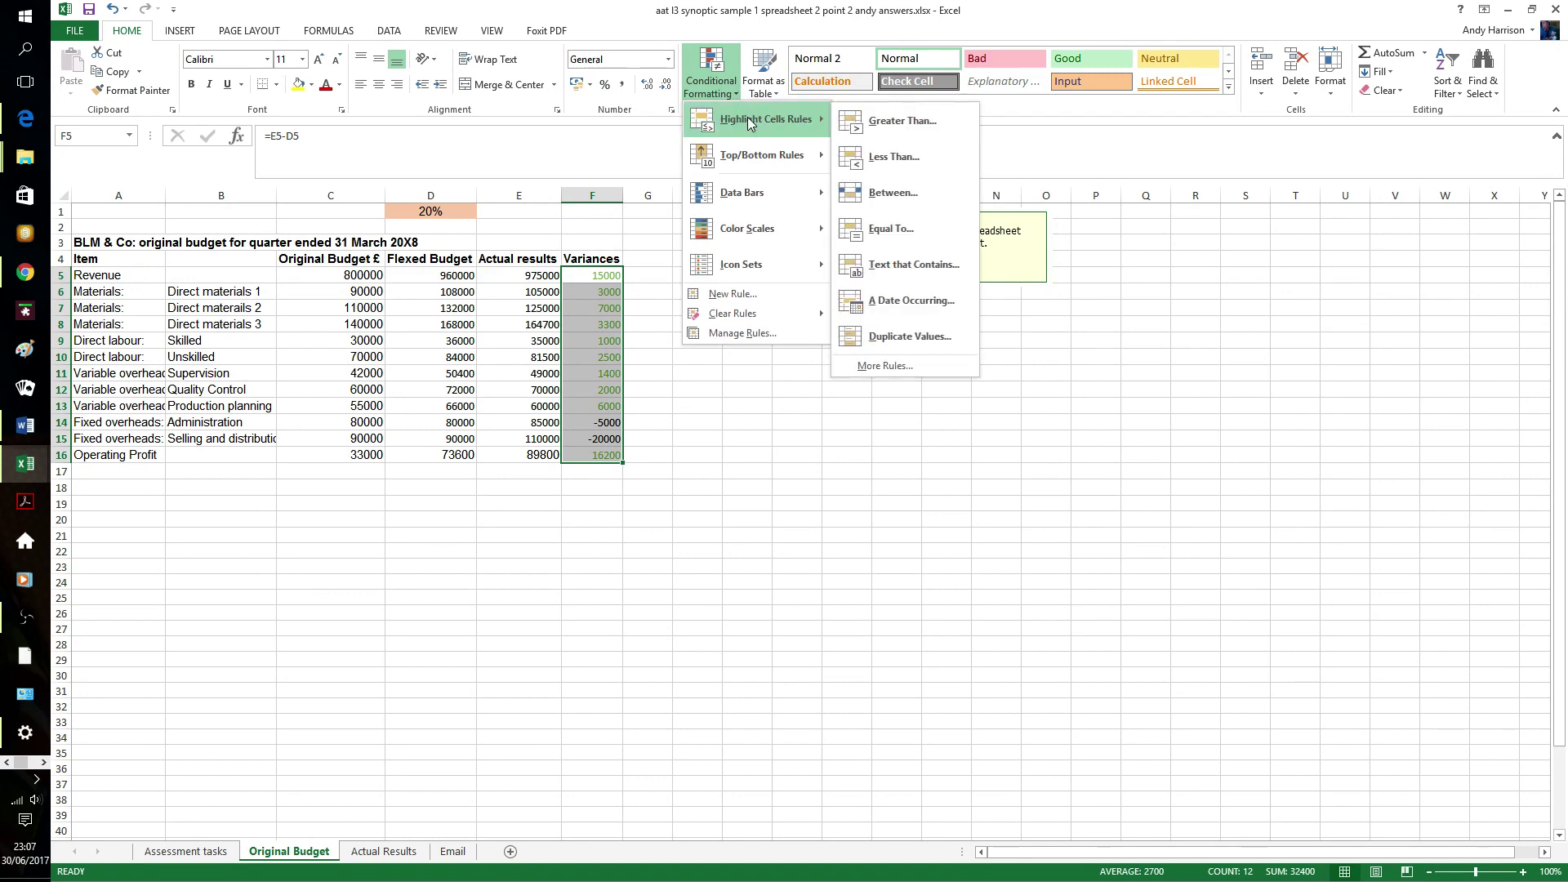
click(886, 154)
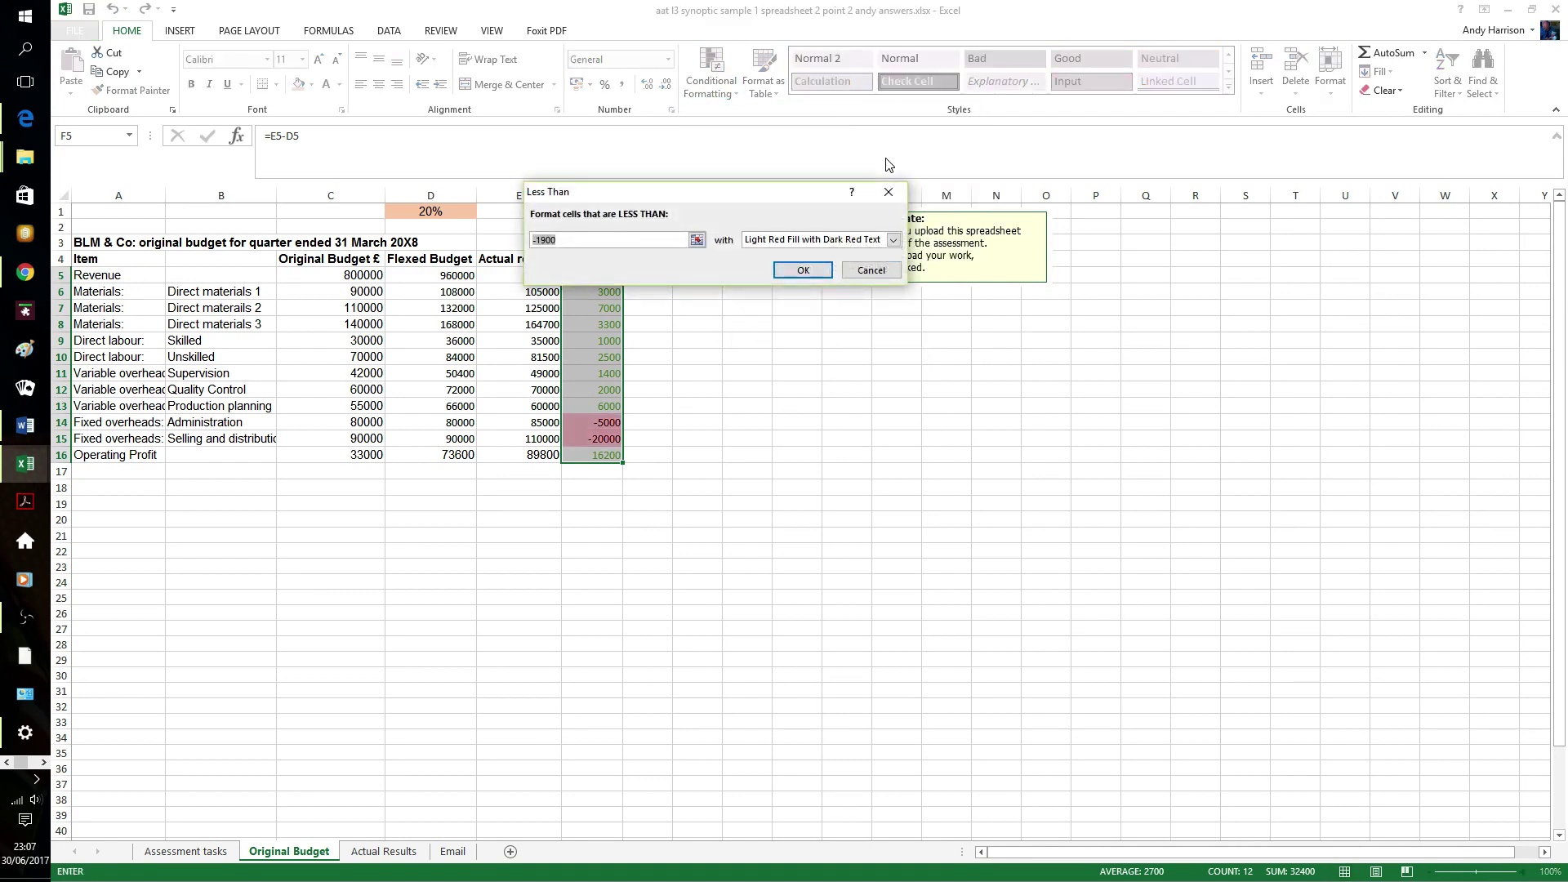
text(0)
click(894, 240)
click(803, 298)
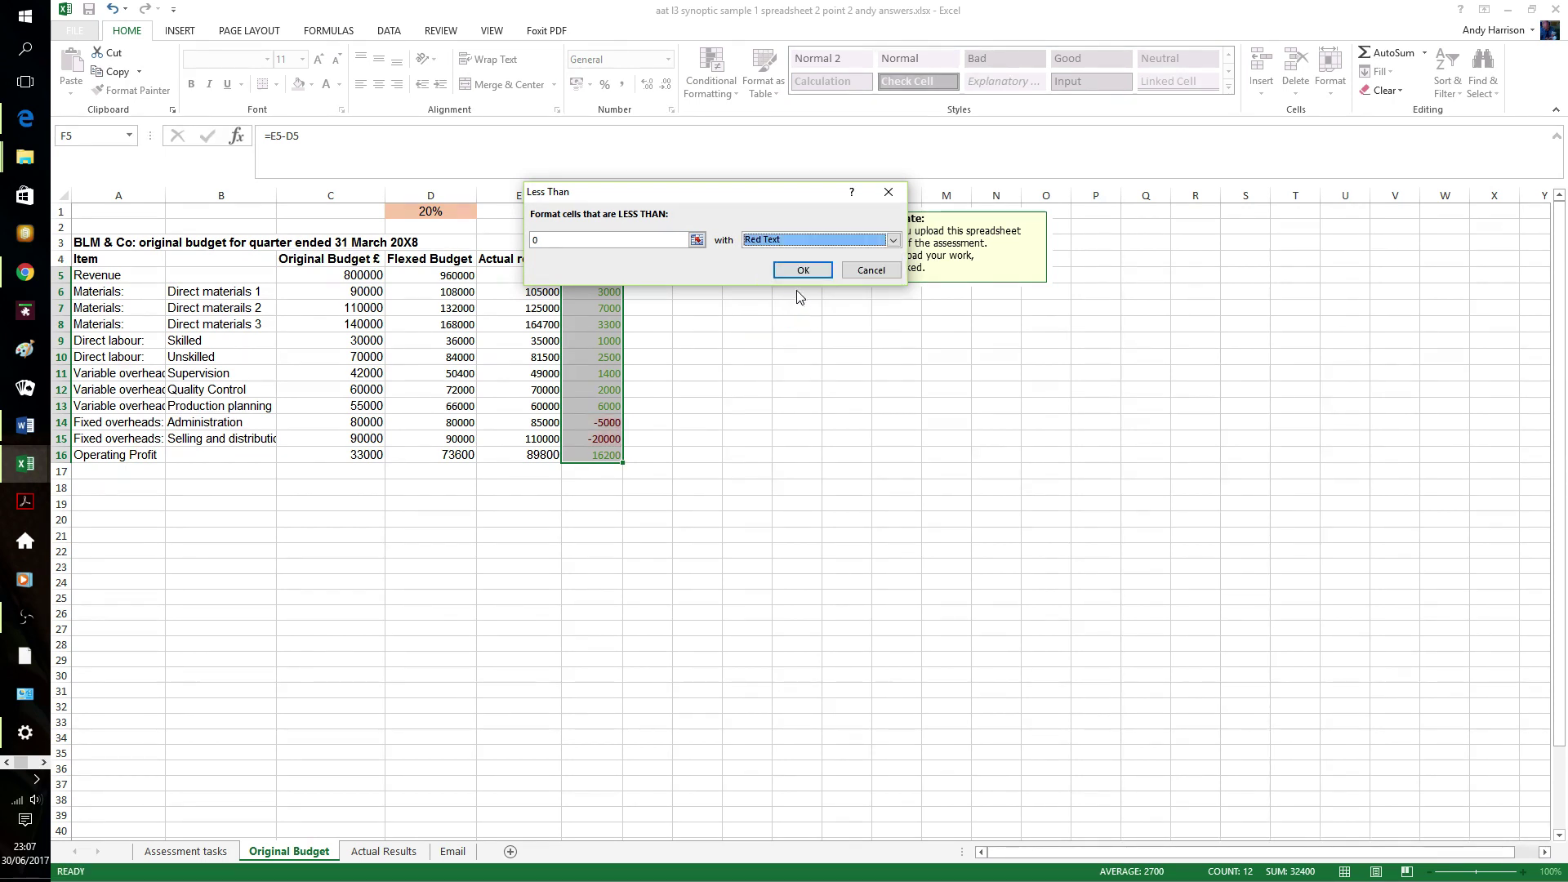
click(806, 268)
click(767, 419)
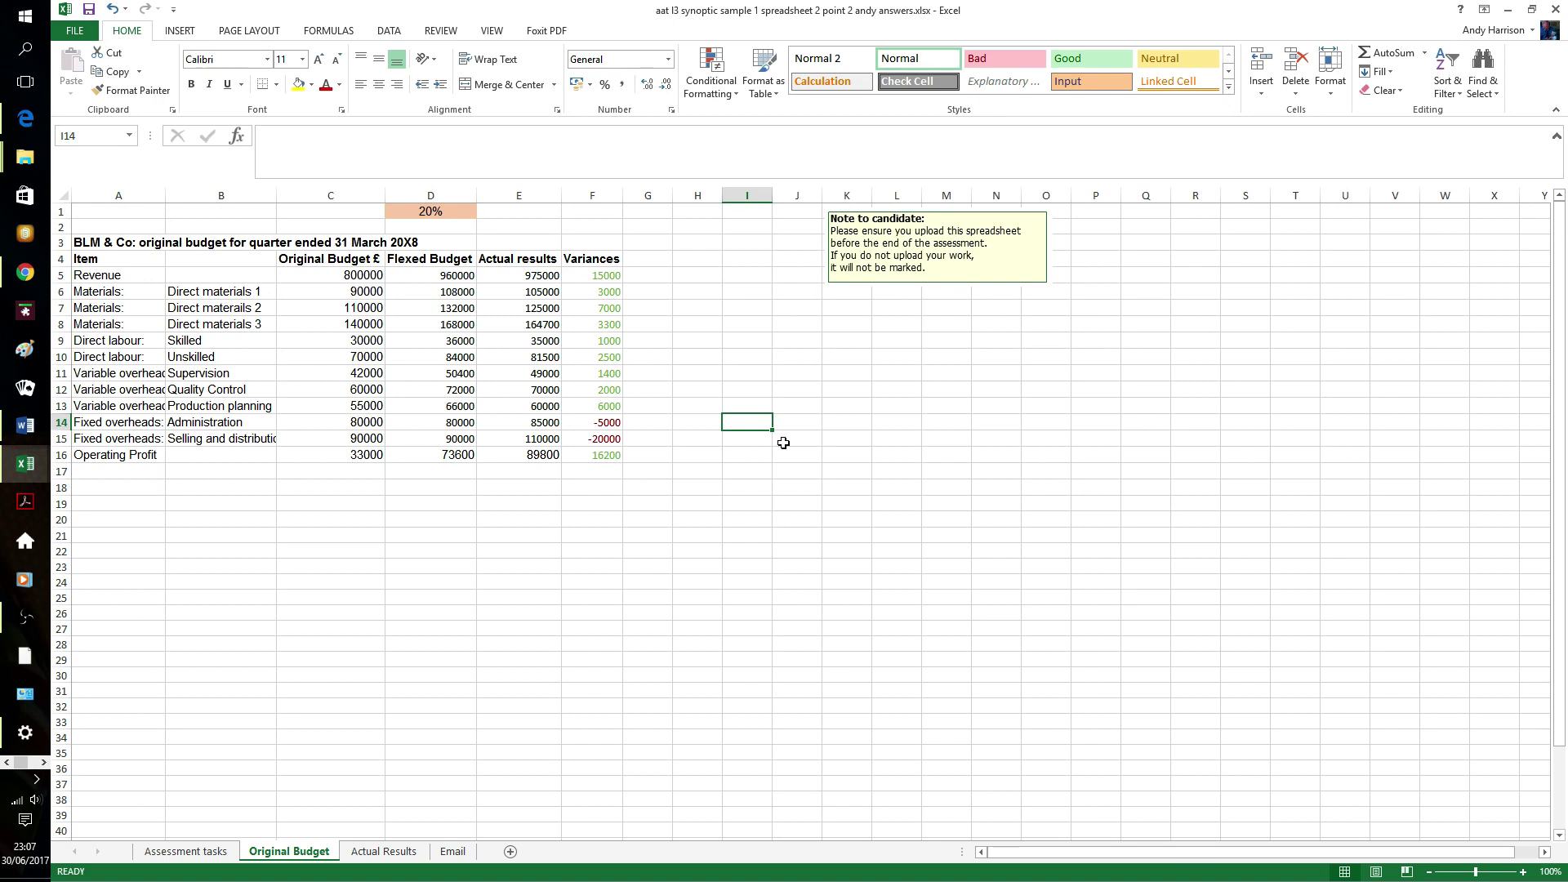
click(600, 500)
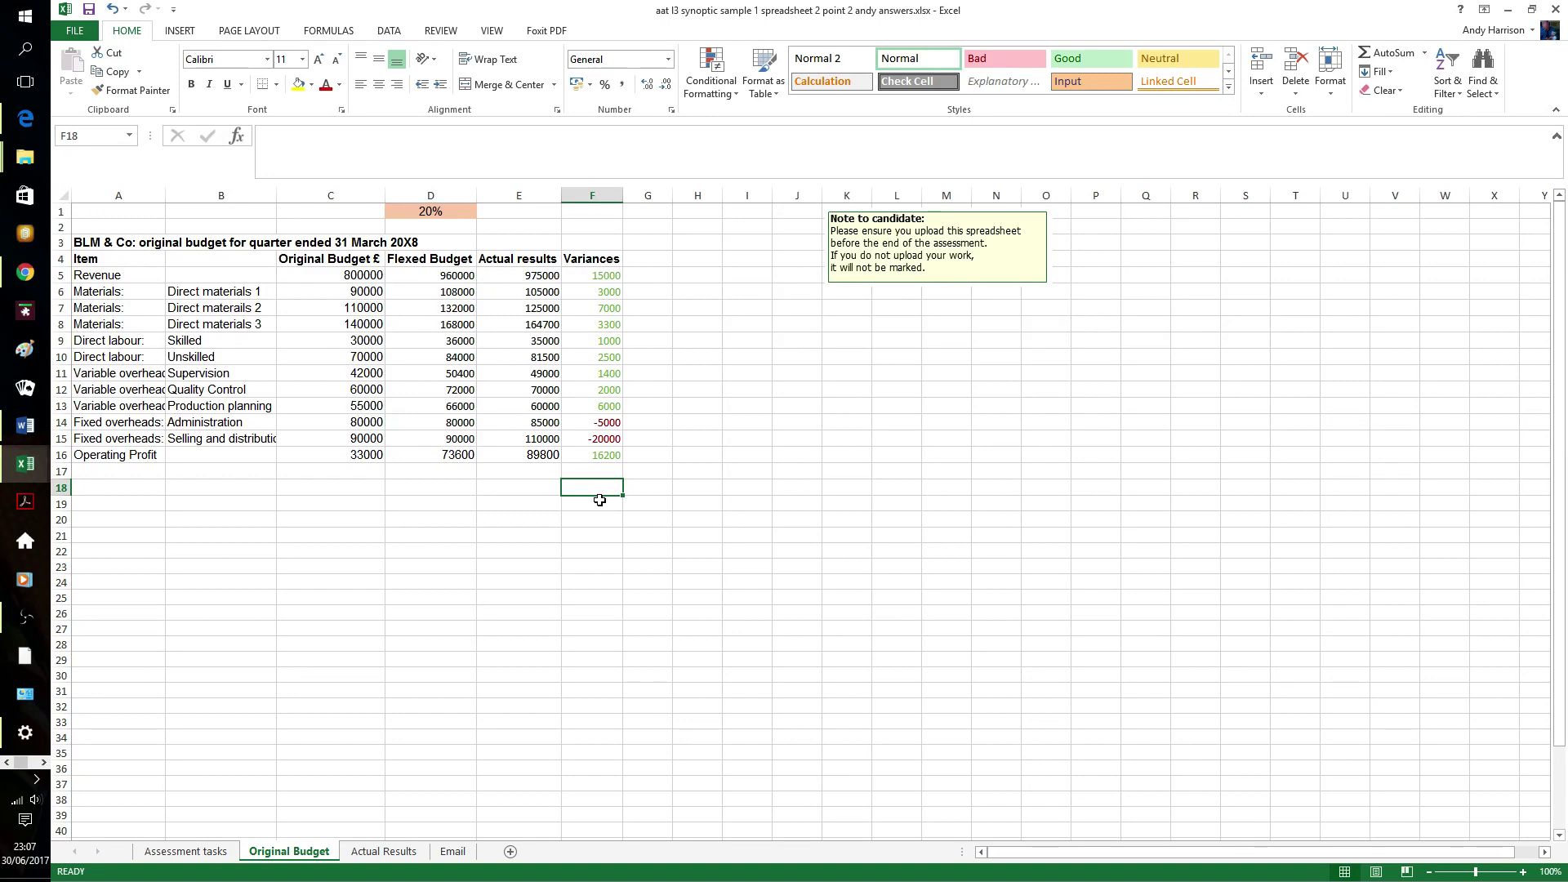
- Build =IF(E16-D16=F16,"Balanced","Check") in F18 through the IF function arguments
text(=)
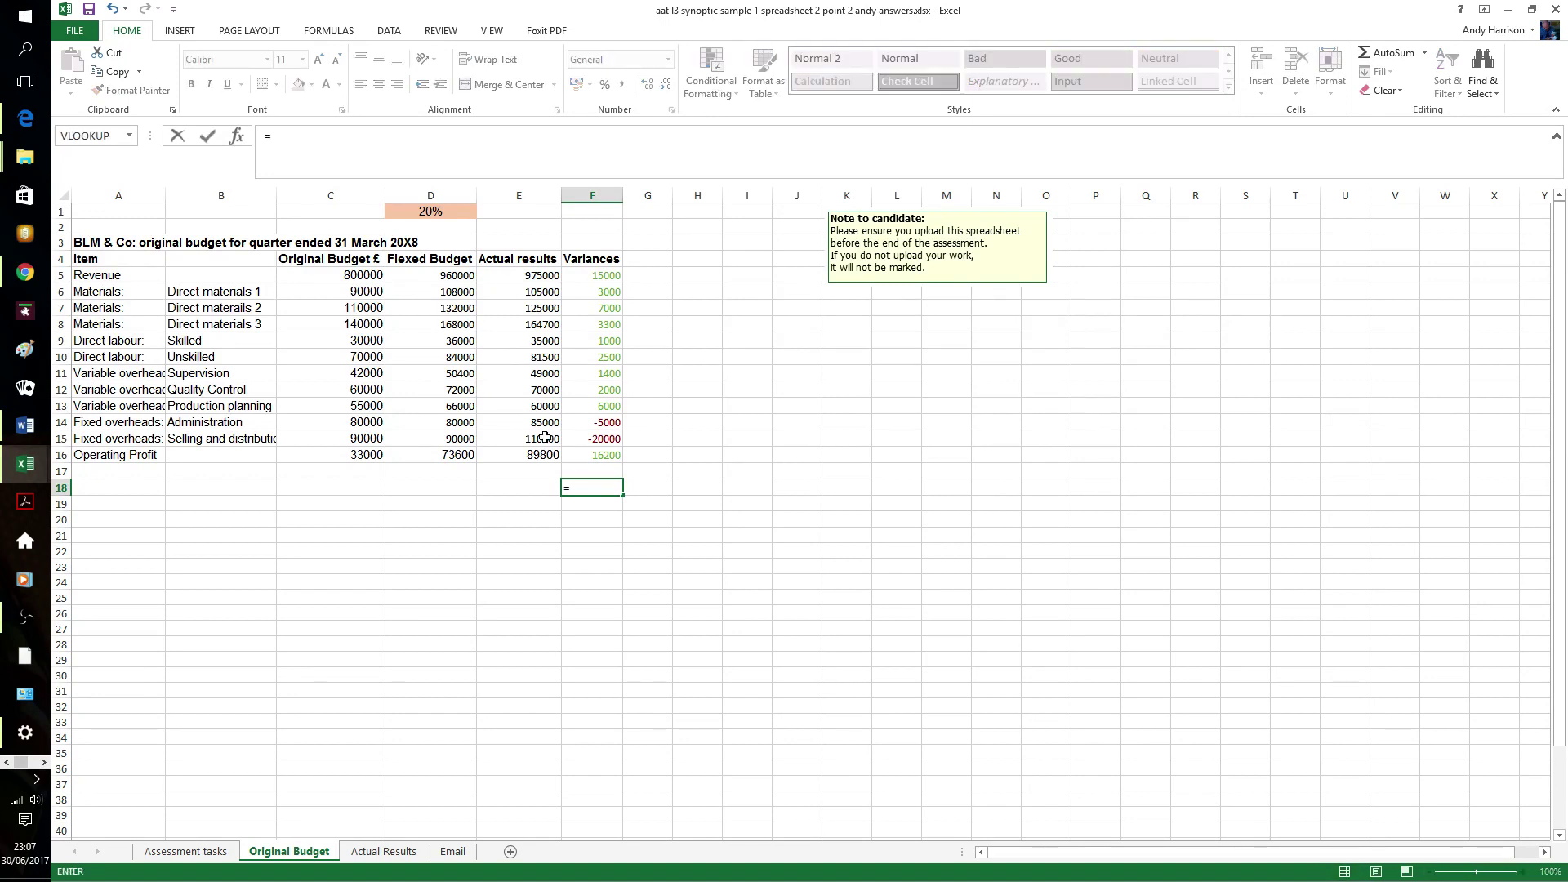
click(247, 138)
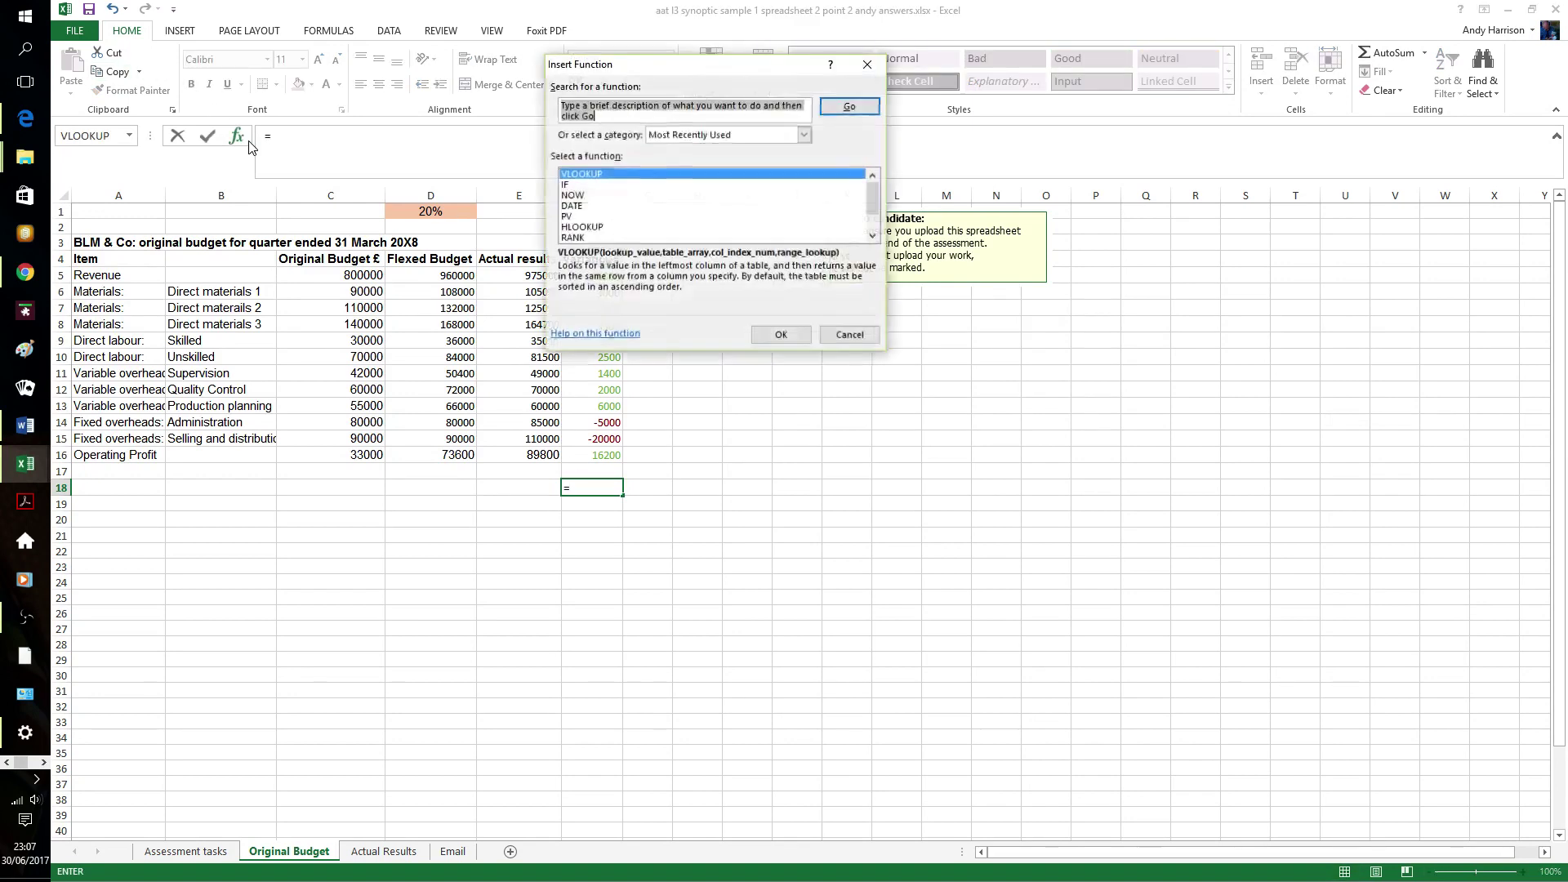
click(592, 185)
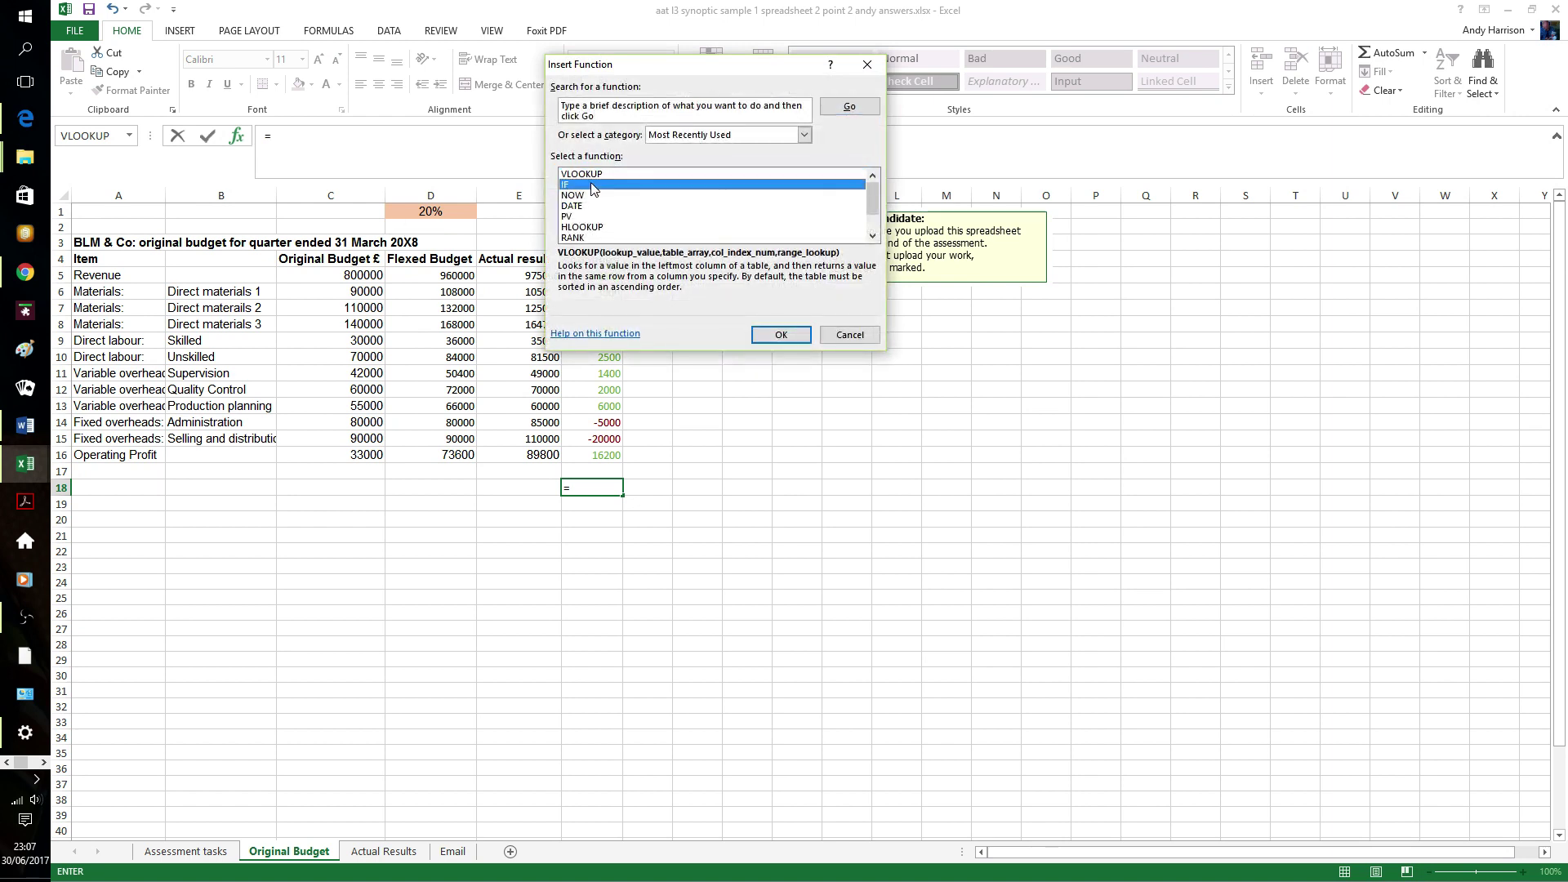
click(789, 336)
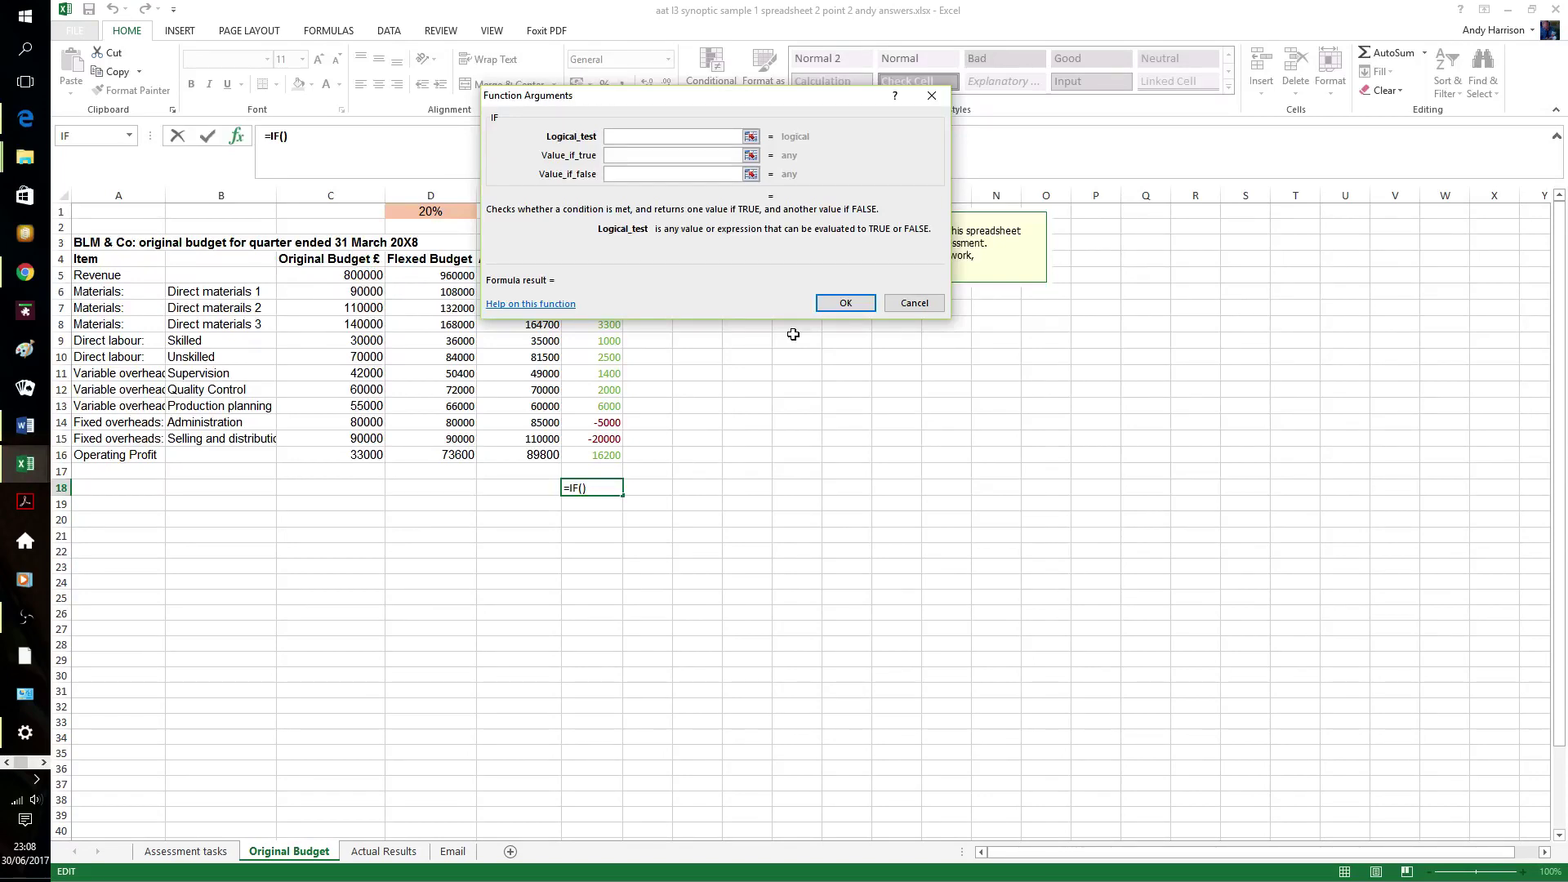
text(e16-d16)
text(=f)
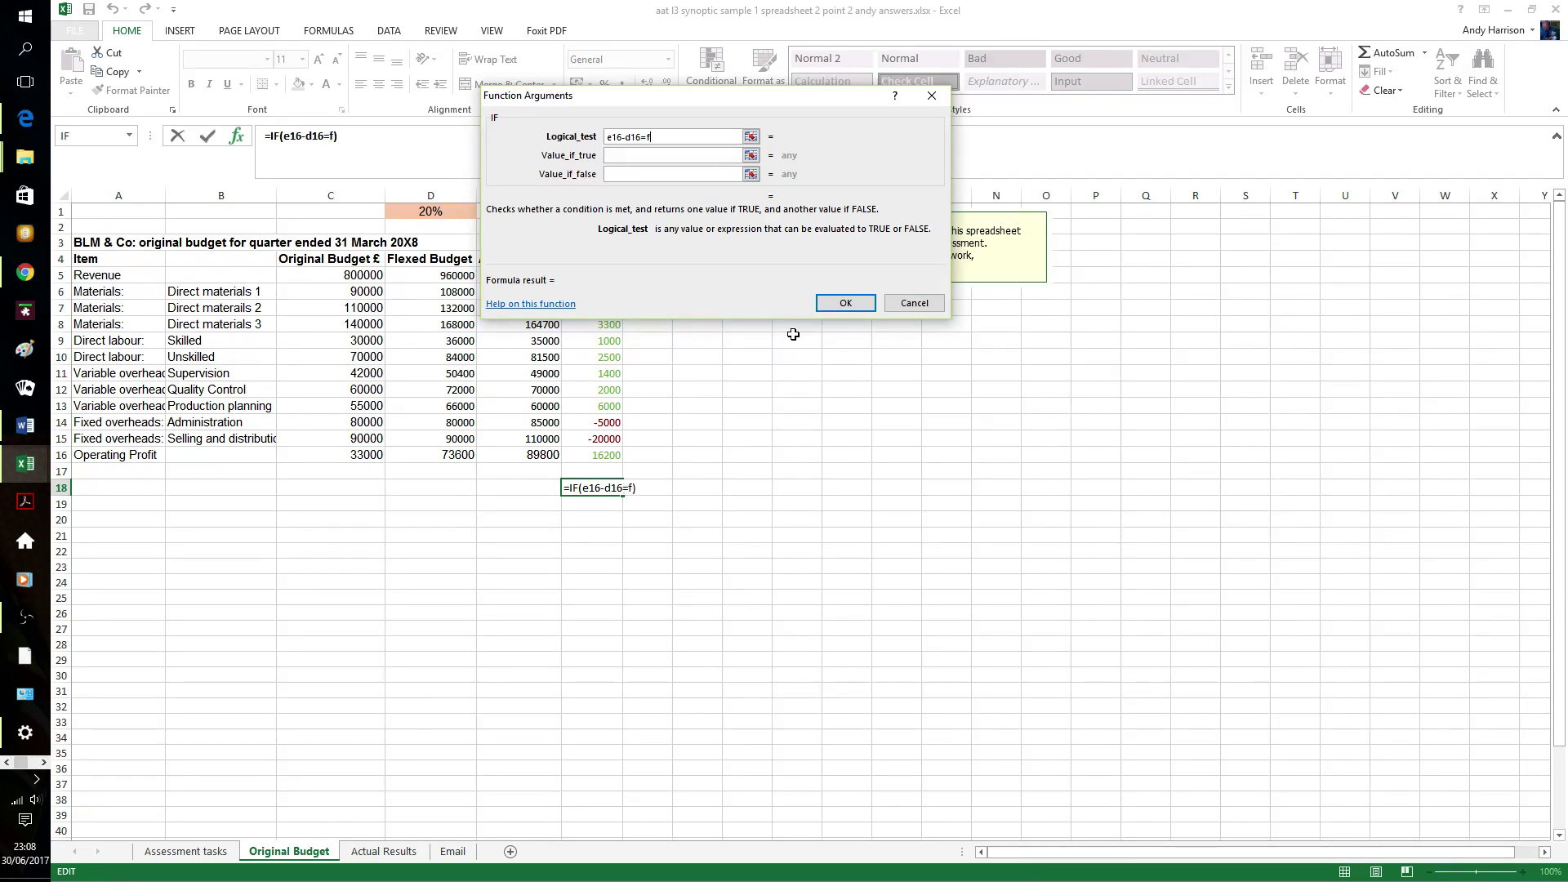
text(16)
click(657, 155)
text(")
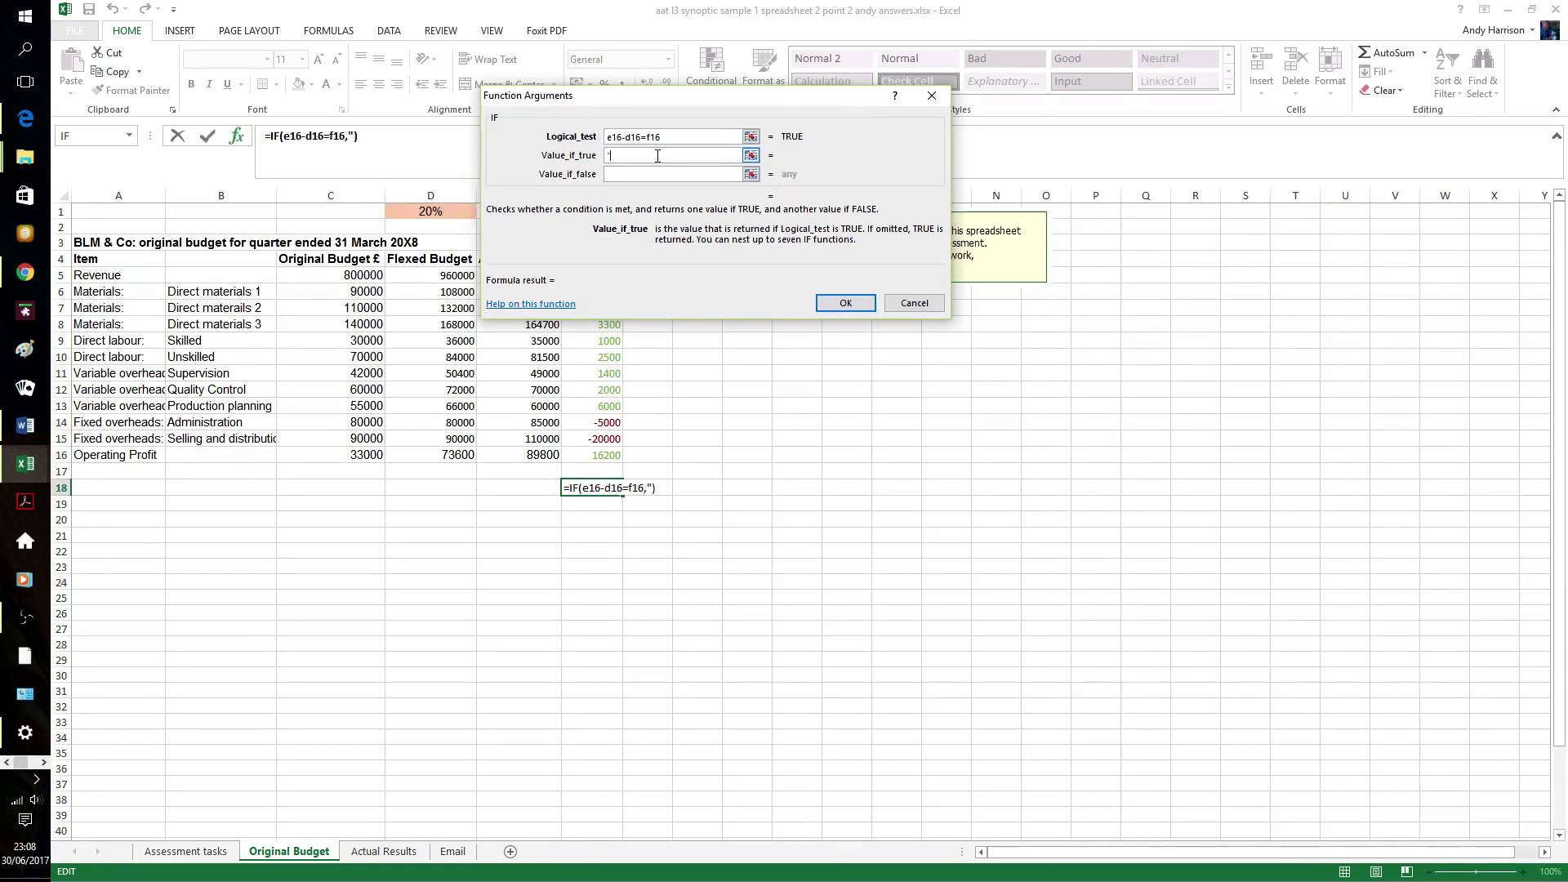
text(Balanced")
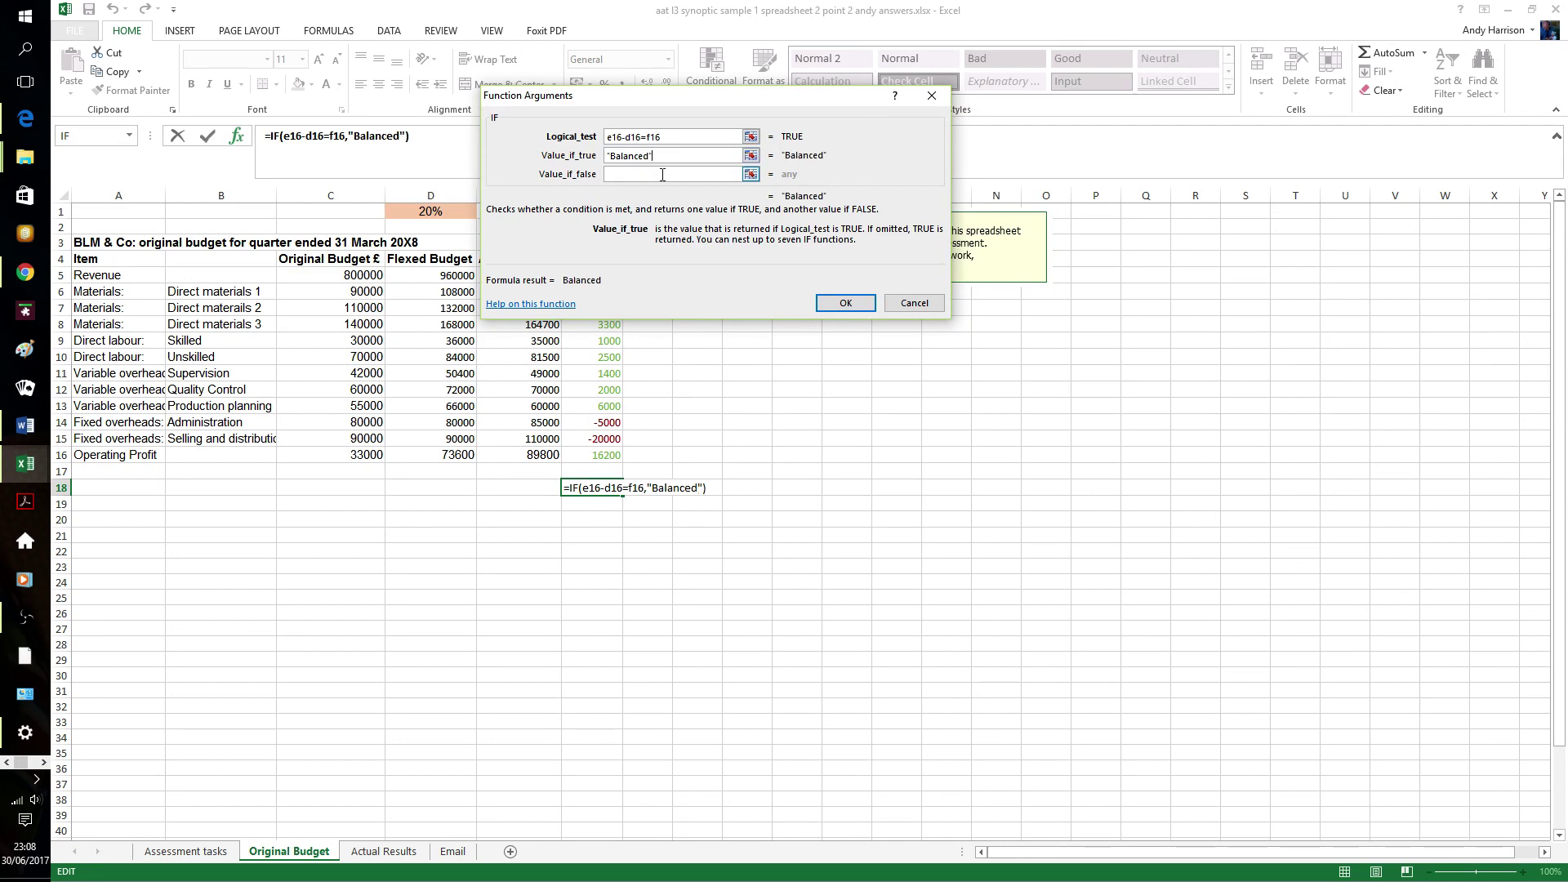
click(663, 175)
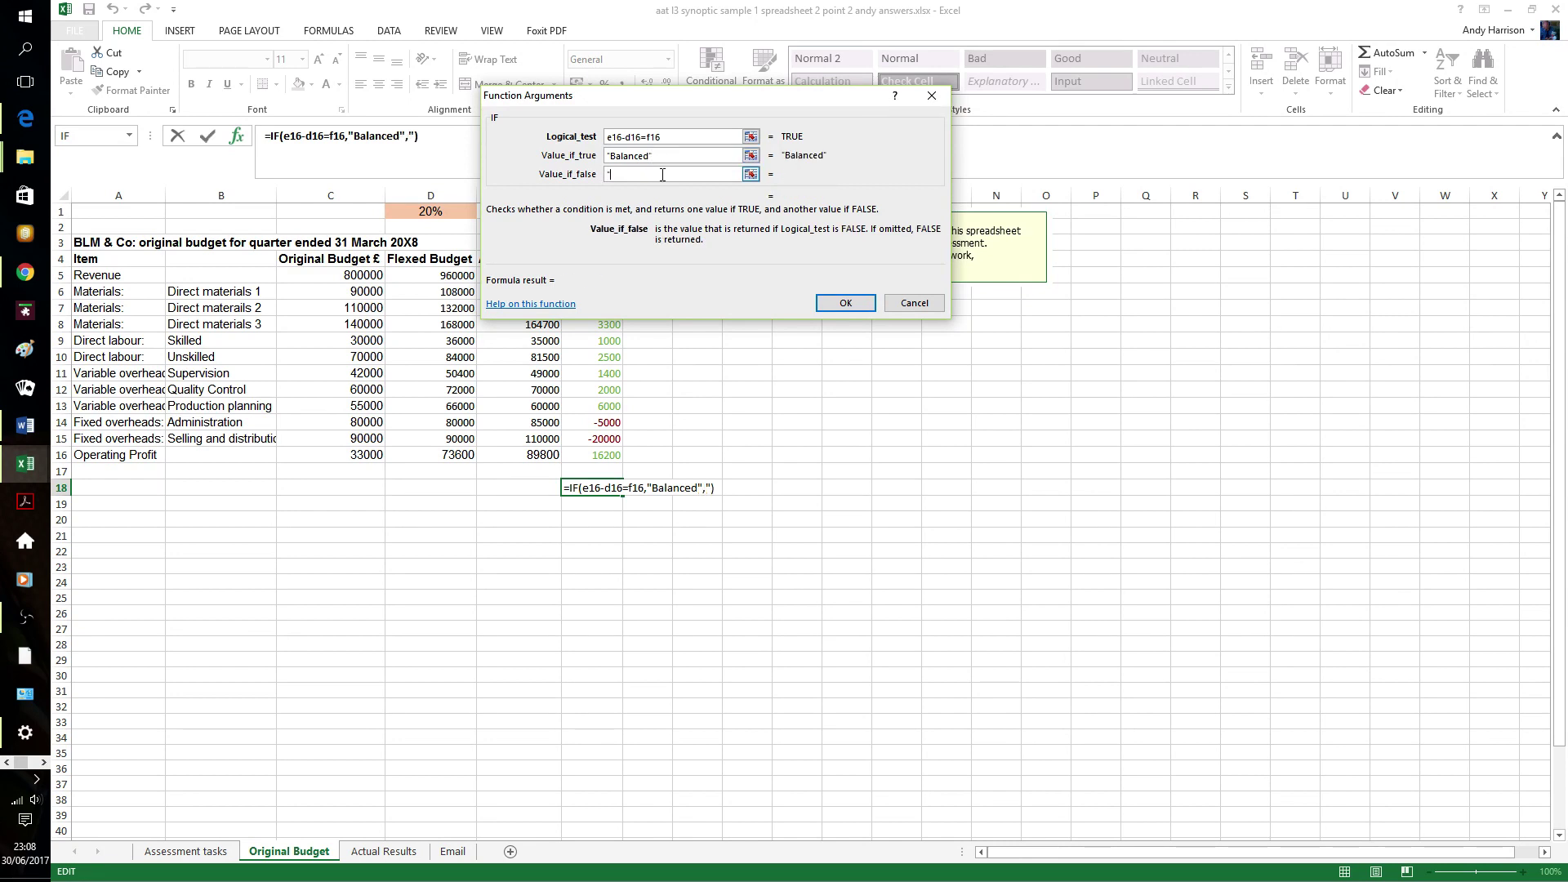
text("Check")
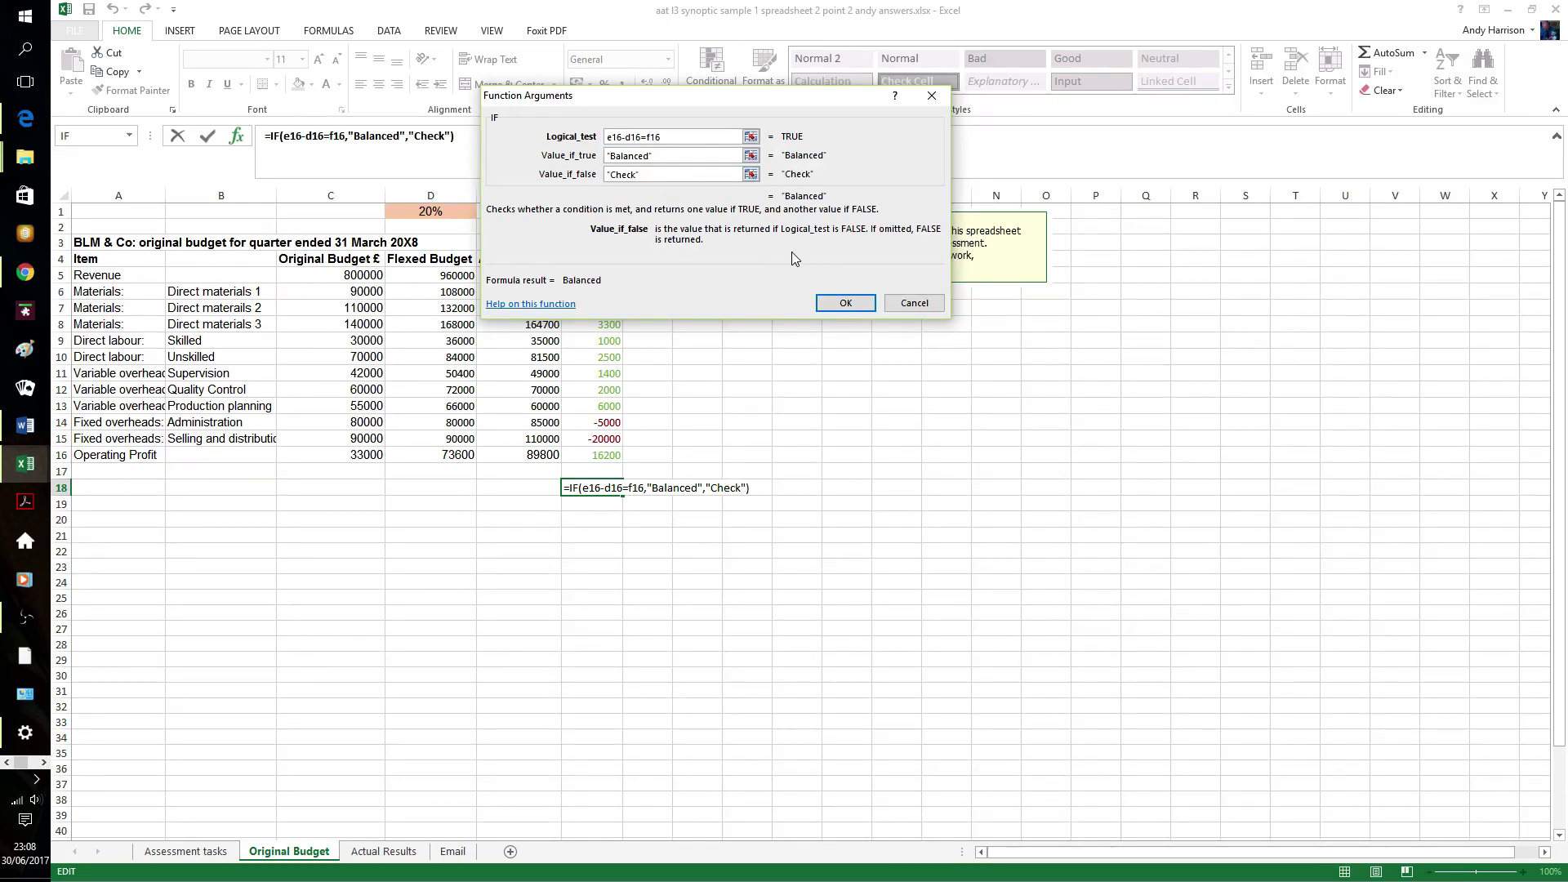
click(845, 303)
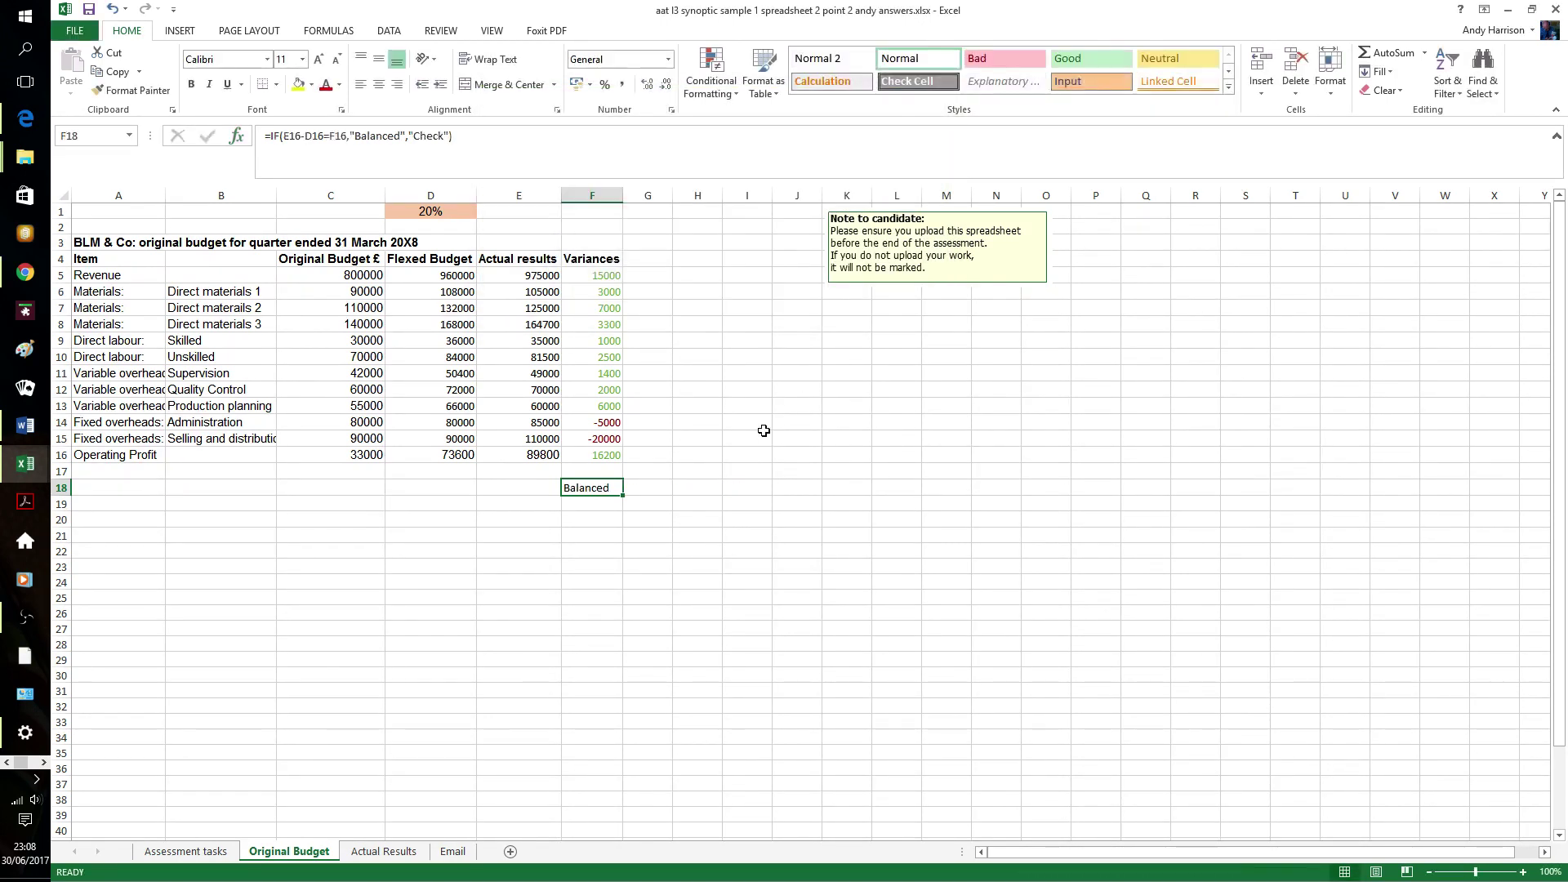
click(764, 437)
- Test the check by entering 0 in F16, then undo the changes
click(554, 460)
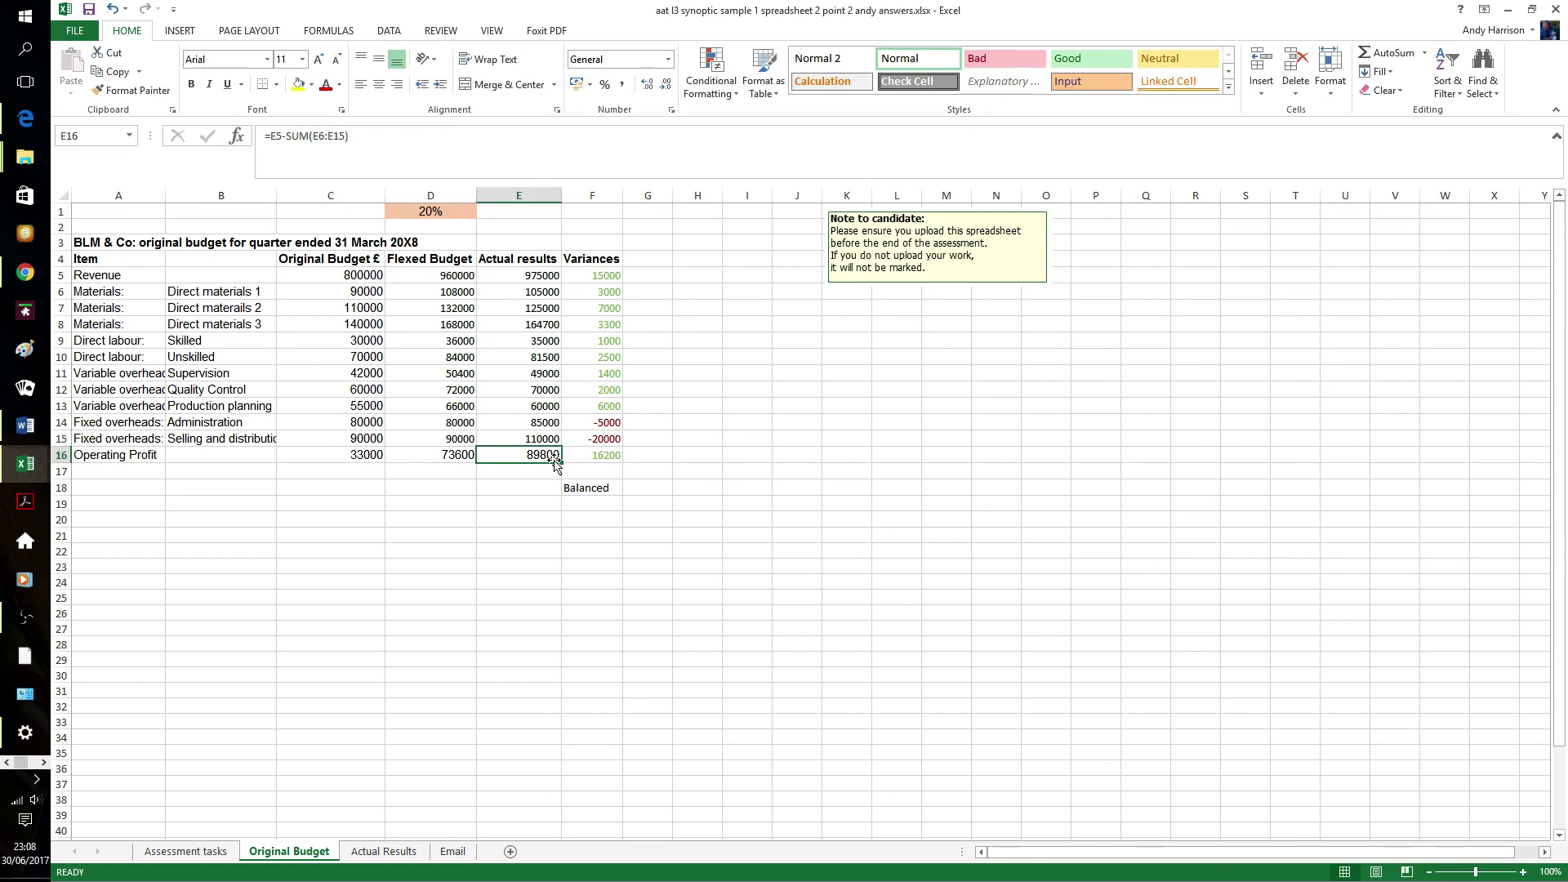
drag(554, 460, 697, 465)
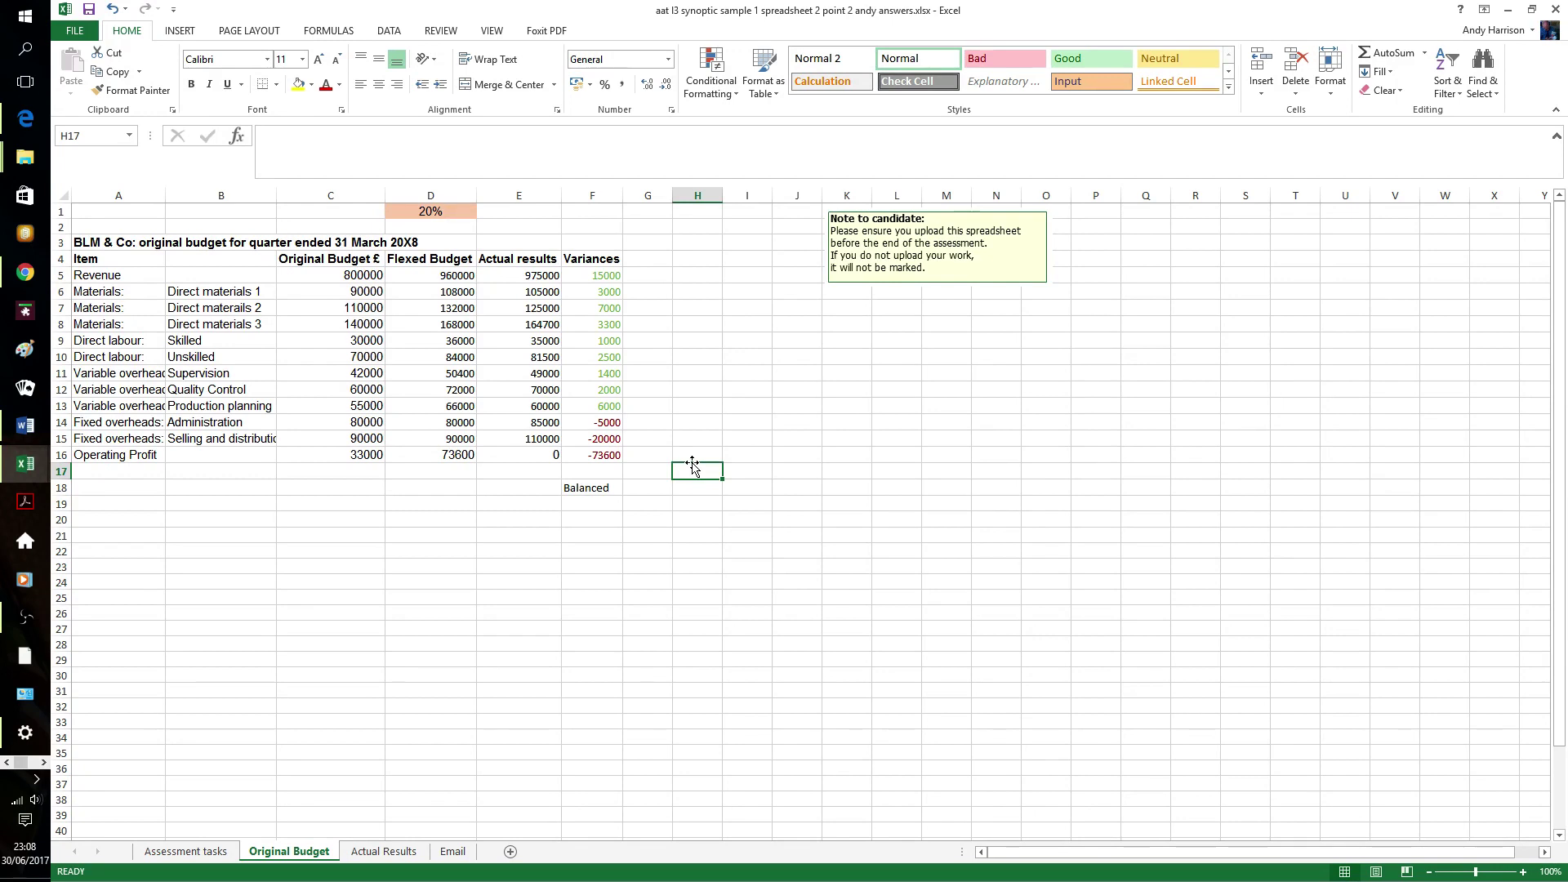
key(ctrl+z)
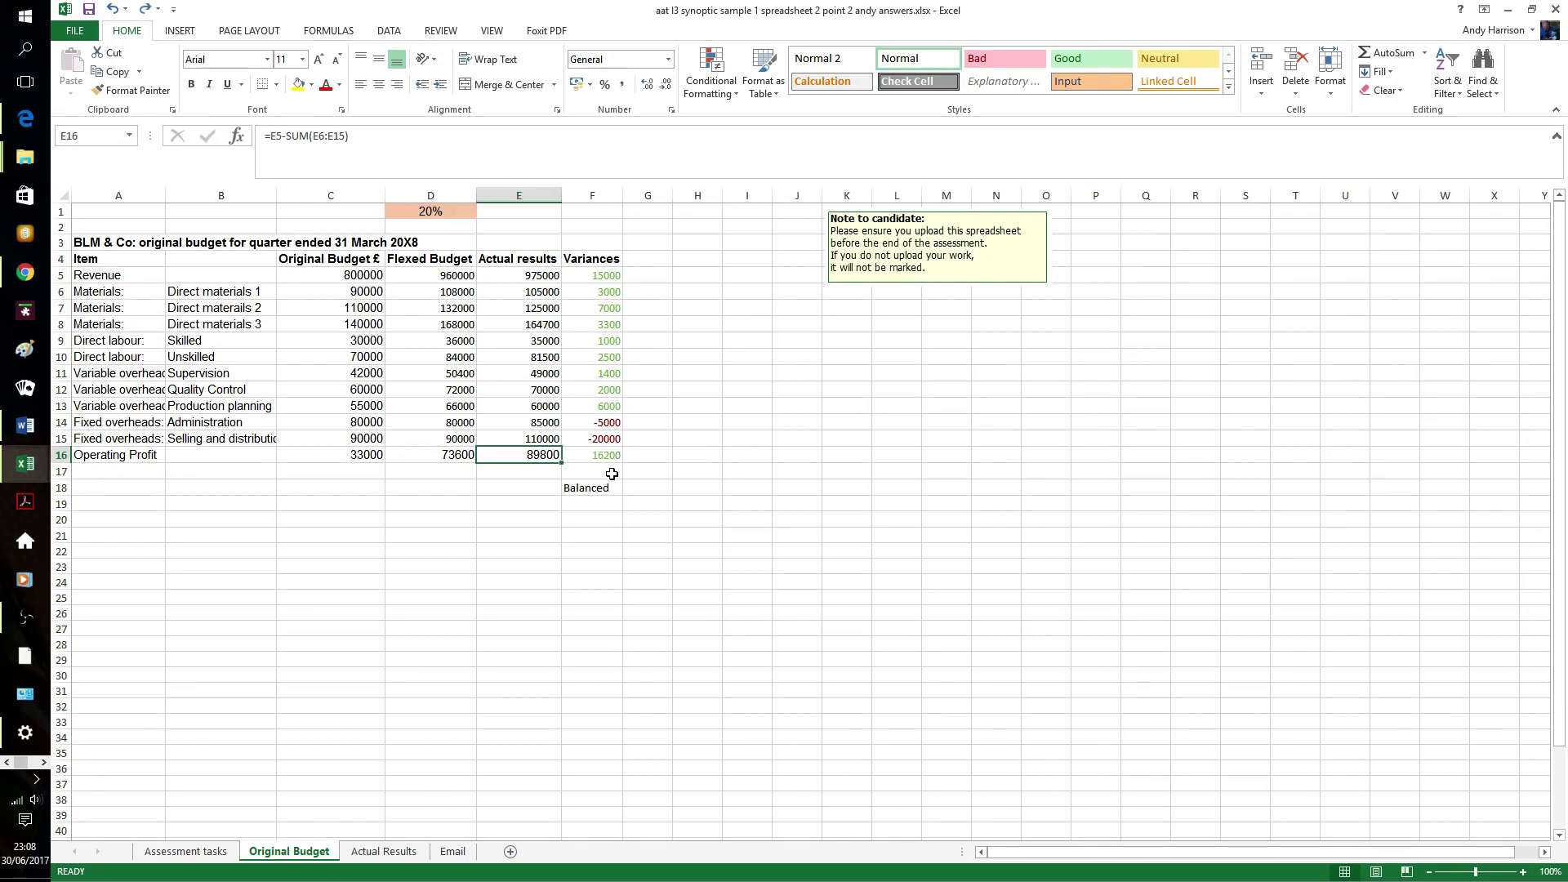
click(608, 455)
text(0)
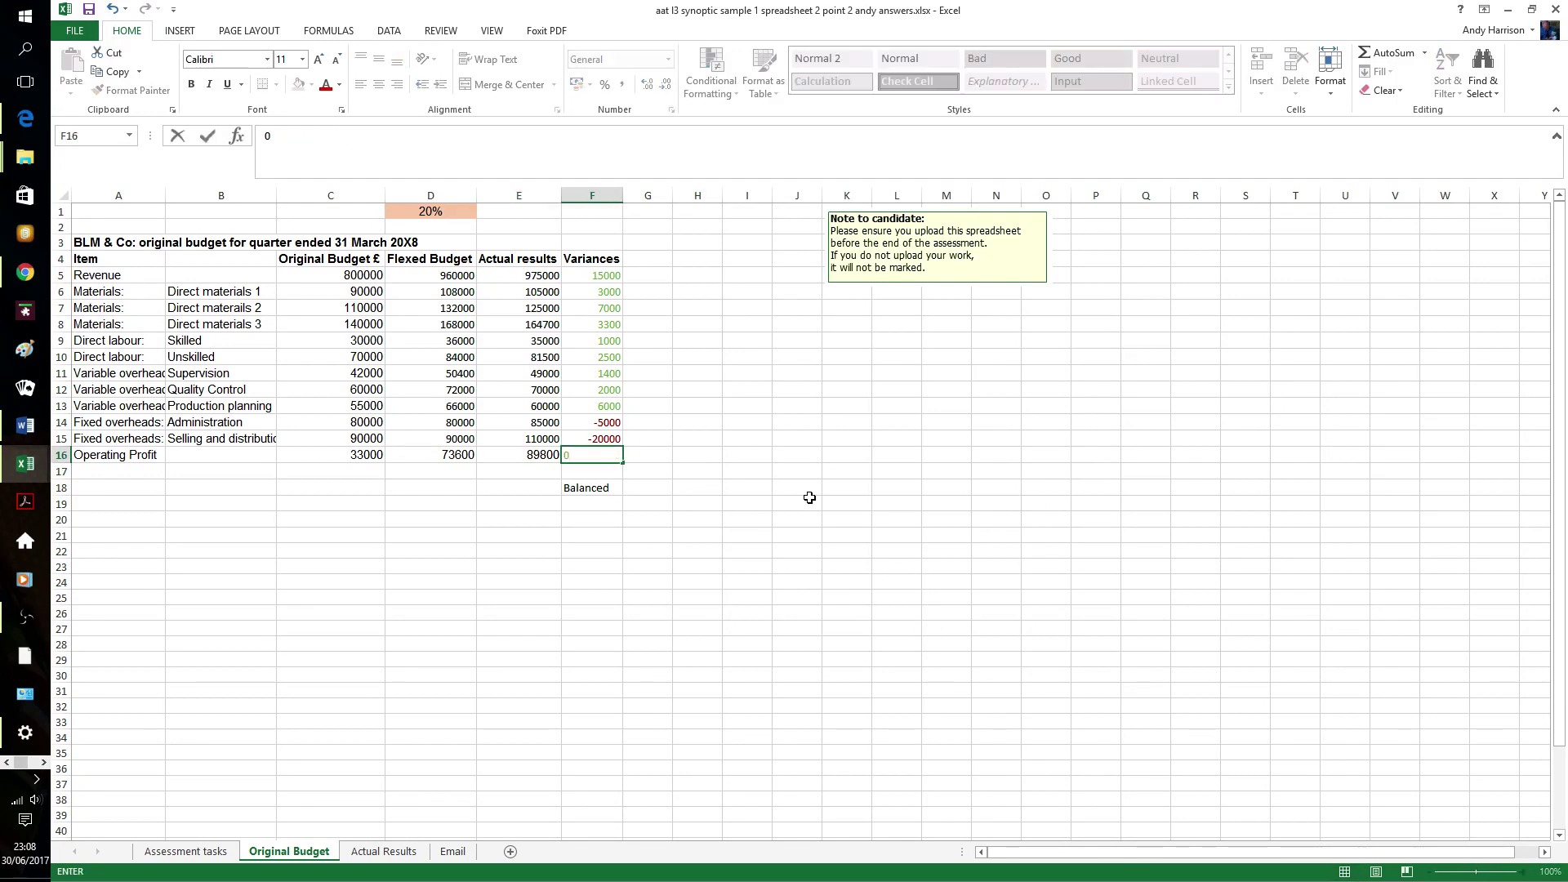
click(813, 493)
key(ctrl+z)
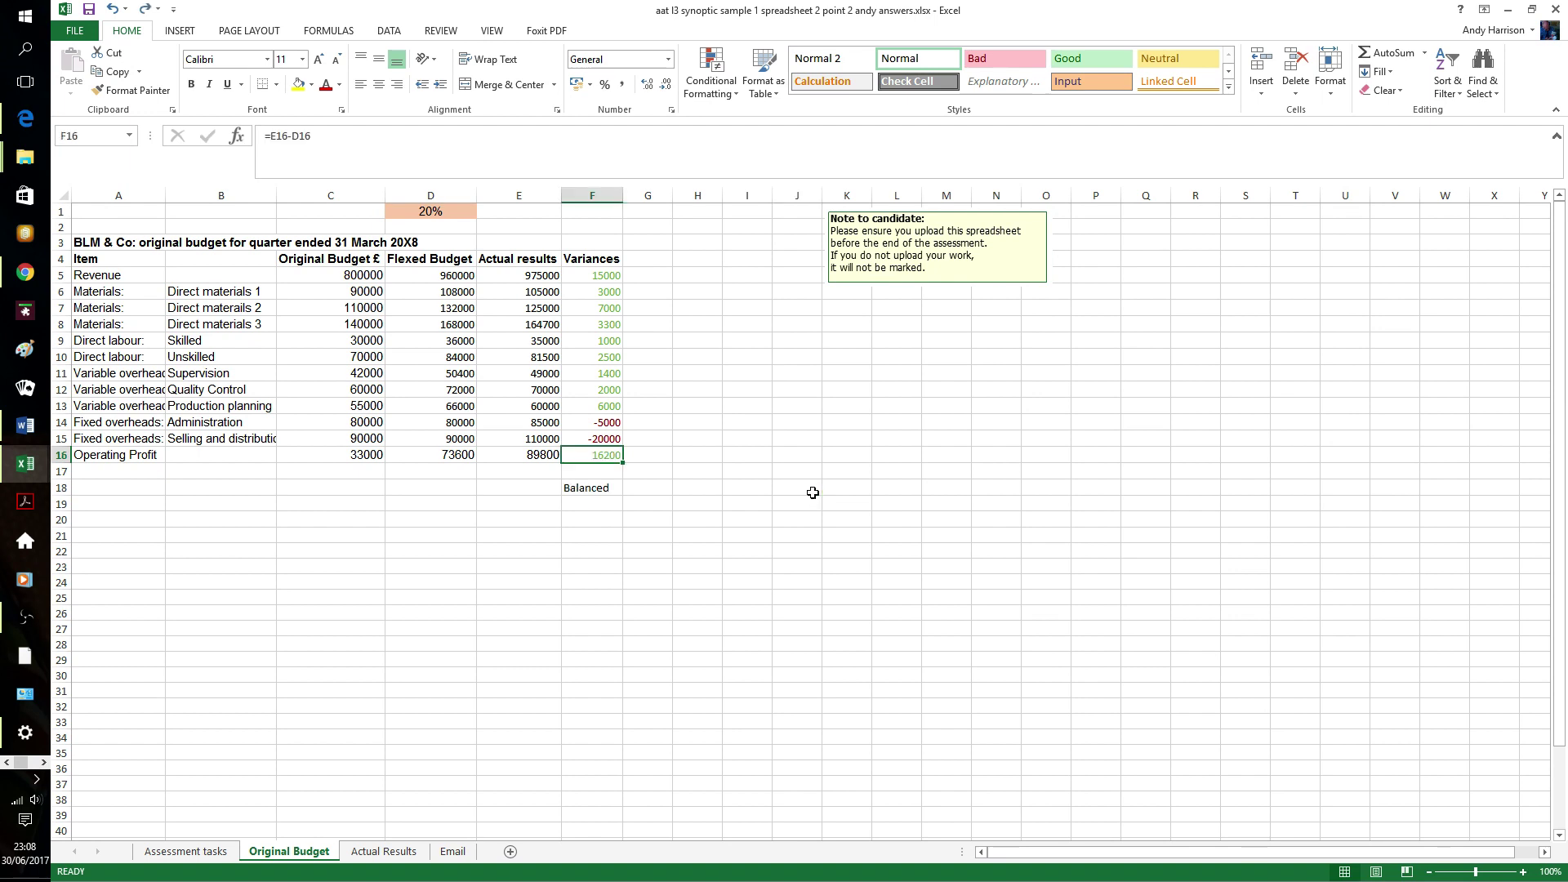
click(813, 492)
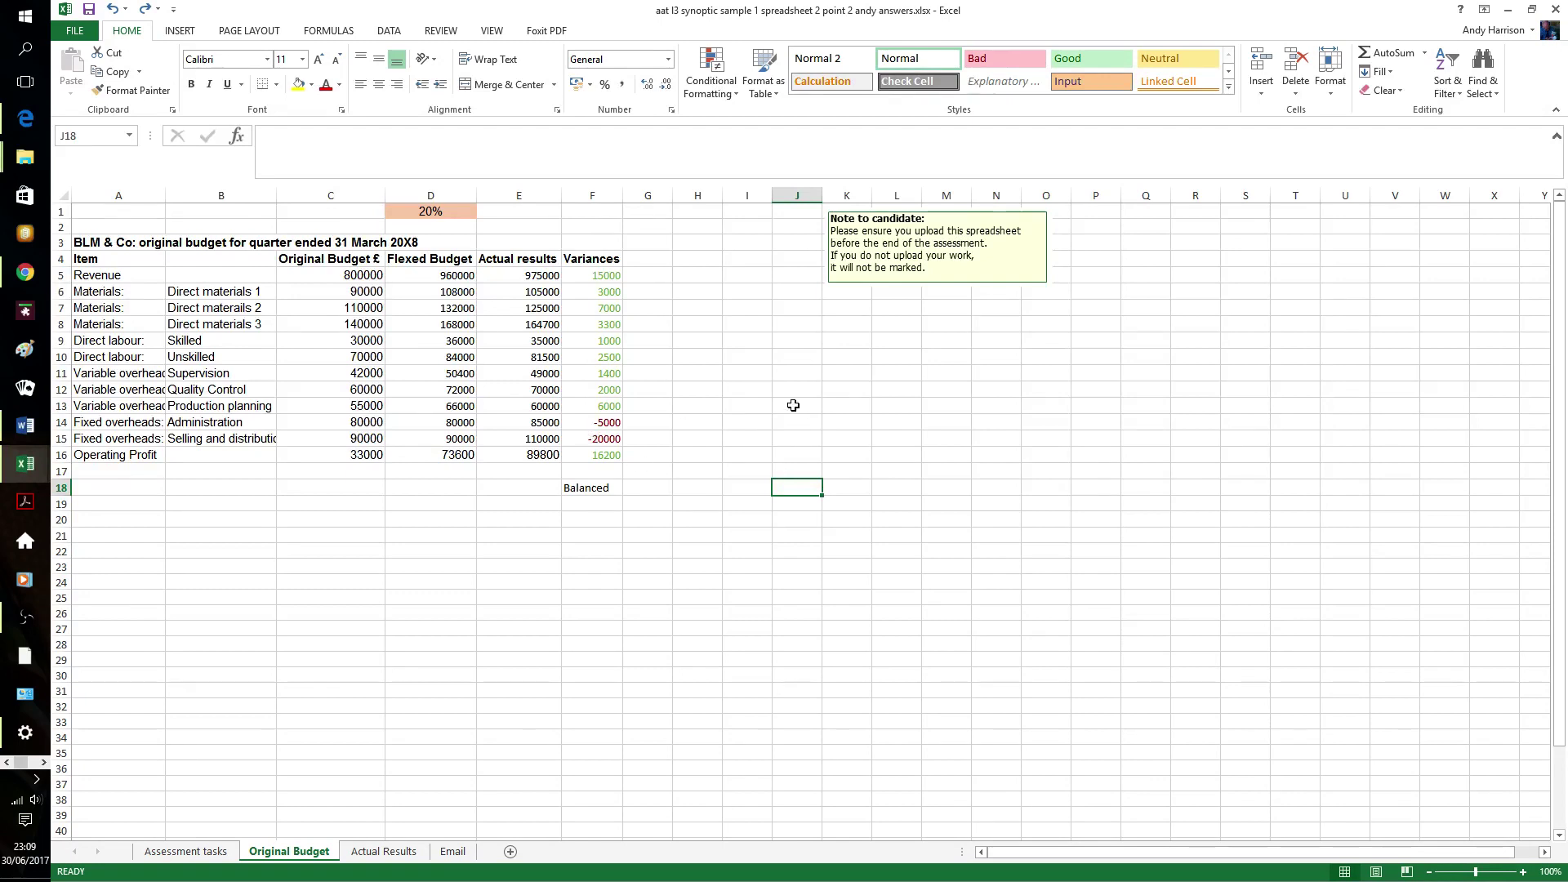
- Fill the Balanced cell F18 yellow and outline it with a Thick Box Border
click(599, 483)
click(297, 85)
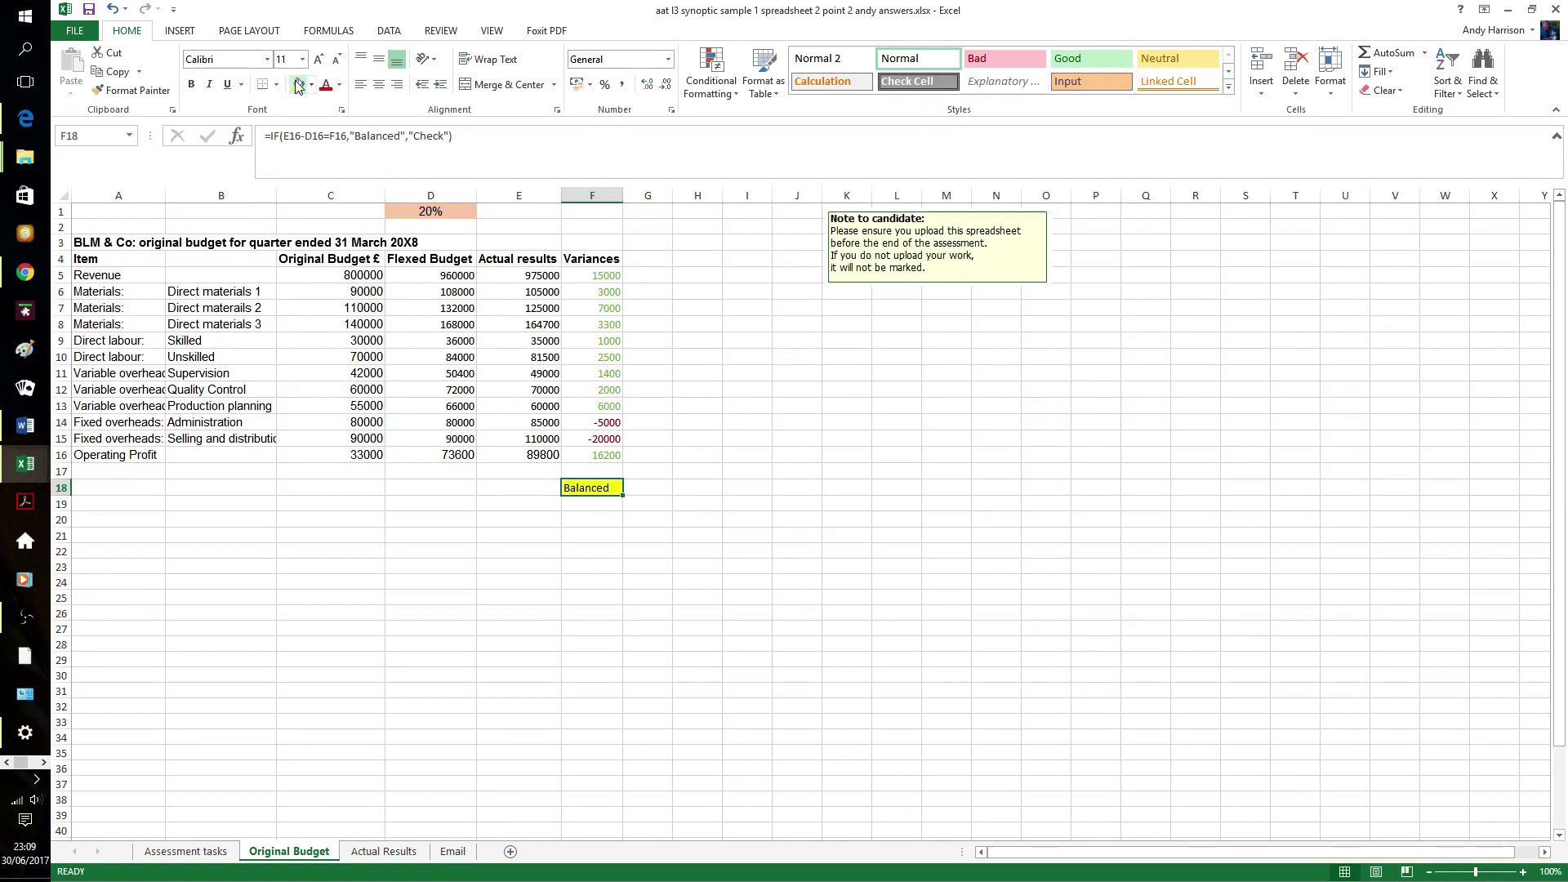
click(277, 85)
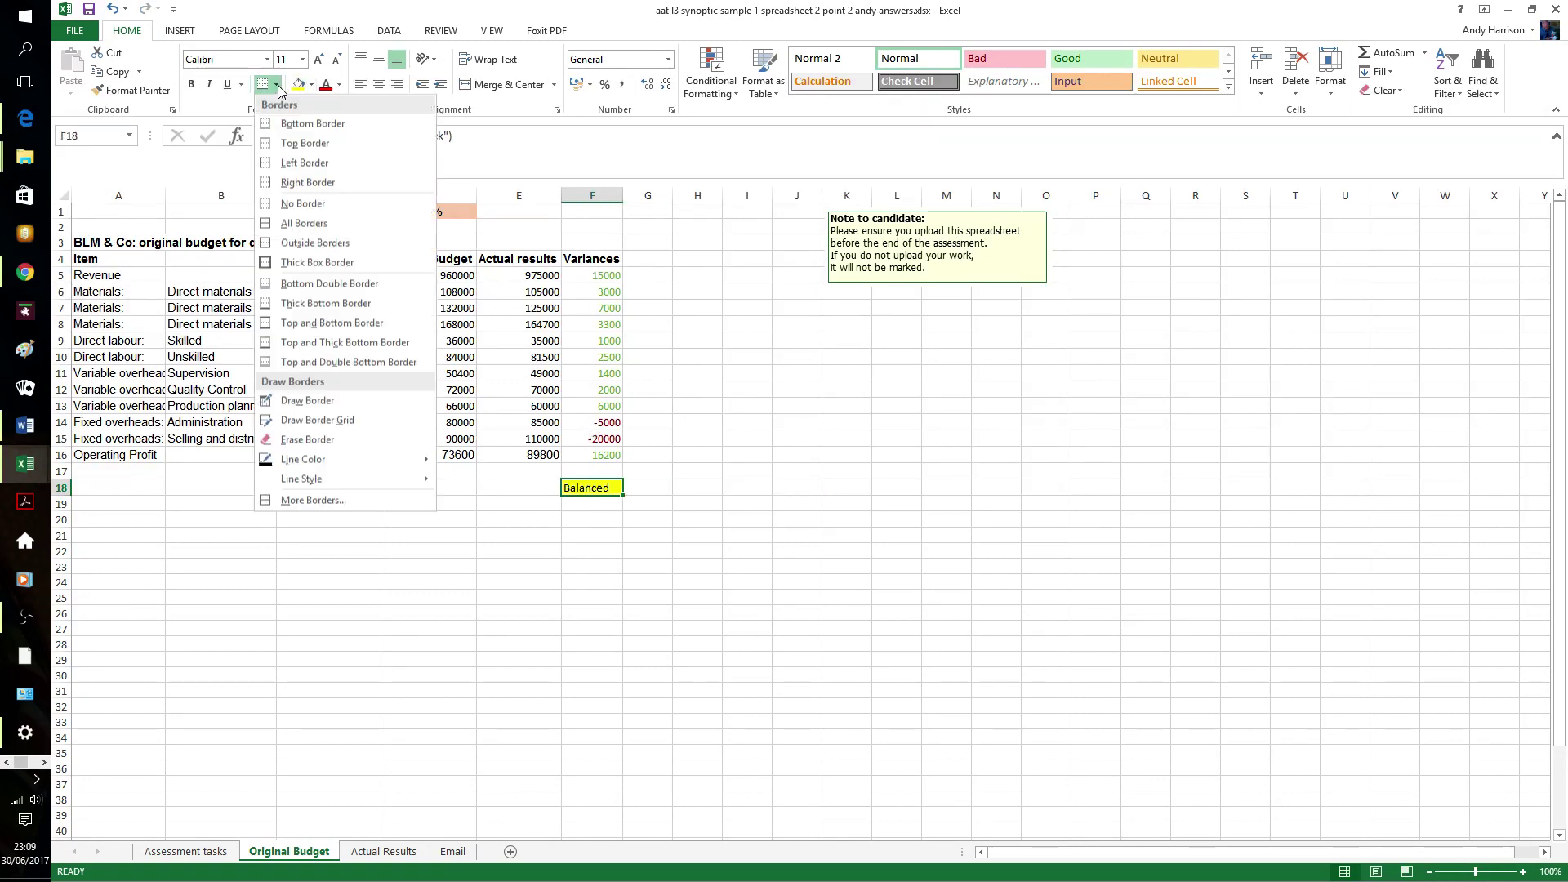
click(302, 263)
click(768, 370)
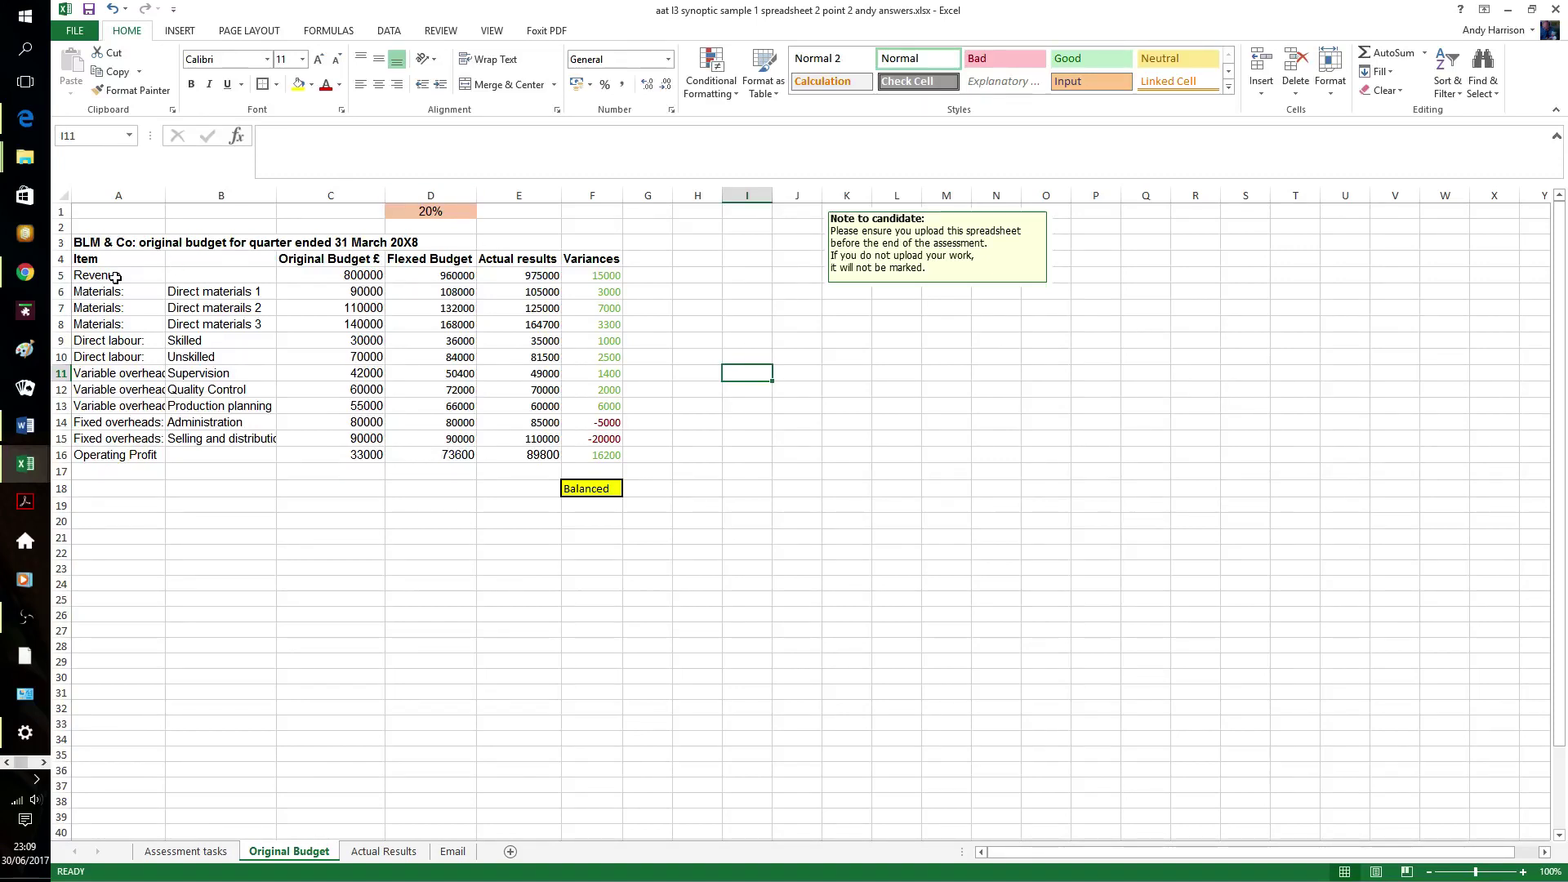
- Copy the budget table A3:F15 and paste it into cell A3 of a new sheet
click(108, 244)
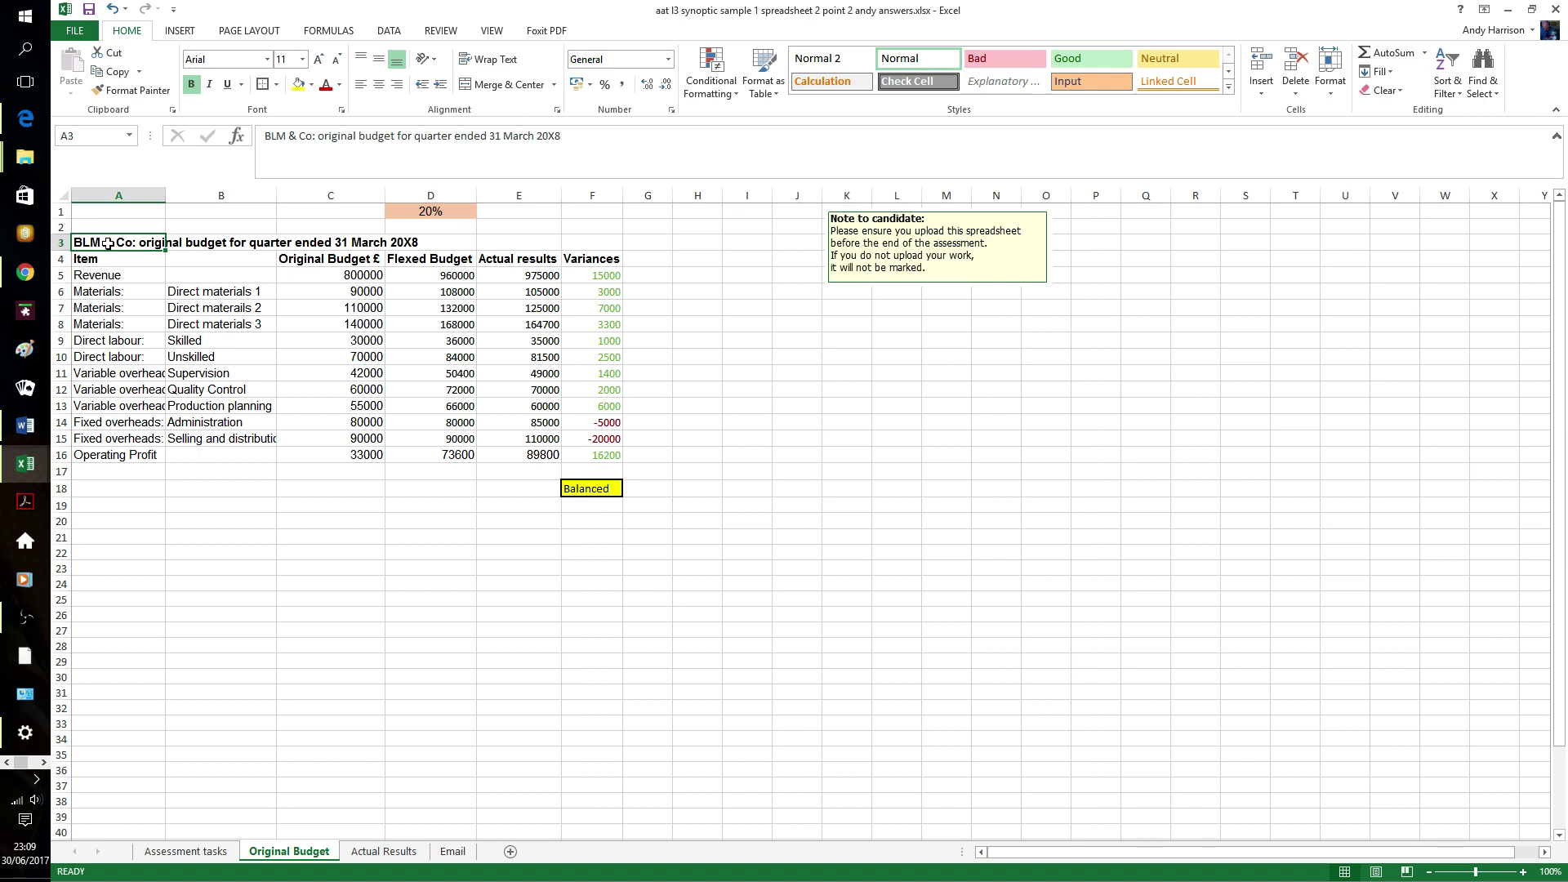
key(shift+Down)
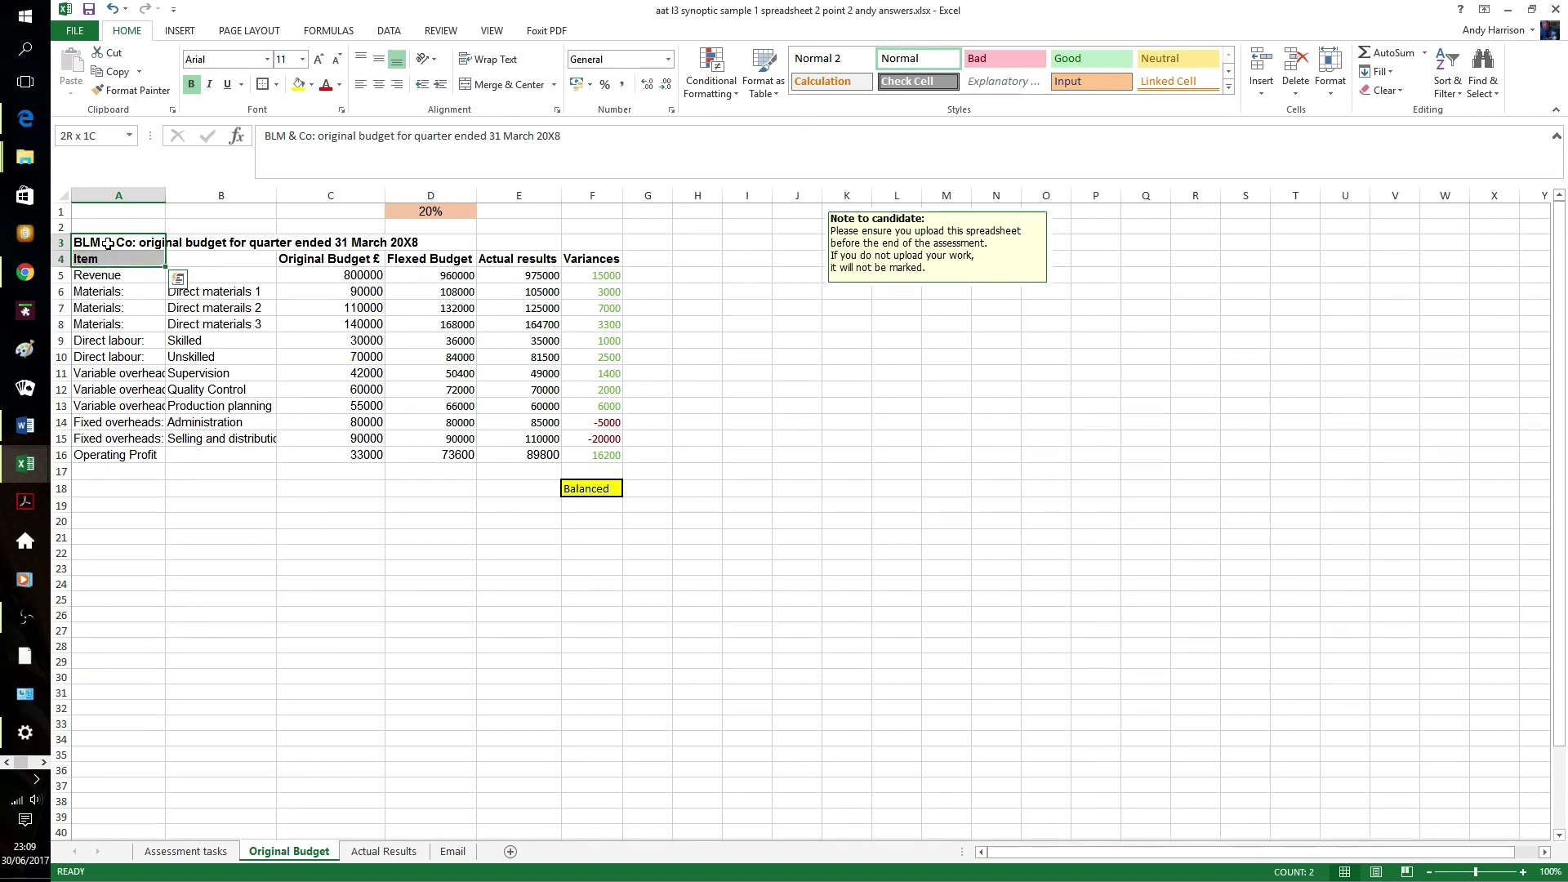
key(shift+Right)
key(shift+Right)
key(shift+Right)
key(shift+Right)
key(shift+Right)
key(shift+Down)
key(shift+Down)
key(shift+Down)
key(shift+Down)
key(shift+Down)
key(shift+Down)
key(shift+Down)
key(shift+Down)
key(shift+Down)
key(shift+Down)
key(shift+Down)
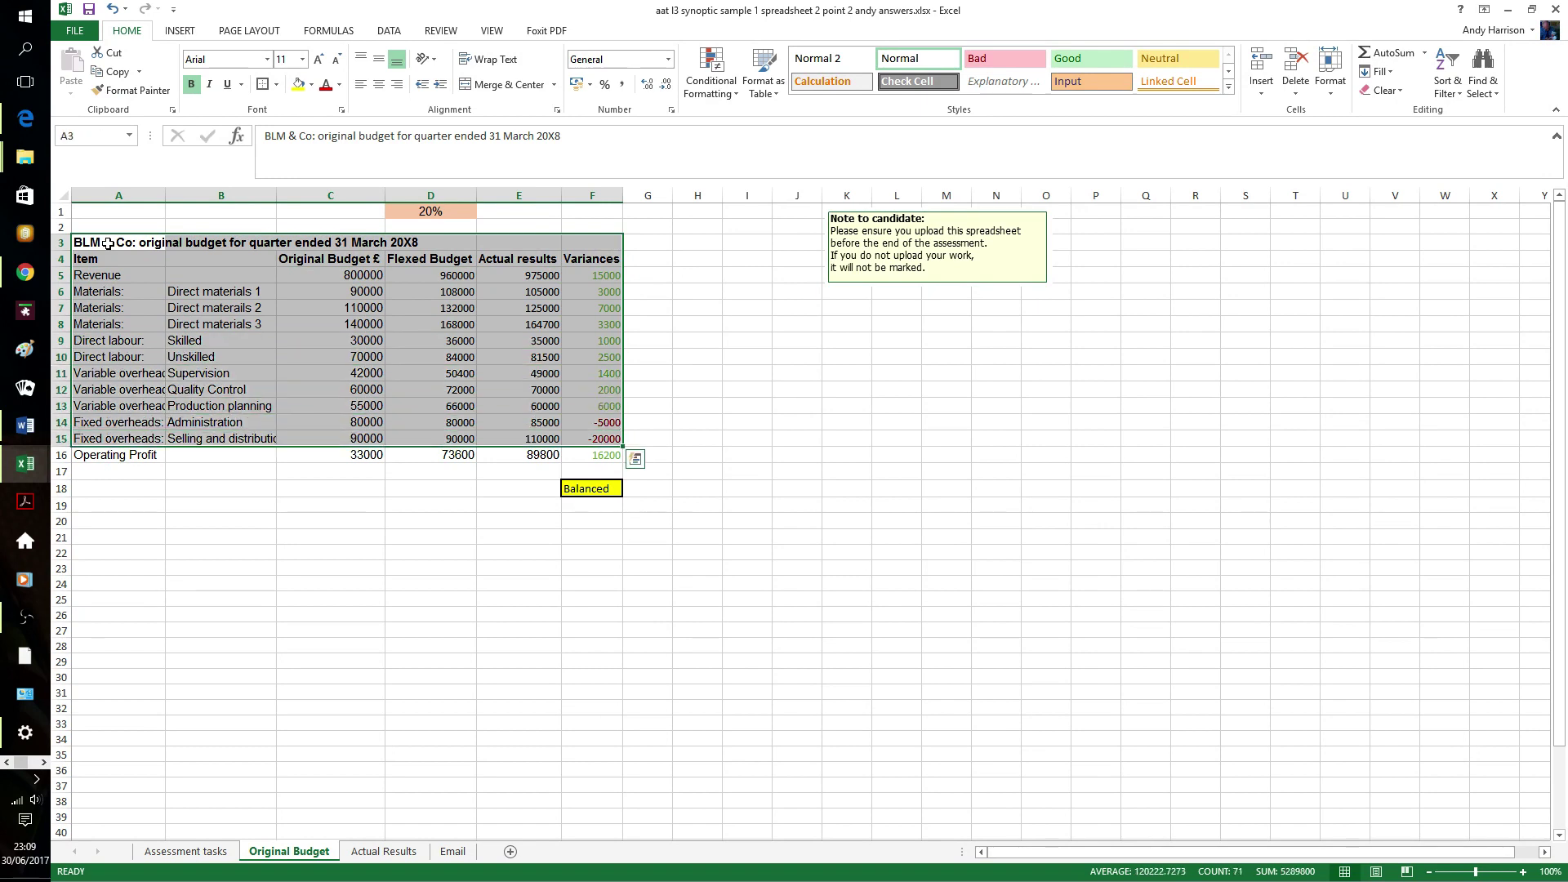
key(ctrl+c)
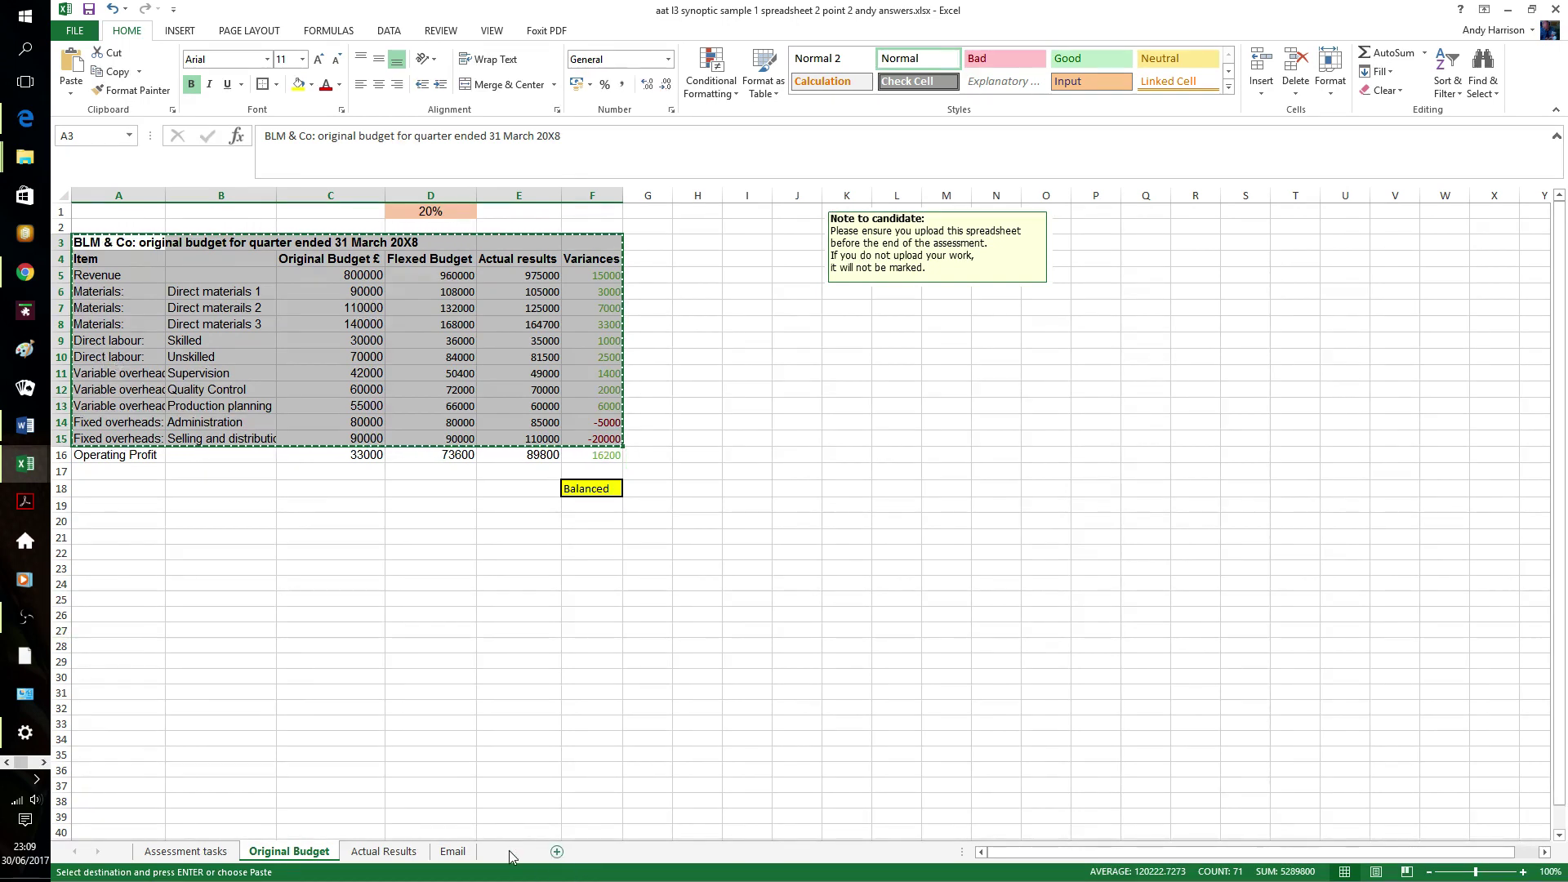
click(510, 852)
click(108, 246)
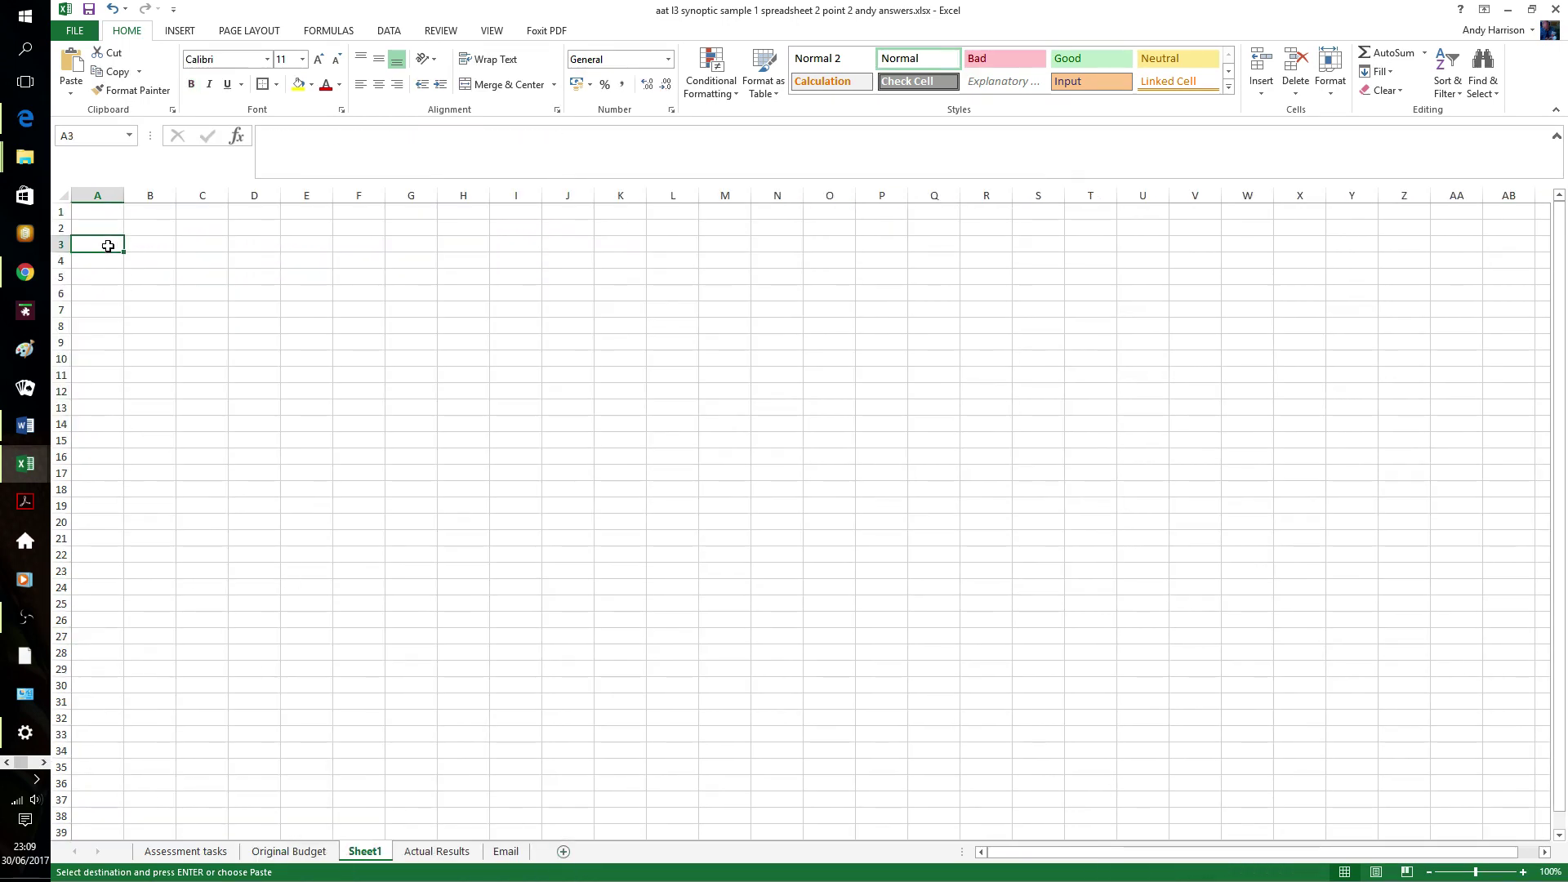
key(ctrl+v)
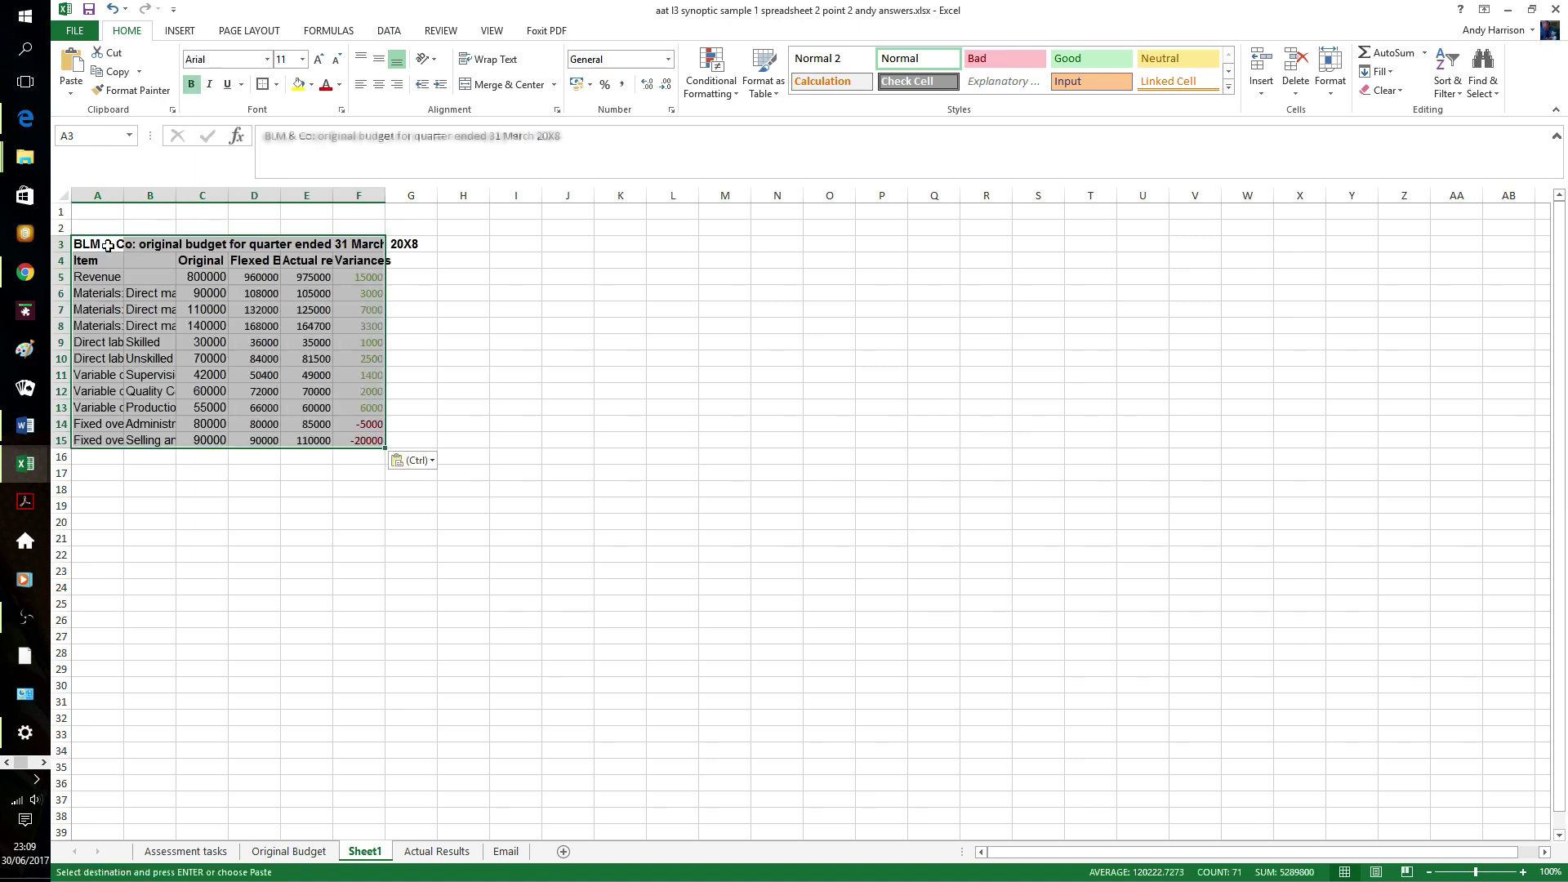
click(206, 504)
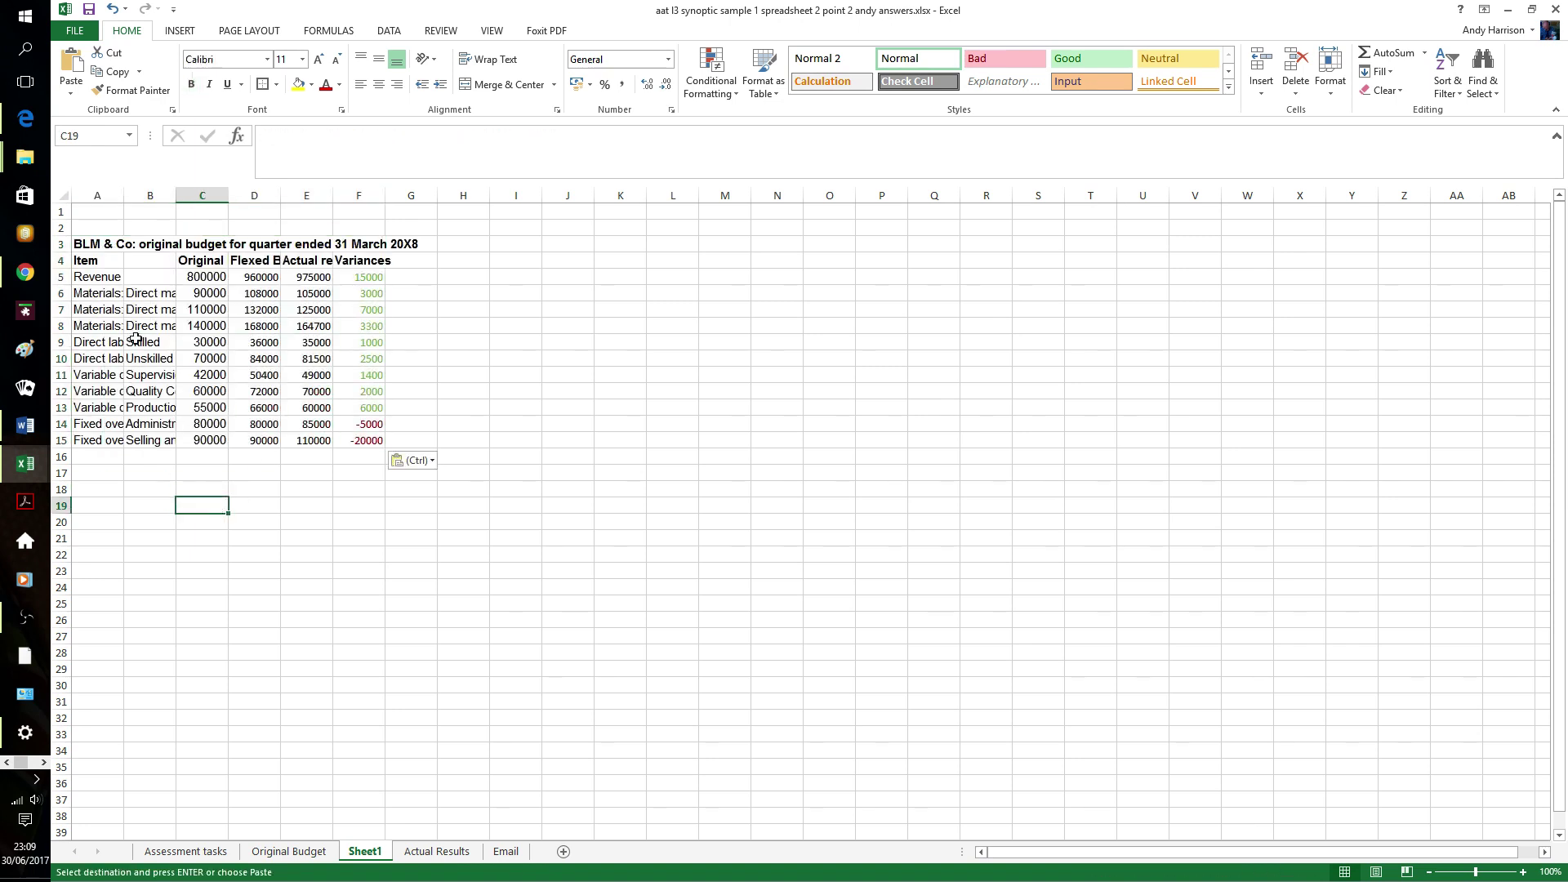
- Autofit columns A to F so the item labels, Original Budget £, Flexed Budget, Actual results and Variances show in full
double_click(170, 197)
double_click(124, 197)
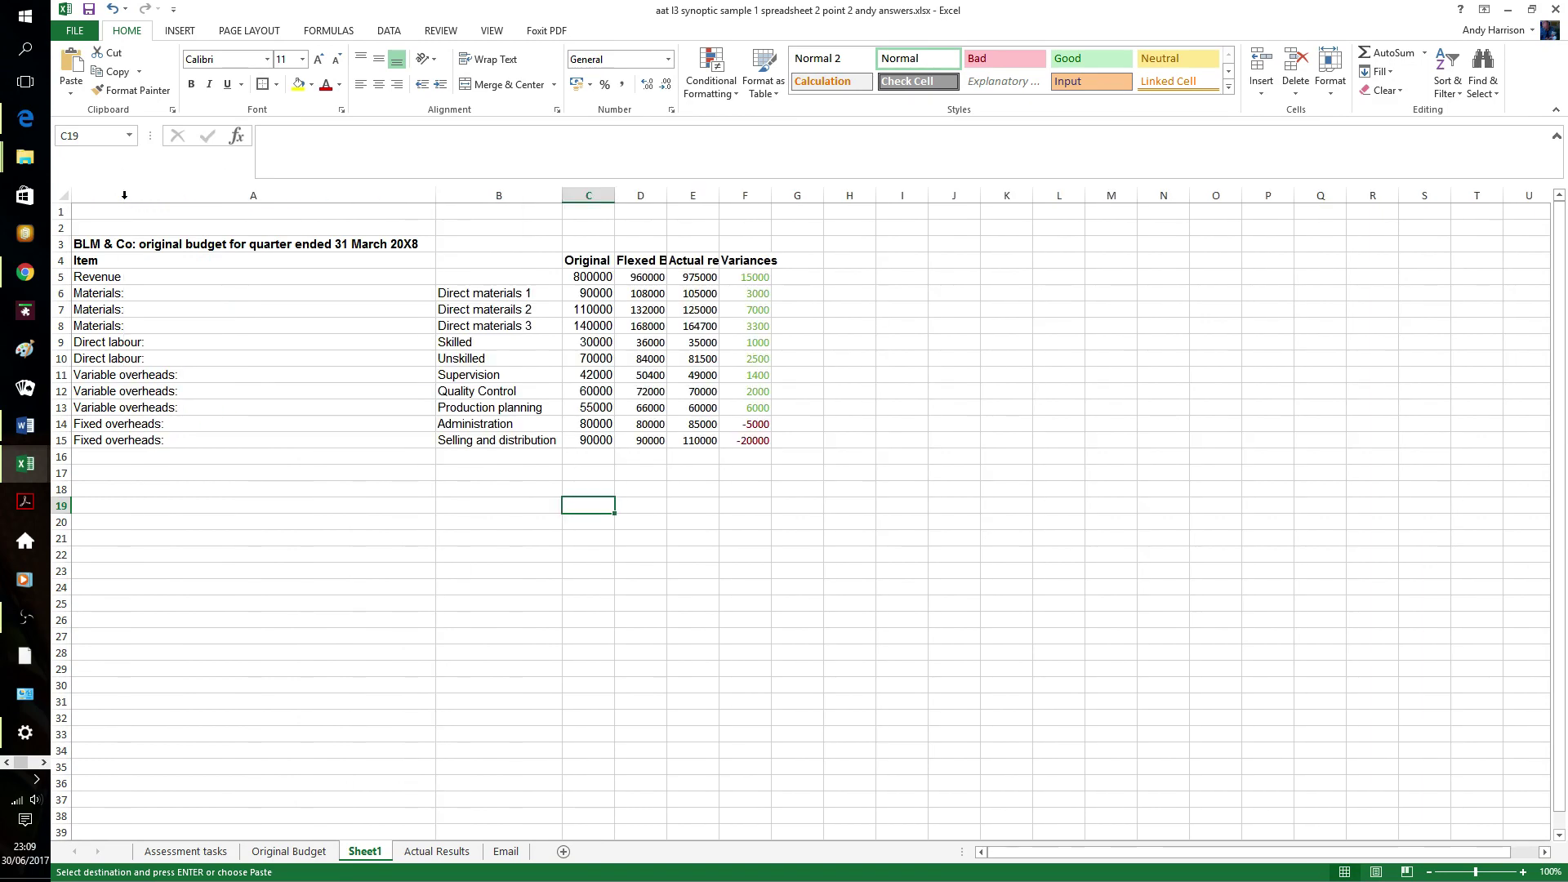
drag(436, 200, 192, 201)
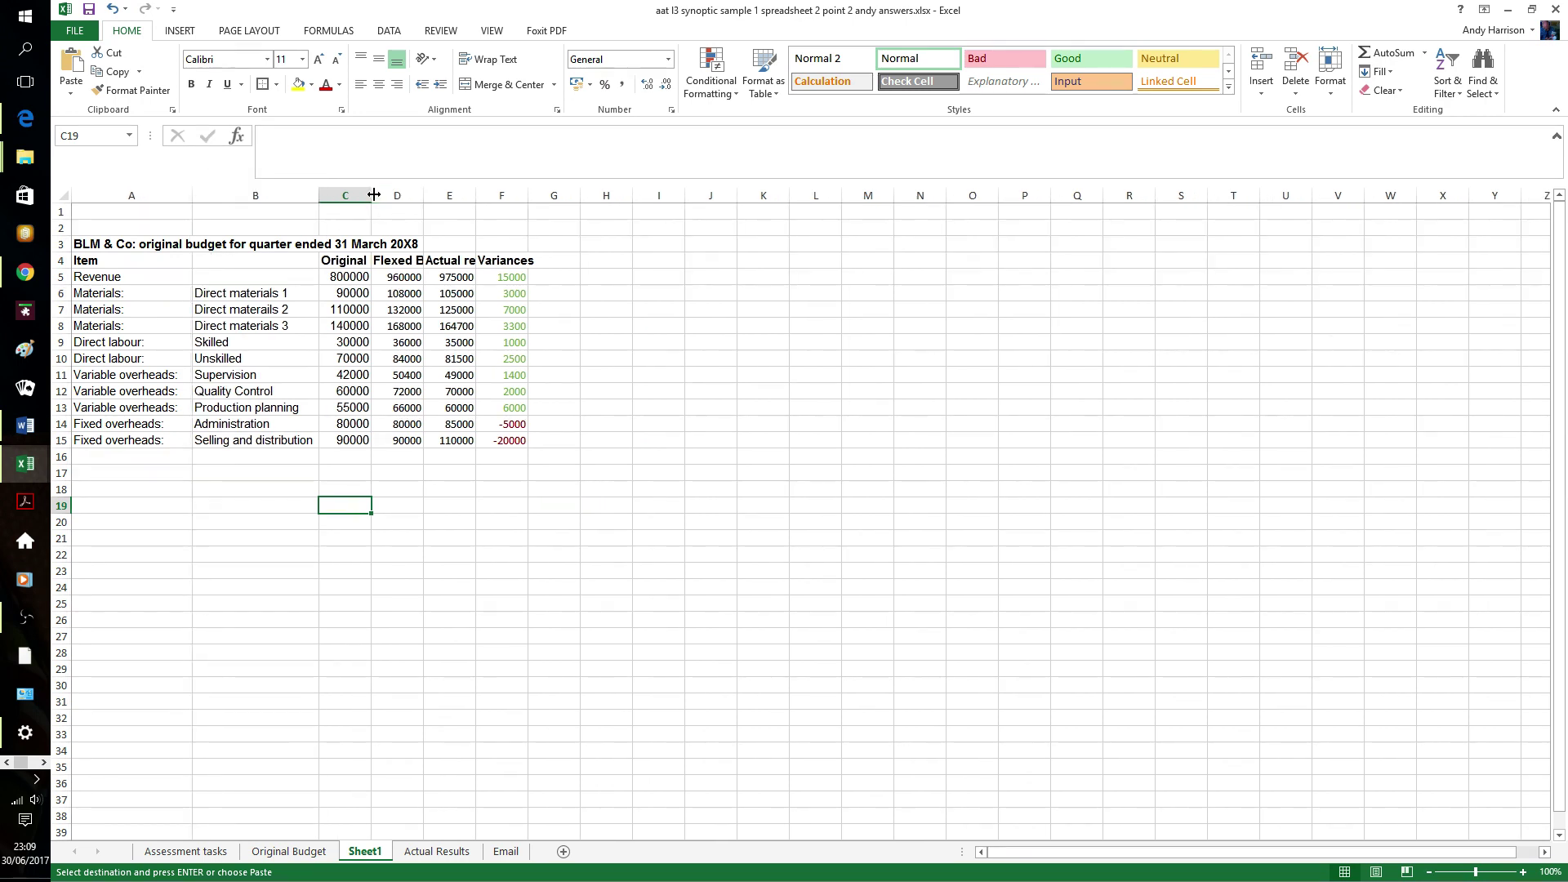
double_click(373, 195)
double_click(480, 195)
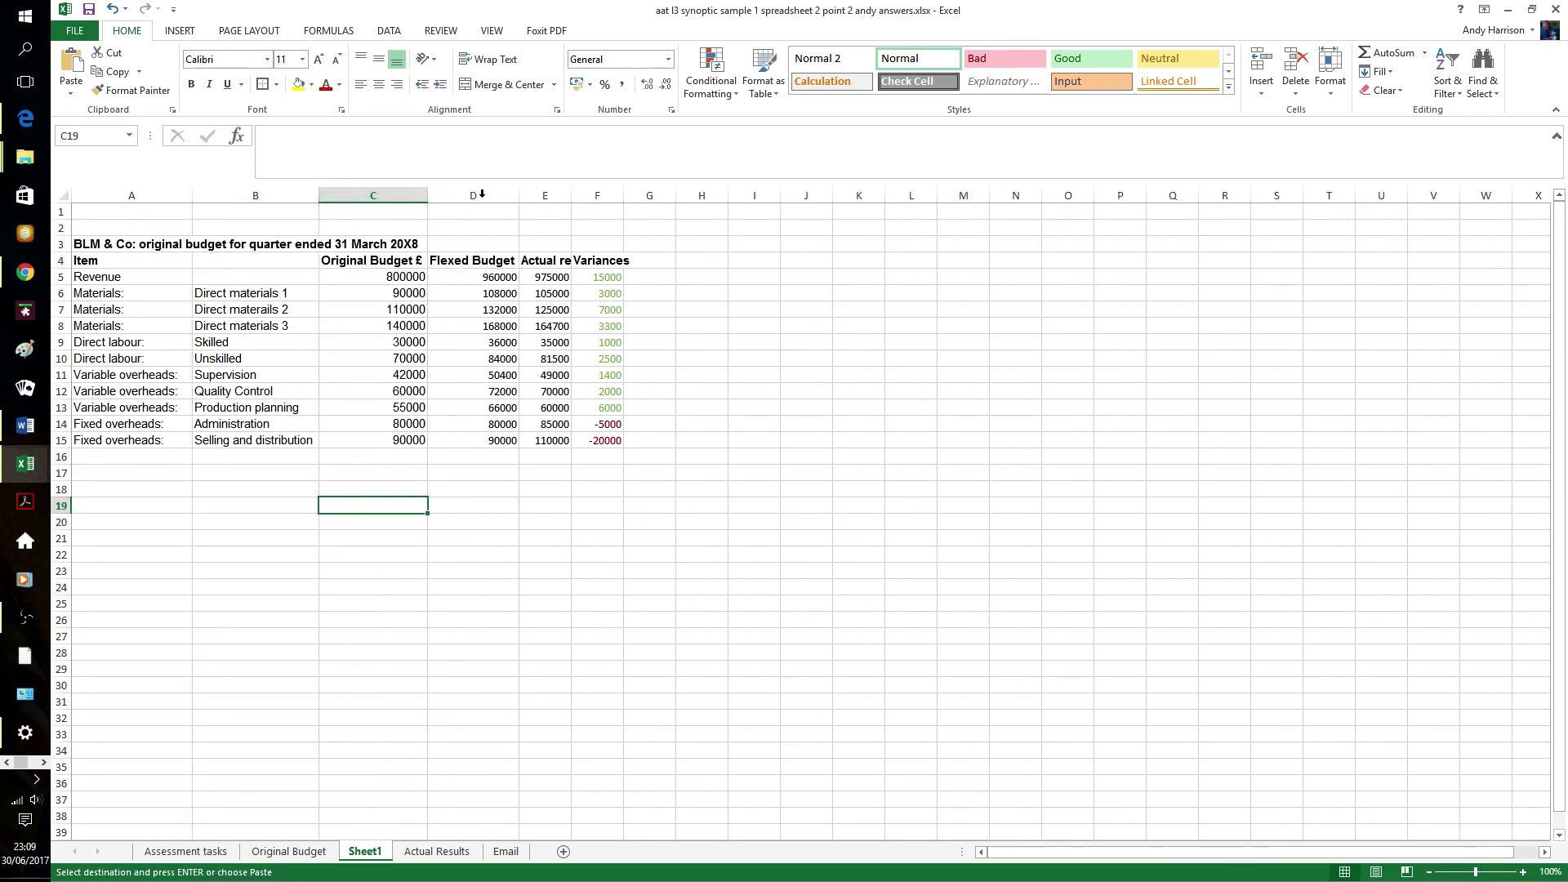
double_click(572, 194)
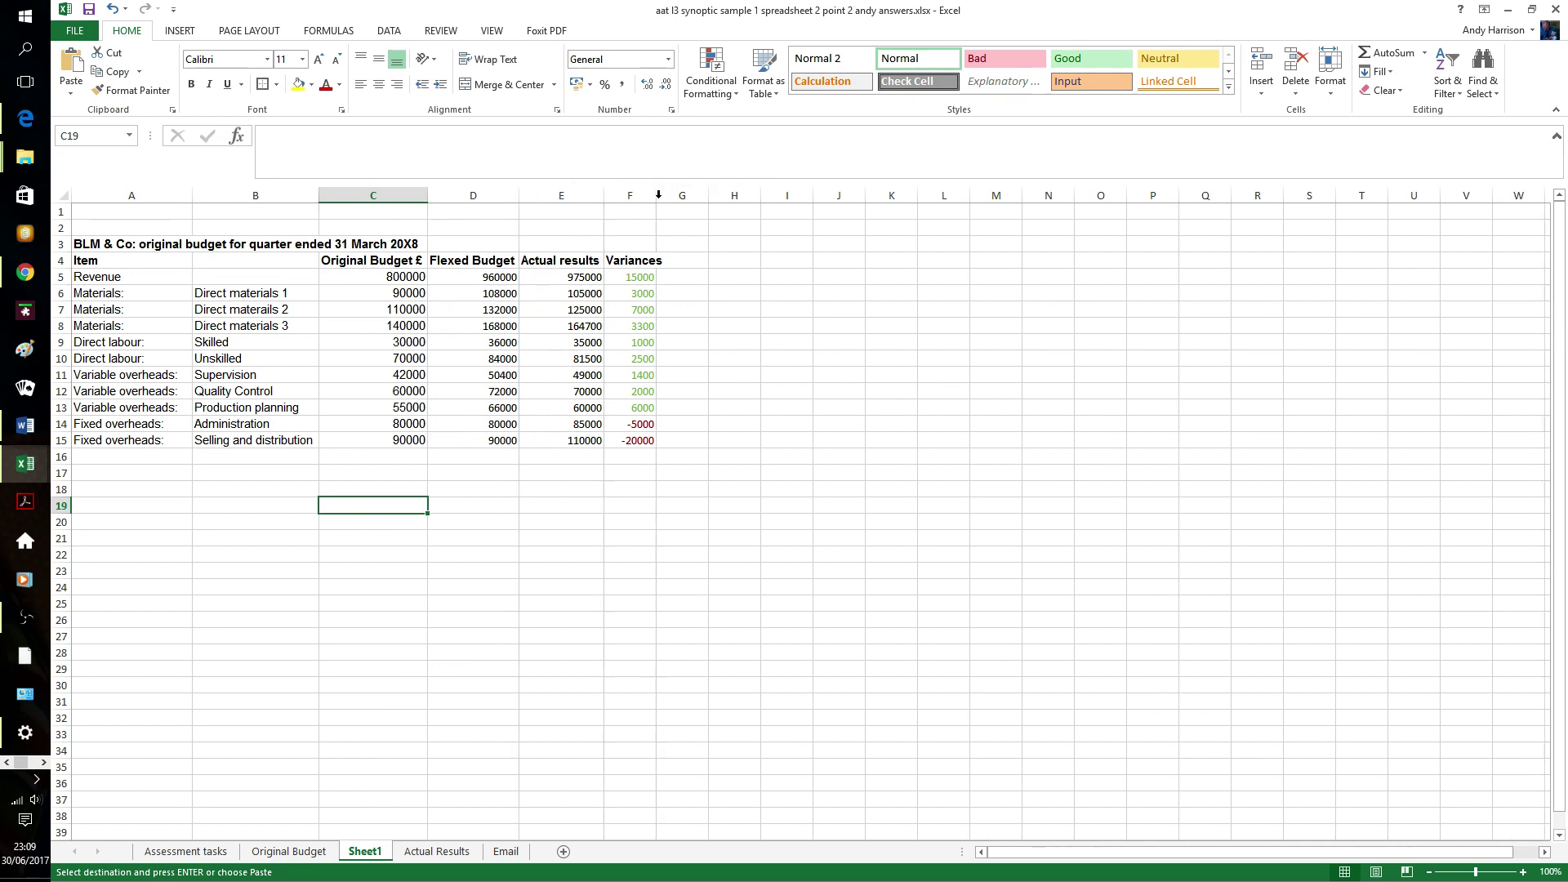
double_click(656, 195)
click(704, 554)
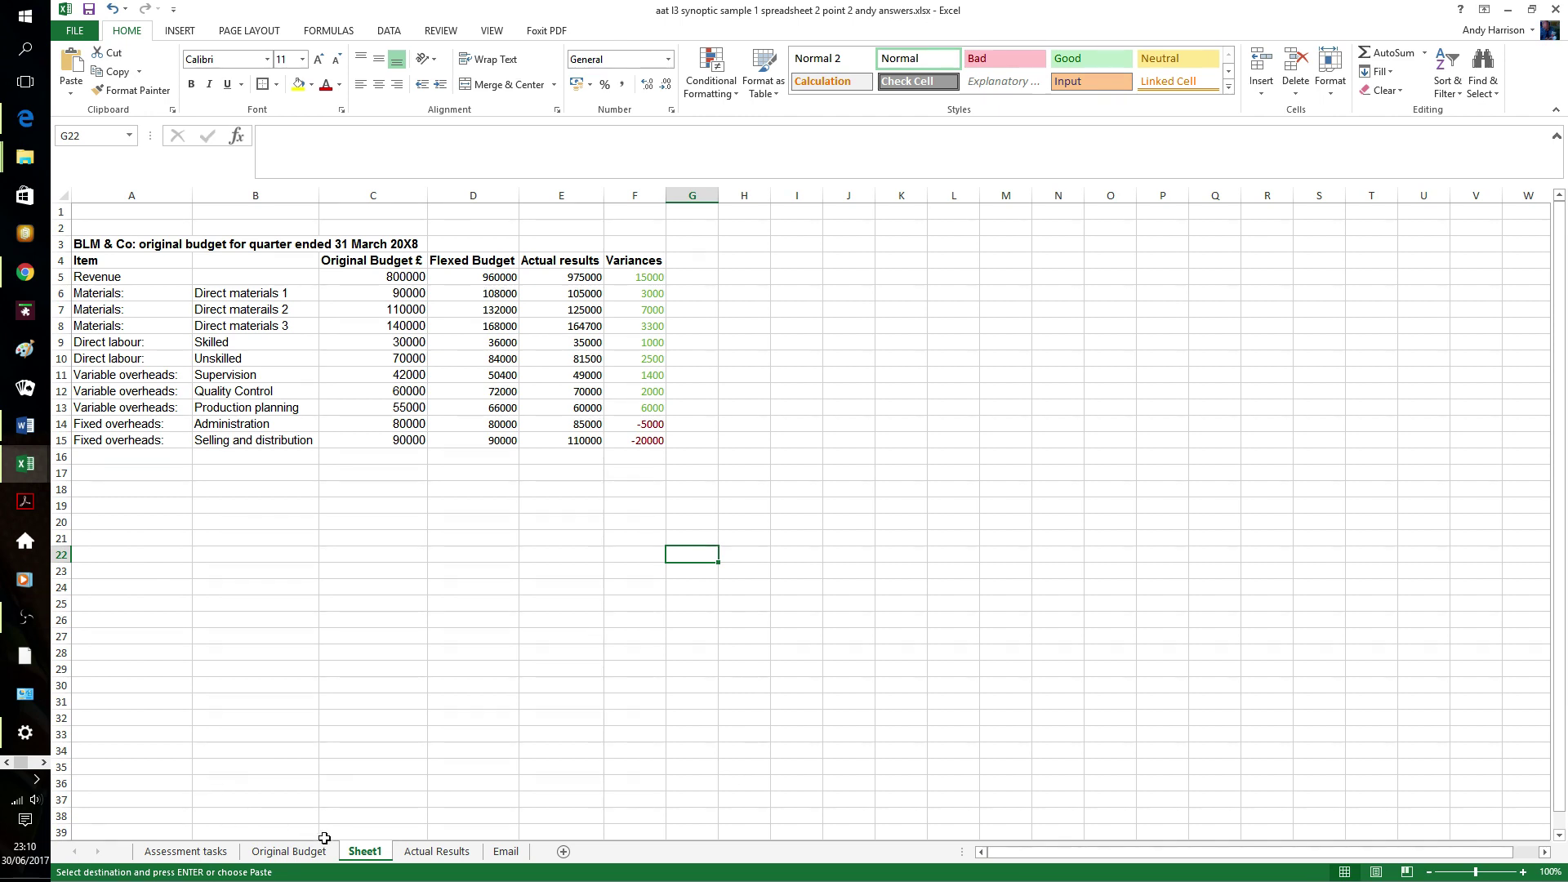
- Rename the Sheet1 tab to 'Subtotals'
right_click(363, 852)
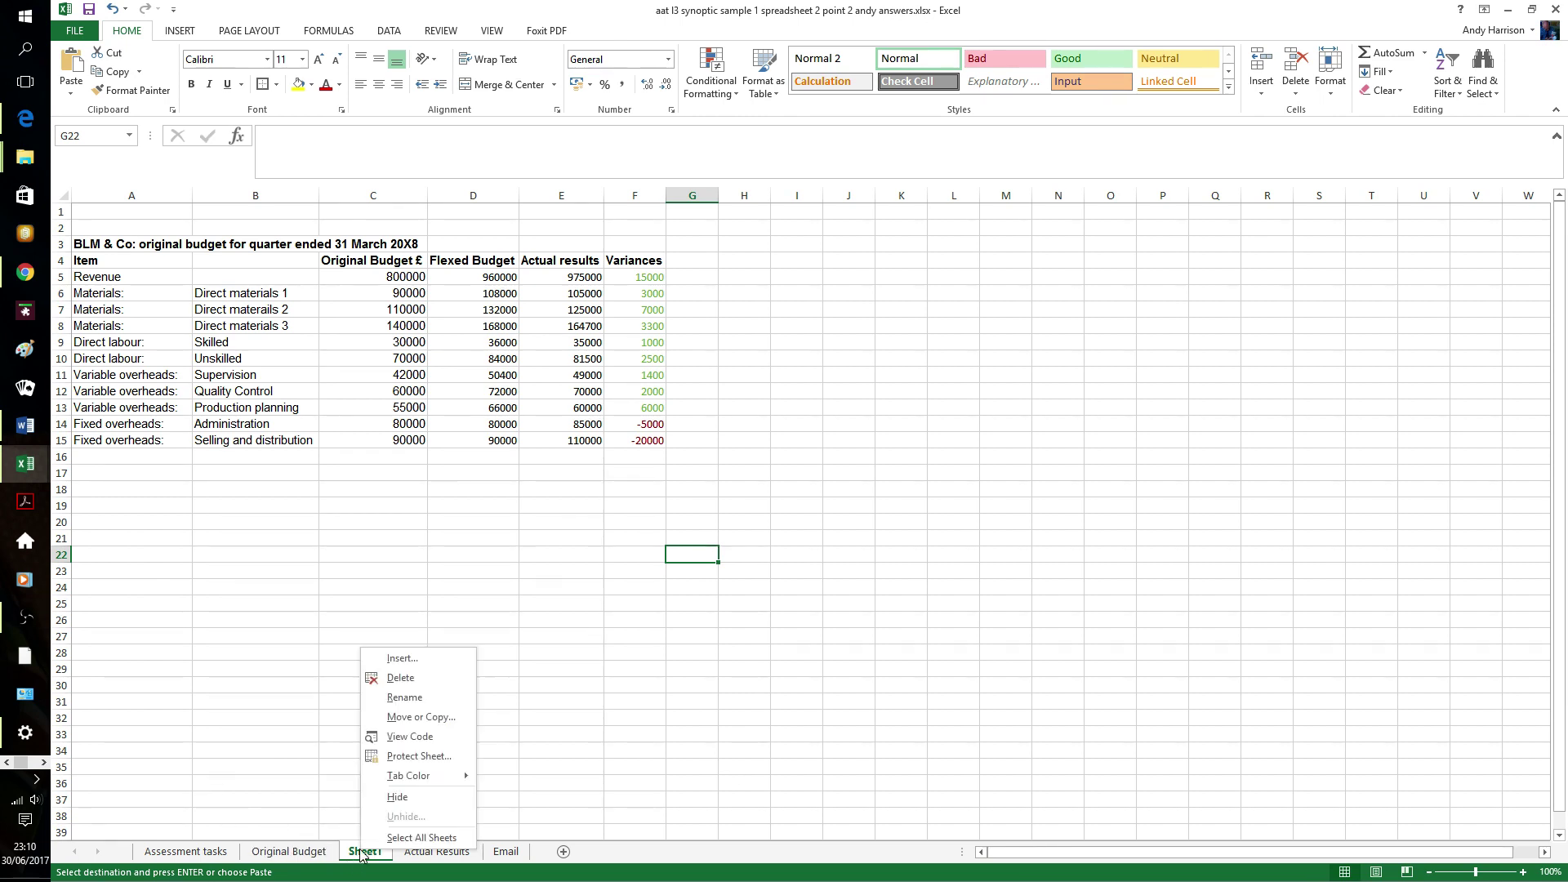
click(431, 698)
text(Su)
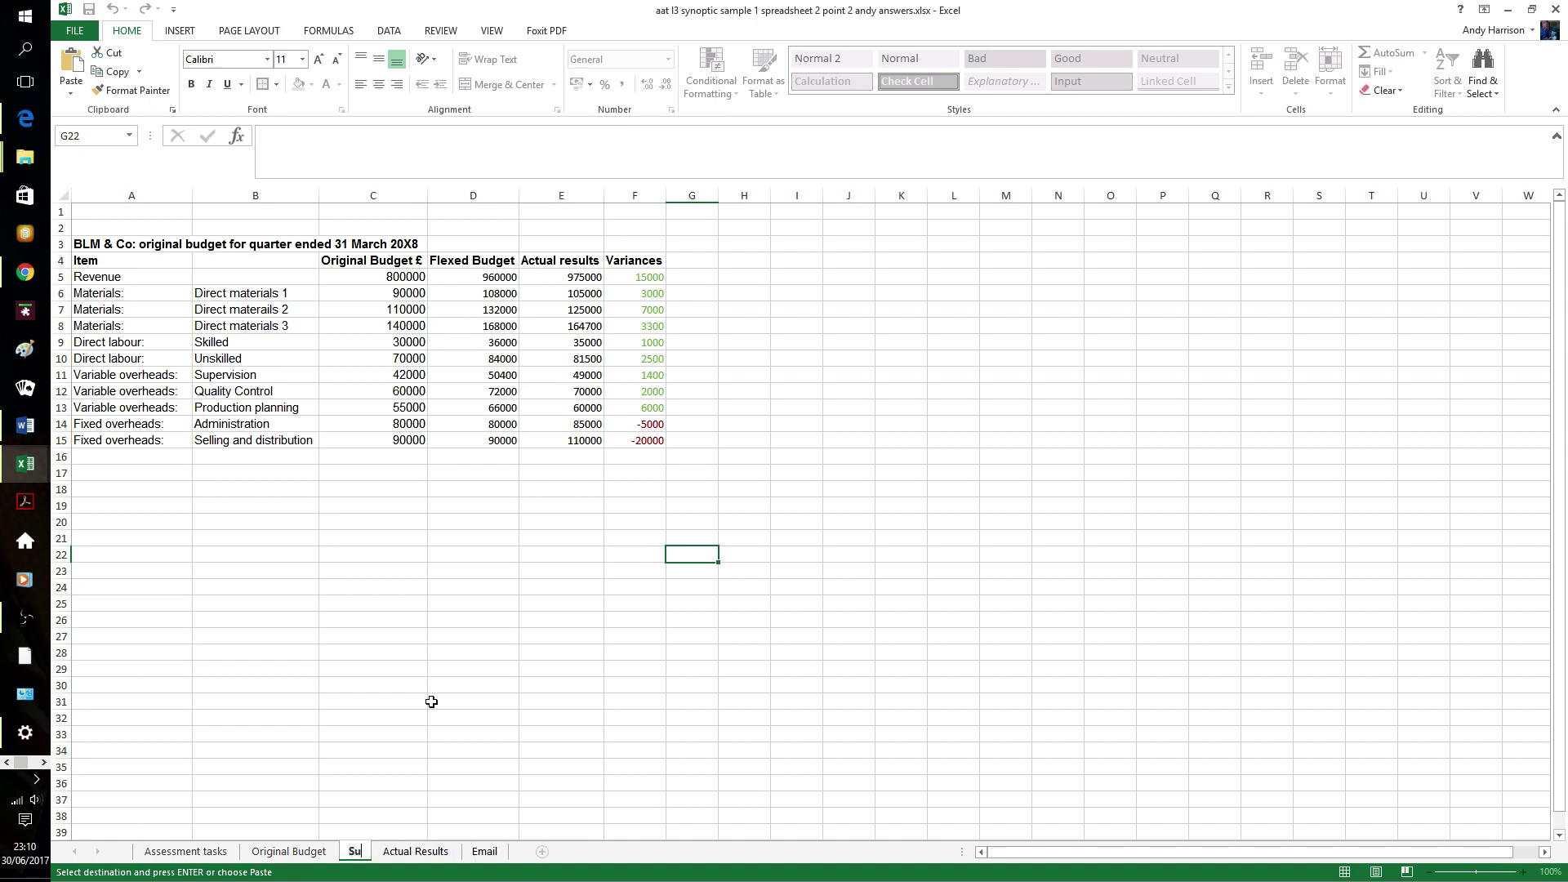
text(btotals)
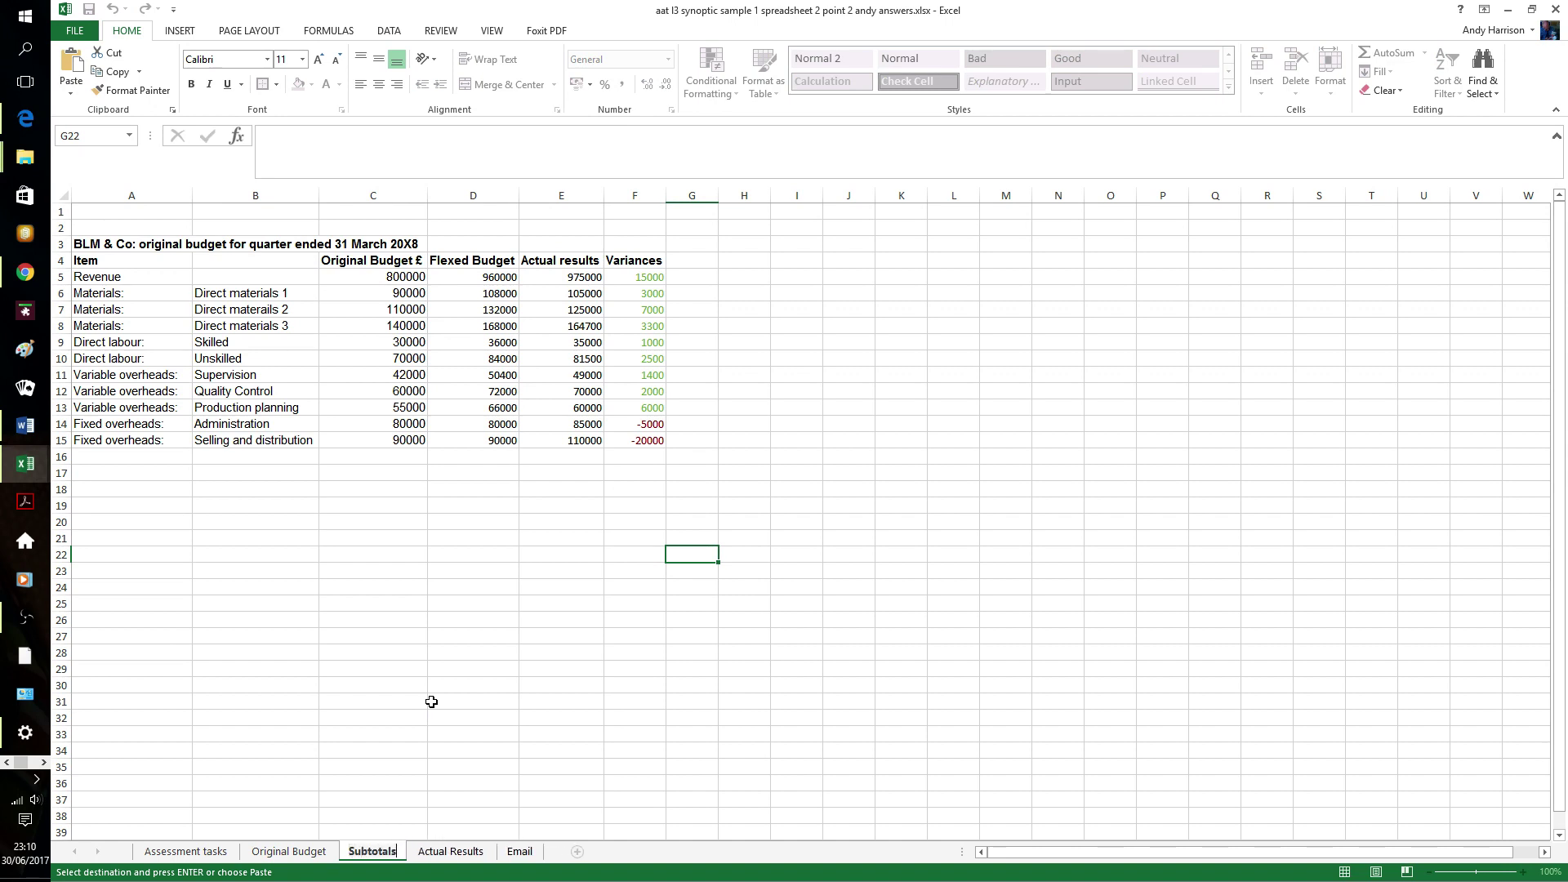
key(Return)
click(438, 683)
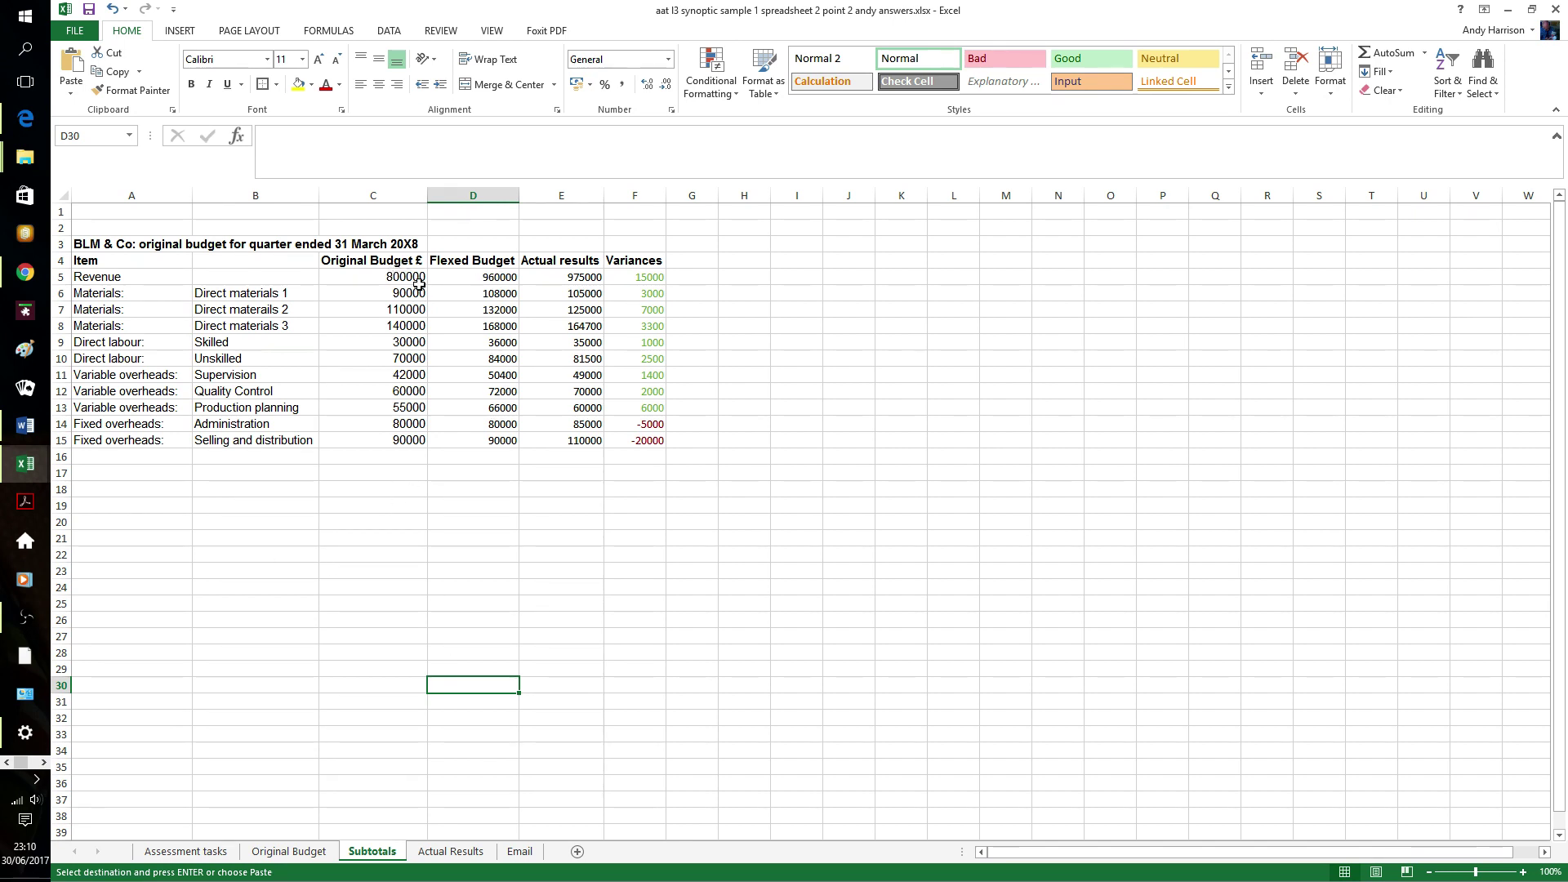
- Delete the Revenue row from the Subtotals sheet
click(62, 278)
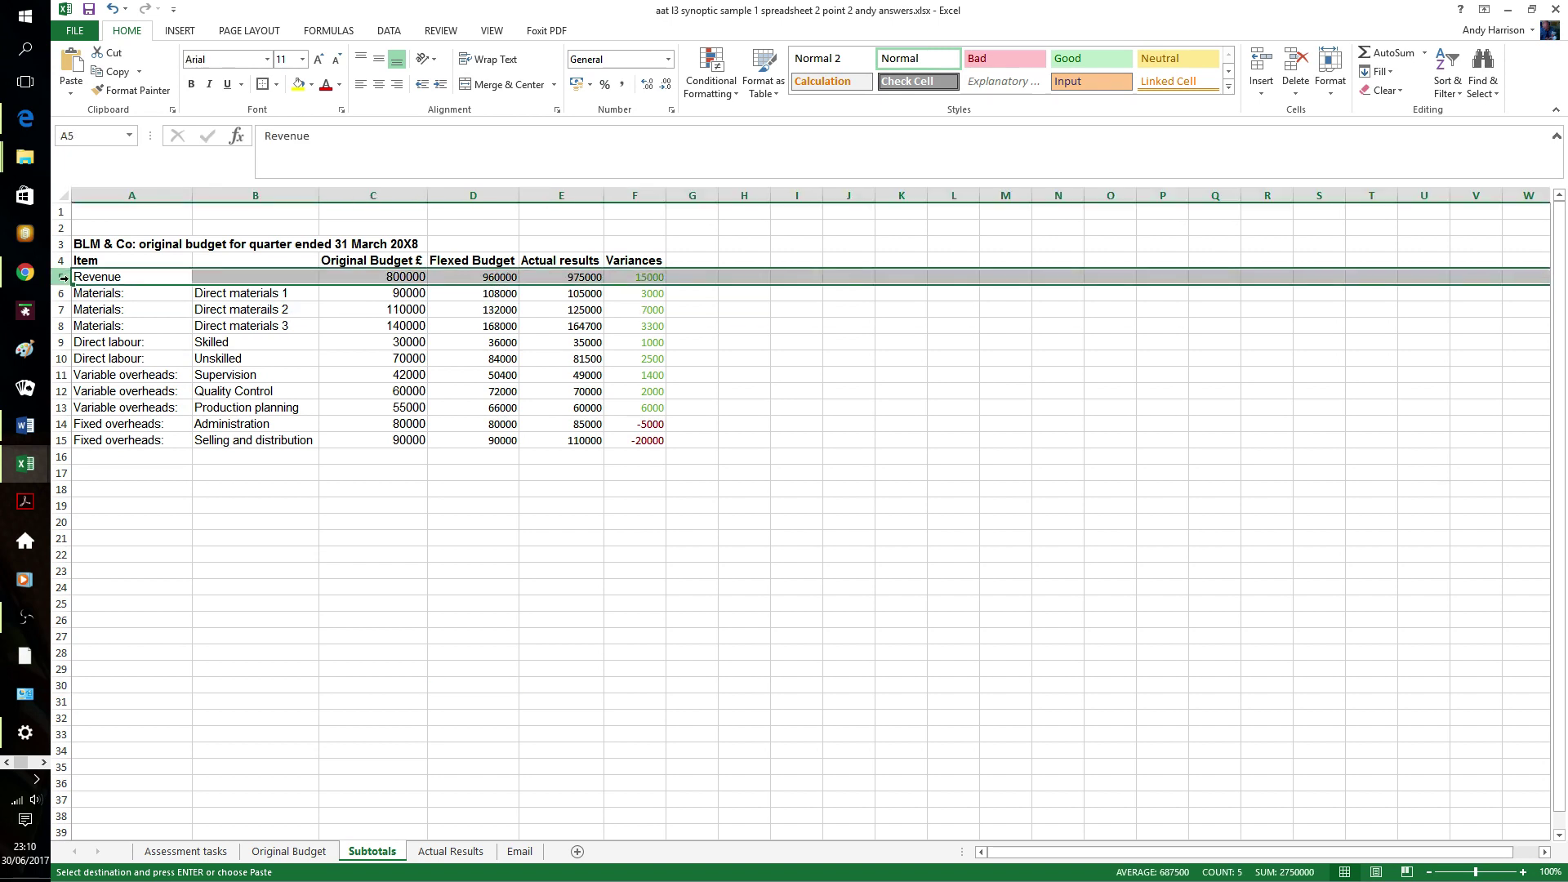
right_click(66, 278)
click(125, 414)
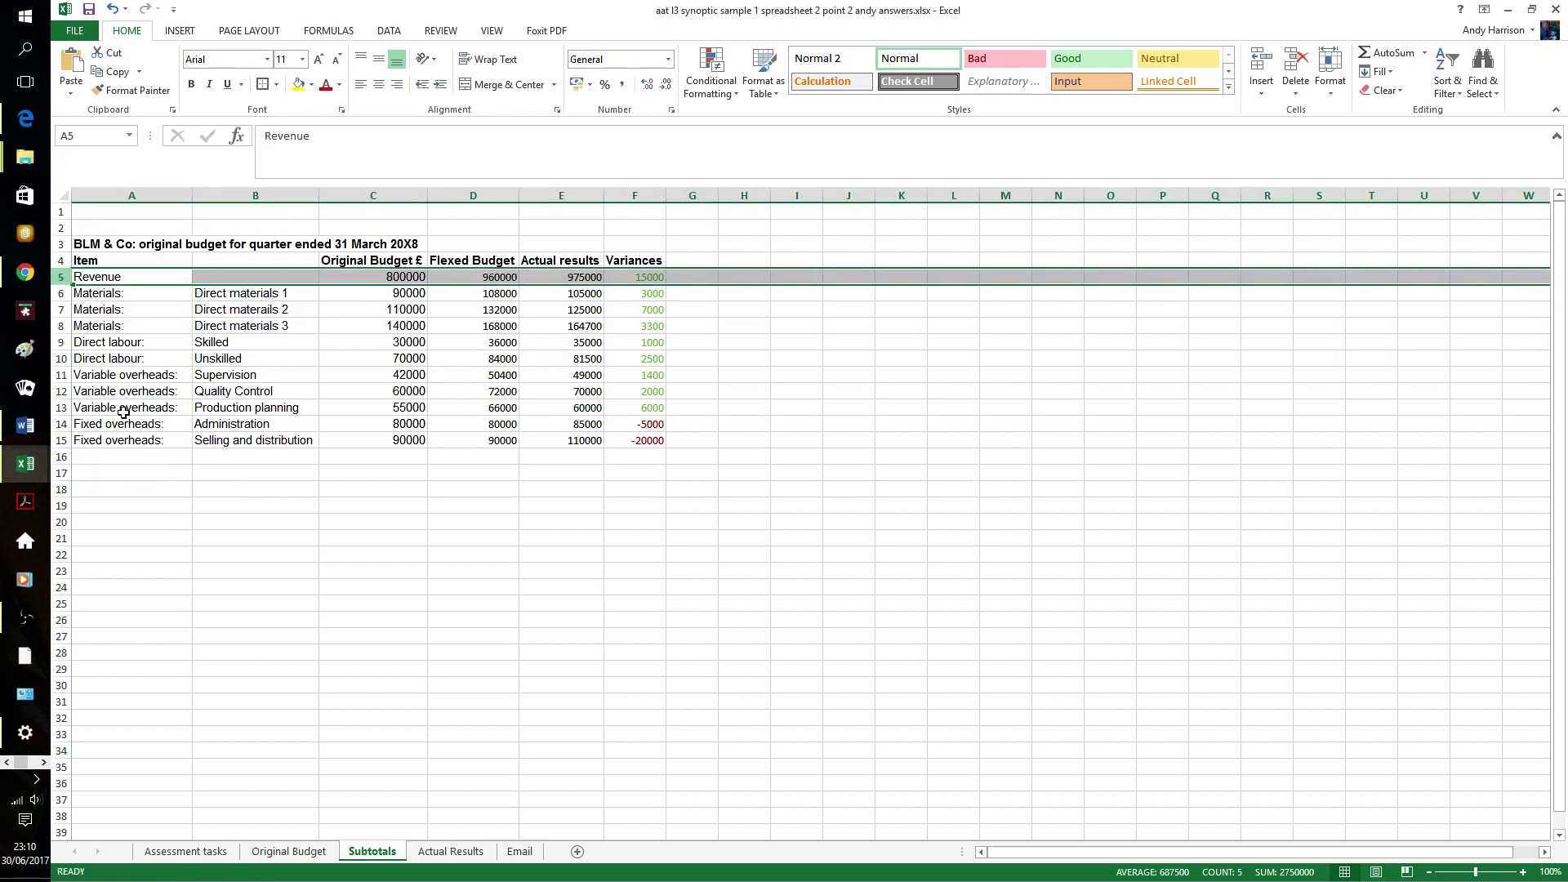
click(317, 536)
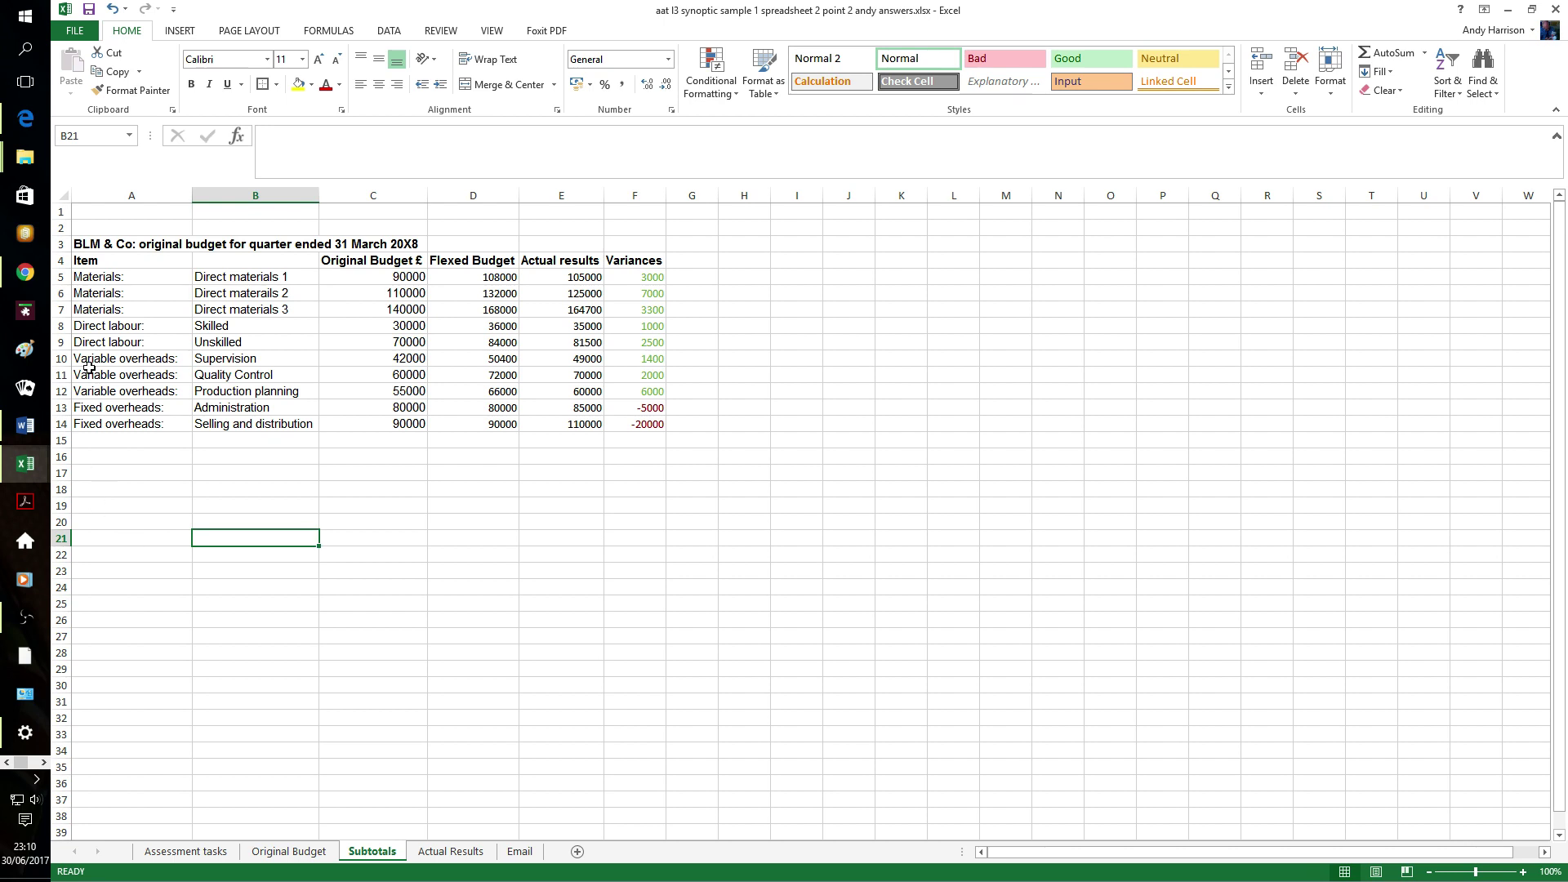
- Insert a blank row 8 under the materials lines labelled 'Materials: Total'
click(62, 327)
right_click(64, 328)
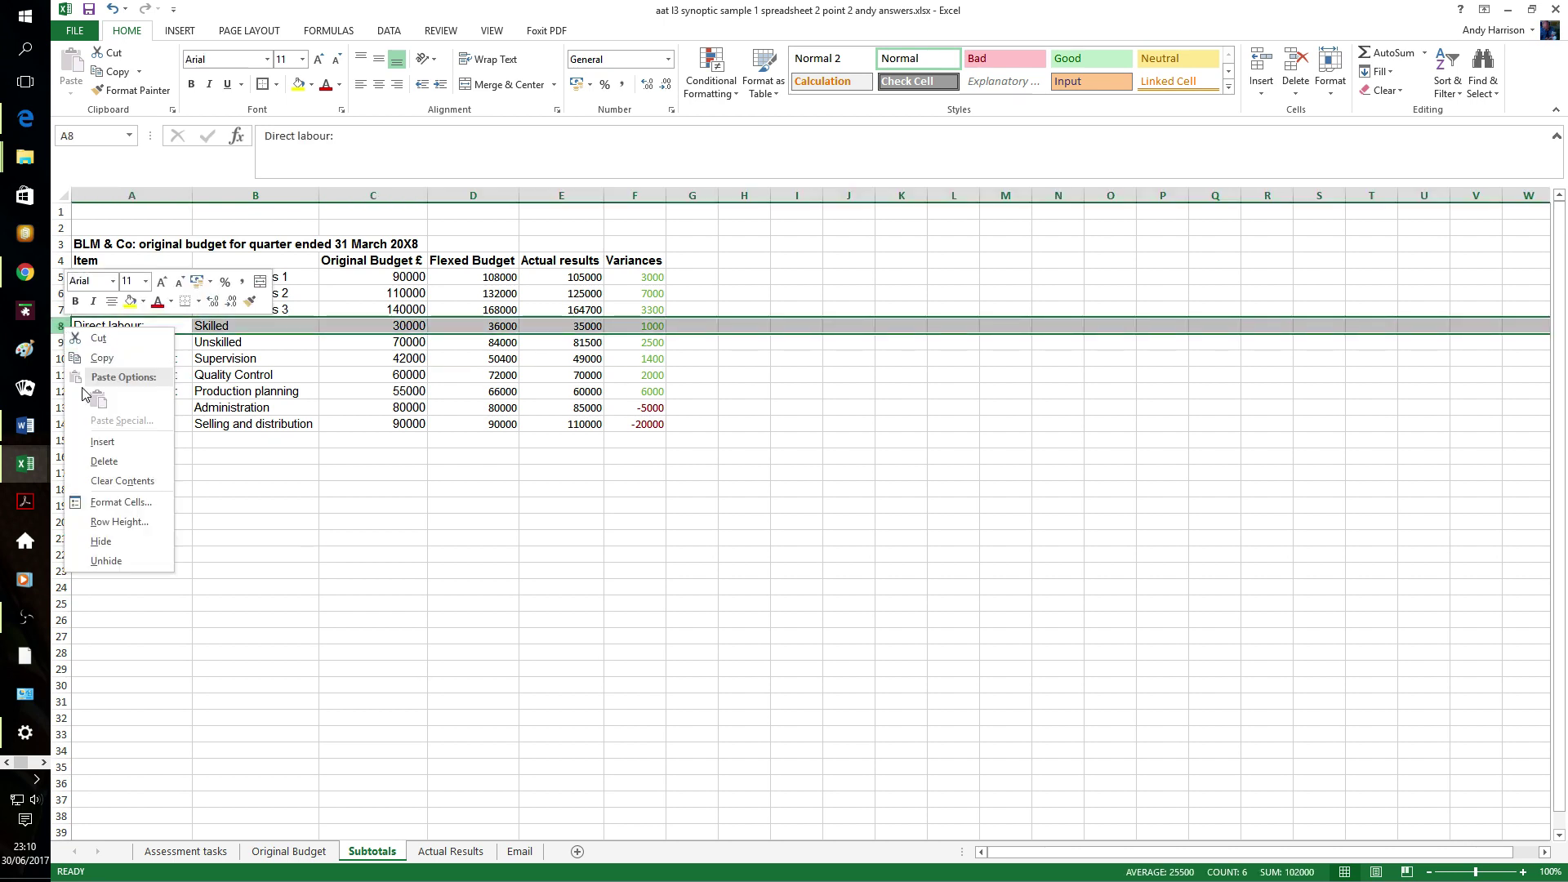
click(98, 457)
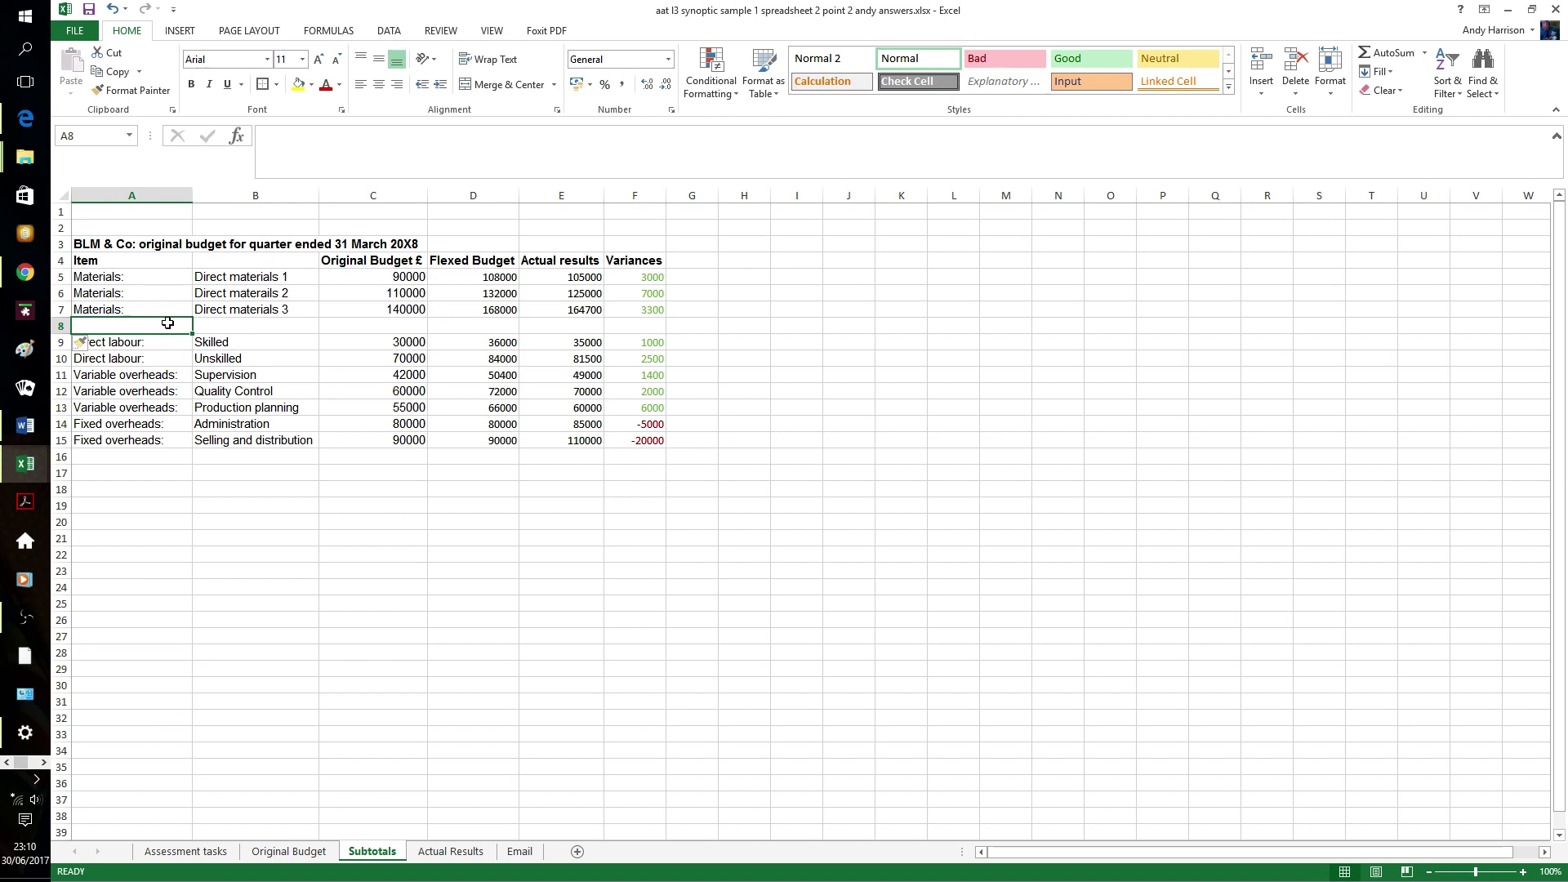
text(Materials: Total)
key(Tab)
key(Tab)
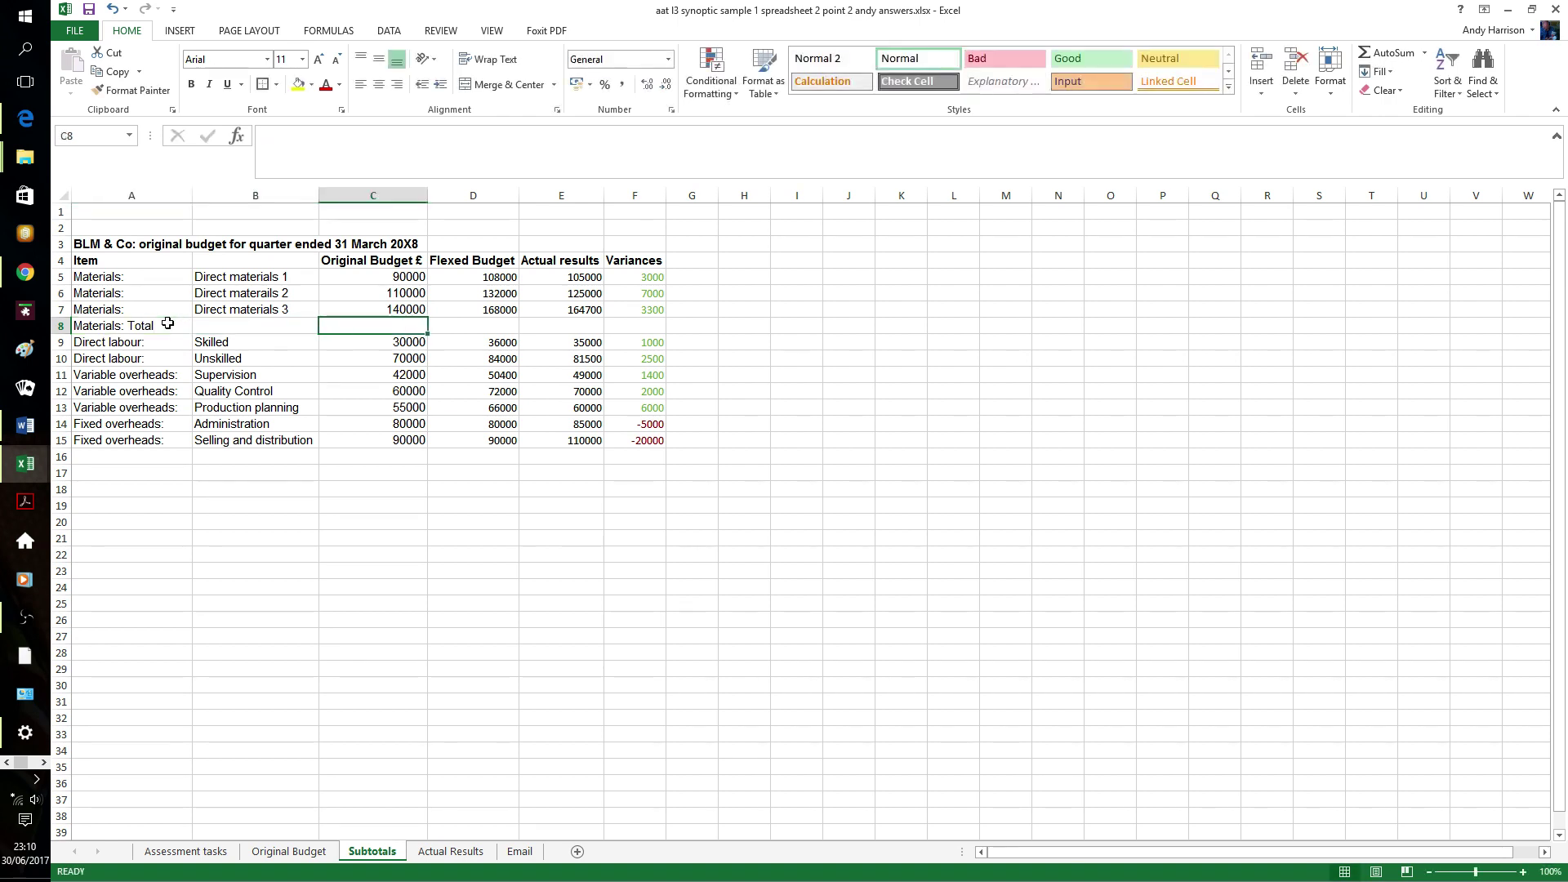
- AutoSum the materials figures into row 8 (340000, 408000, 394700, 13300) and clear the stray column G totals
drag(393, 271, 692, 326)
click(1389, 53)
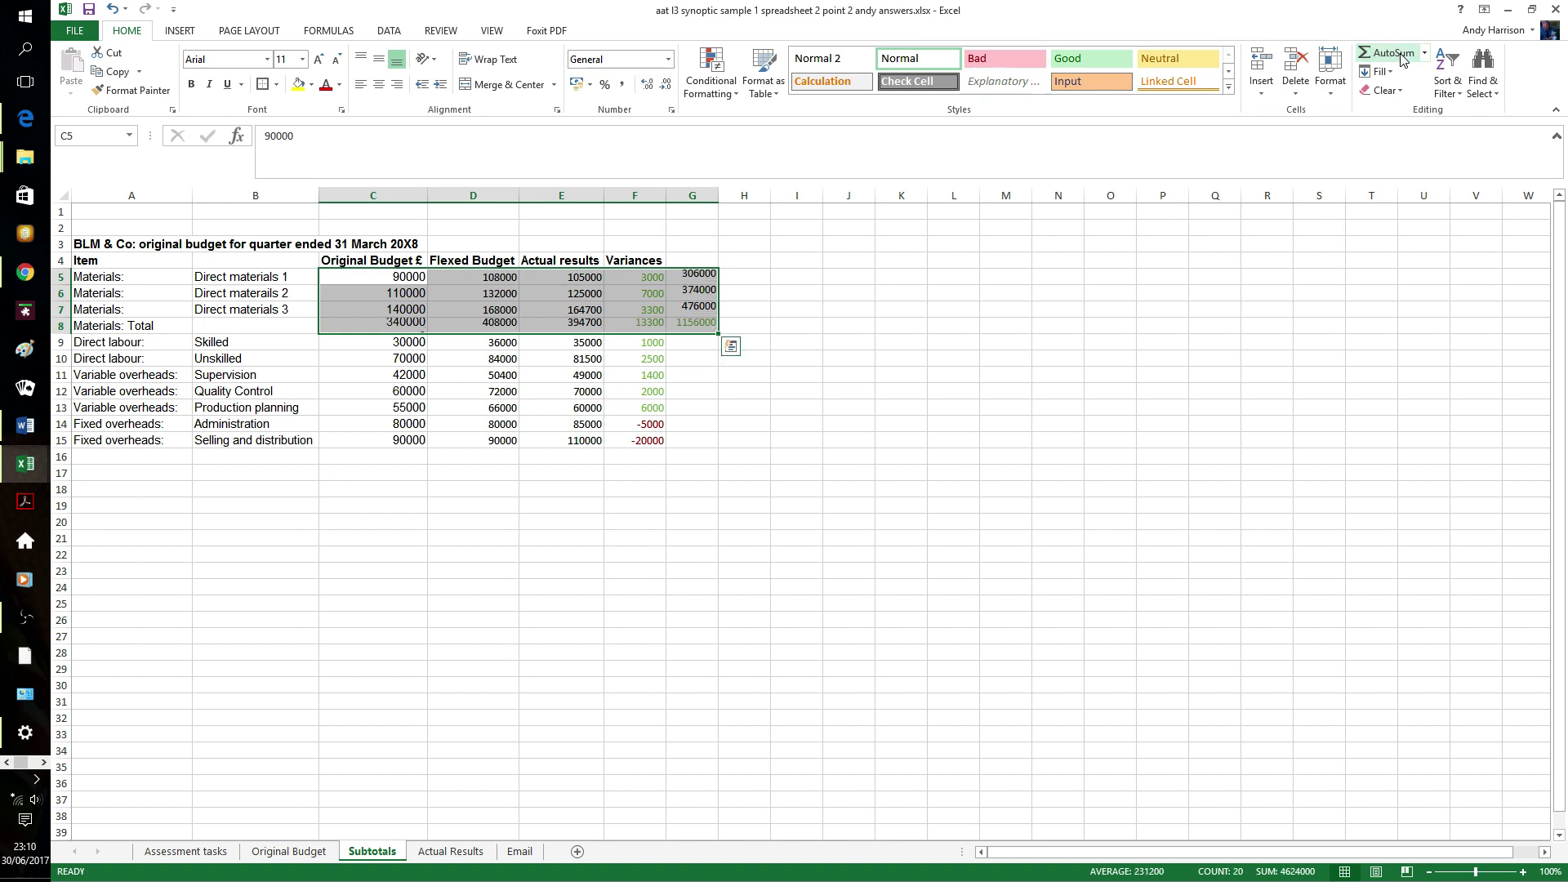
click(678, 458)
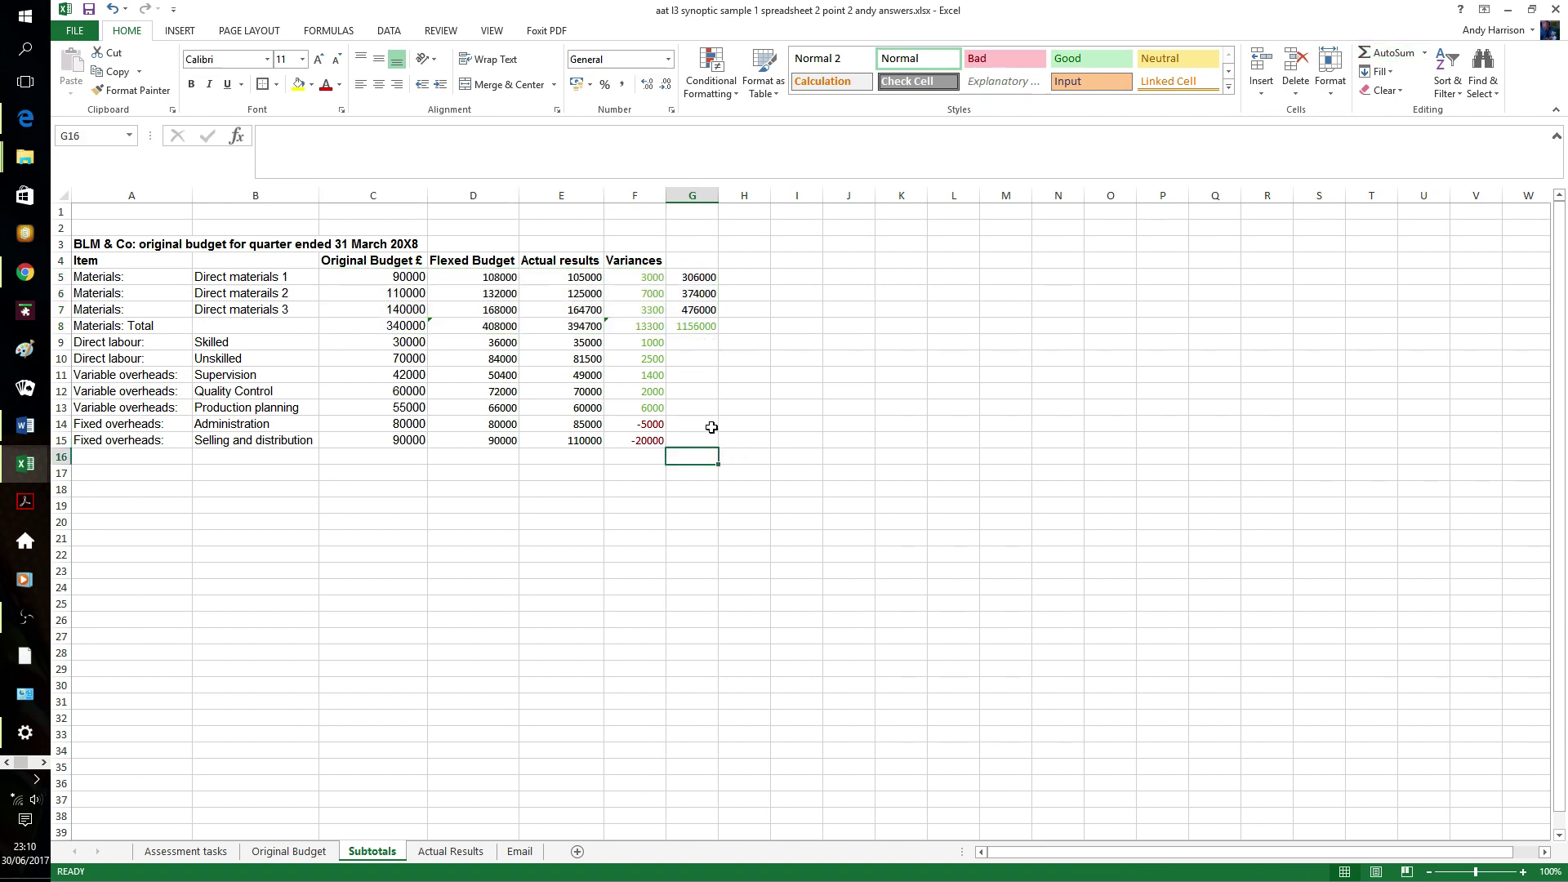
click(704, 279)
drag(713, 296, 707, 326)
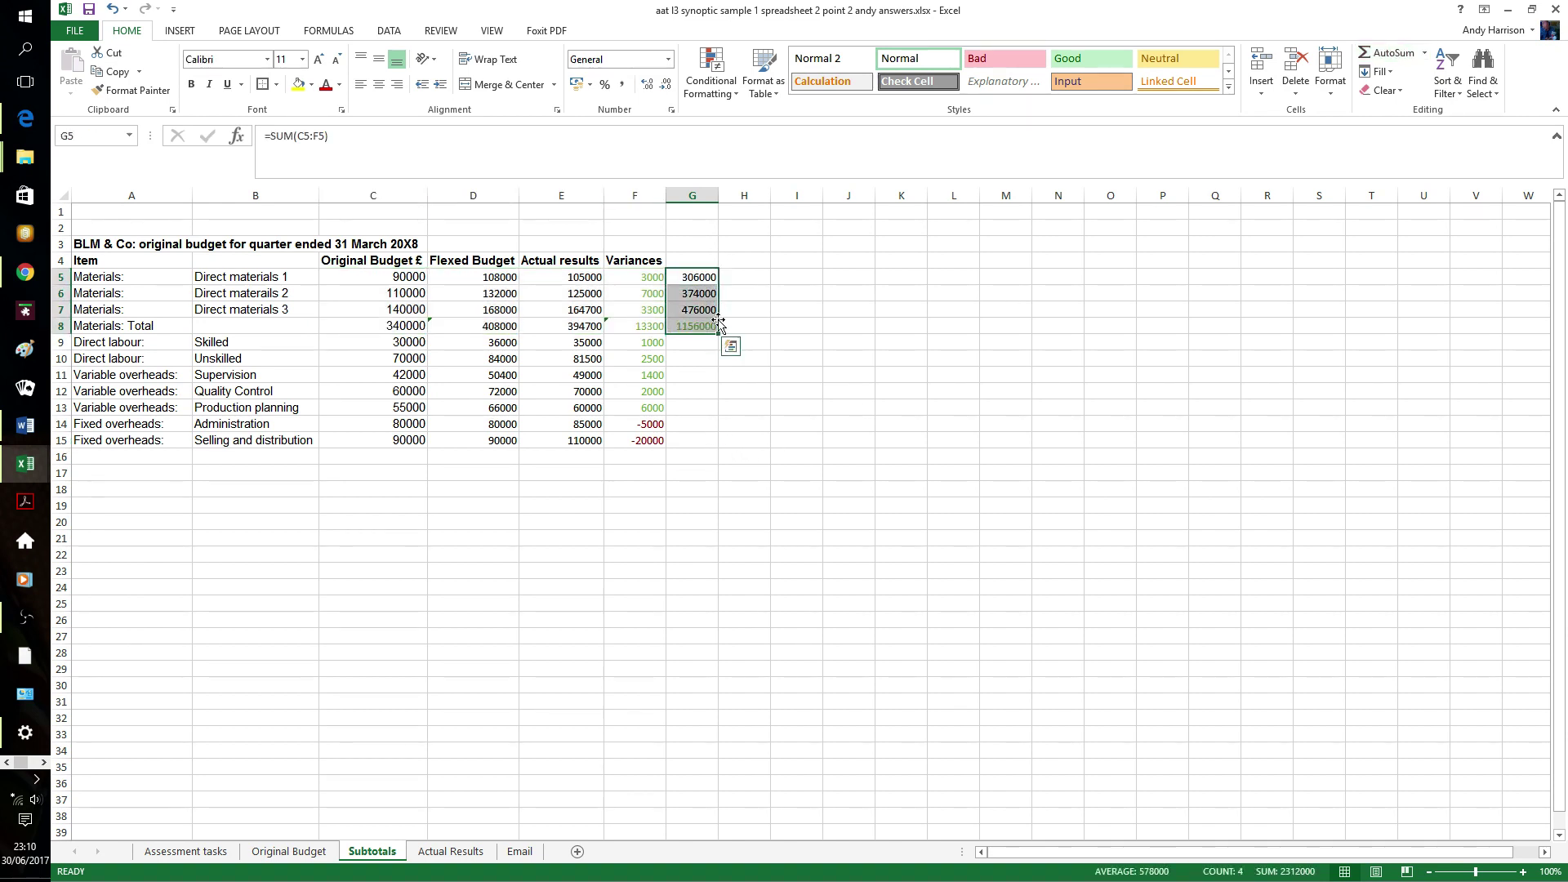
key(Delete)
click(732, 330)
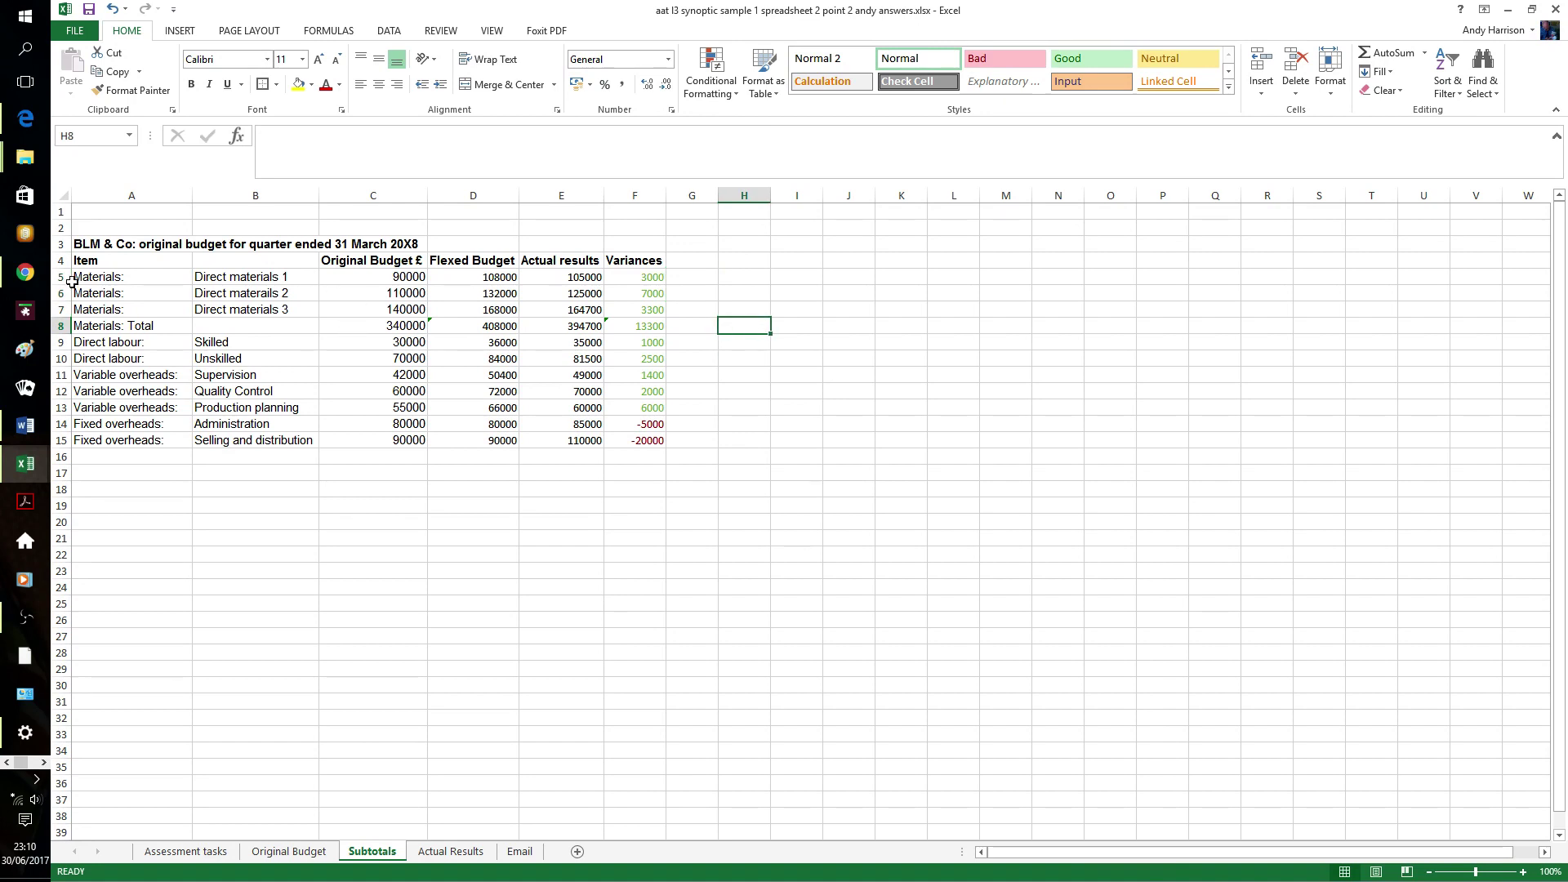
drag(69, 277, 72, 308)
right_click(110, 304)
- Hide the materials detail rows, then add a 'Labour:- Total' row that sums the labour figures
click(171, 520)
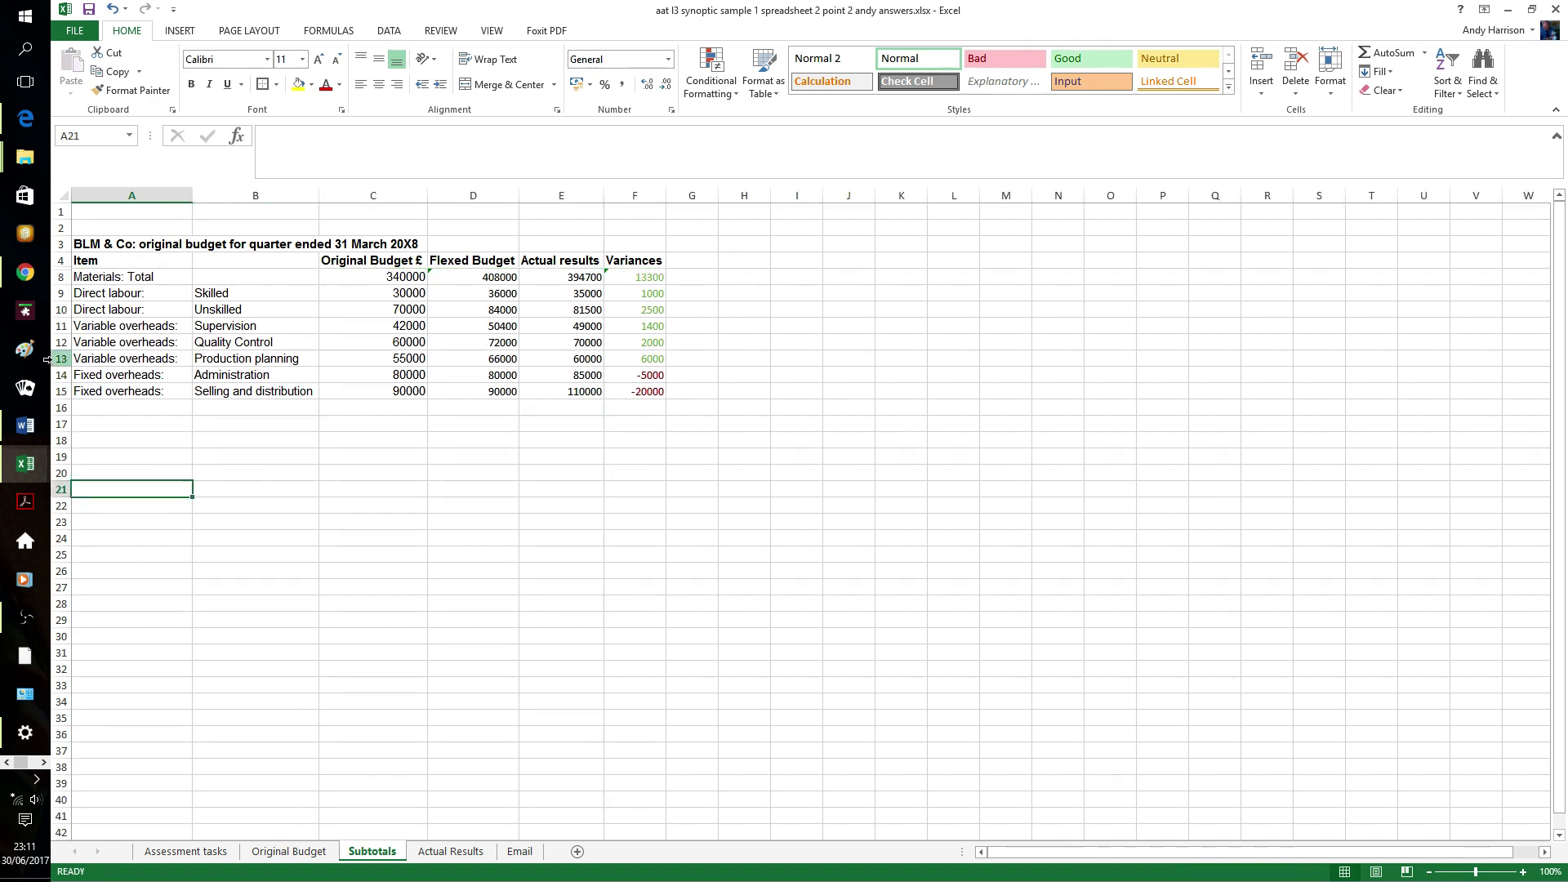
click(64, 325)
right_click(64, 326)
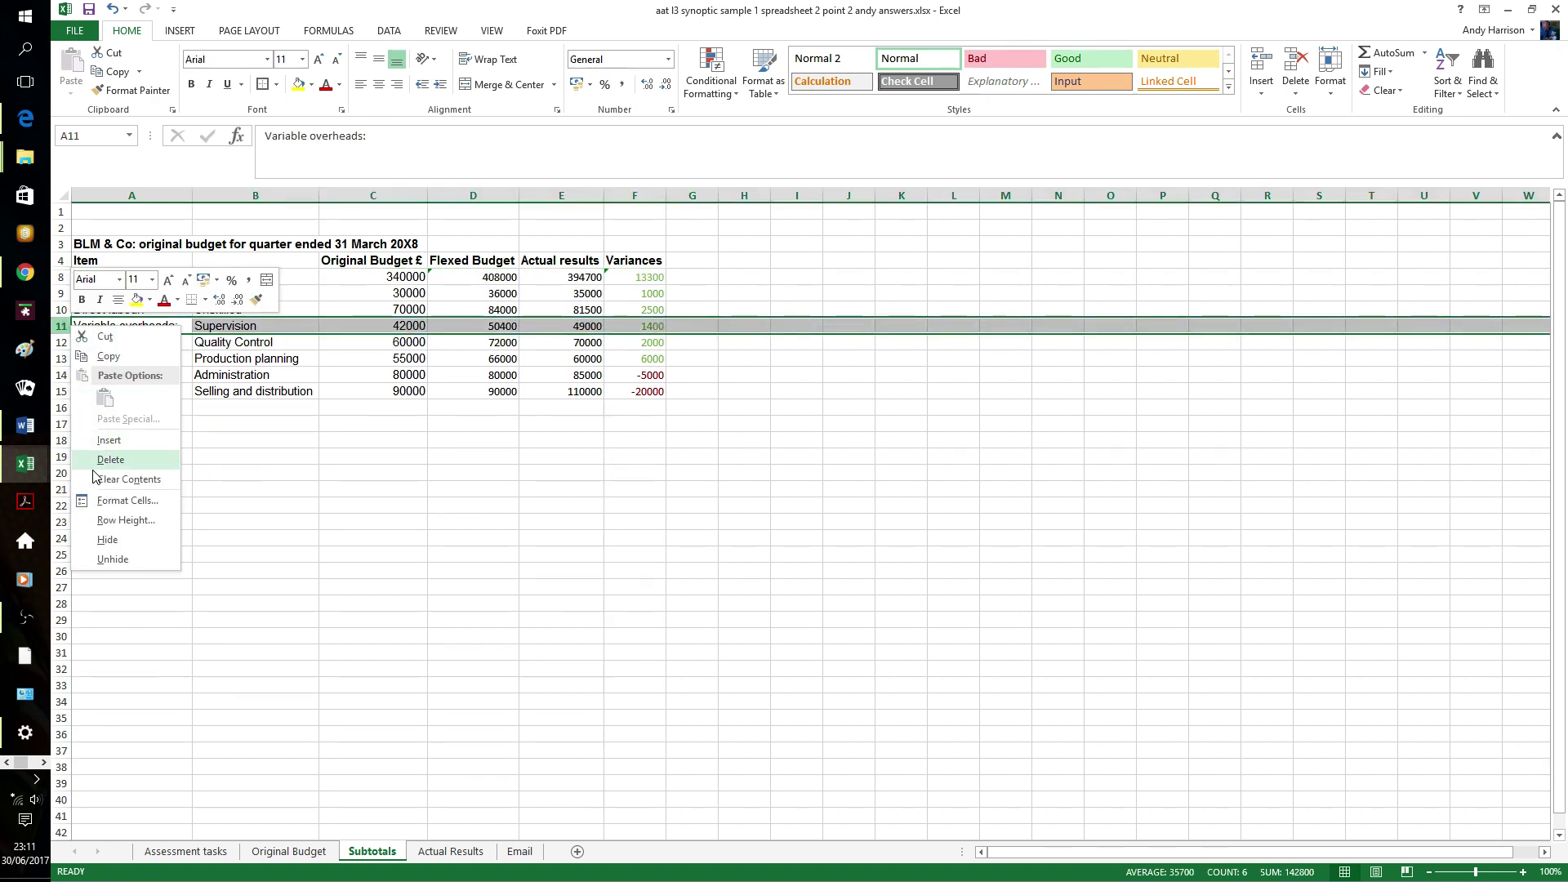
click(97, 442)
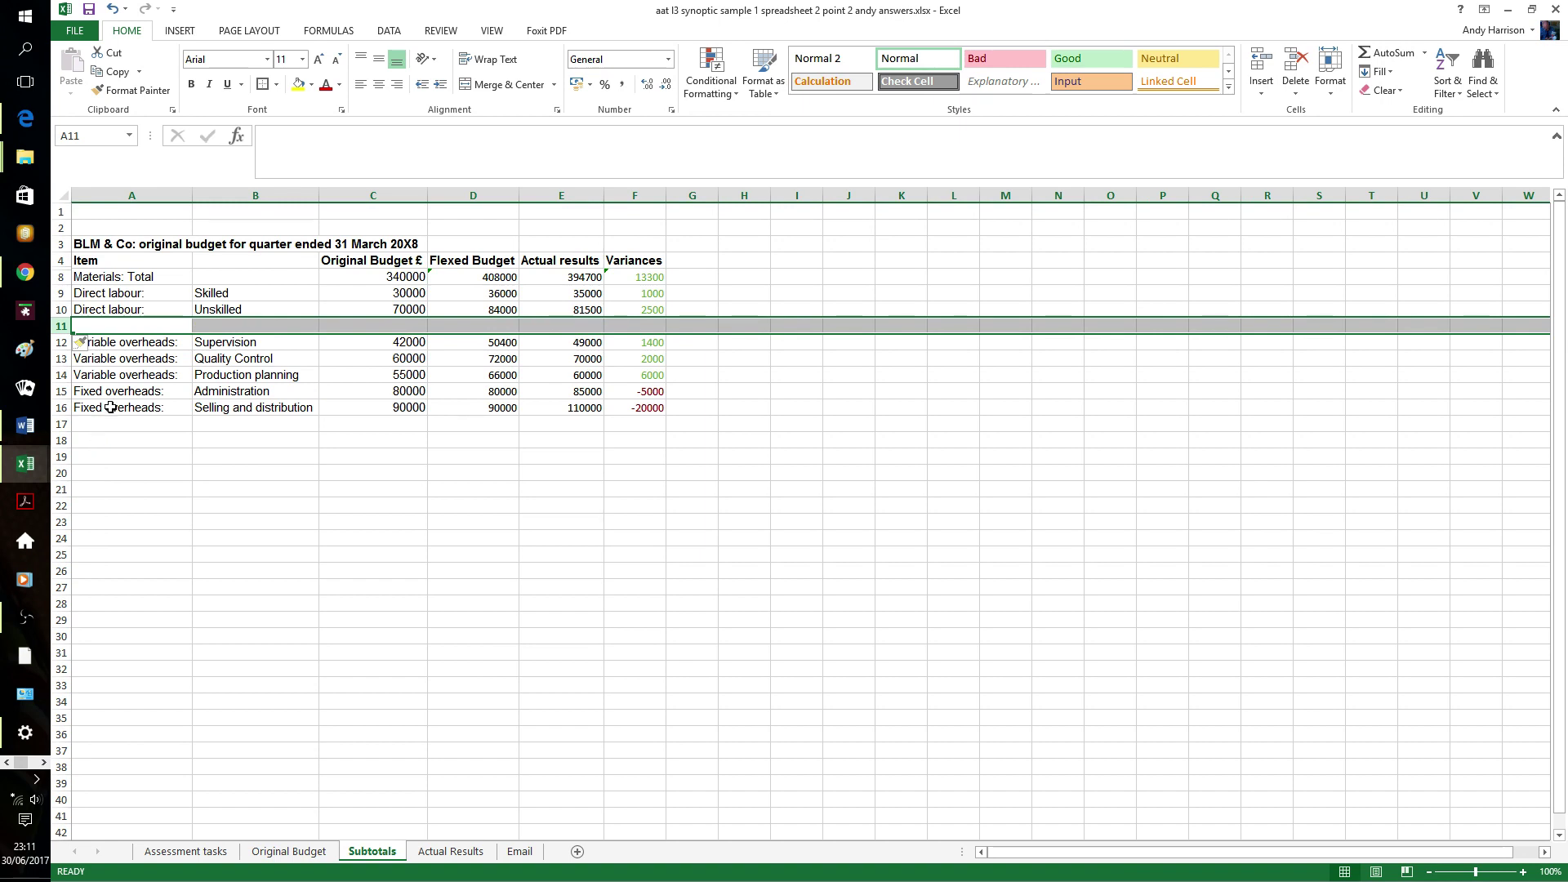
text(L)
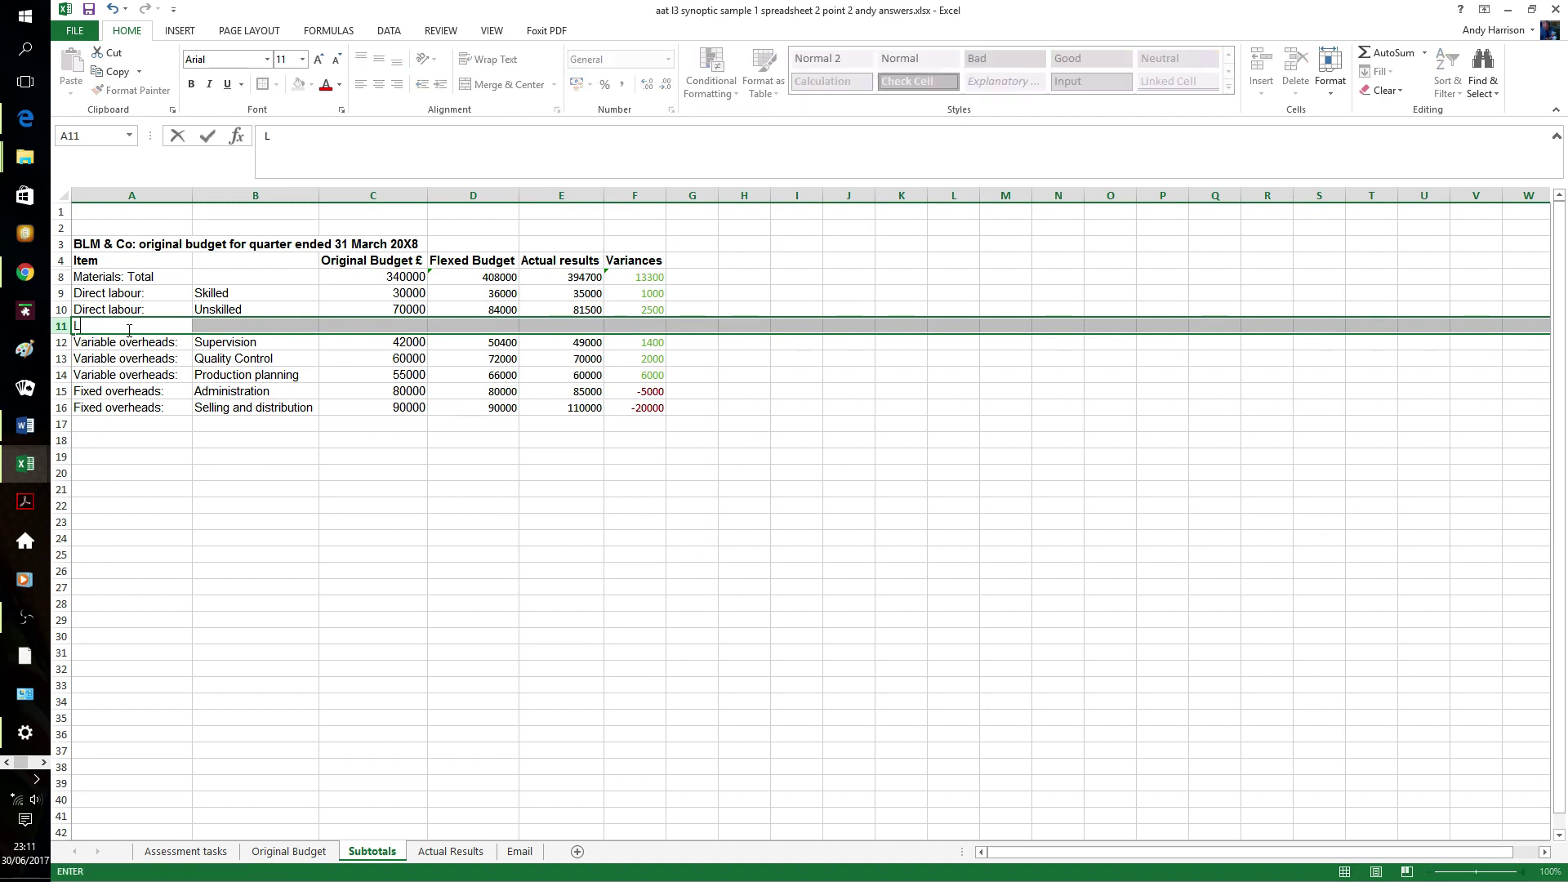
text(abour:- Total)
key(Tab)
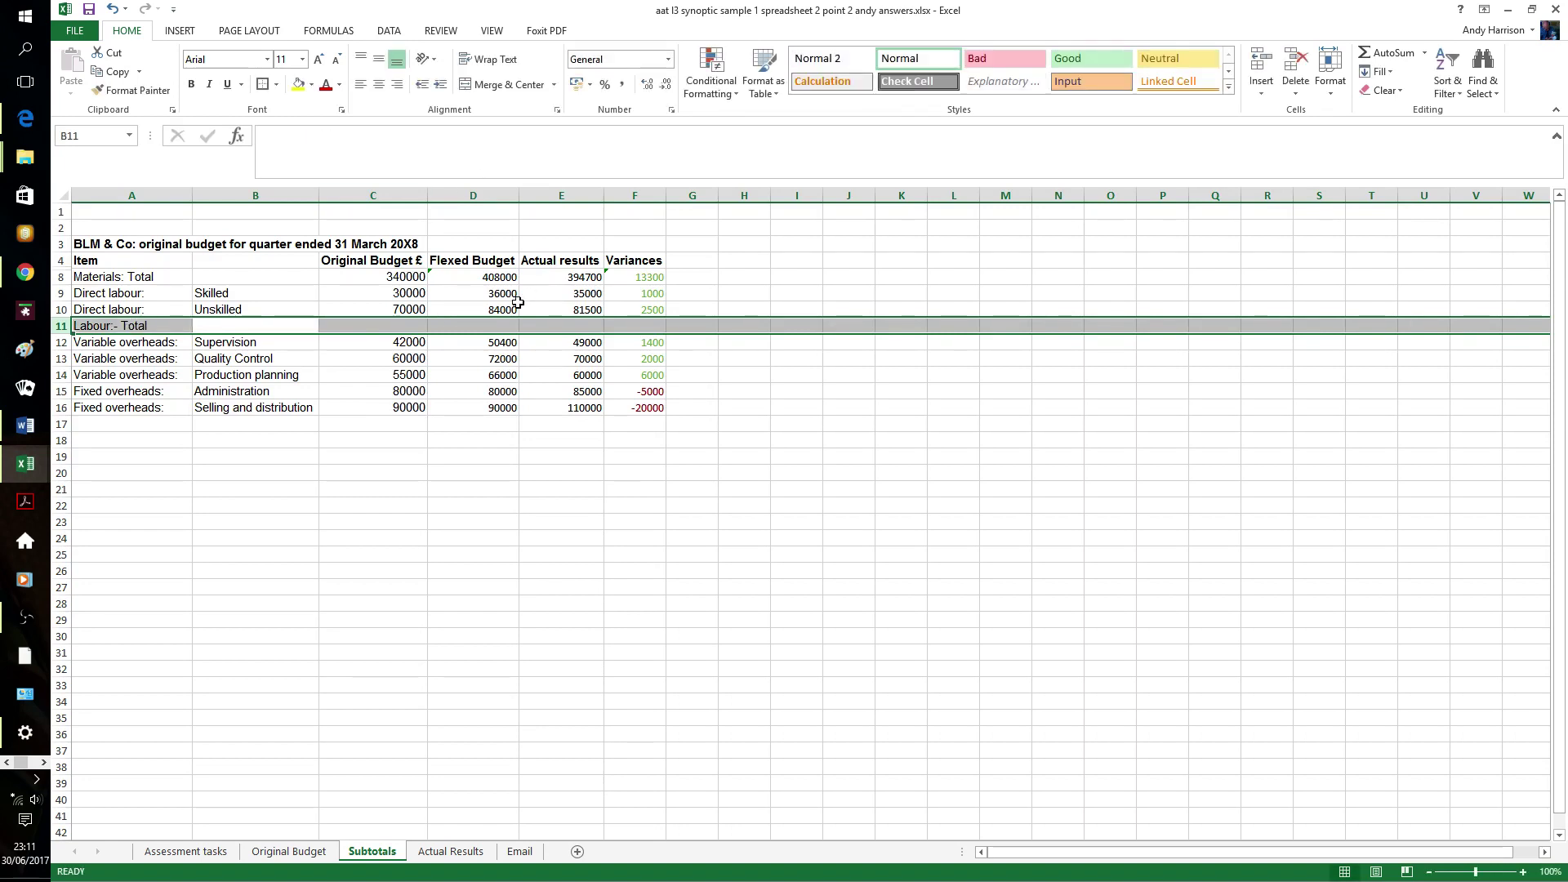
drag(400, 296, 629, 328)
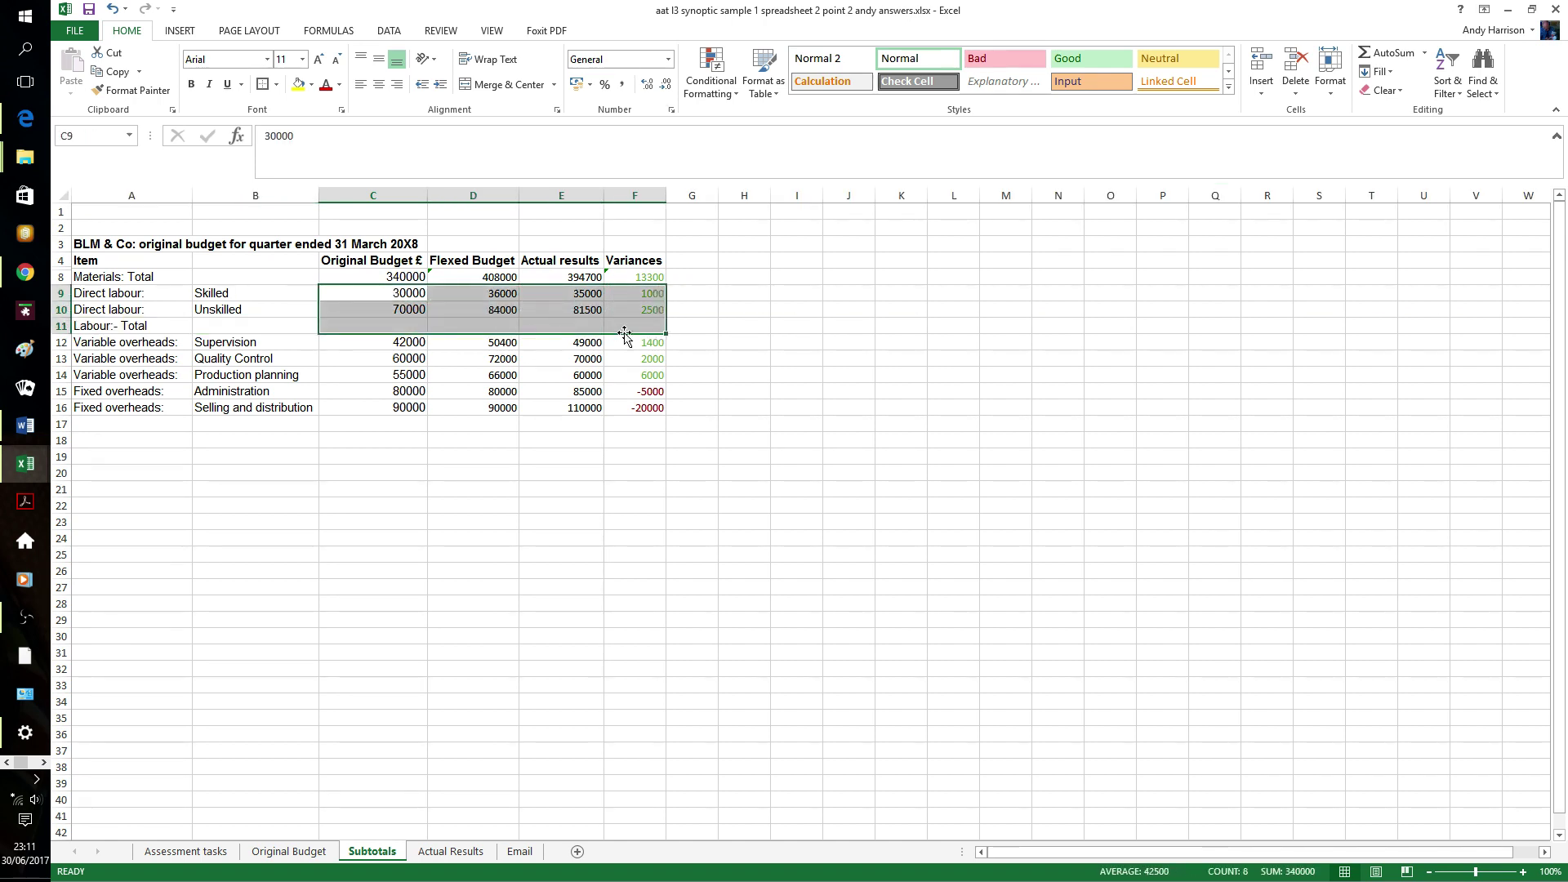
click(1386, 57)
click(384, 488)
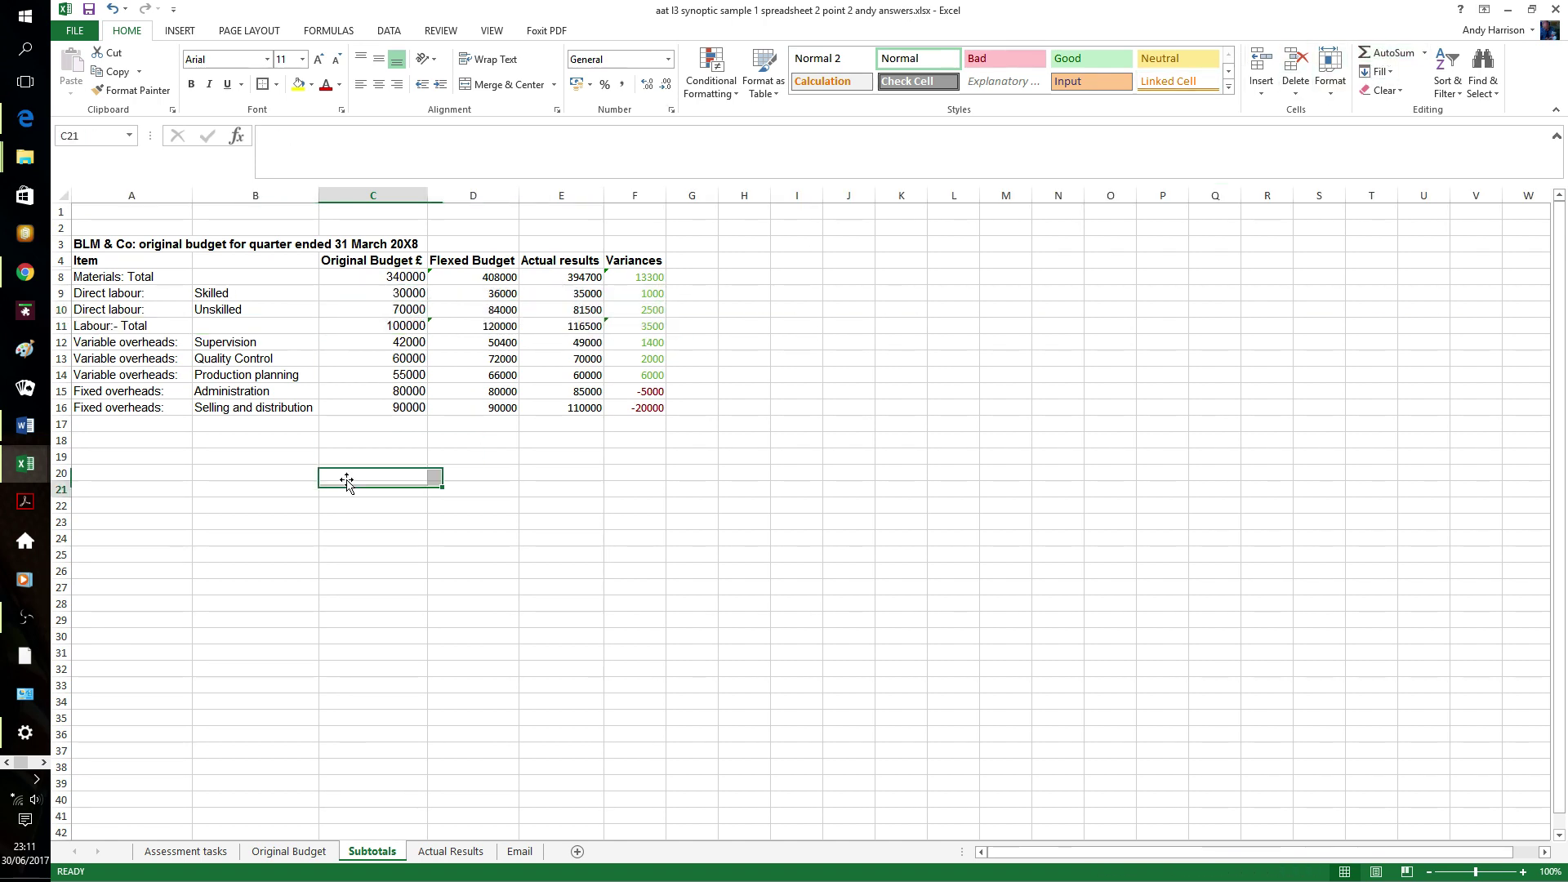
- Delete the Skilled and Unskilled labour rows 9–10, leaving #REF! in the labour total
drag(62, 293, 63, 311)
right_click(64, 311)
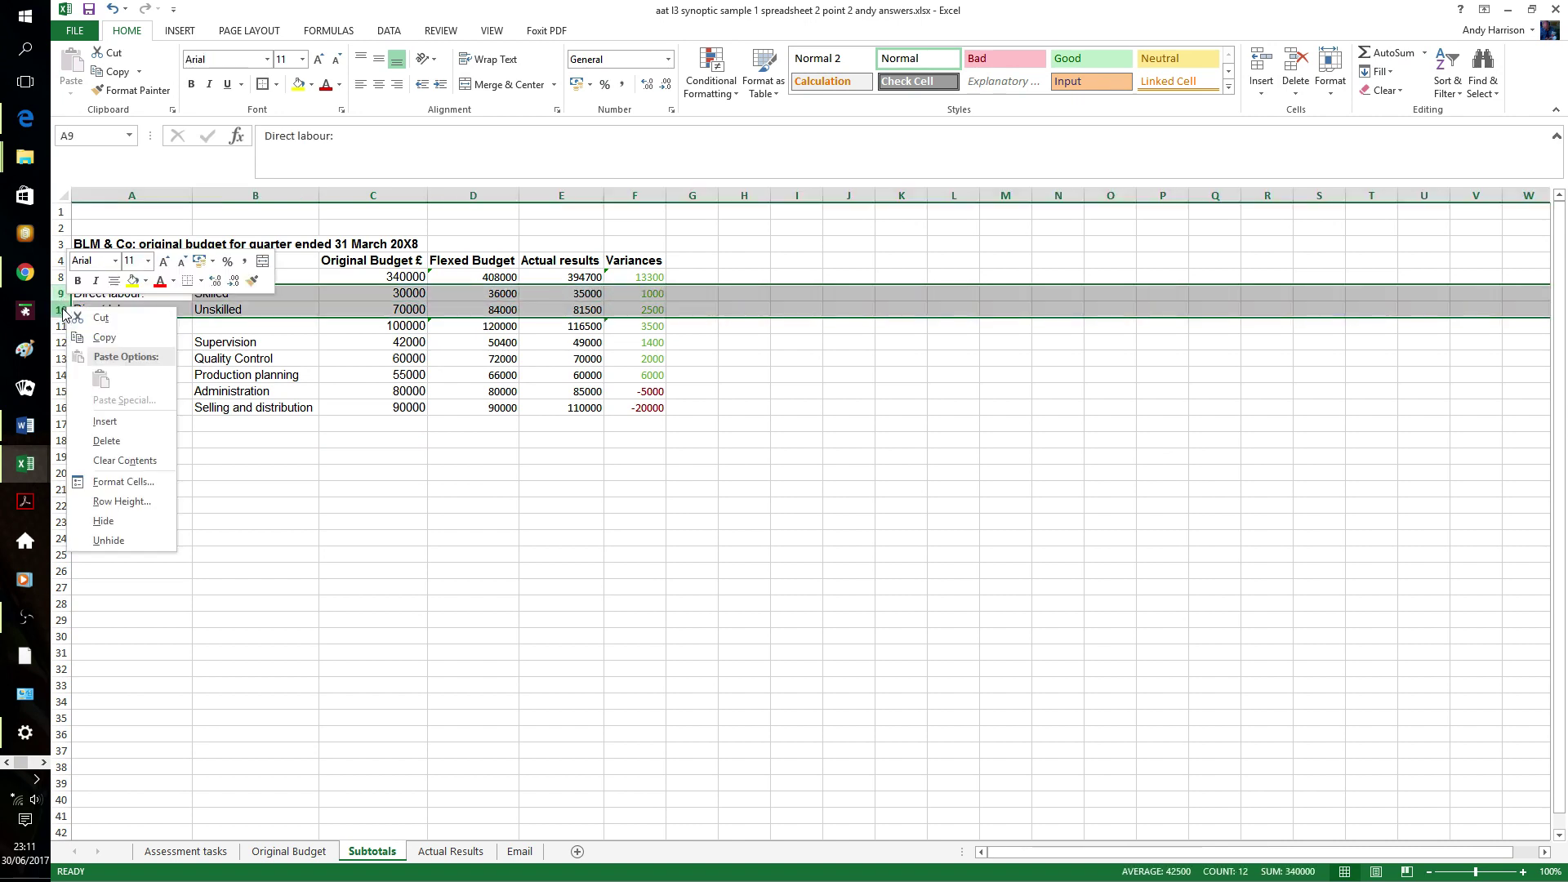
click(100, 445)
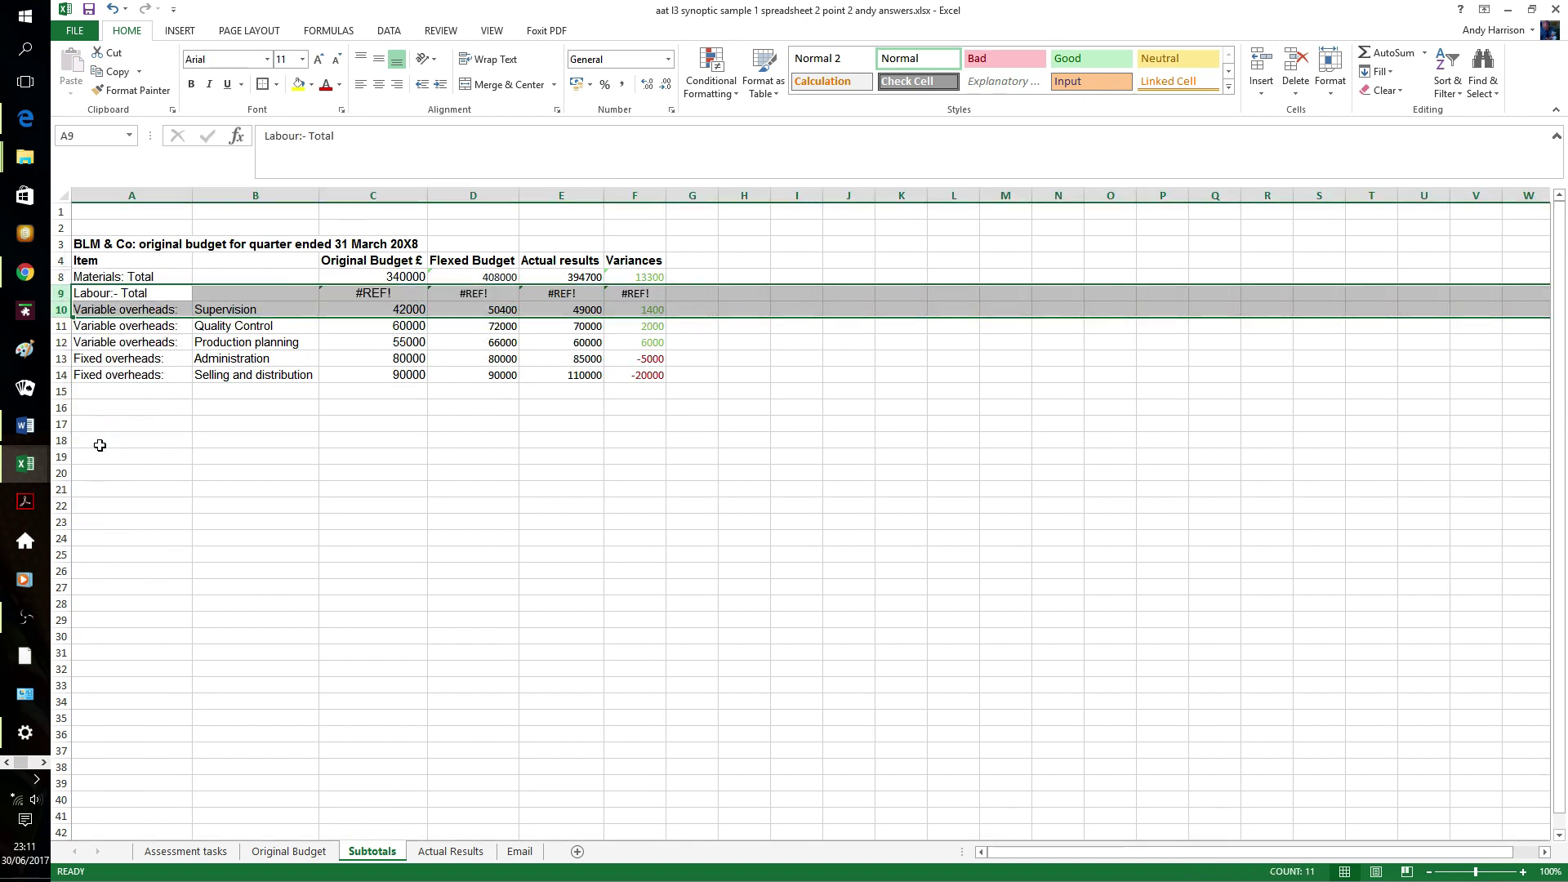
click(130, 425)
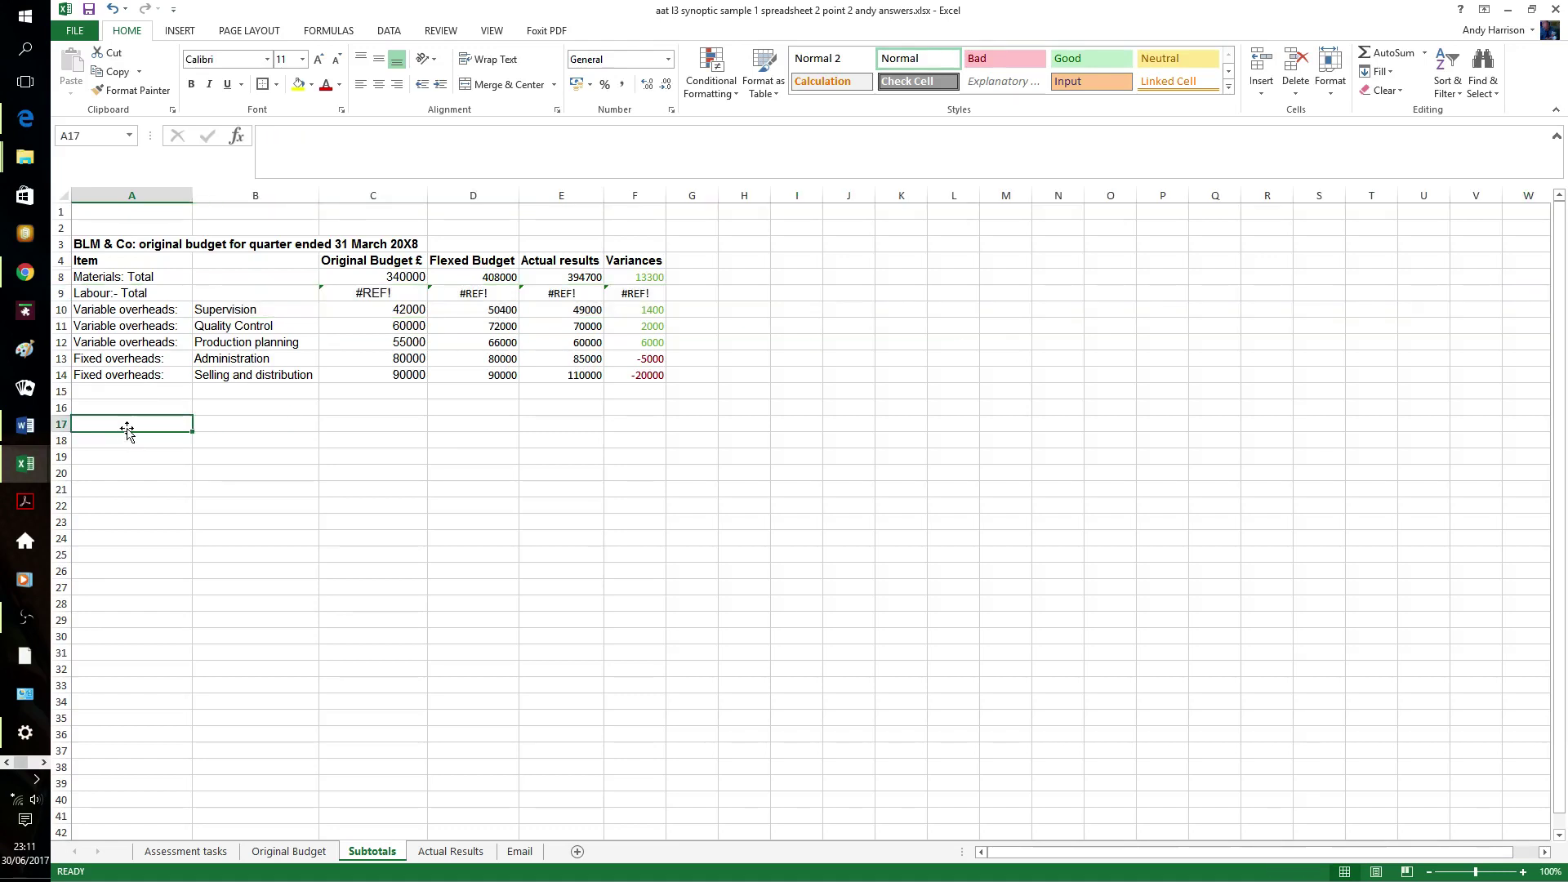
- Insert a row above Fixed overheads labelled 'Variable Overheads: total'
click(62, 359)
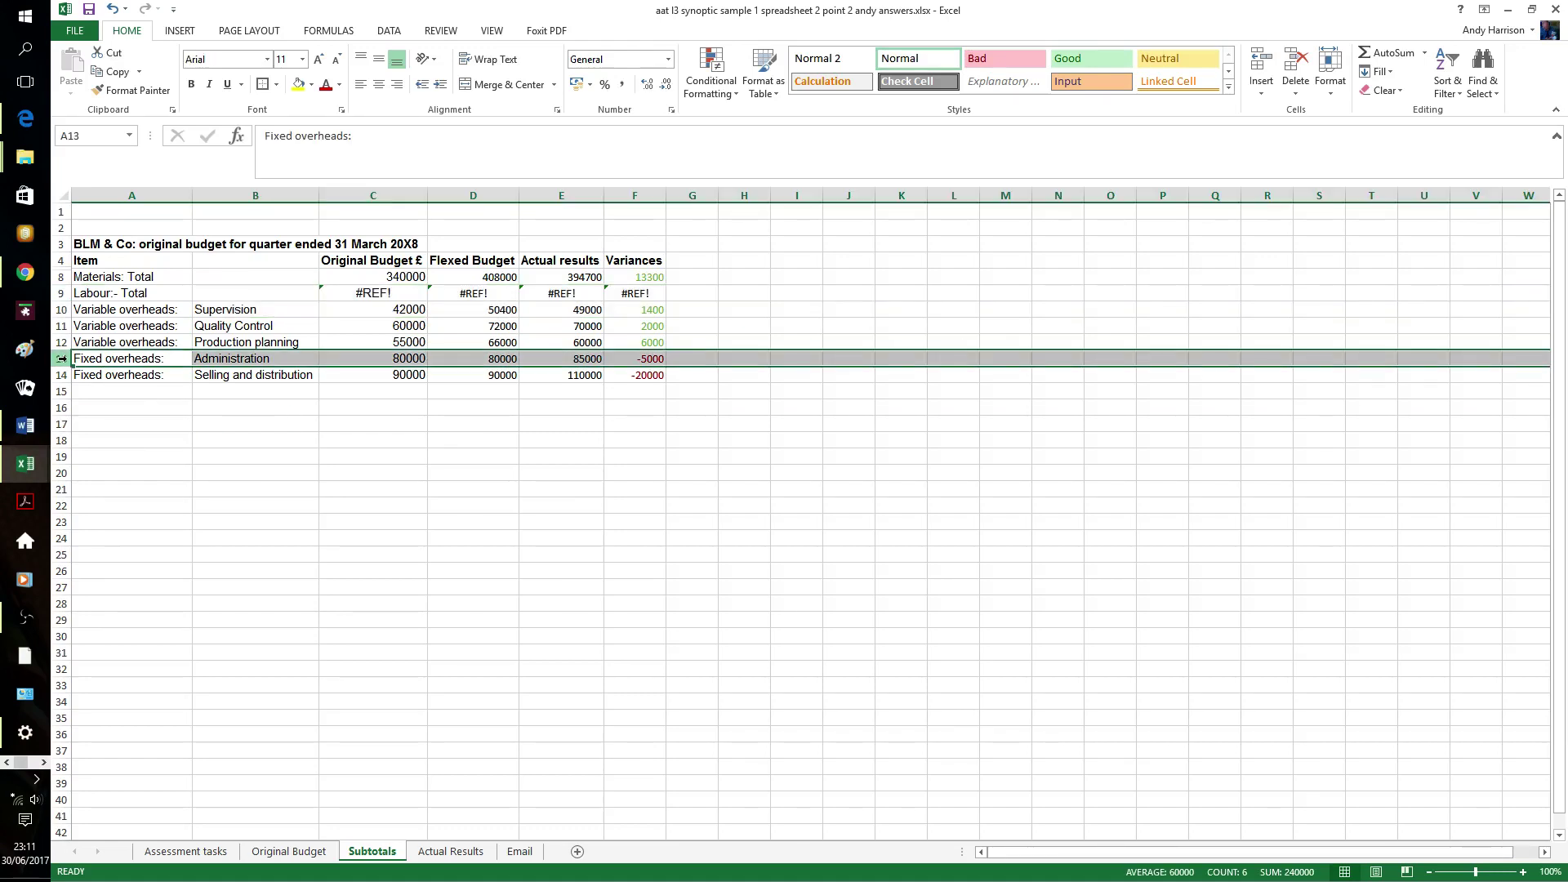
right_click(62, 358)
click(84, 471)
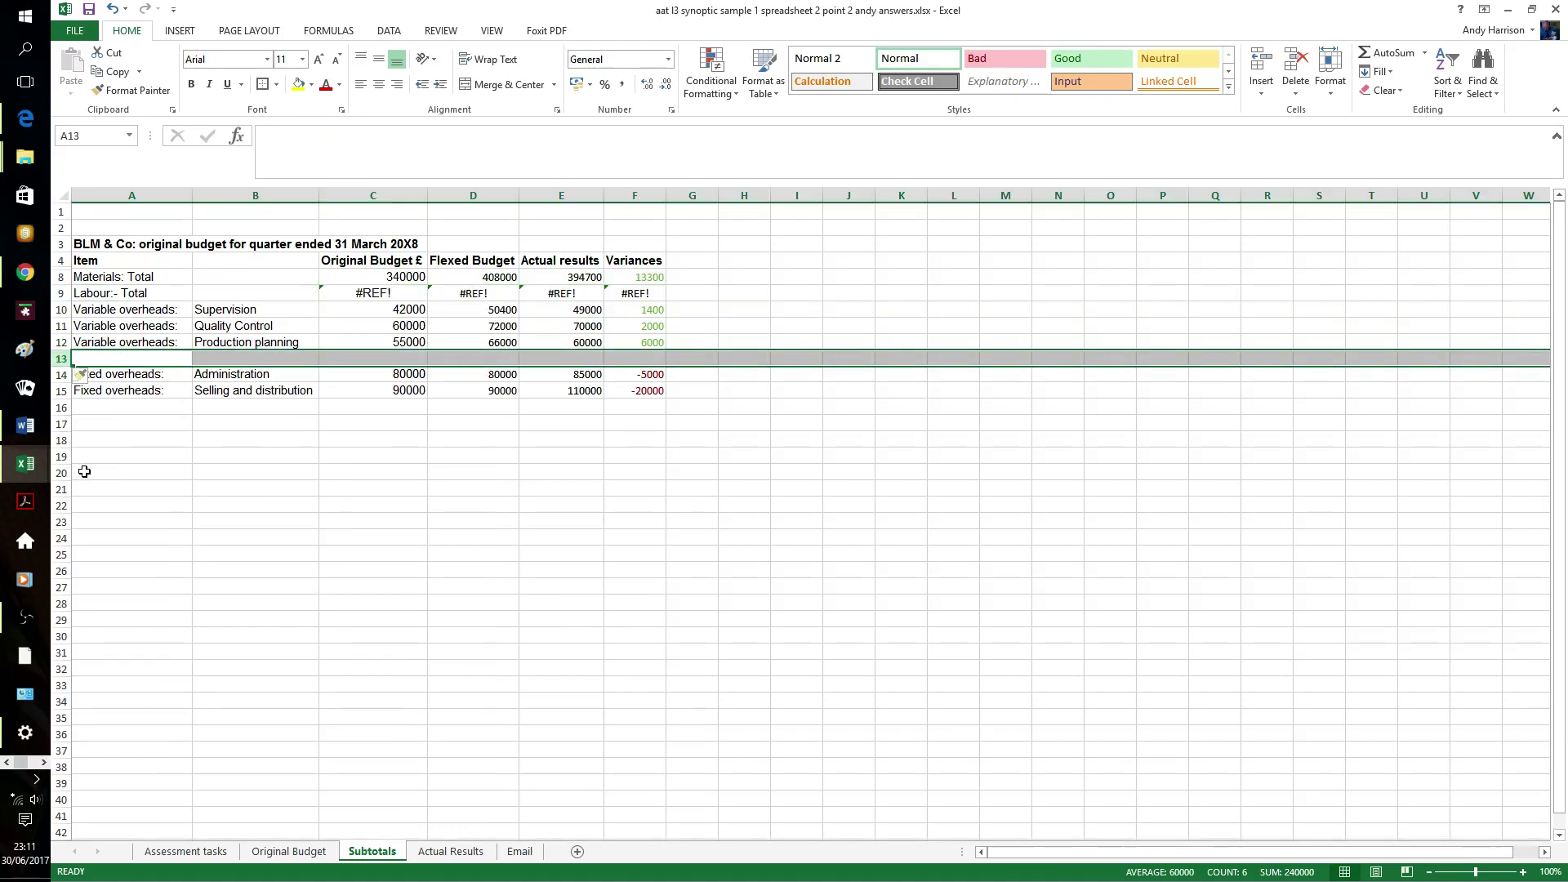
click(115, 358)
double_click(118, 360)
text(Va)
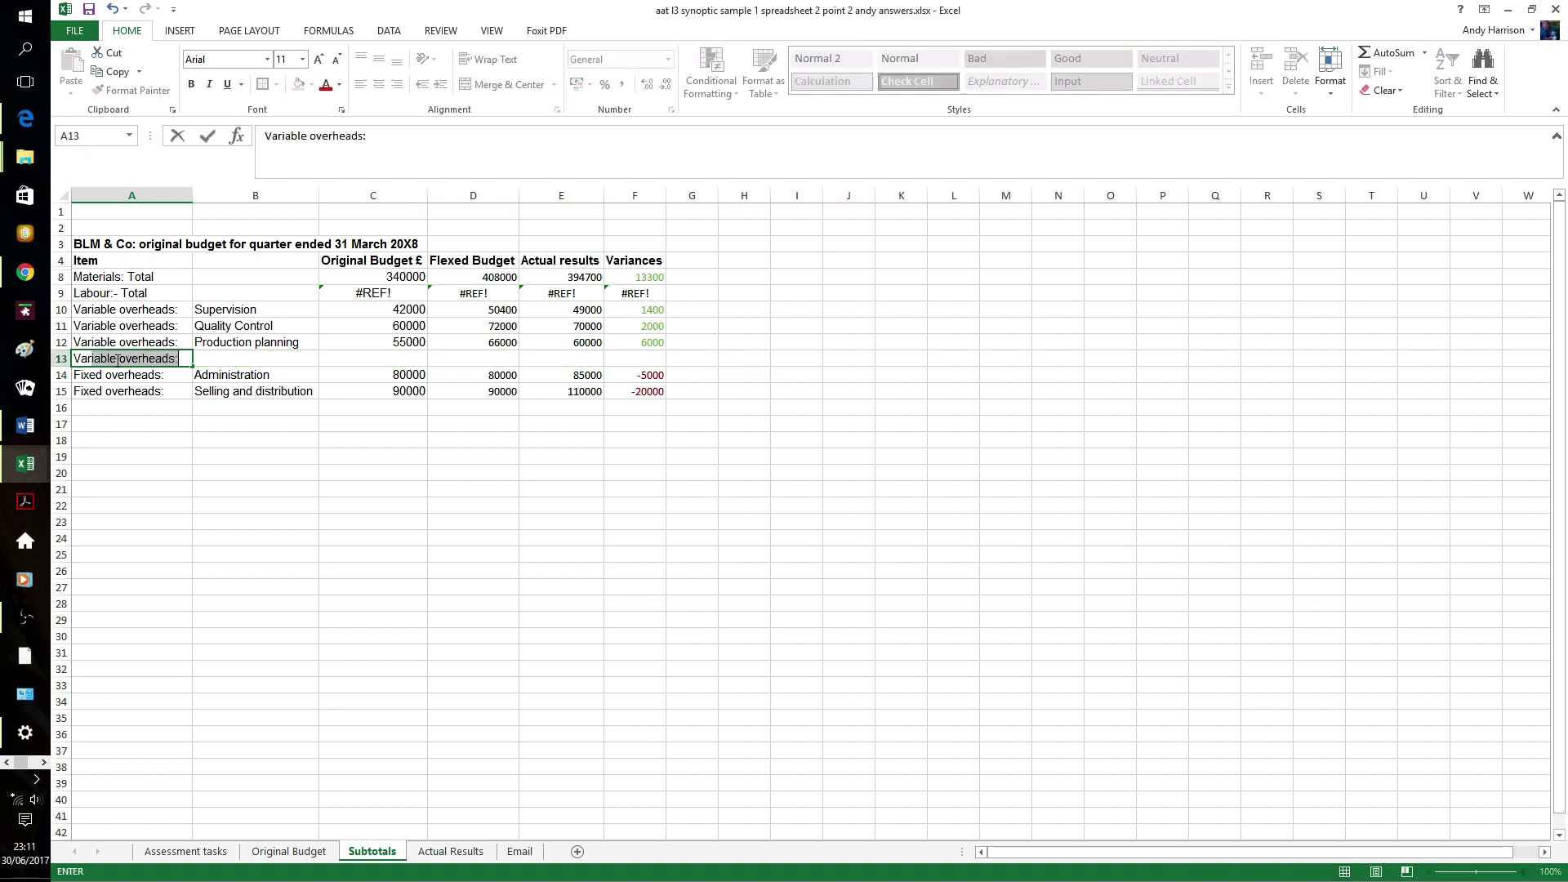
text(riable Overheads:)
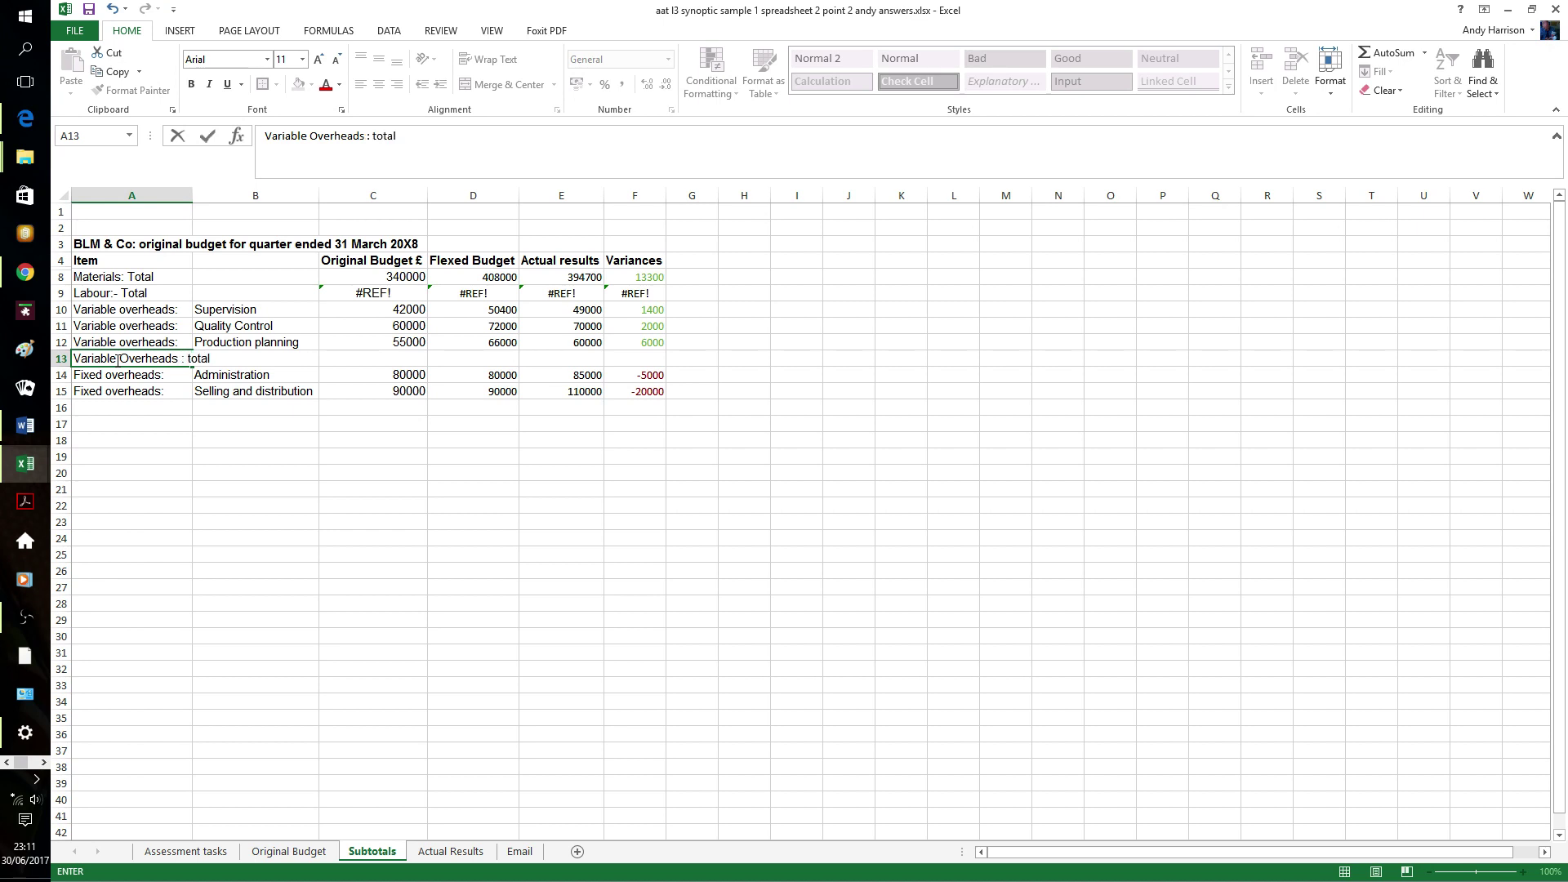
text(total)
key(Tab)
- AutoSum the variable overhead figures into row 13
click(409, 522)
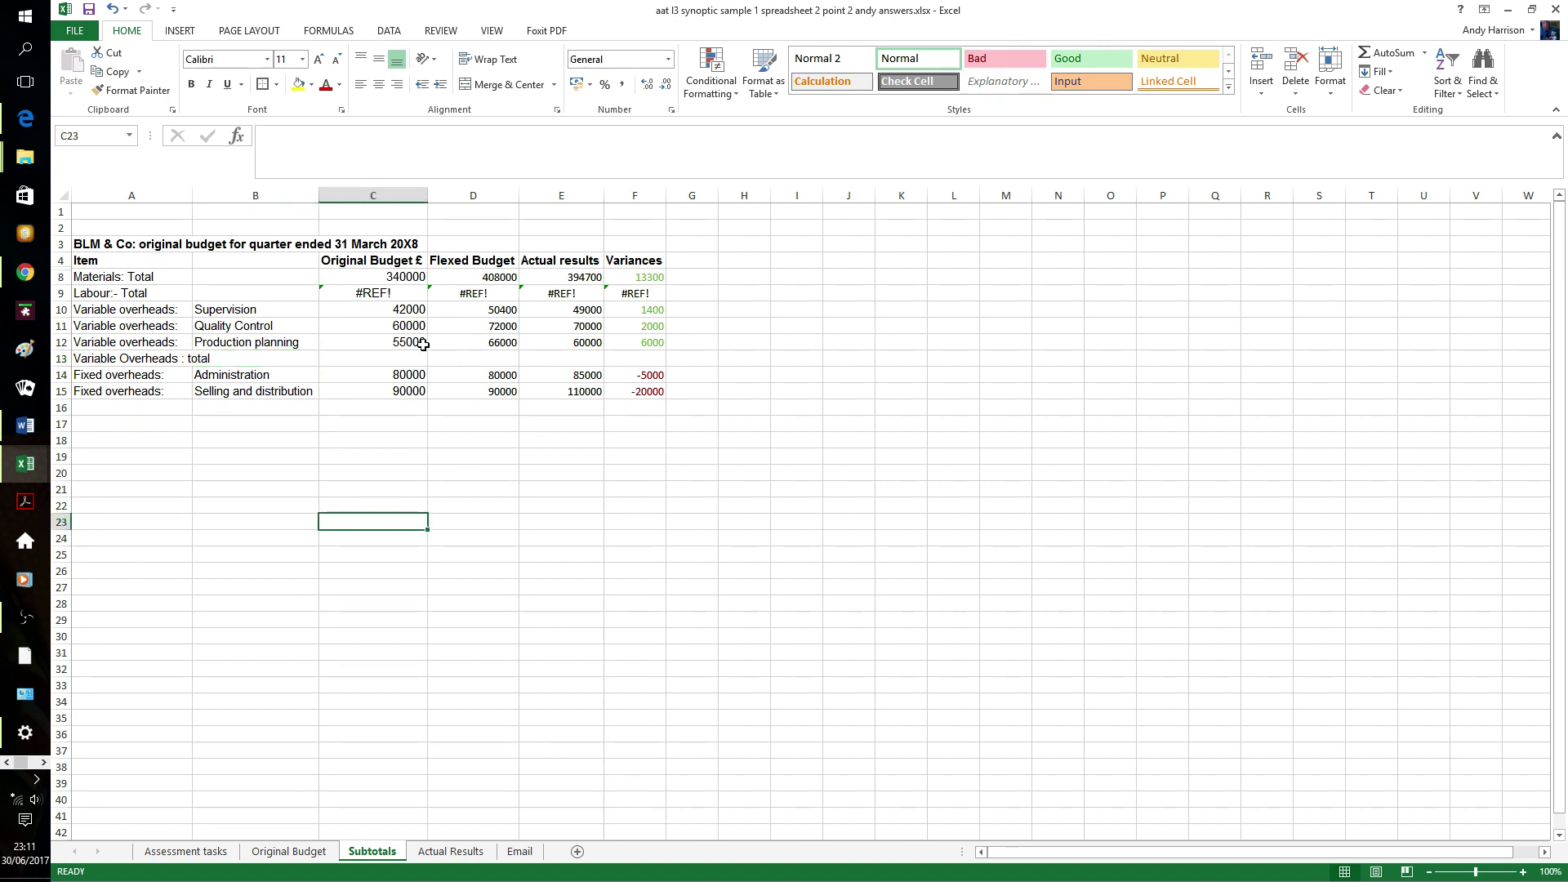
drag(412, 313, 644, 357)
click(1383, 52)
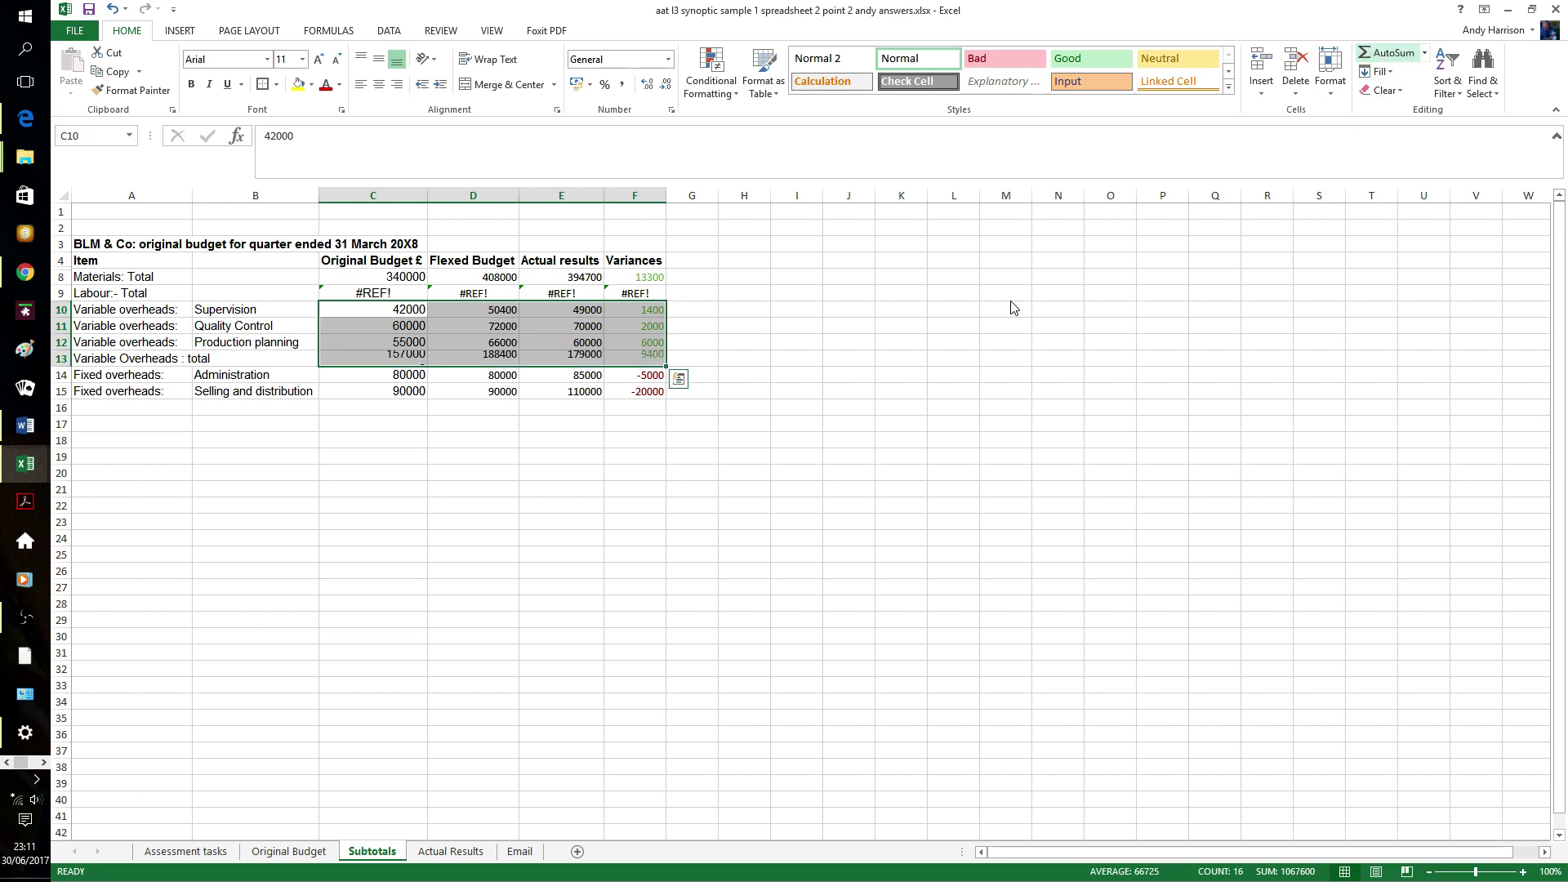
click(692, 488)
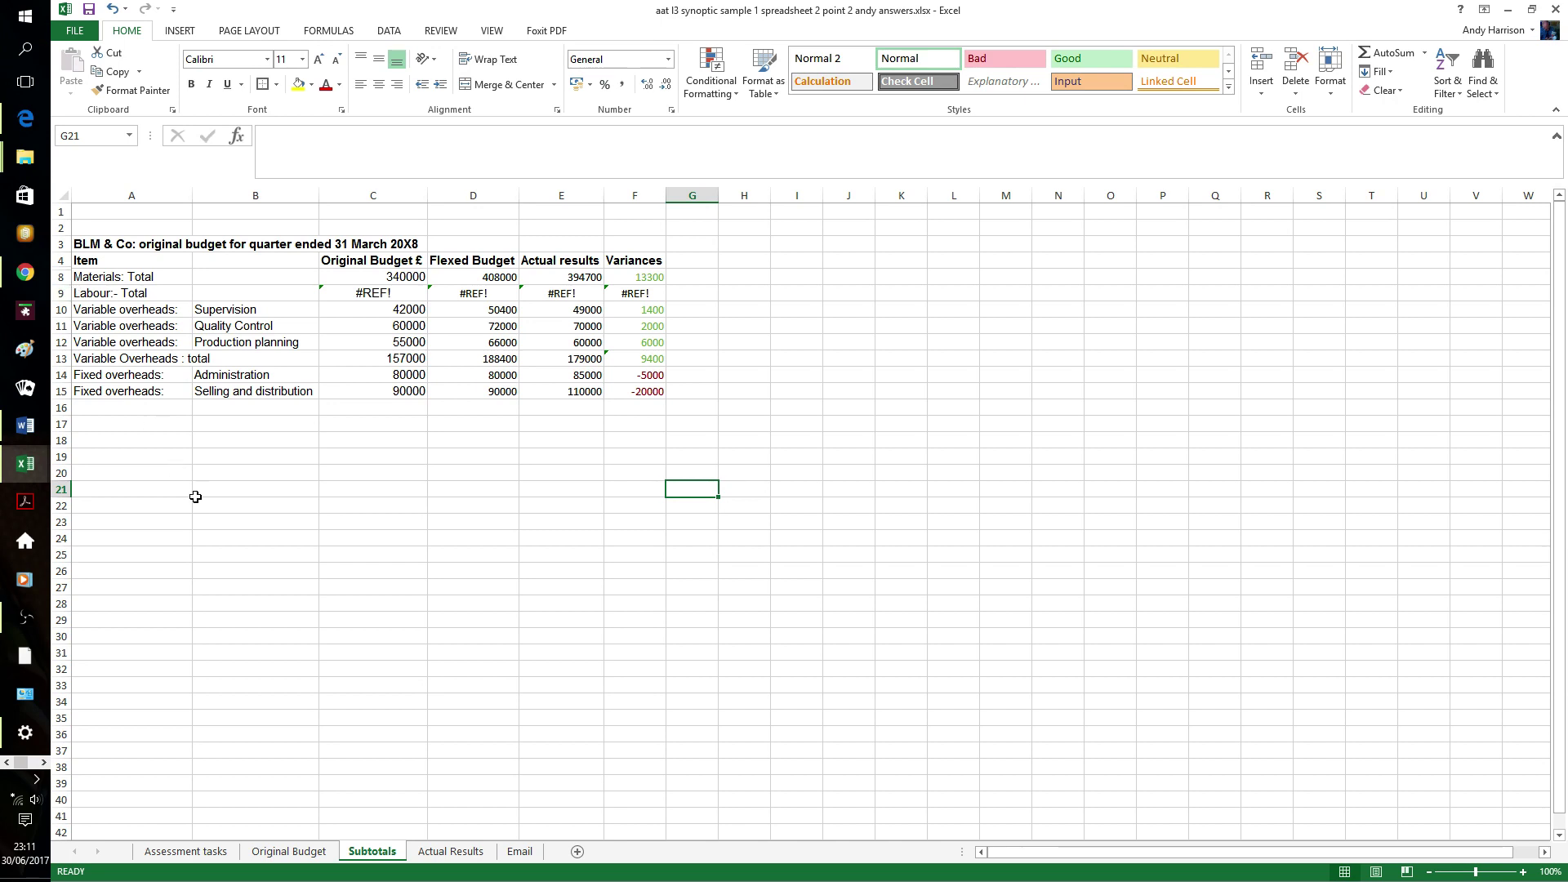
- Undo twice to restore the Skilled and Unskilled labour rows, bringing Labour:- Total back to 100000, 120000, 116500, 3500
key(ctrl+z)
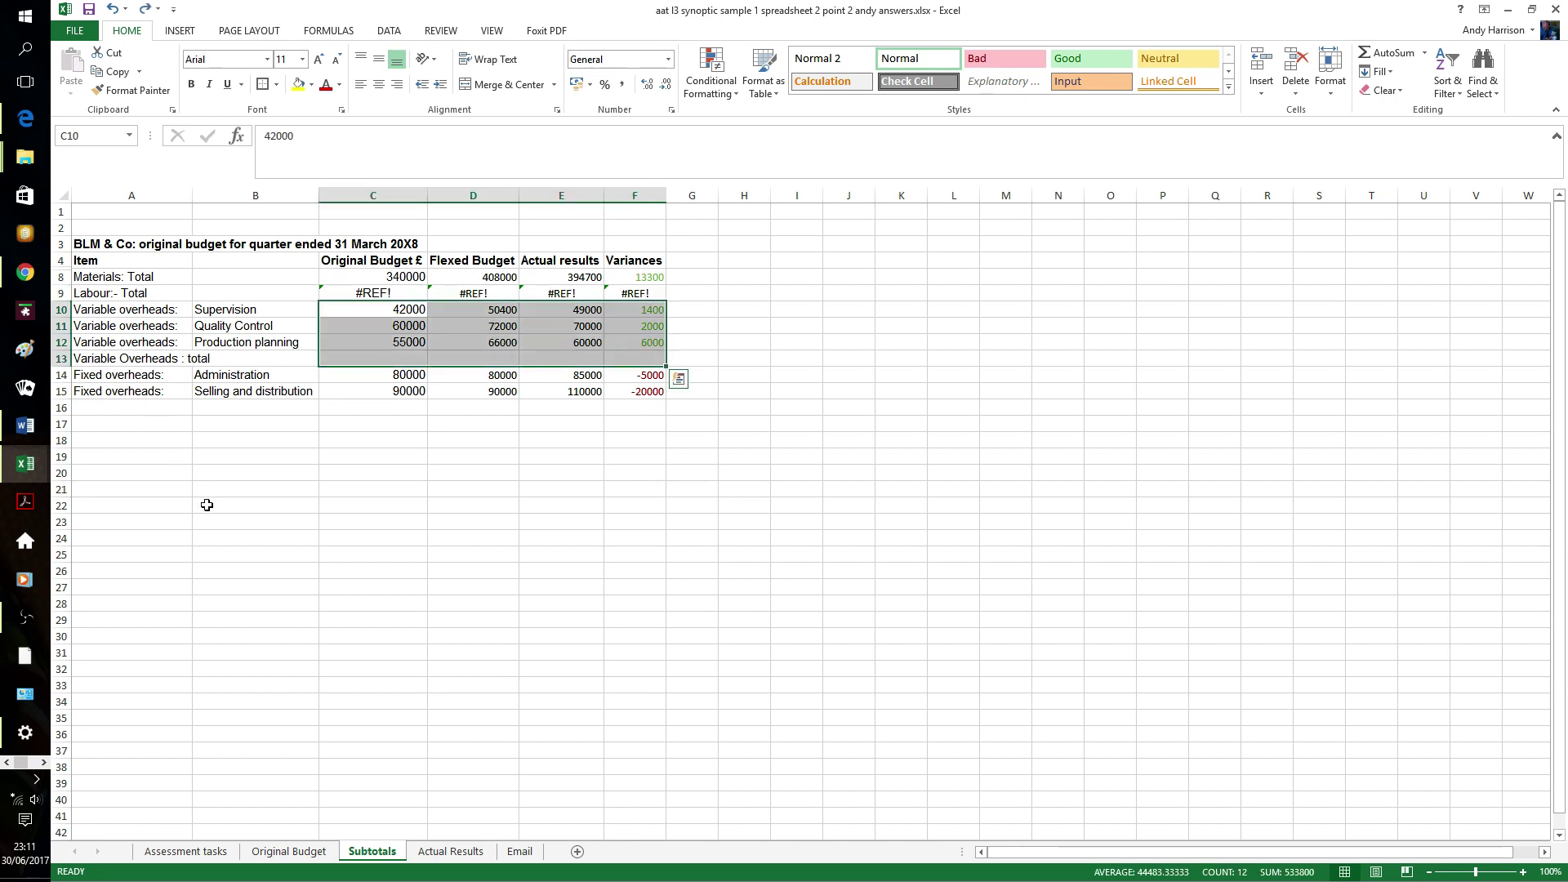
key(ctrl+z)
key(ctrl+z)
key(ctrl+z)
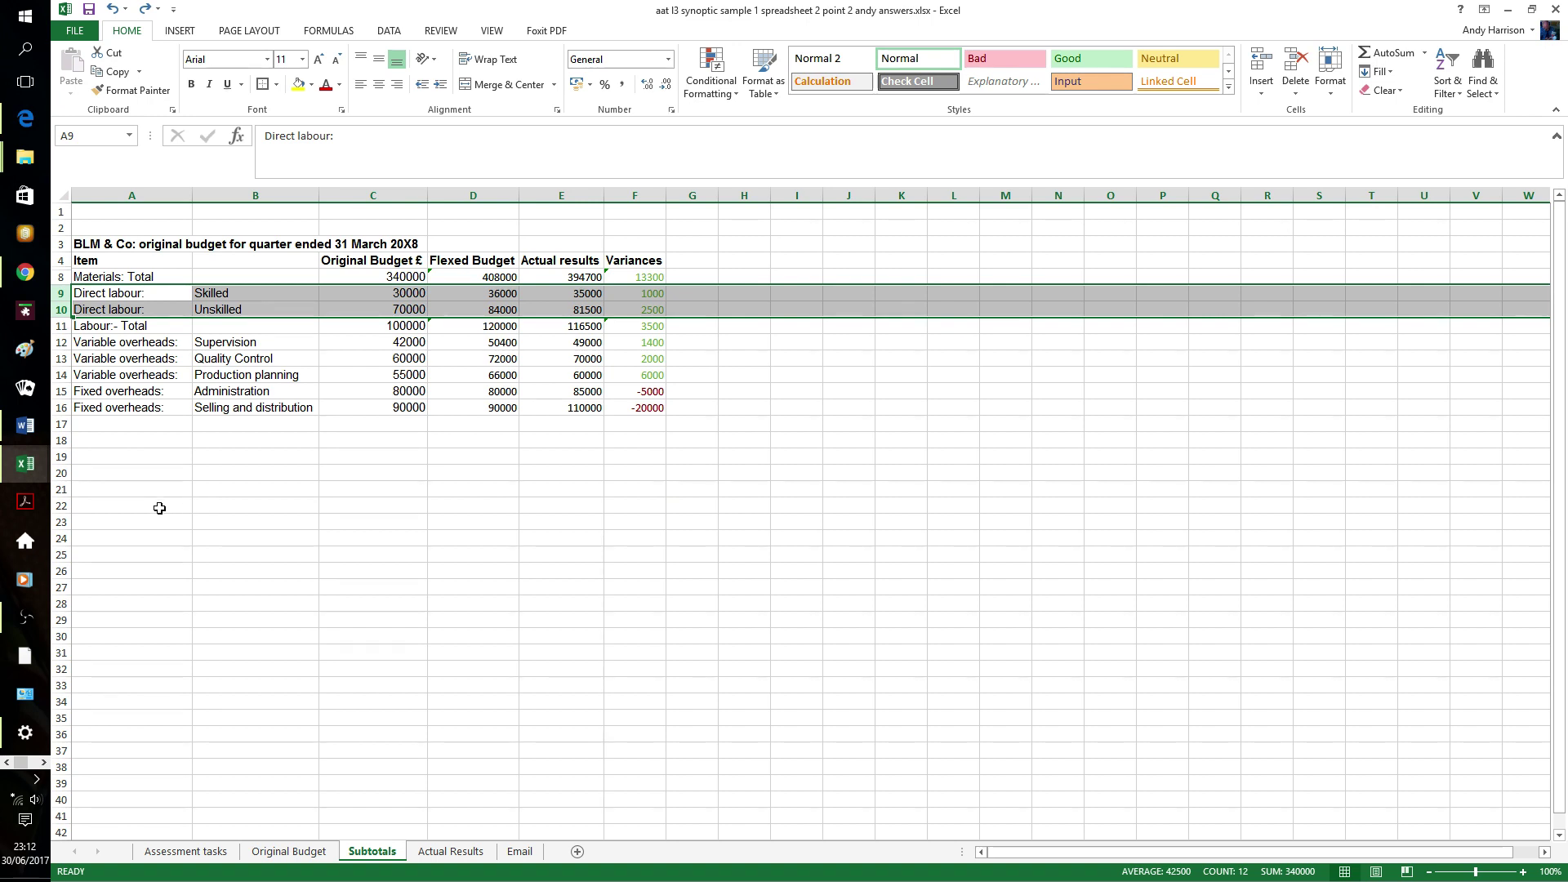
right_click(74, 297)
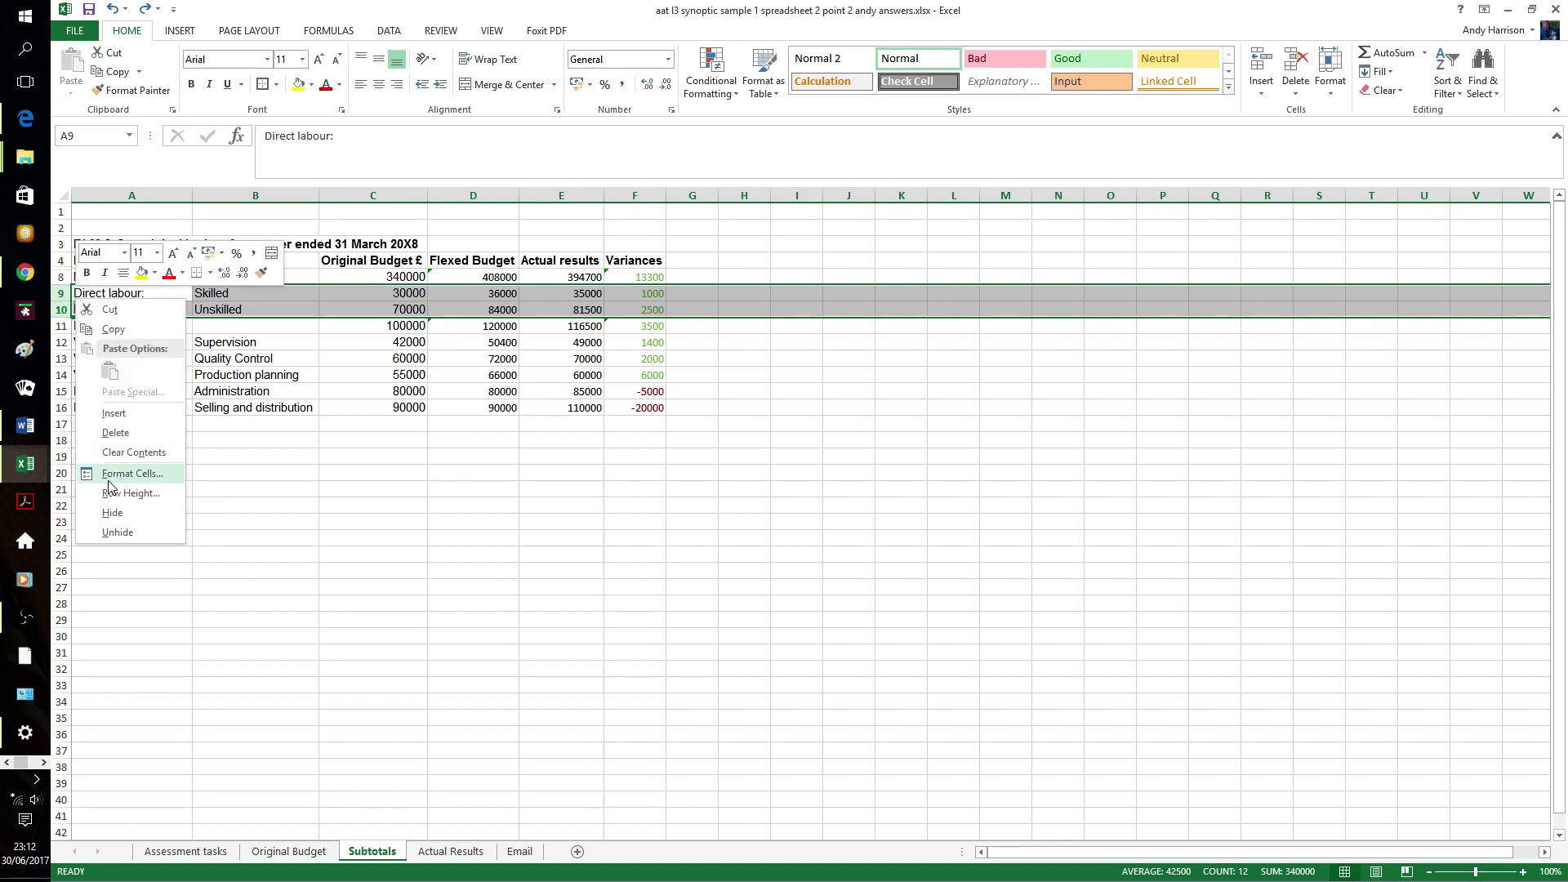
click(110, 512)
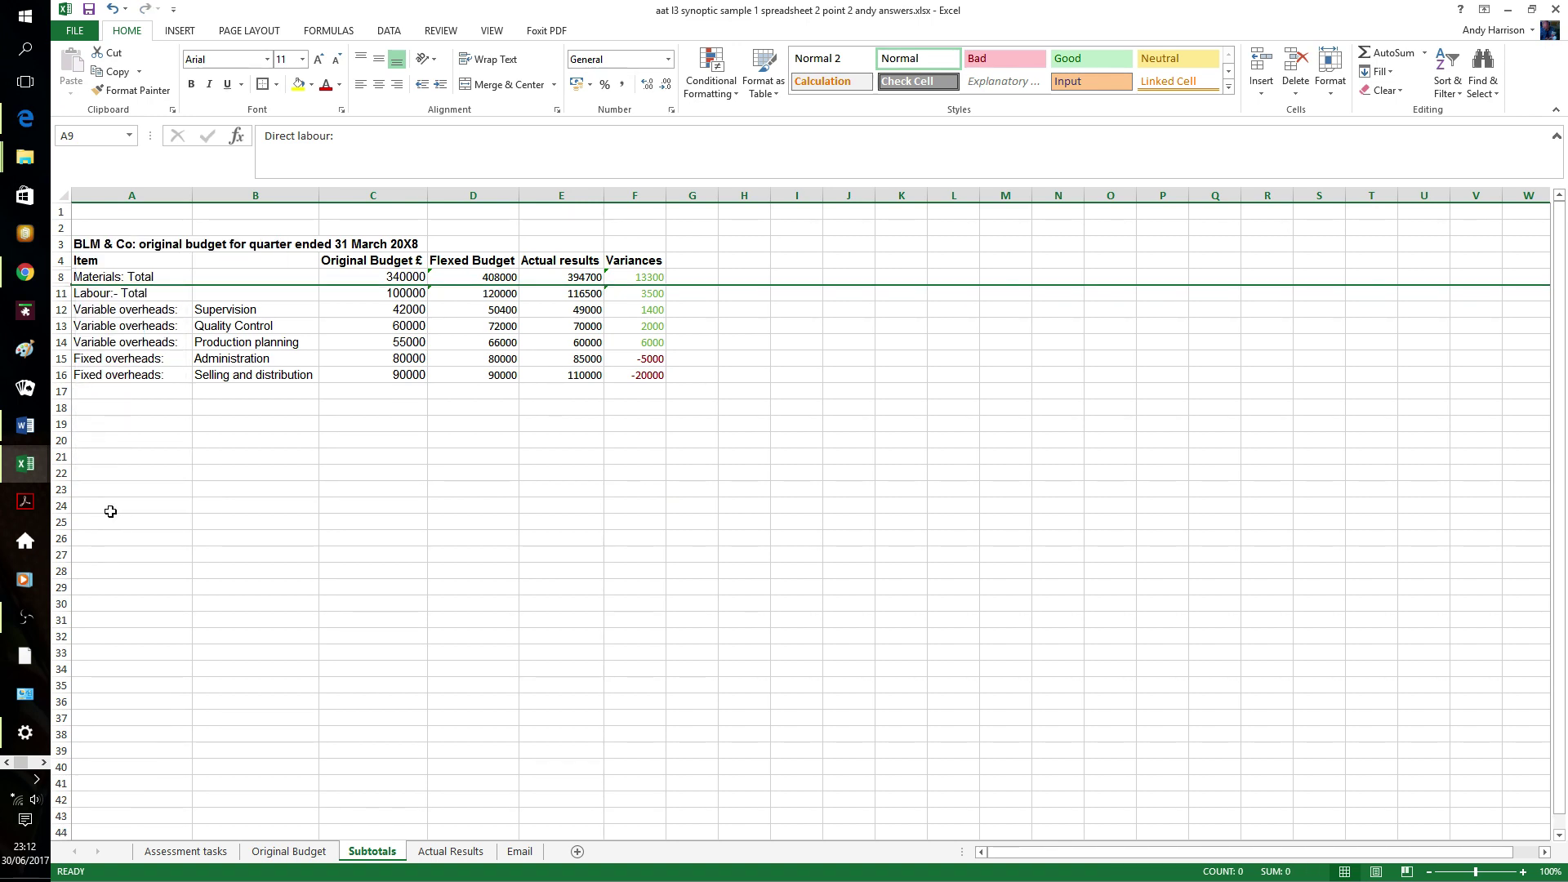
click(173, 459)
click(61, 358)
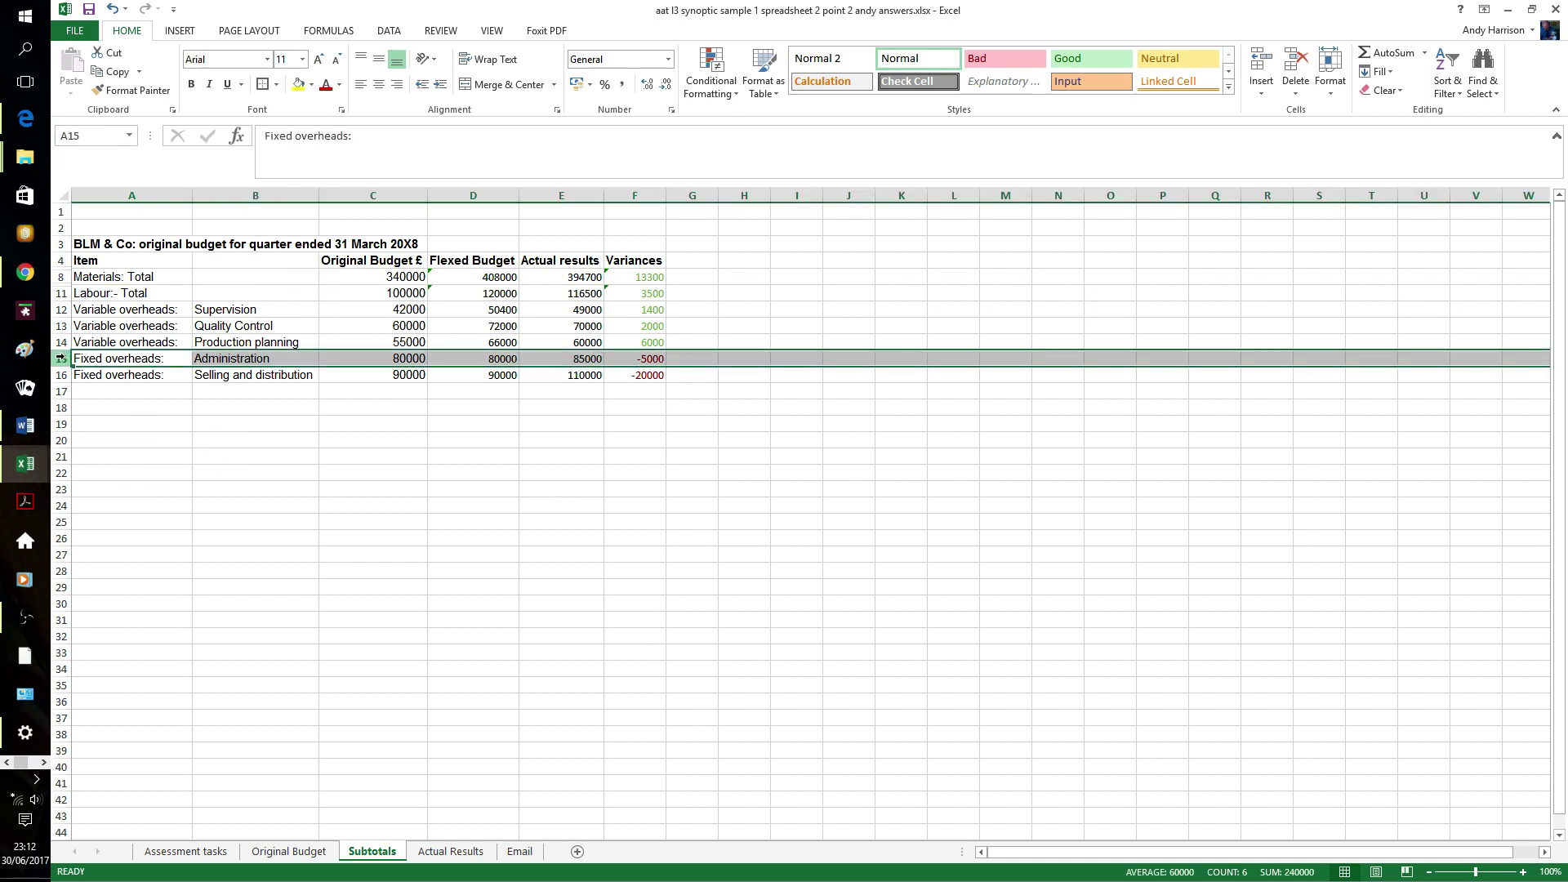
- Insert row 15 labelled 'Variable Overheads:- Total' summing to 157000, 188400, 179000 and 9400
right_click(60, 357)
click(118, 470)
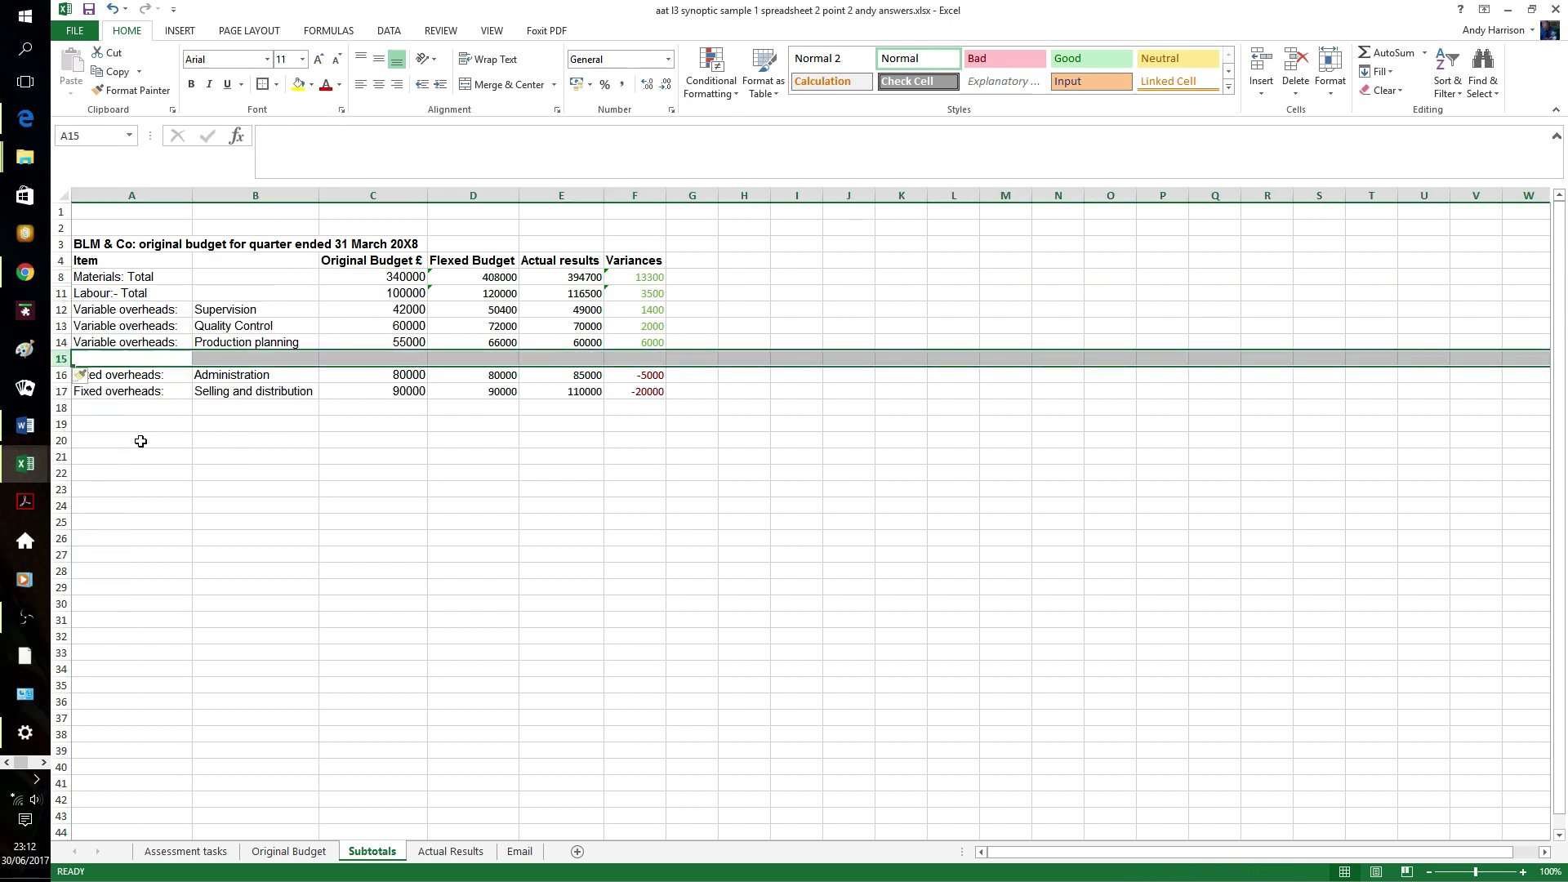
click(116, 356)
text(V)
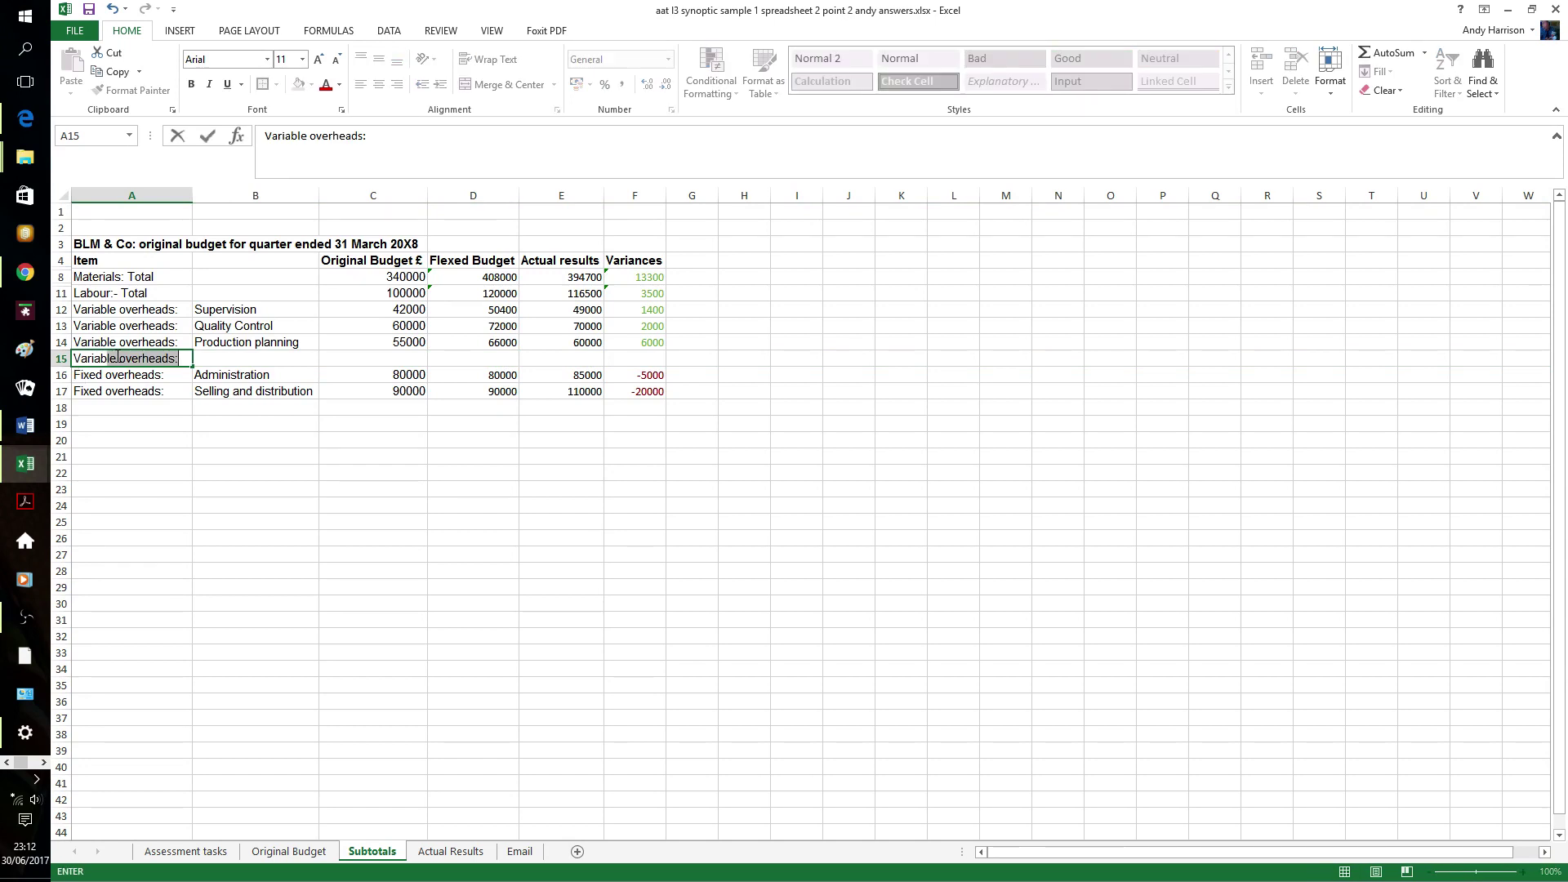
text(ariable Overheads:- To)
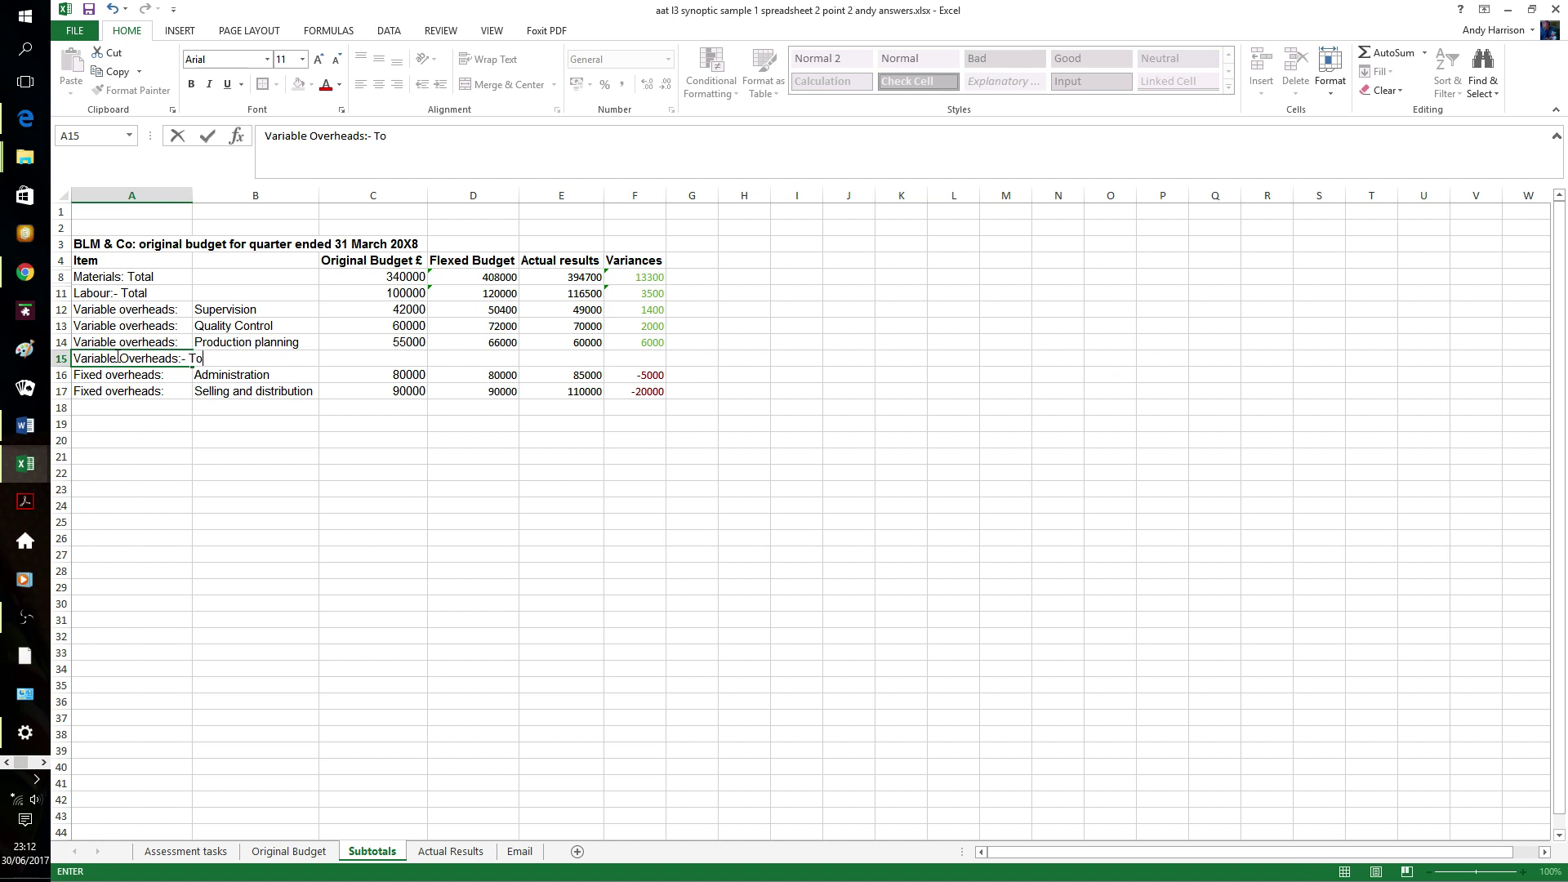
text(tal)
key(Tab)
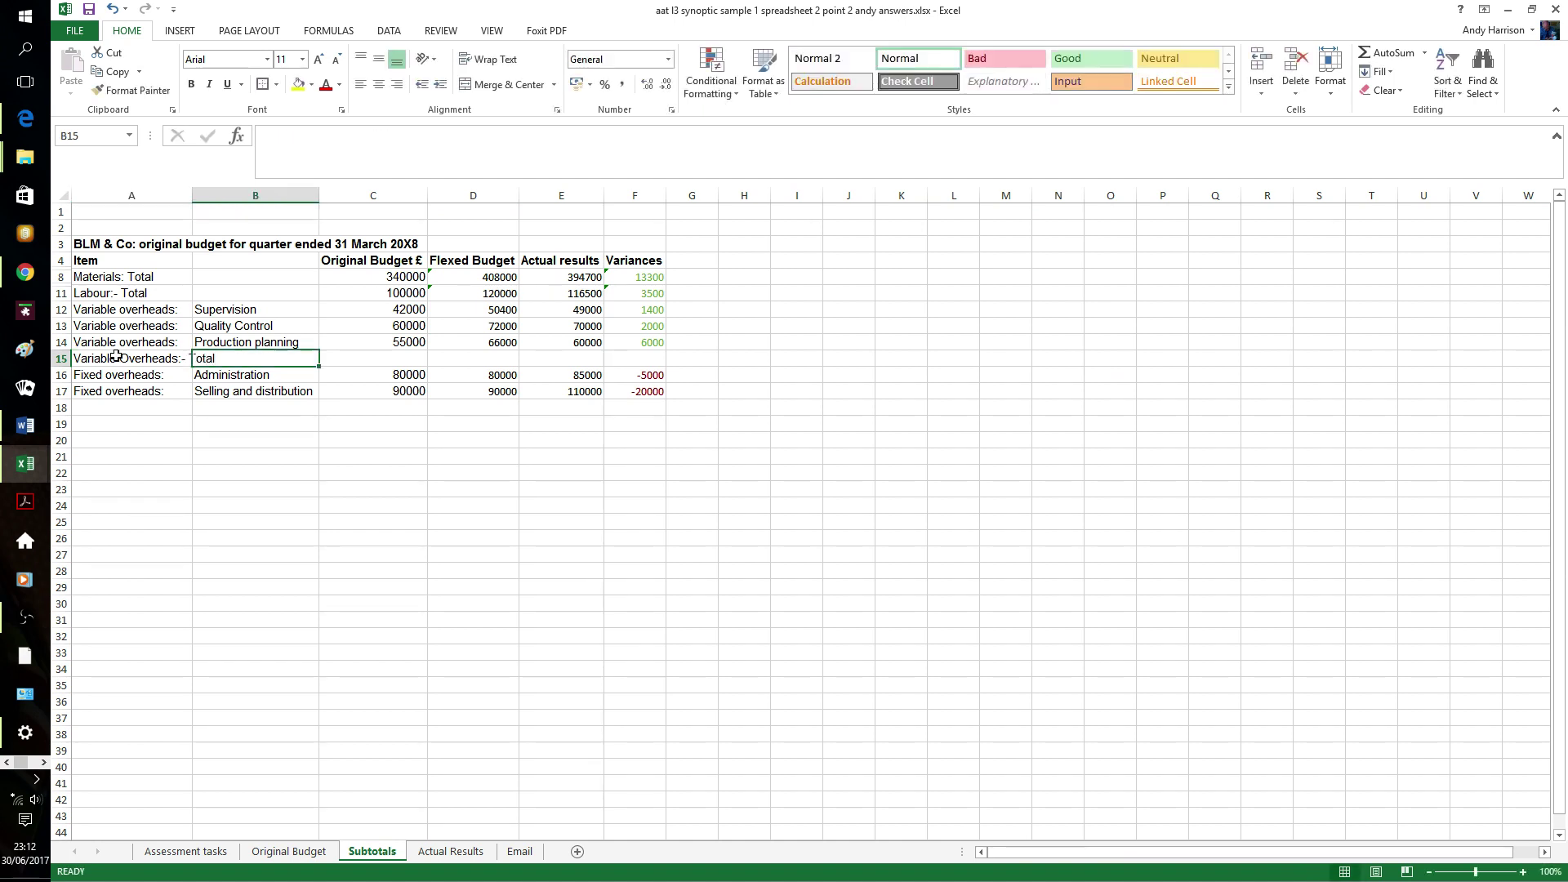
key(Tab)
drag(387, 317, 646, 359)
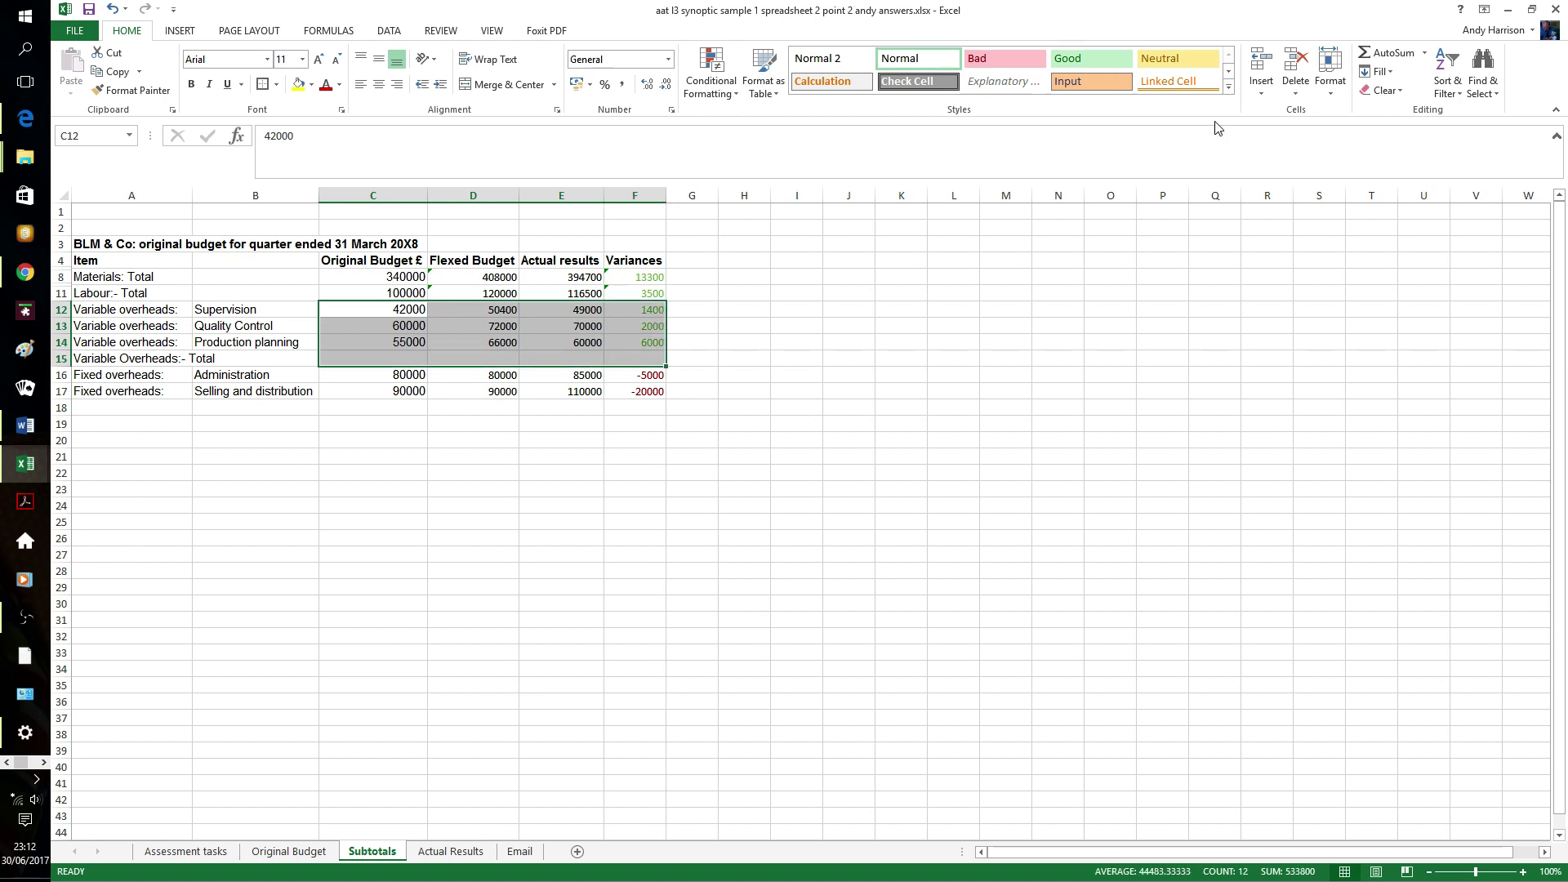
click(1389, 53)
click(397, 471)
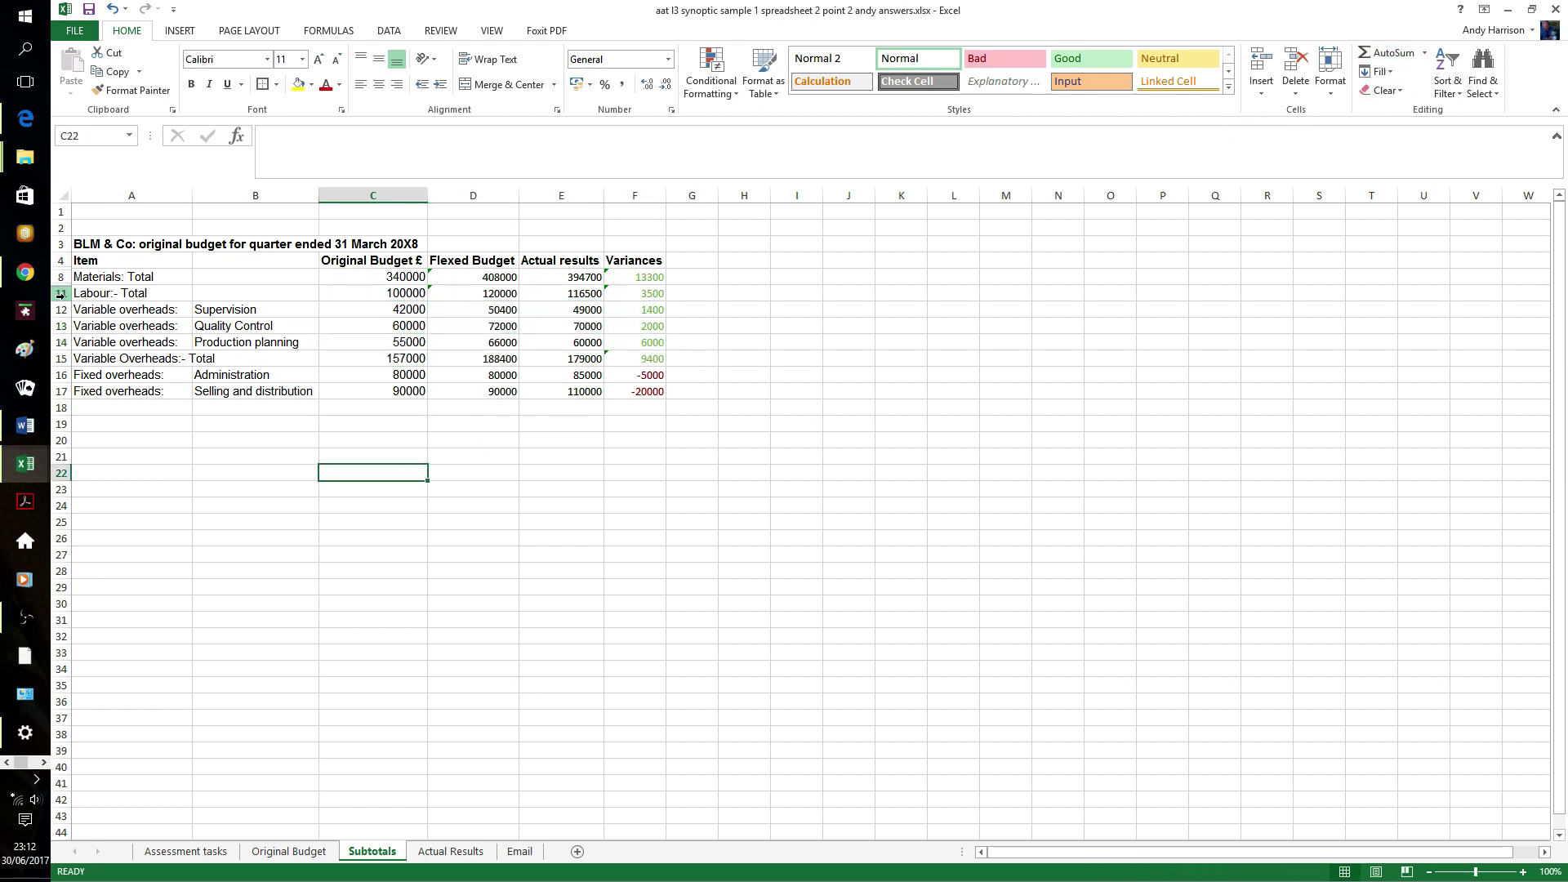
- Hide the three variable overhead detail rows 12–14
drag(60, 309, 70, 342)
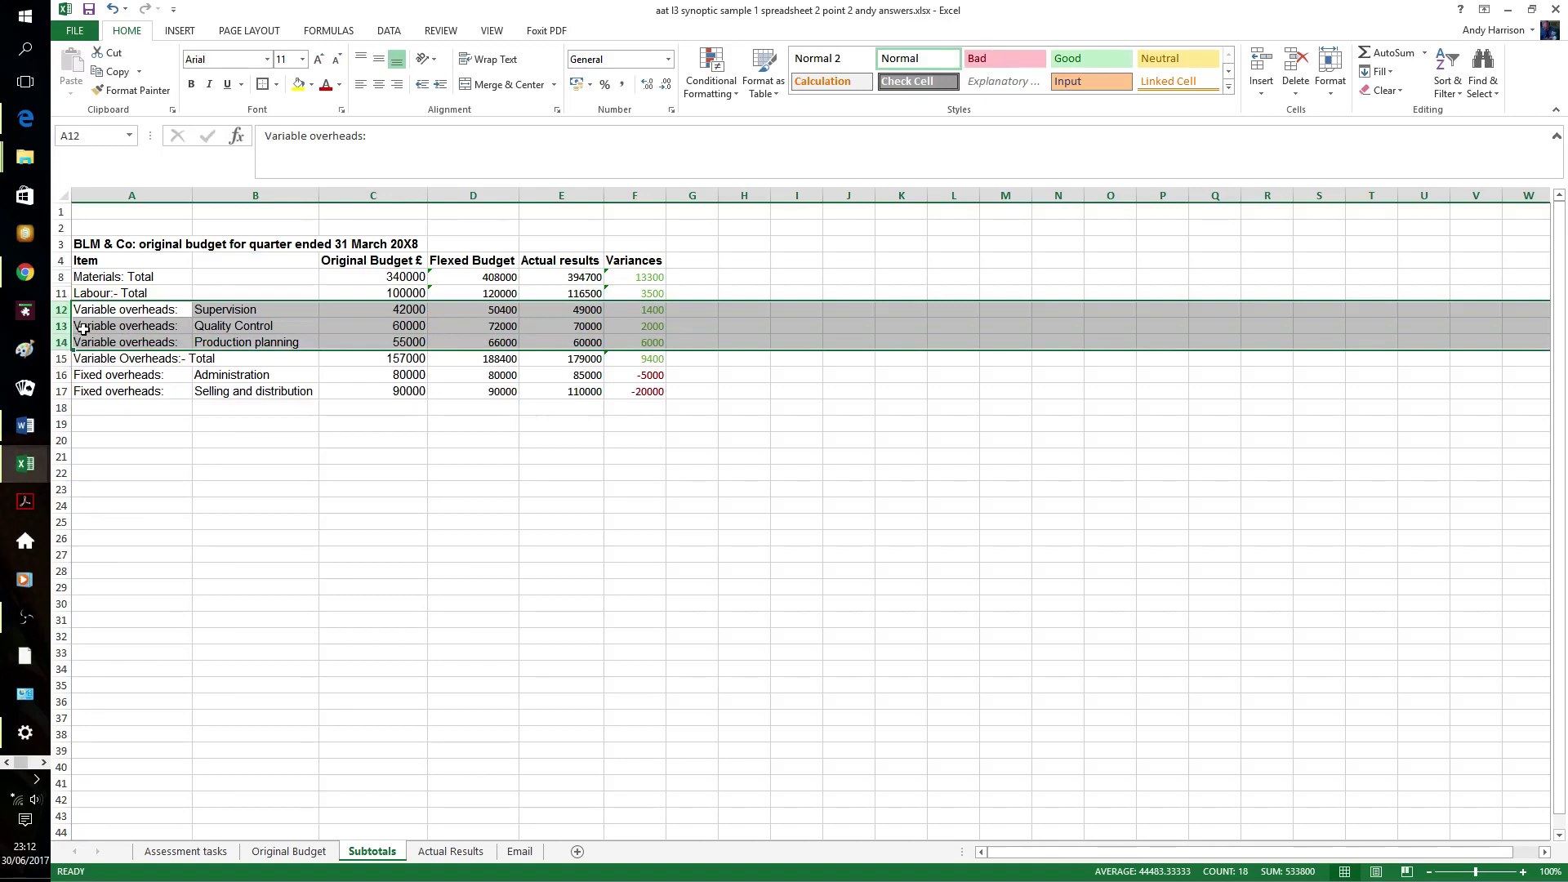
right_click(82, 321)
click(132, 542)
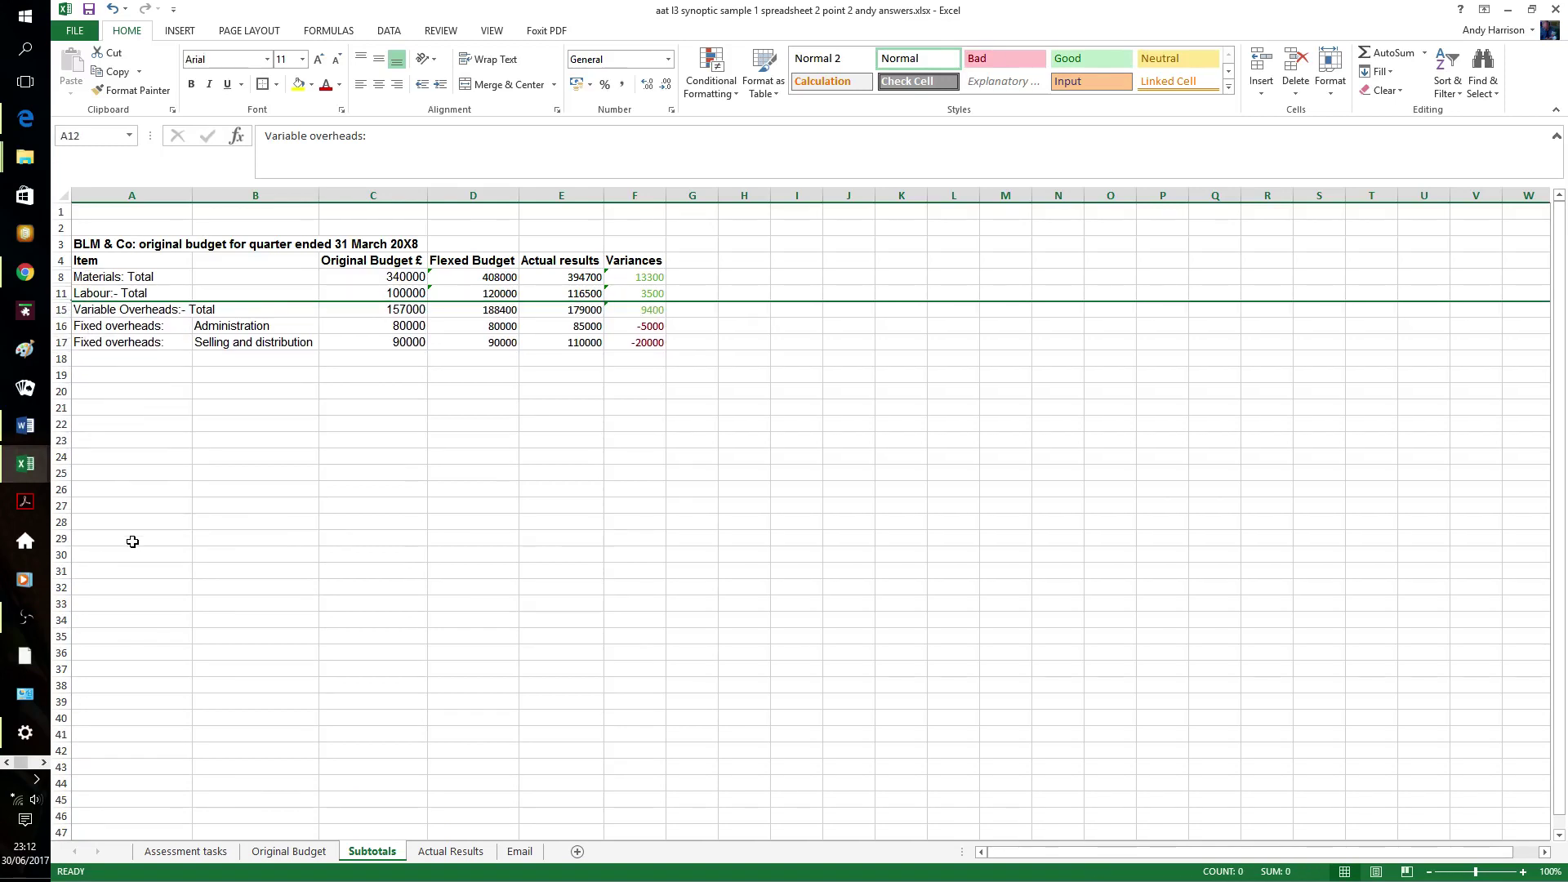
click(201, 447)
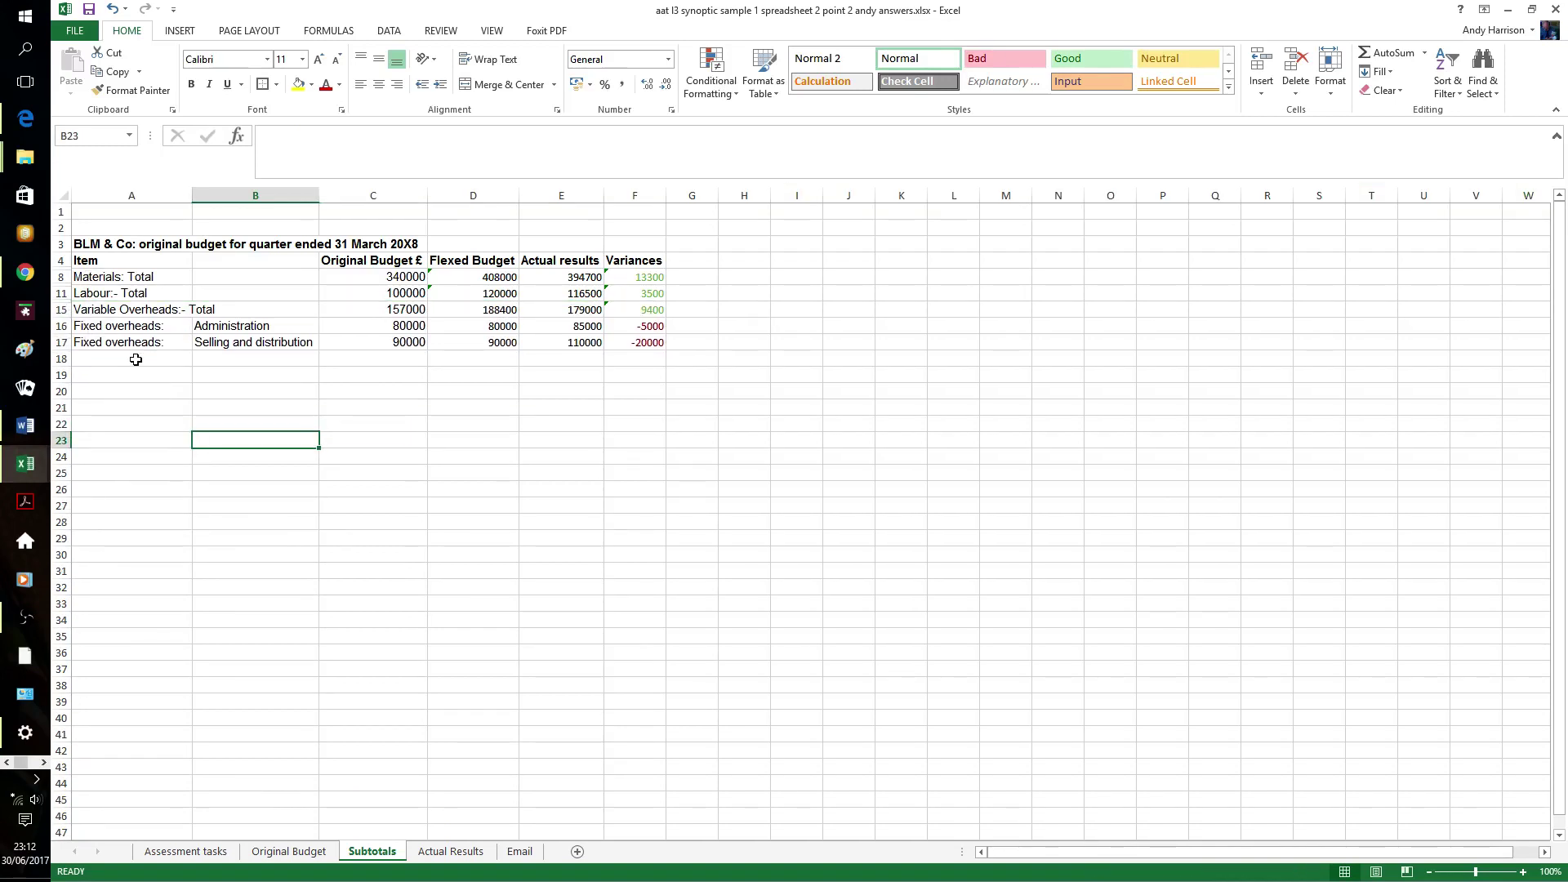
- Label A18 'Fixed Overheads:- Total' and AutoSum it to 170000, 170000, 195000 and -25000
click(136, 359)
text(Fi)
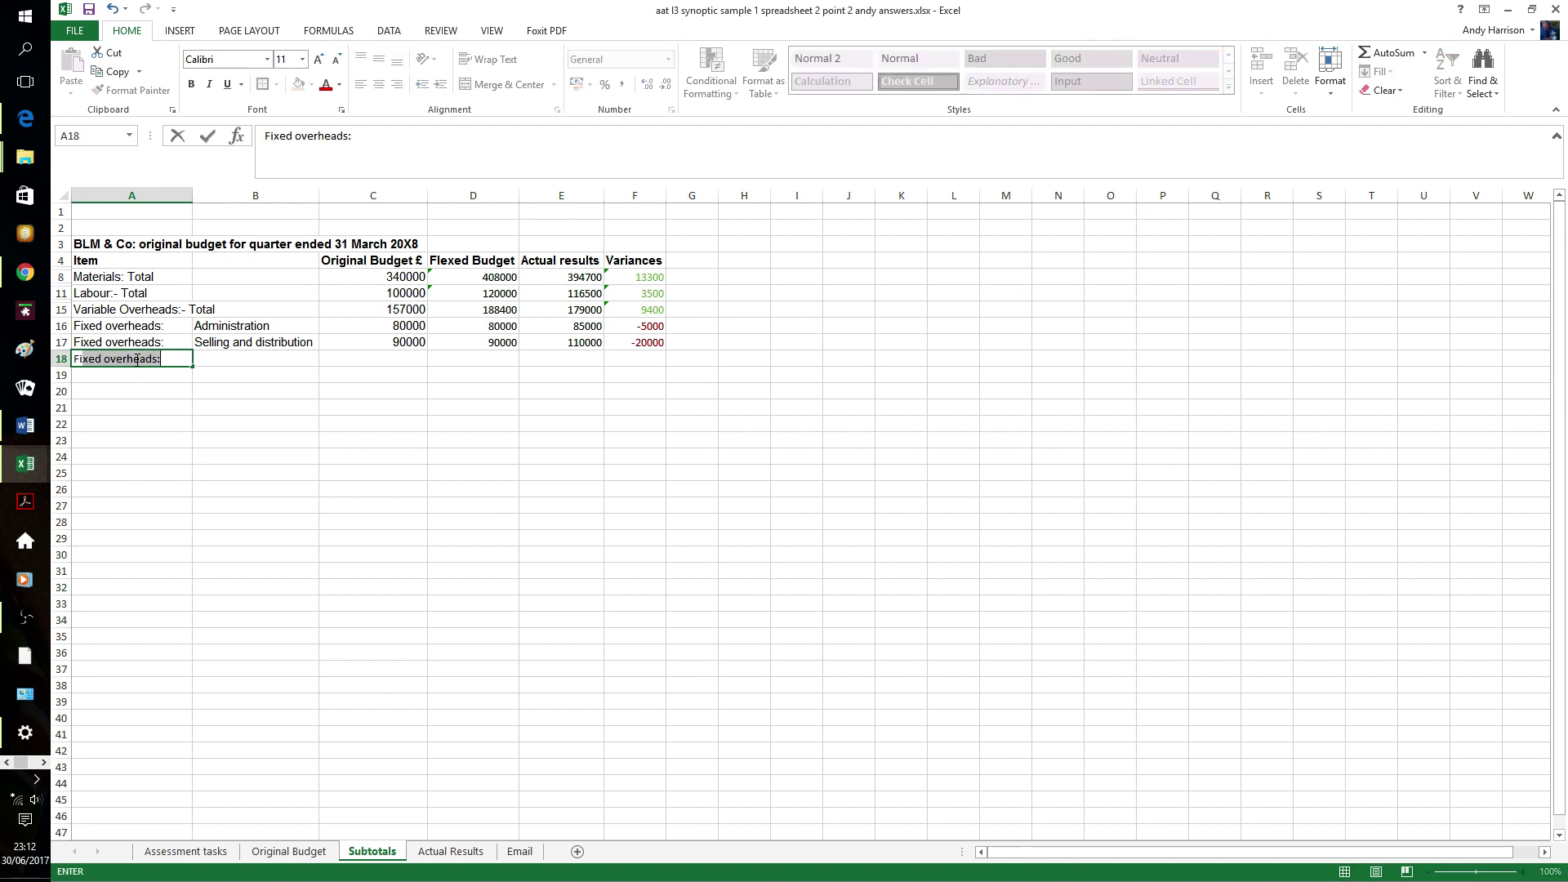
text(xed Overheads:- T)
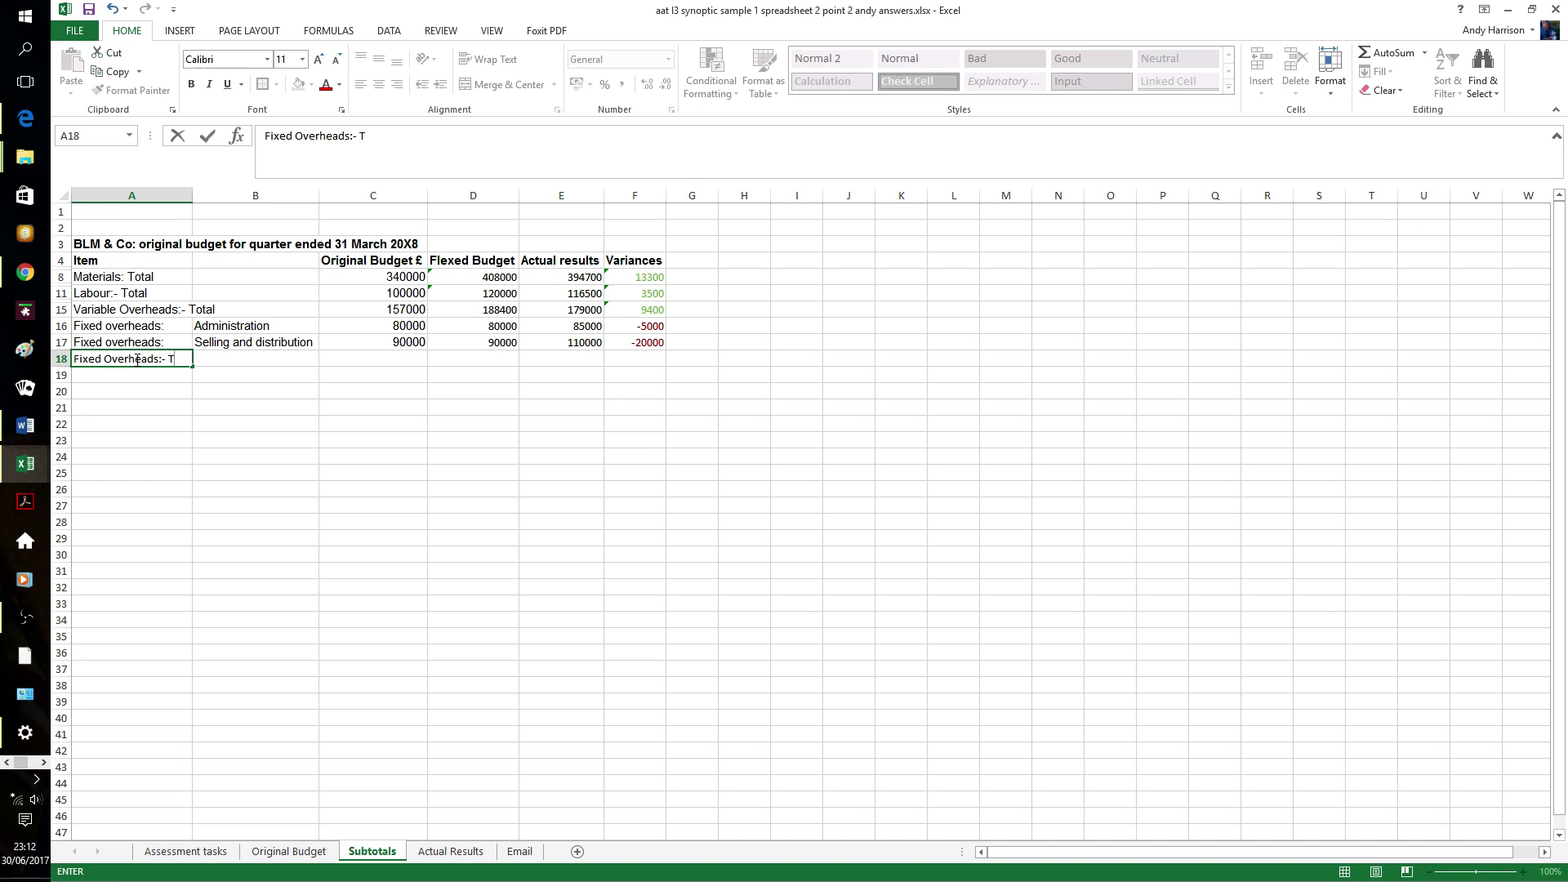
text(otal)
key(Tab)
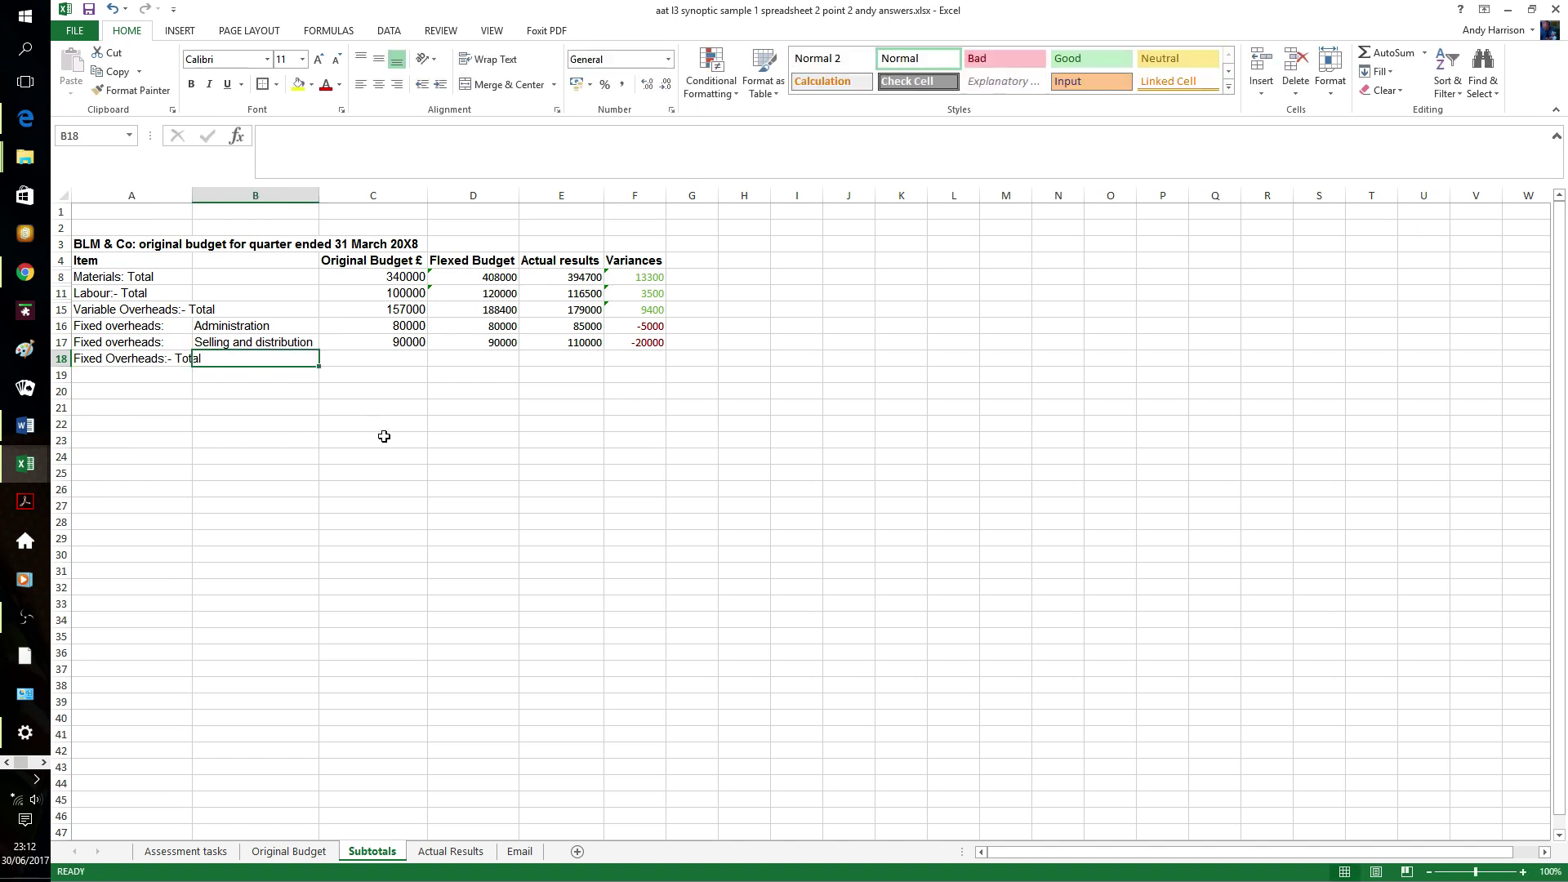
click(384, 440)
drag(413, 319, 654, 360)
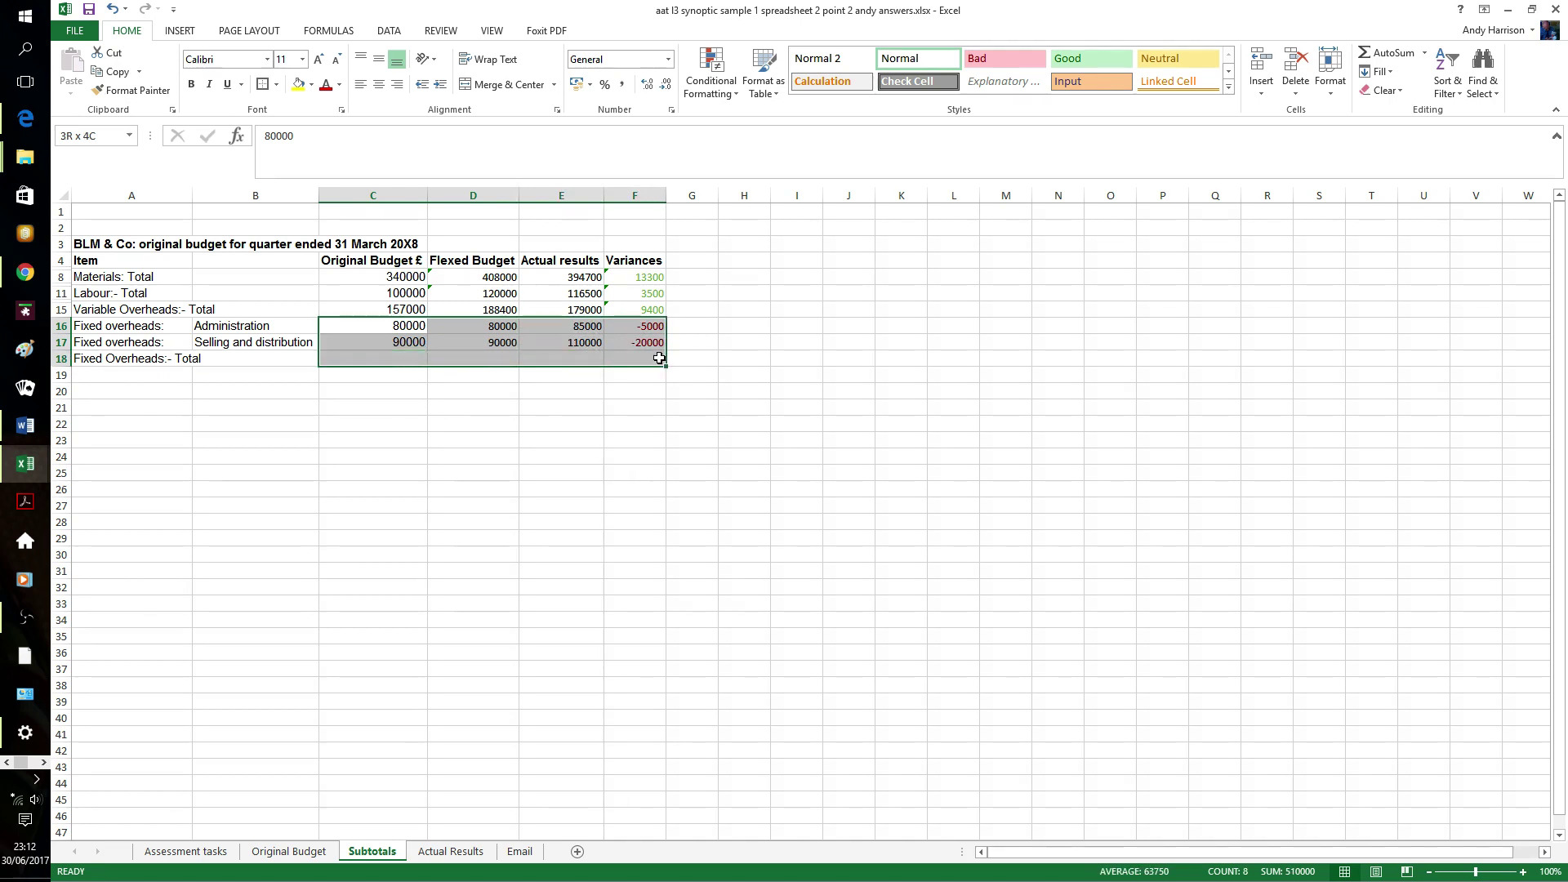
click(1389, 53)
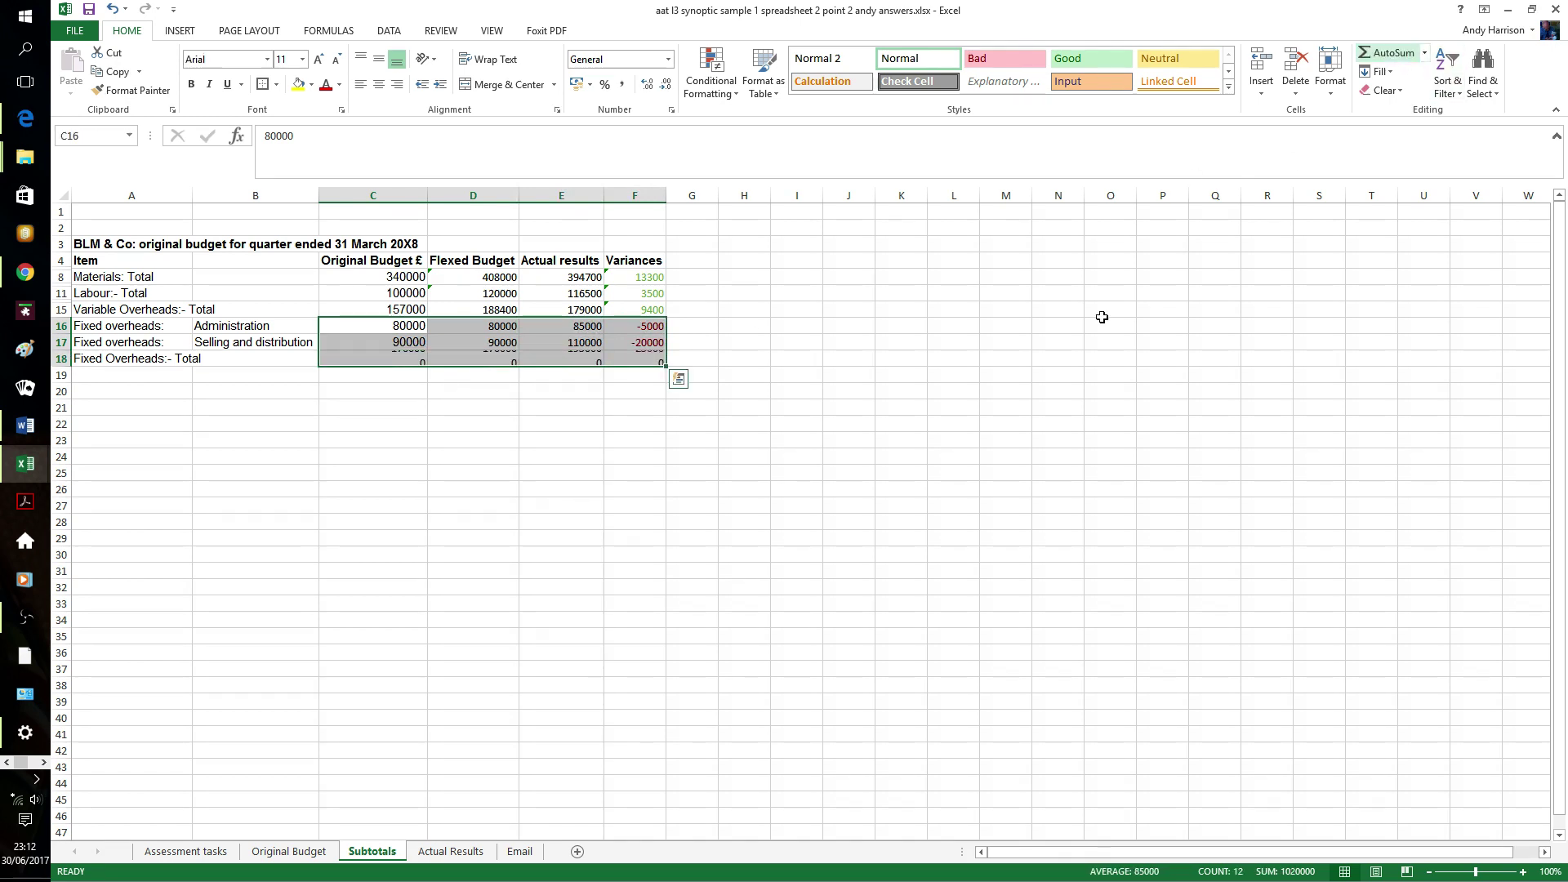
click(543, 422)
- Hide the Administration and Selling and distribution rows 16–17
drag(61, 327, 62, 343)
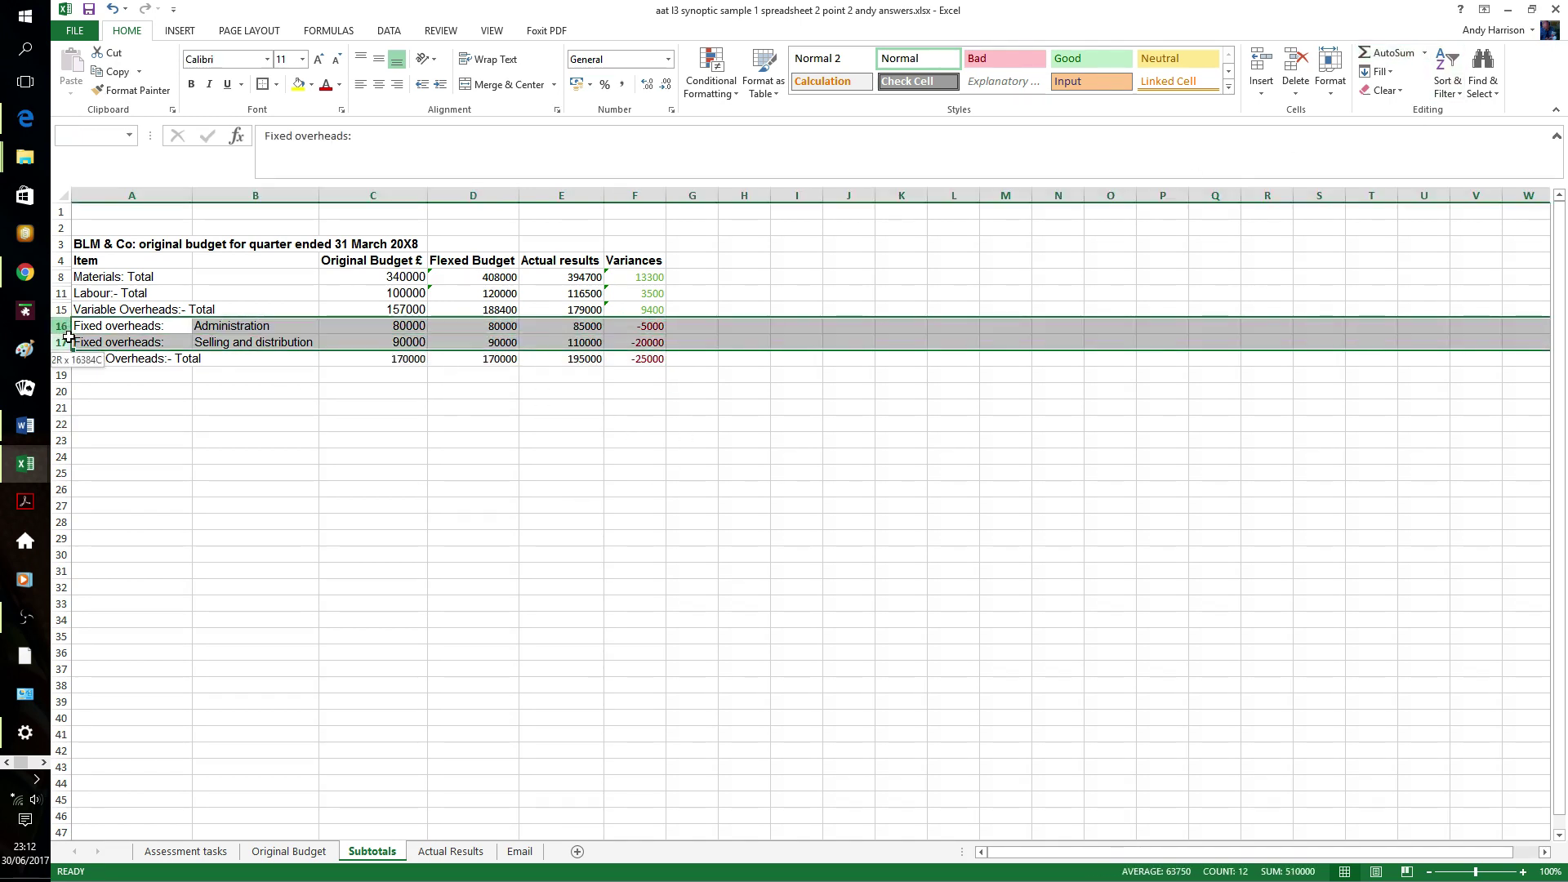
right_click(70, 341)
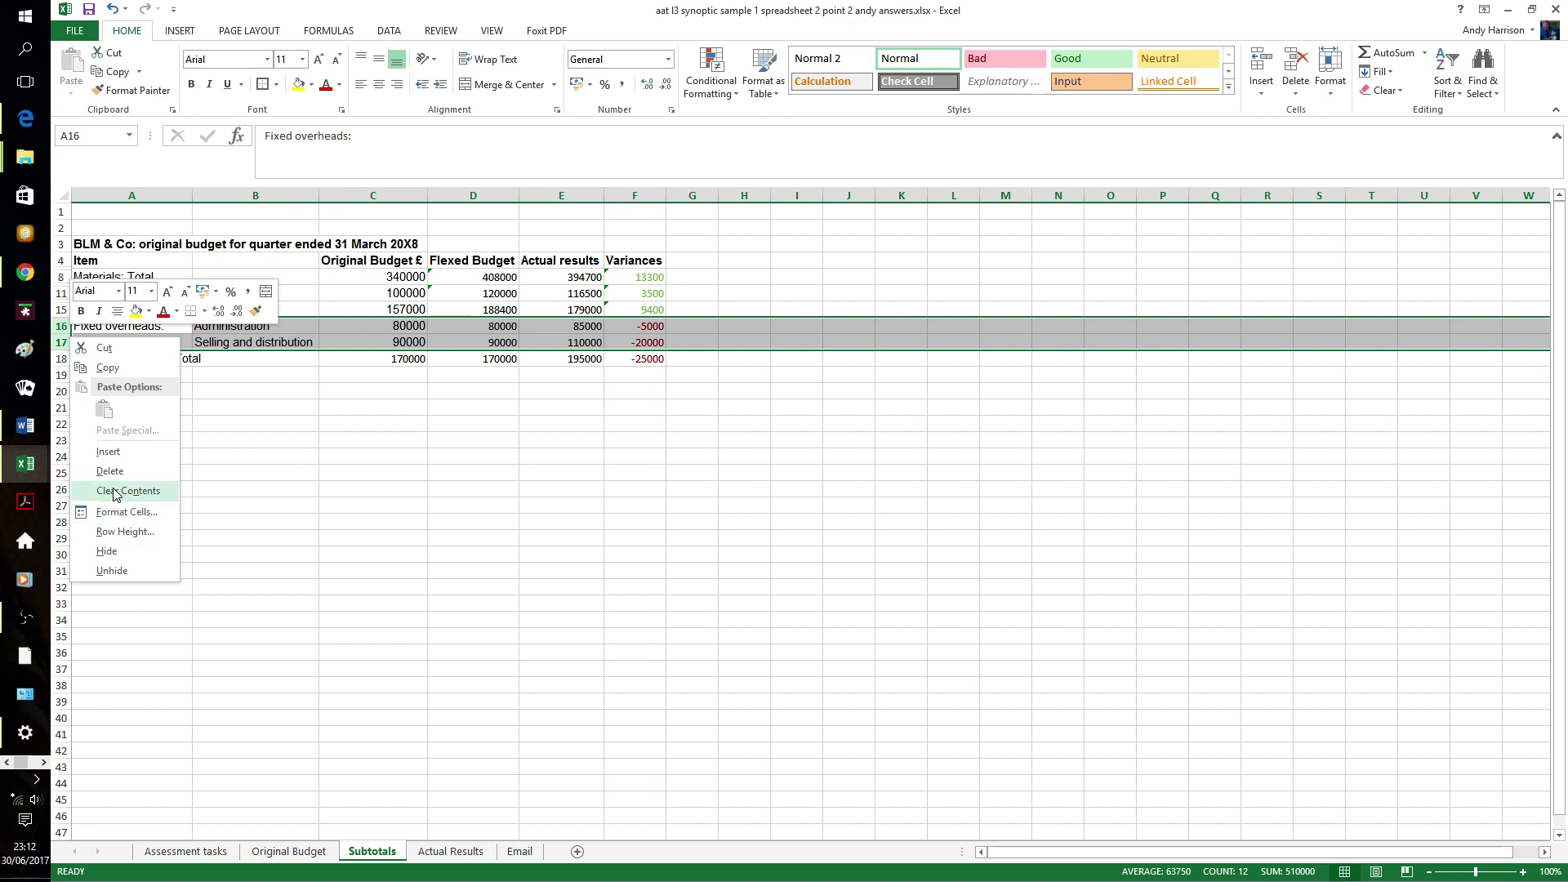
click(120, 551)
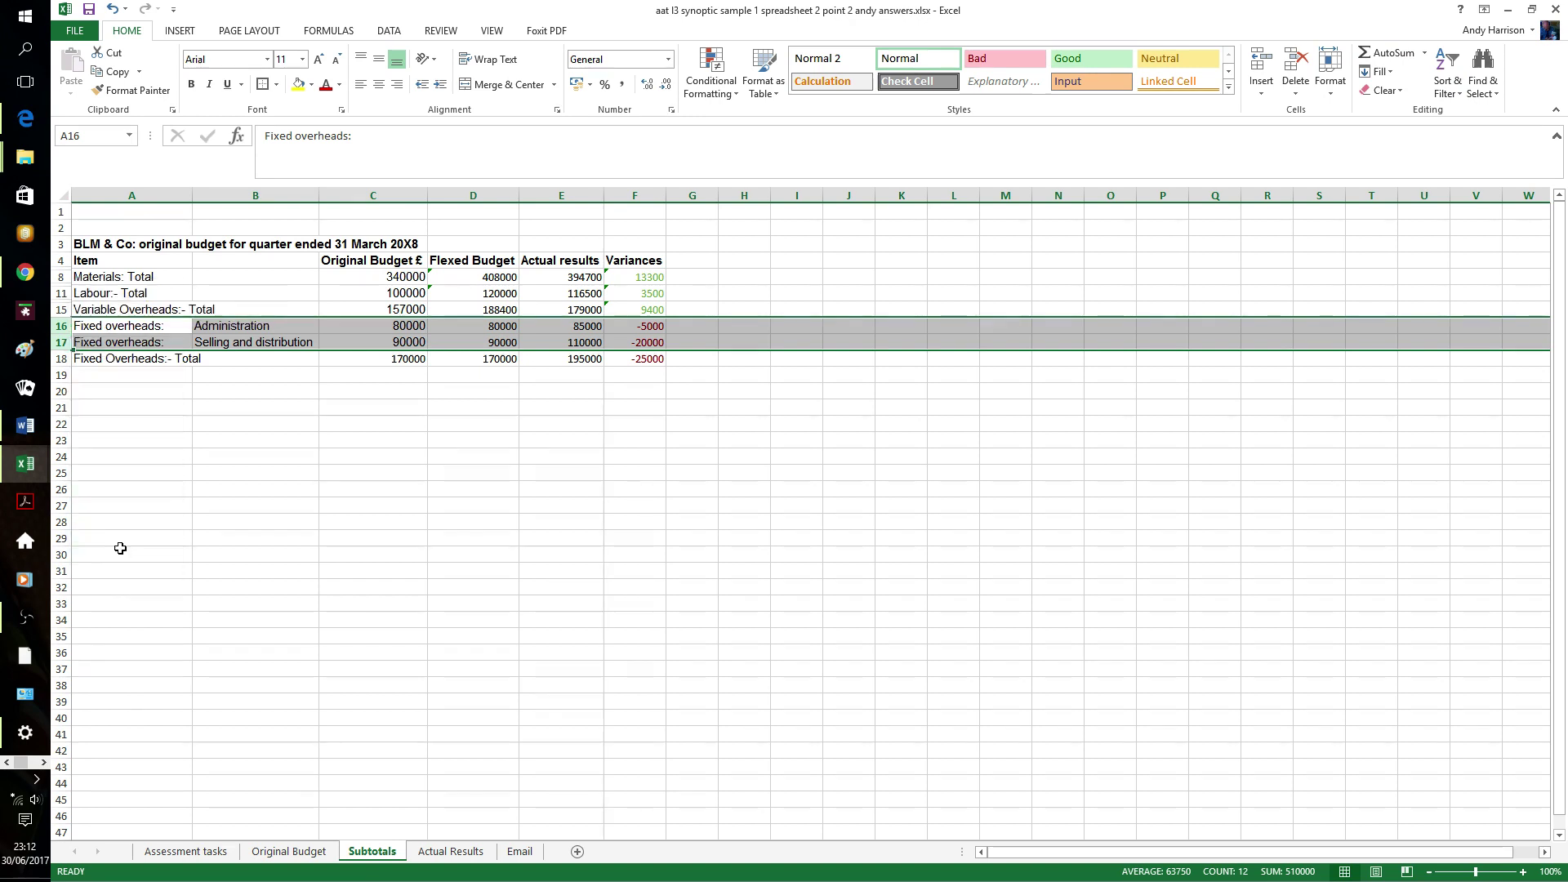
click(312, 488)
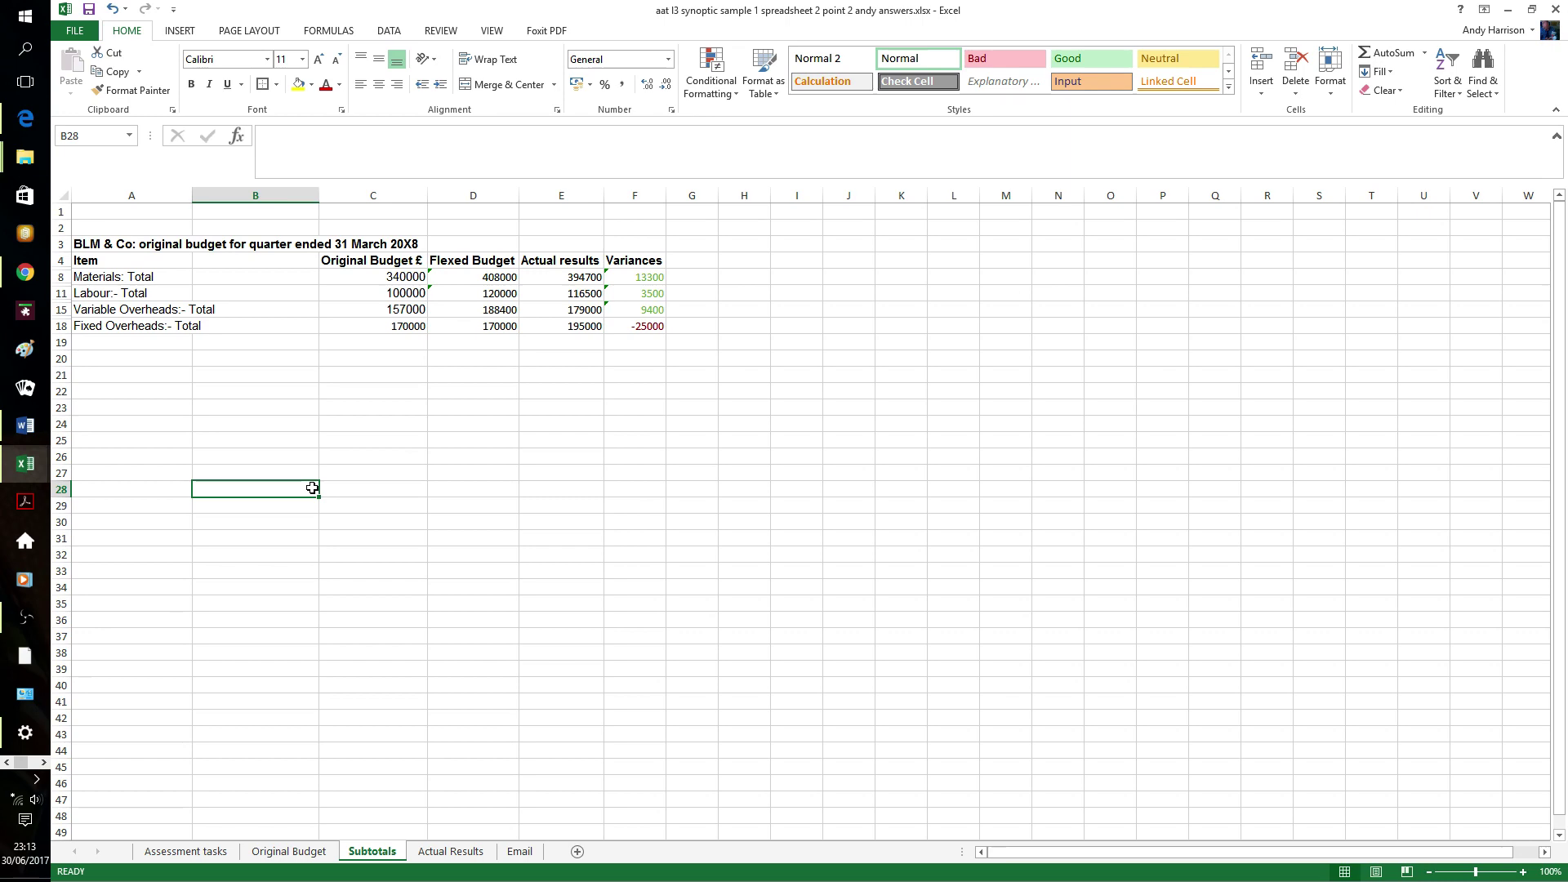
- On the Original Budget sheet, run the Review spelling check from the start to fix the materials labels
click(289, 852)
click(293, 625)
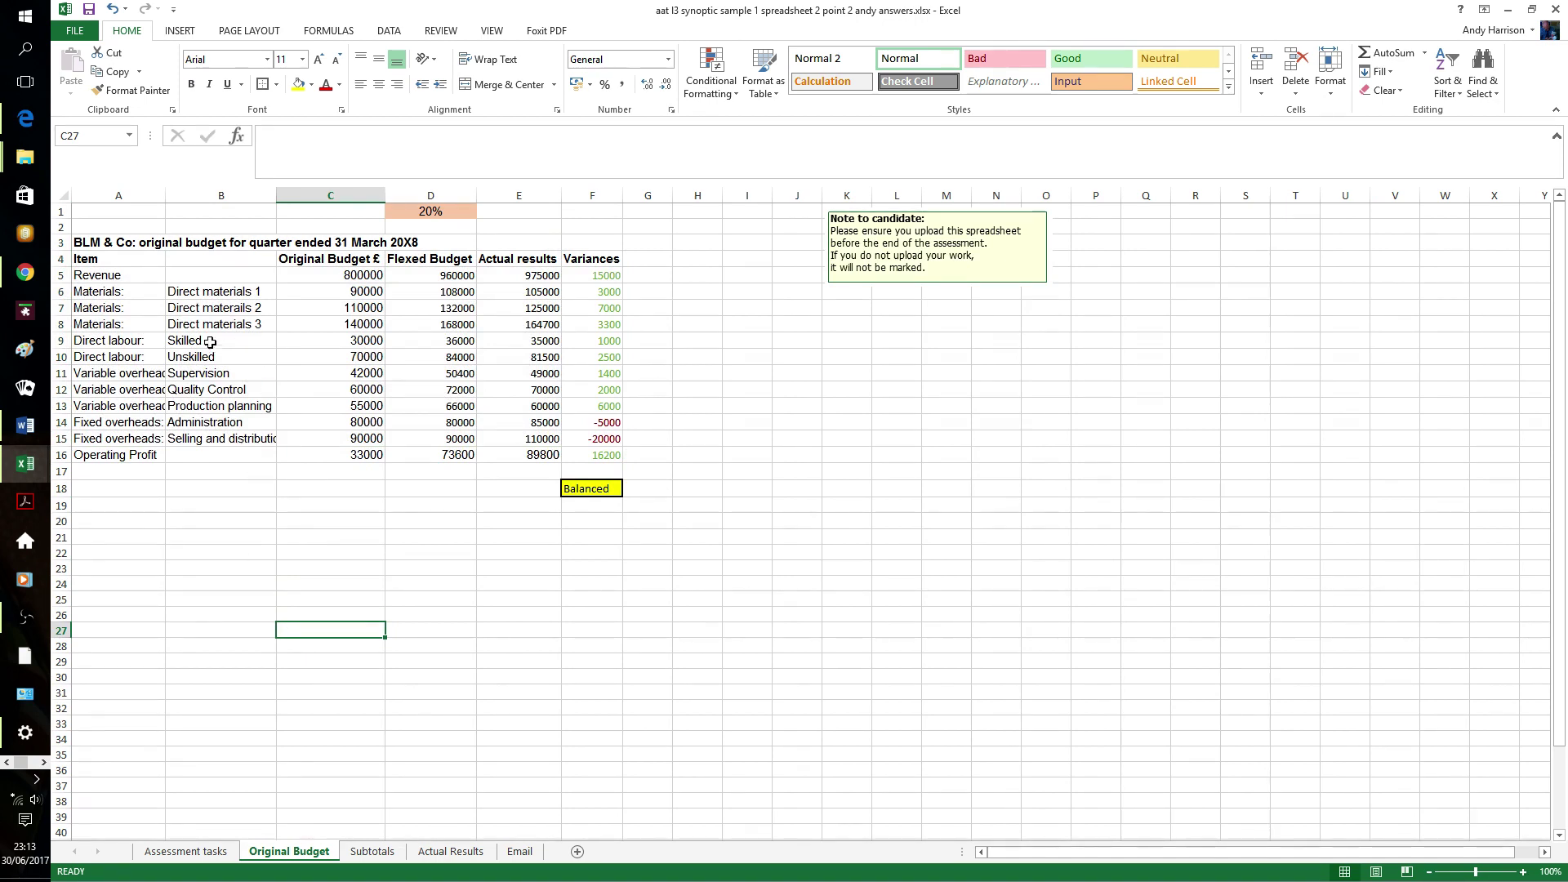
click(76, 30)
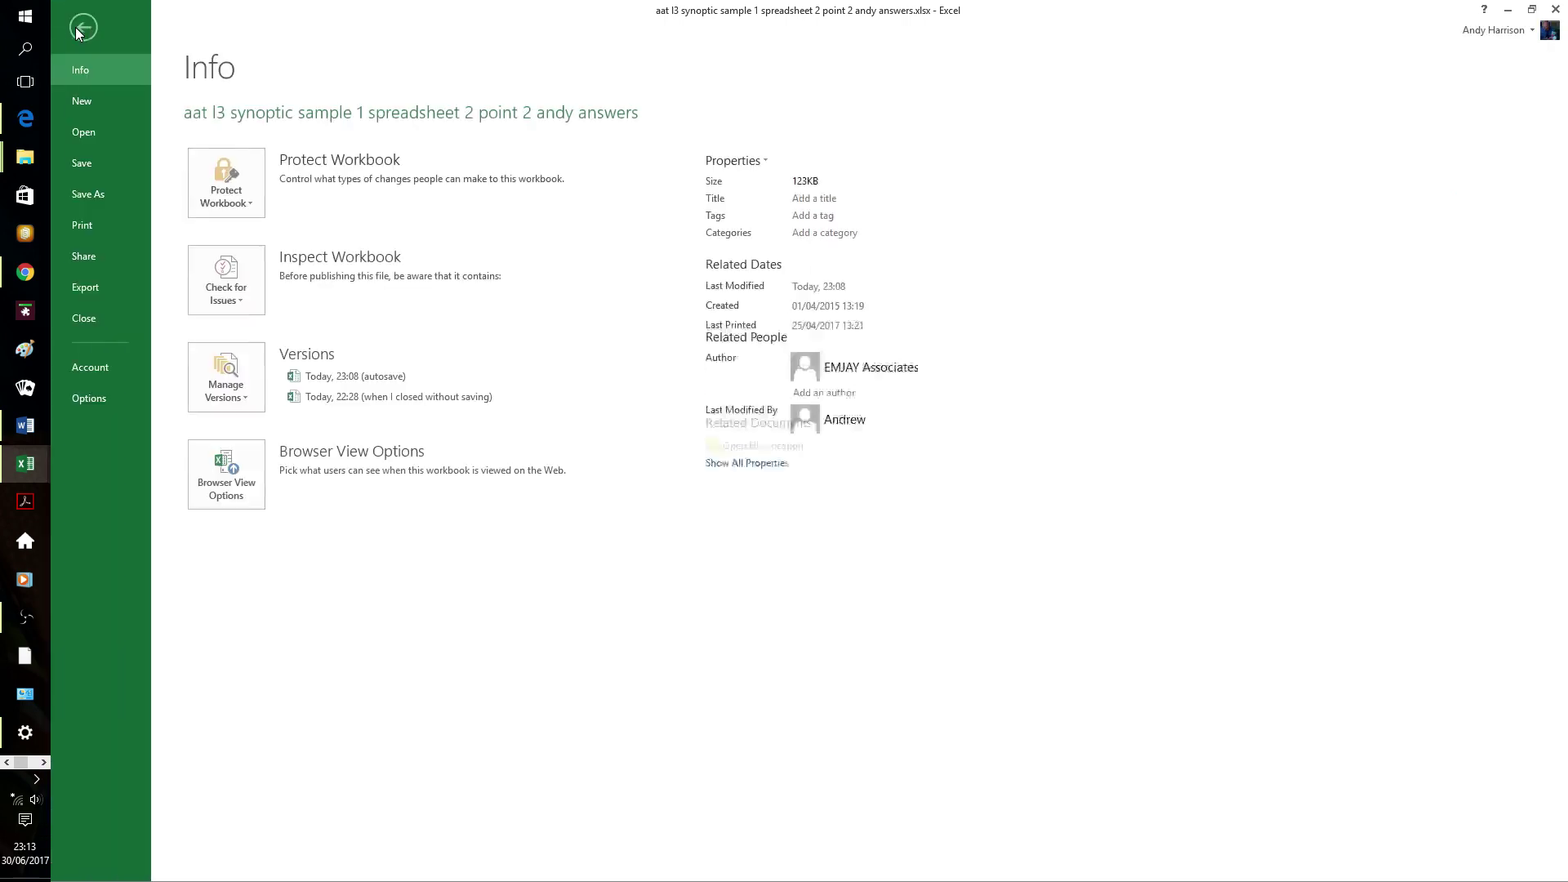
click(81, 30)
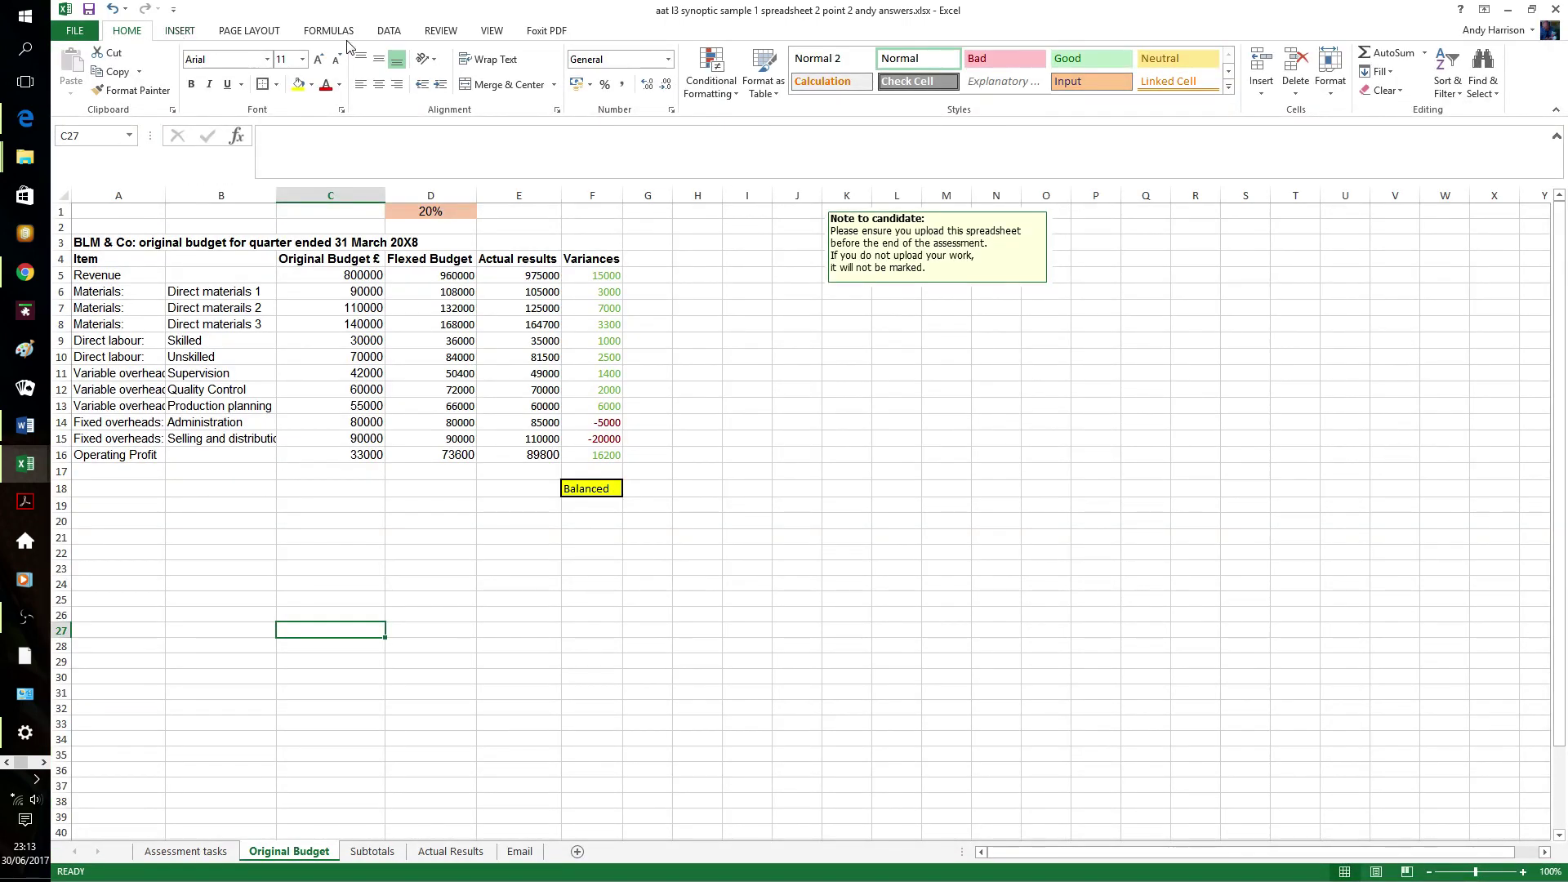
click(440, 31)
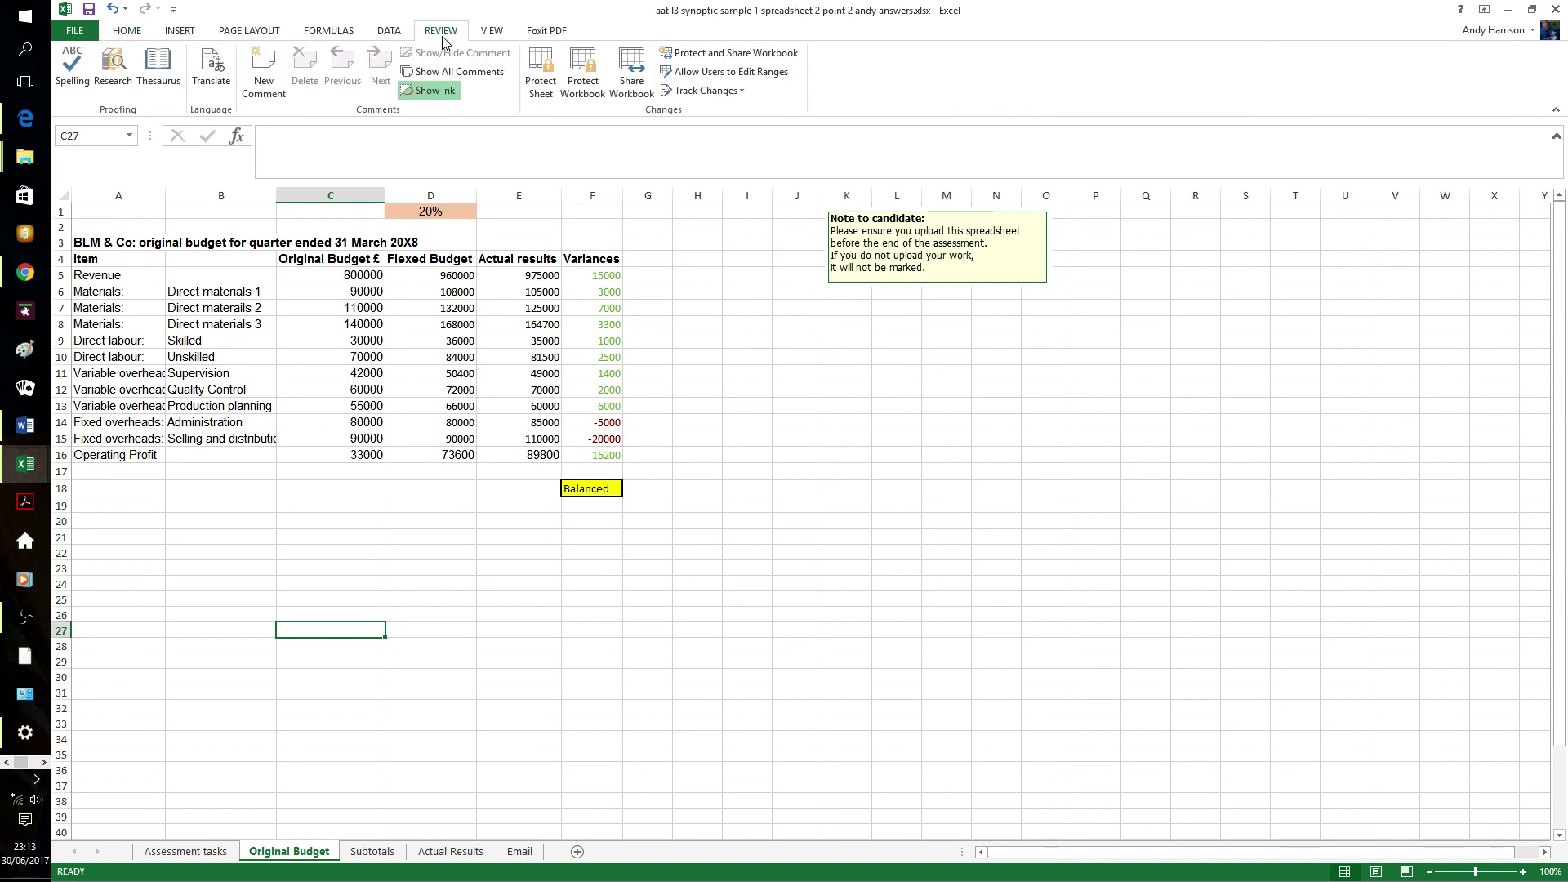
click(90, 78)
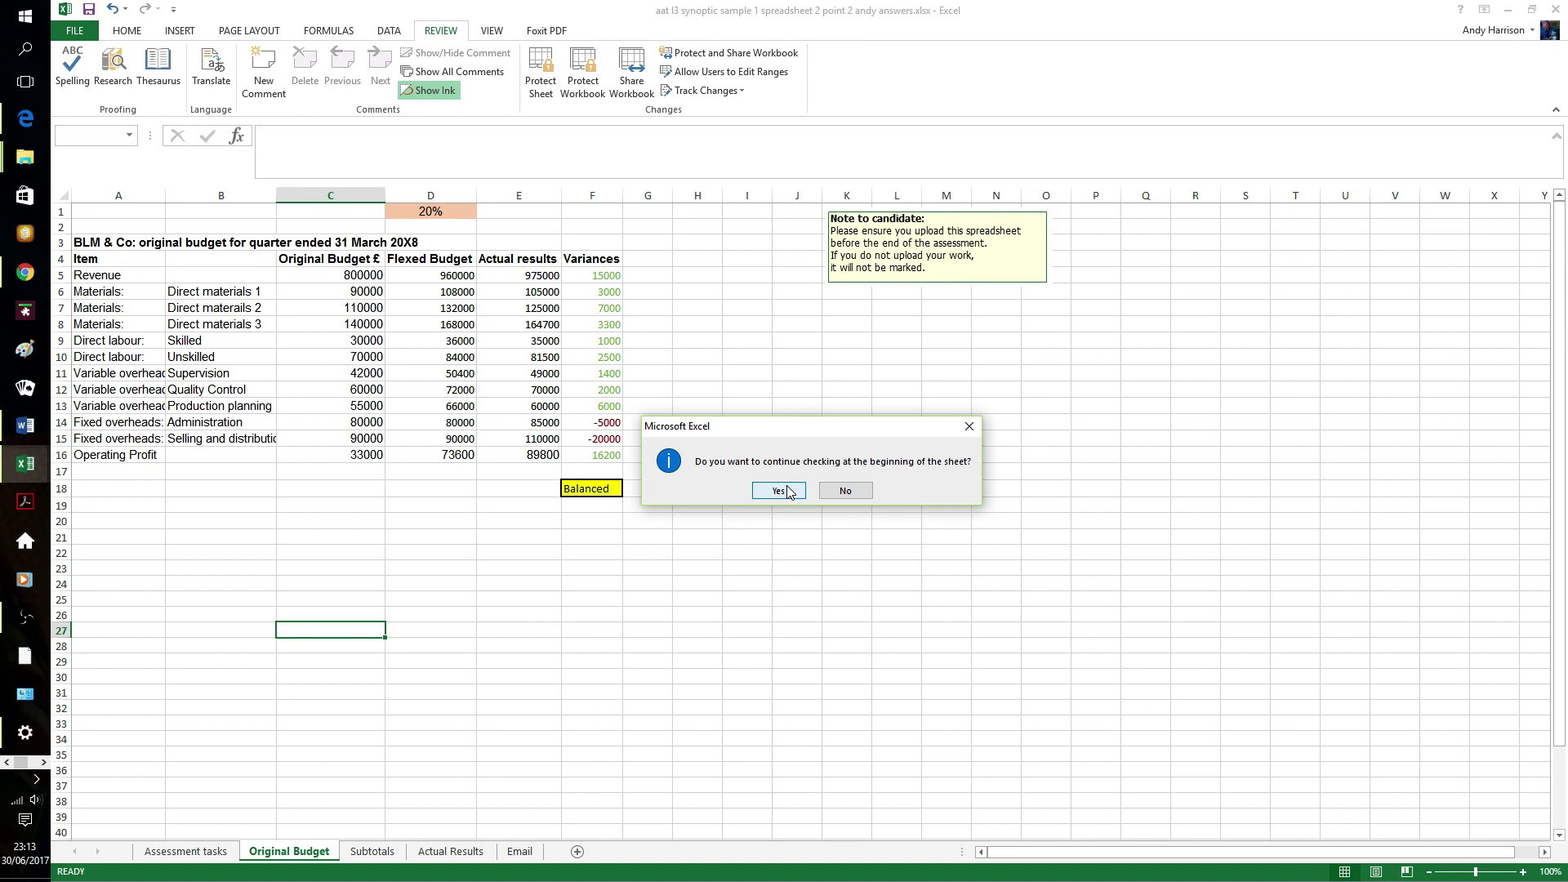
click(778, 491)
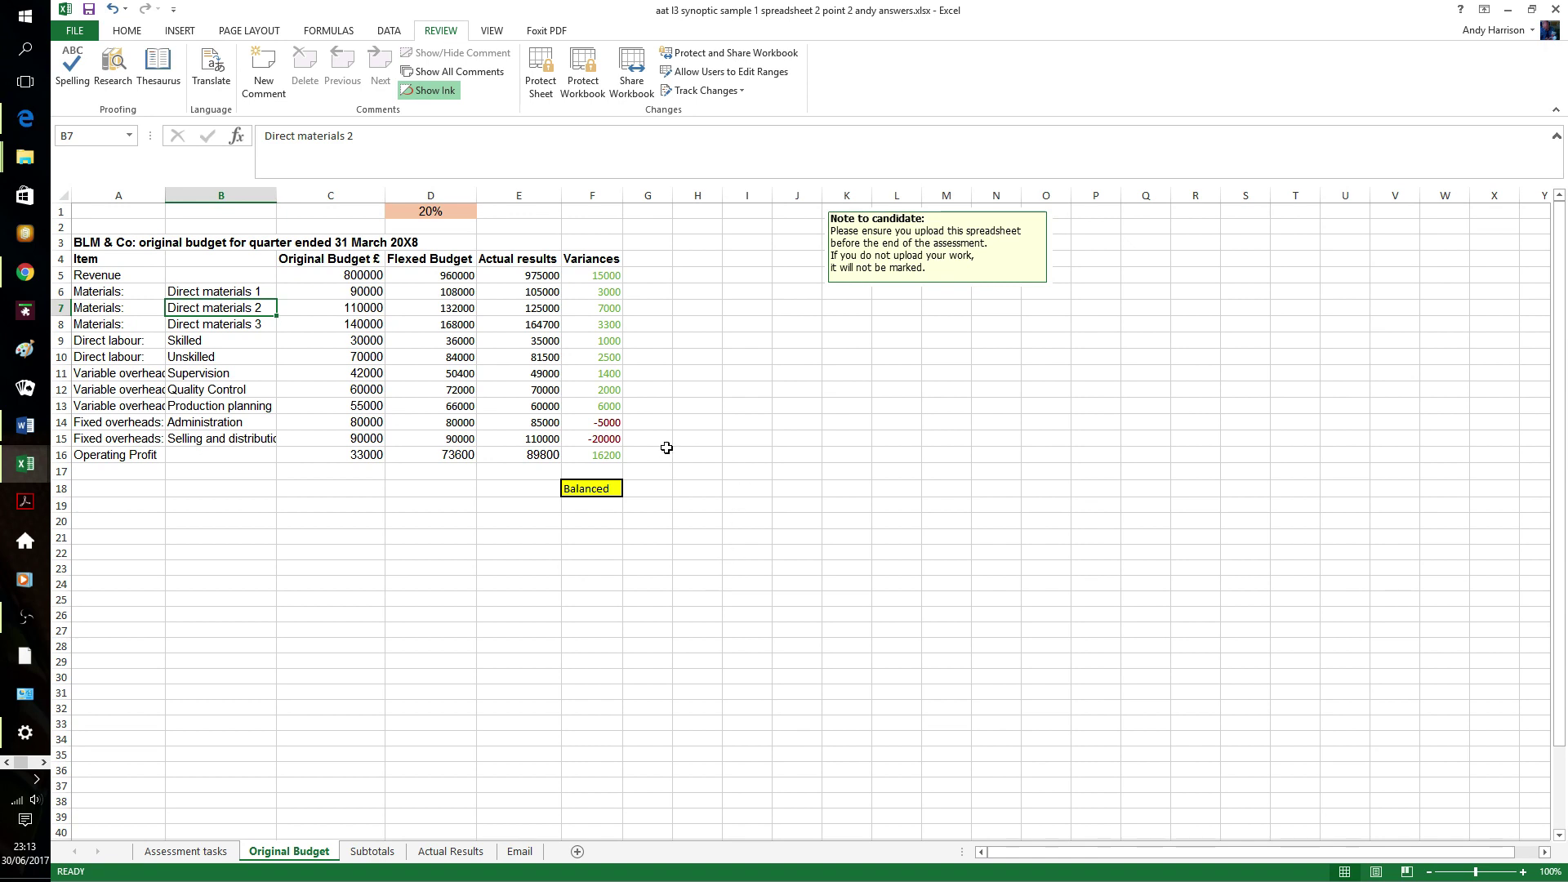
- Enter 'most significant favourable variance' in G5 and 'most significant adverse variance' in G15
click(656, 276)
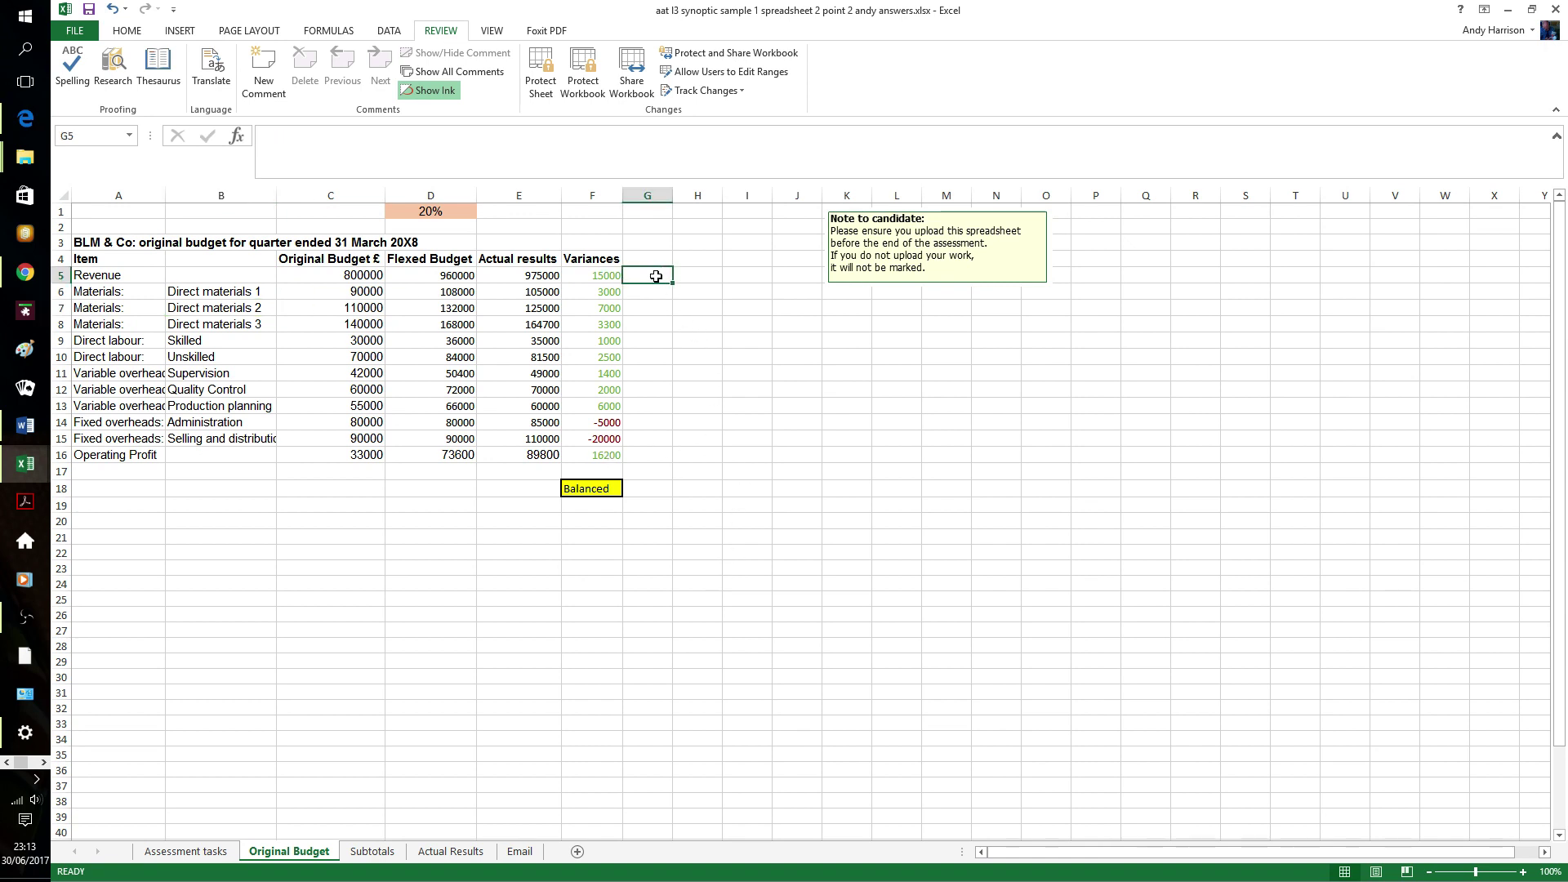
text(most s)
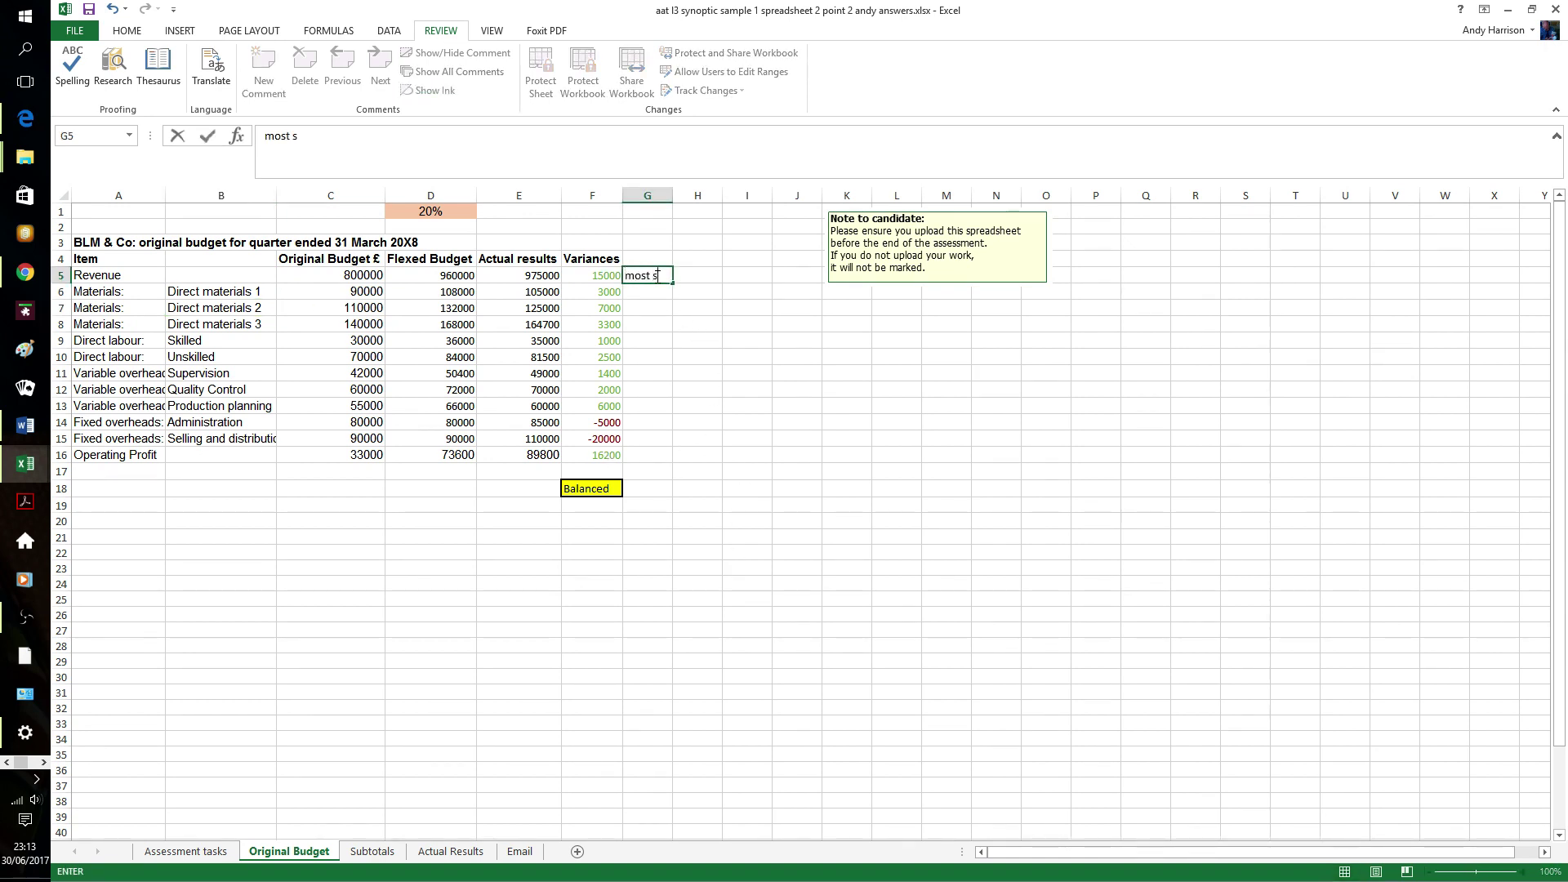
text(ignificant favourable )
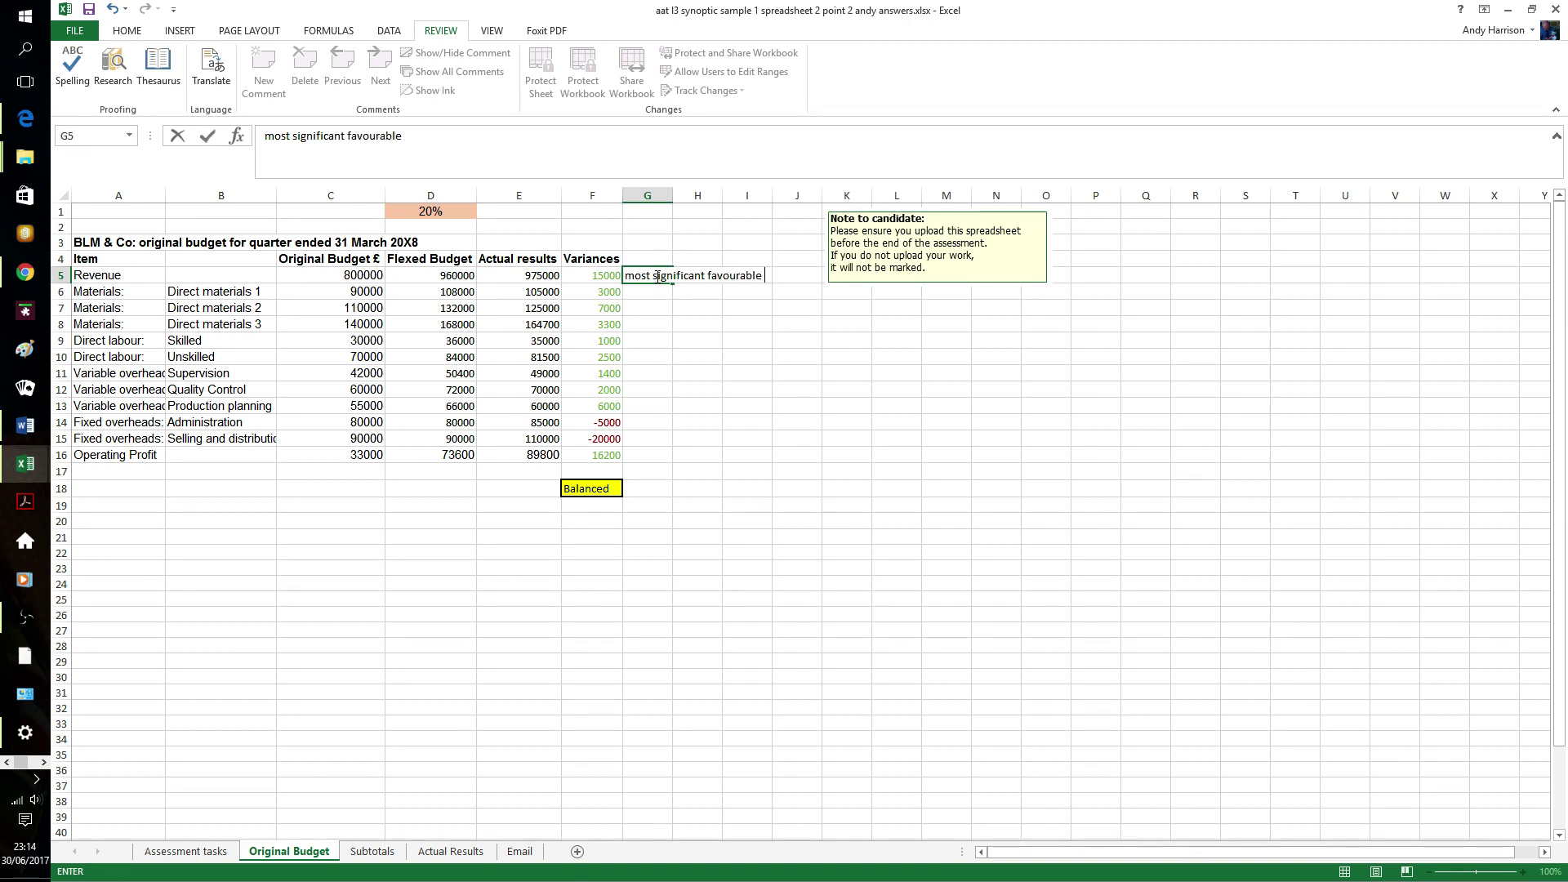
text(variance)
key(Return)
key(Down)
key(Down)
key(Down)
key(Down)
key(Down)
key(Down)
key(Down)
key(Down)
key(Down)
key(Down)
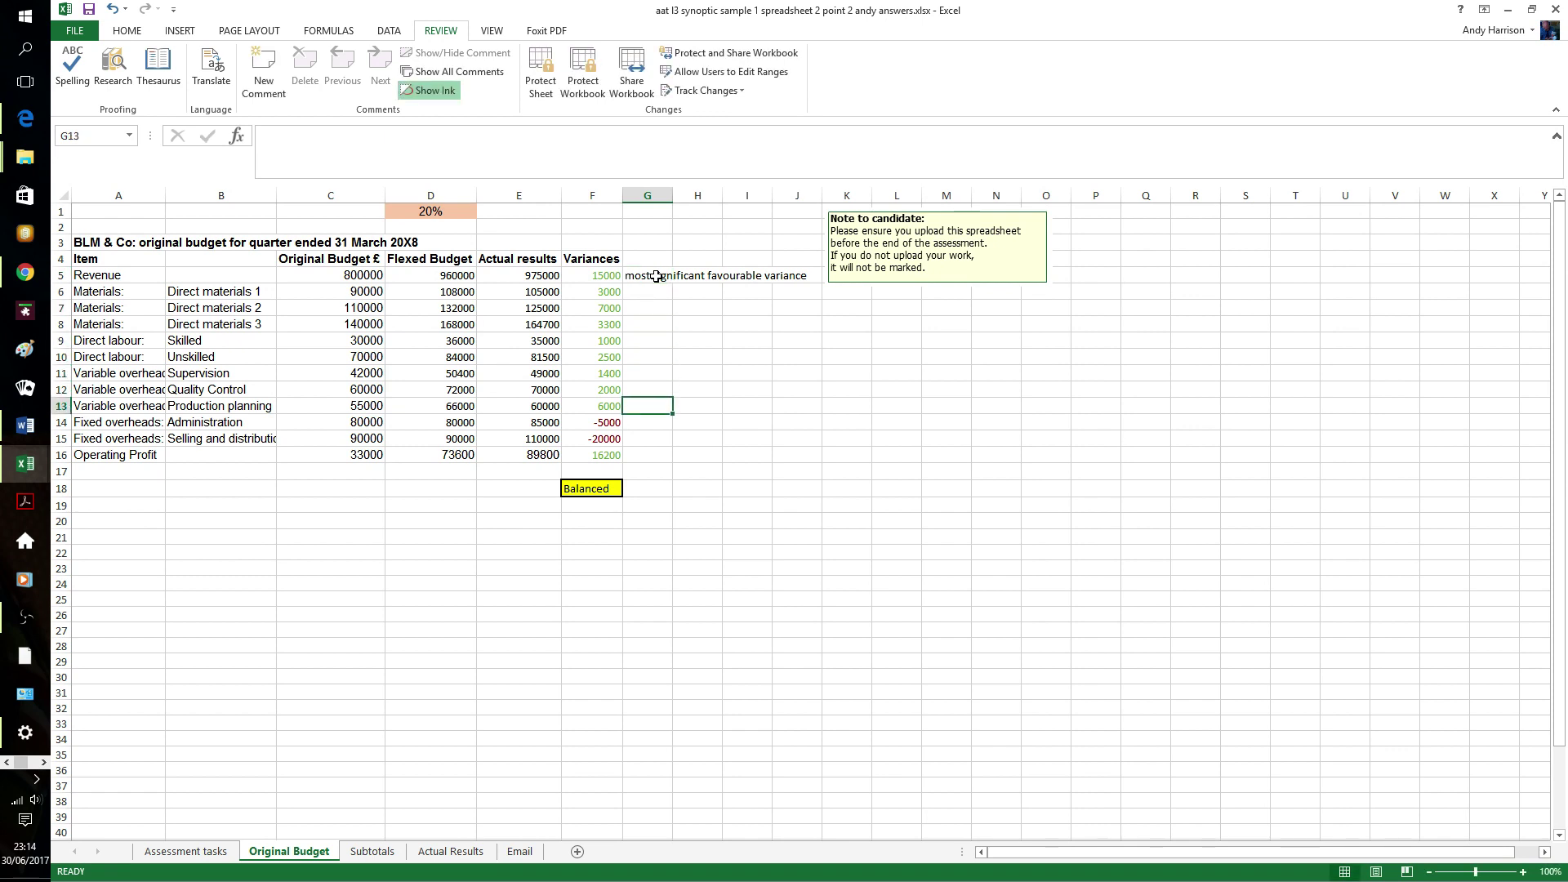
key(Up)
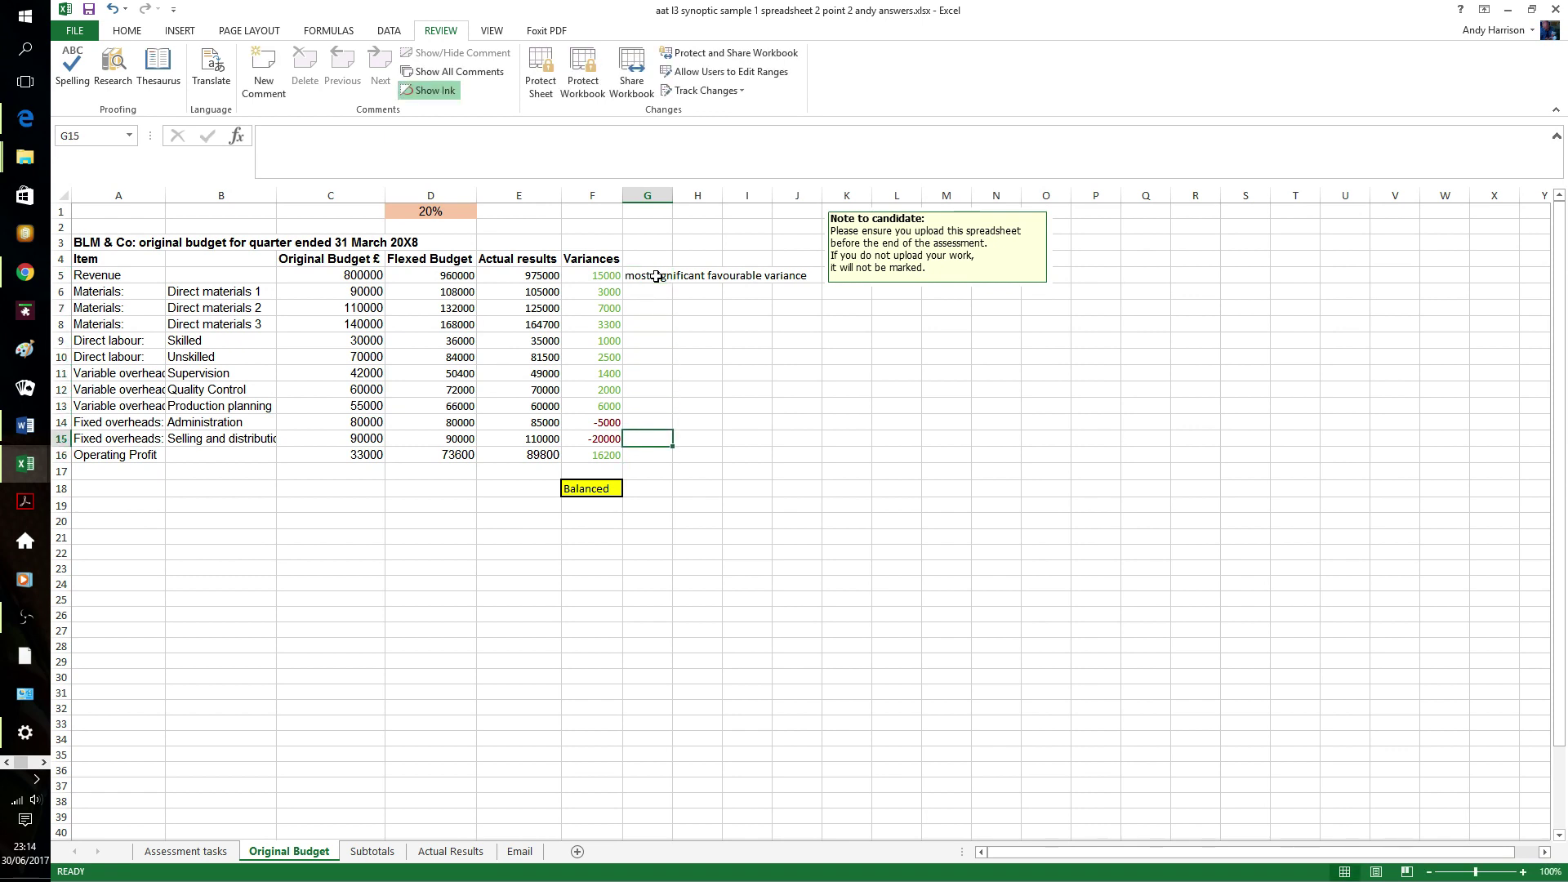
text(most sig)
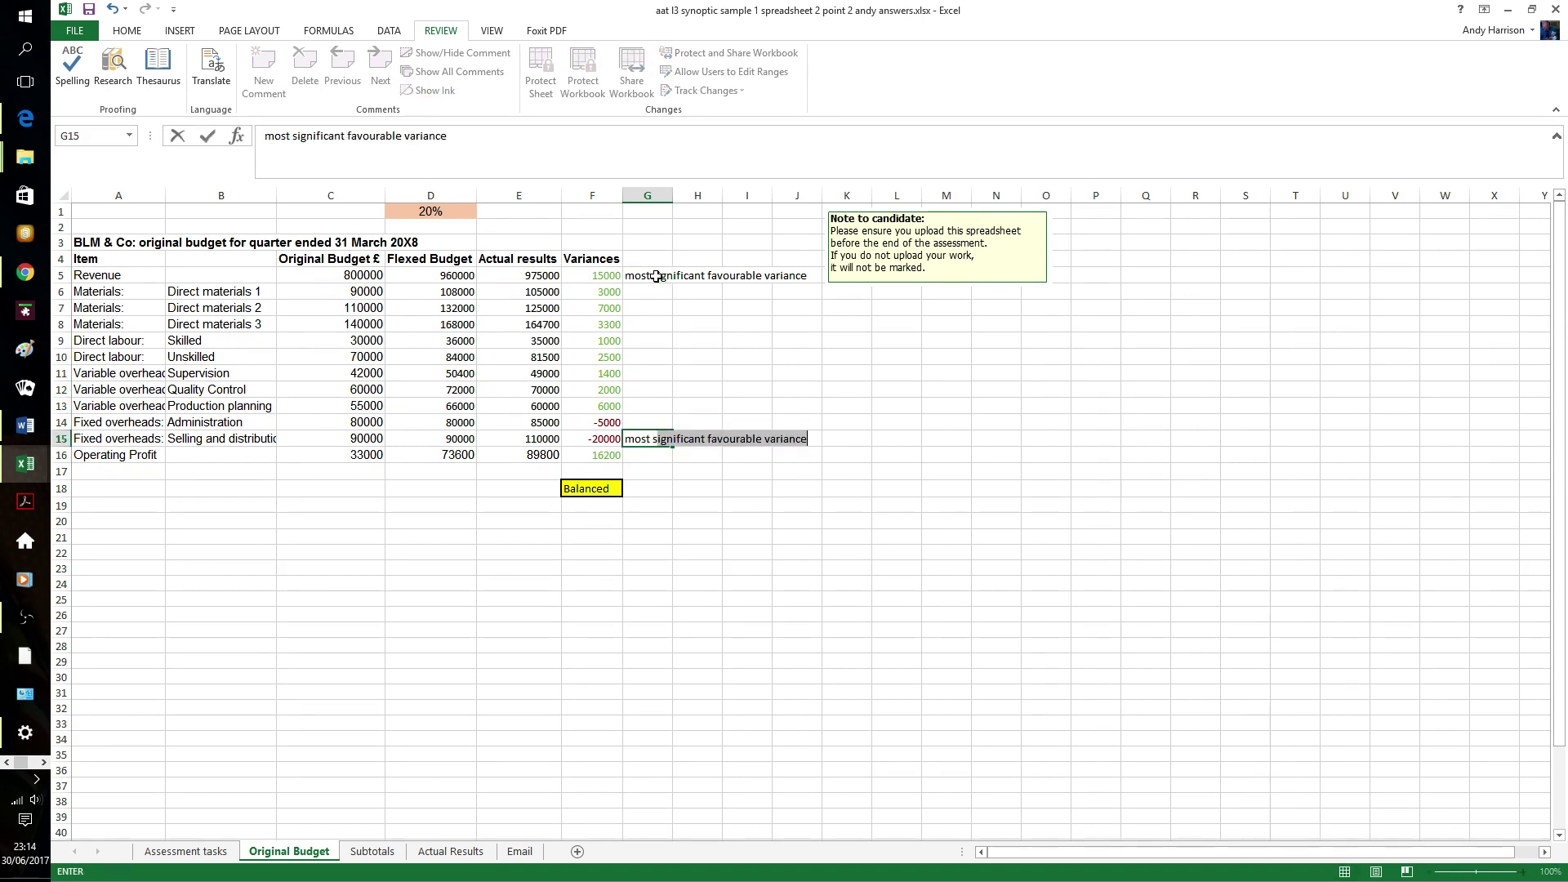
text(nificant adver)
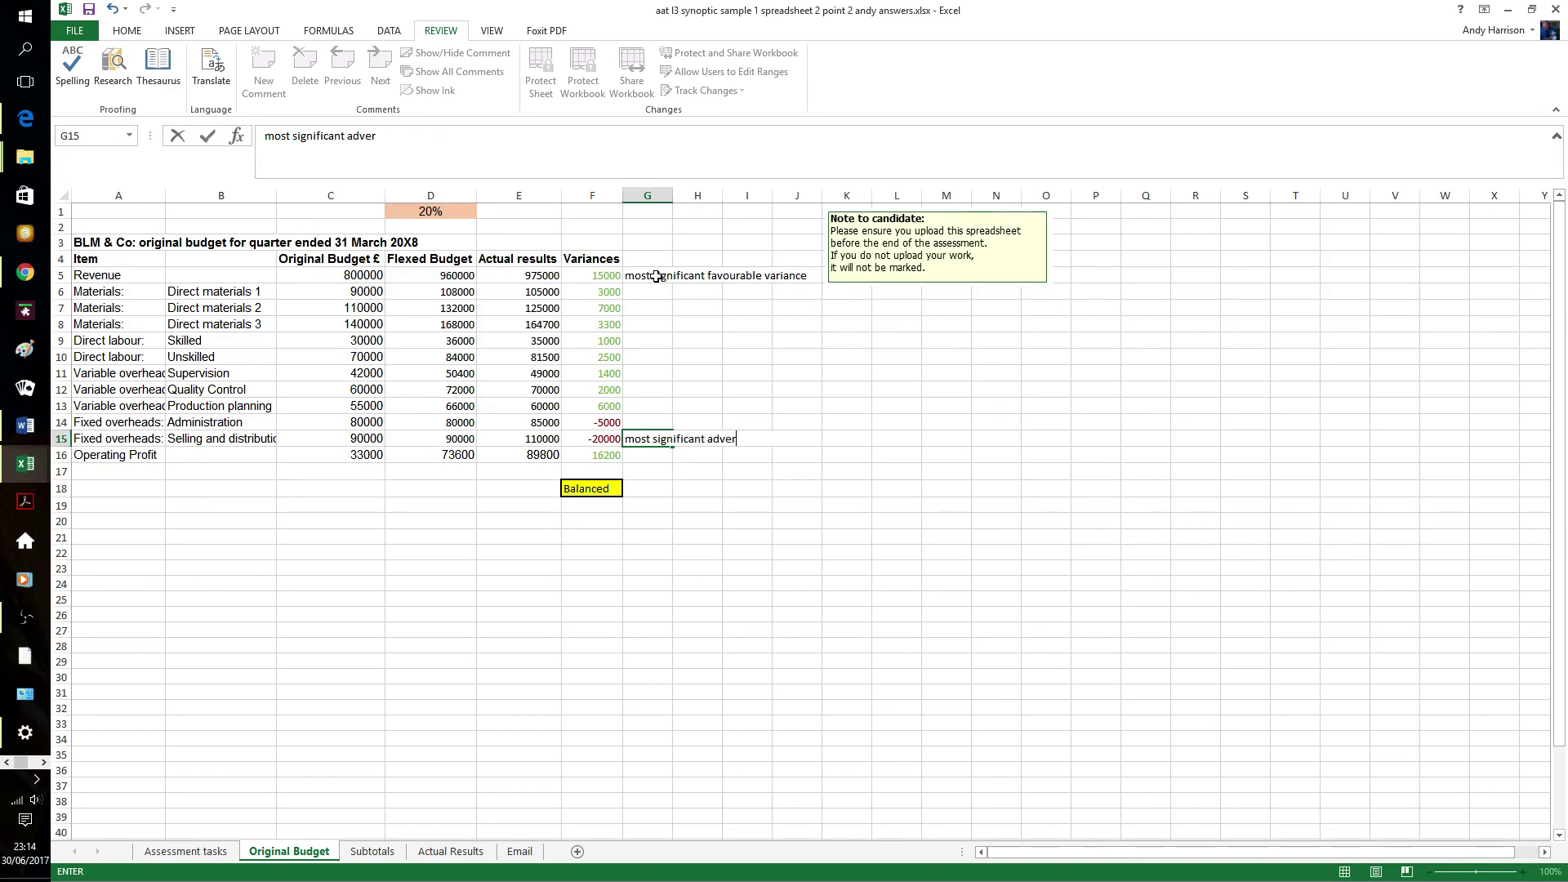
text(se variance)
click(864, 473)
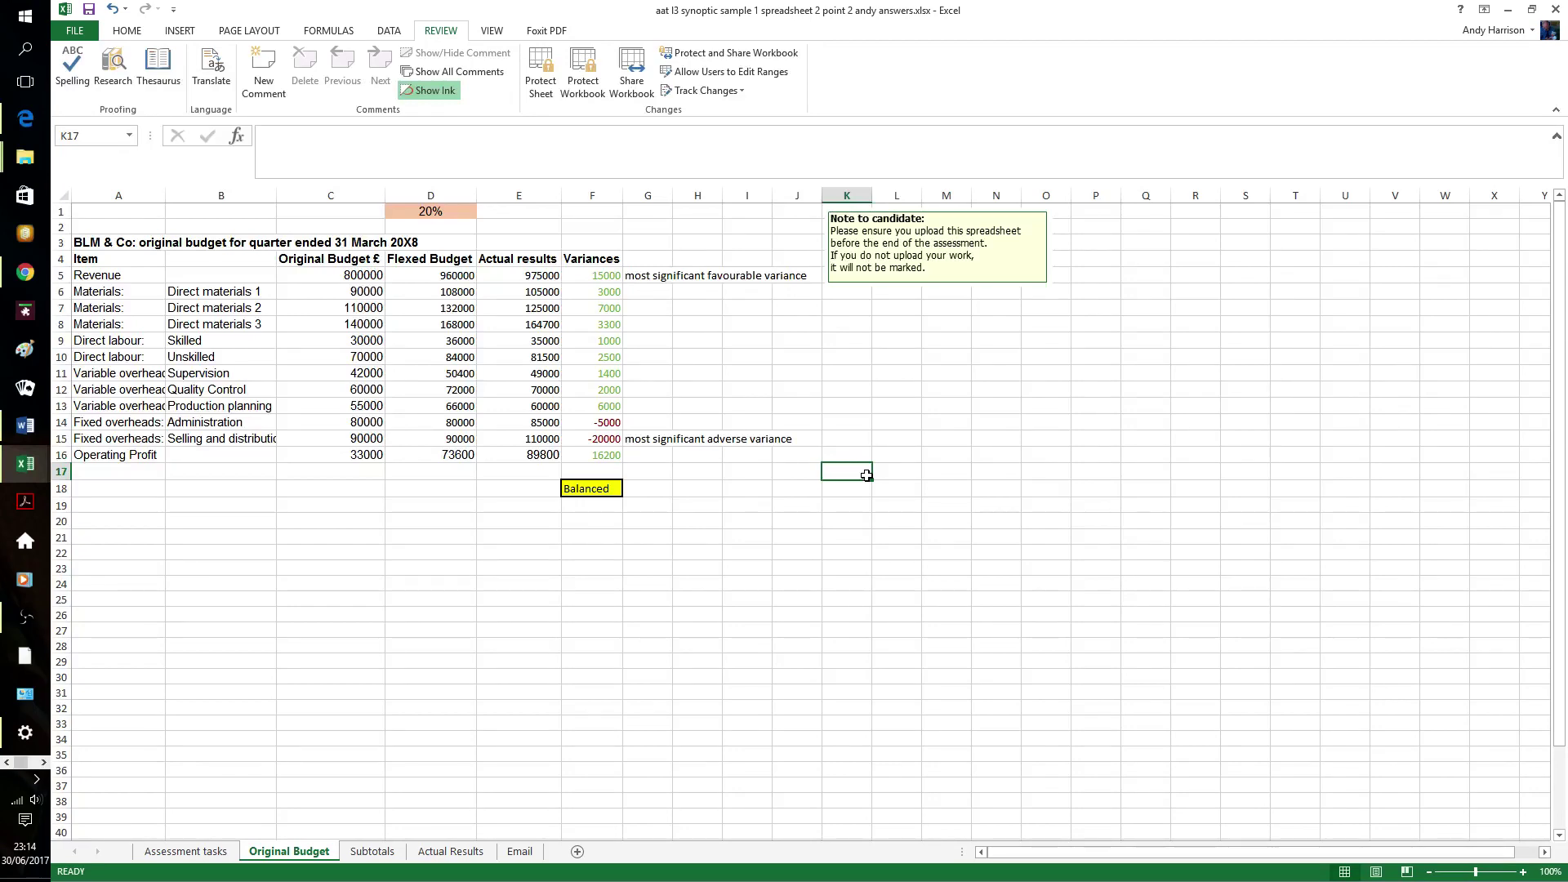
- On the Email sheet, fix the 'sale s' typo in the favourable variance paragraph
click(523, 852)
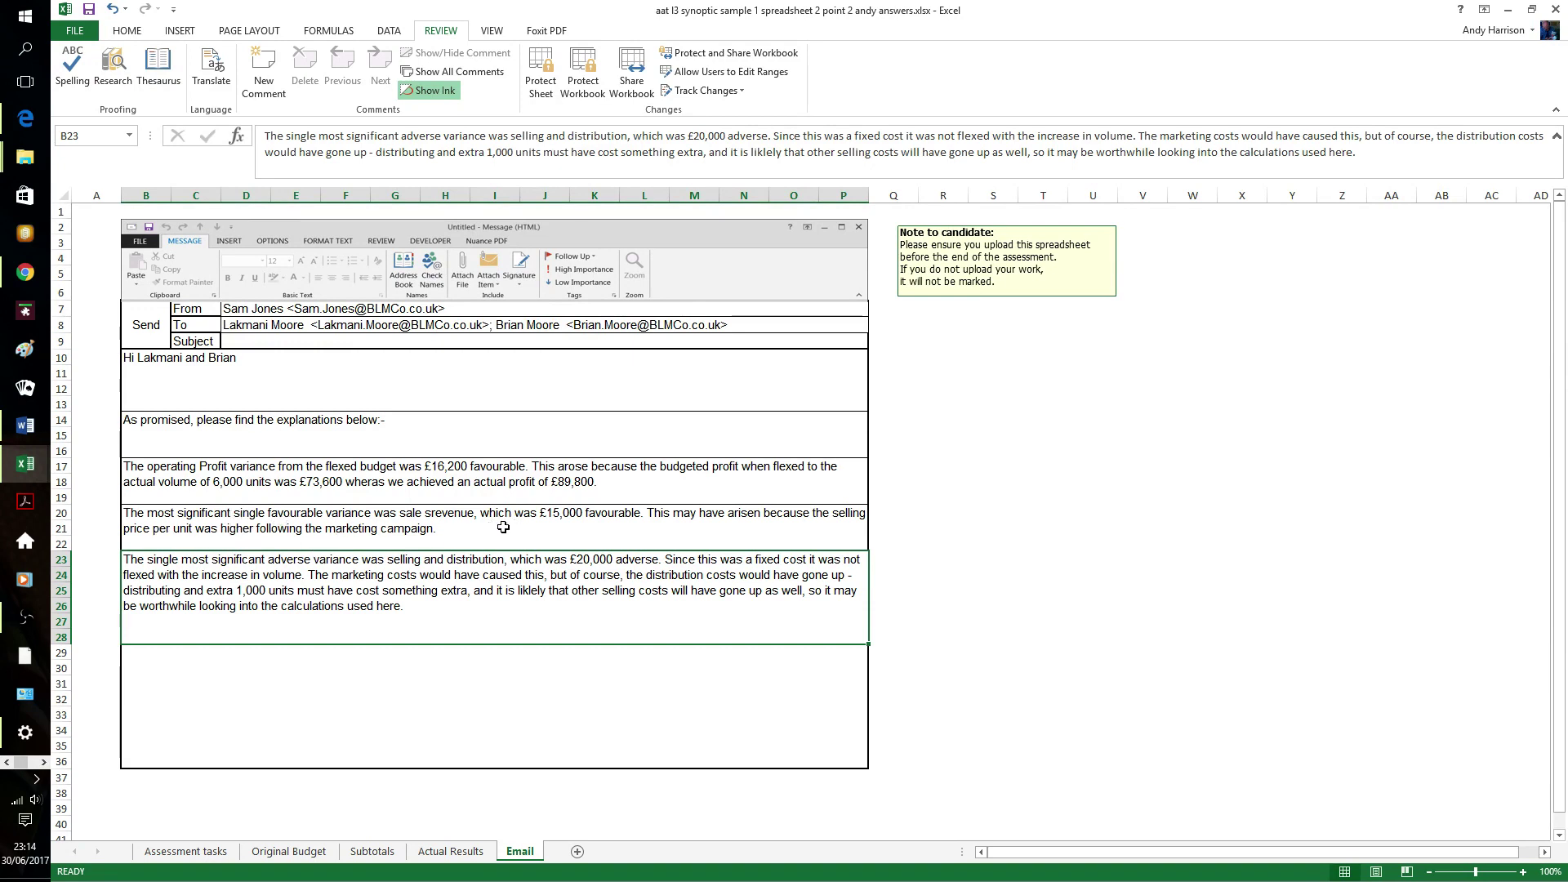
click(442, 527)
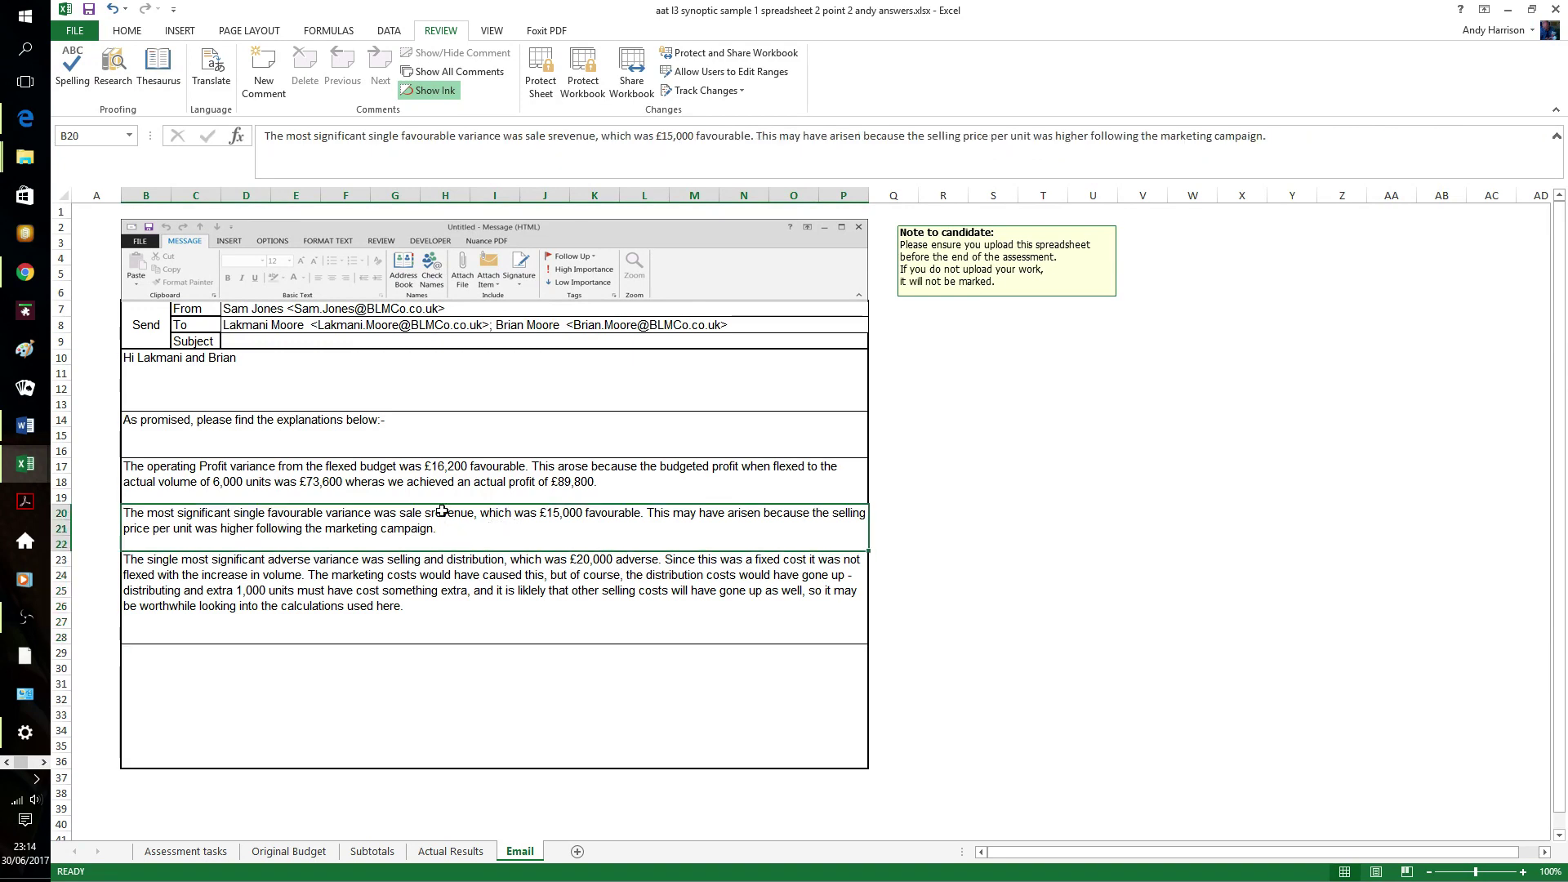
click(556, 136)
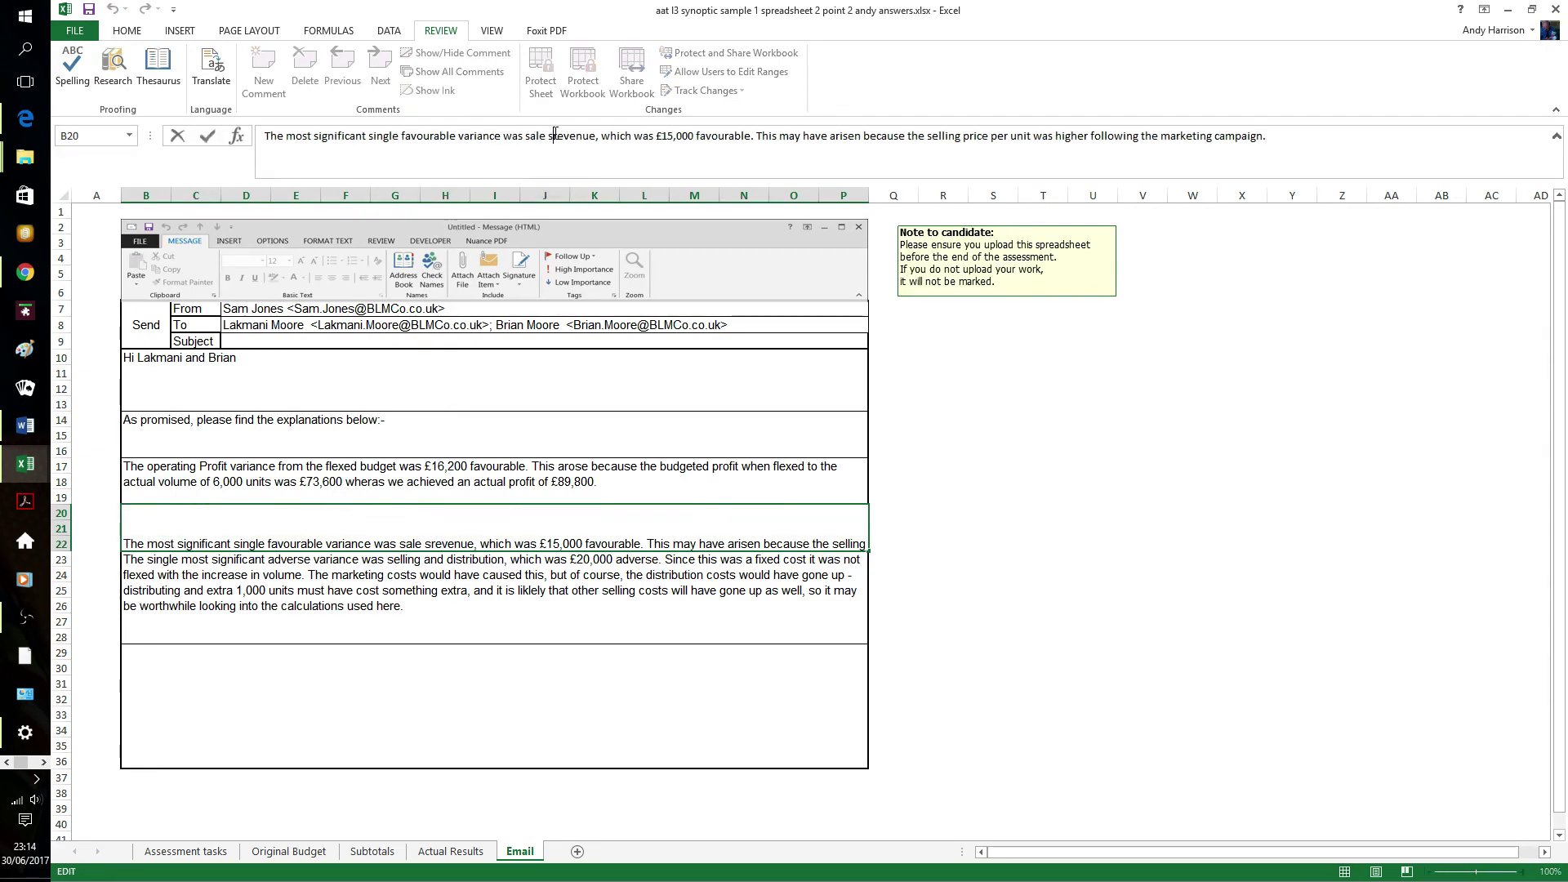
key(BackSpace)
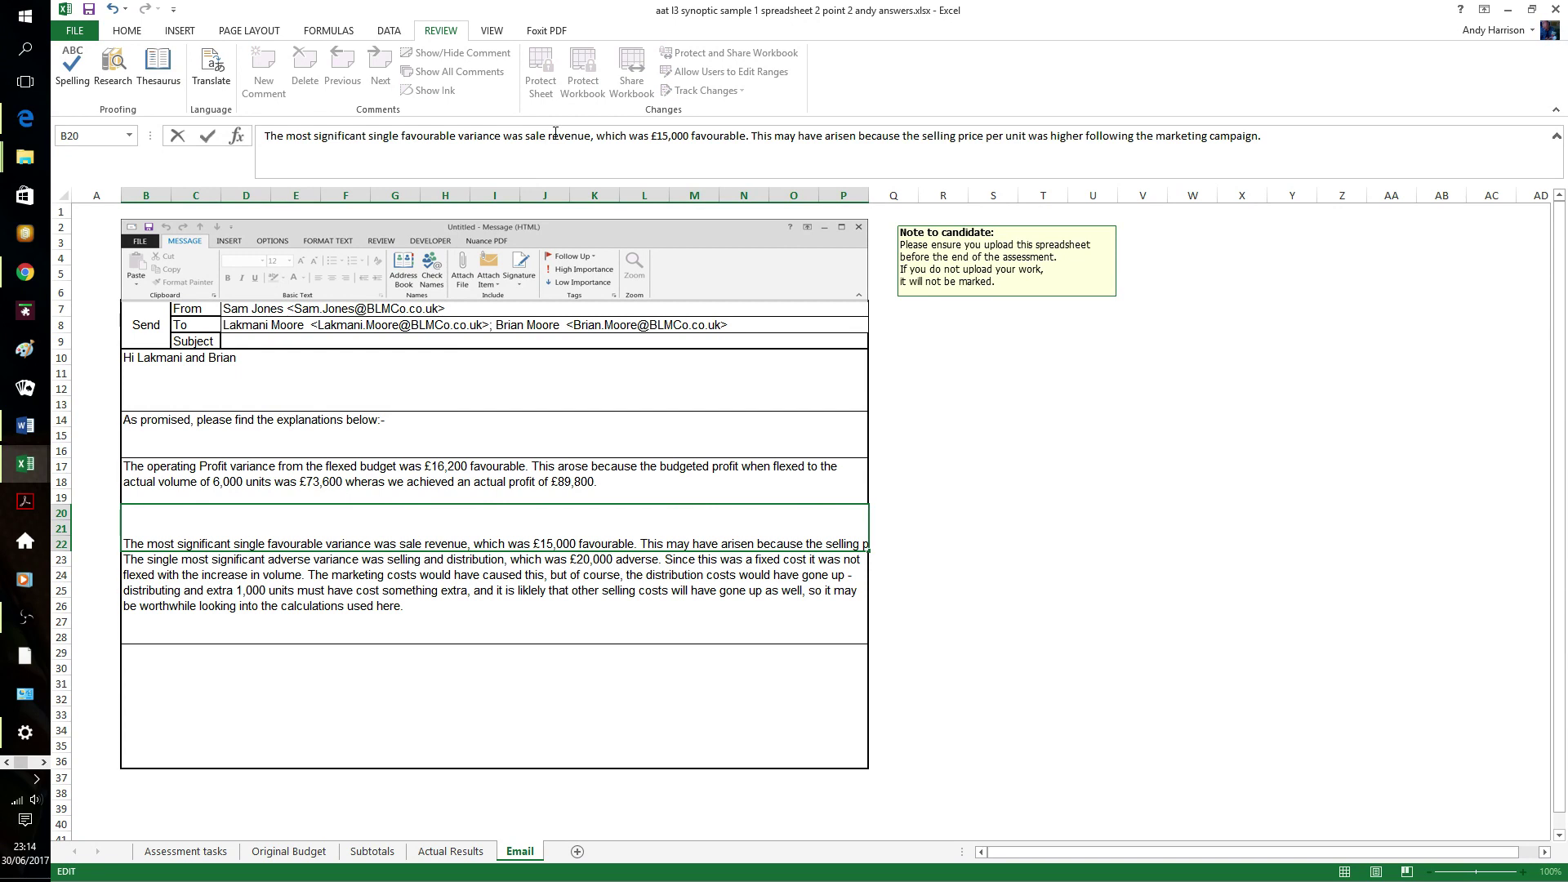
text(s)
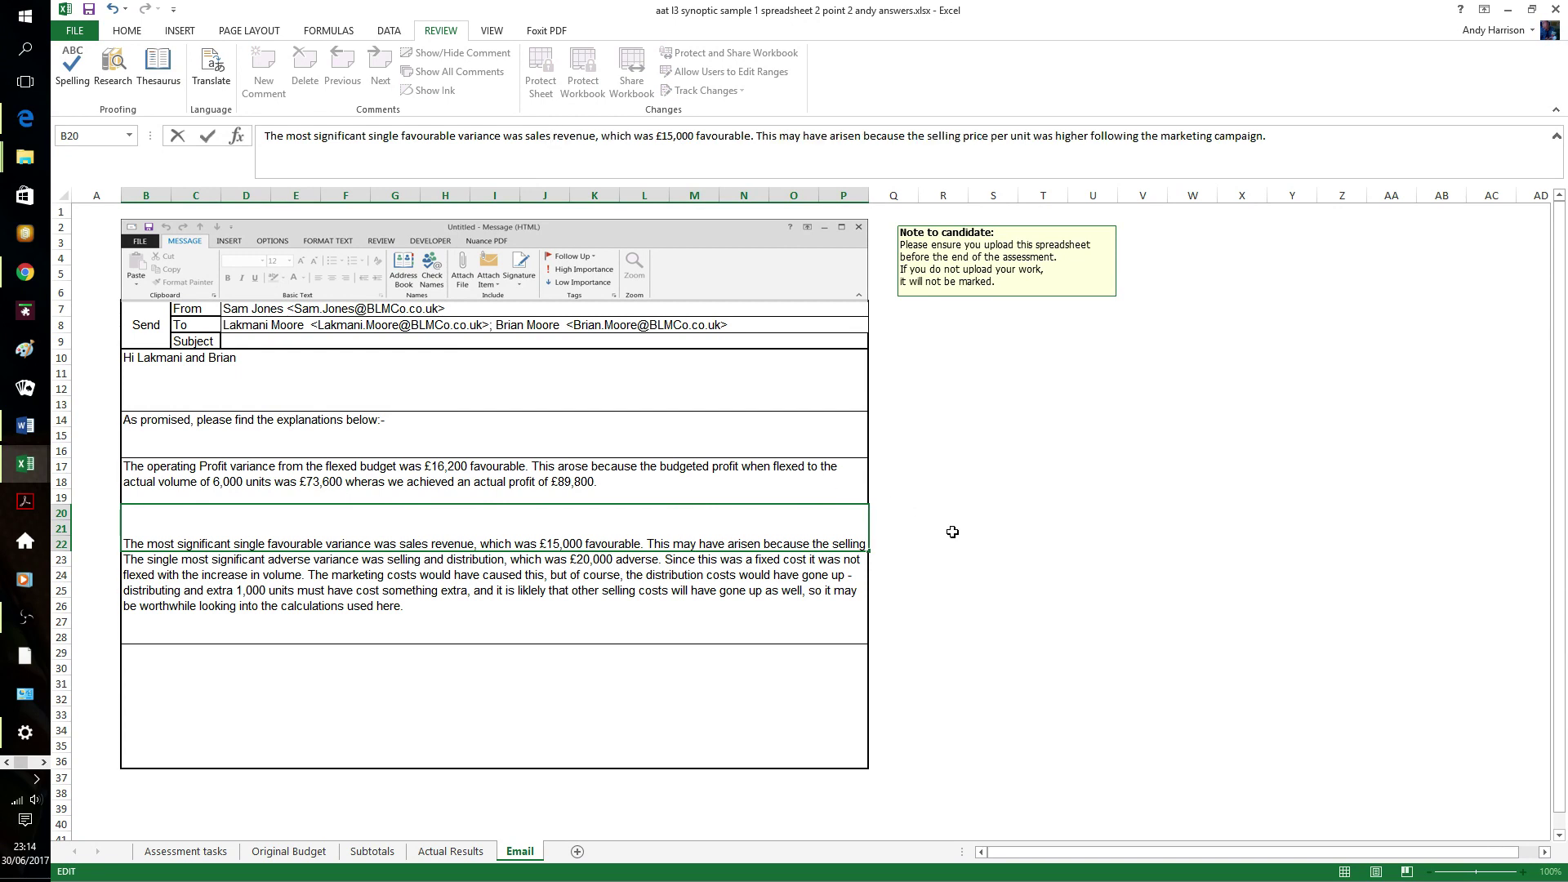
click(961, 535)
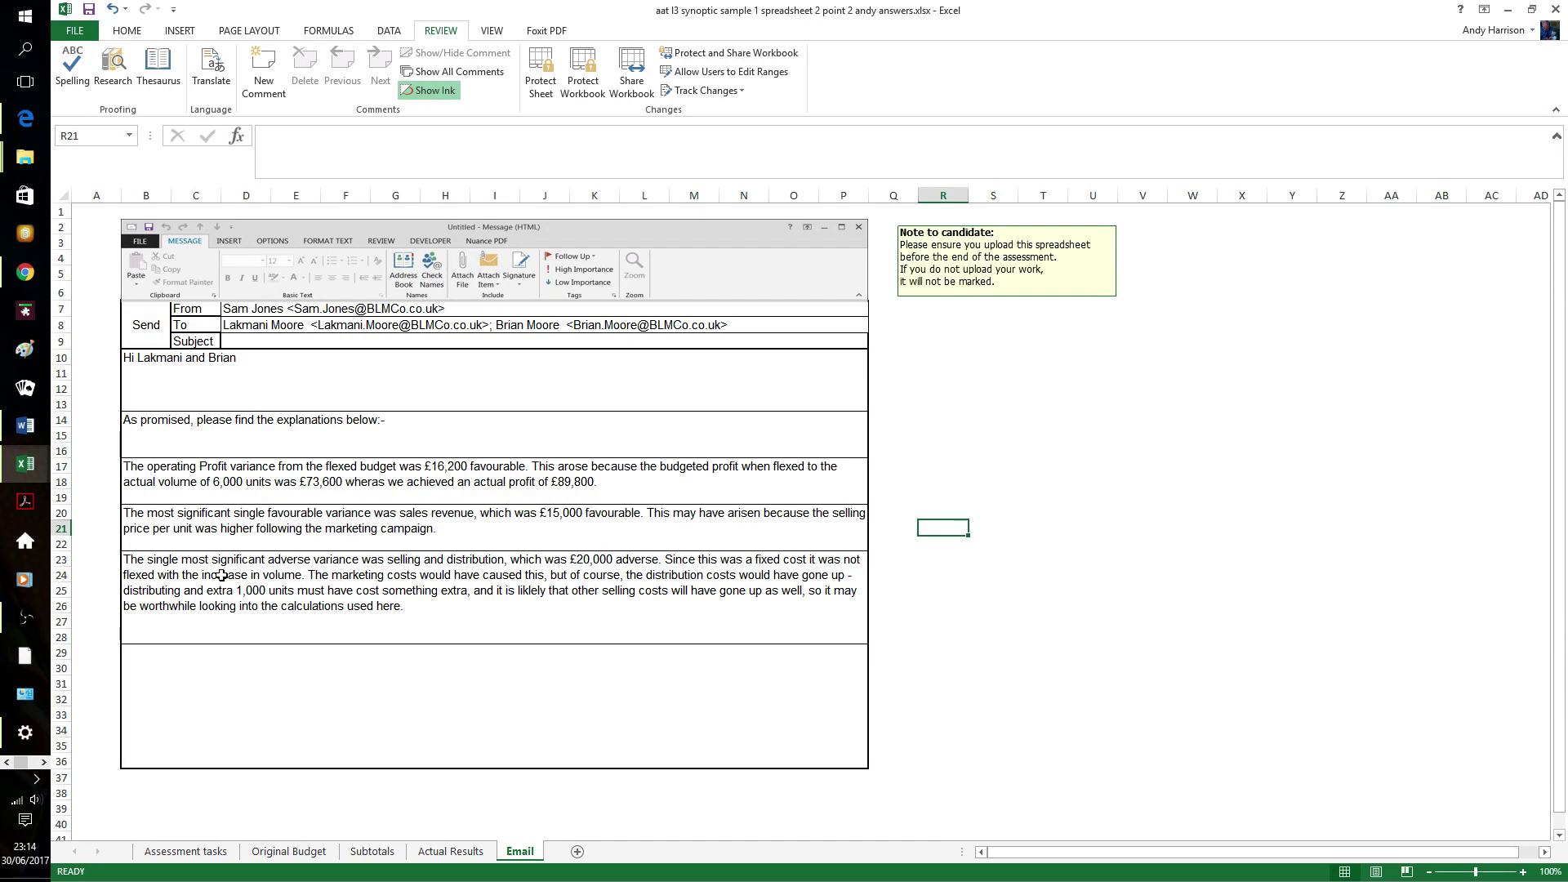
- Change 'would' to 'could' in the selling and distribution paragraph
click(545, 593)
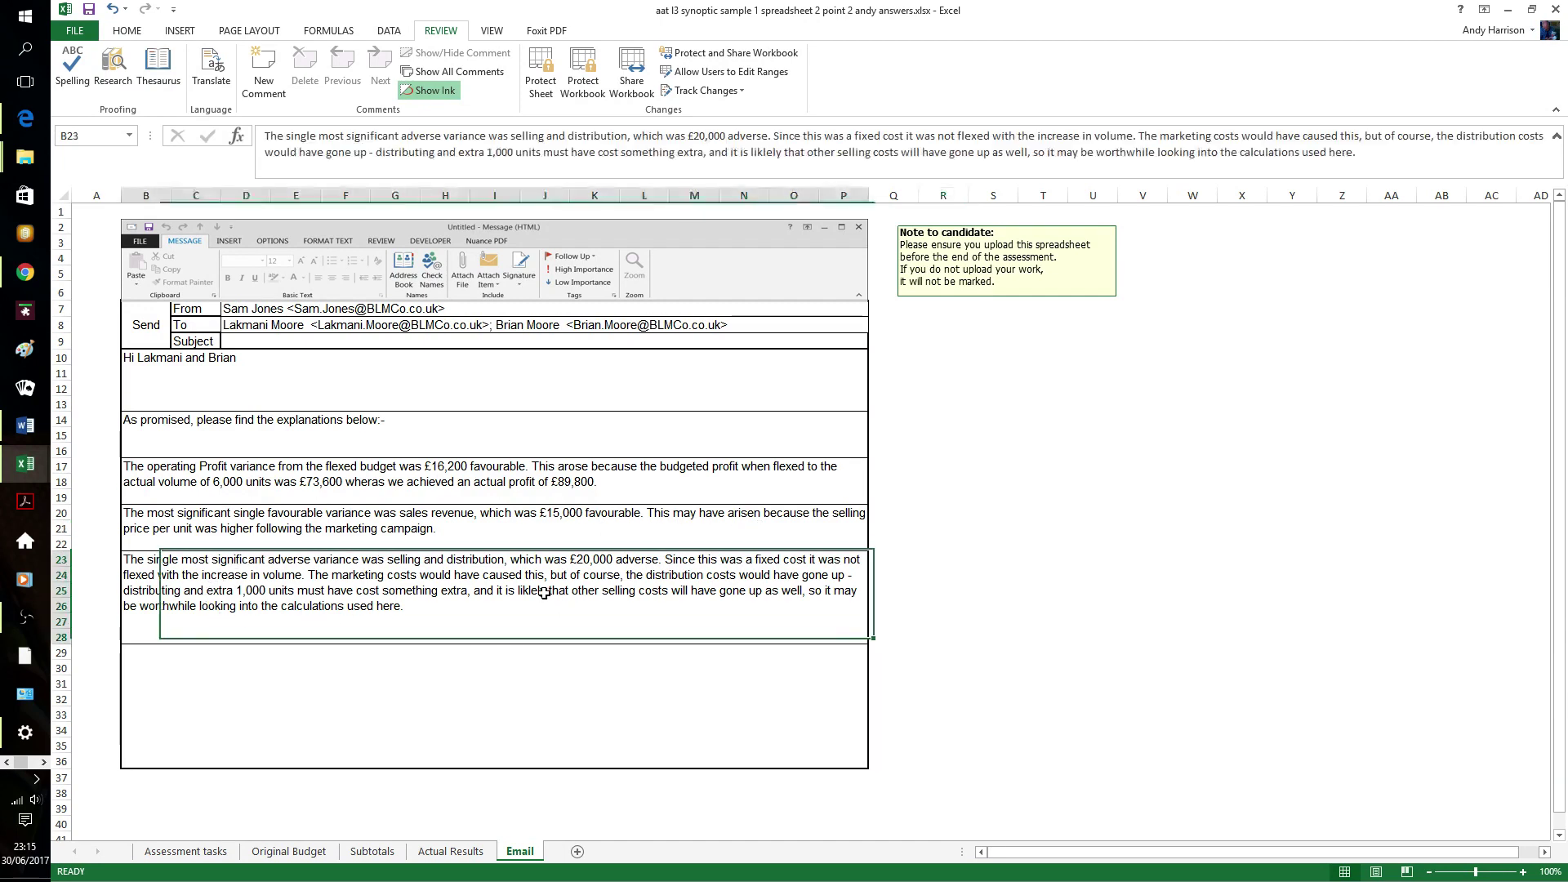
click(764, 154)
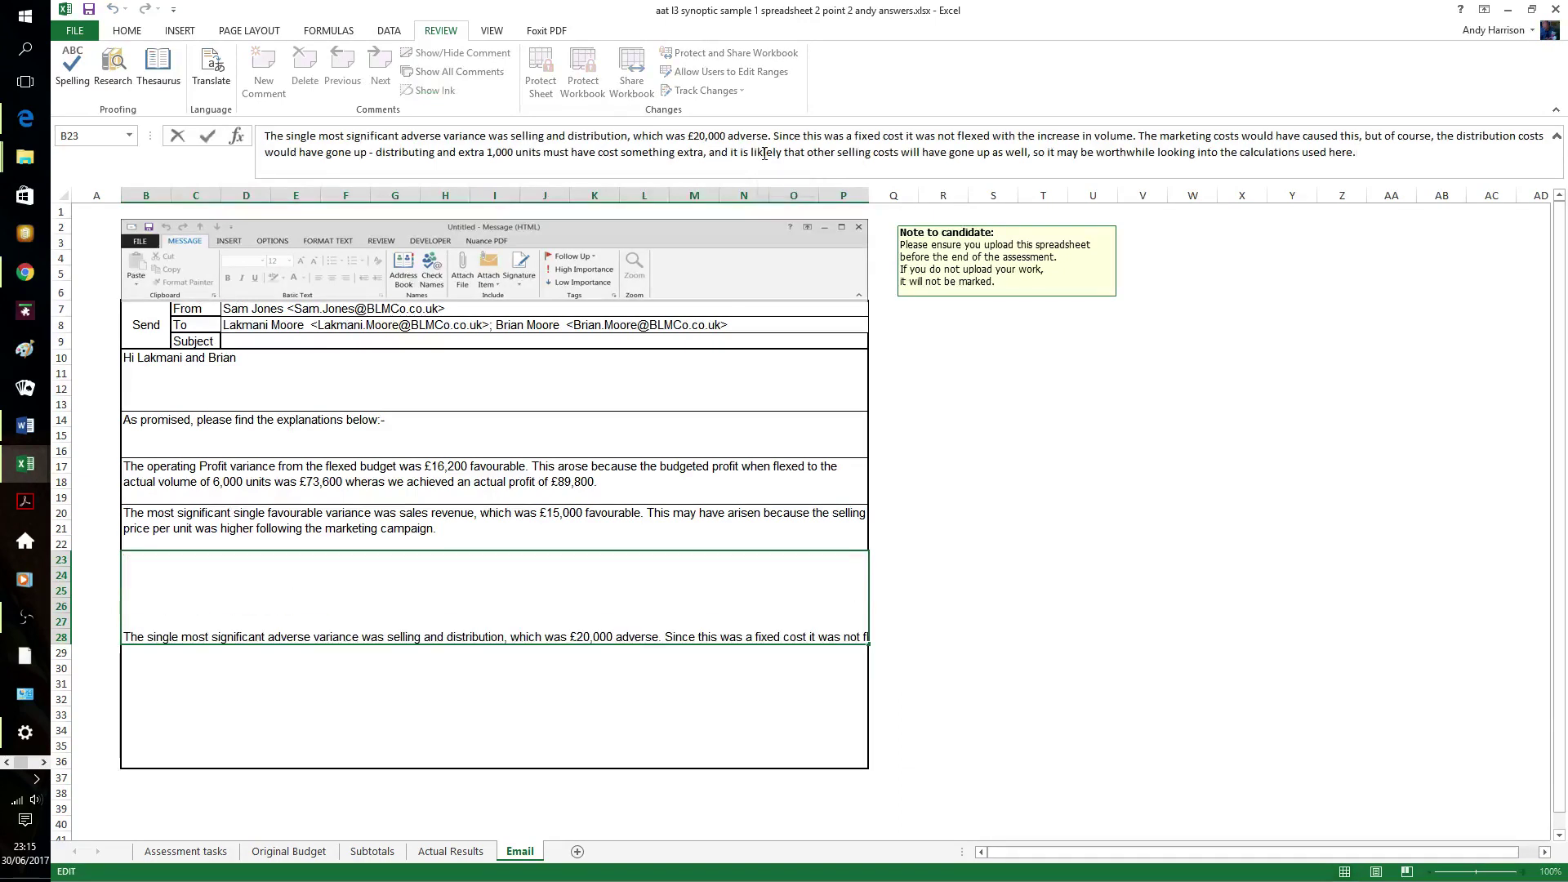
click(970, 548)
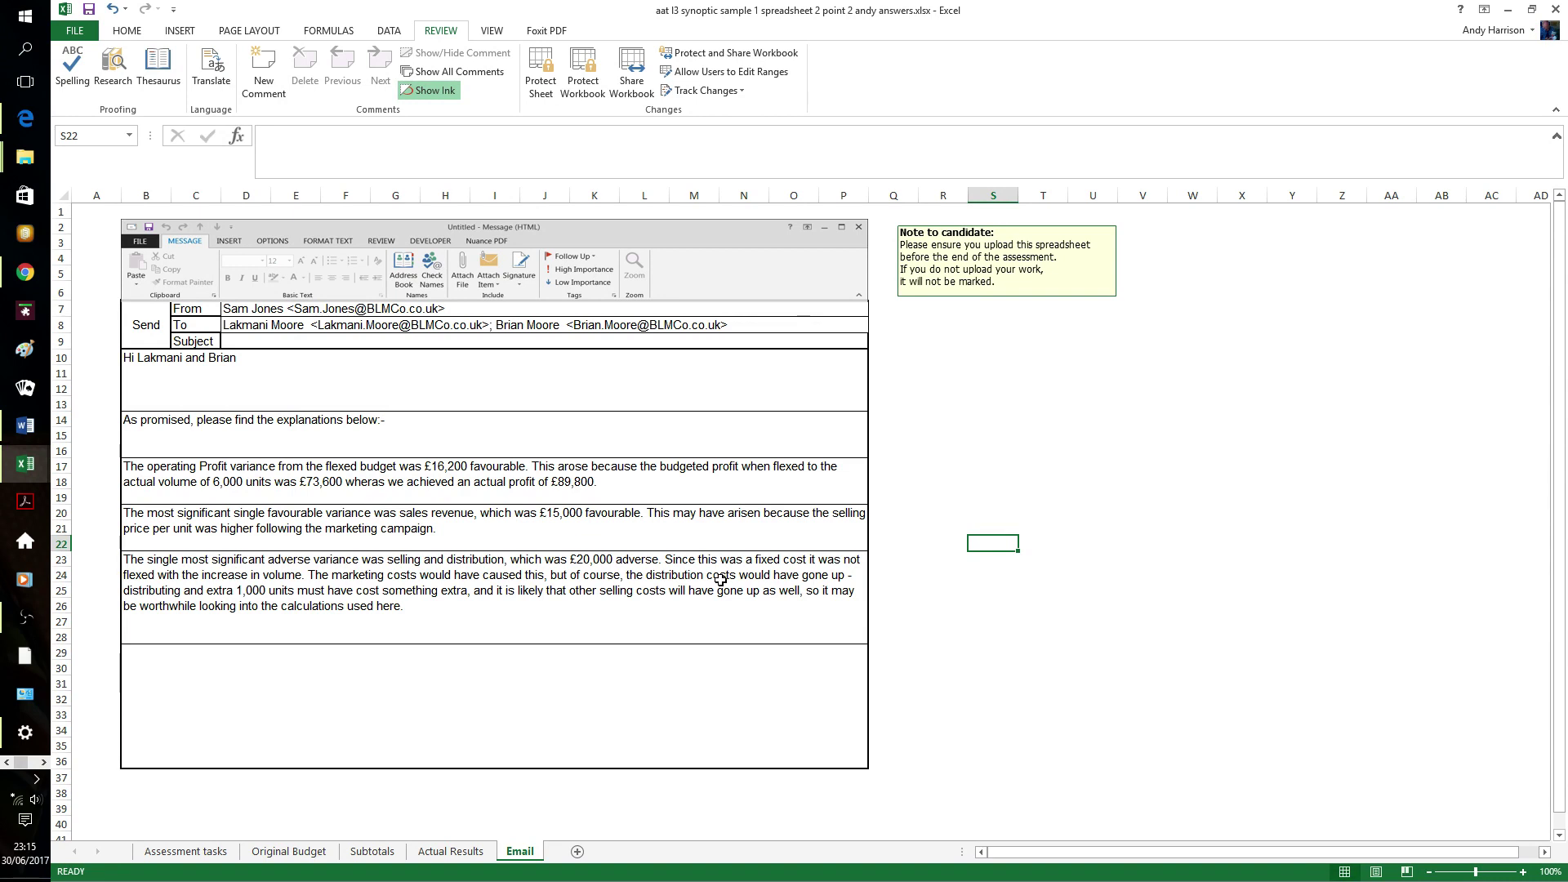
click(427, 571)
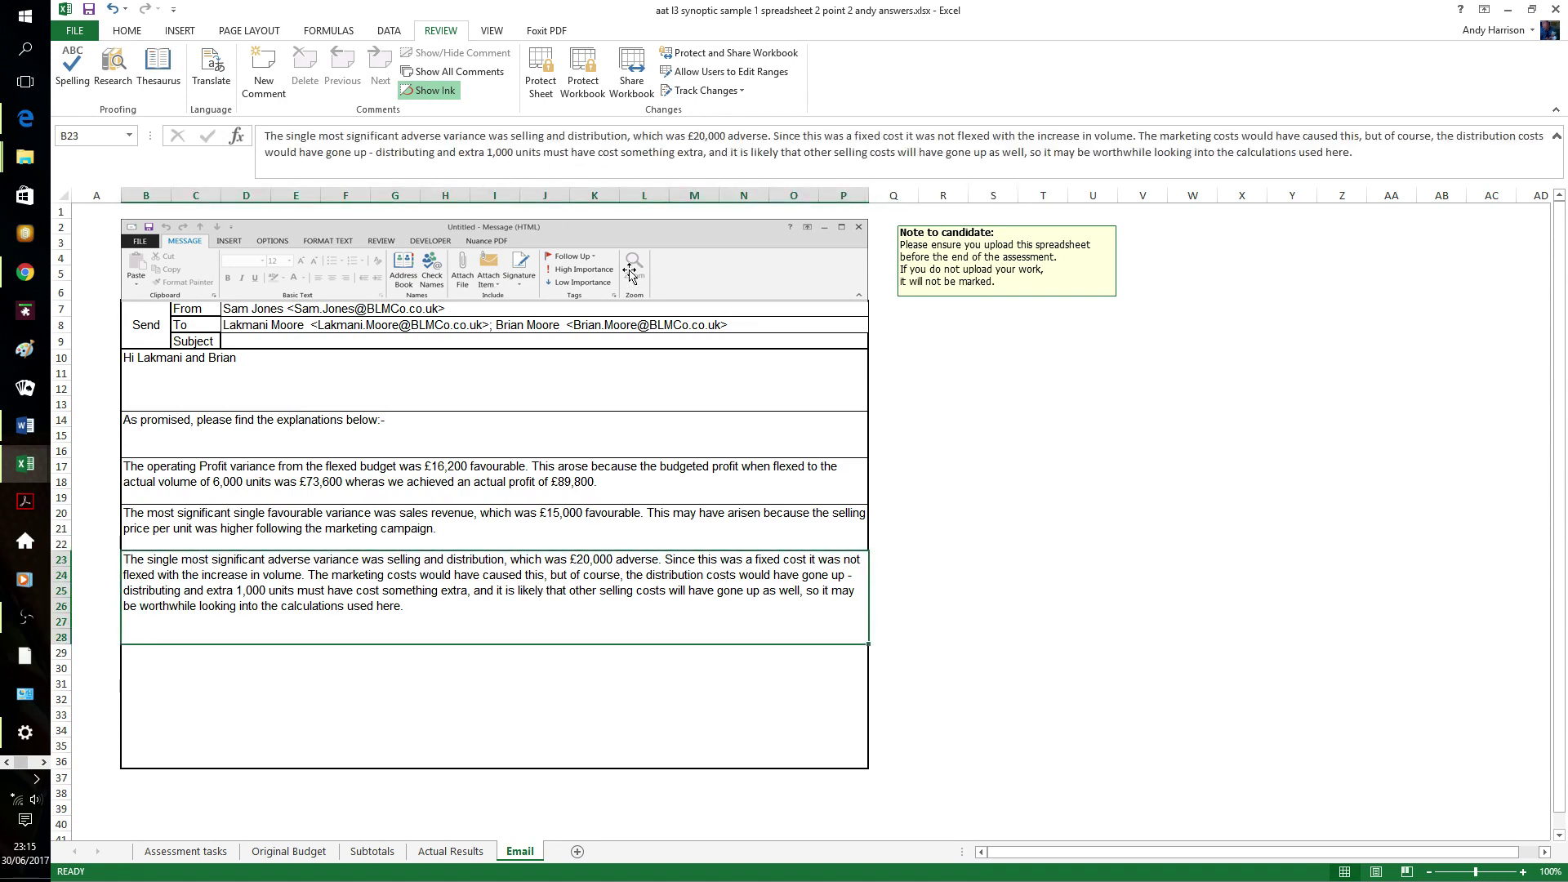
click(1250, 138)
key(BackSpace)
text(c)
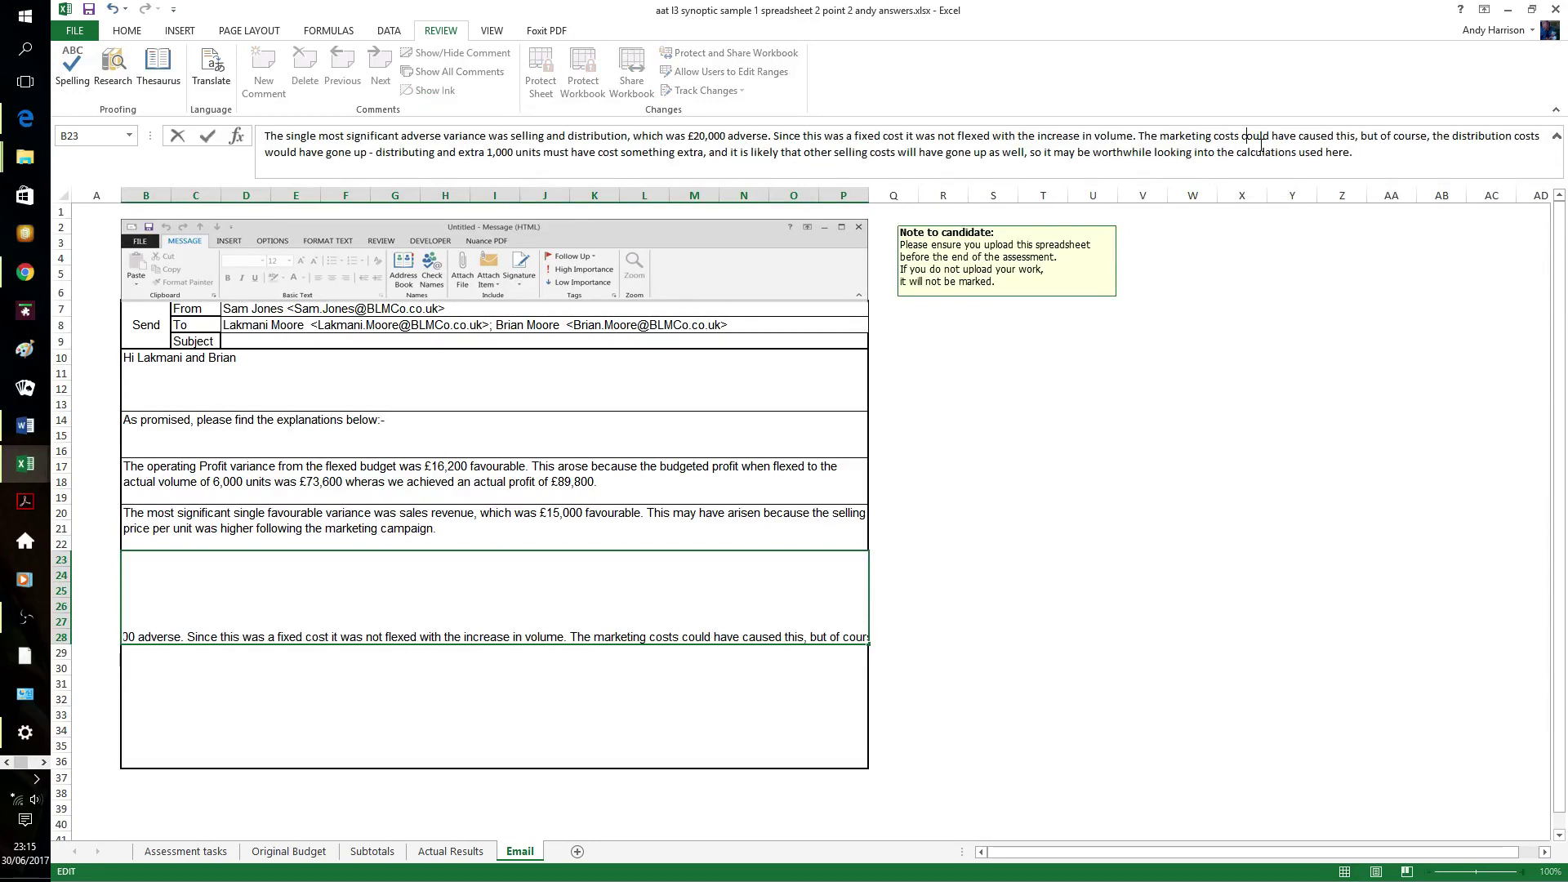
key(Return)
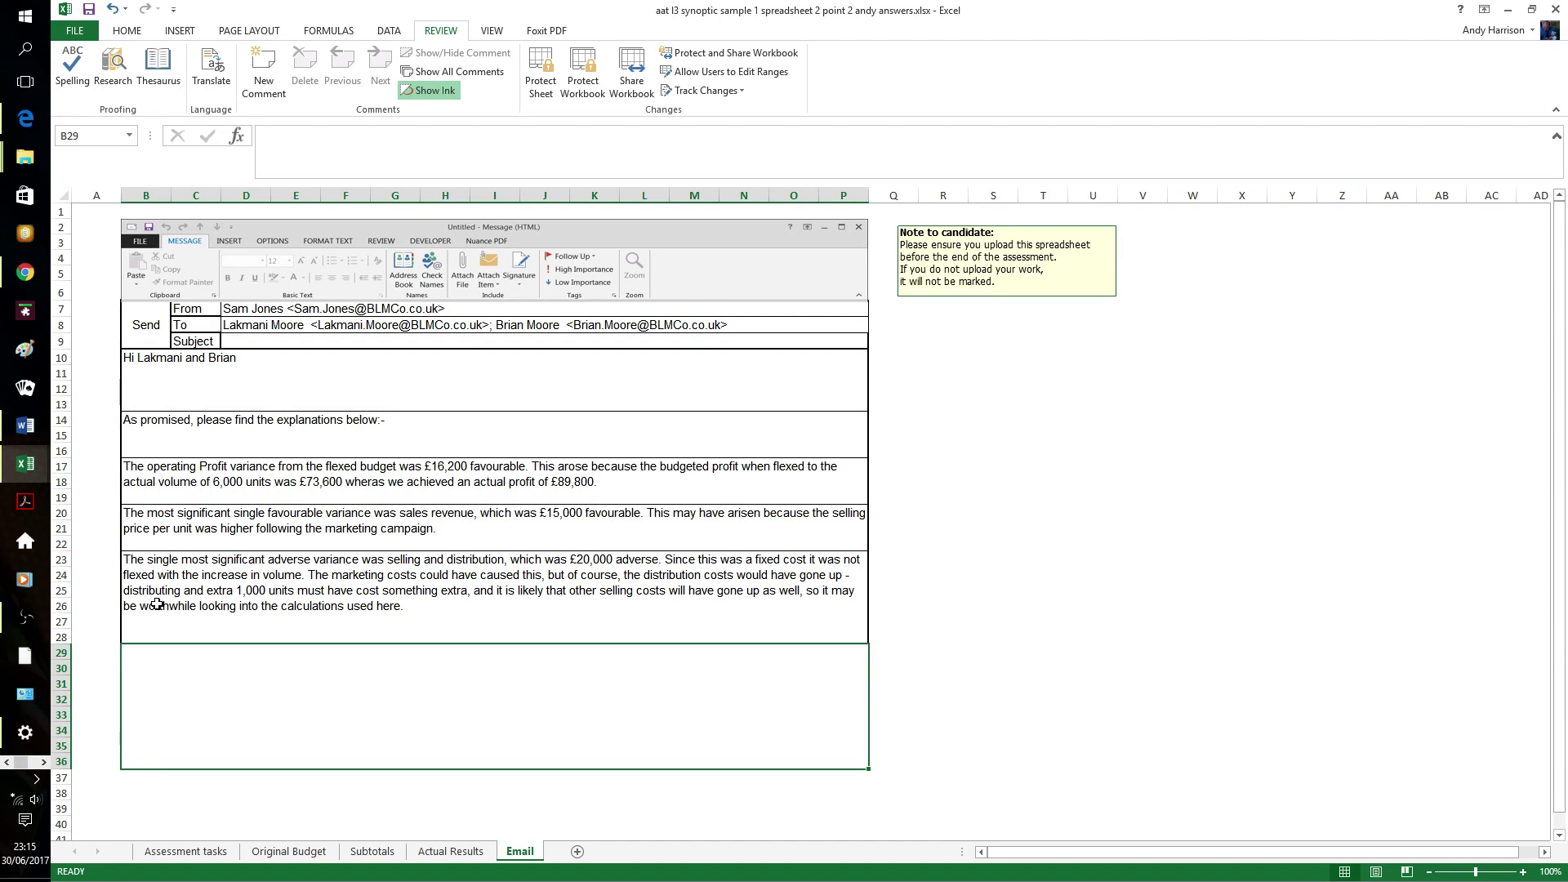
- Change 'and extra' to 'an extra' in the same paragraph
click(201, 597)
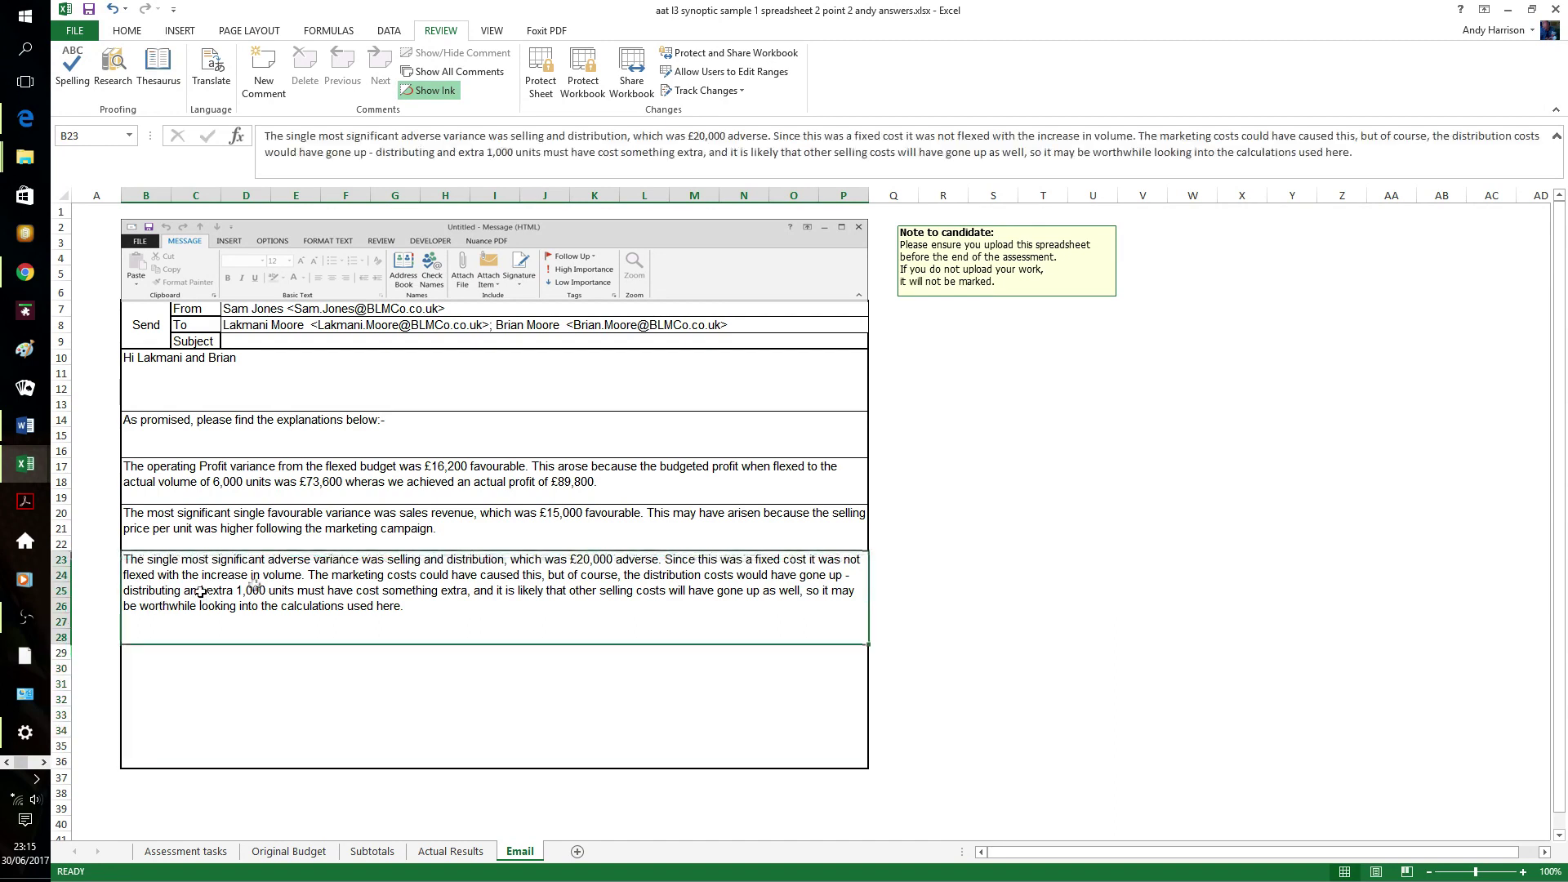
click(458, 153)
key(BackSpace)
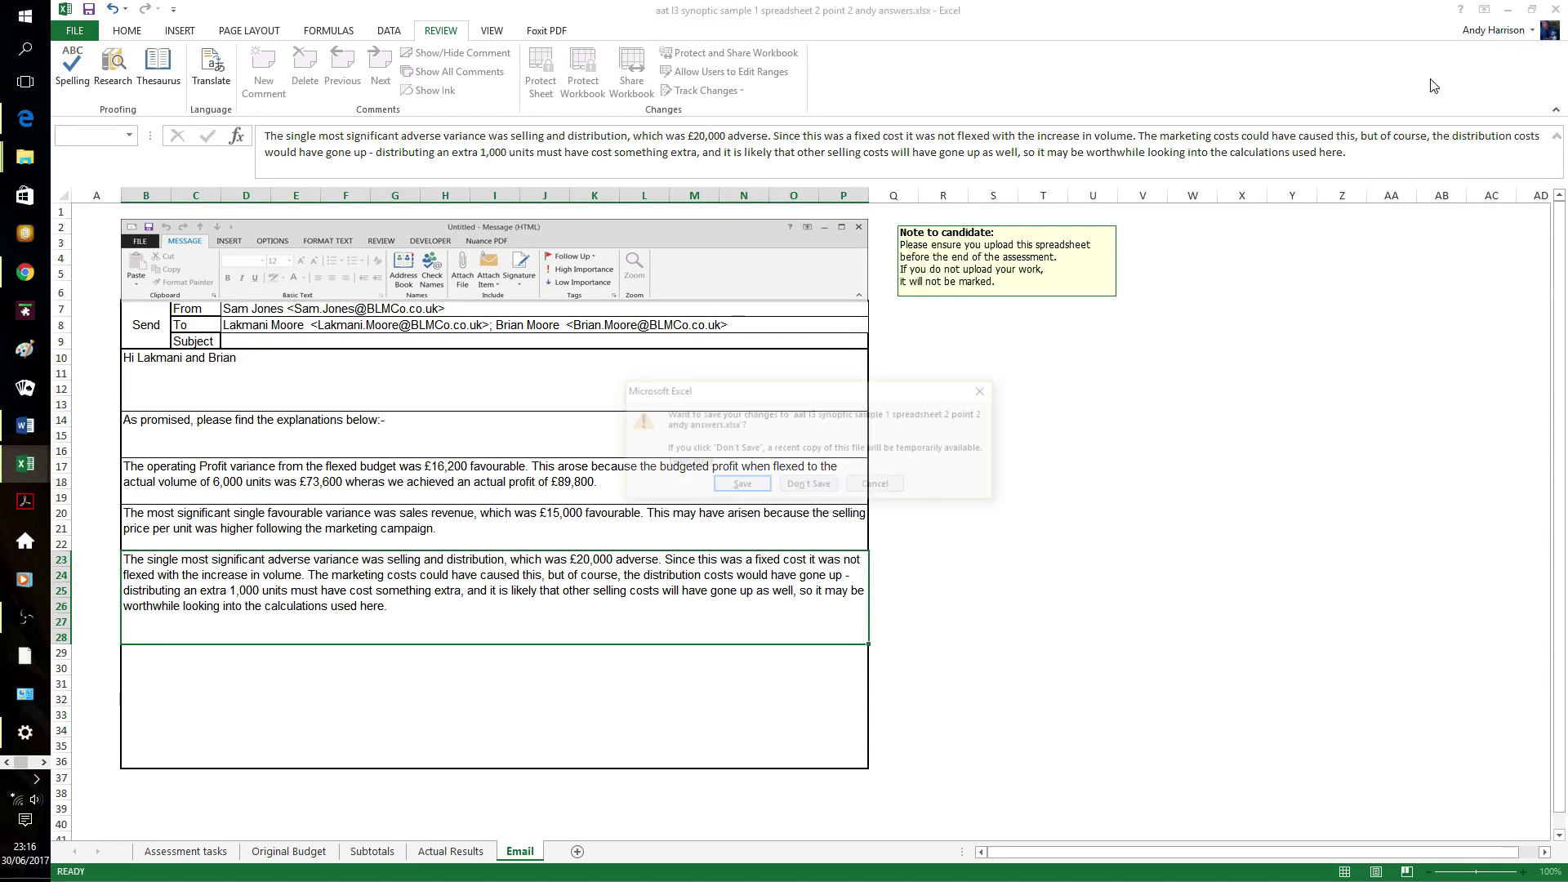
- Save changes to the email workbook, then go to the BLM 1 sheet of the next workbook
click(744, 486)
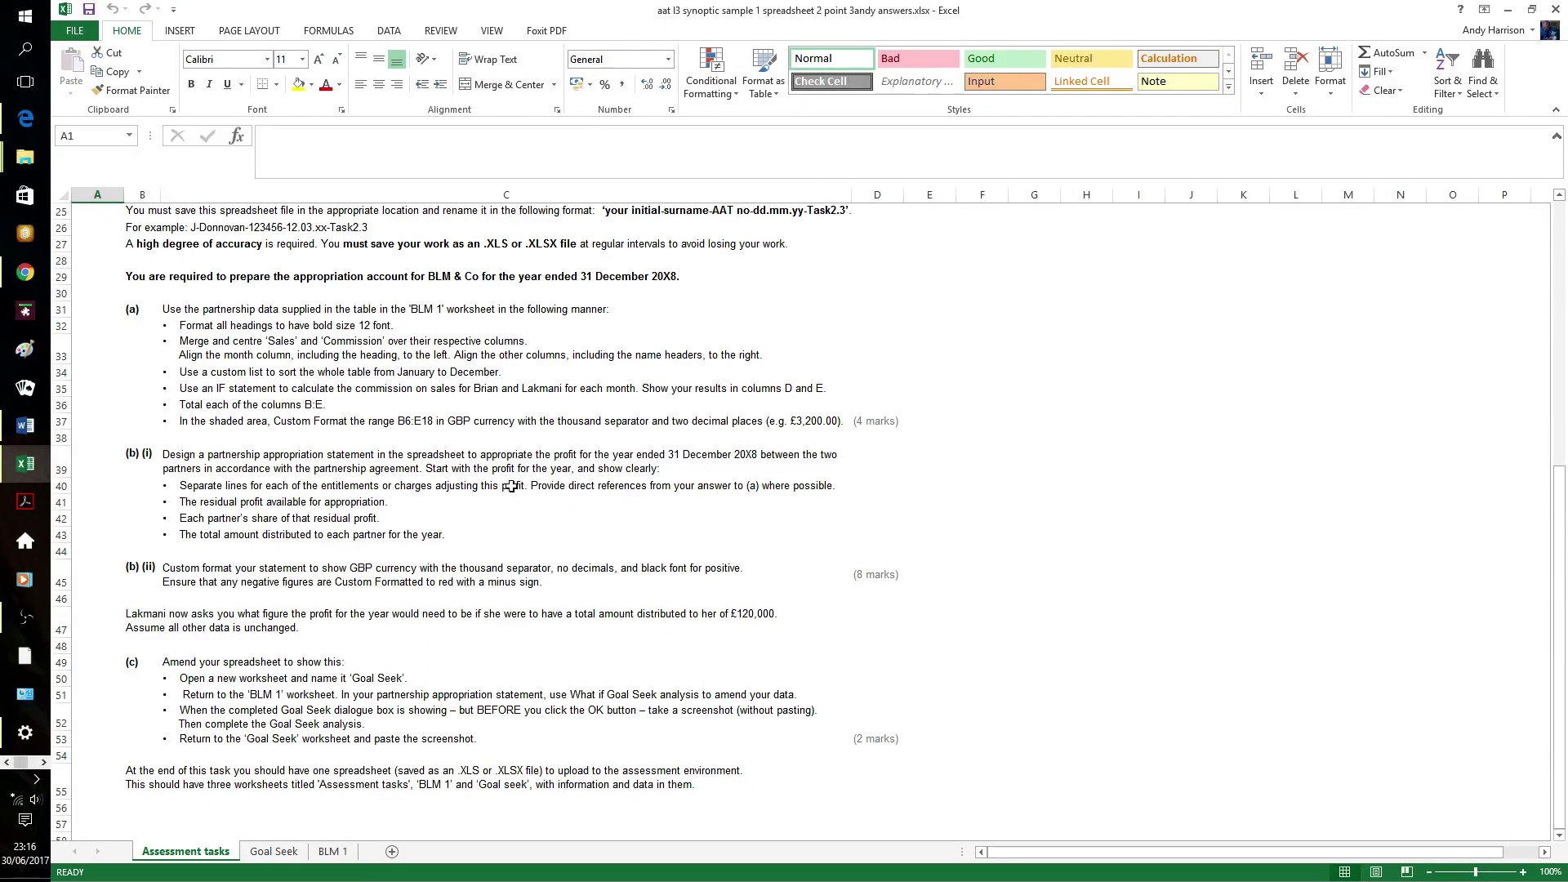
click(329, 852)
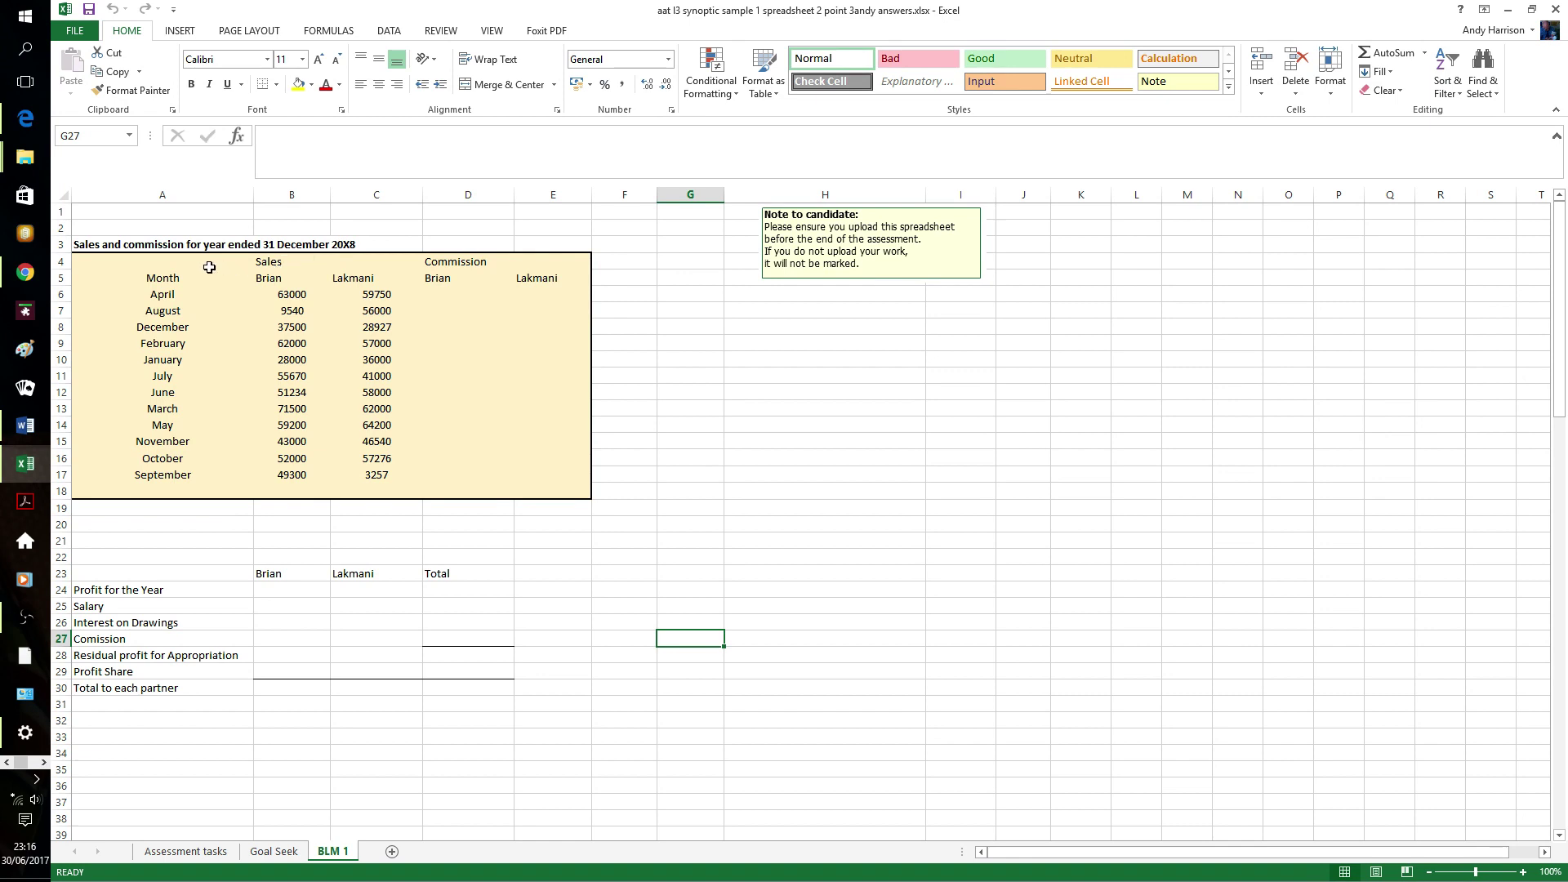
- Make the A4:E5 table headings bold at 12 point
drag(155, 263, 539, 278)
click(191, 84)
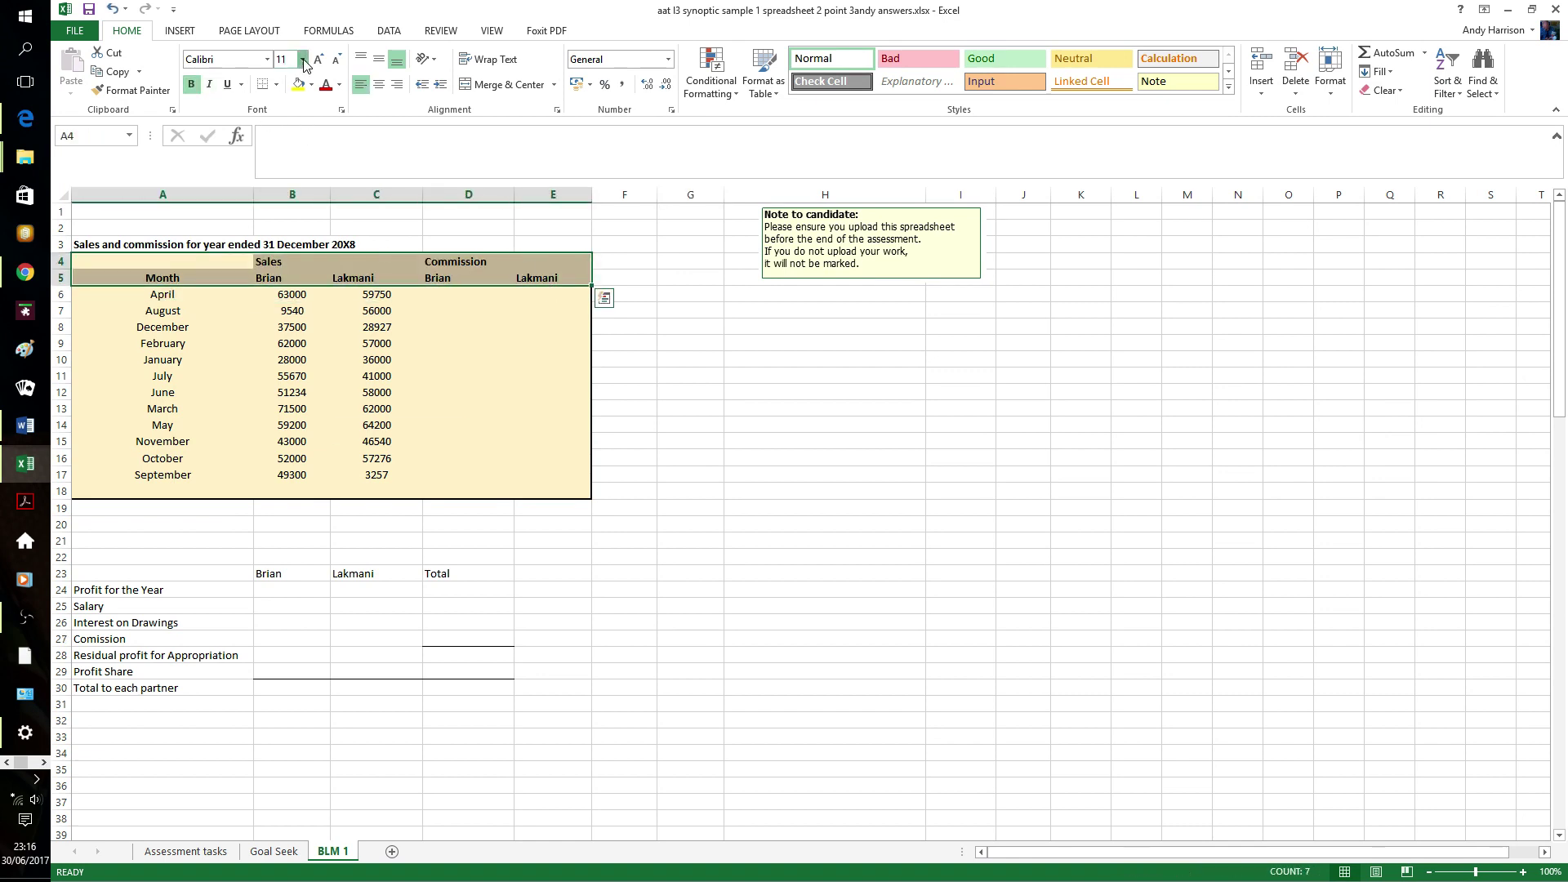
click(302, 59)
click(286, 140)
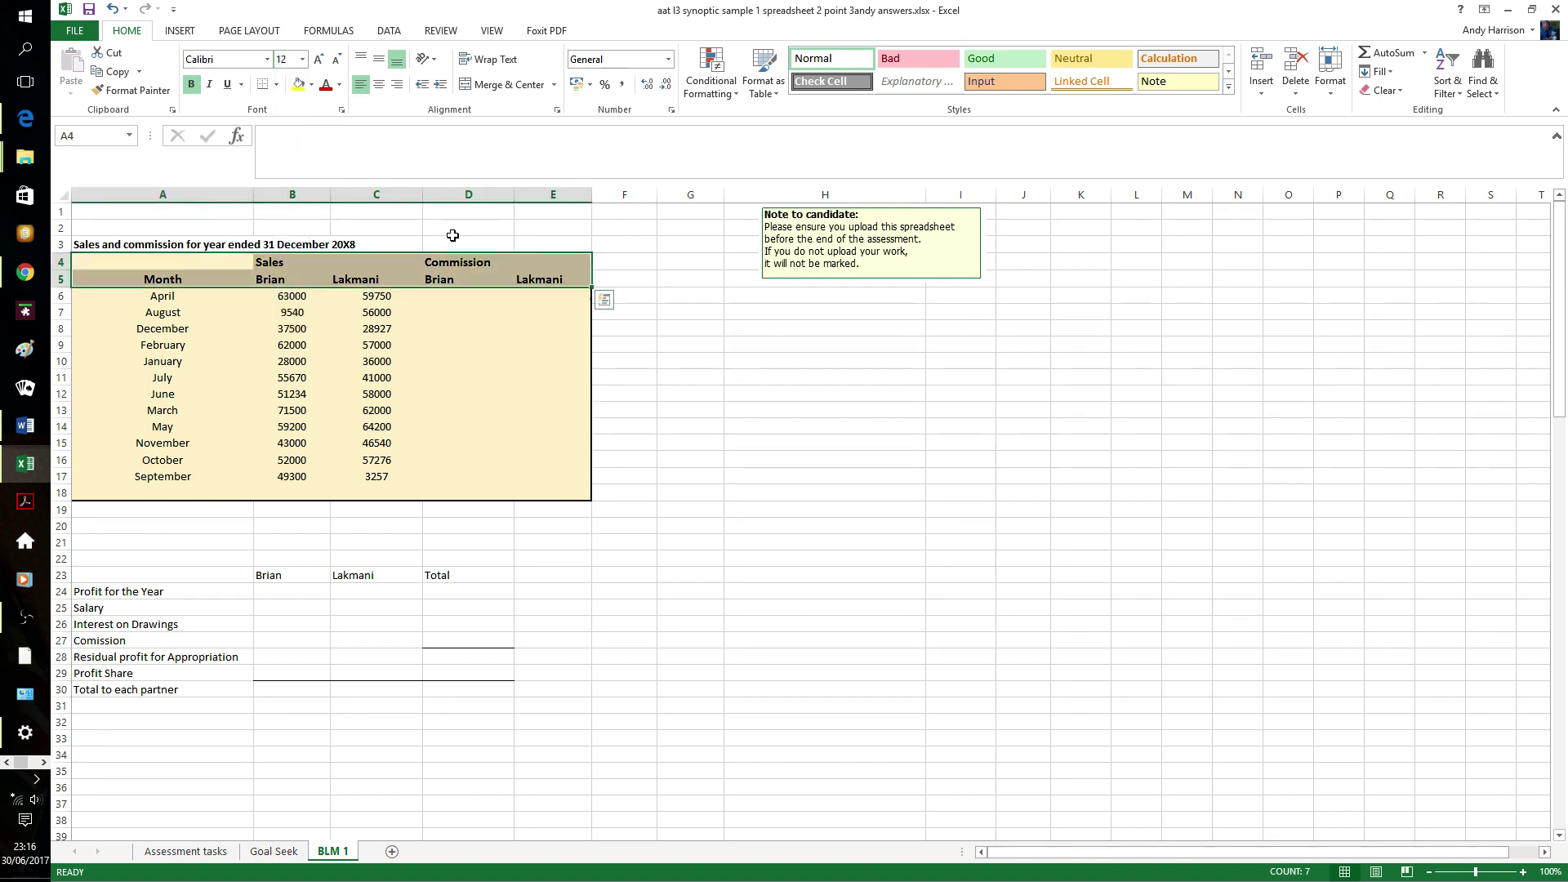
- Merge and centre Sales across B4:C4 and Commission across D4:E4
click(291, 264)
drag(315, 259, 360, 260)
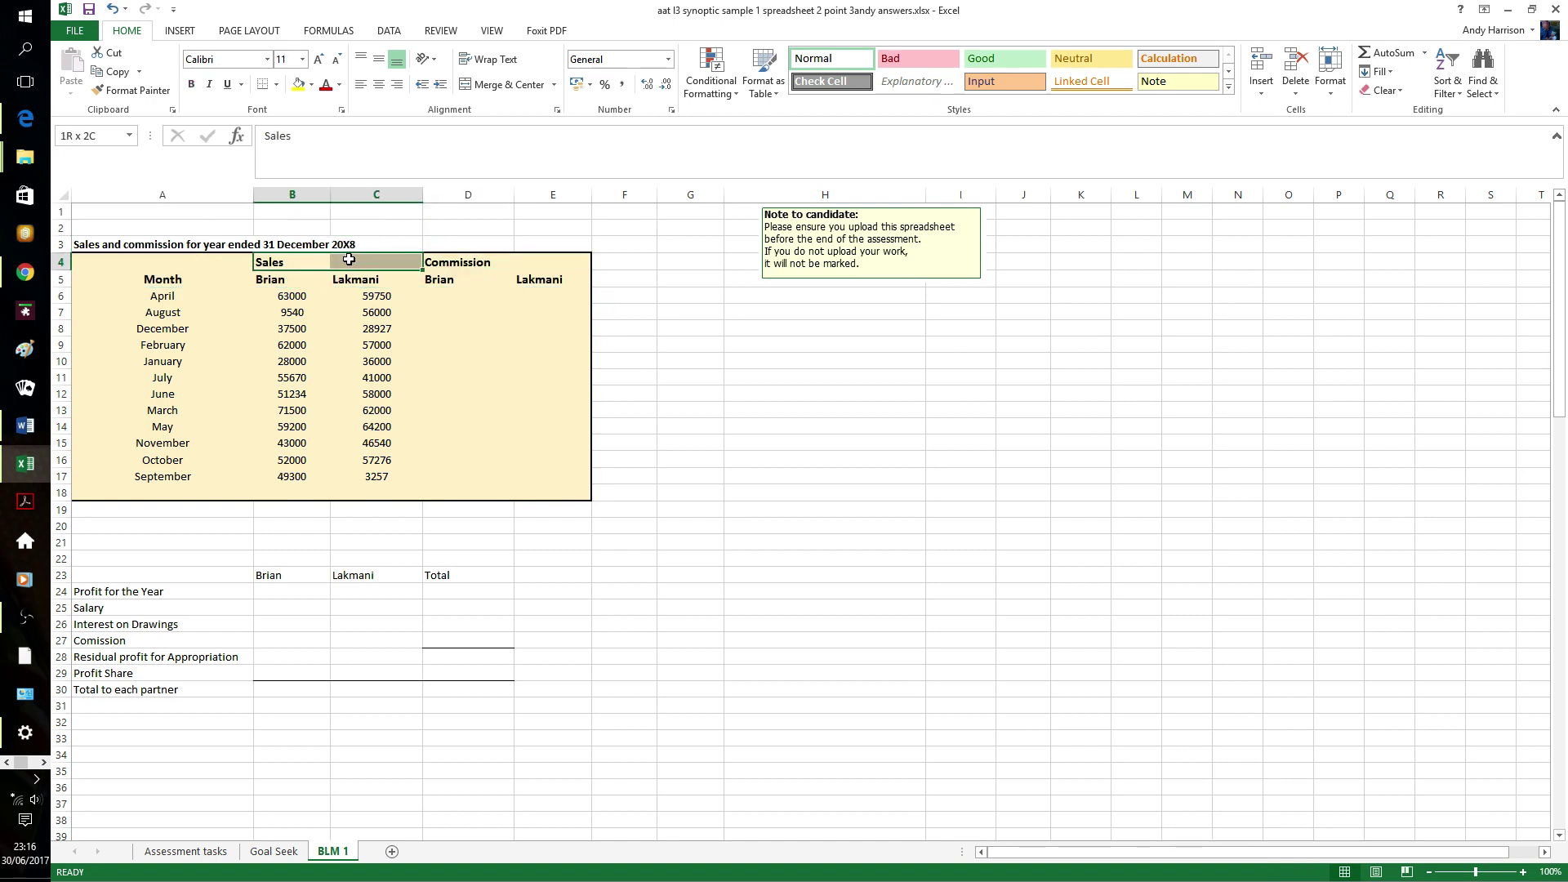
click(507, 84)
drag(458, 257, 531, 261)
click(525, 90)
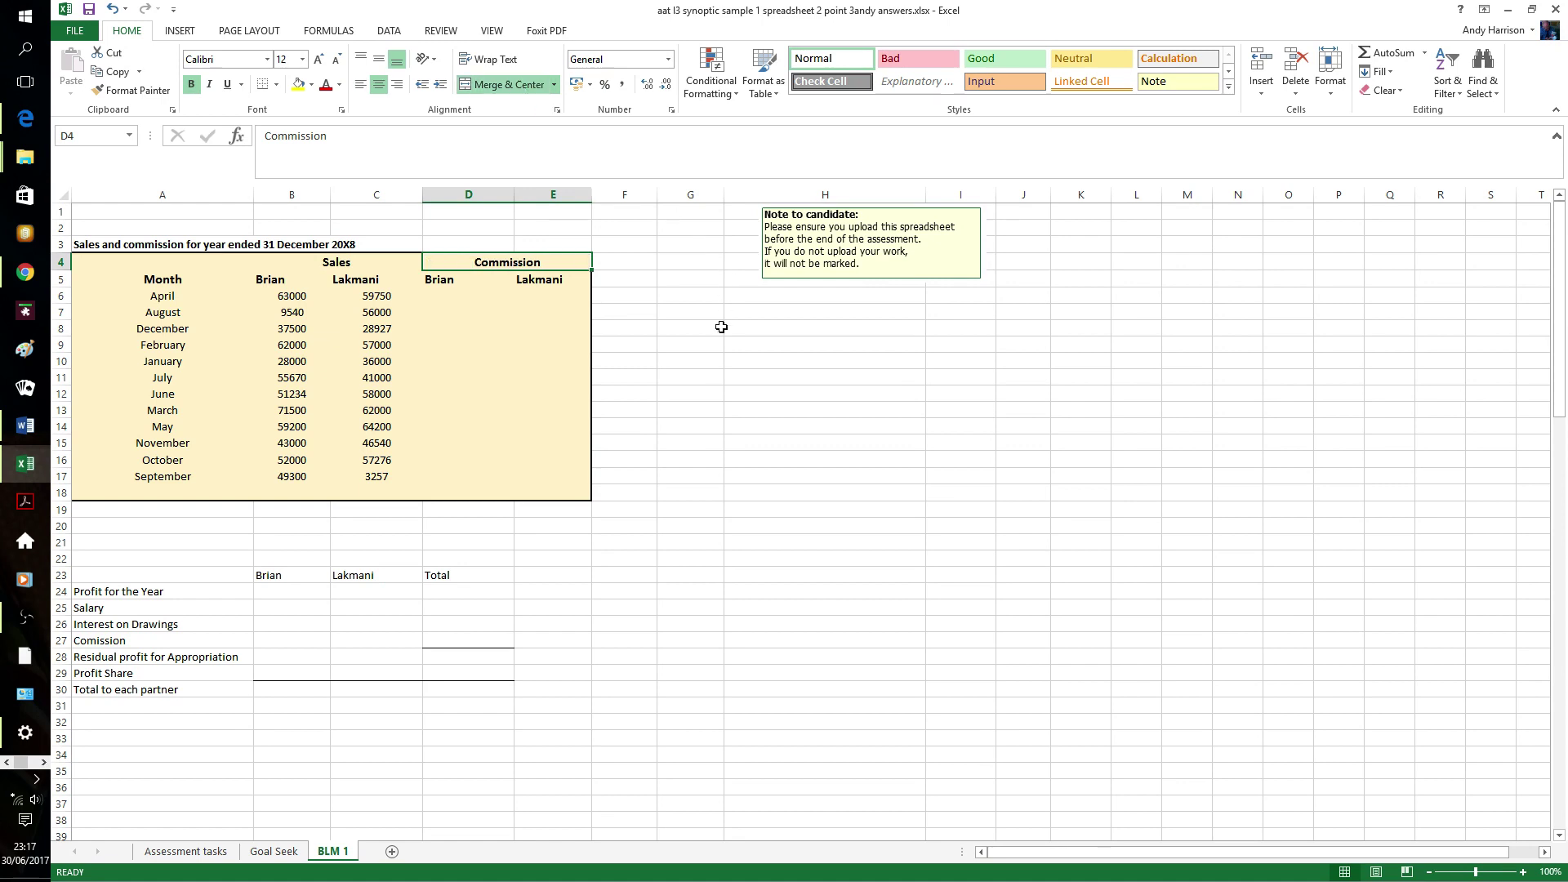
click(704, 342)
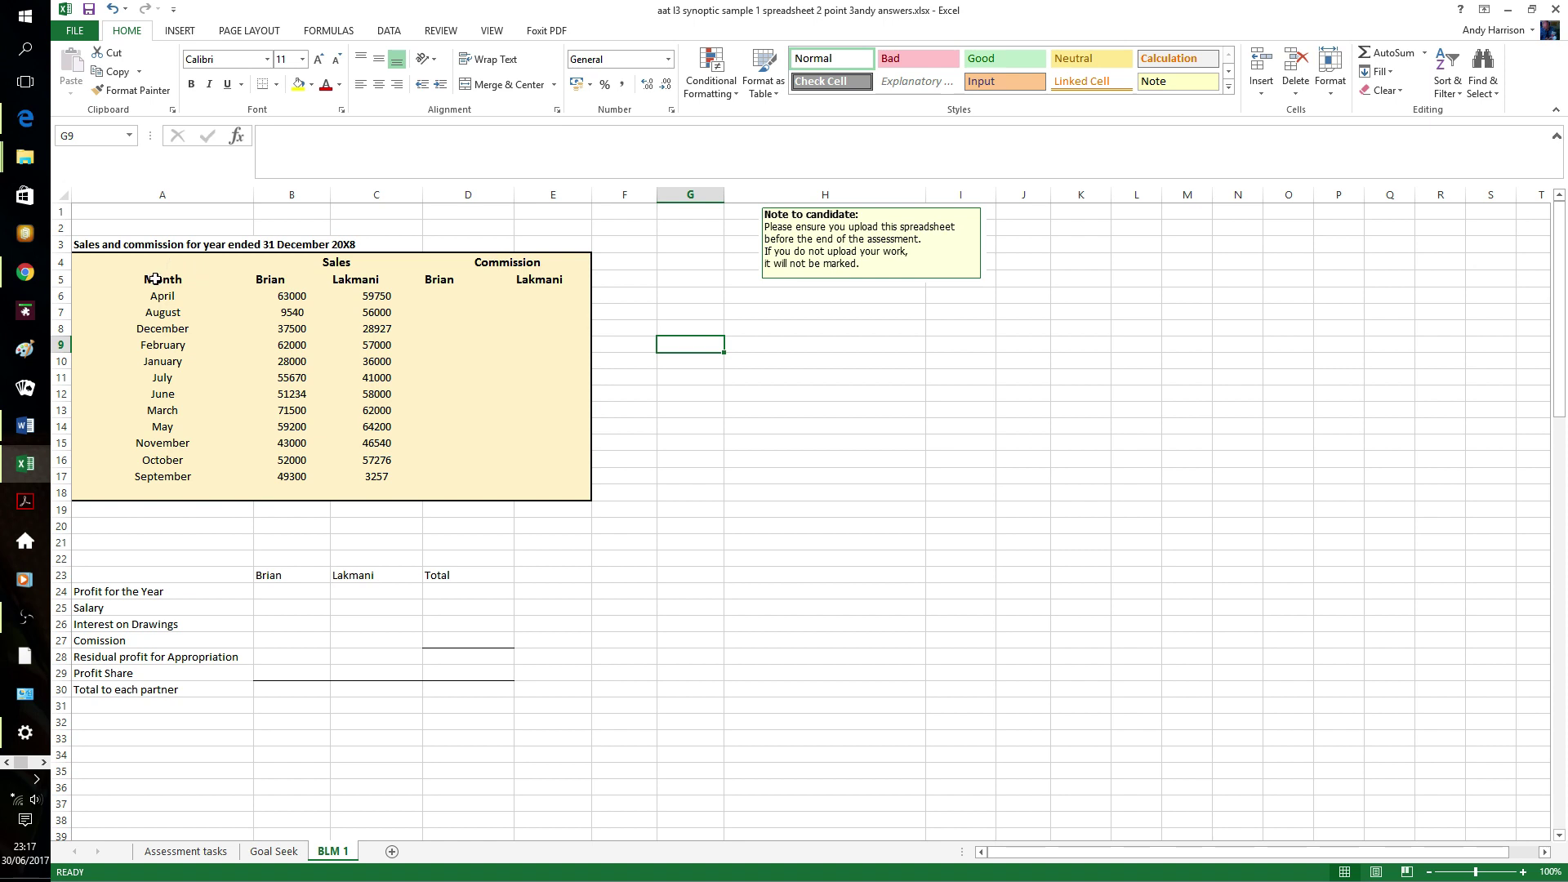
- Left-align the months in A5:A18 and right-align the figures in B5:E18
drag(156, 280, 145, 492)
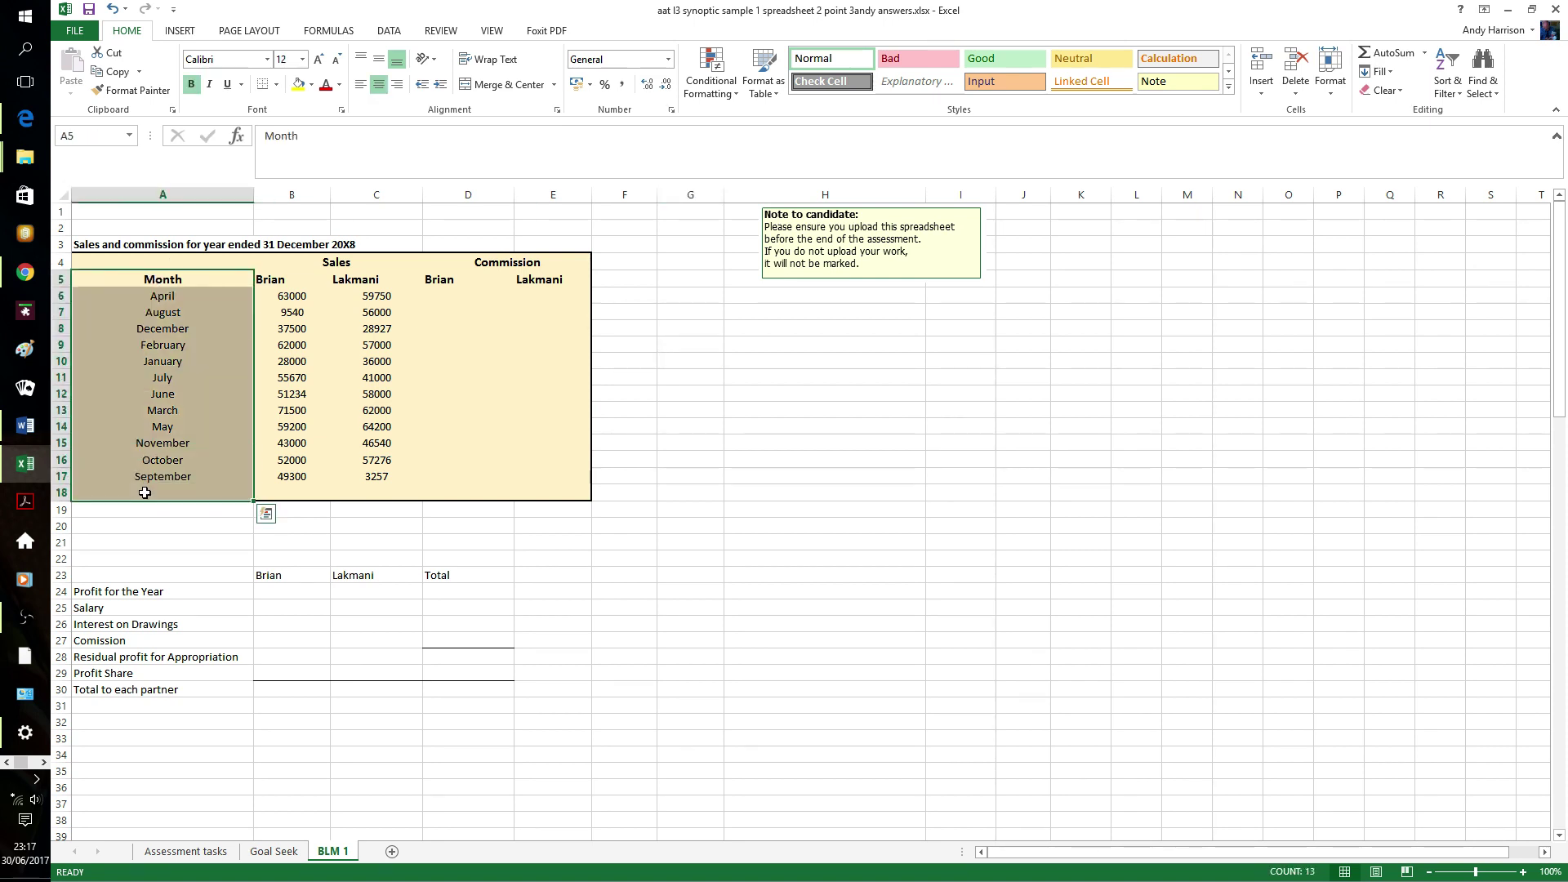
click(362, 86)
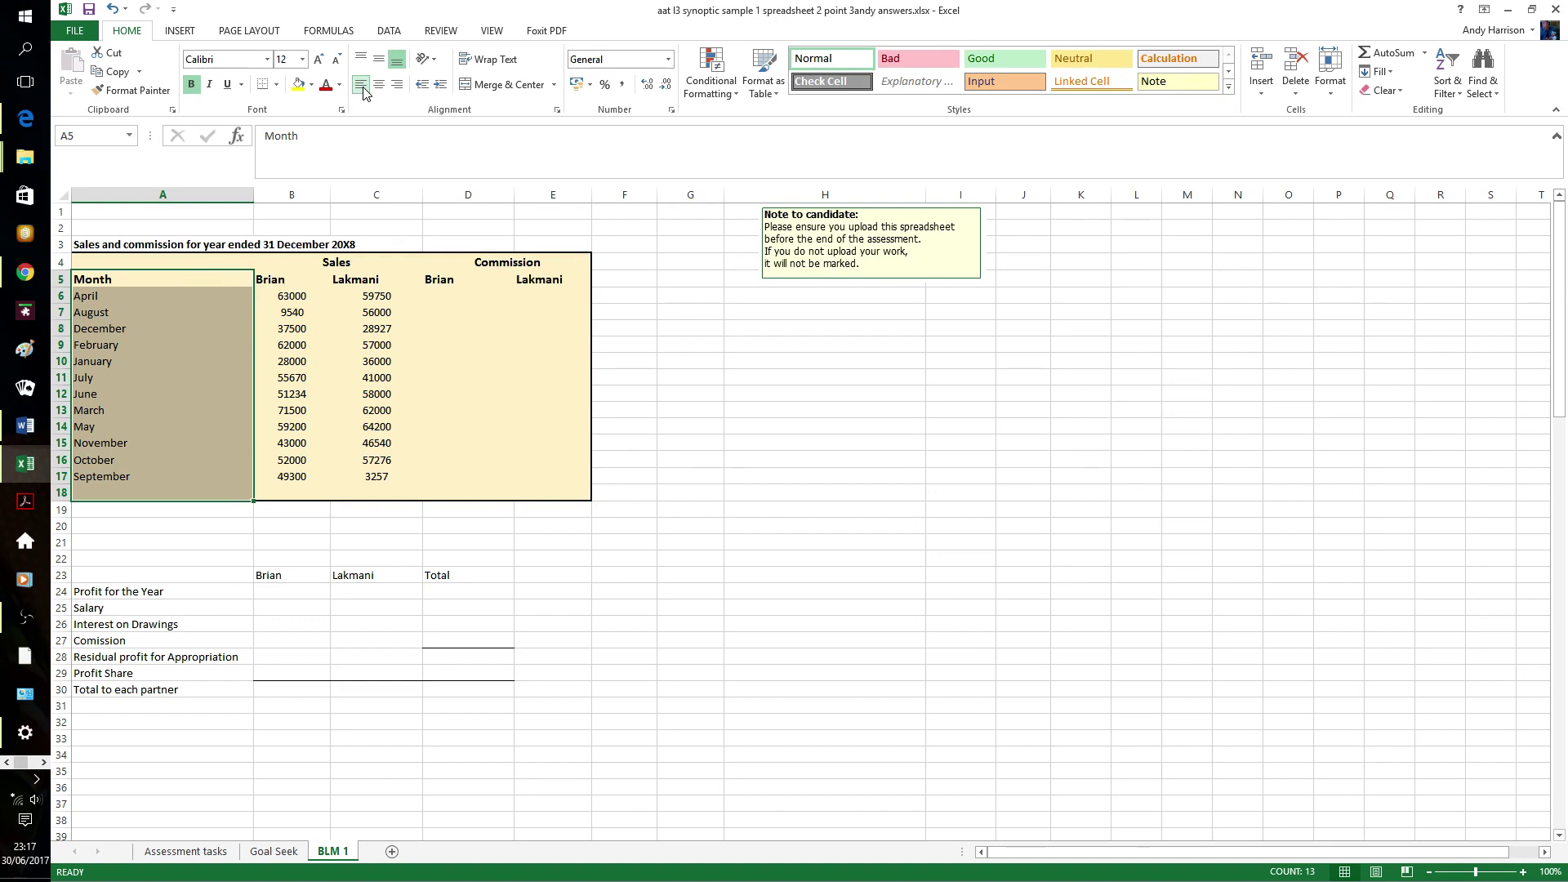
click(335, 280)
drag(303, 286, 544, 491)
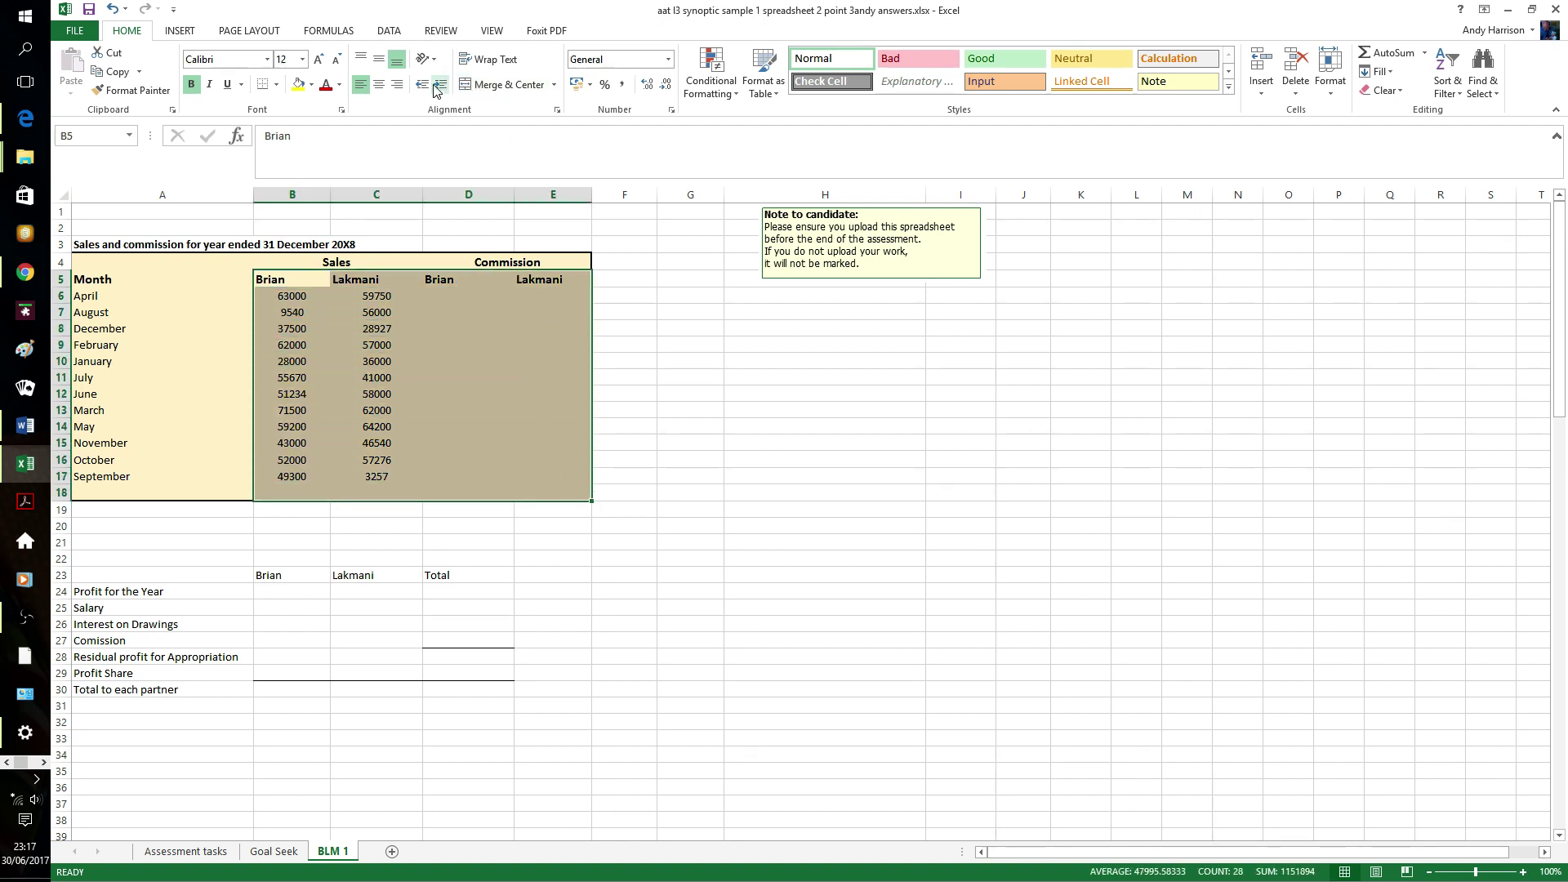
click(398, 91)
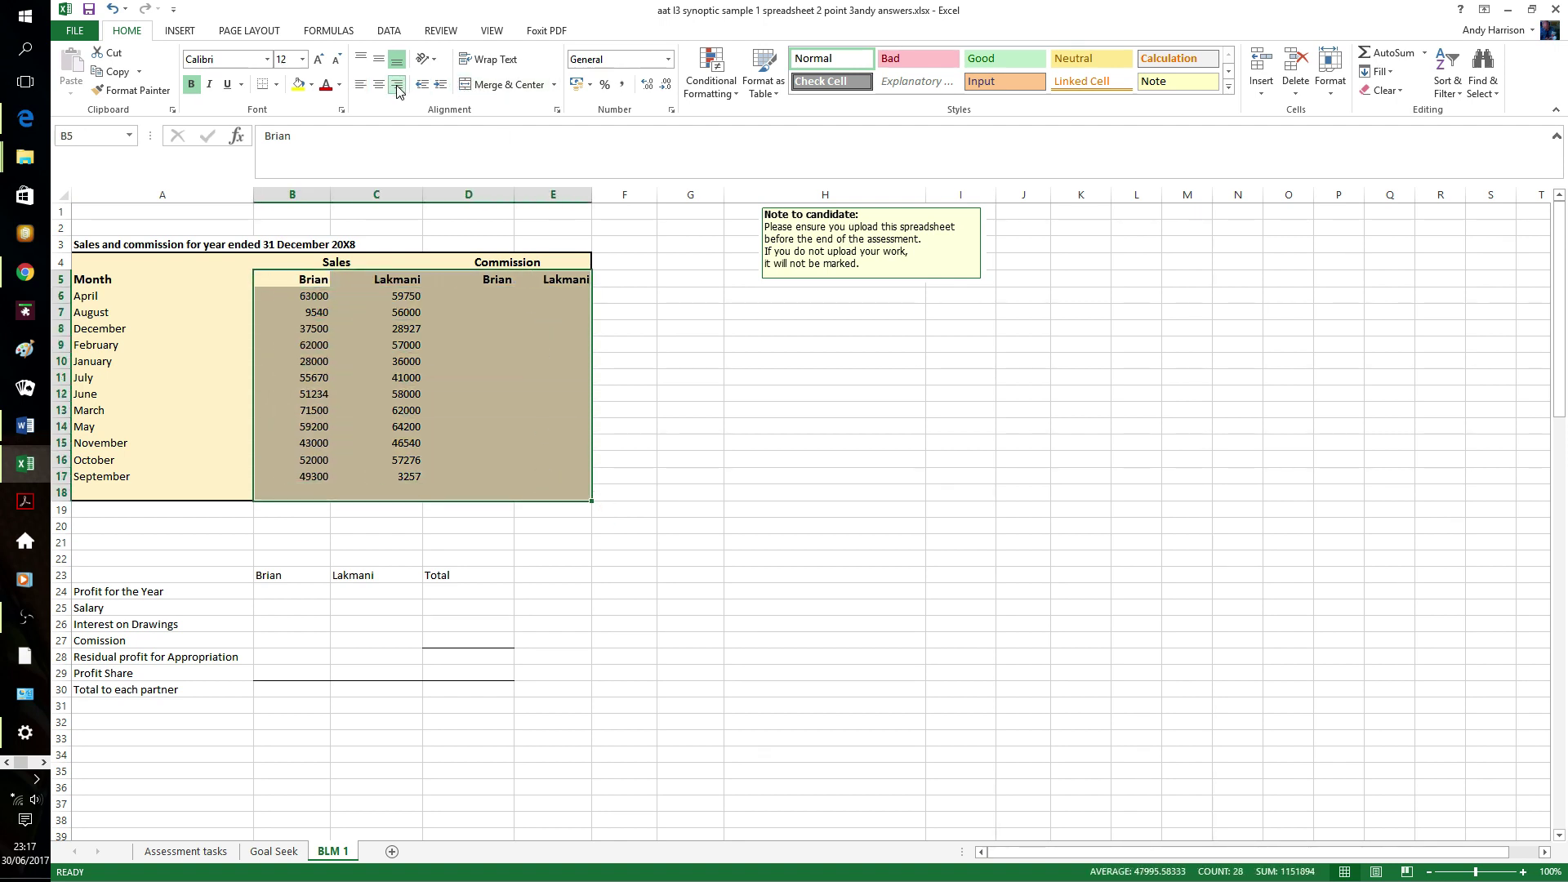
click(738, 359)
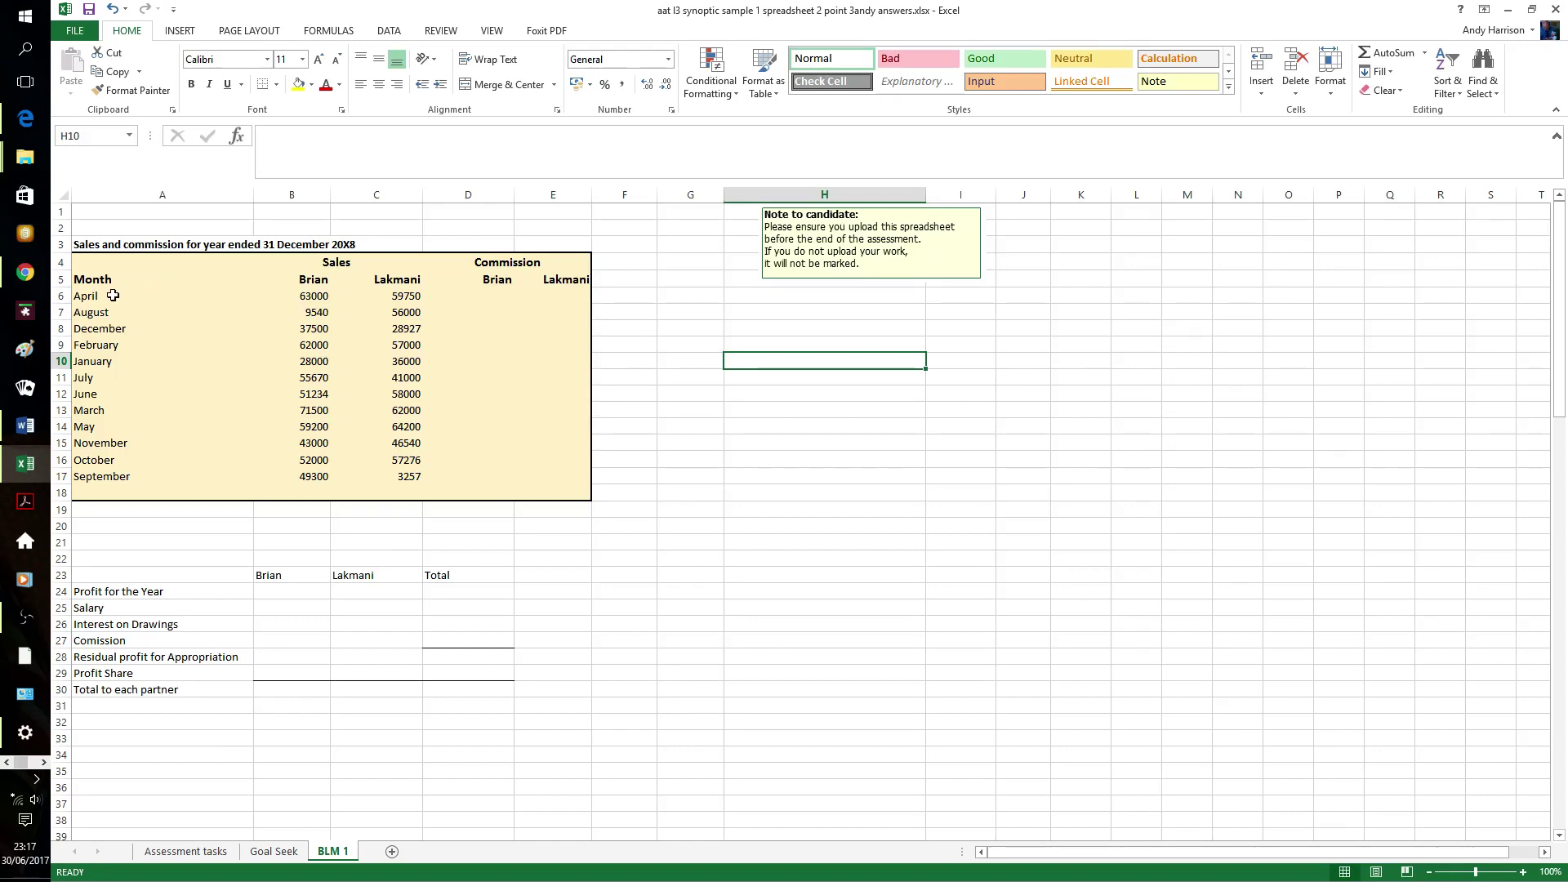
drag(112, 296, 157, 482)
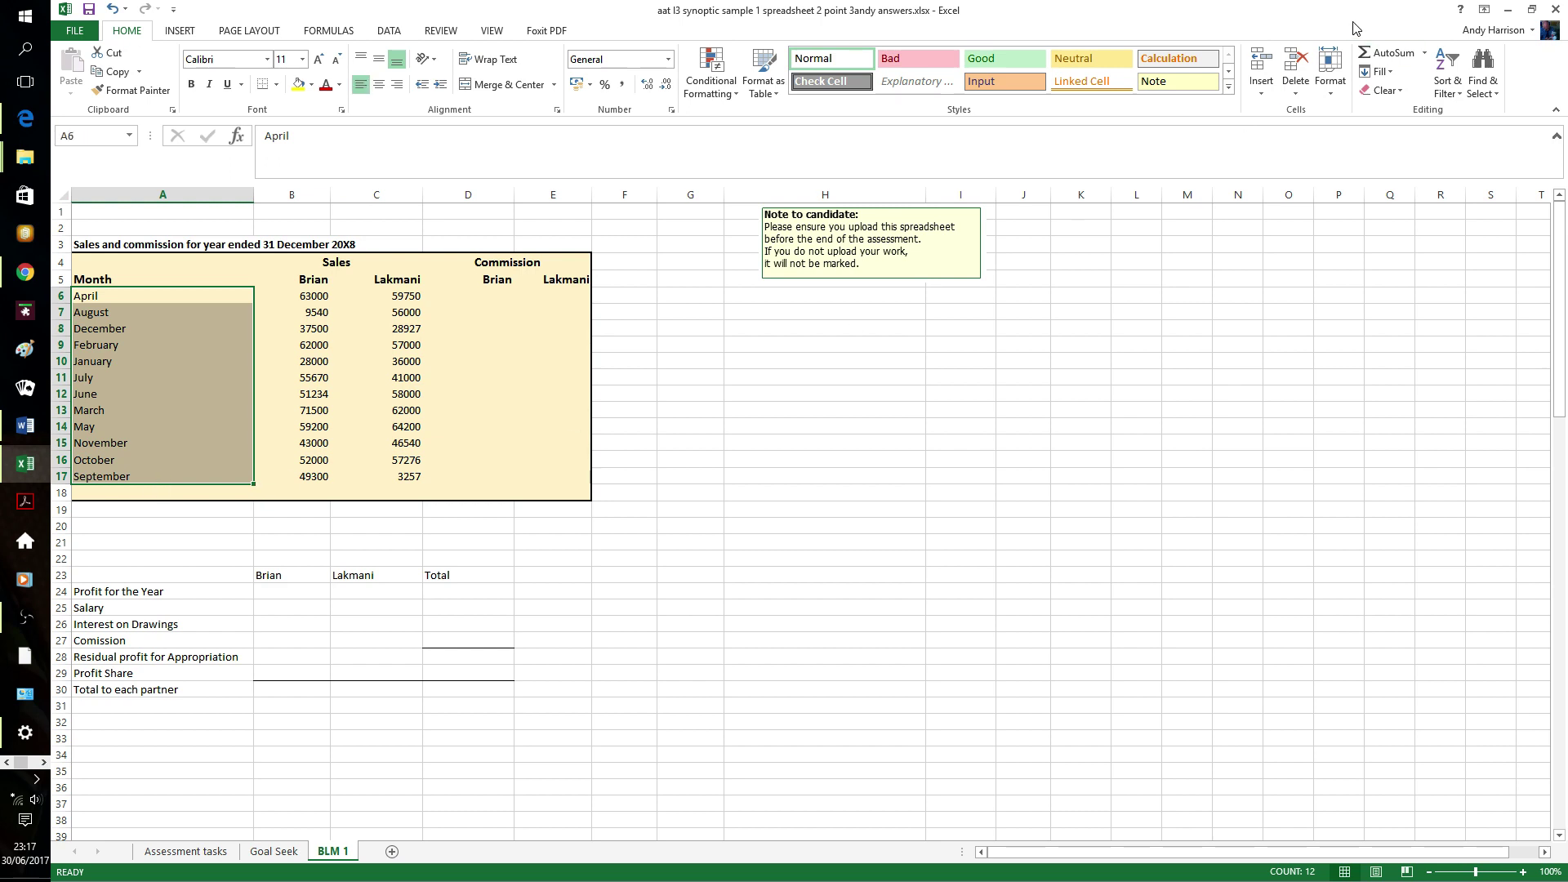
click(1453, 80)
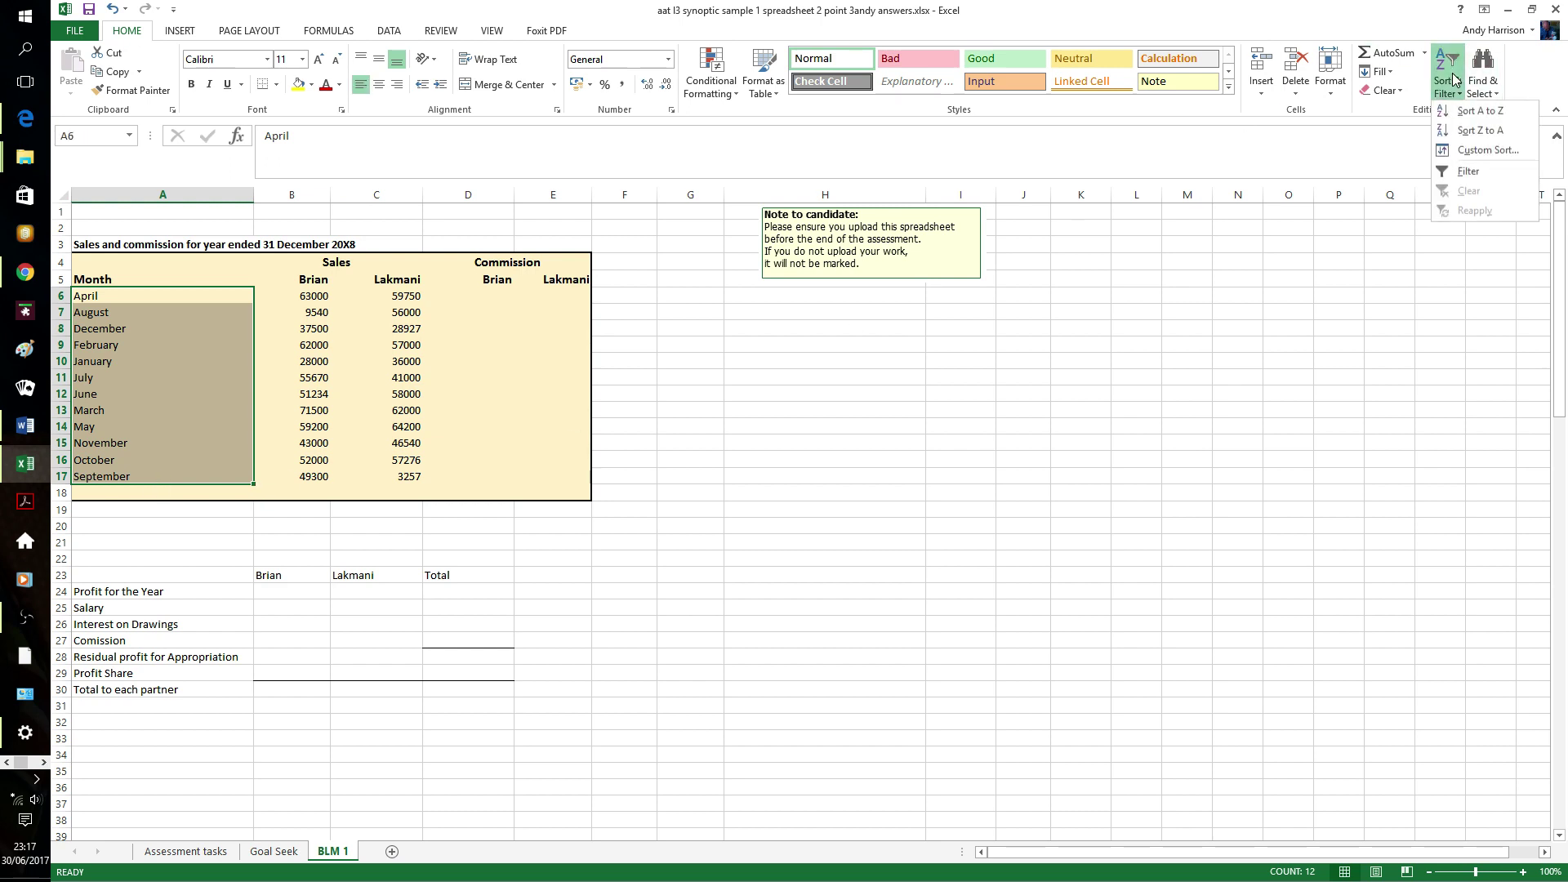
click(1487, 150)
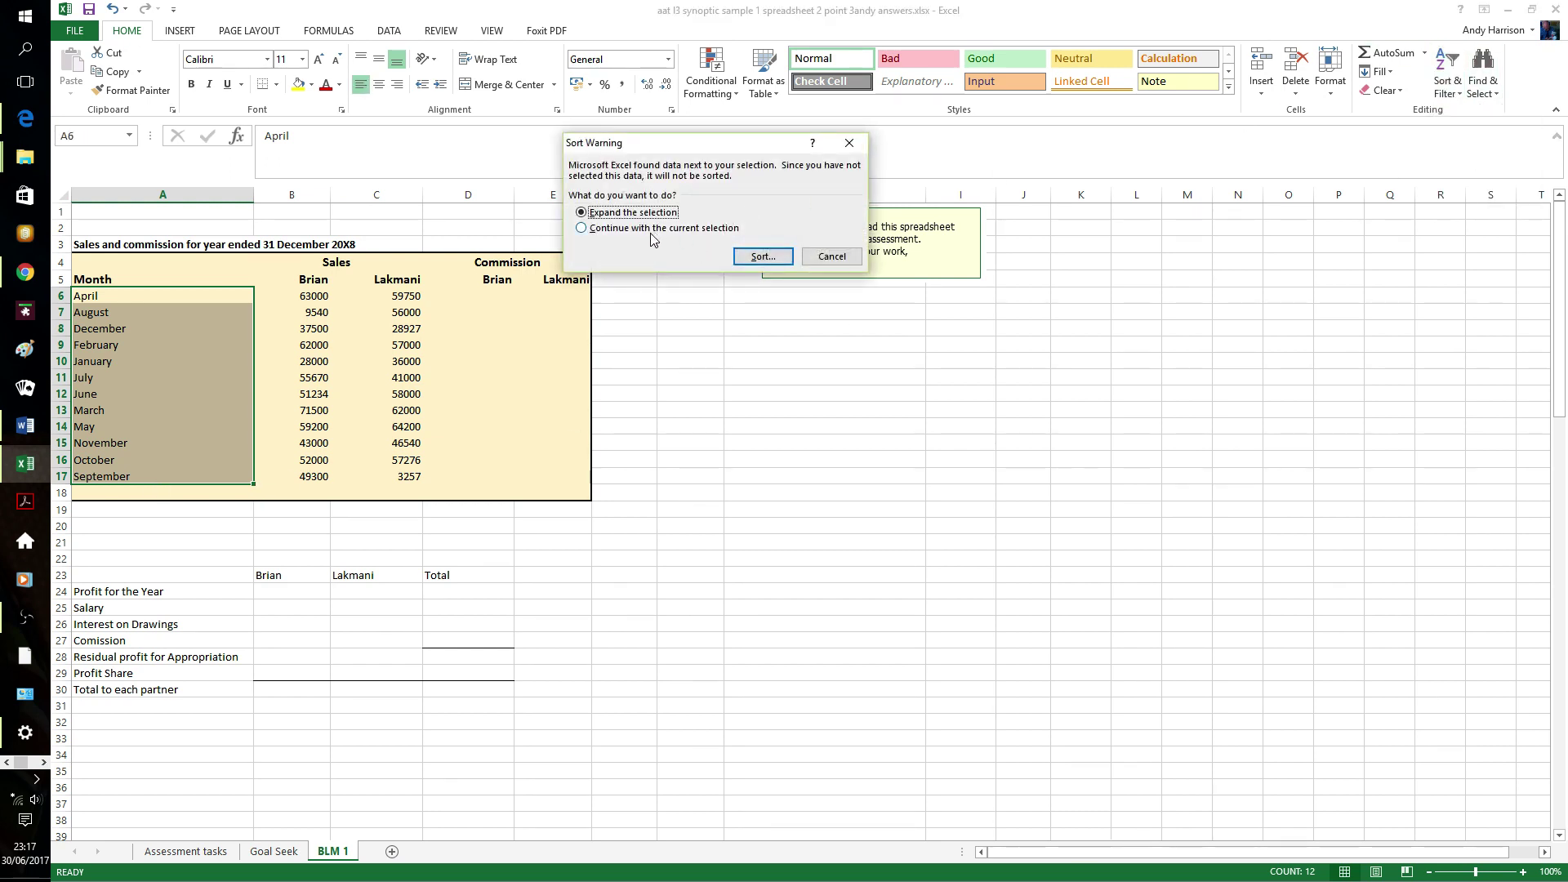
click(832, 257)
click(686, 422)
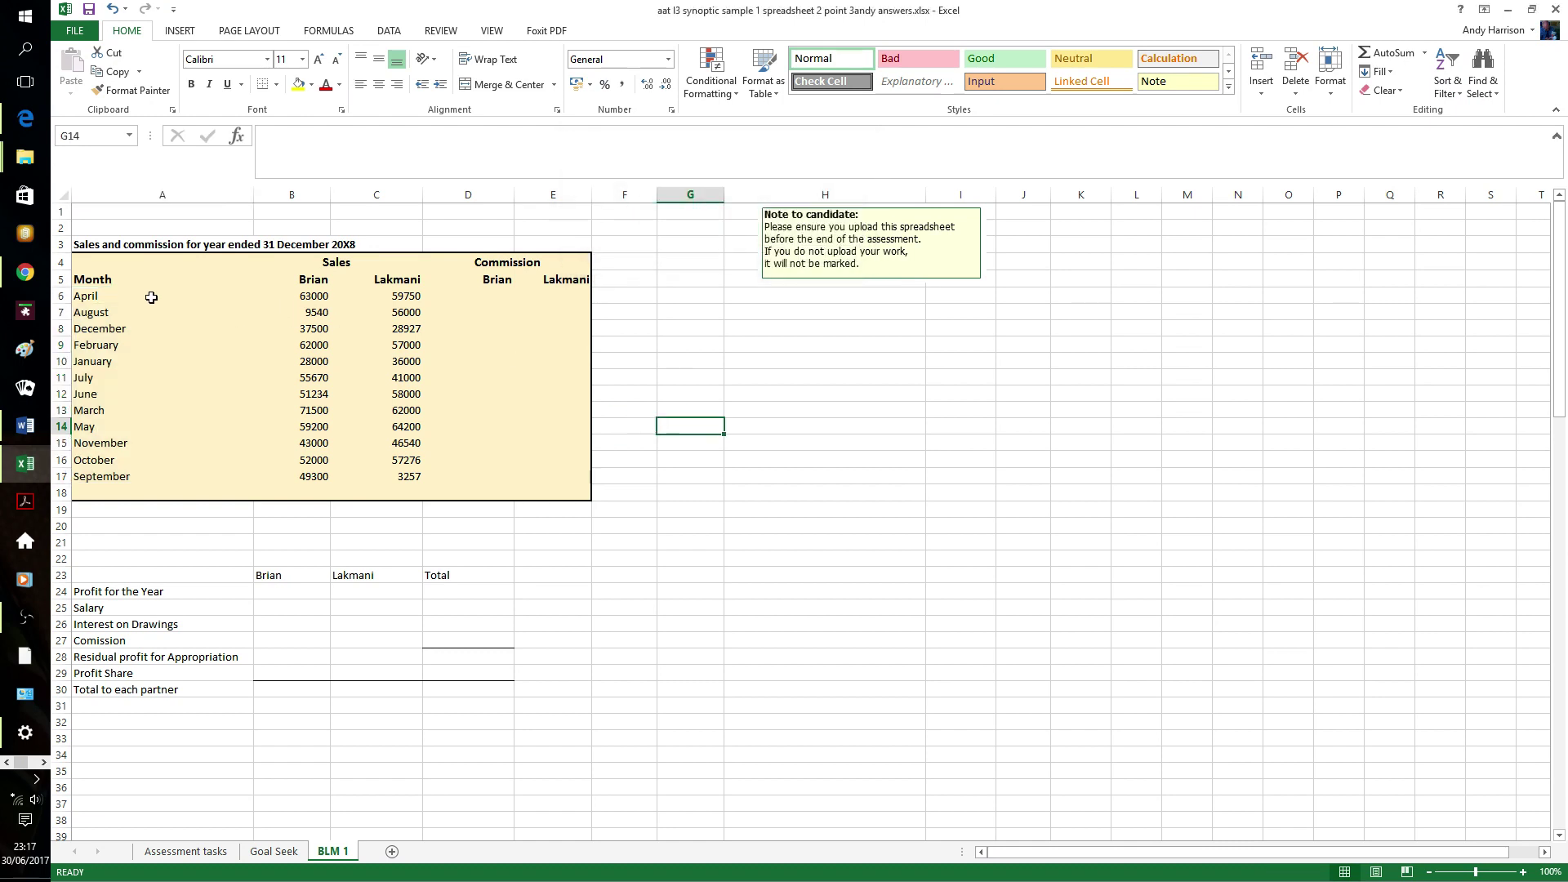
drag(109, 281, 141, 475)
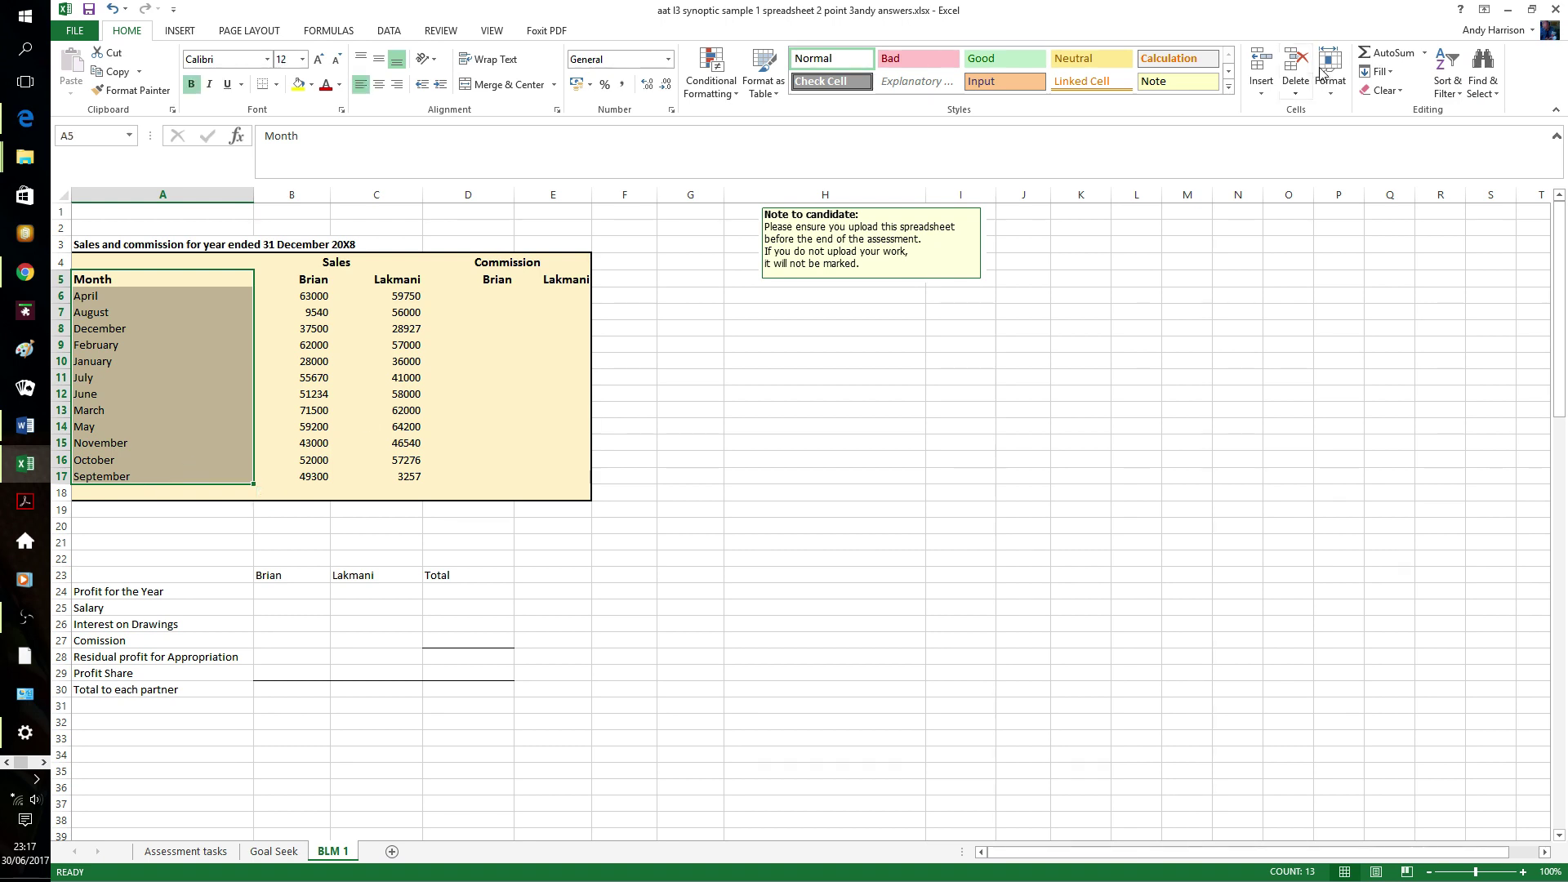
click(1448, 81)
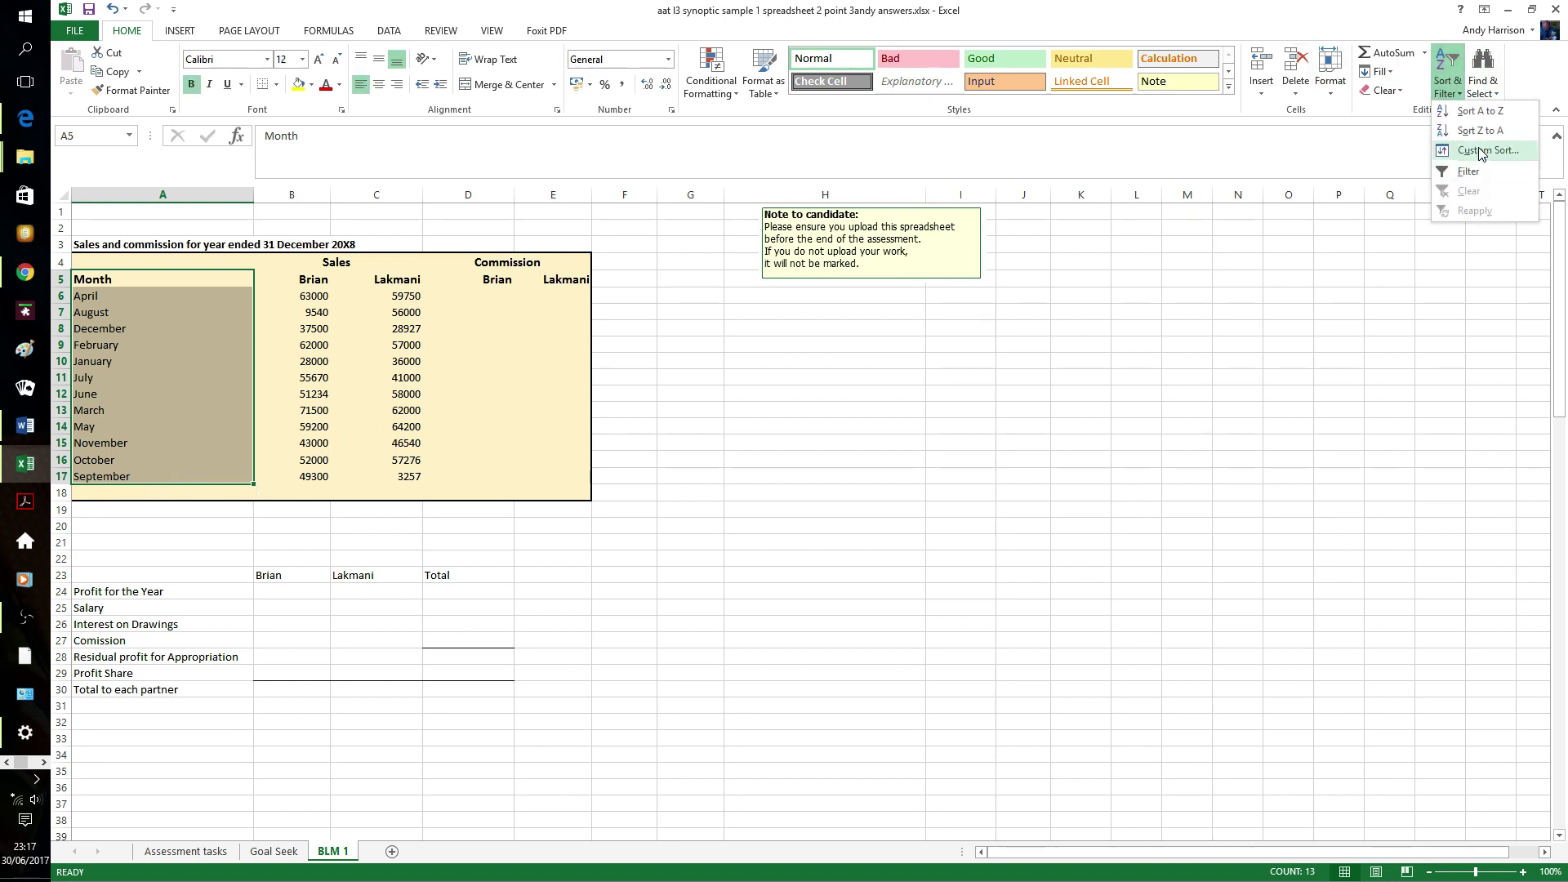
click(1470, 152)
click(666, 228)
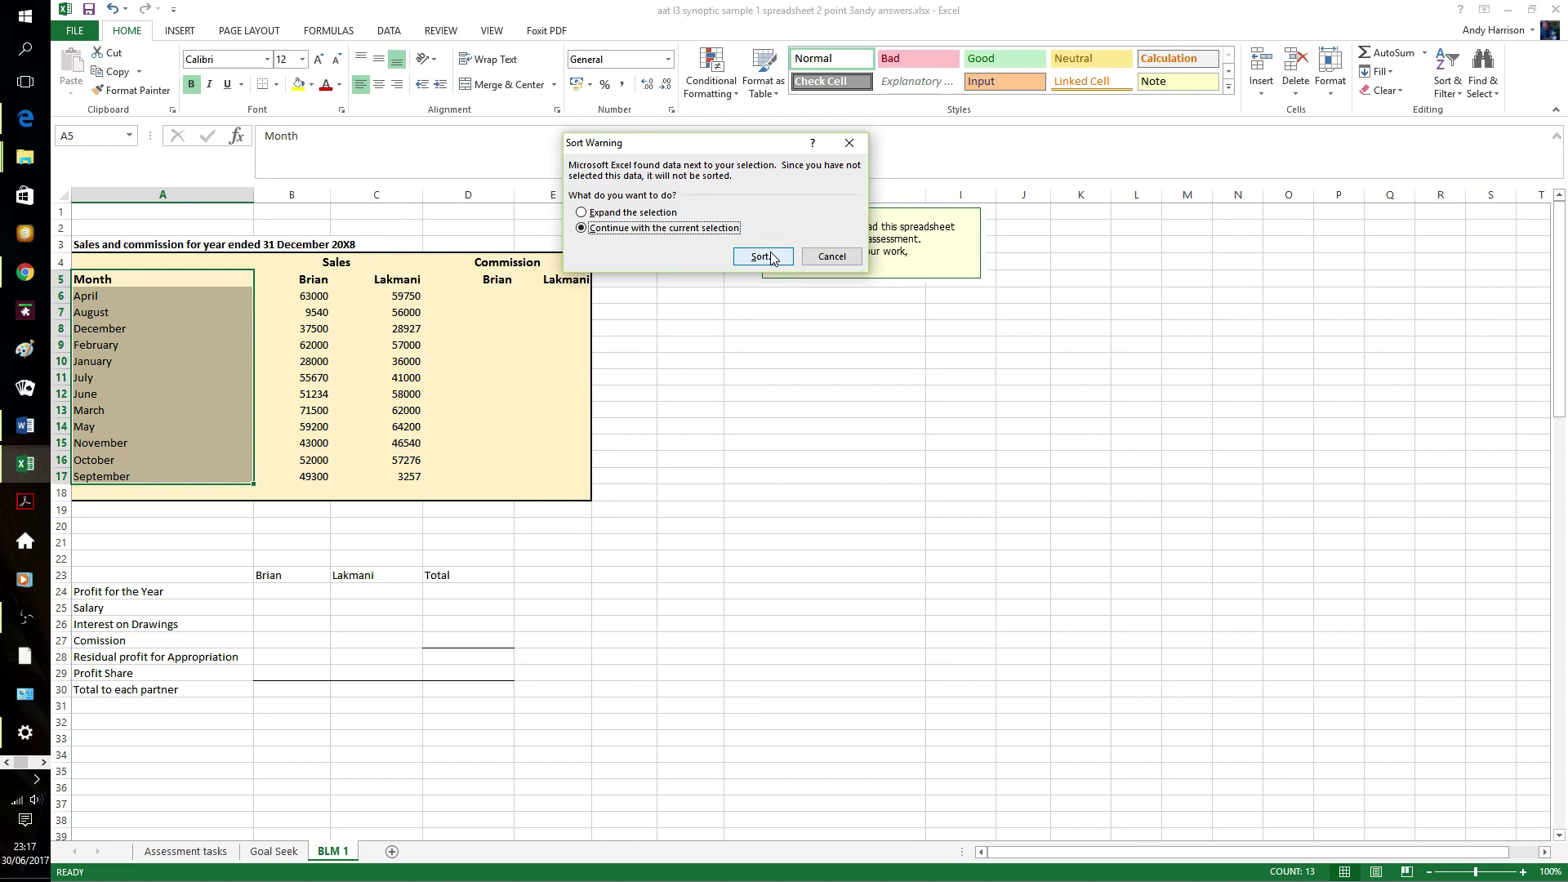
click(760, 256)
click(937, 182)
click(874, 221)
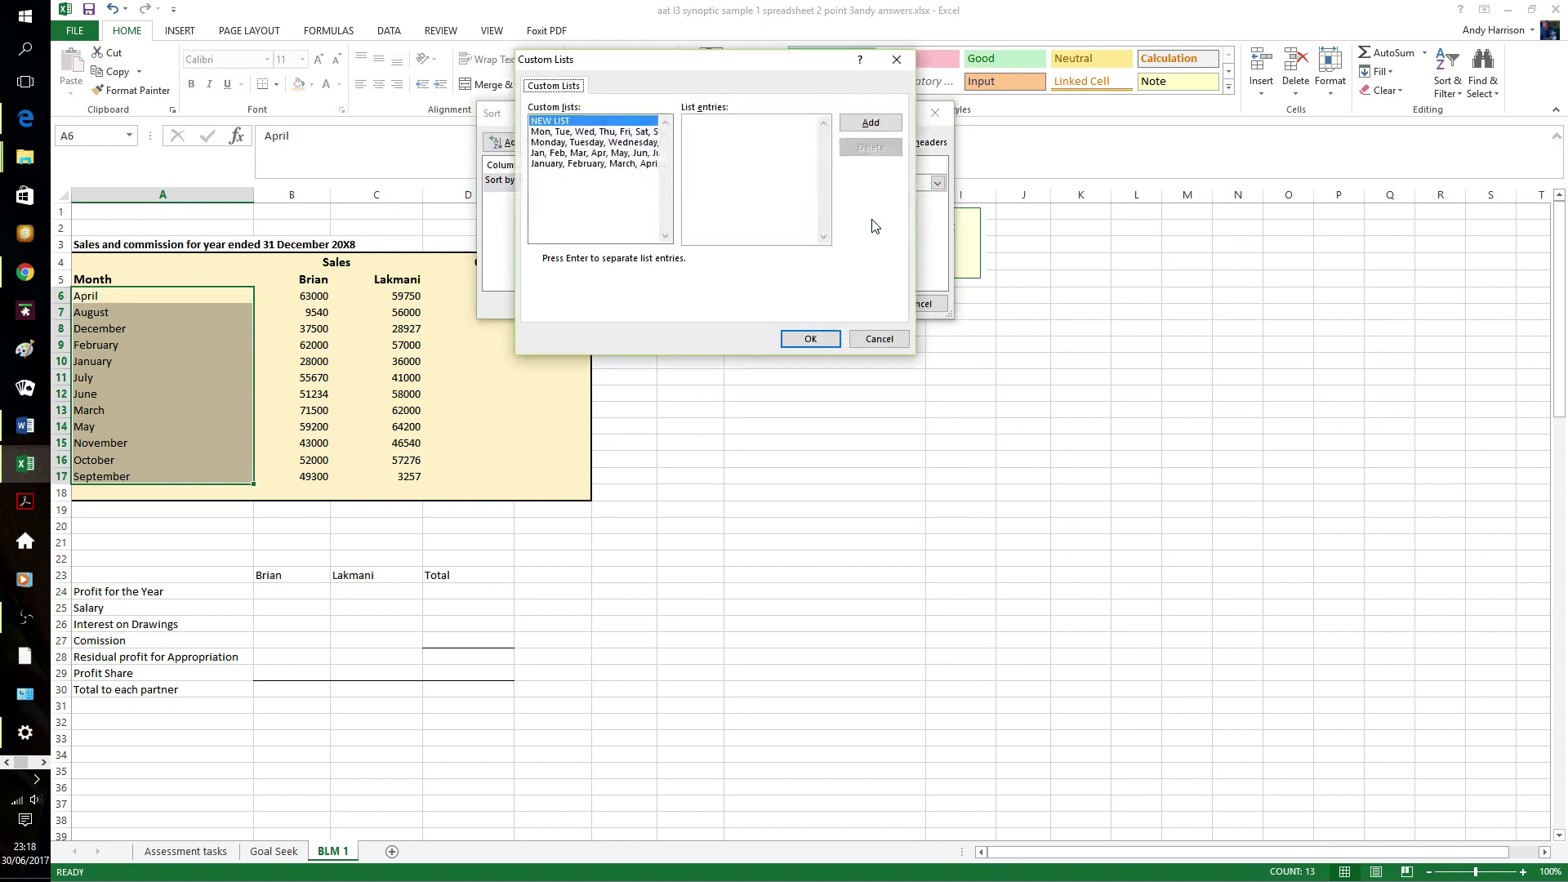
click(599, 165)
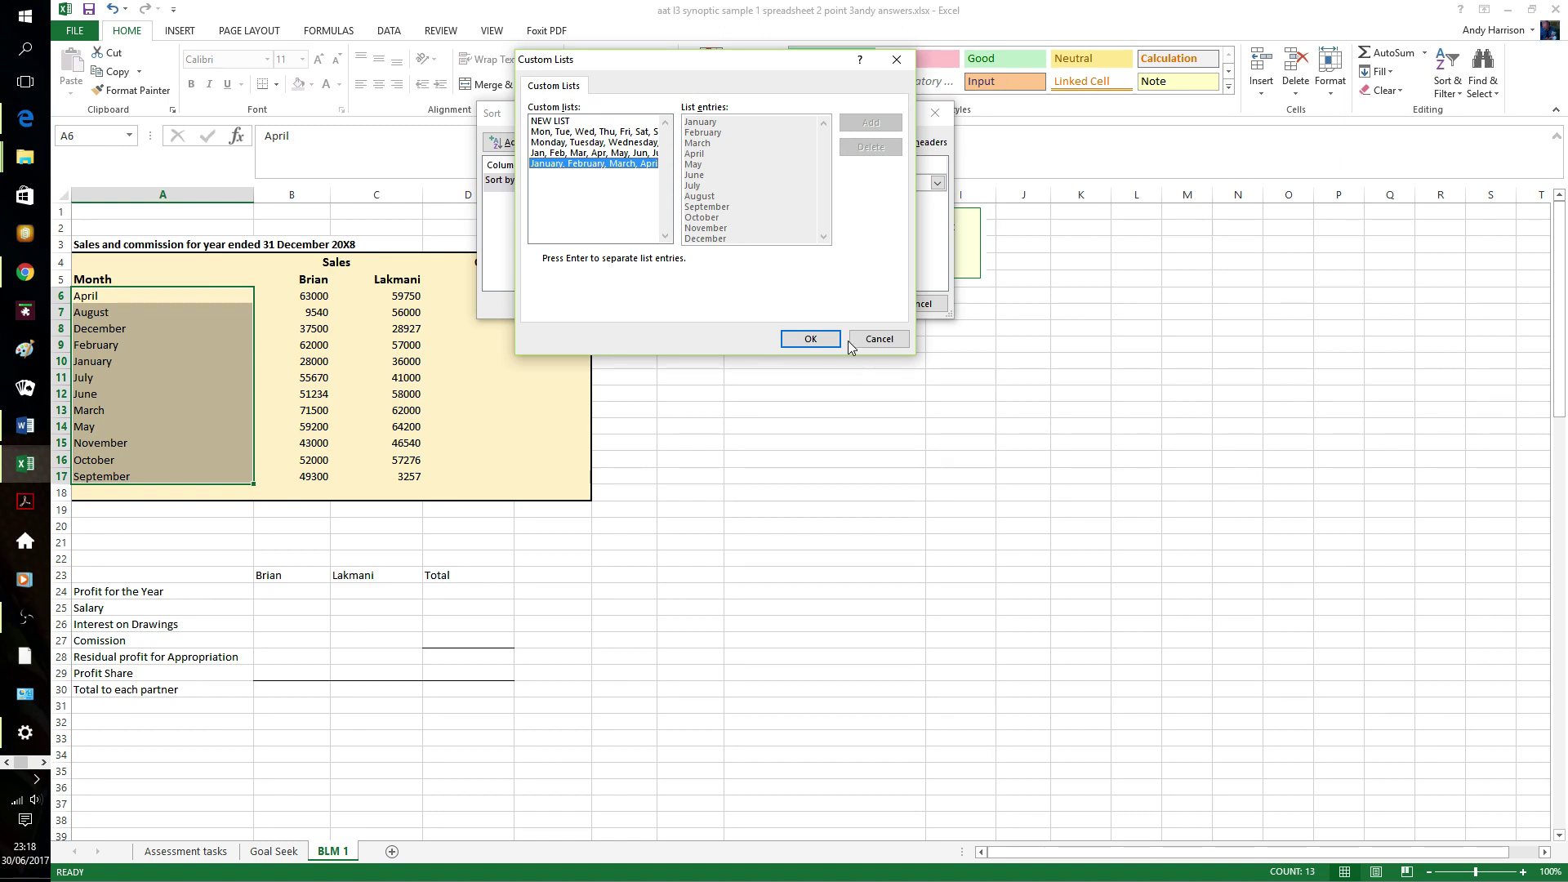
click(813, 339)
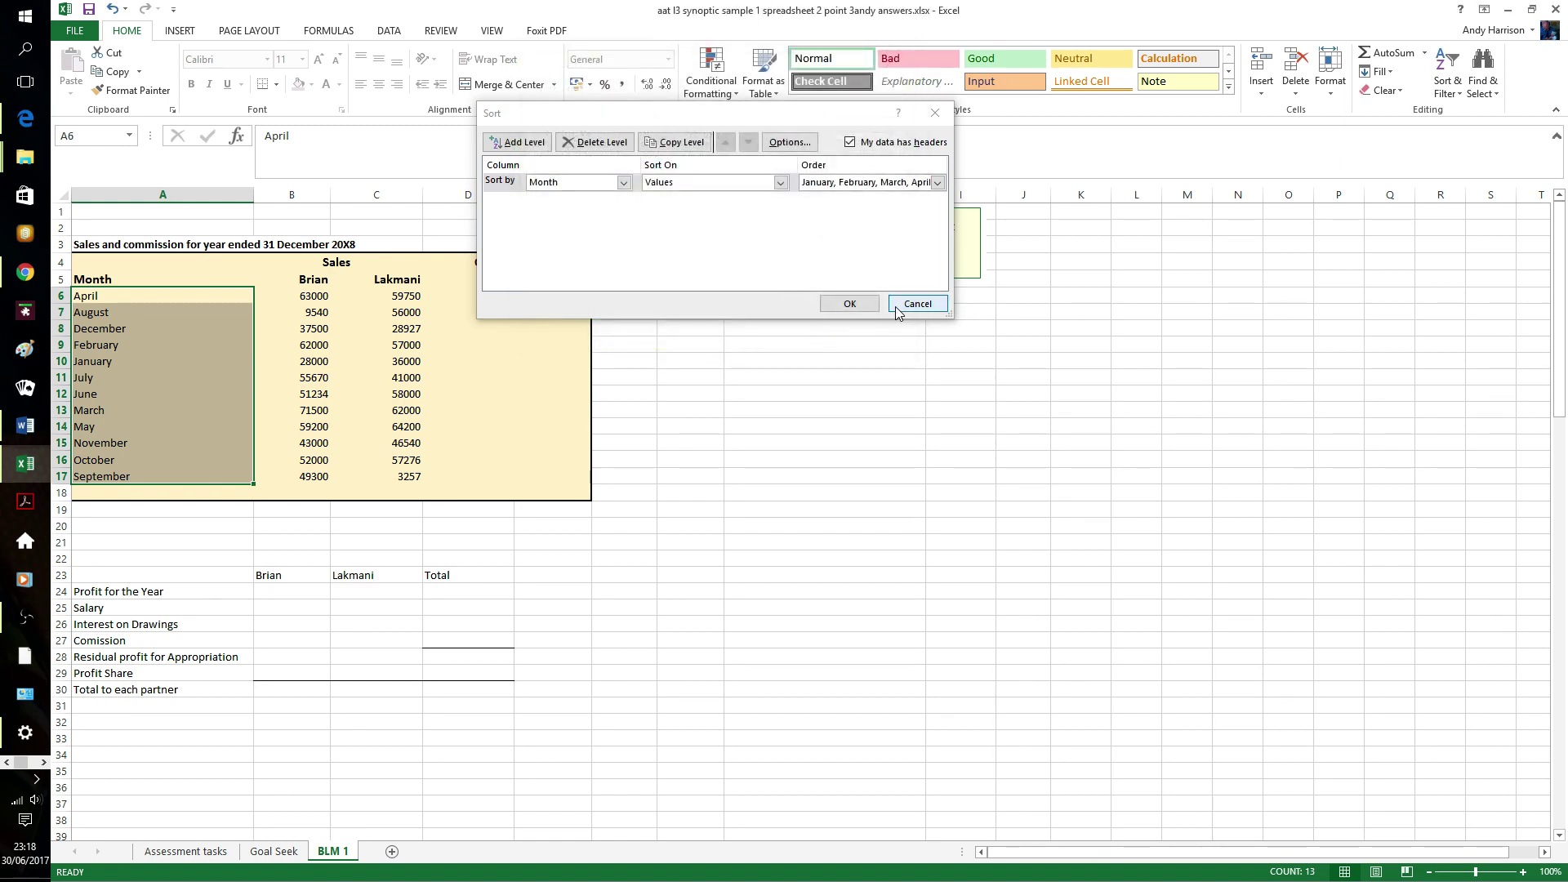
click(913, 303)
click(790, 344)
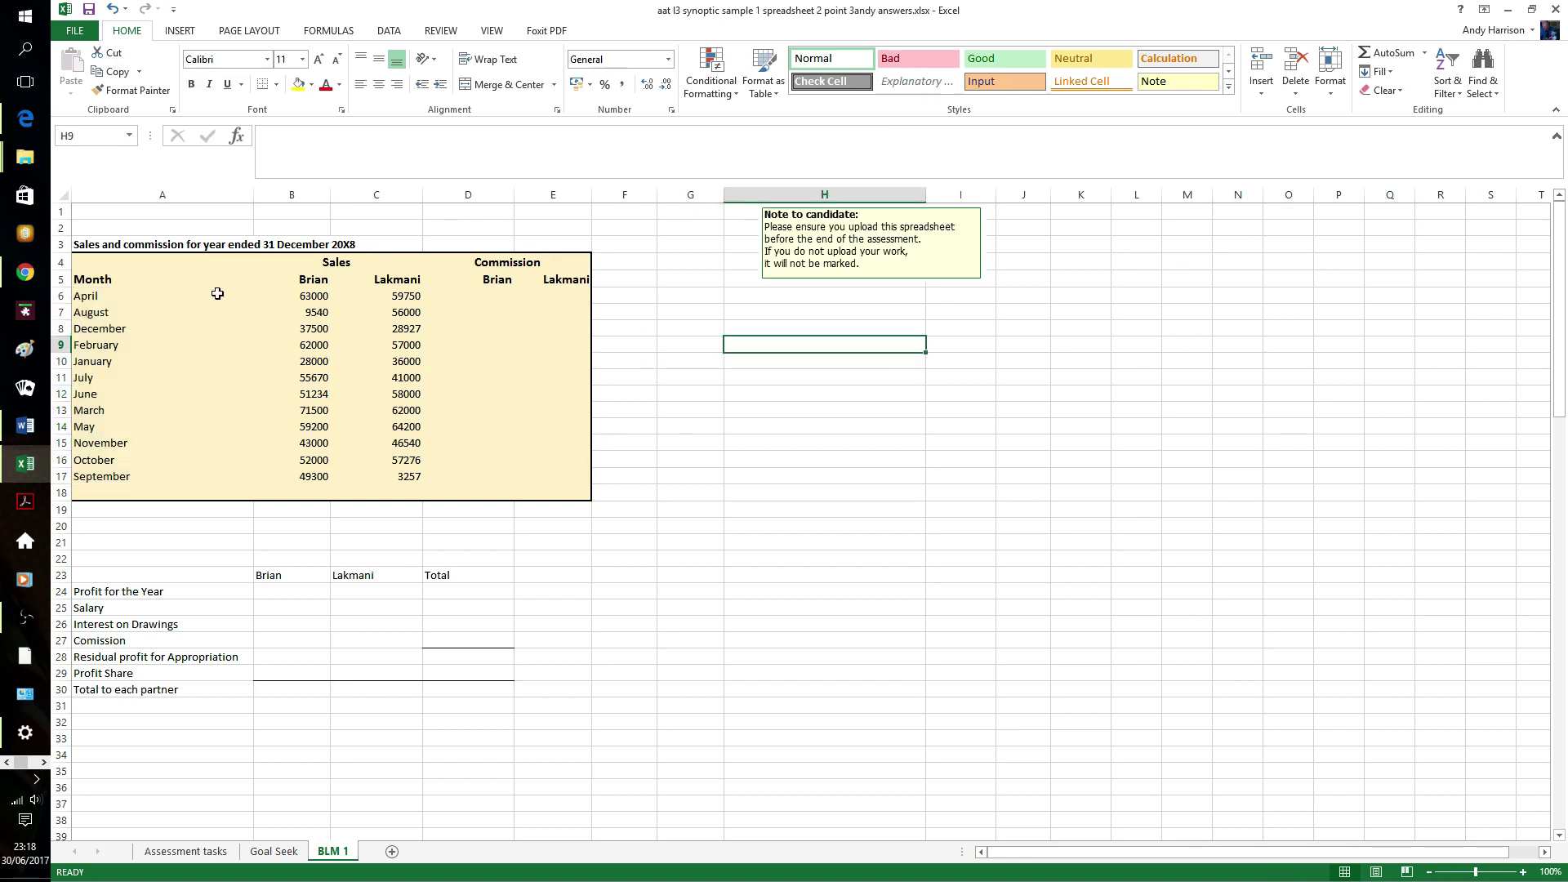
- Custom-sort the sales table by Month using the January, February, March… list
drag(89, 280, 550, 473)
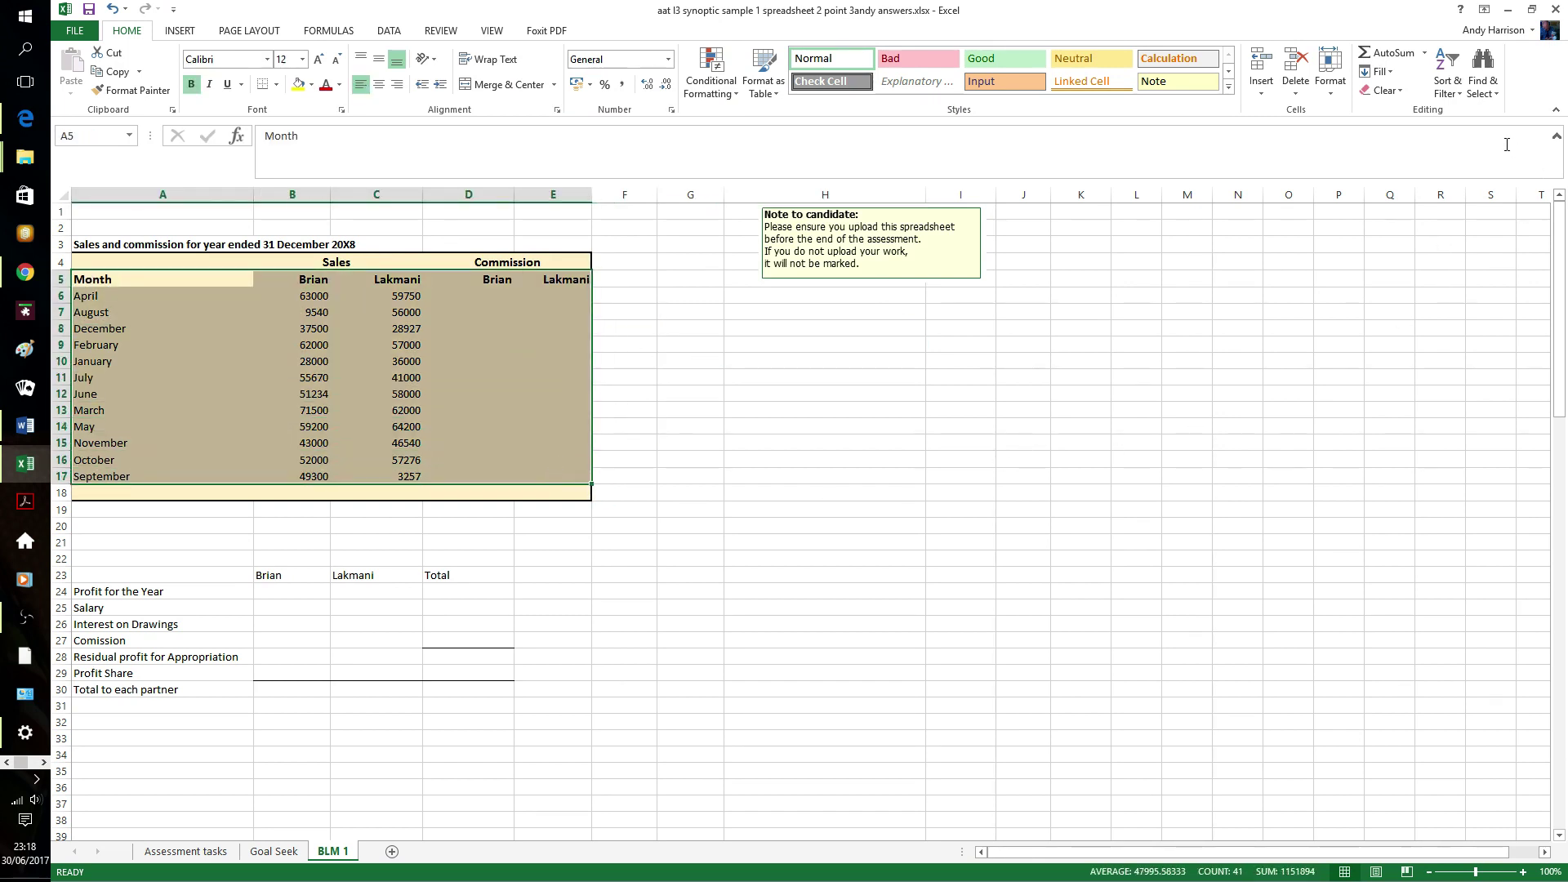
click(1447, 82)
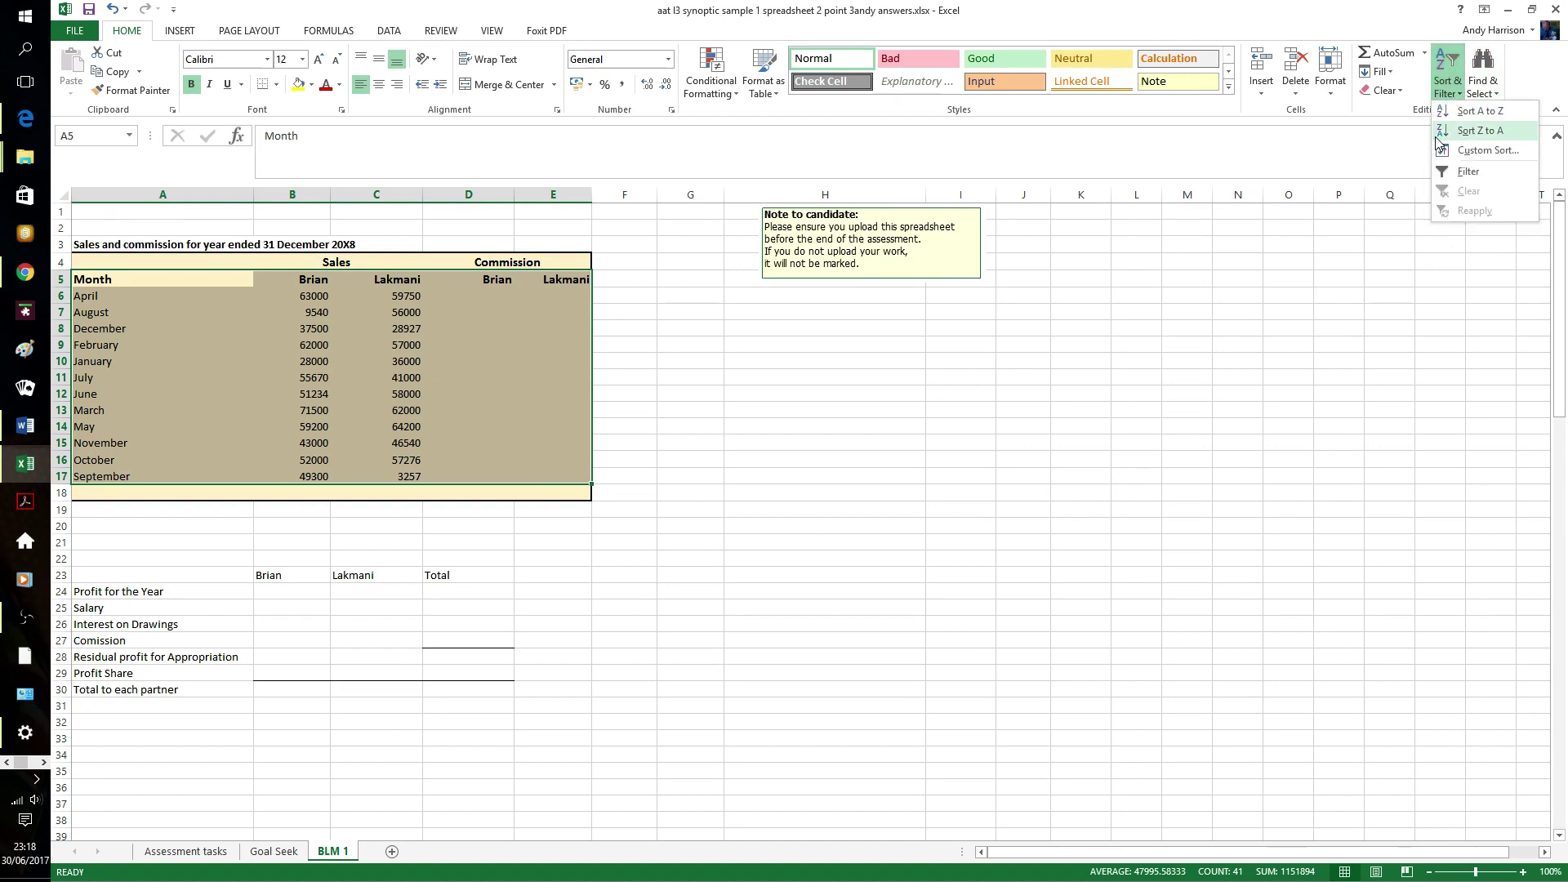
click(1486, 150)
click(623, 182)
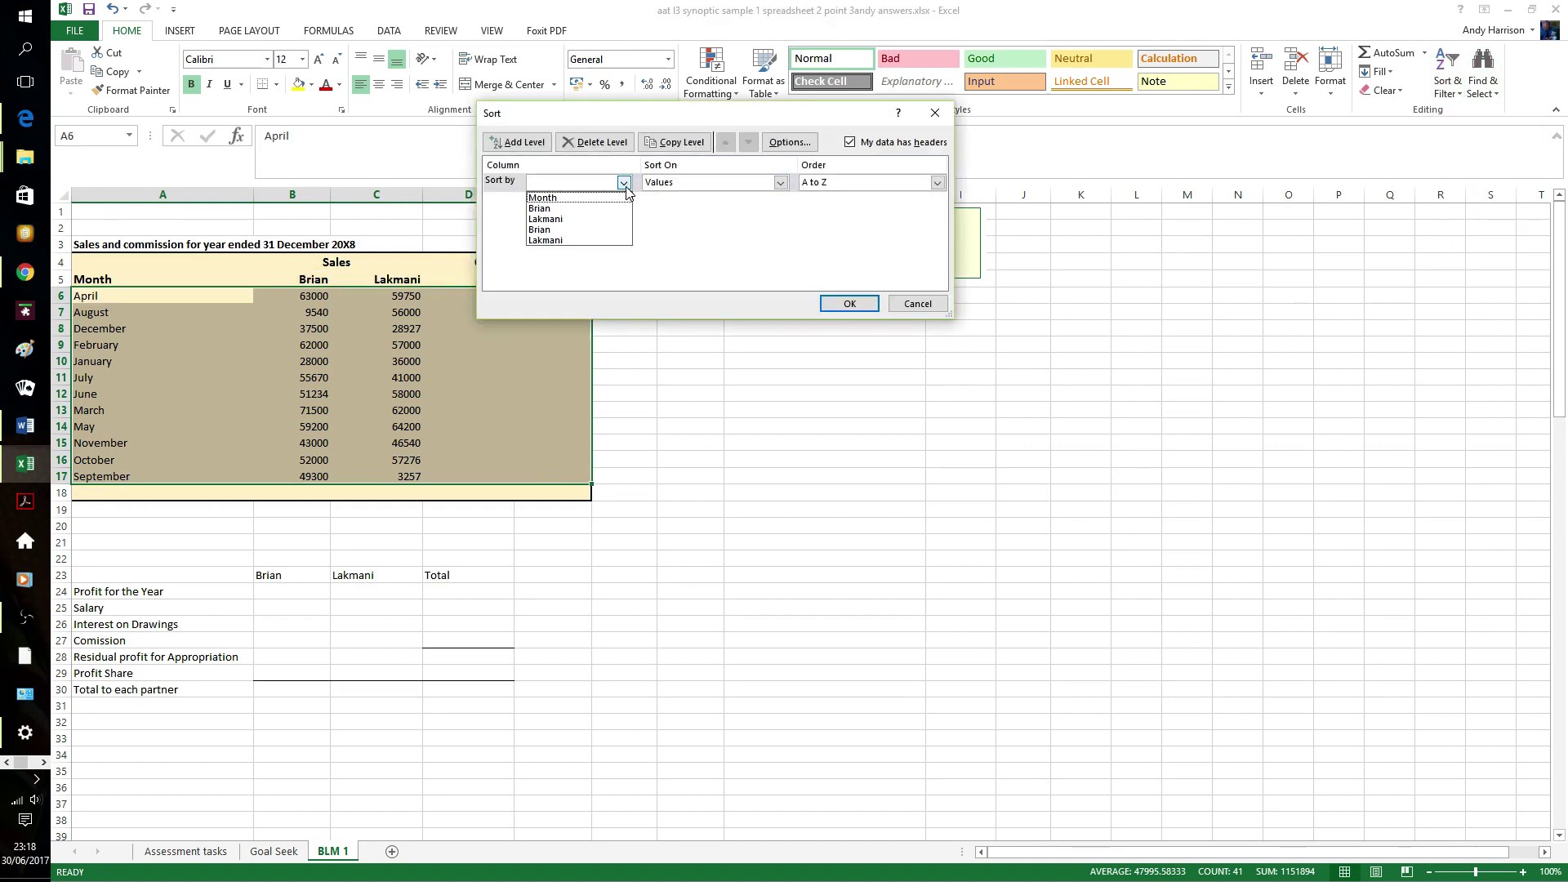
click(599, 196)
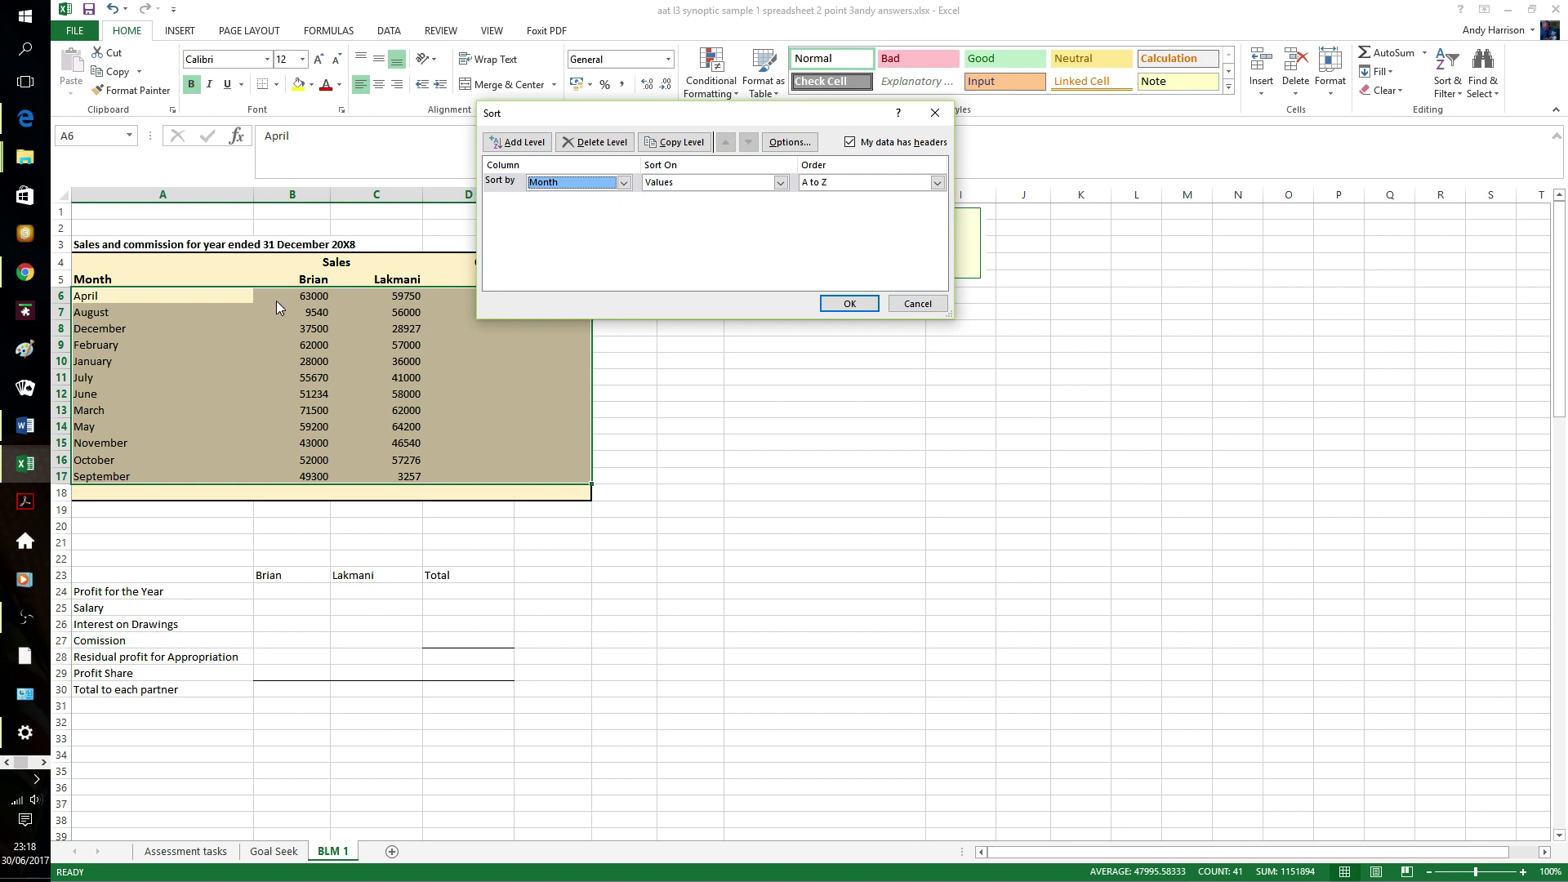
click(938, 182)
click(906, 217)
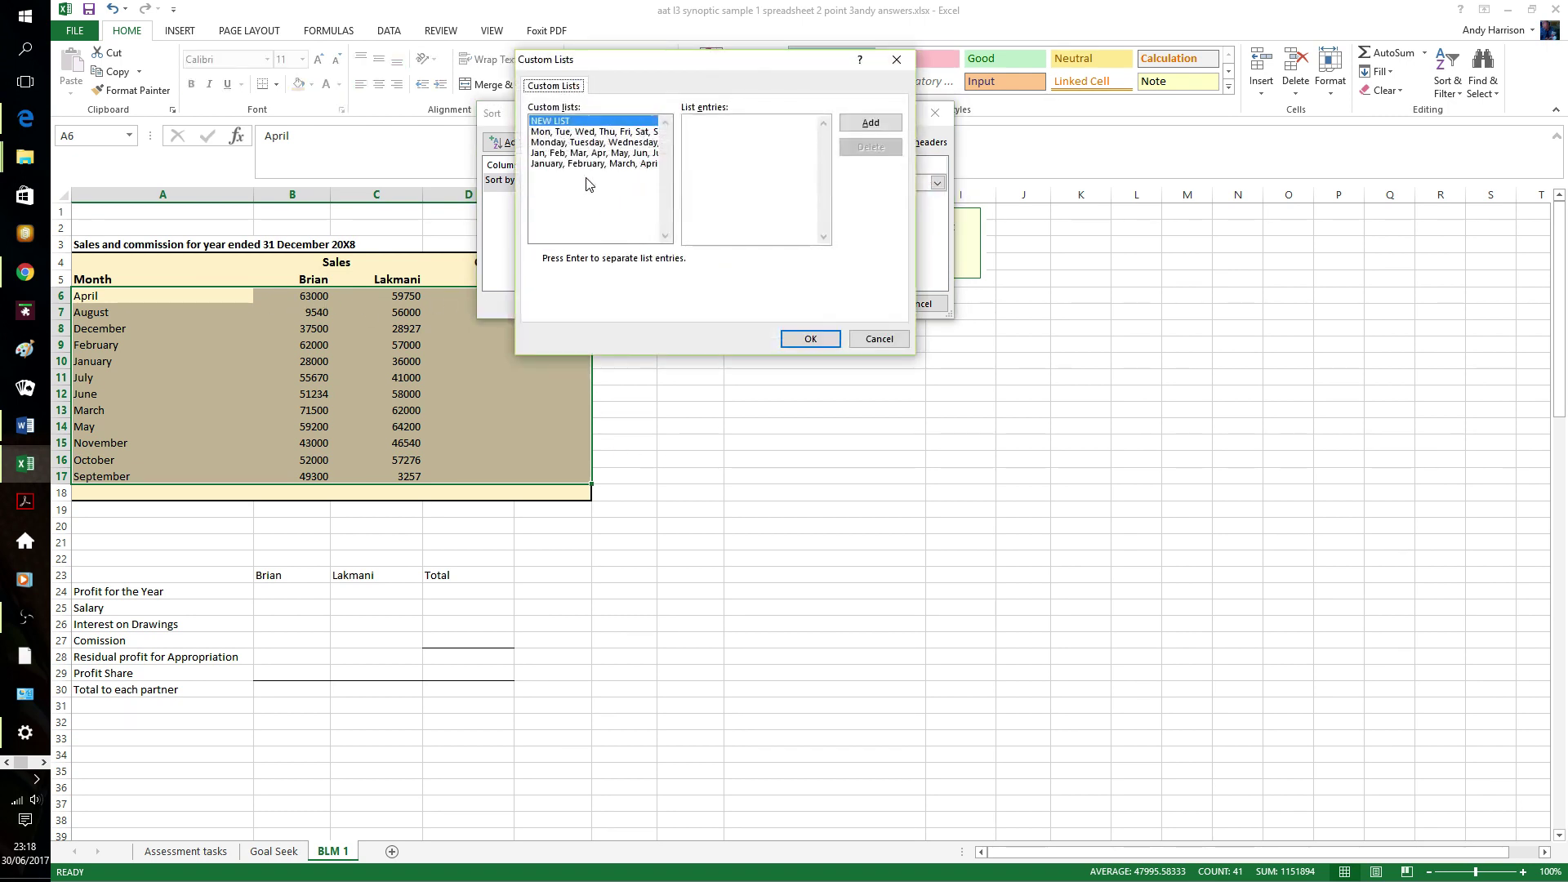
click(590, 164)
click(813, 339)
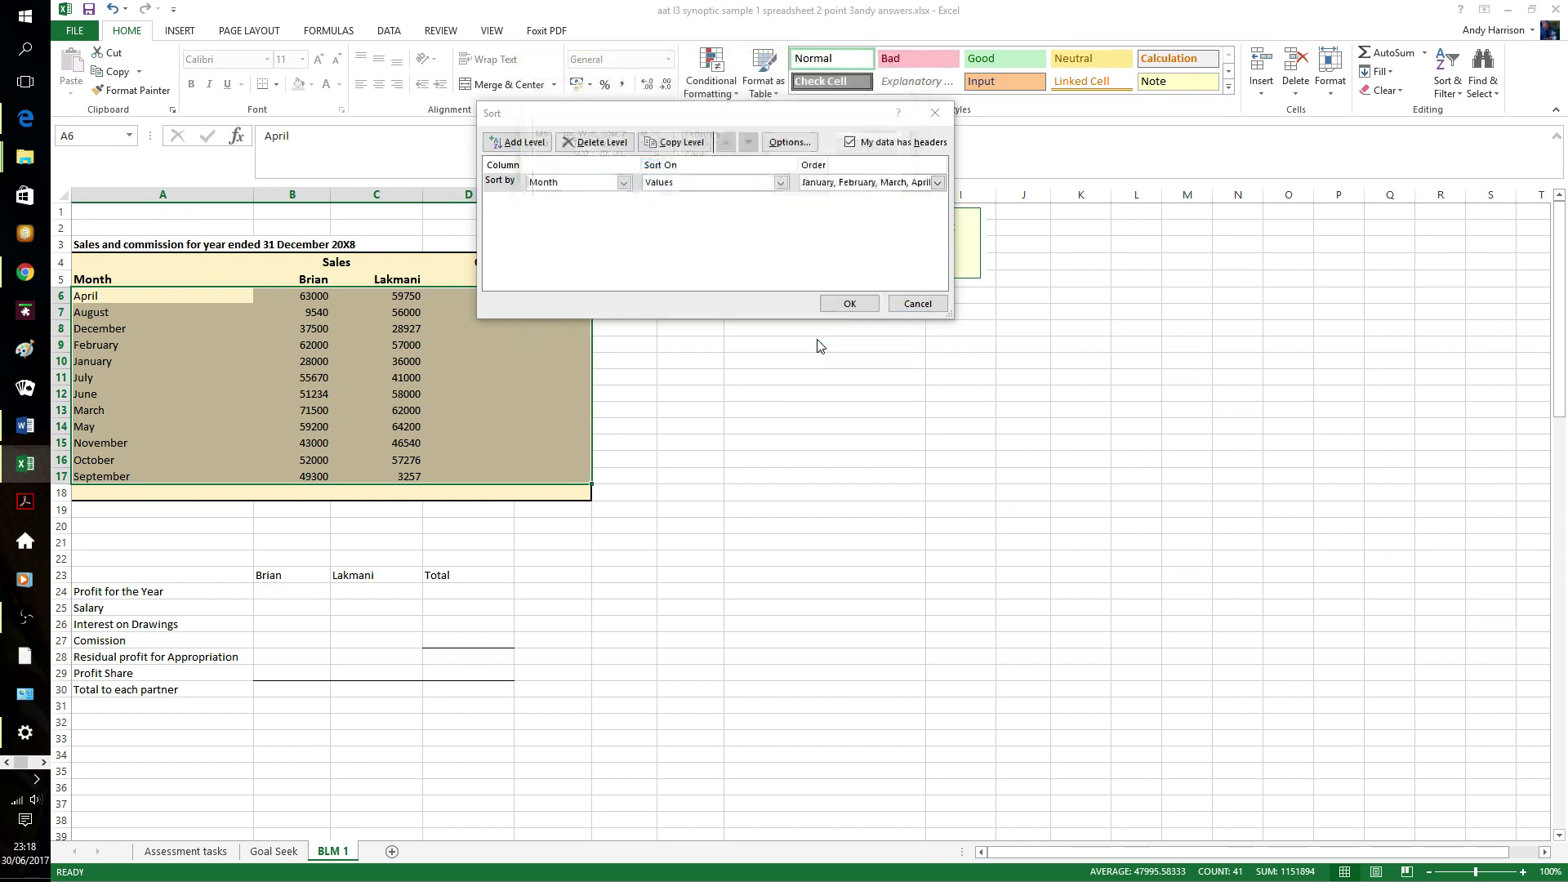
click(849, 302)
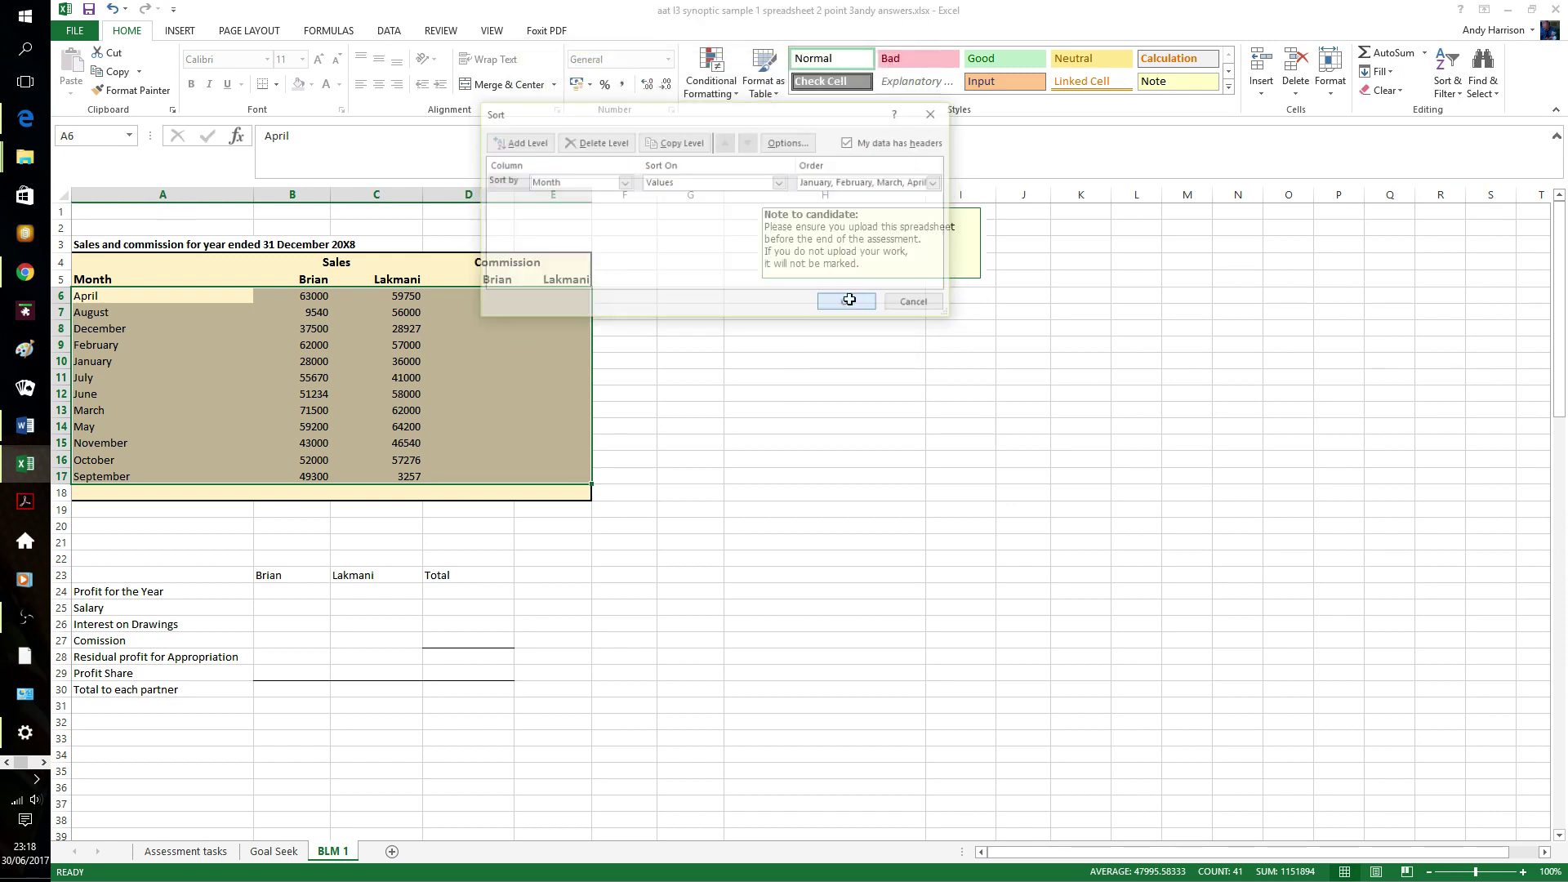
click(803, 396)
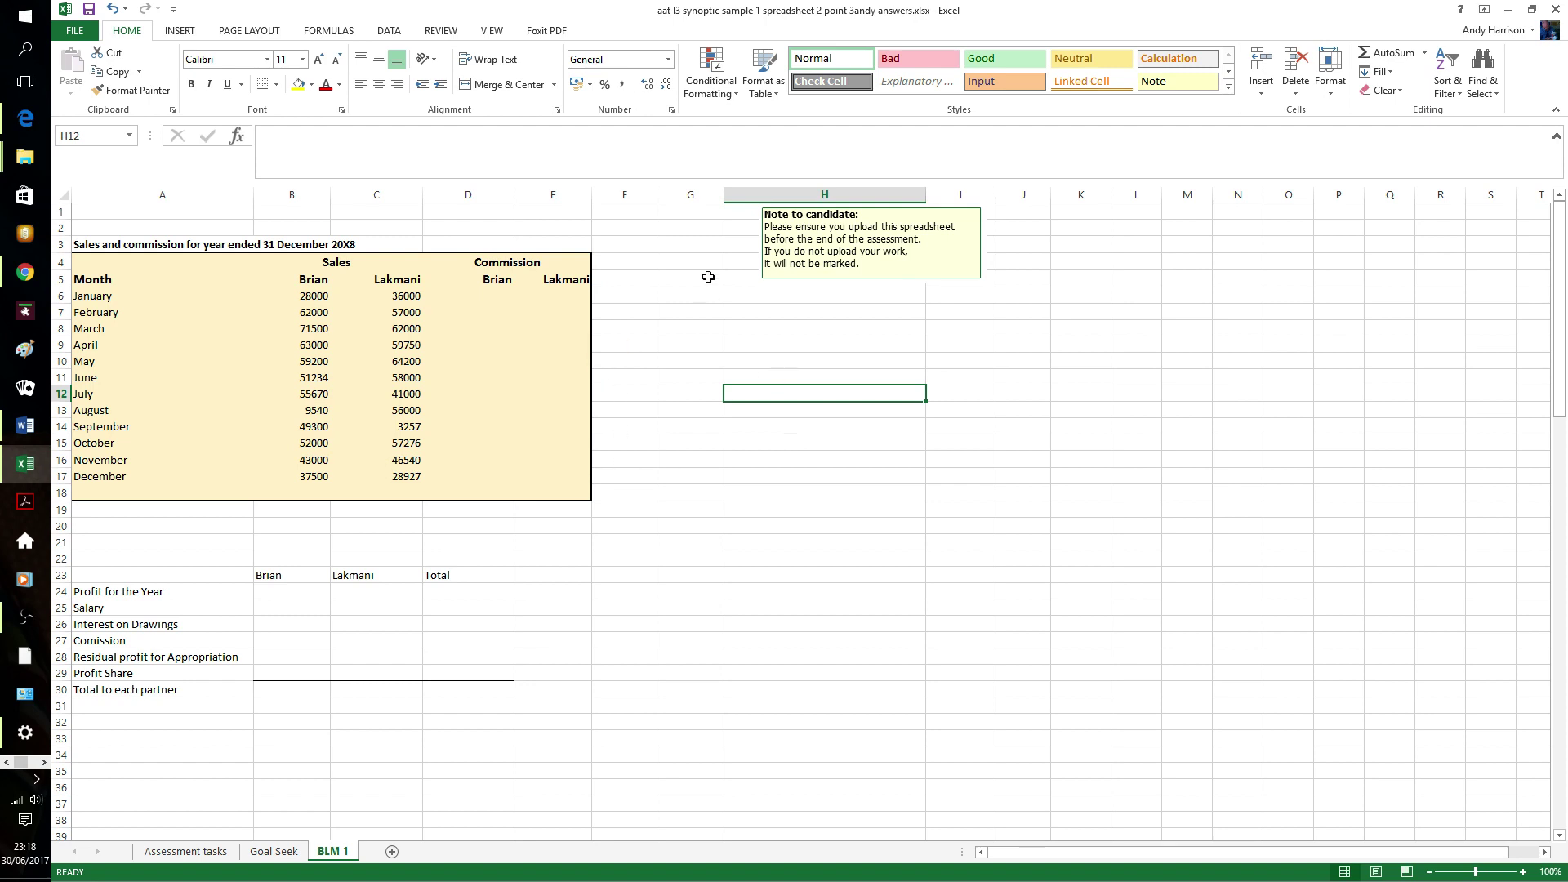
click(504, 298)
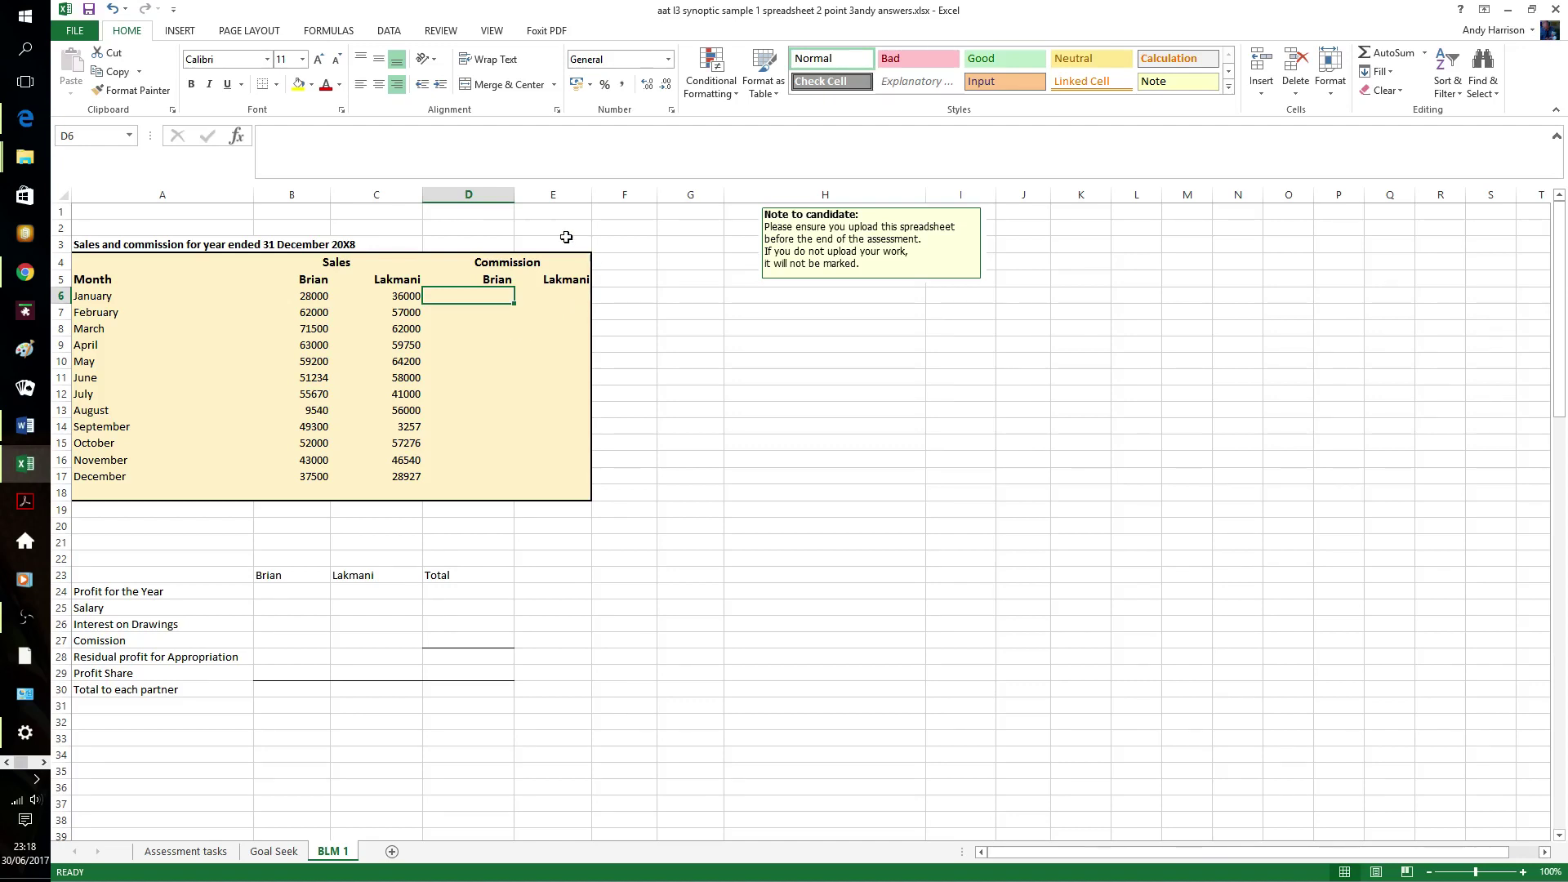
- Enter an IF formula in D6: B6>10000 gives B6*1.5%, otherwise 0, giving 420
click(236, 135)
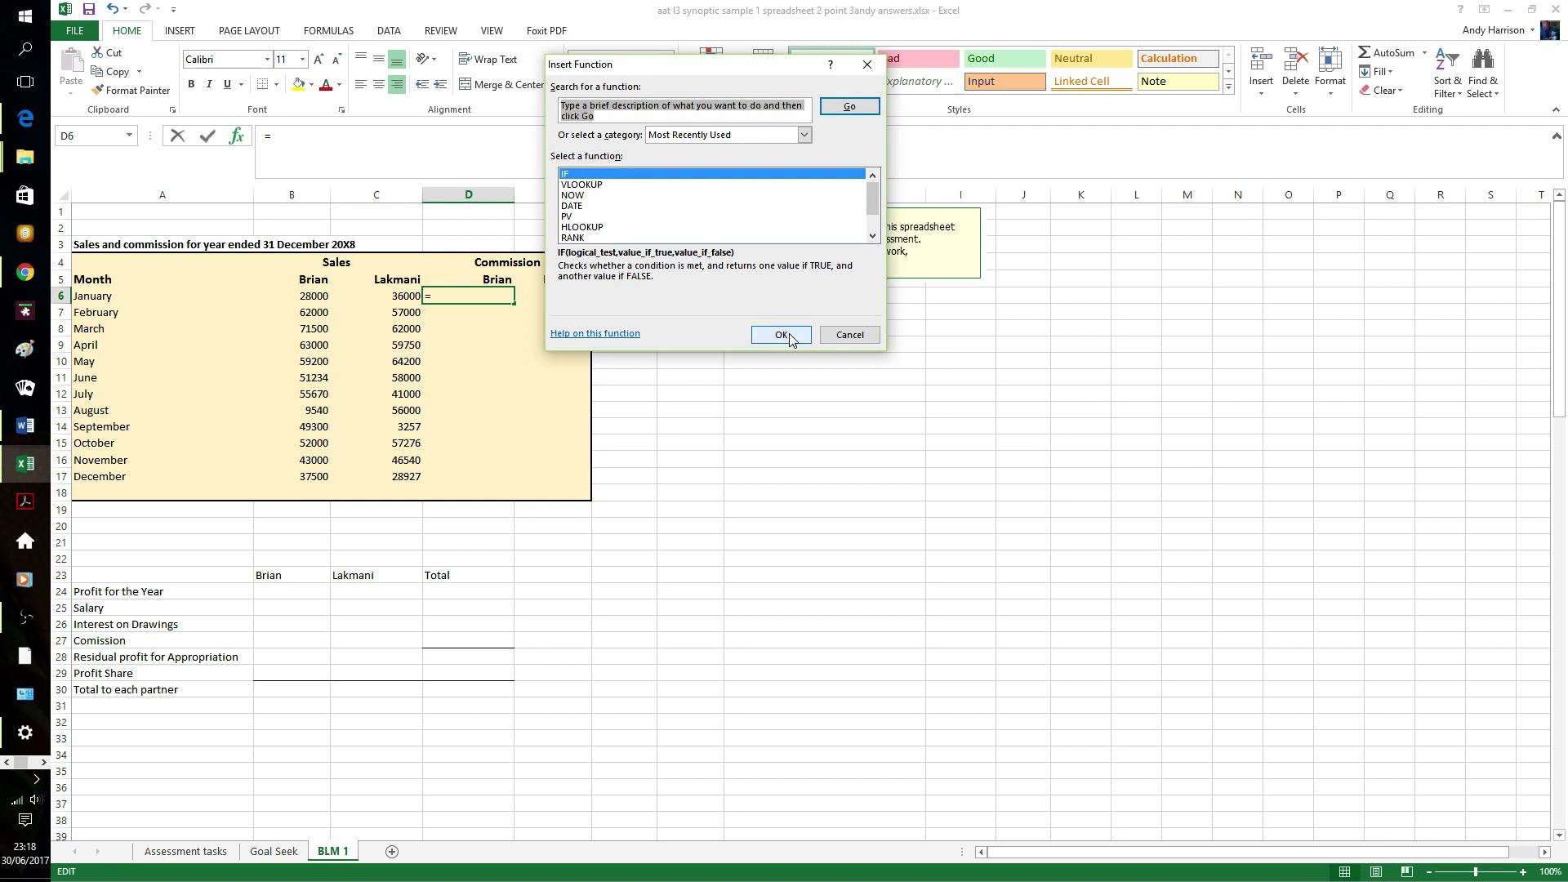
click(781, 335)
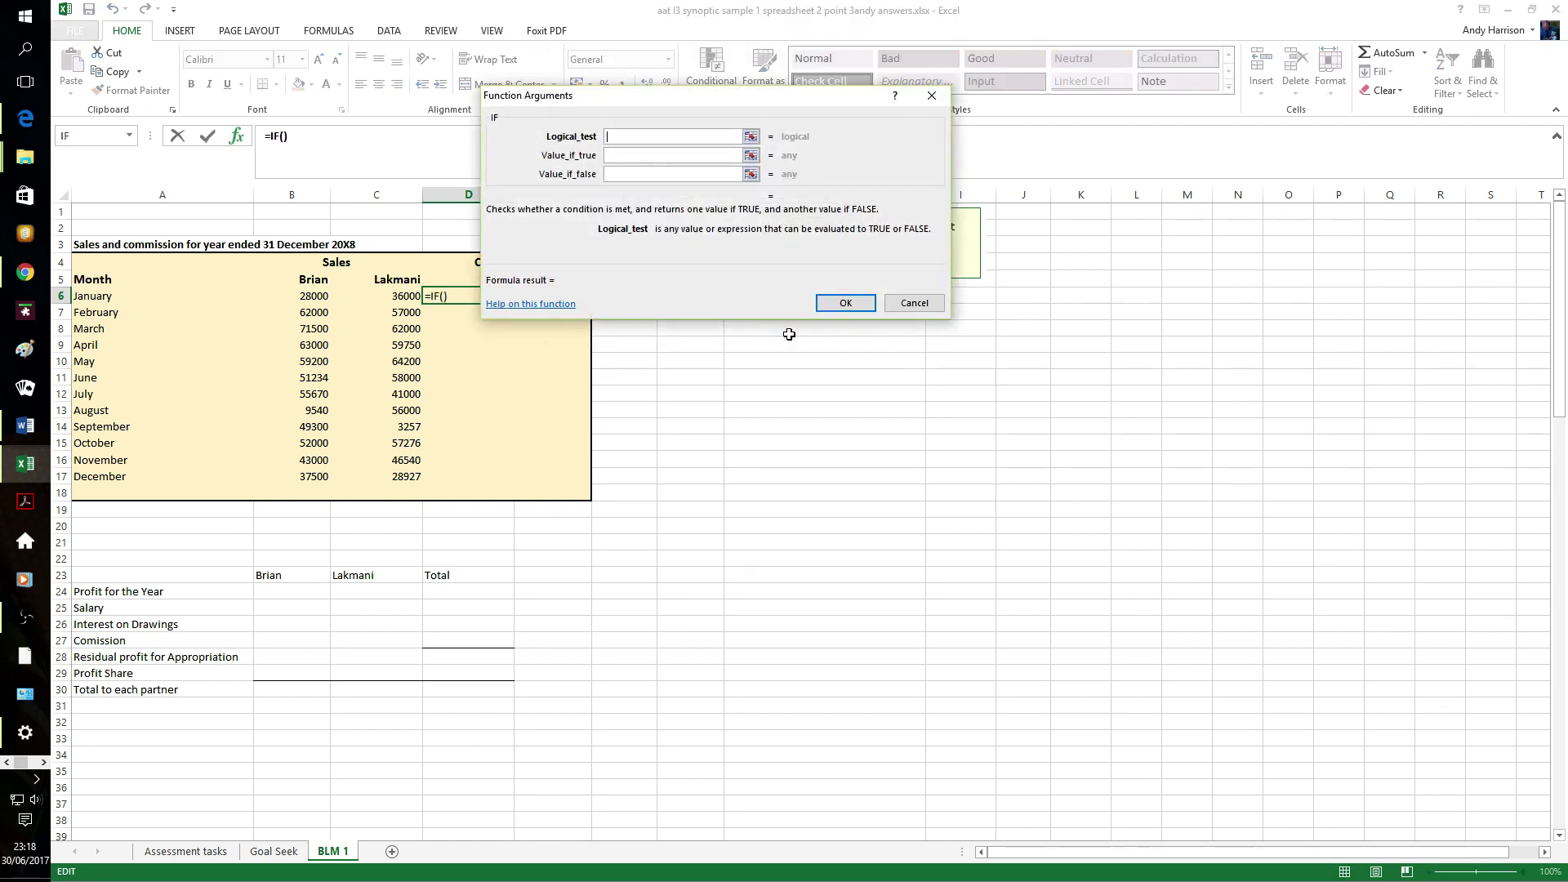
text(b6)
text(>10000)
click(642, 156)
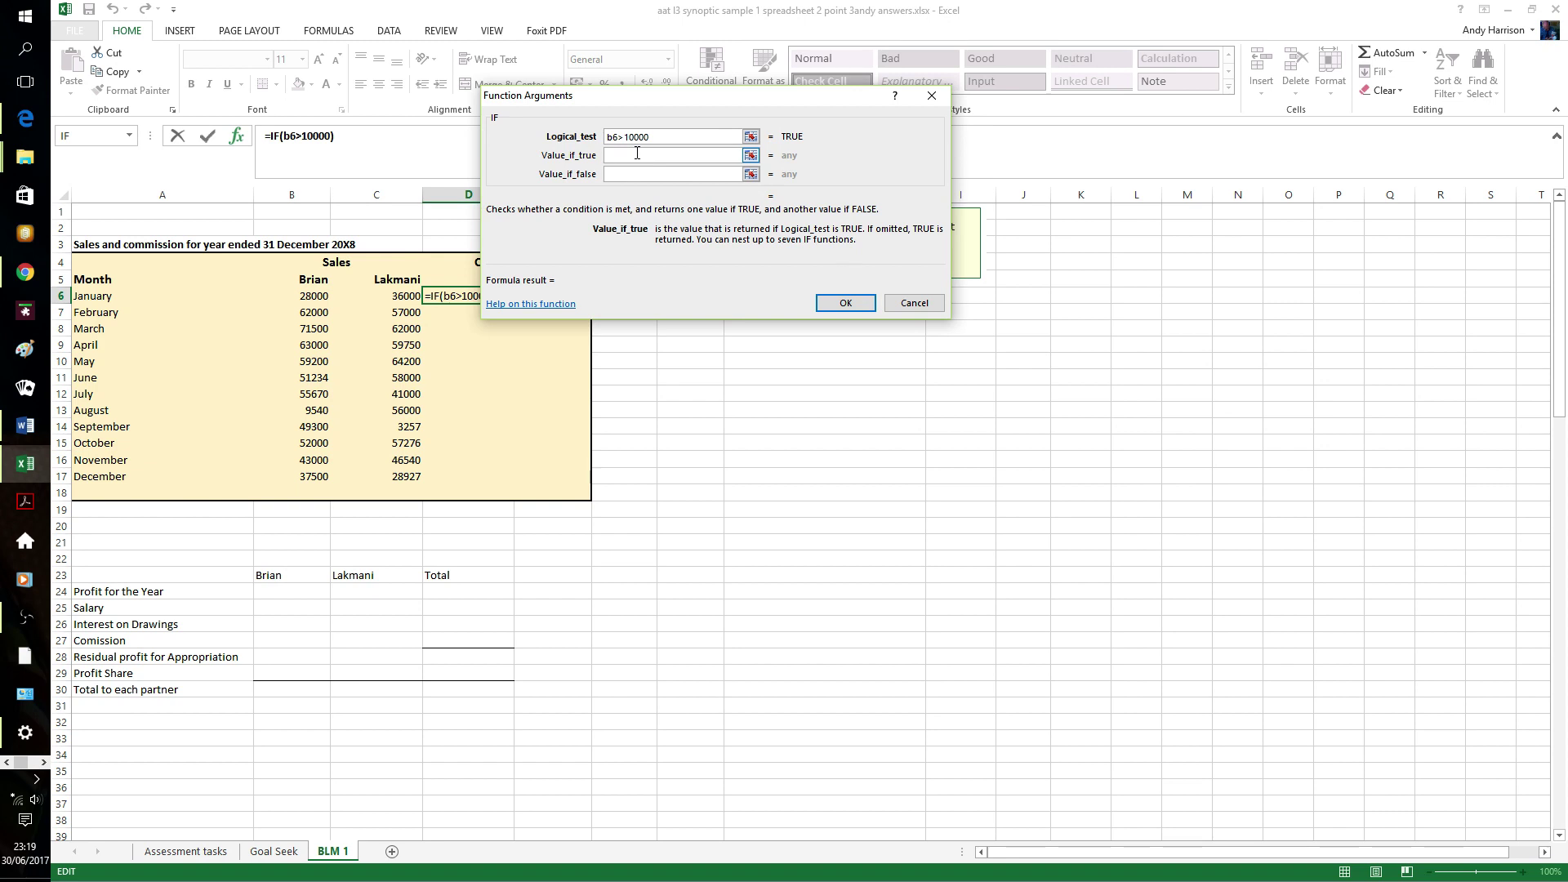
text(b6*1.5%)
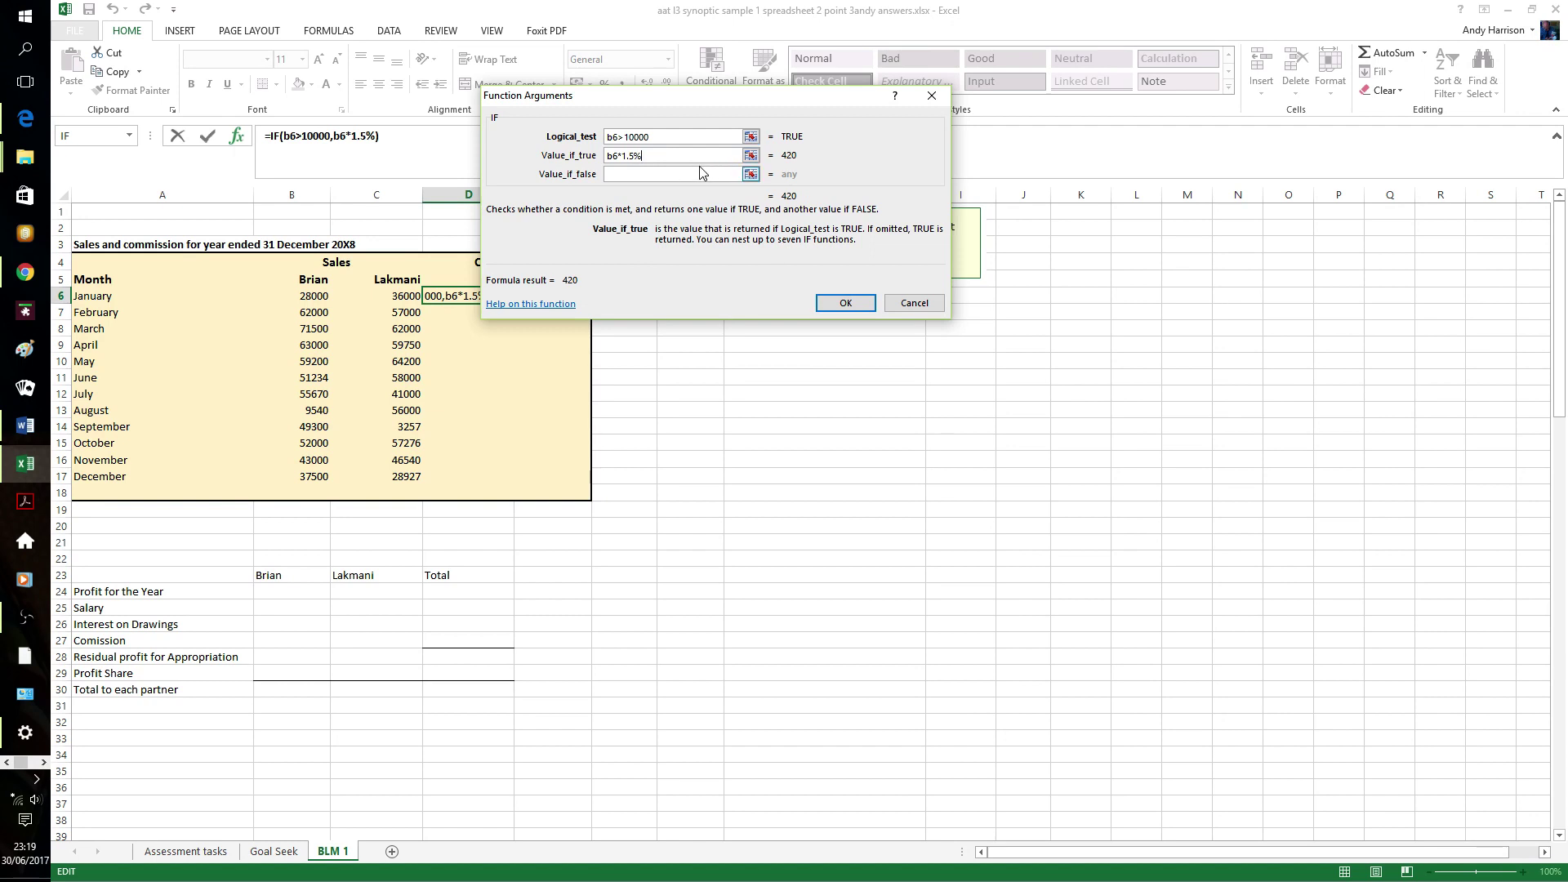
click(702, 174)
text(0)
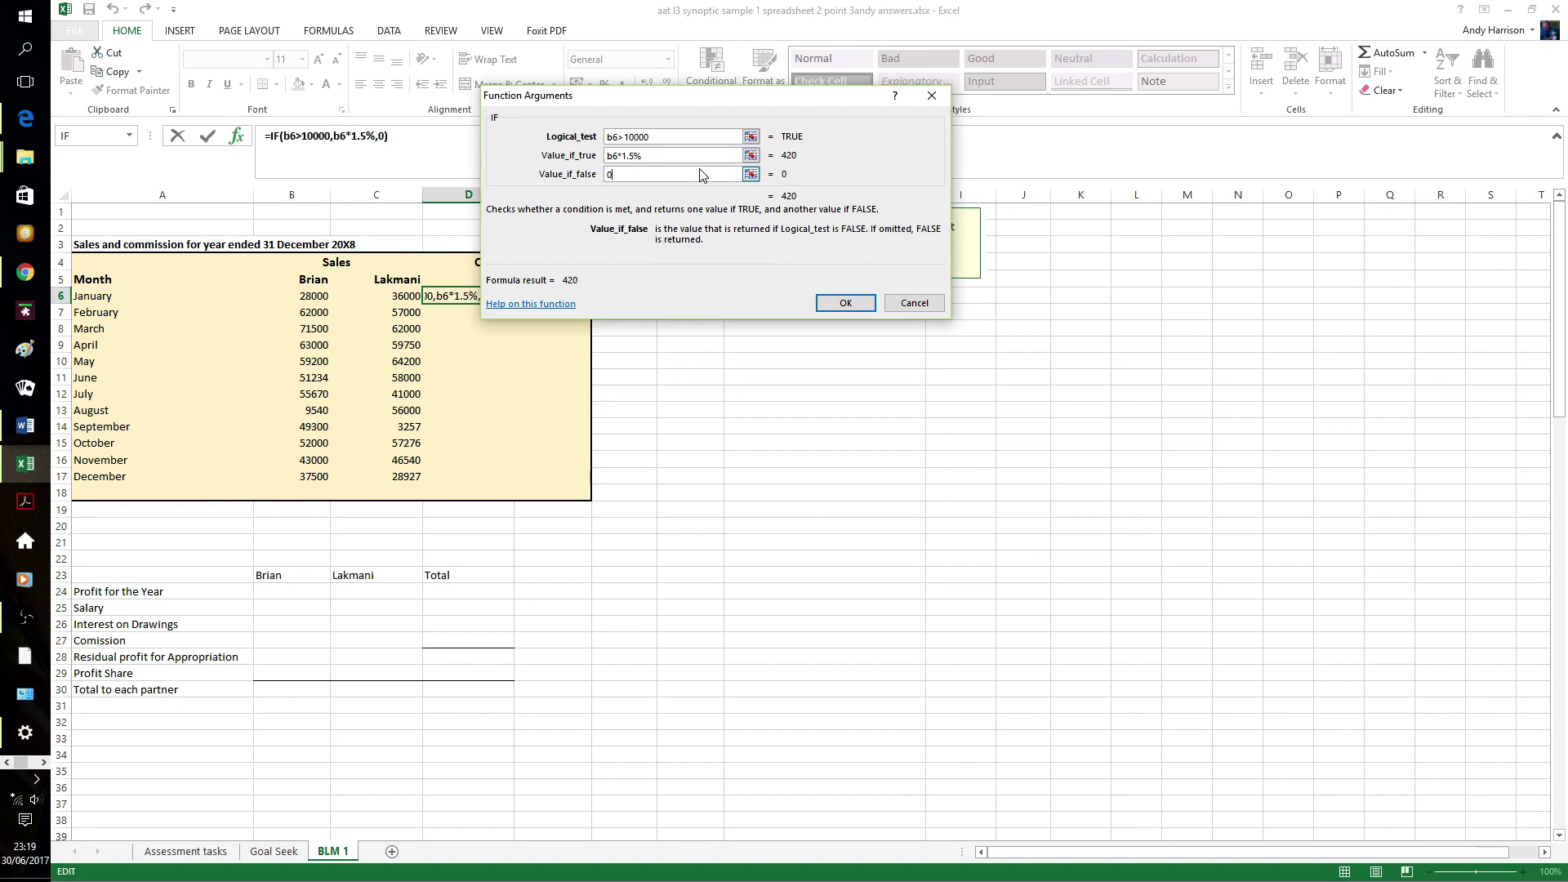
click(845, 303)
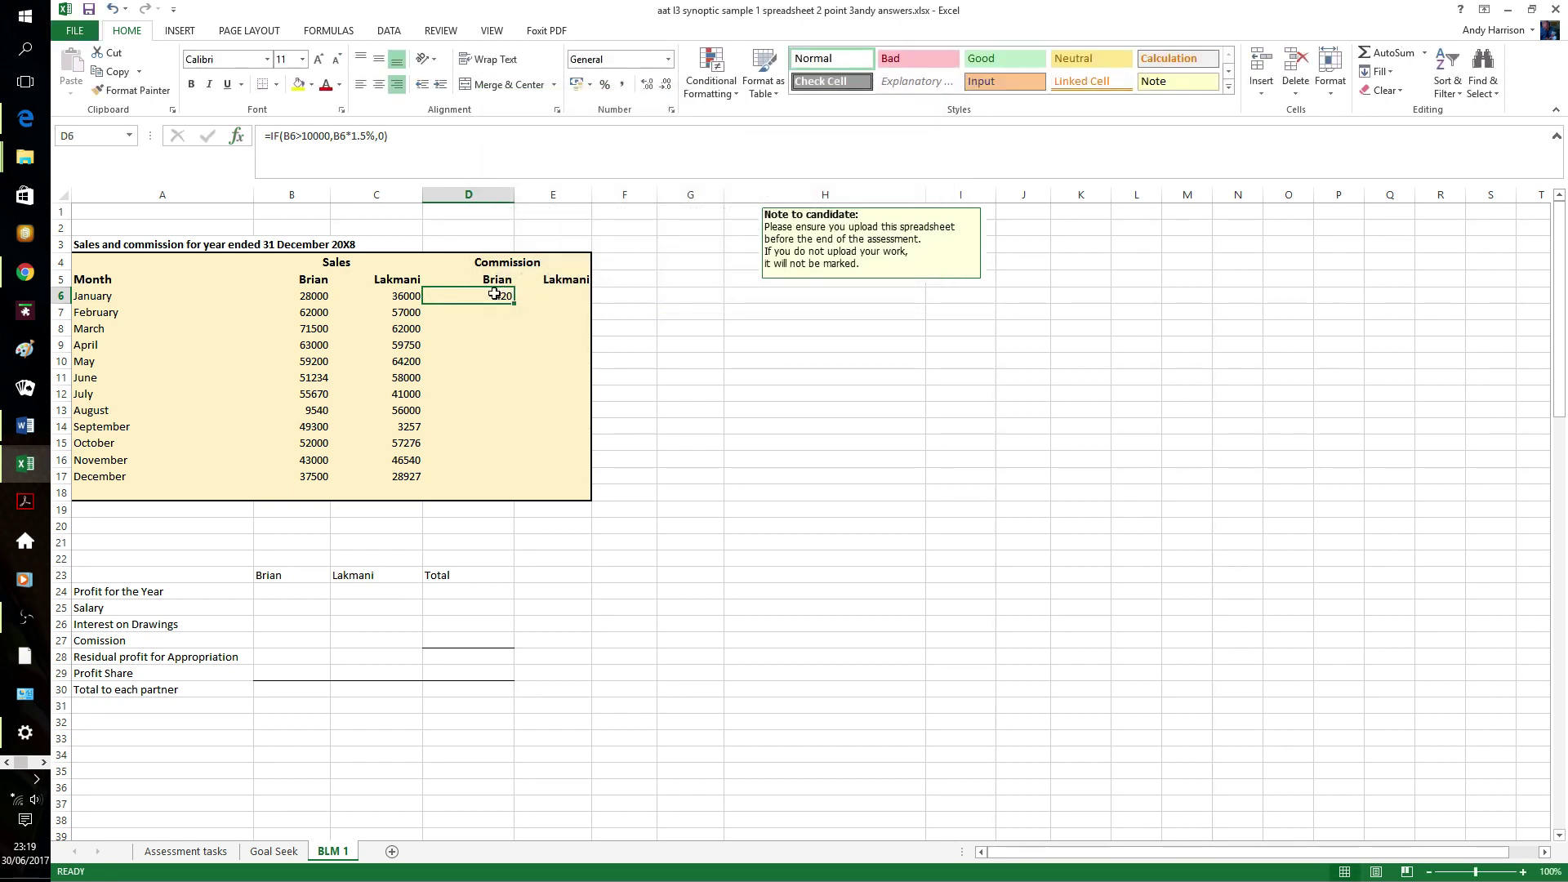
- Fill the commission formula across to Lakmani's column and down to December with Ctrl+R and Ctrl+D
key(shift+Right)
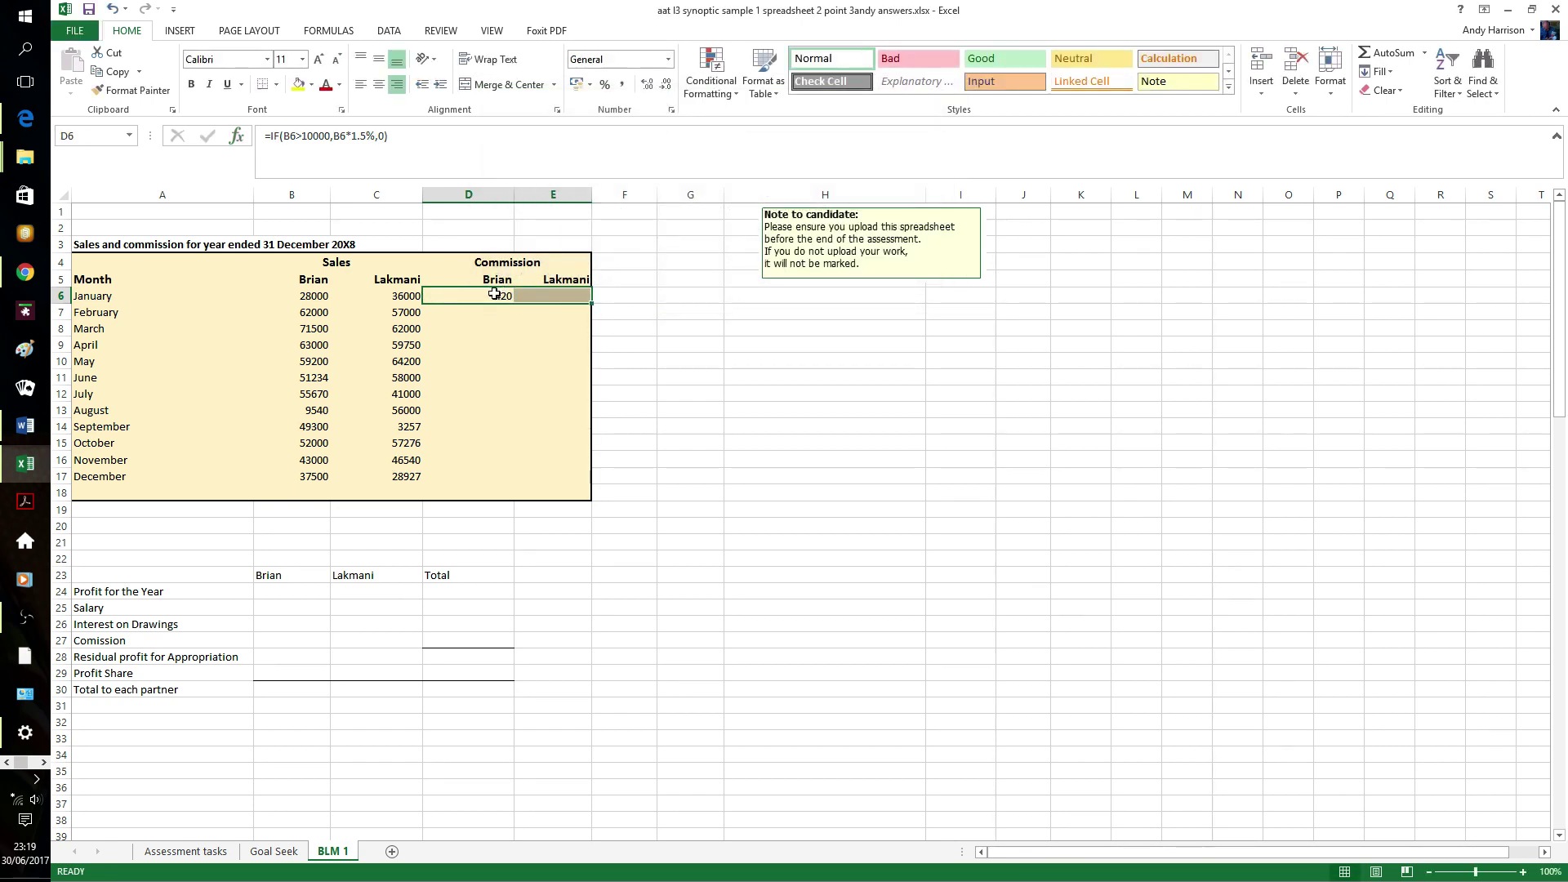
key(ctrl+r)
key(shift+Down)
key(shift+Down)
key(shift+Down)
key(shift+Down)
key(shift+Down)
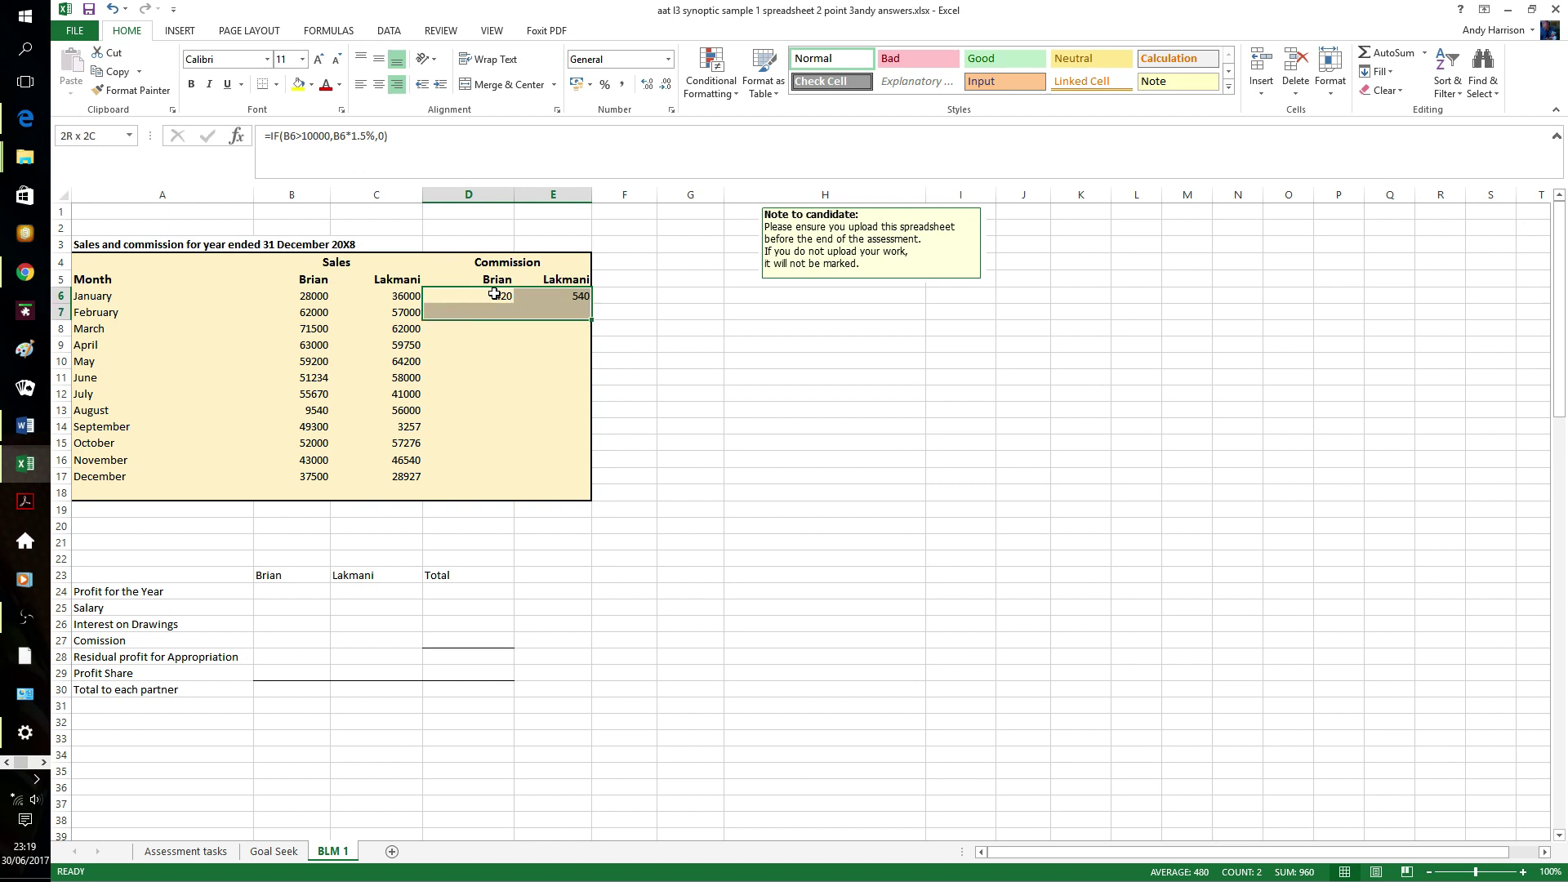
key(shift+Down)
key(shift+Down)
key(shift+Down)
key(shift+Down)
key(shift+Down)
key(shift+Down)
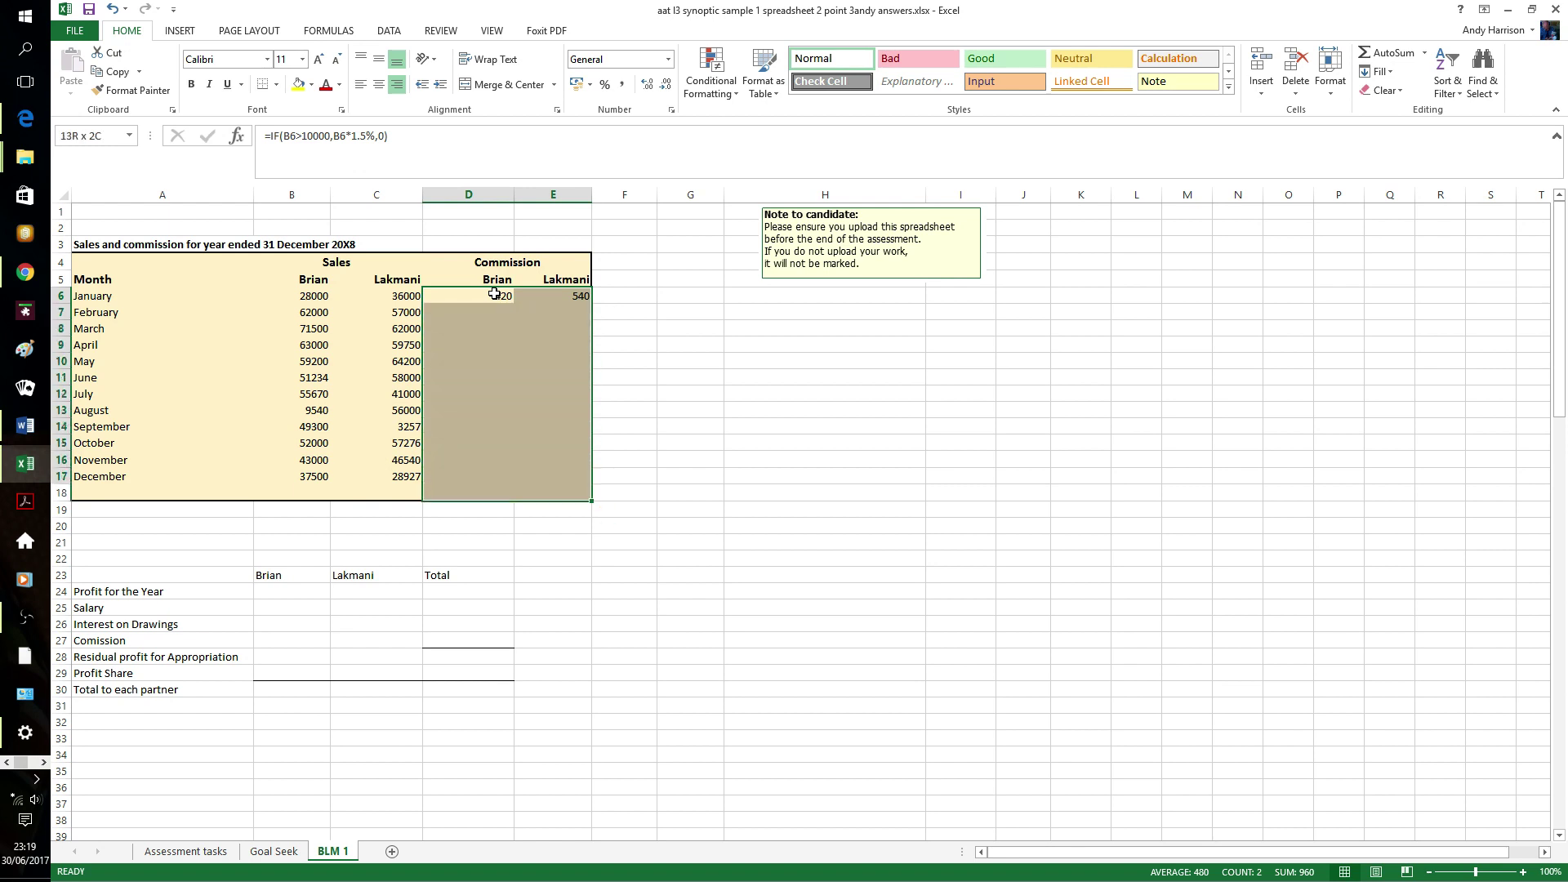
key(ctrl+d)
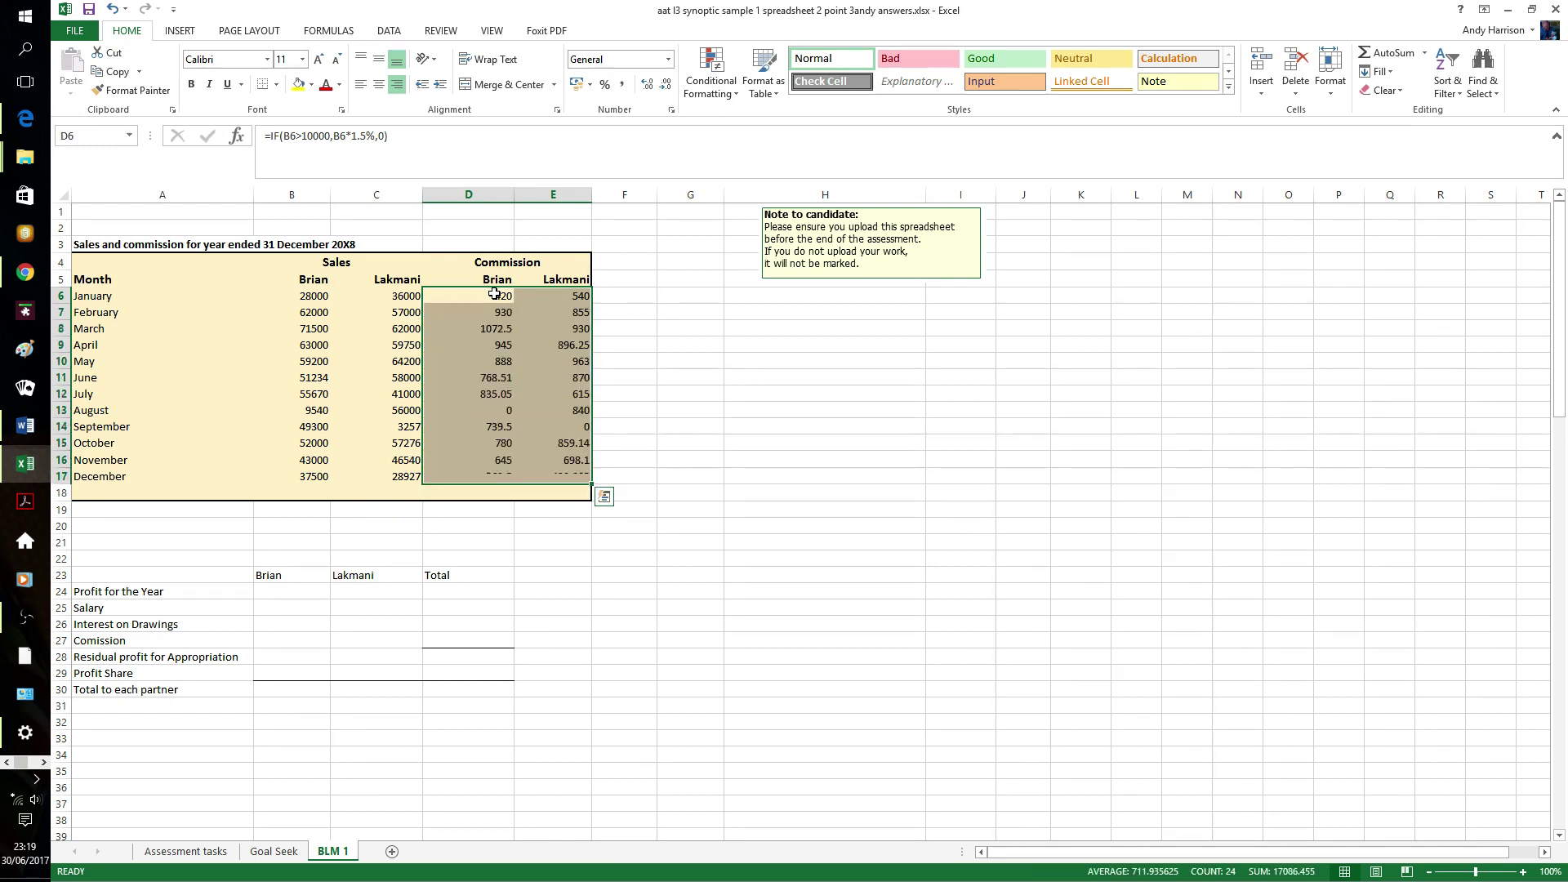
click(638, 330)
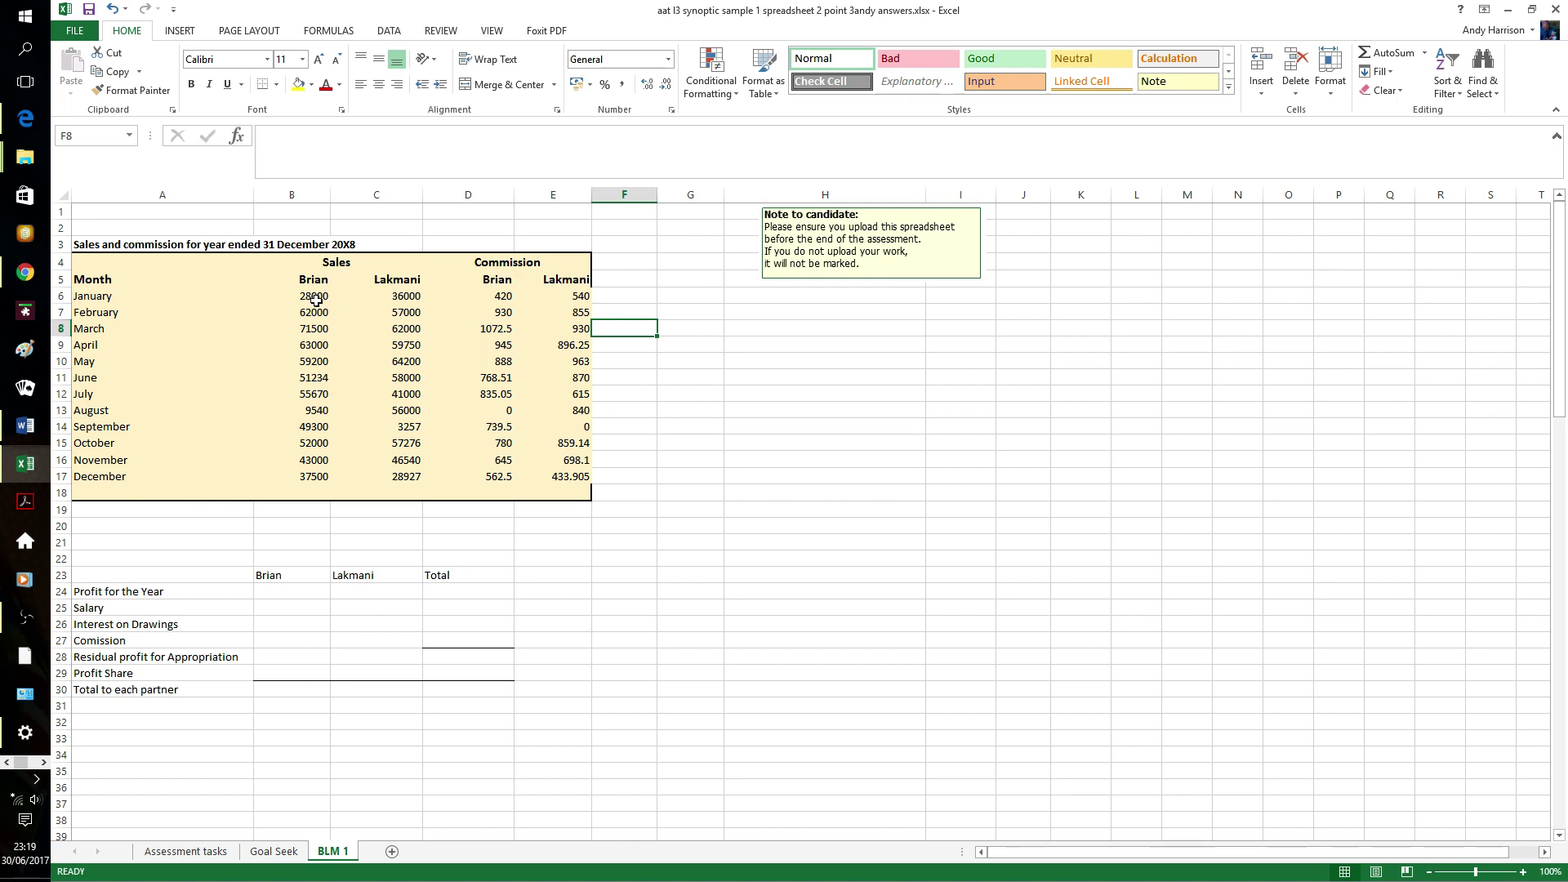
- AutoSum the sales and commission columns into a totals row 18
drag(313, 298, 563, 490)
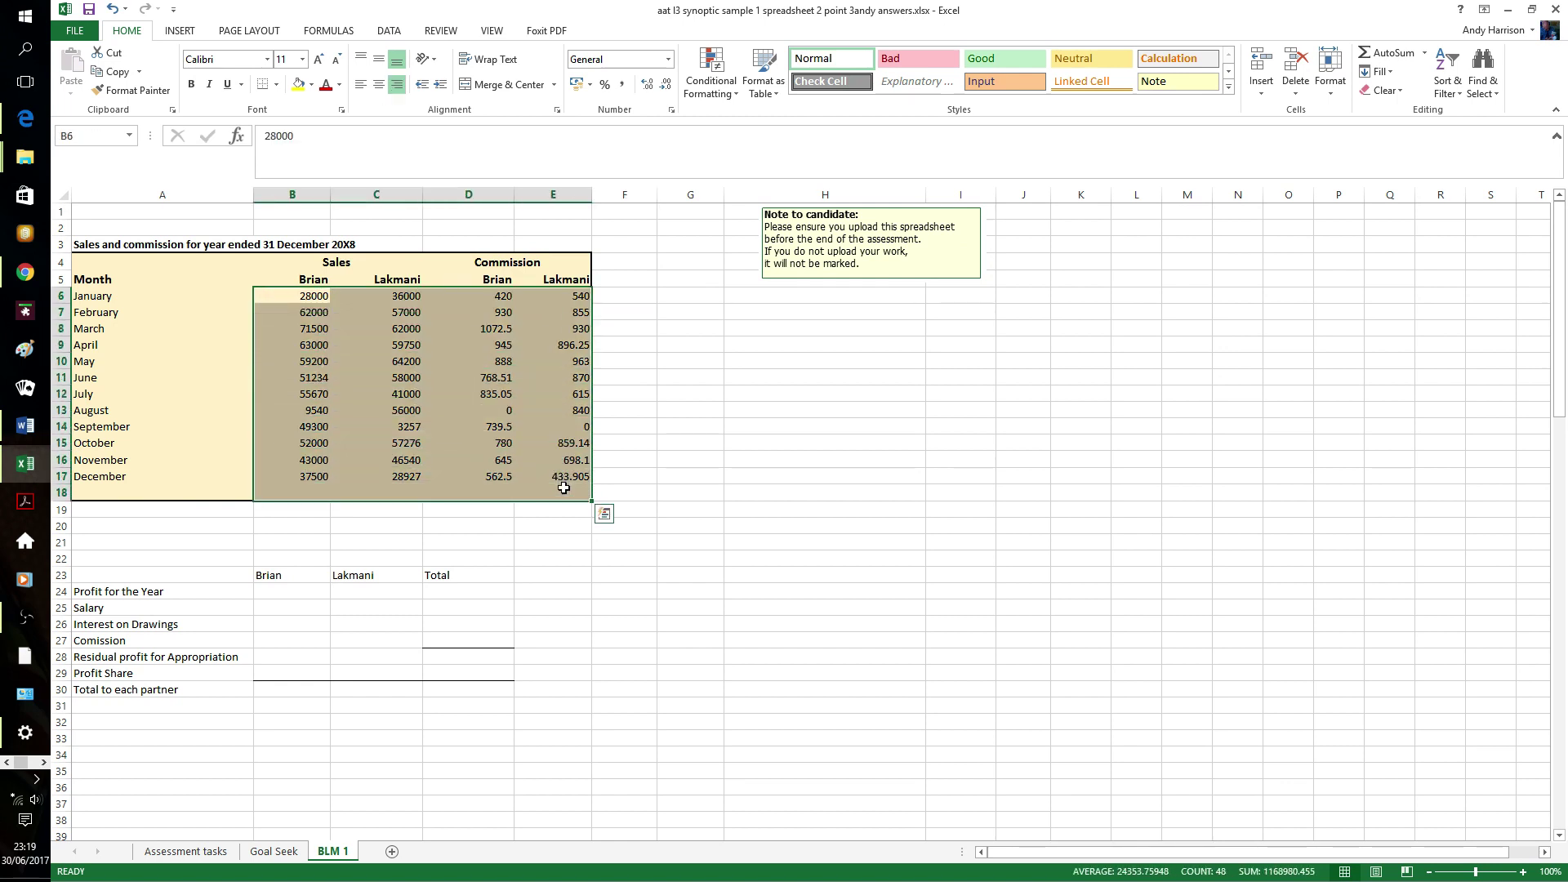
click(1381, 54)
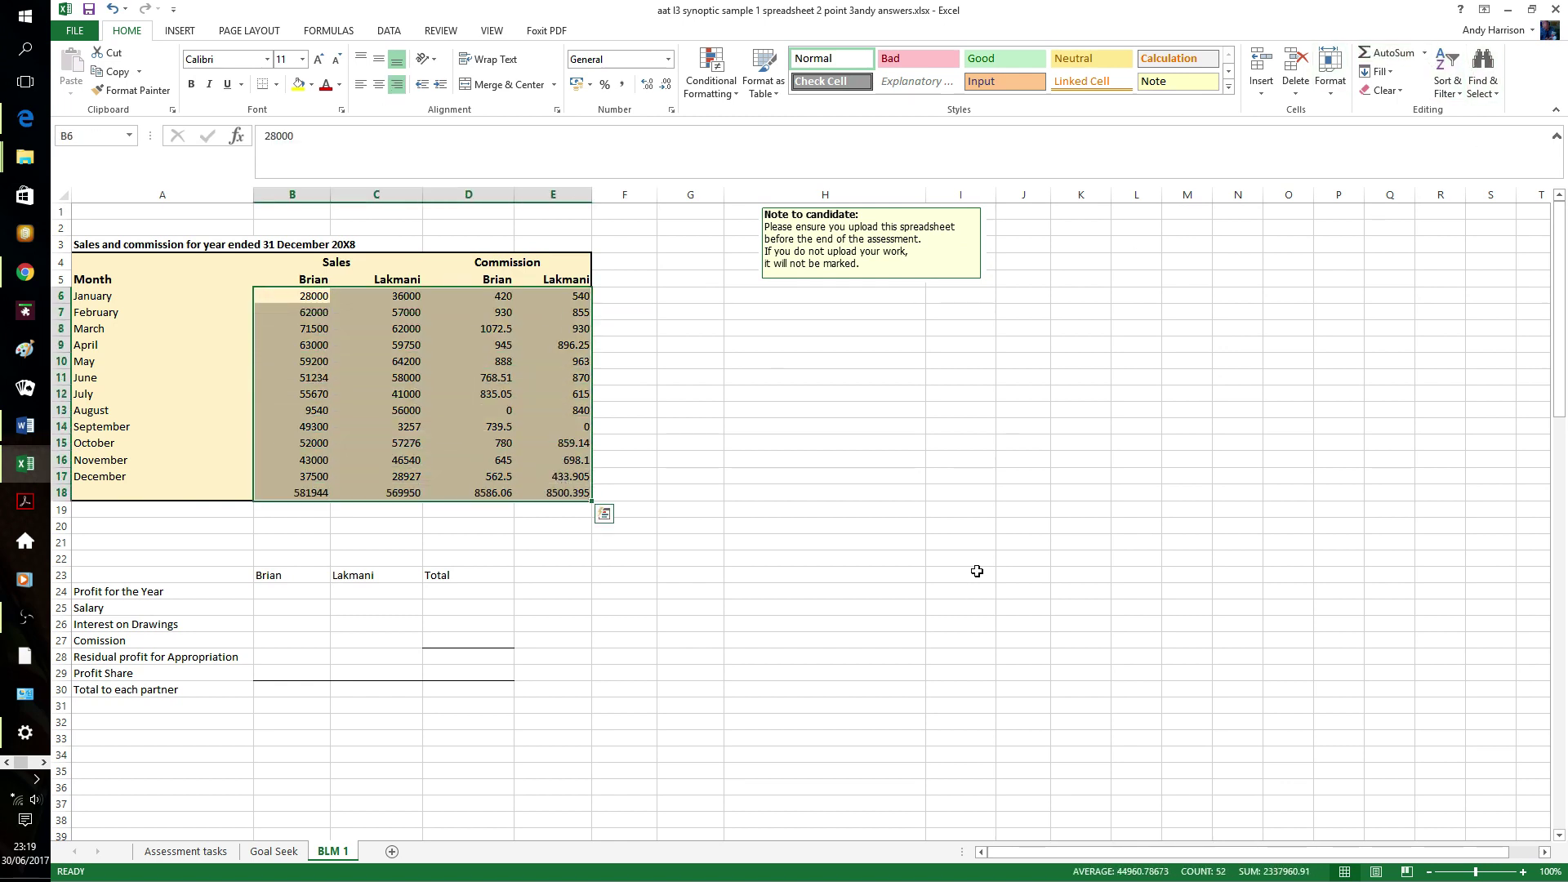
click(814, 523)
- Add a bottom border under the December figures in B17:E17
drag(301, 476, 555, 476)
click(262, 84)
click(757, 389)
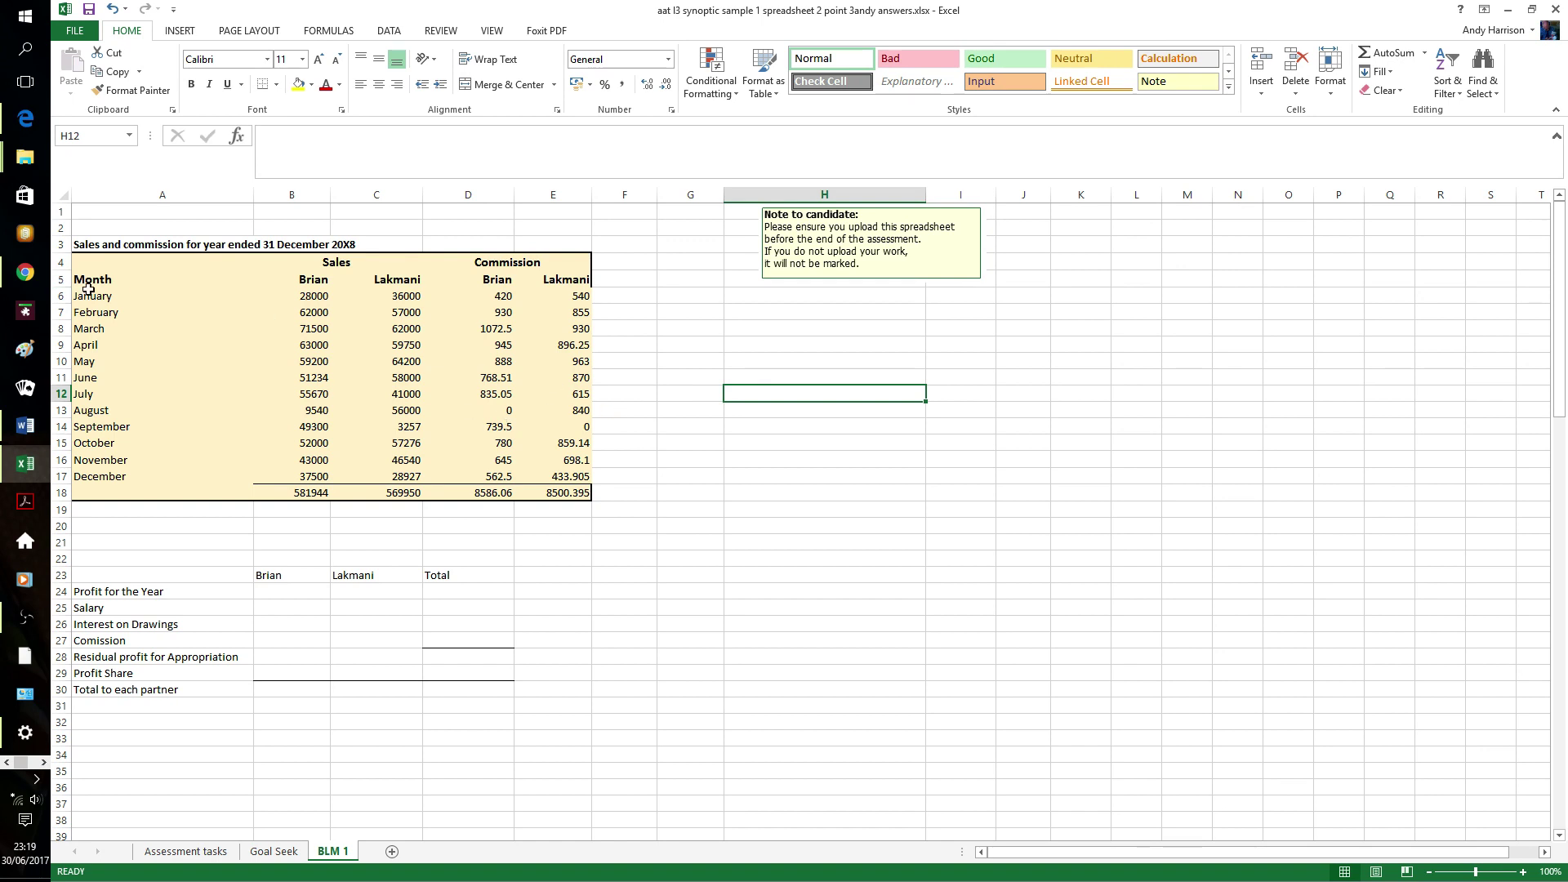
- Apply £ Accounting format to B6:E18, showing sales totals £581,944.00 and £569,950.00
drag(316, 298, 576, 494)
click(577, 85)
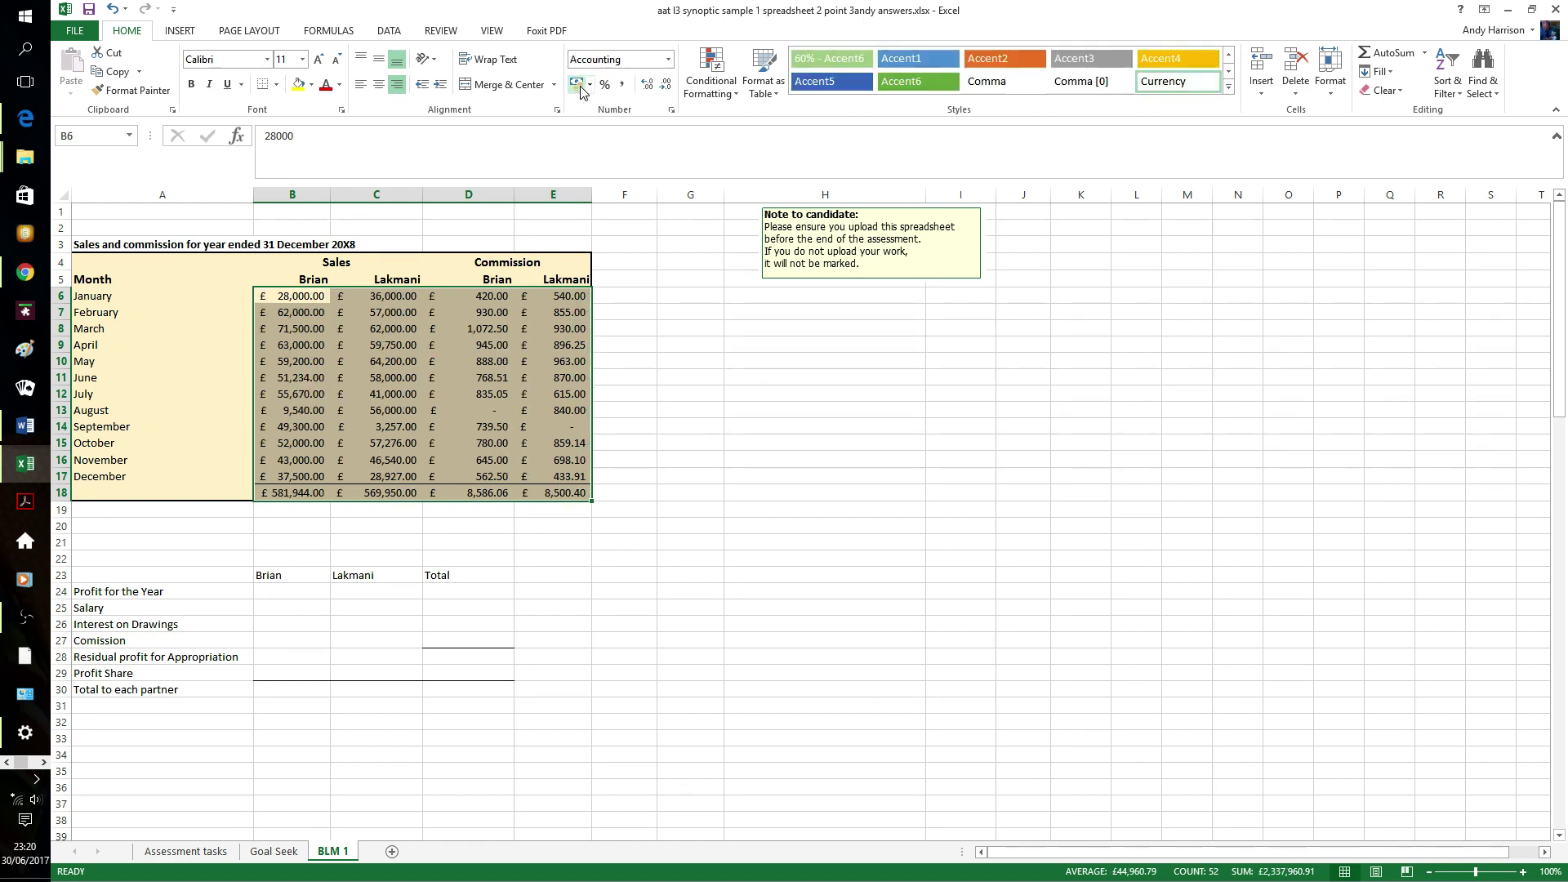
click(684, 396)
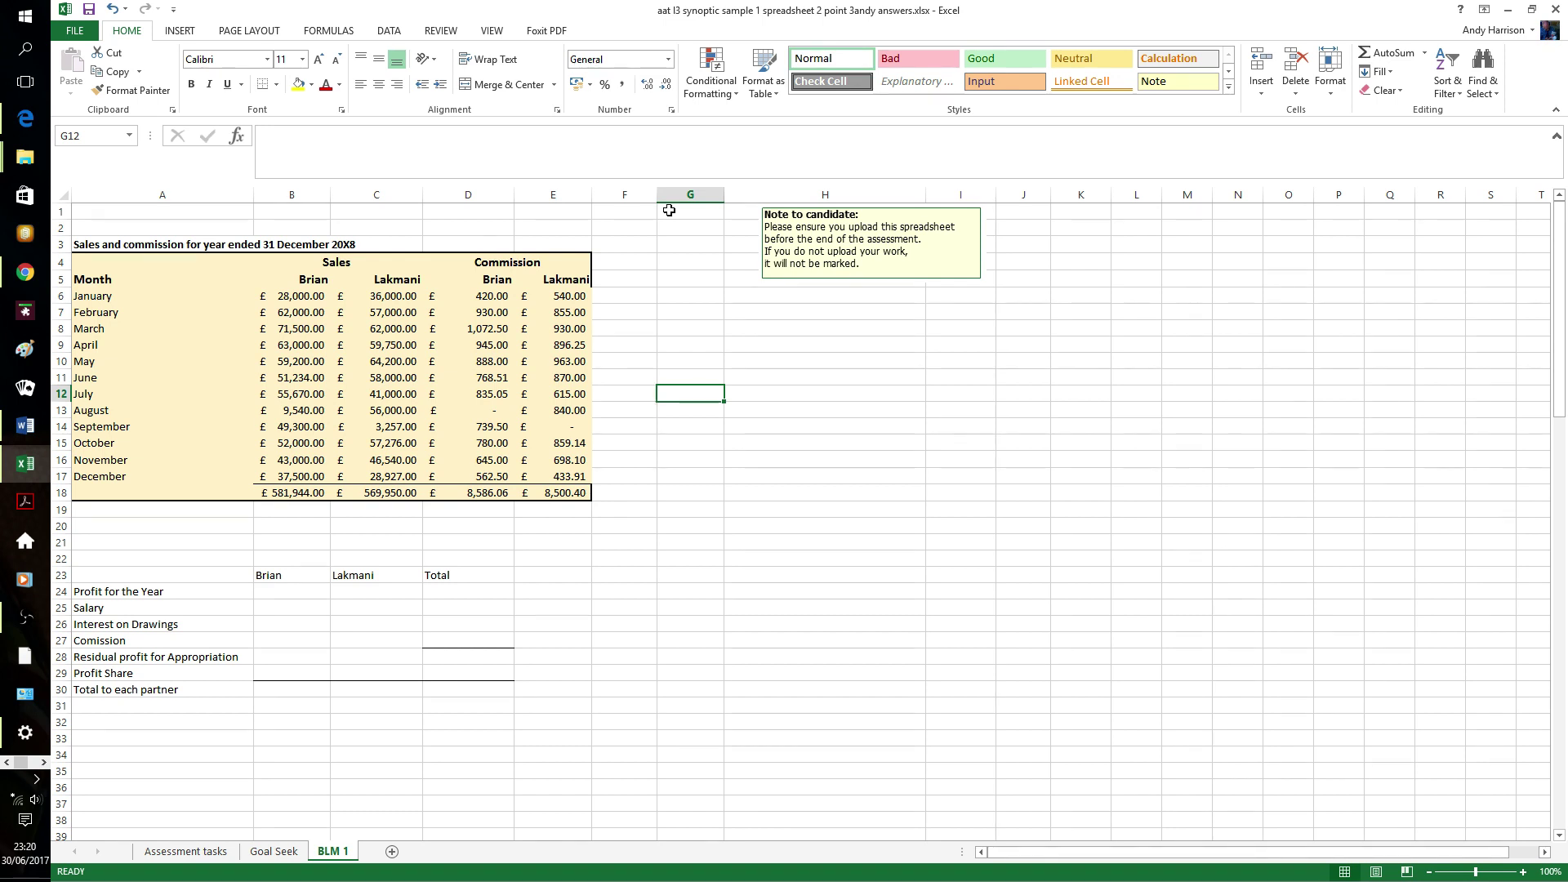
- Enter 250000 as the total profit for the year
scroll(692, 365, down, 4)
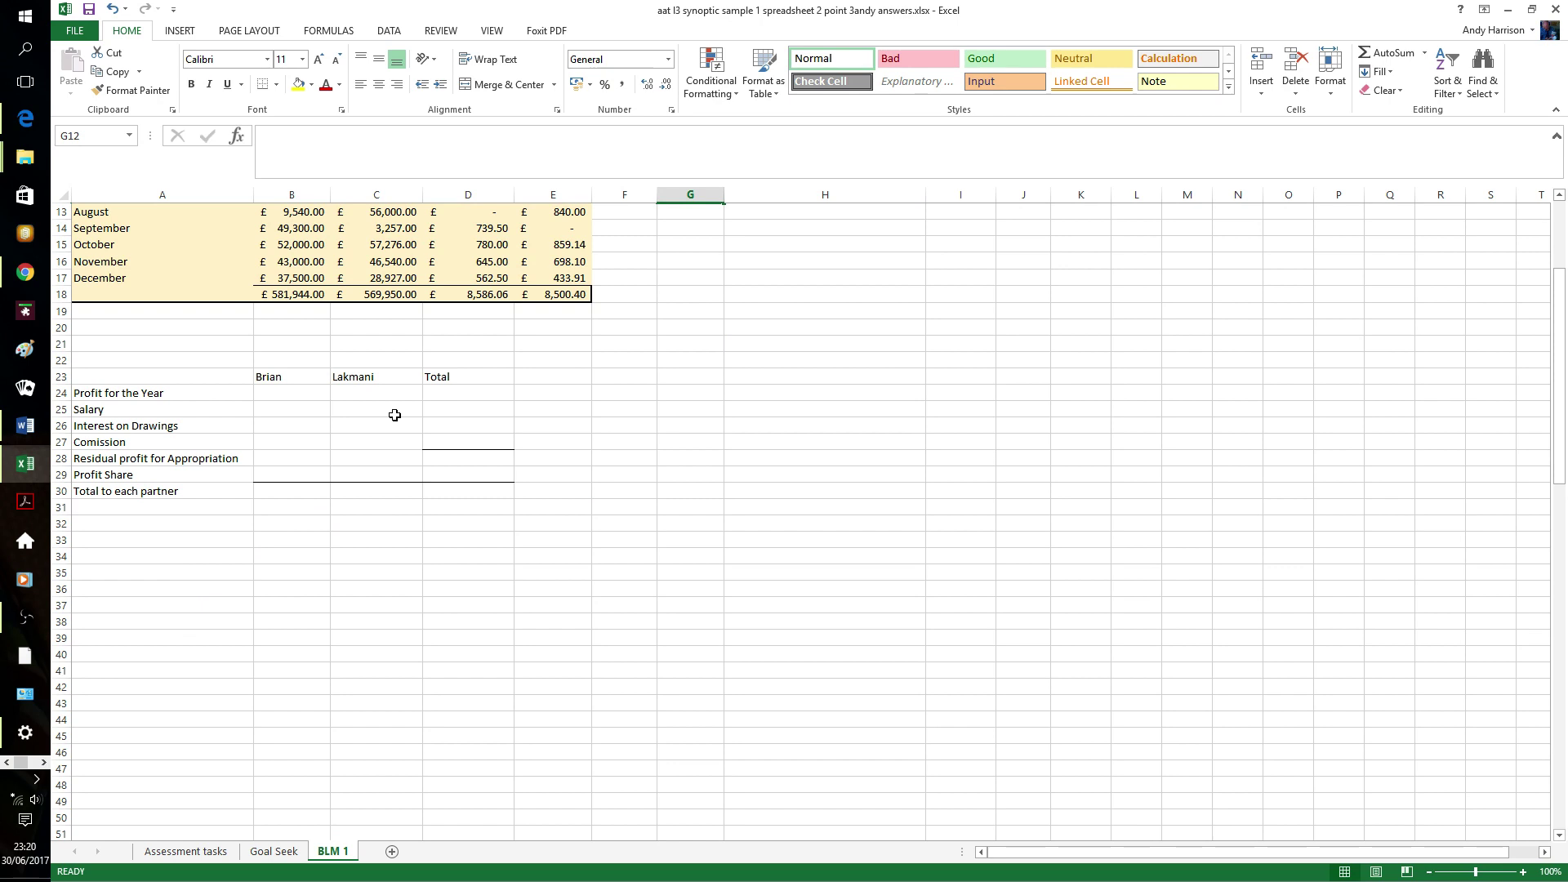
click(469, 391)
text(250000)
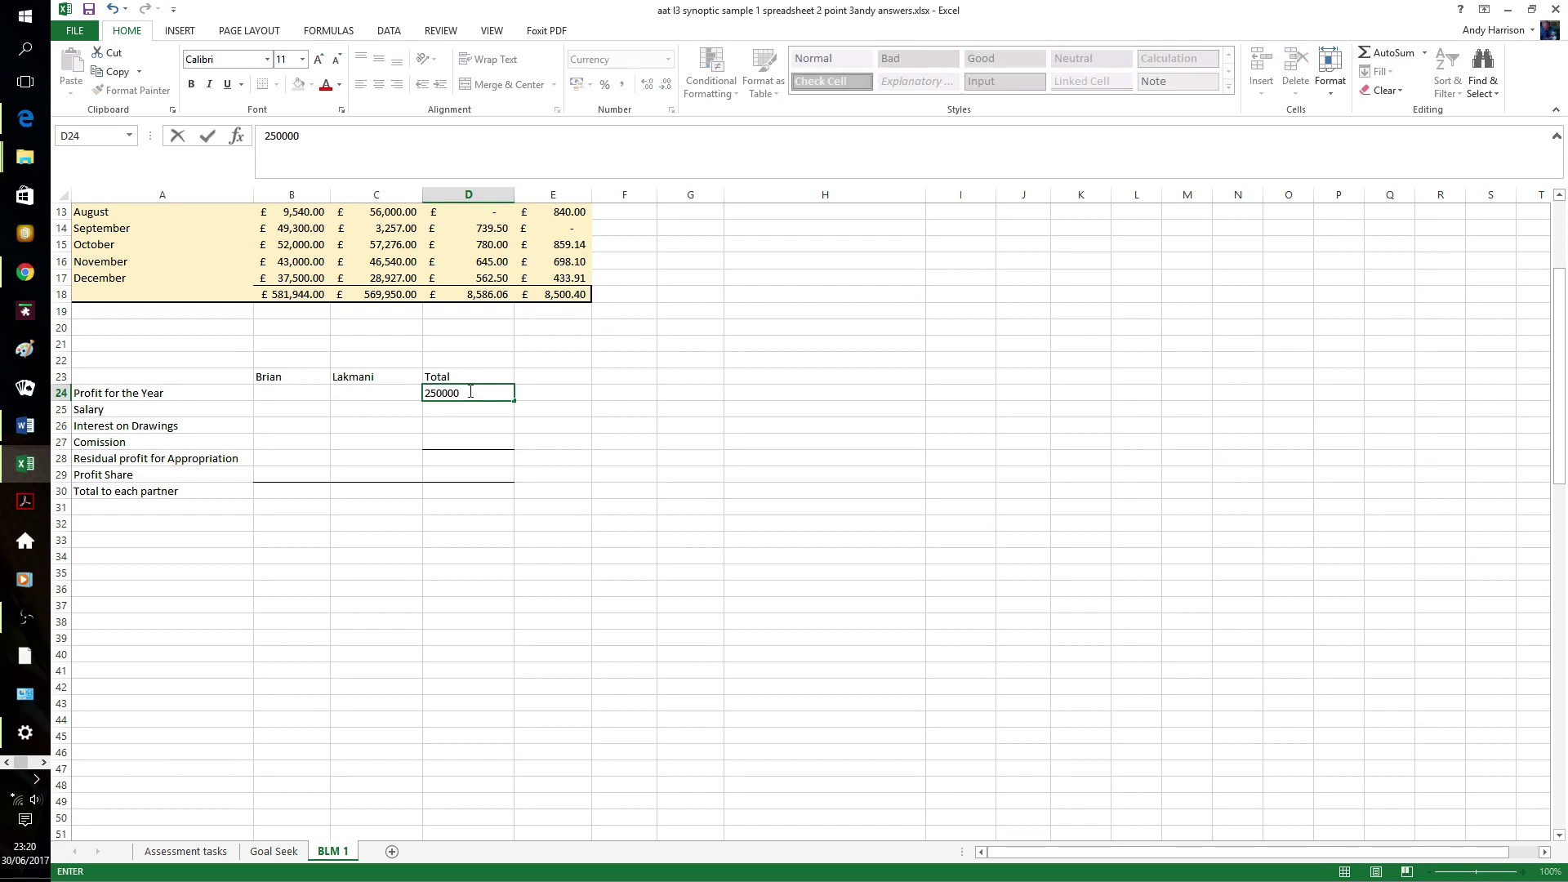
key(Return)
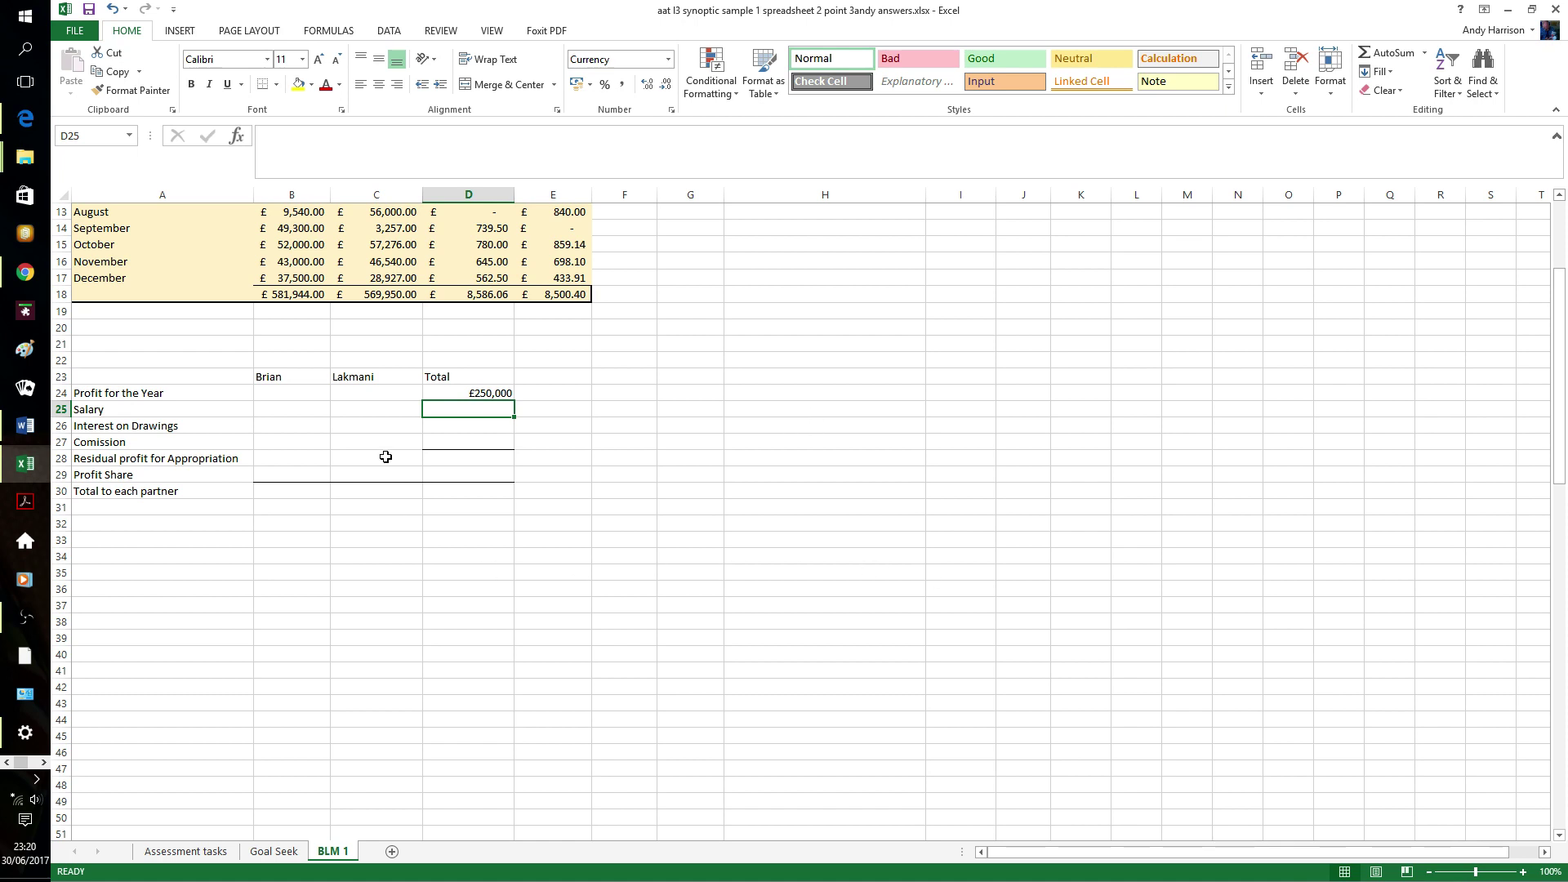
- Enter Lakmani's 25000 salary and interest on drawings of -300 for Brian and -180 for Lakmani
click(378, 412)
text(25000)
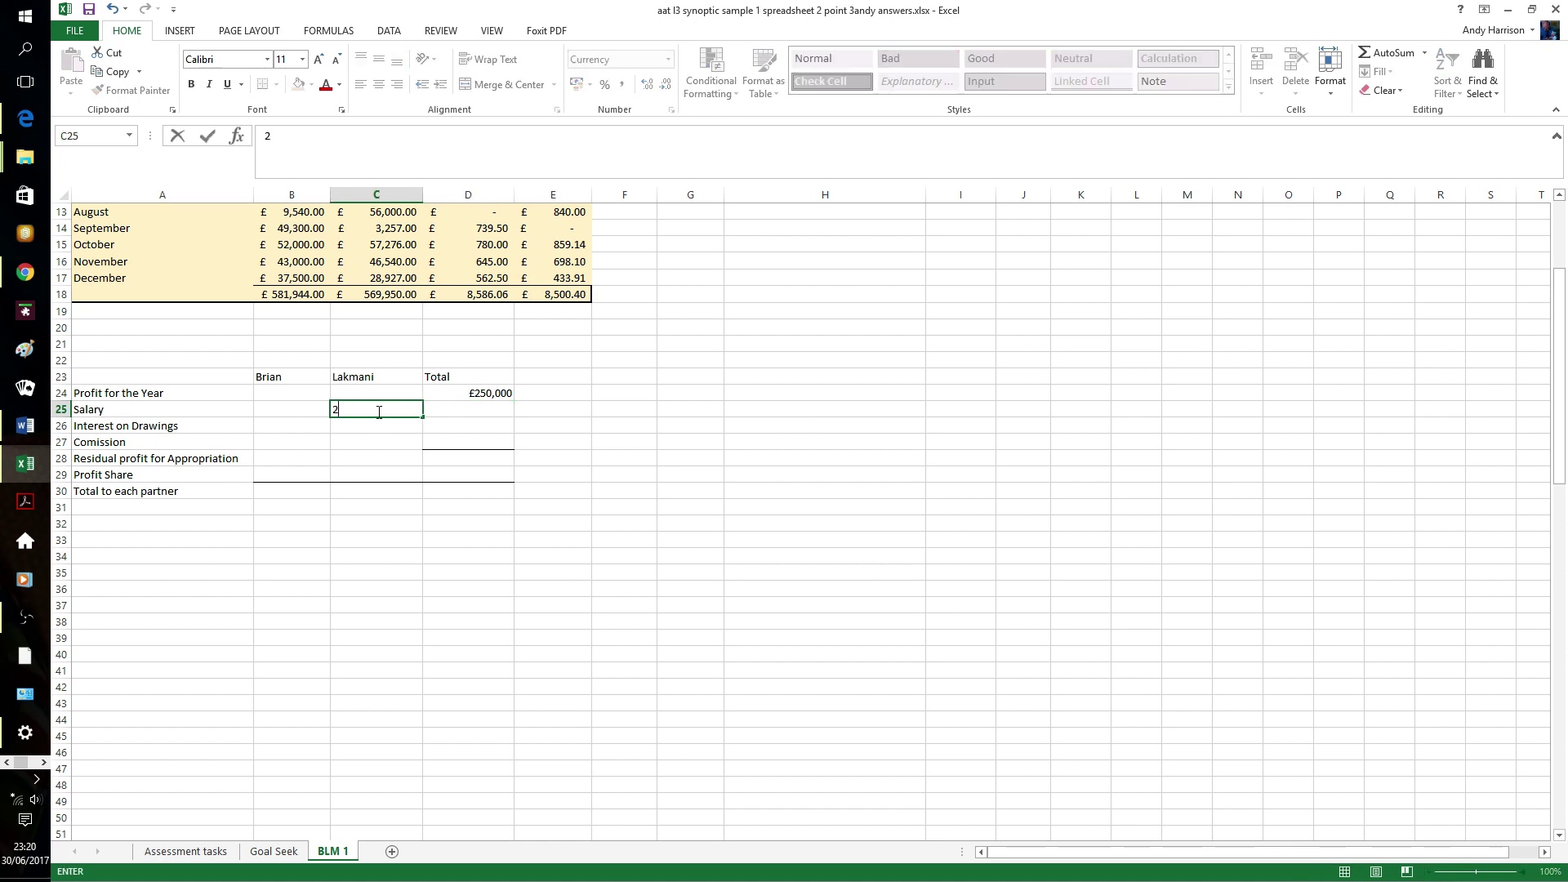
click(287, 425)
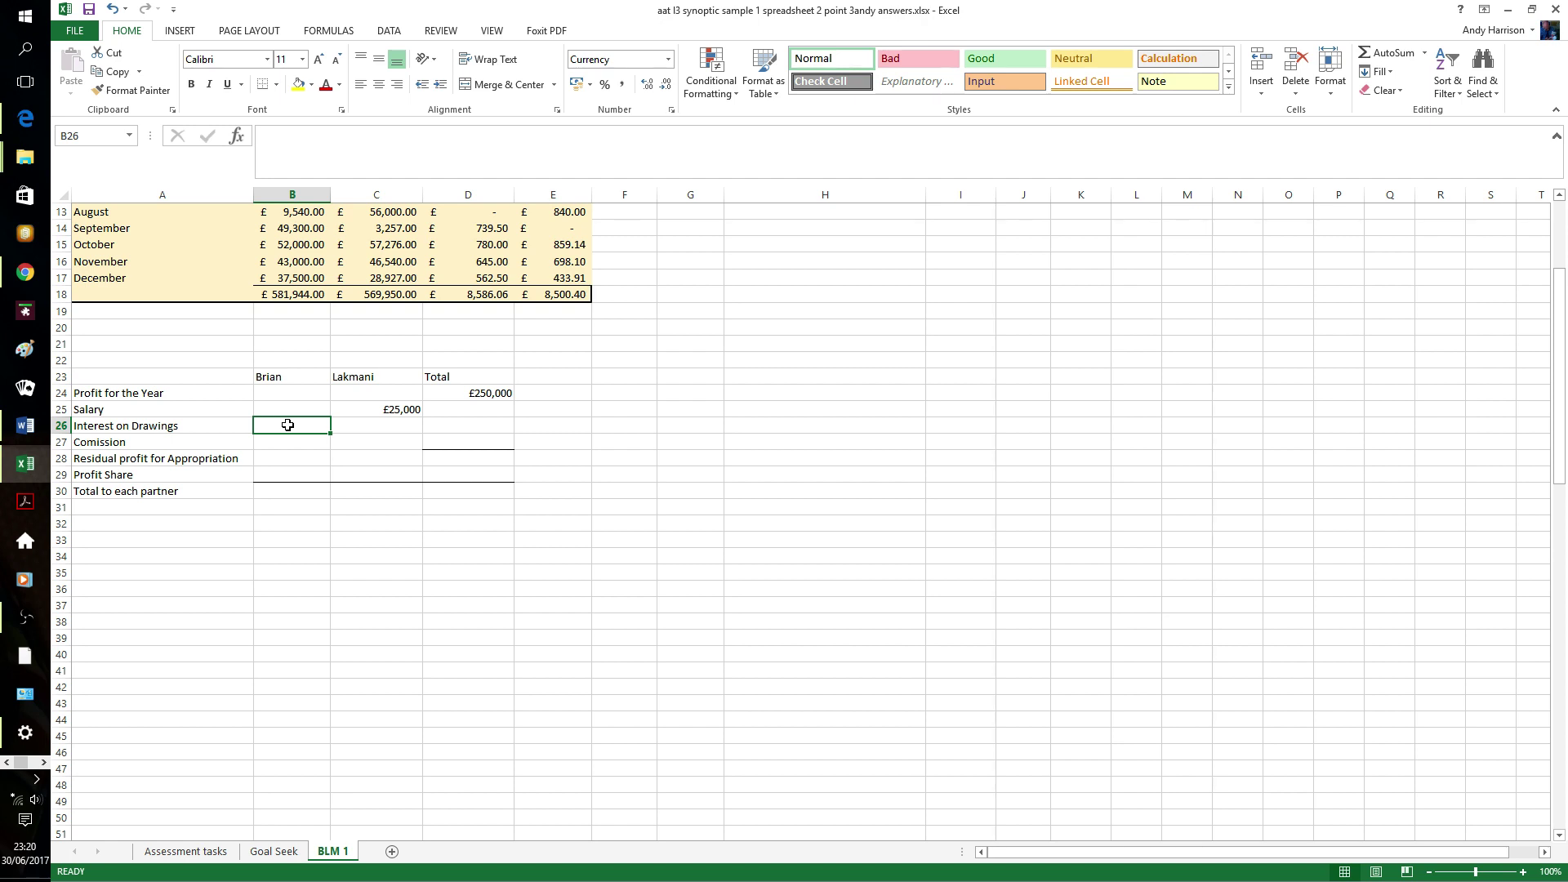
text(-300)
key(Tab)
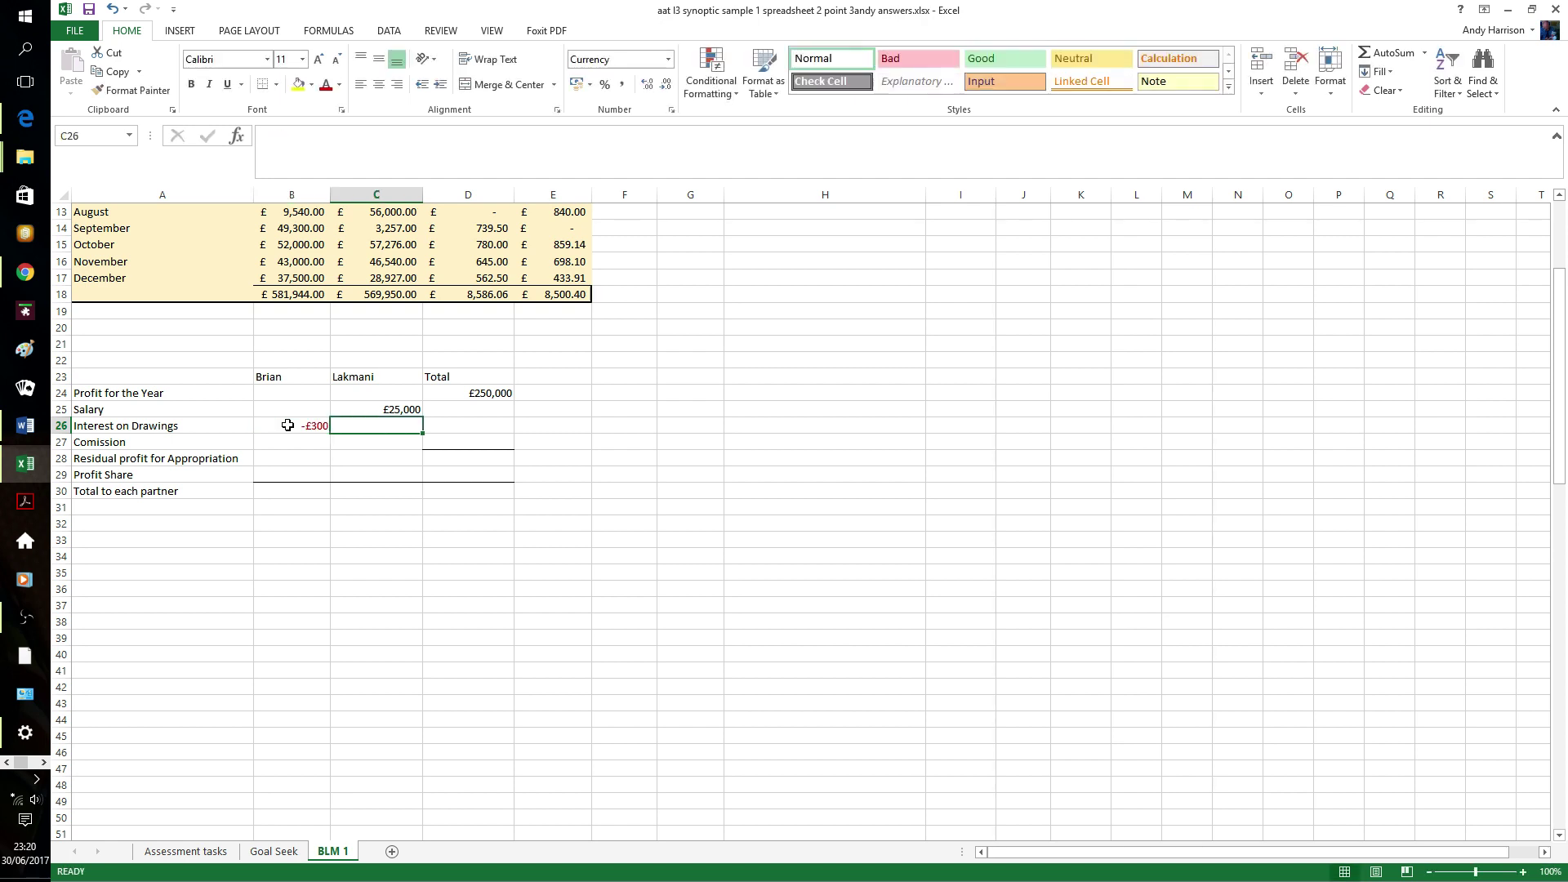
text(-180)
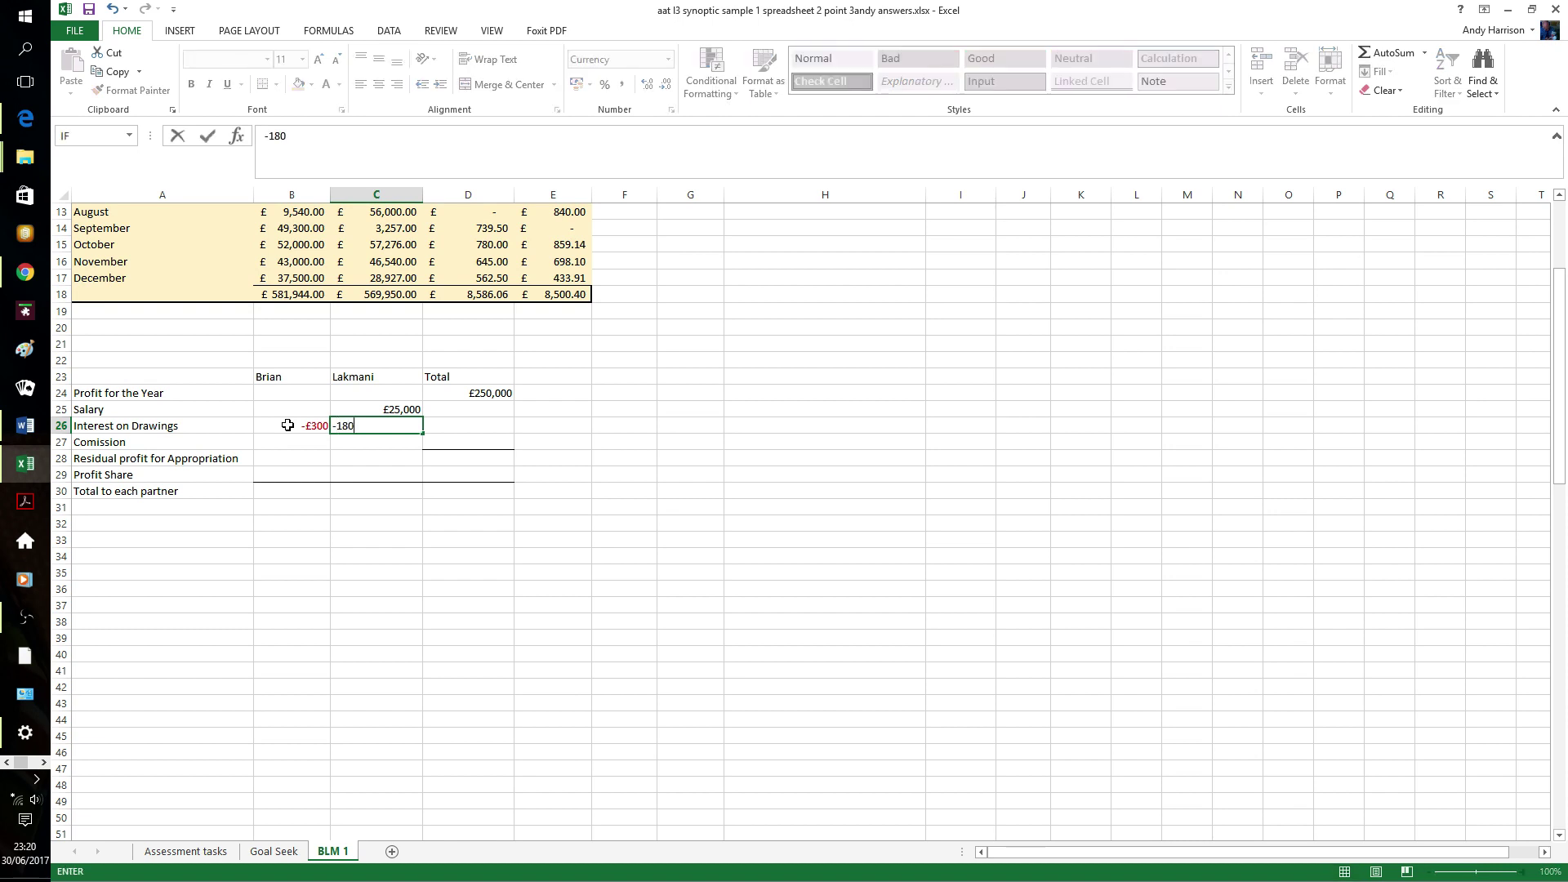
key(Tab)
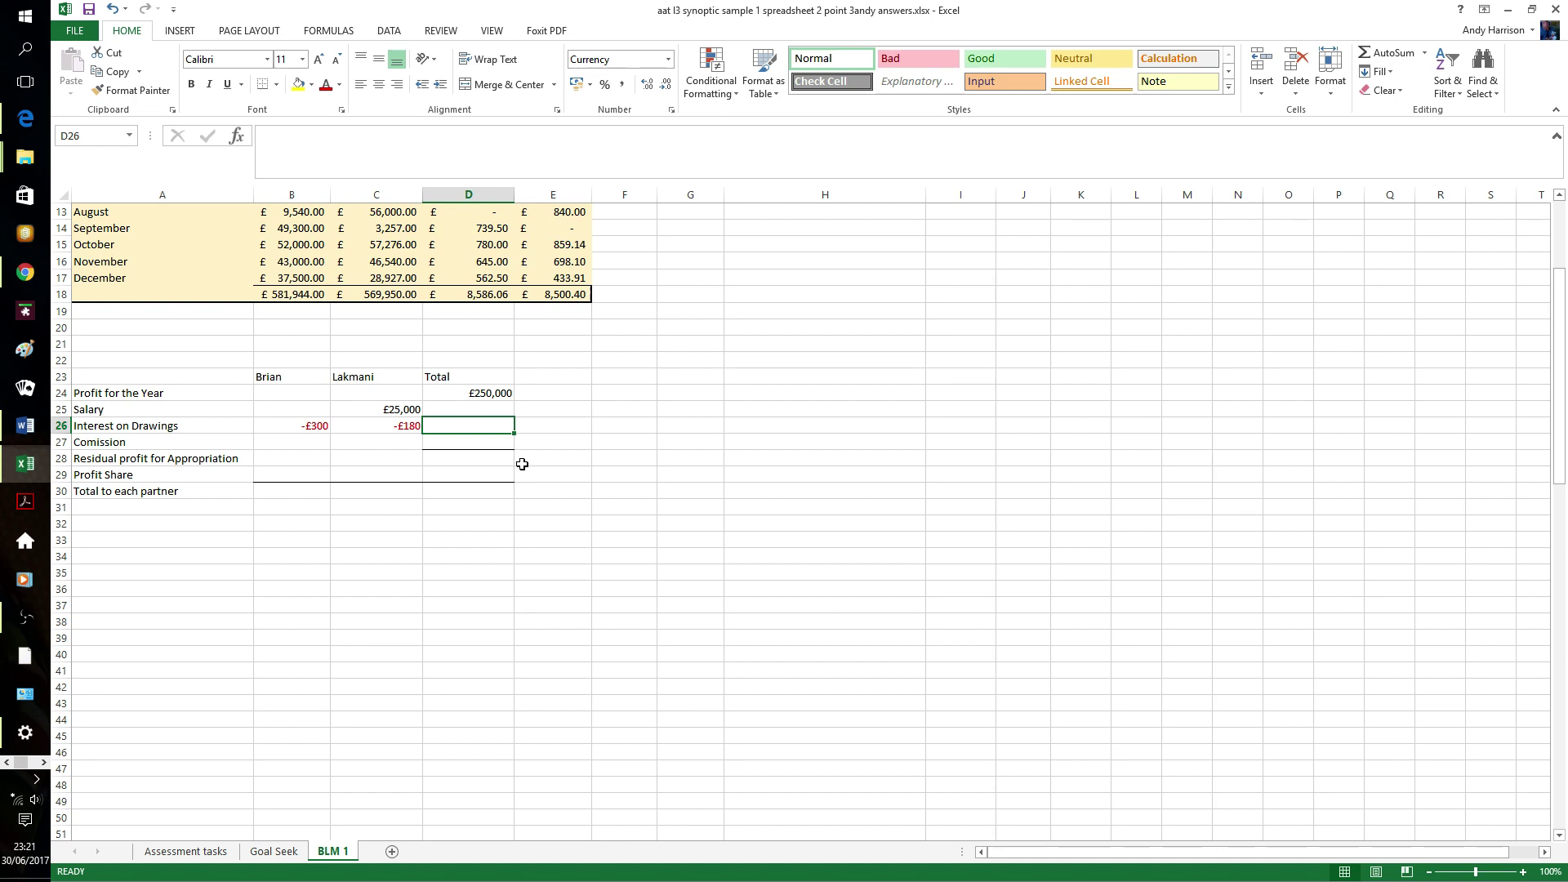
- Enter 8586 commission in B27 and AutoSum the salary-to-commission rows into the Total column
click(322, 442)
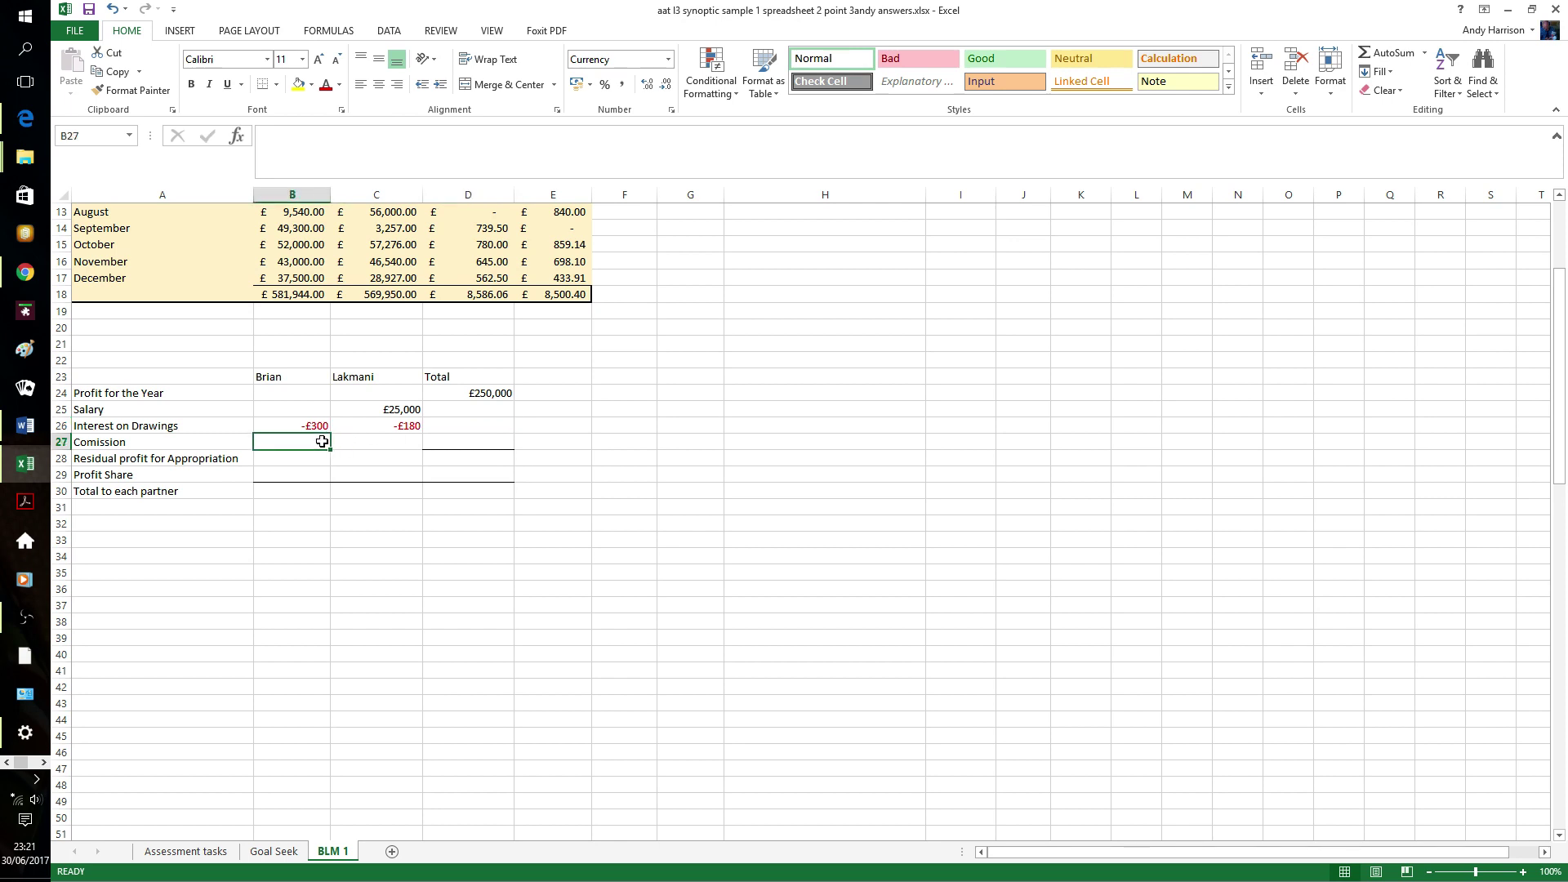
text(858)
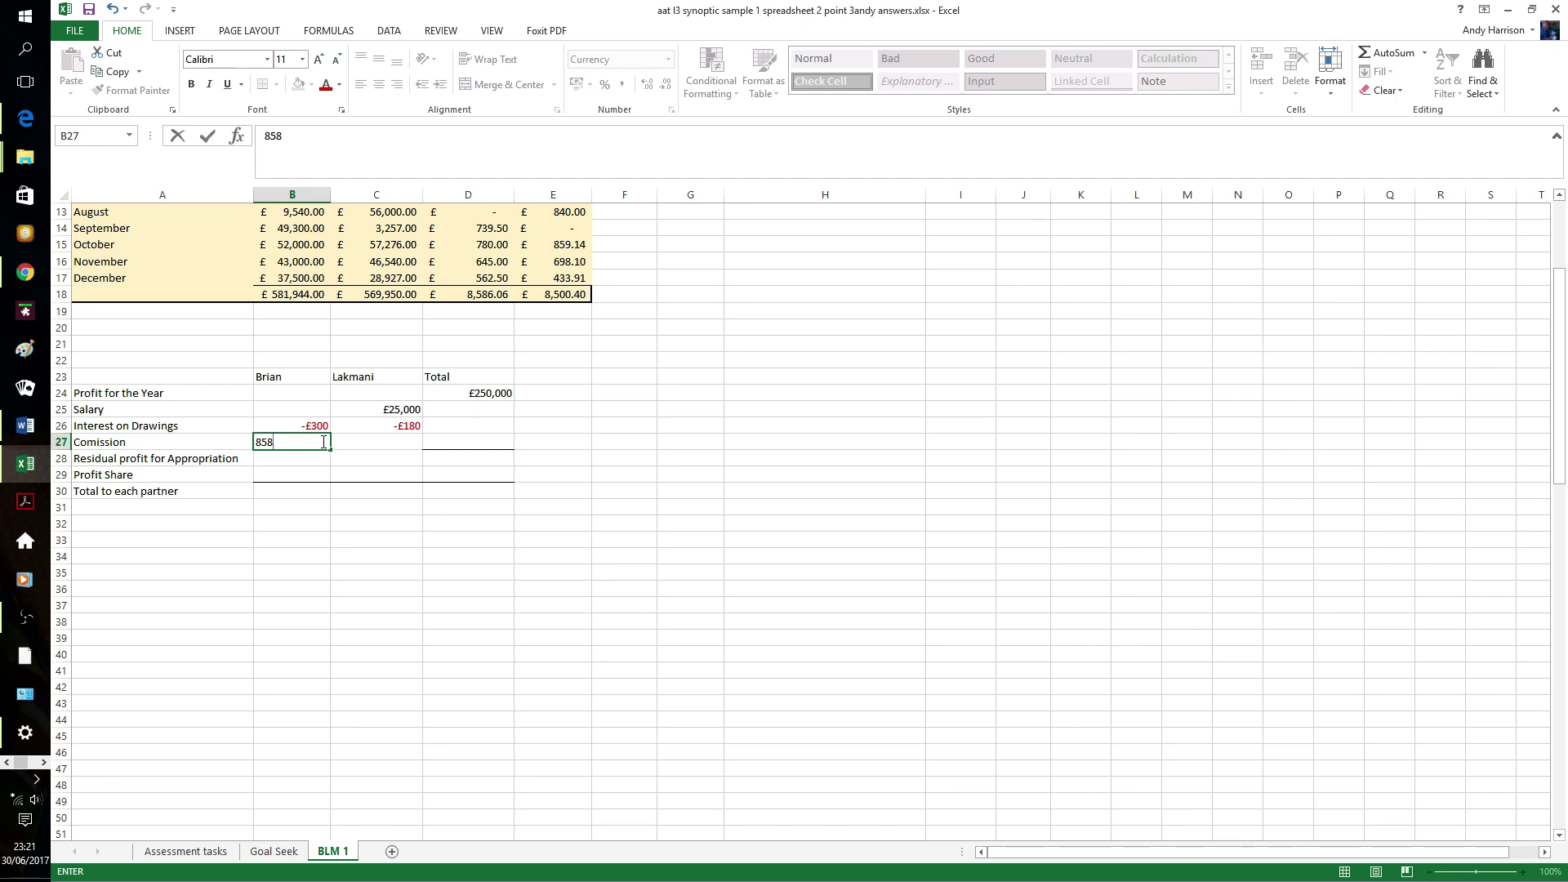
text(6)
key(Tab)
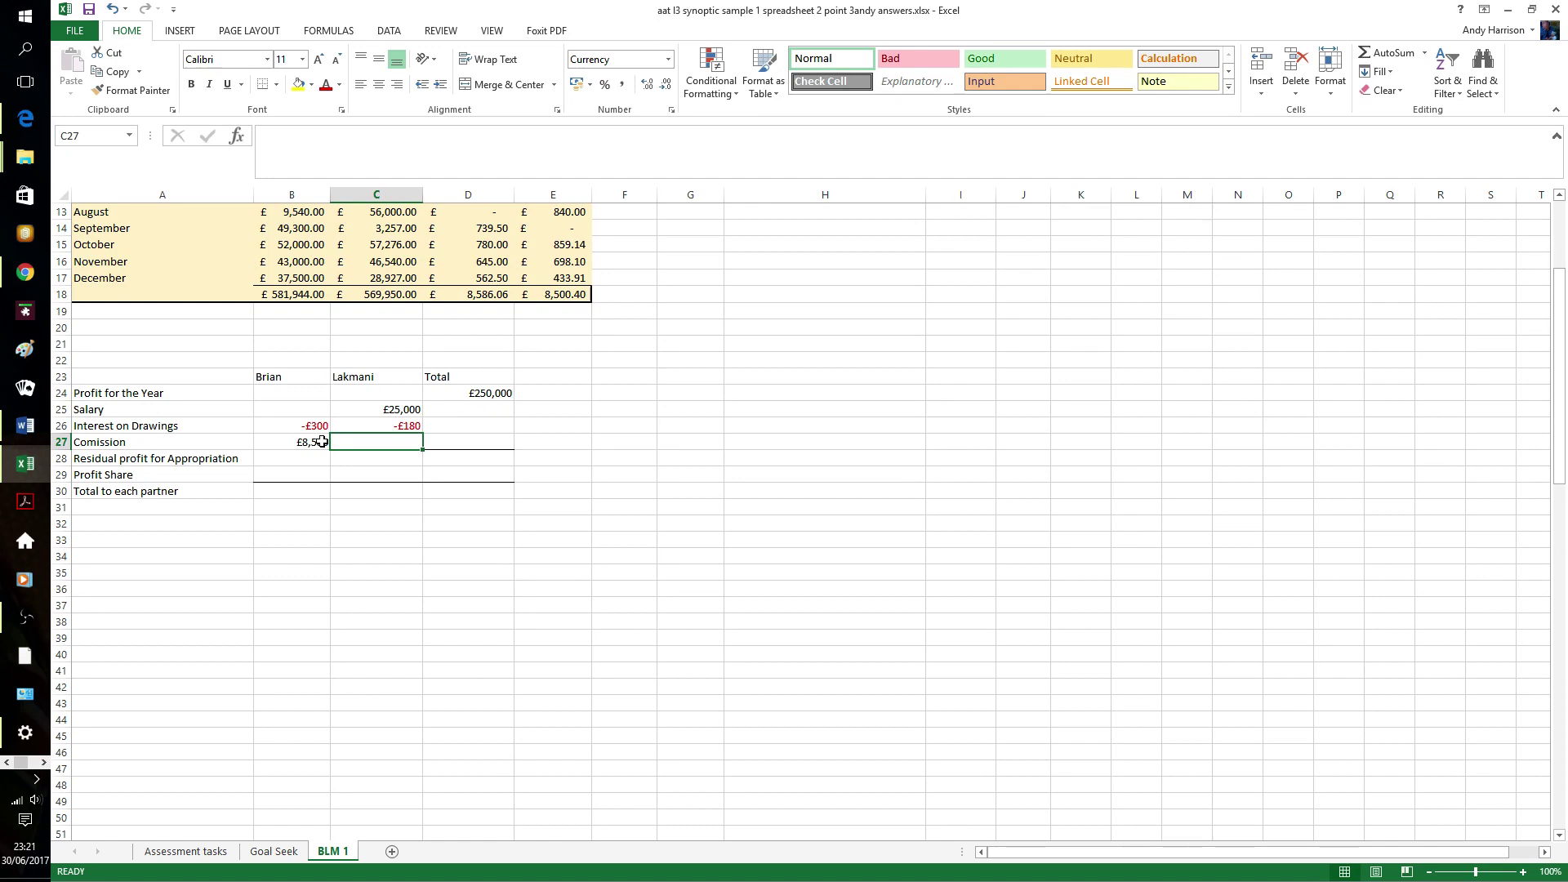
drag(323, 442, 468, 410)
click(1376, 52)
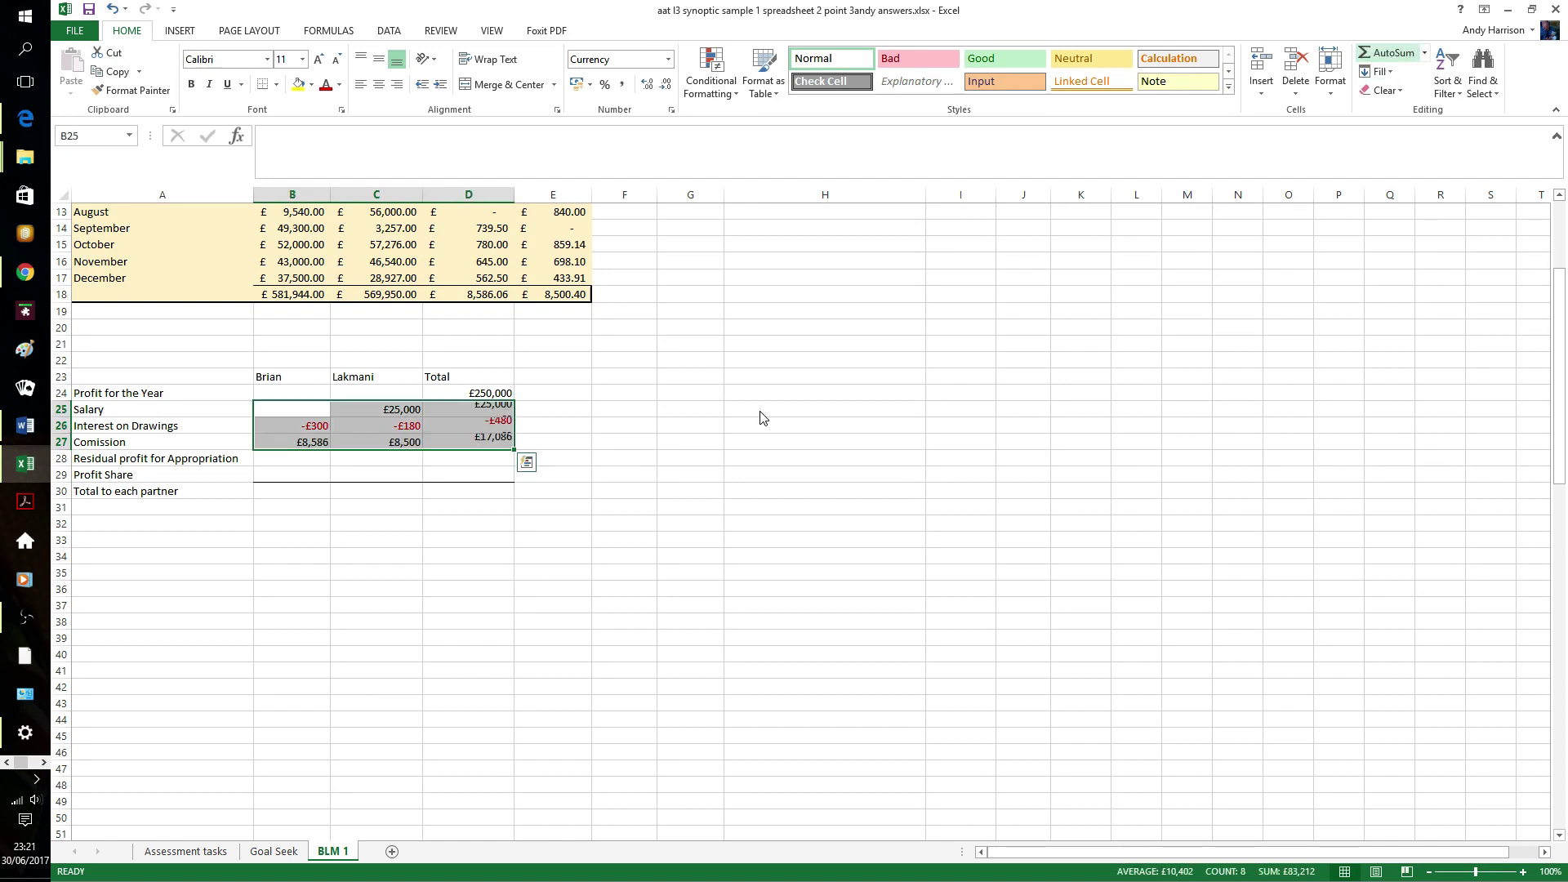
- Enter =D24-D25-D26-D27 in D28 for £208,394 and start Brian's =D28*.6 share in B29
click(616, 445)
click(489, 459)
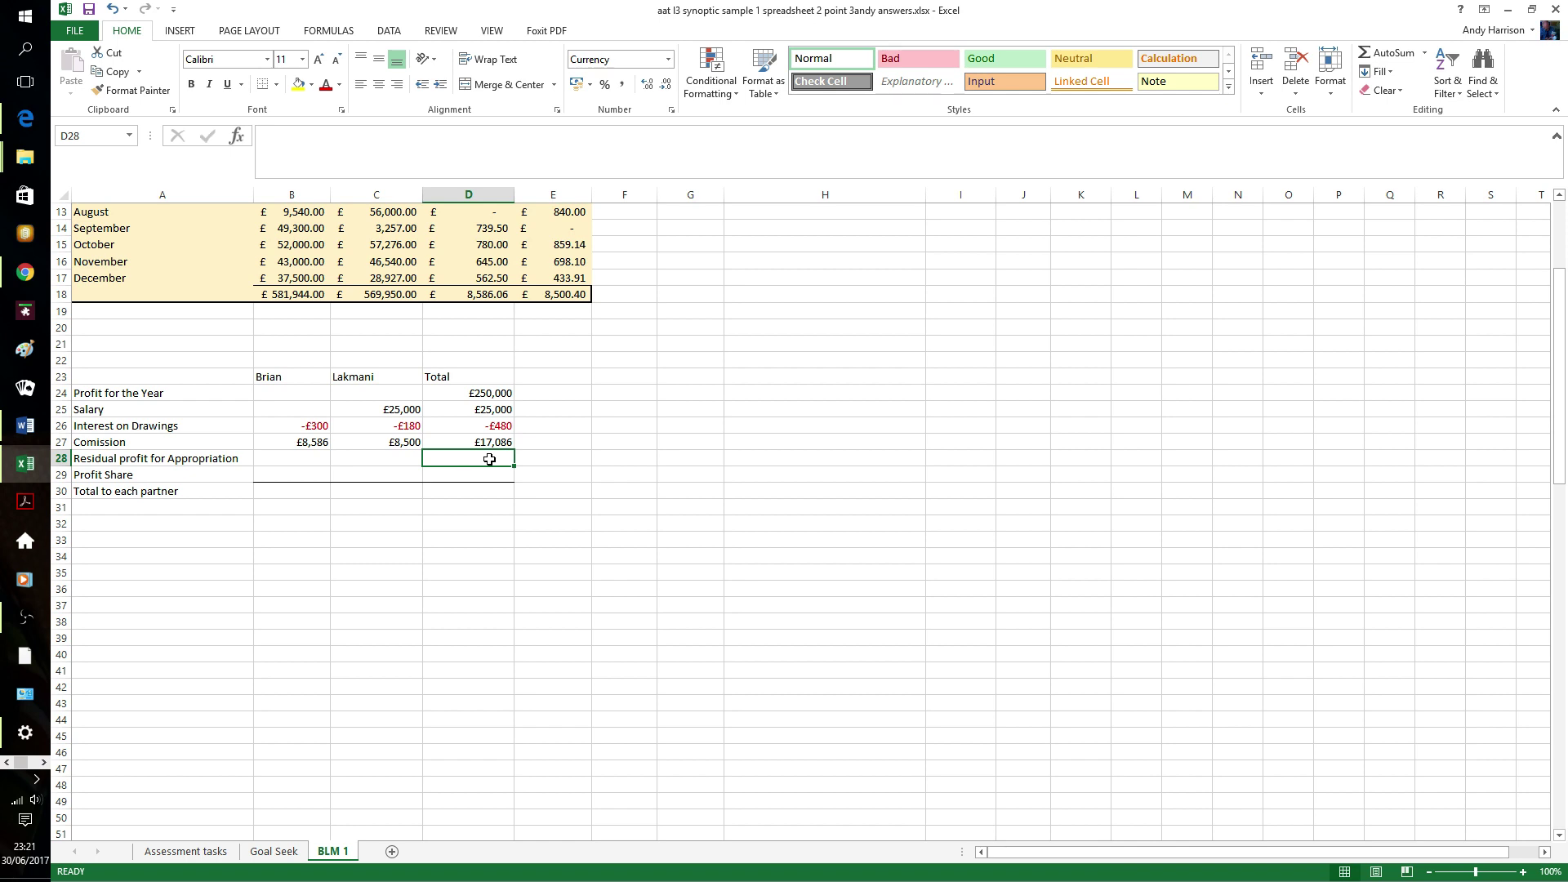
text(=)
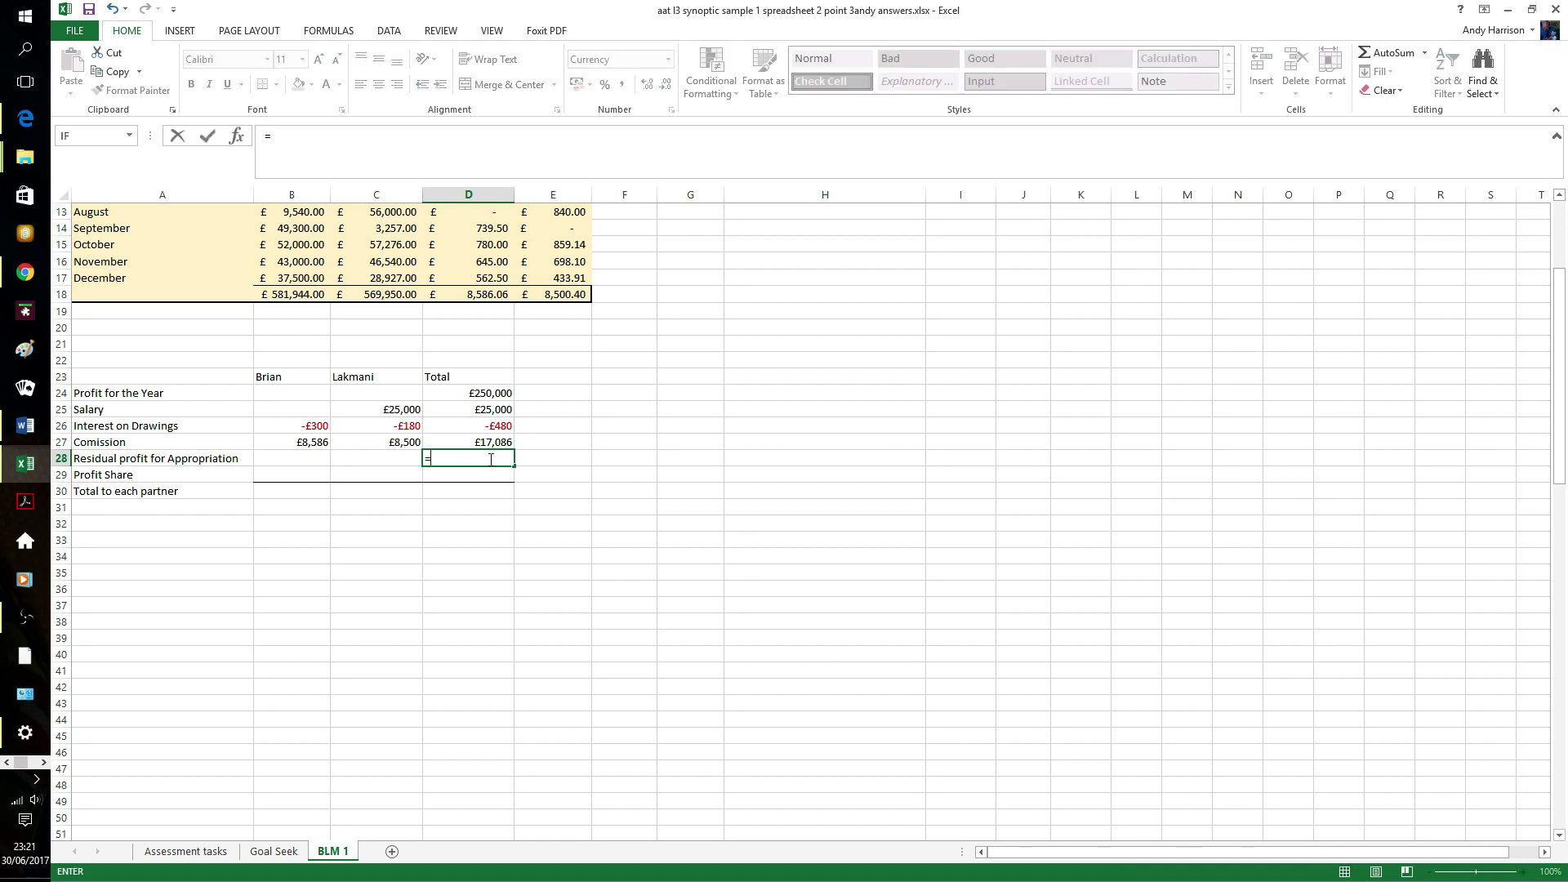
text(d26)
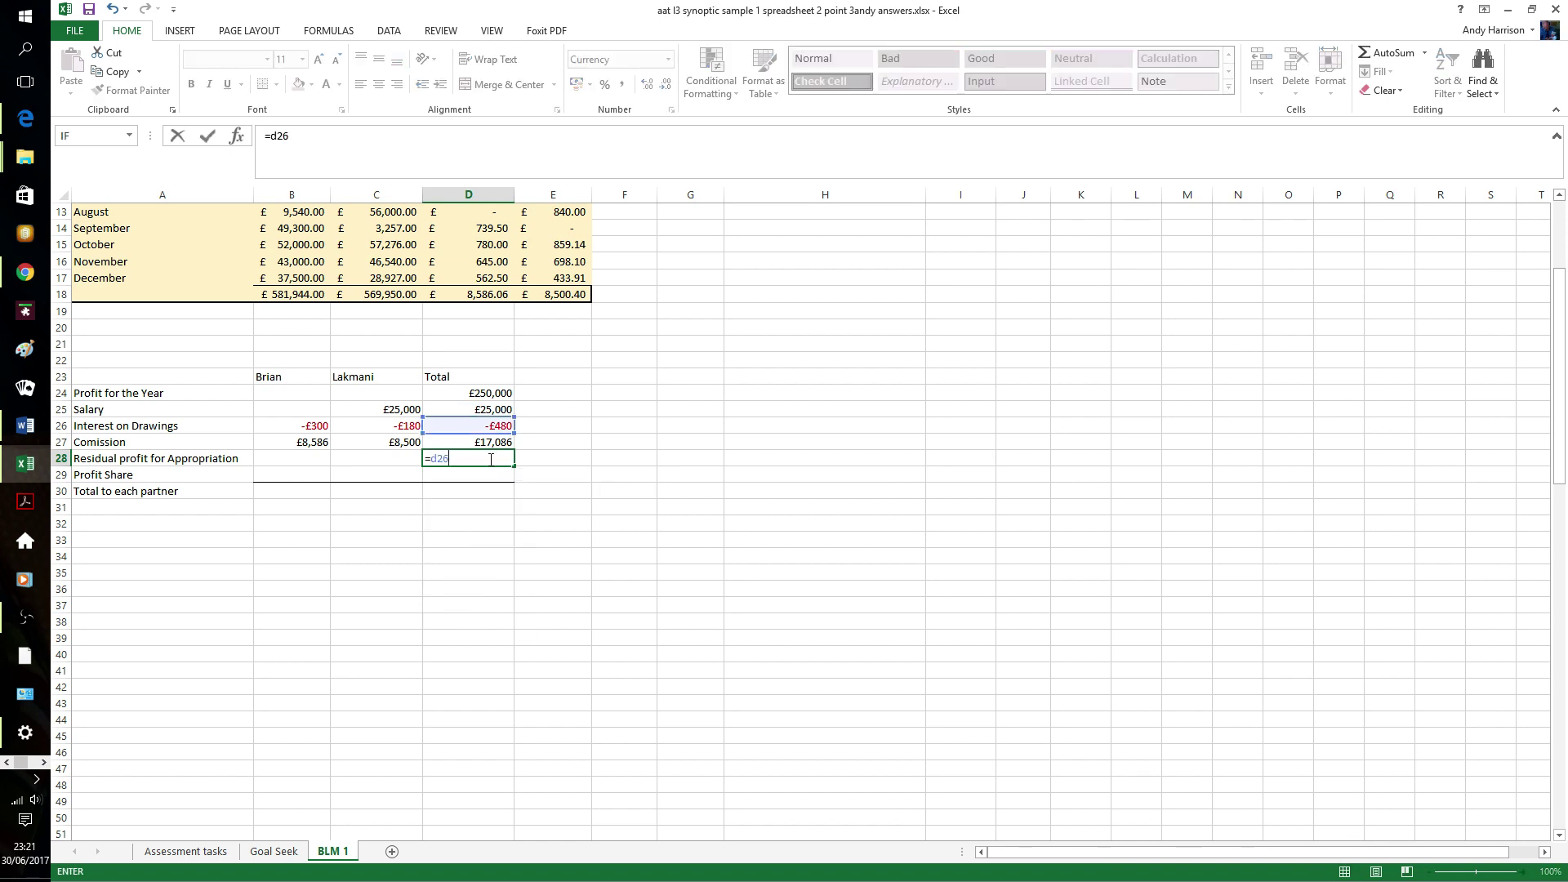
key(BackSpace)
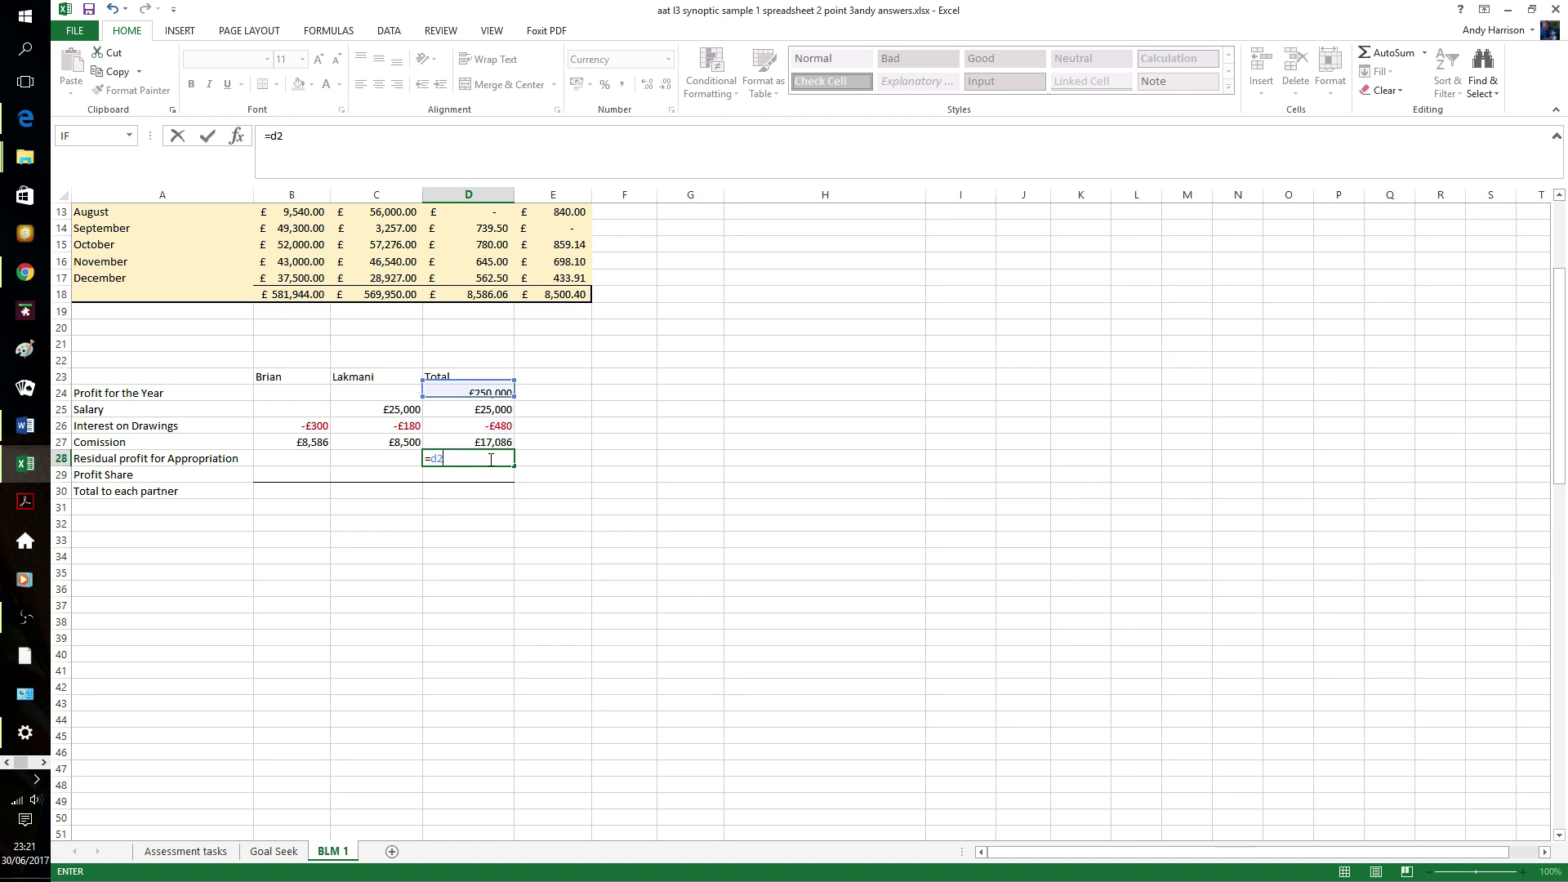
text(4)
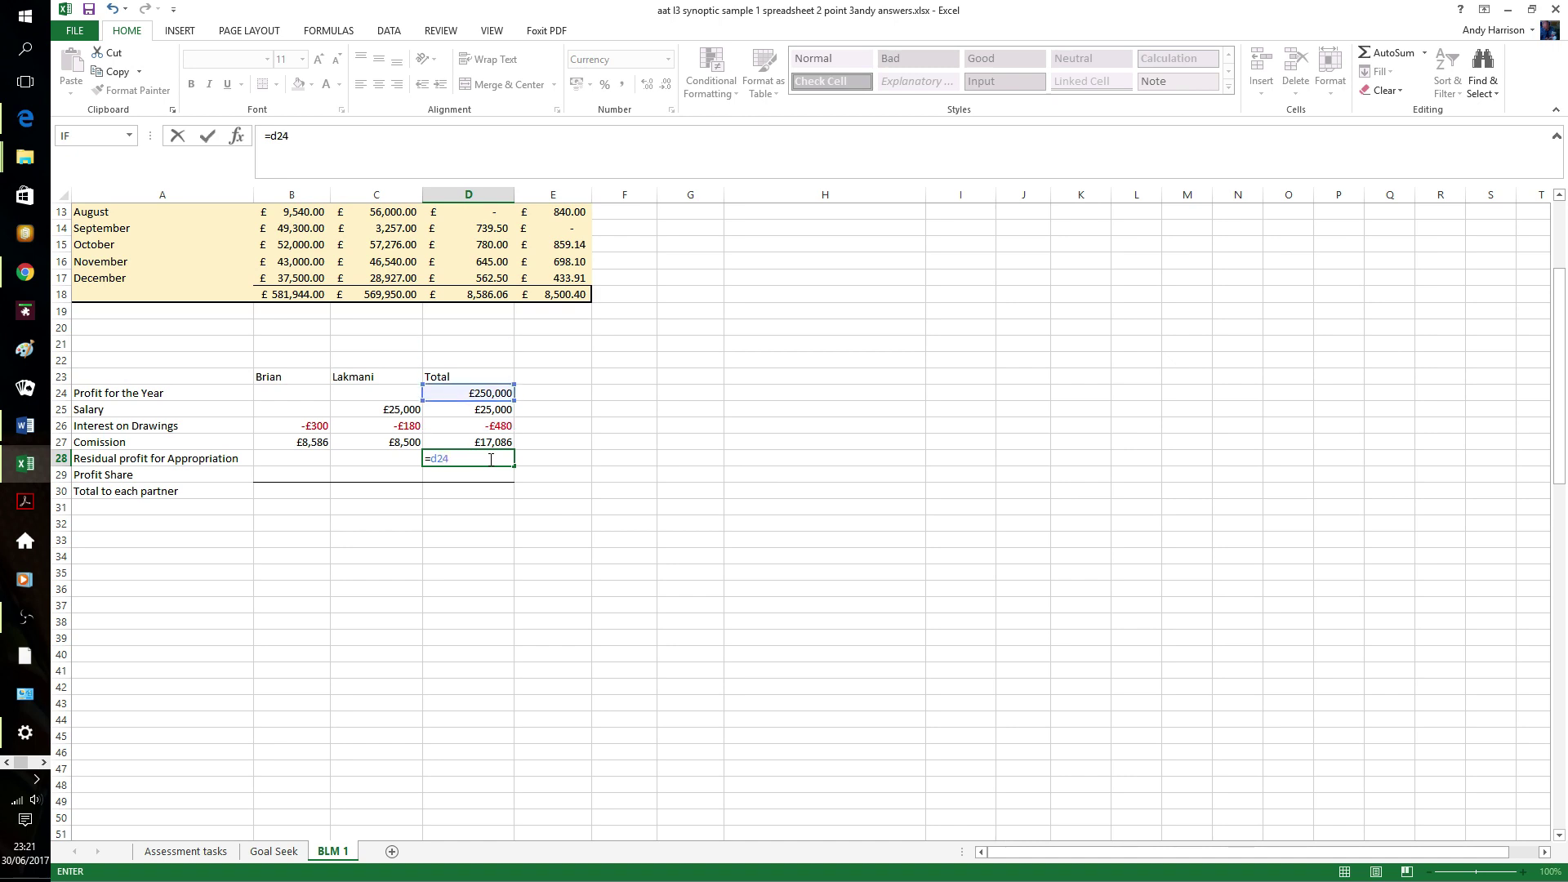
text(-d25-)
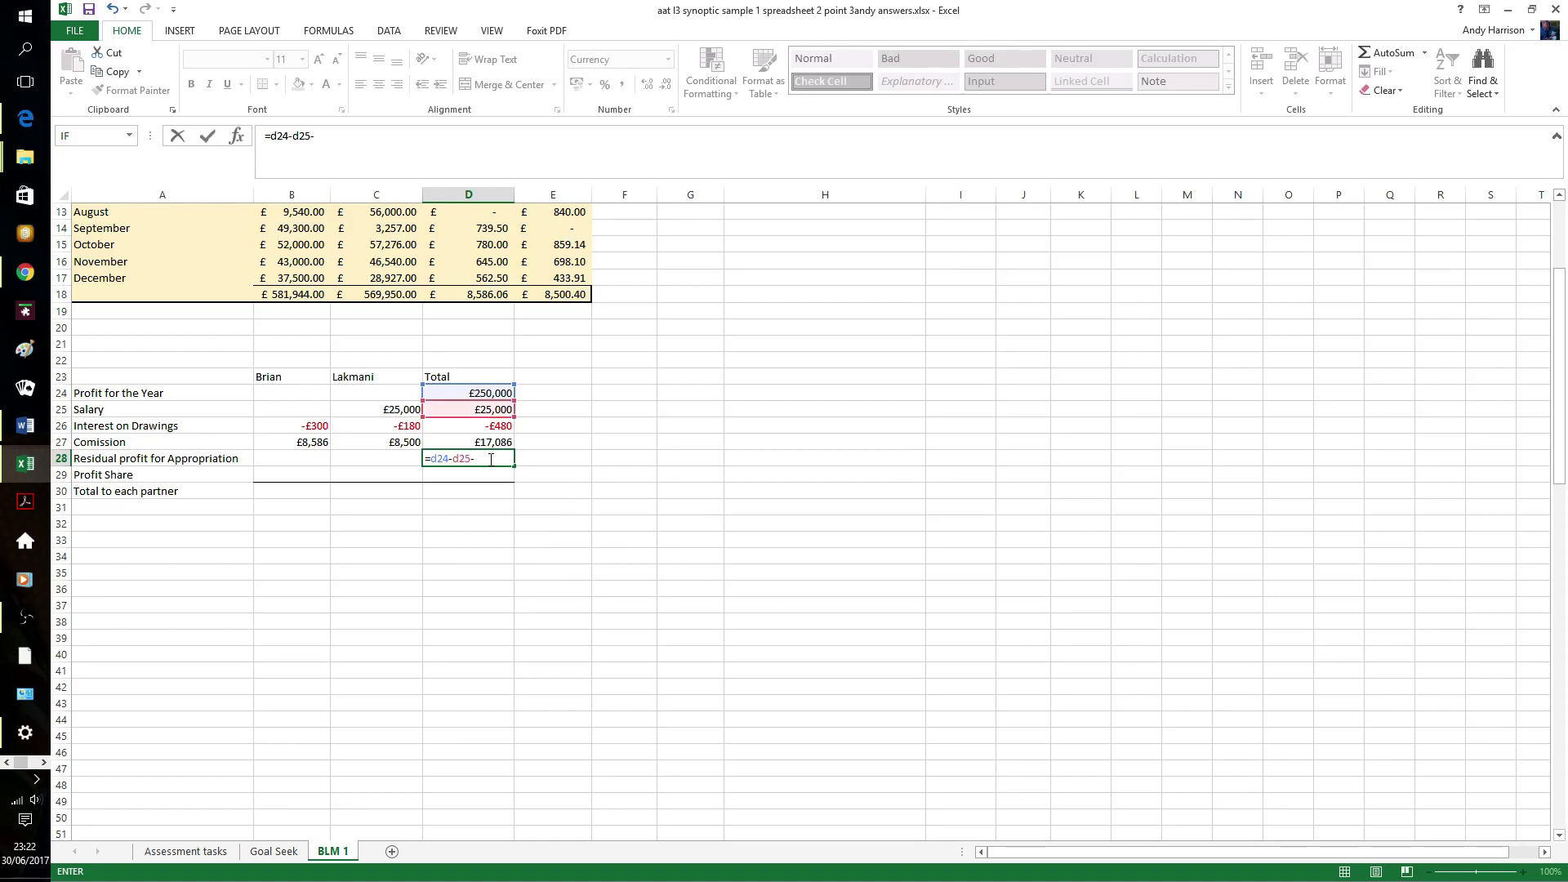
text(d26)
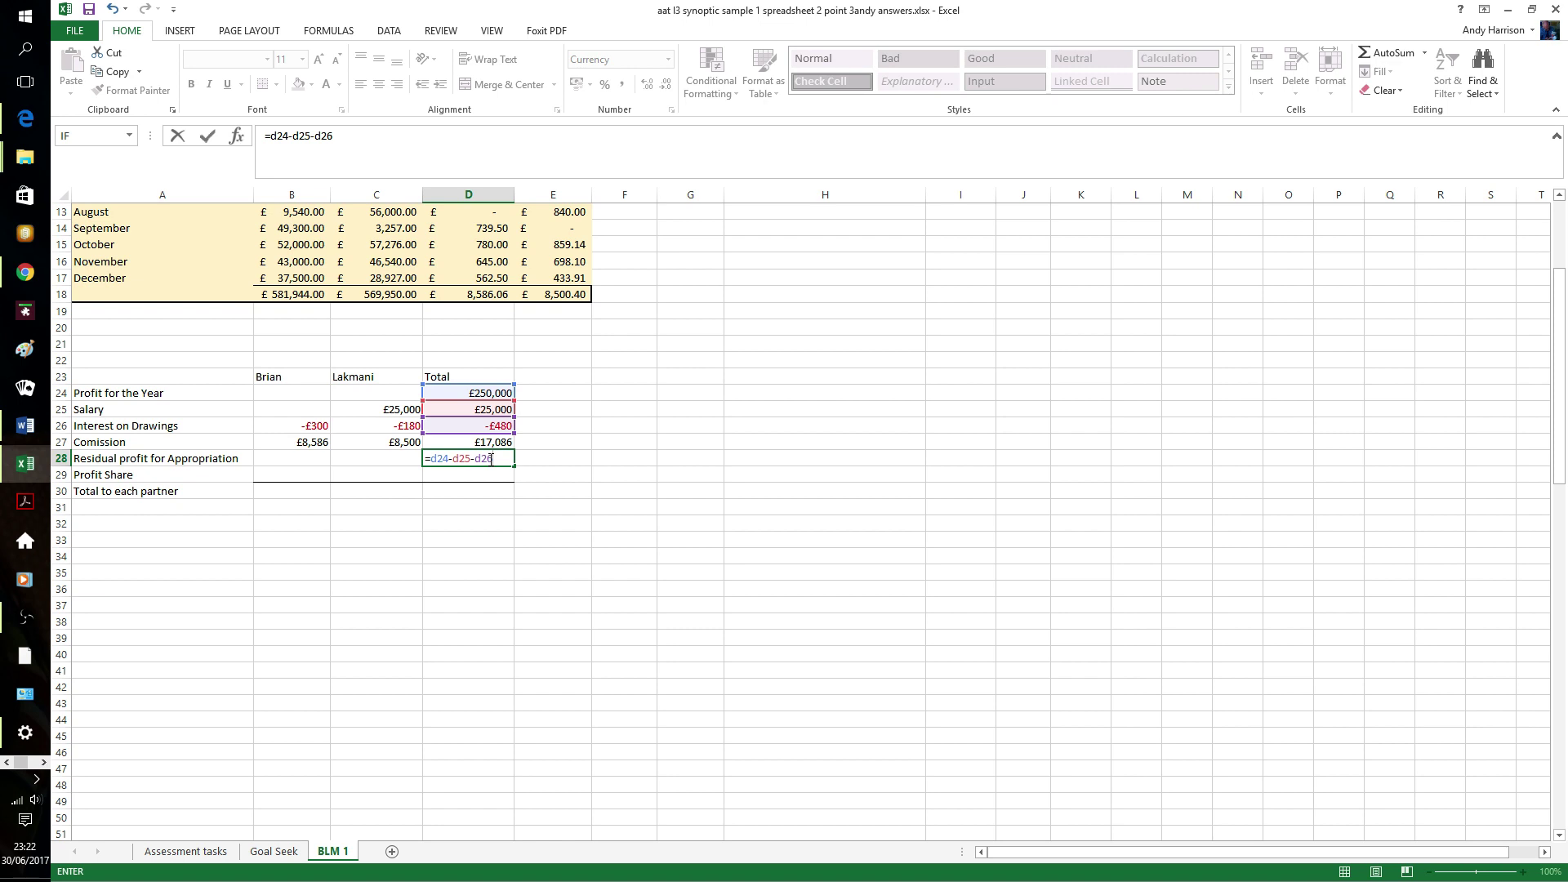
text(-d27)
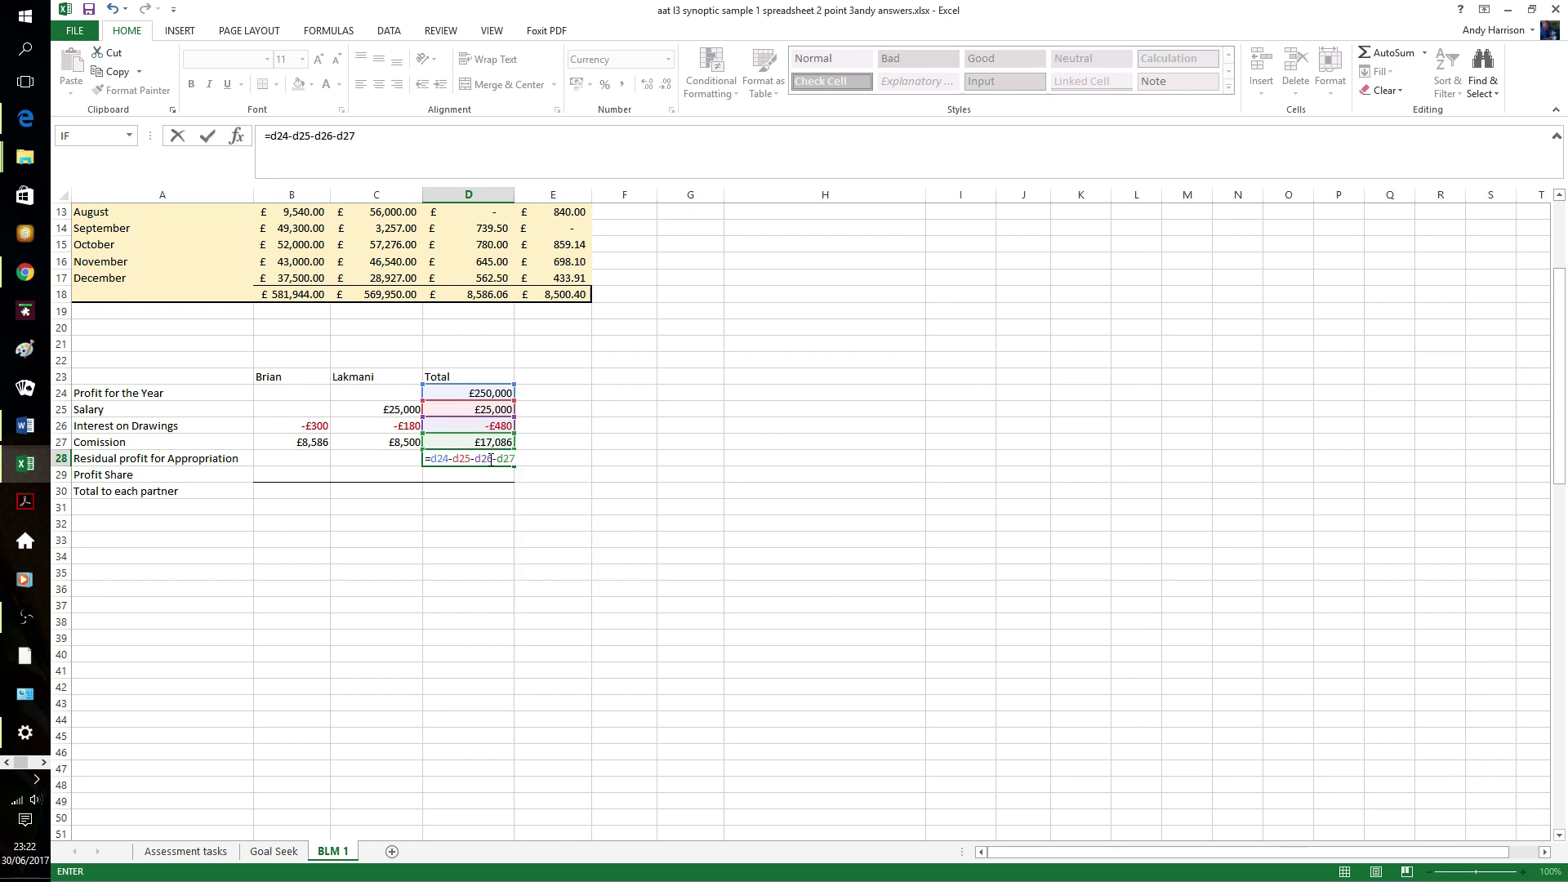
key(Return)
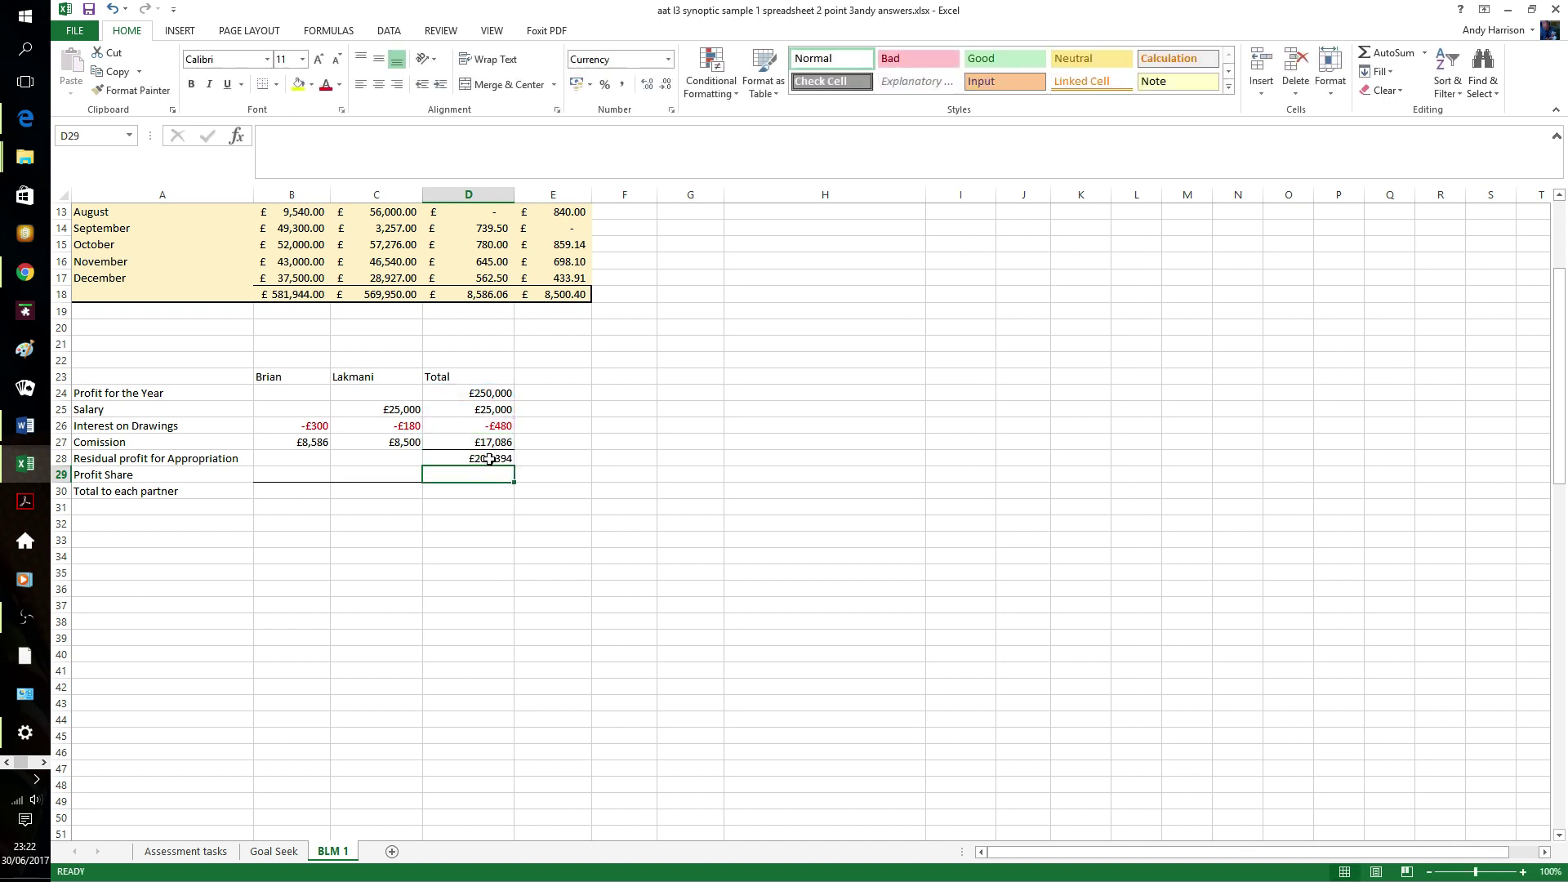
click(583, 445)
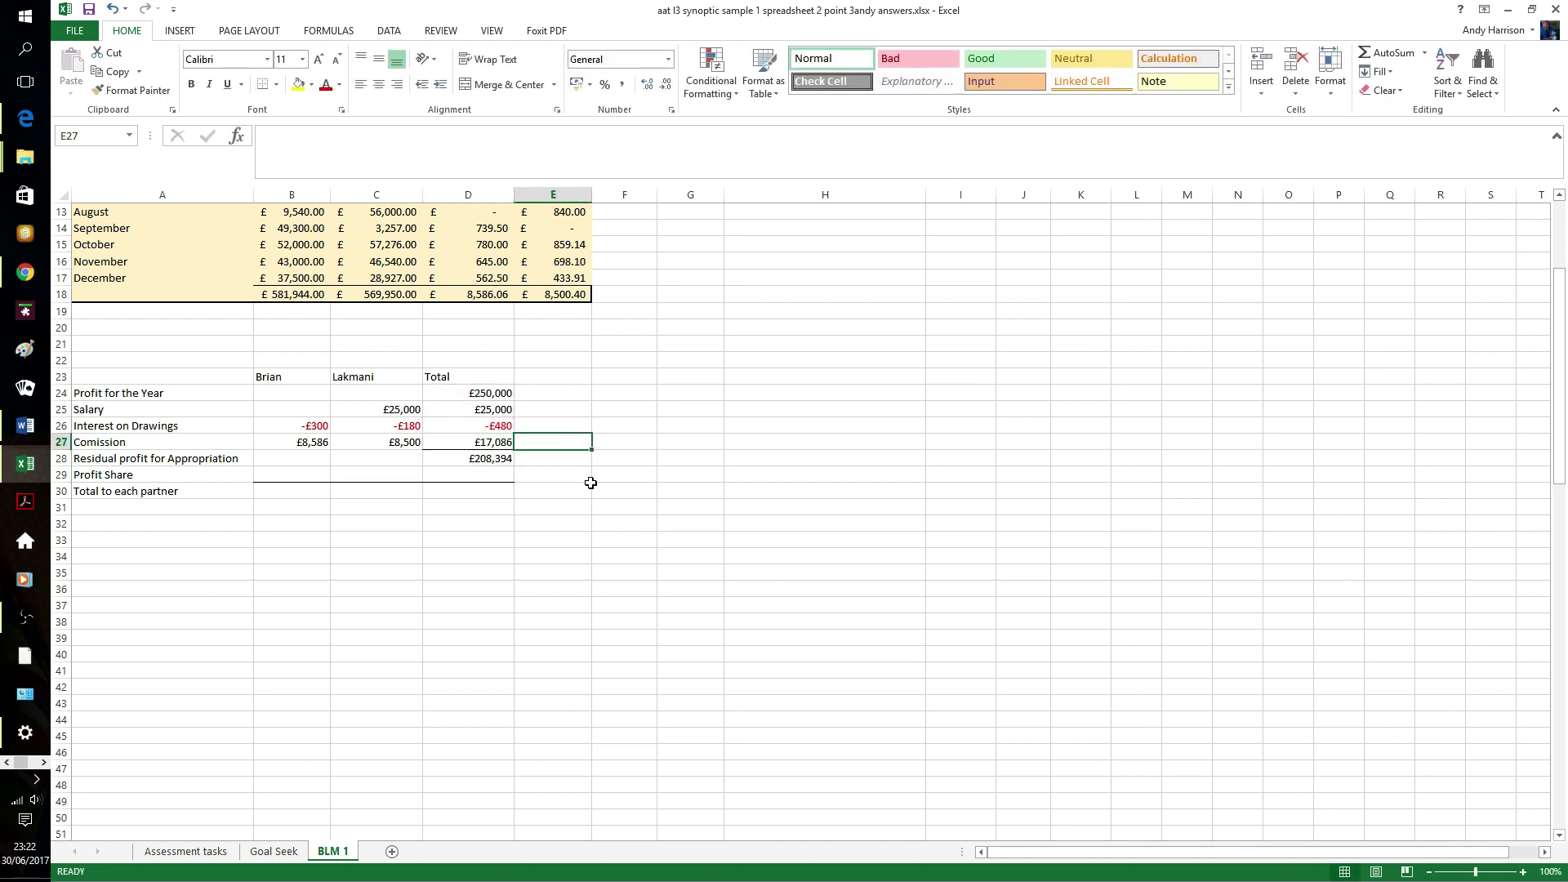
click(306, 470)
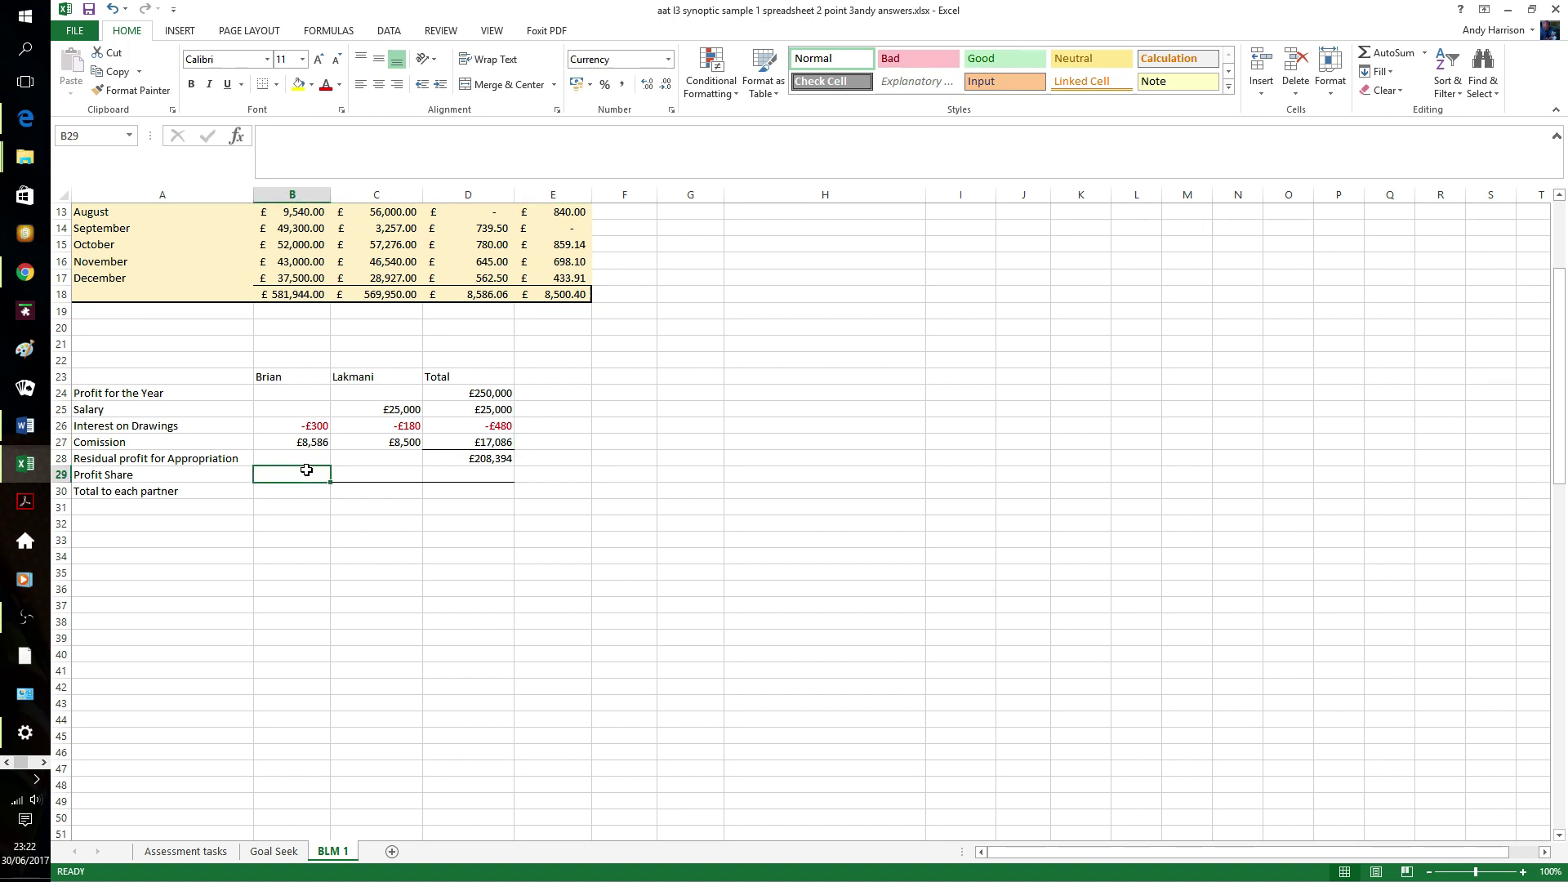
text(=)
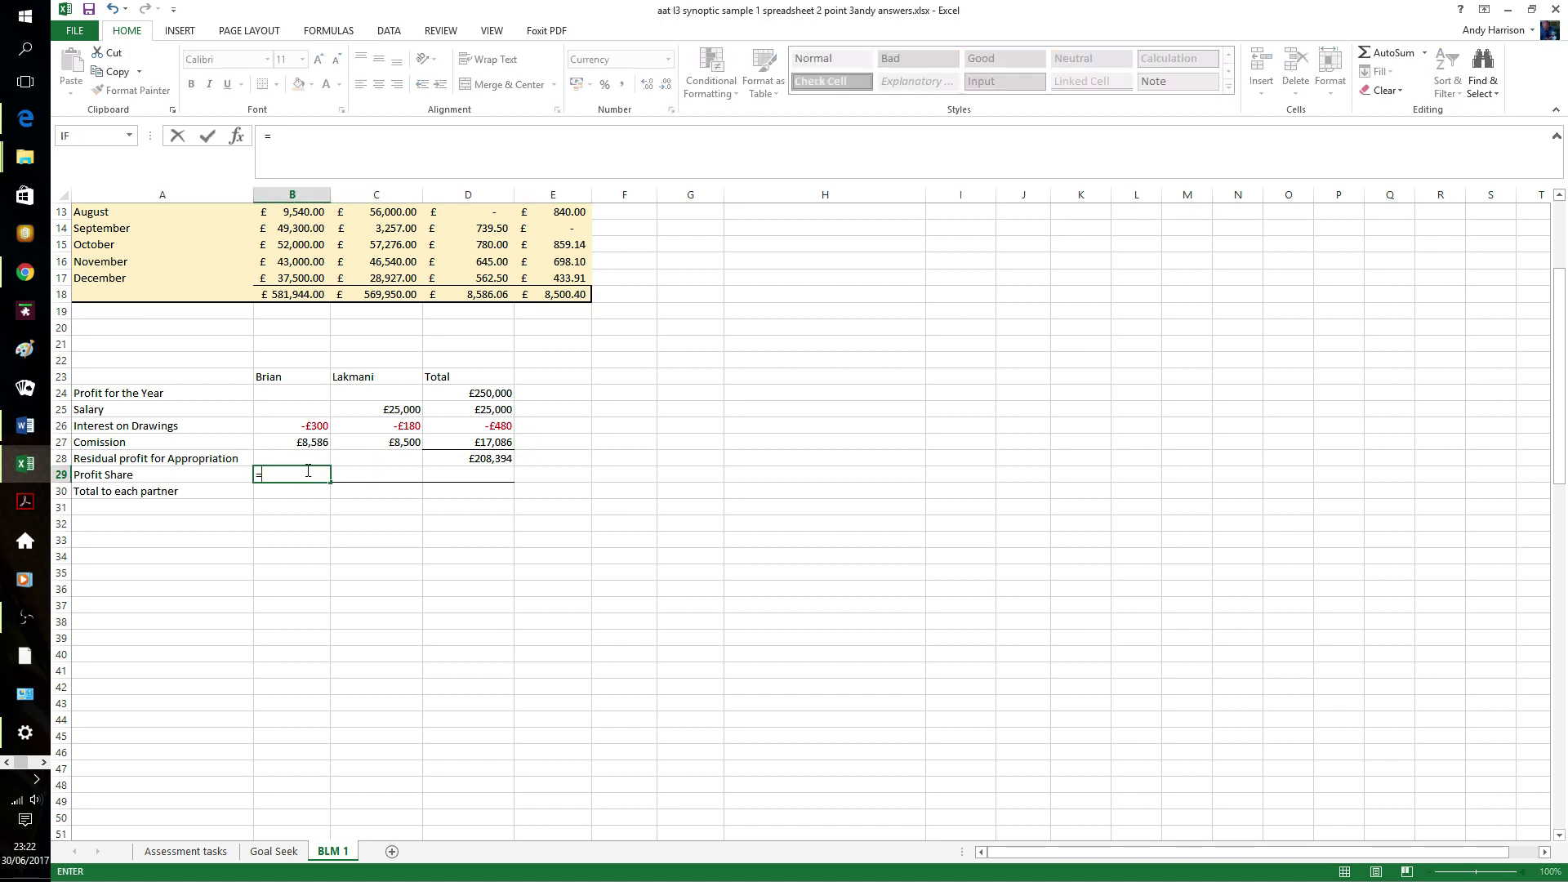
text(d)
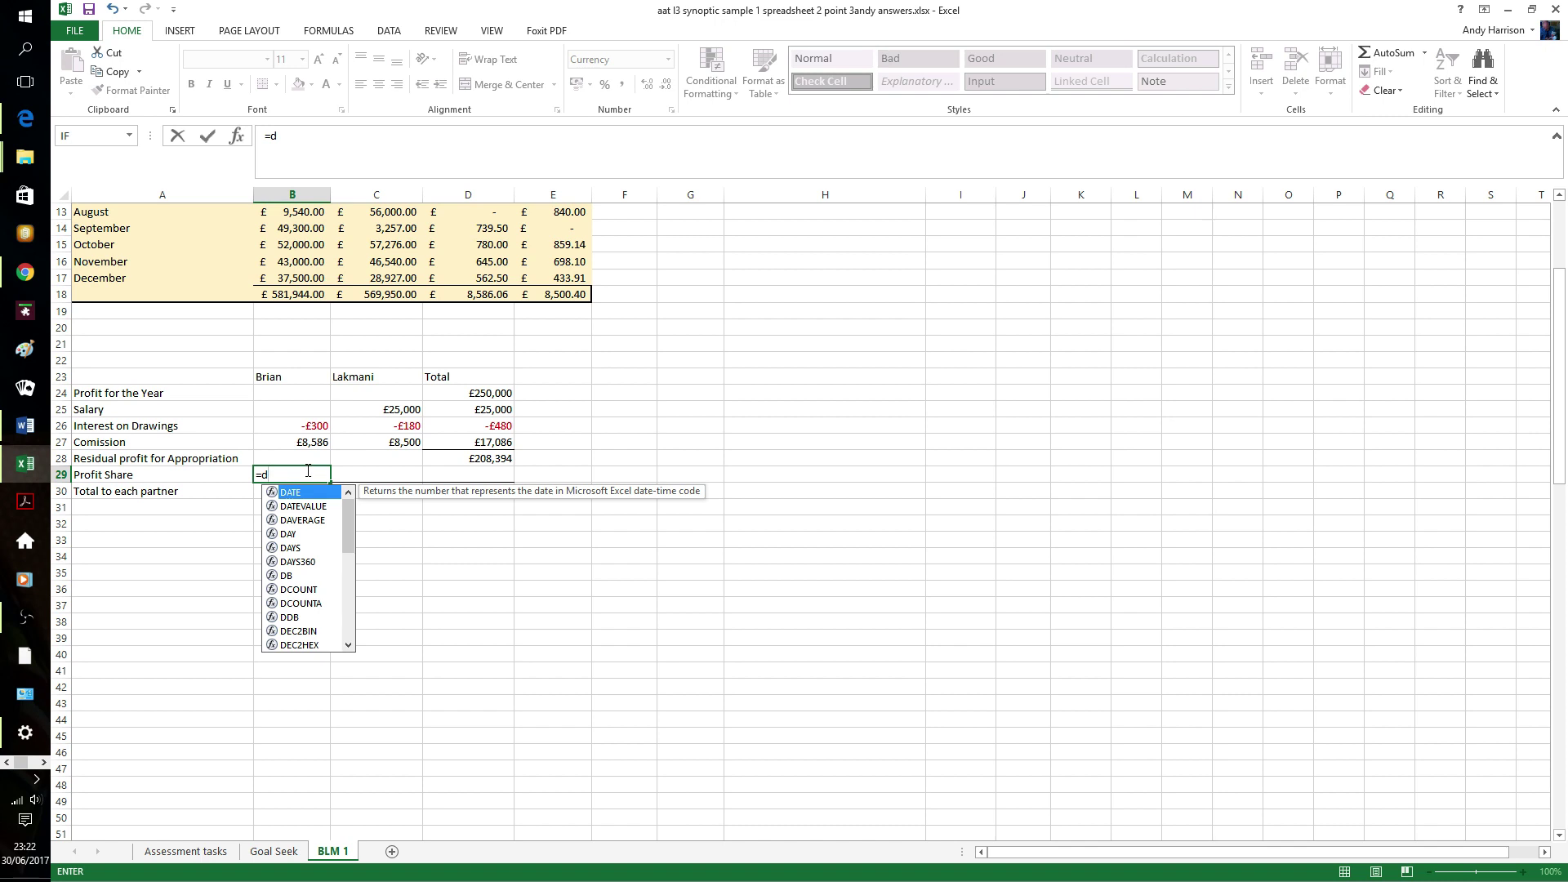
text(28*)
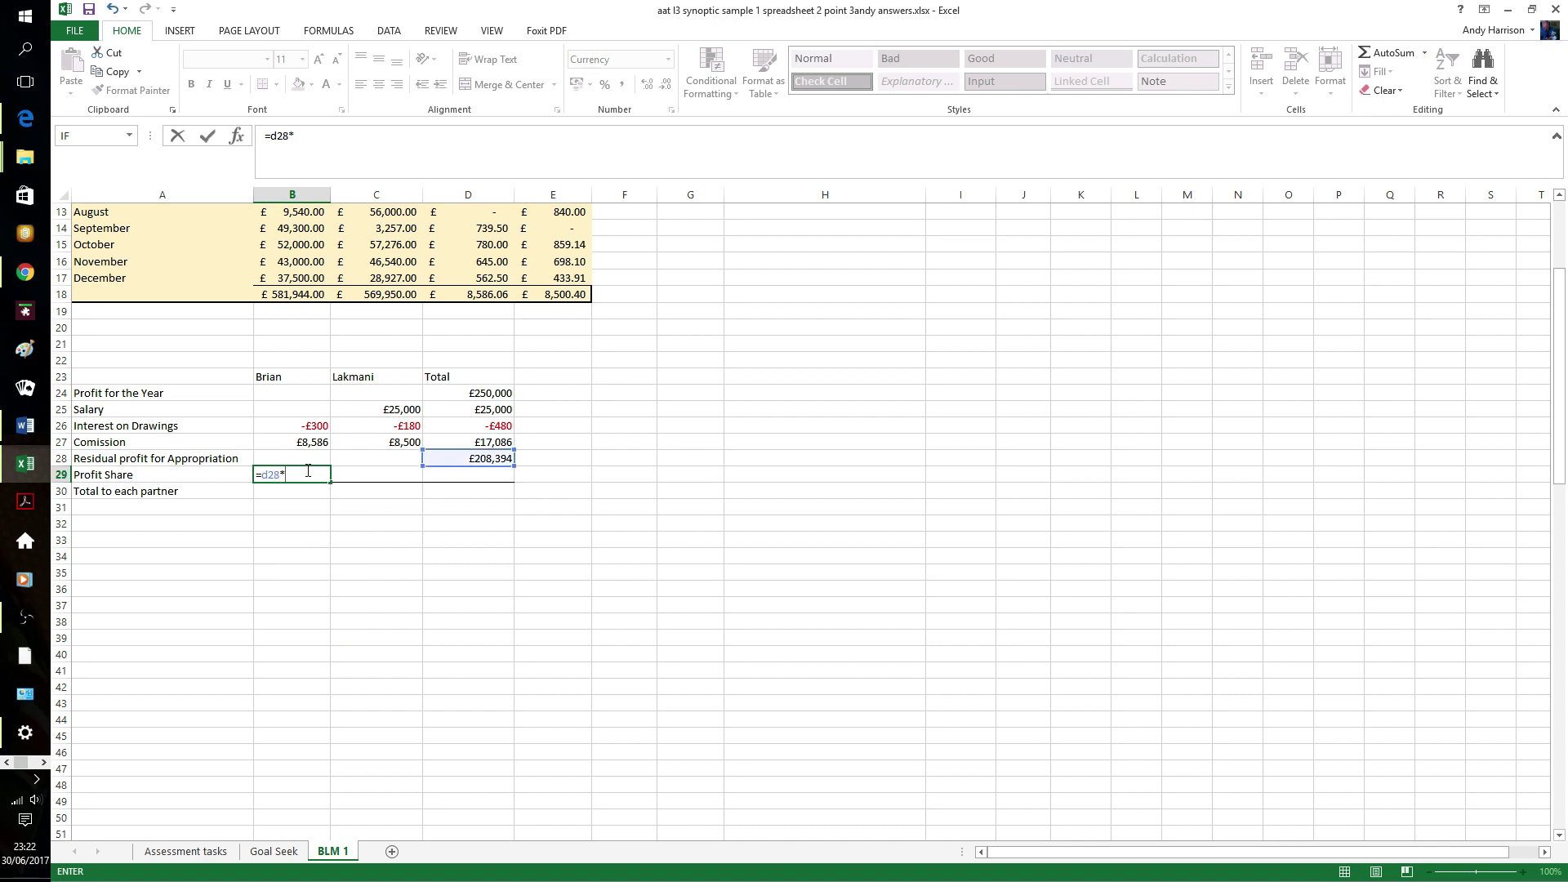
text(.6)
- Confirm =D28*.6 in B29 (£125,036) and enter =D28*.4 in C29 (£83,358)
key(Tab)
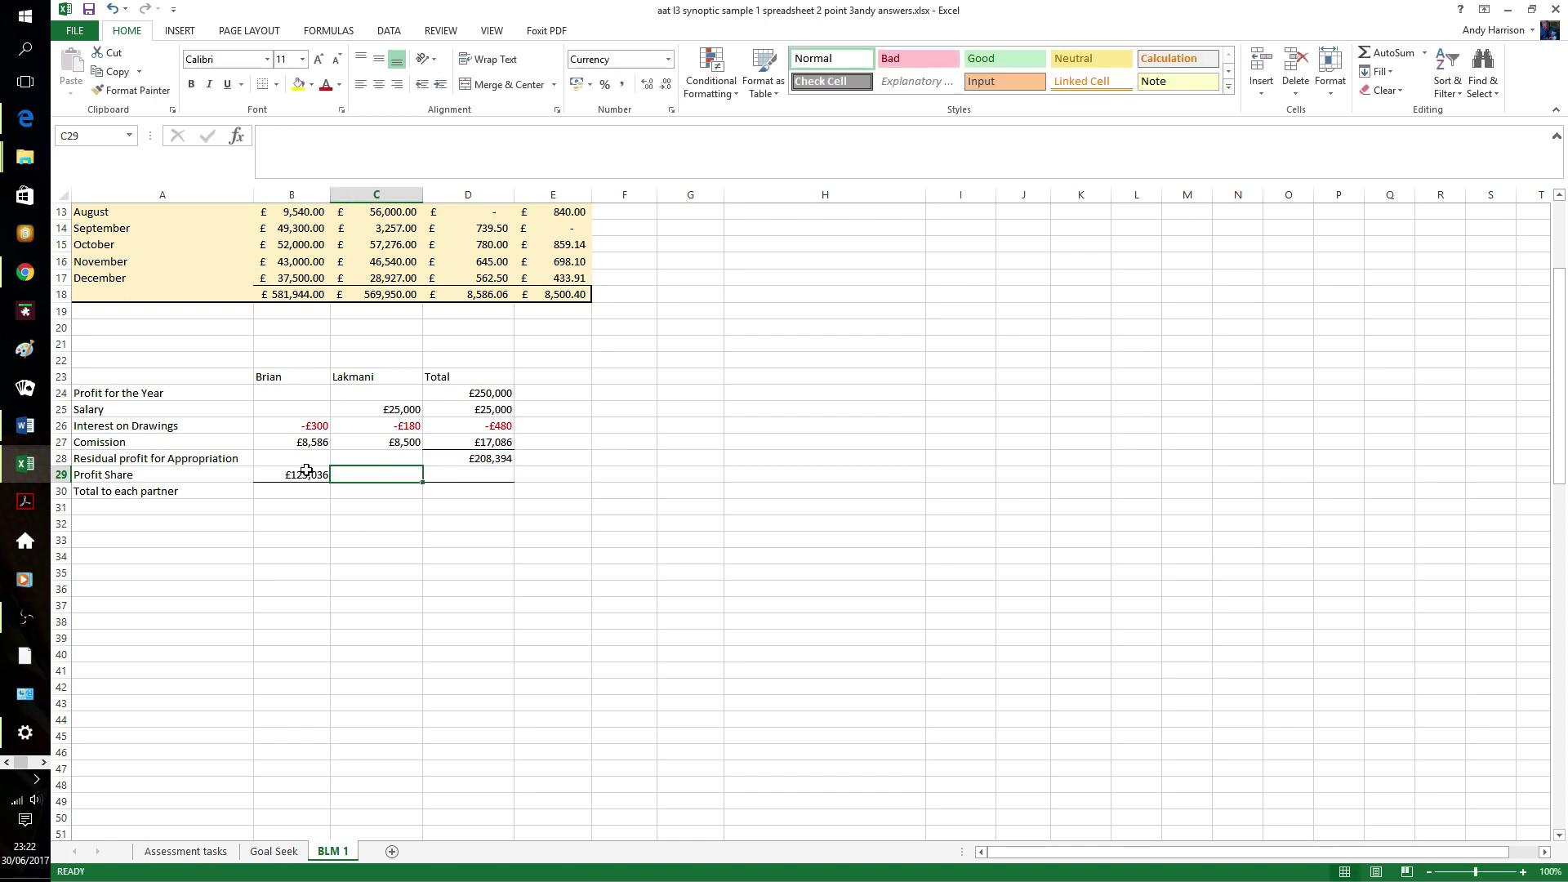
text(=)
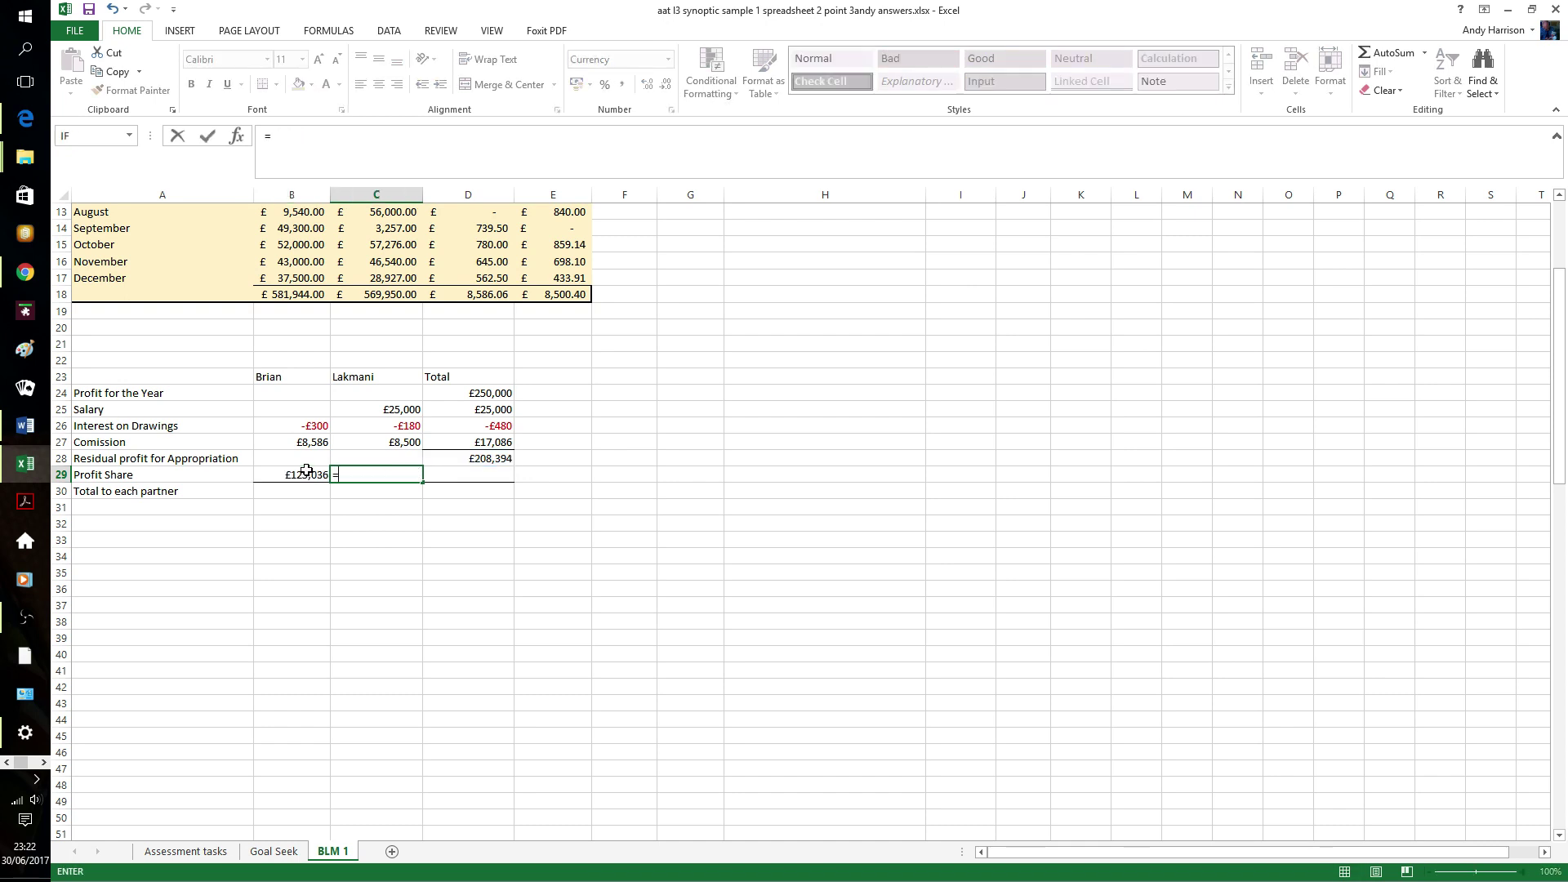
text(d28)
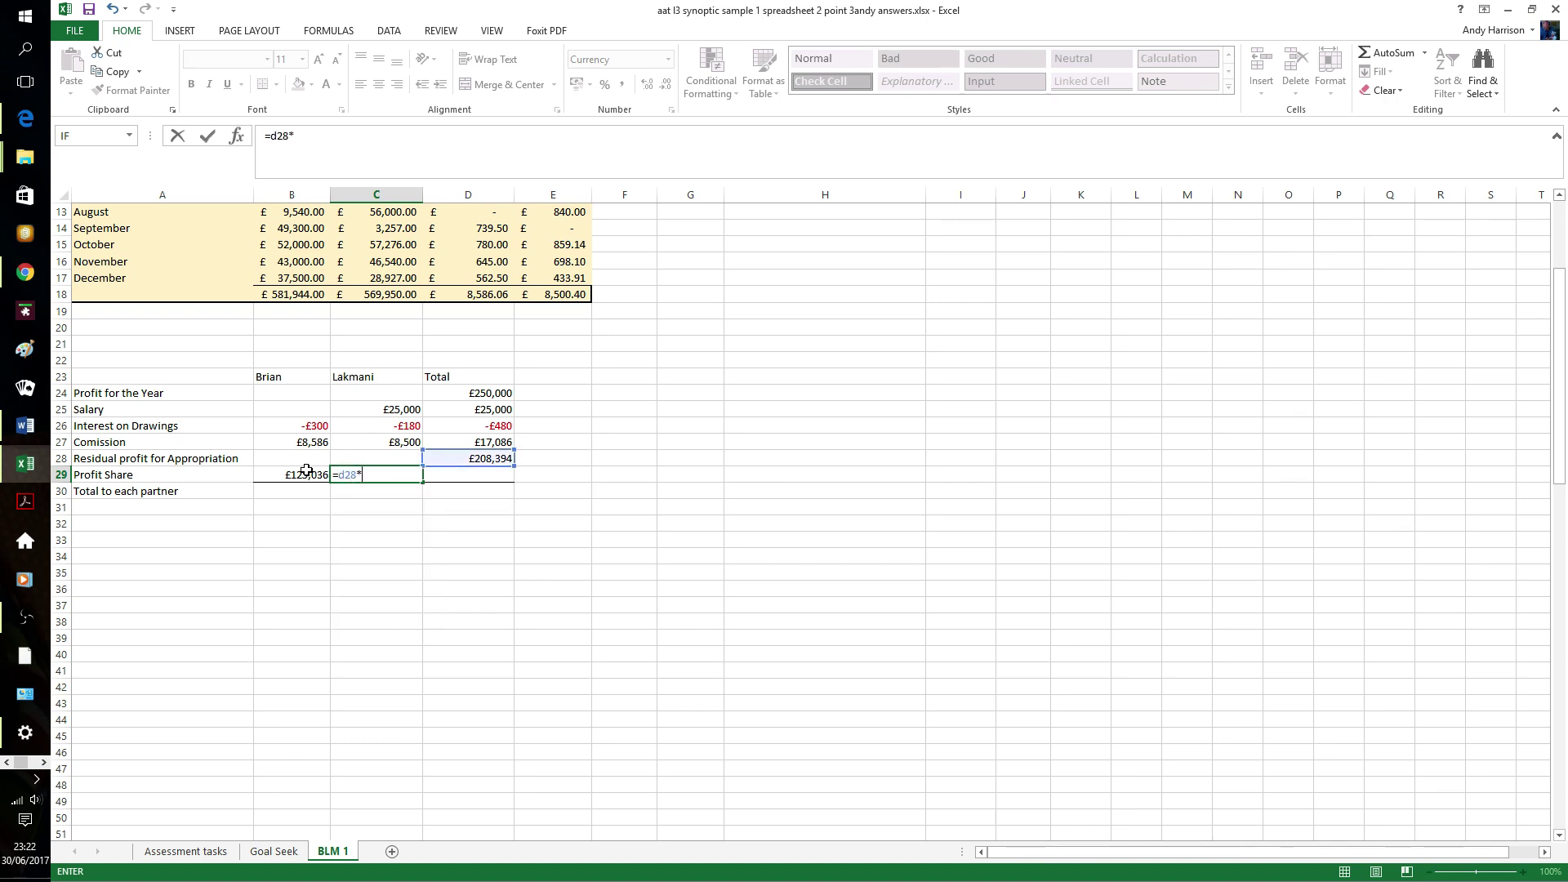
text(*.4)
key(Tab)
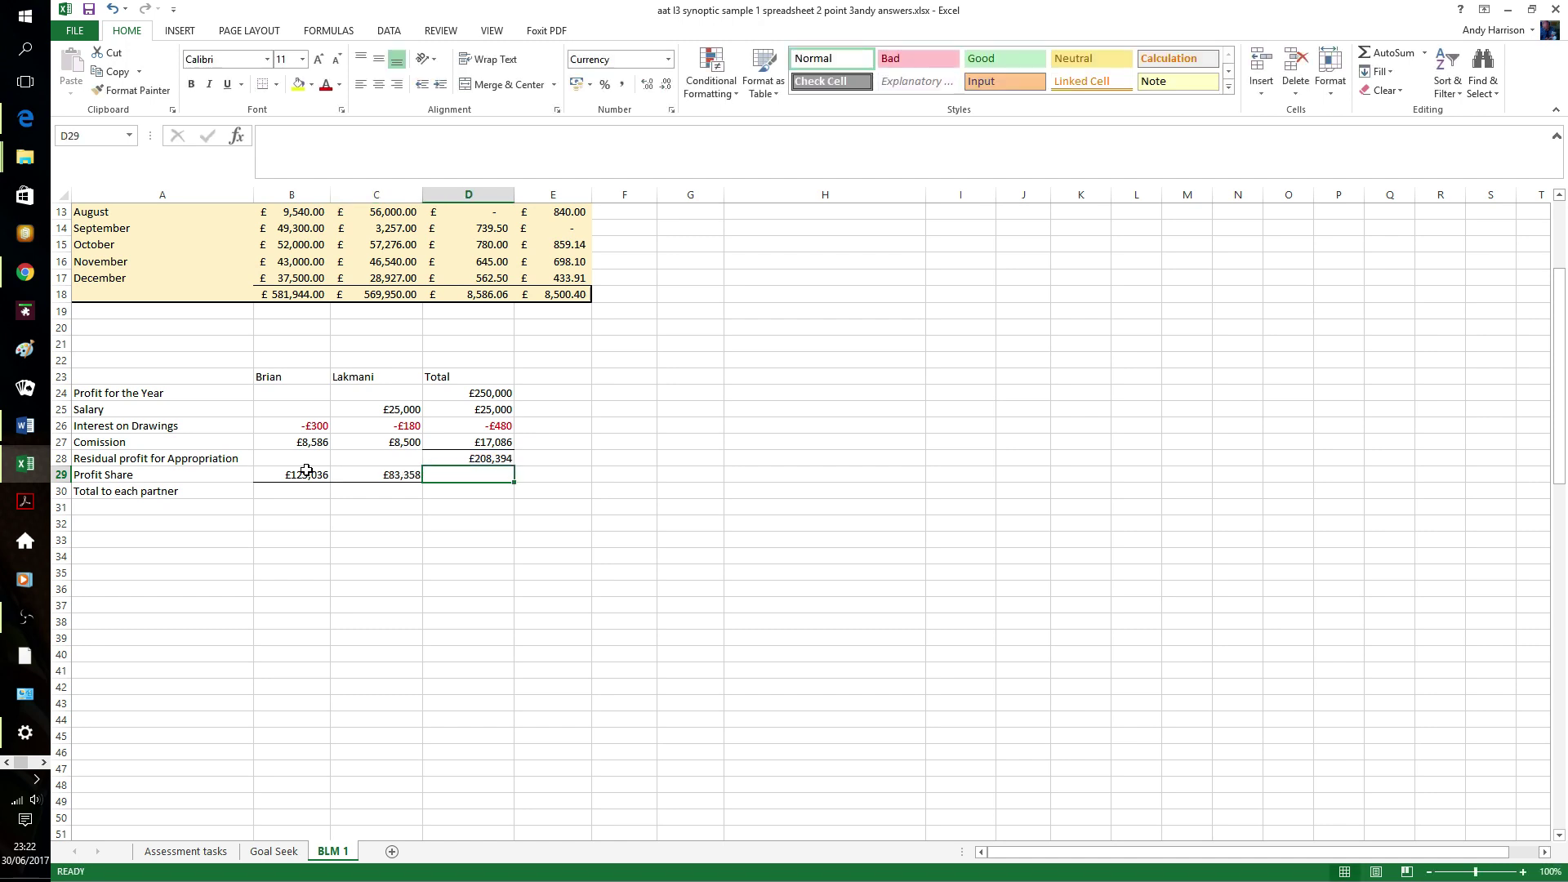
click(407, 474)
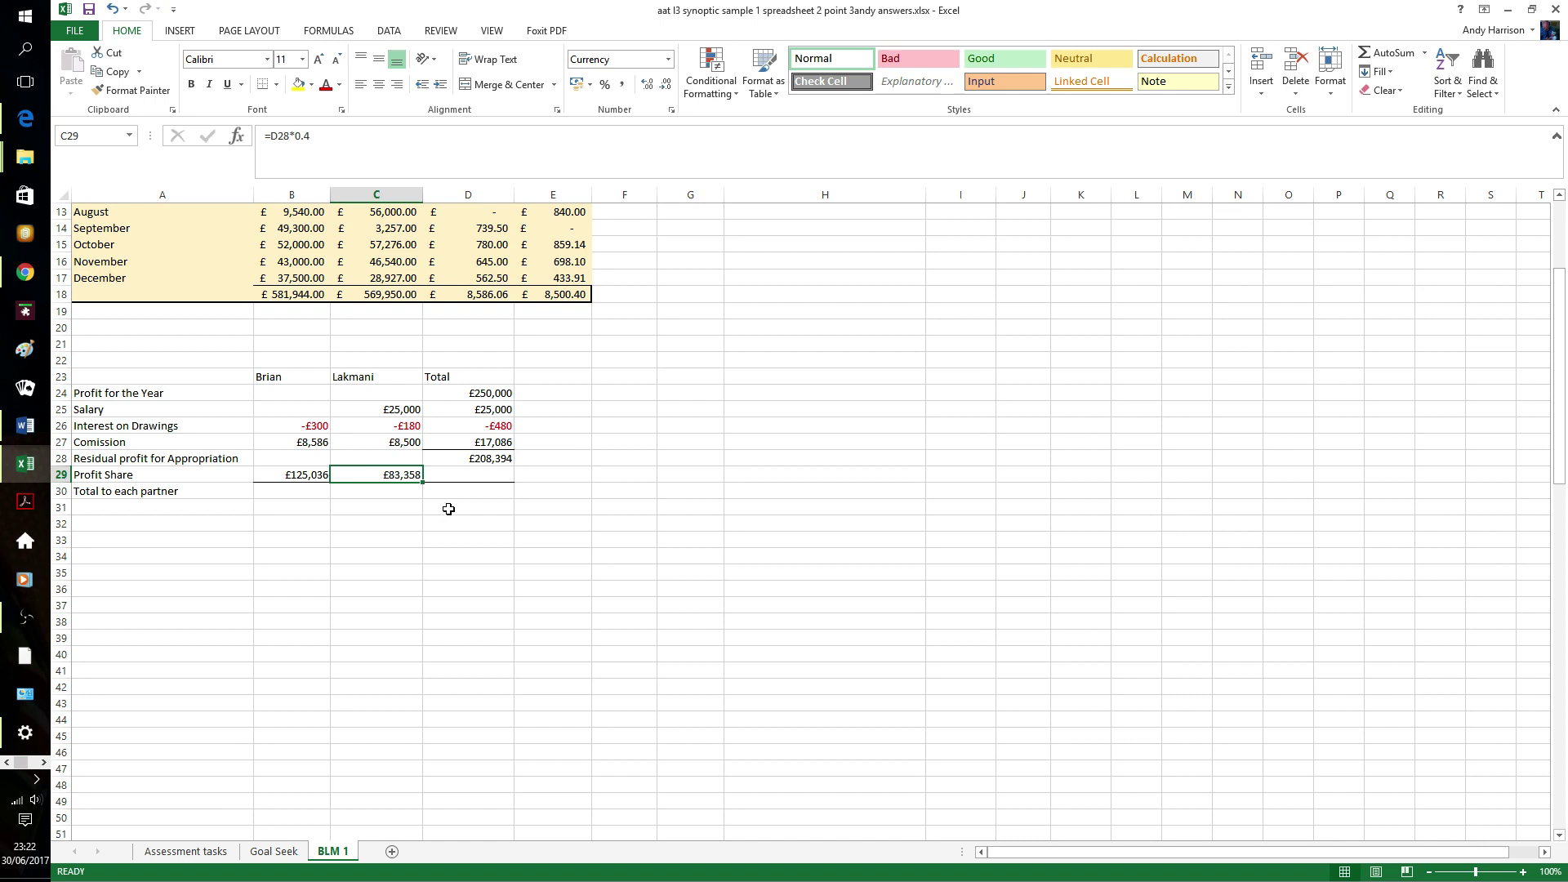
- AutoSum both partners' columns into row 30 and the profit share and total rows into the Total column
click(449, 509)
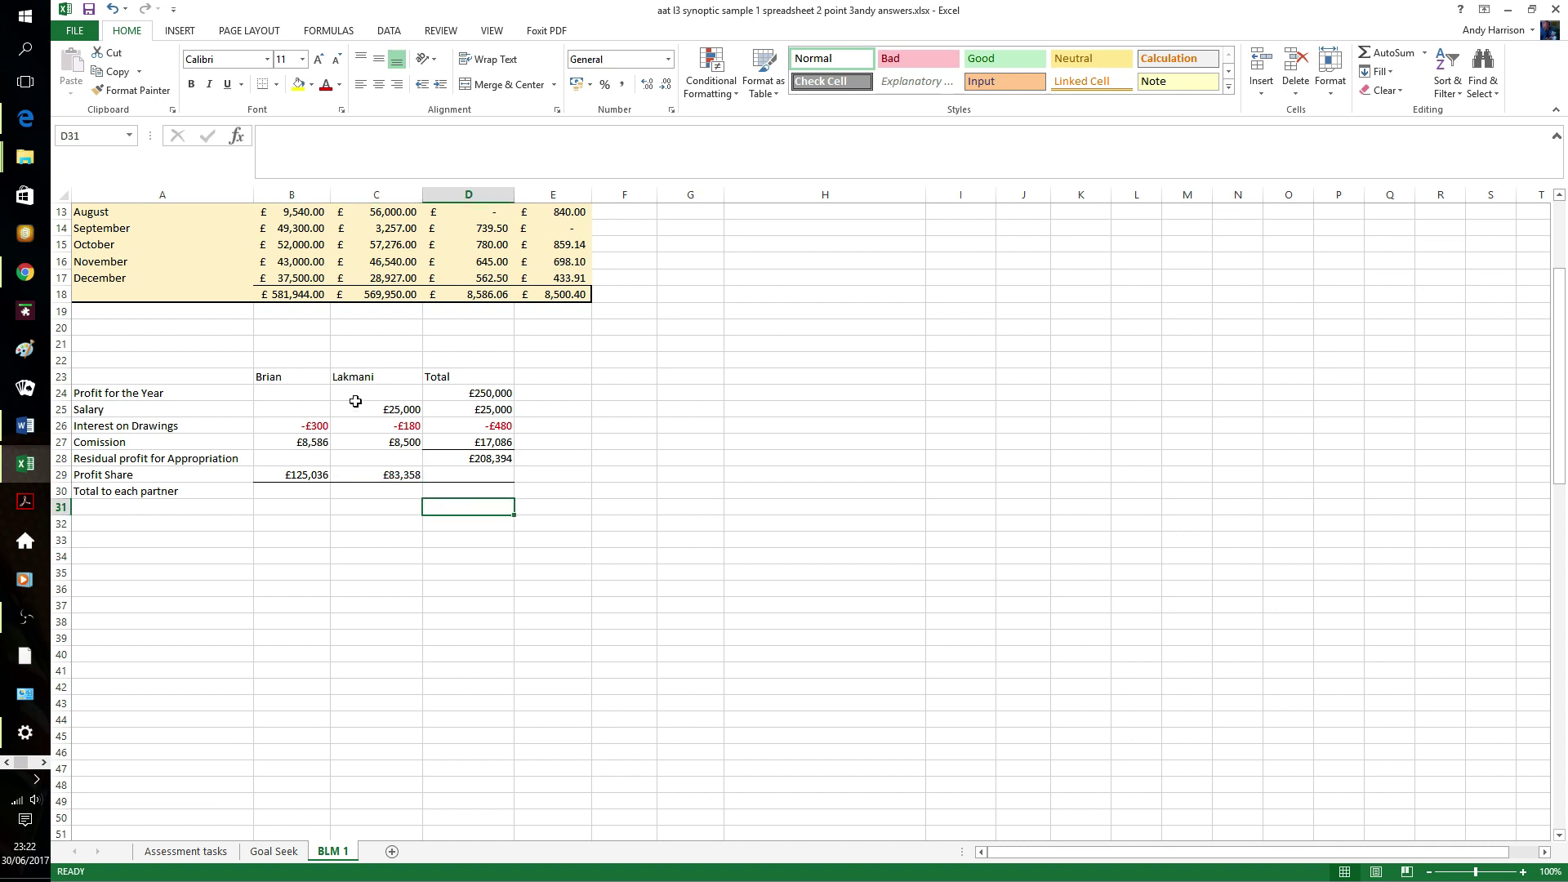
click(324, 410)
drag(325, 410, 383, 491)
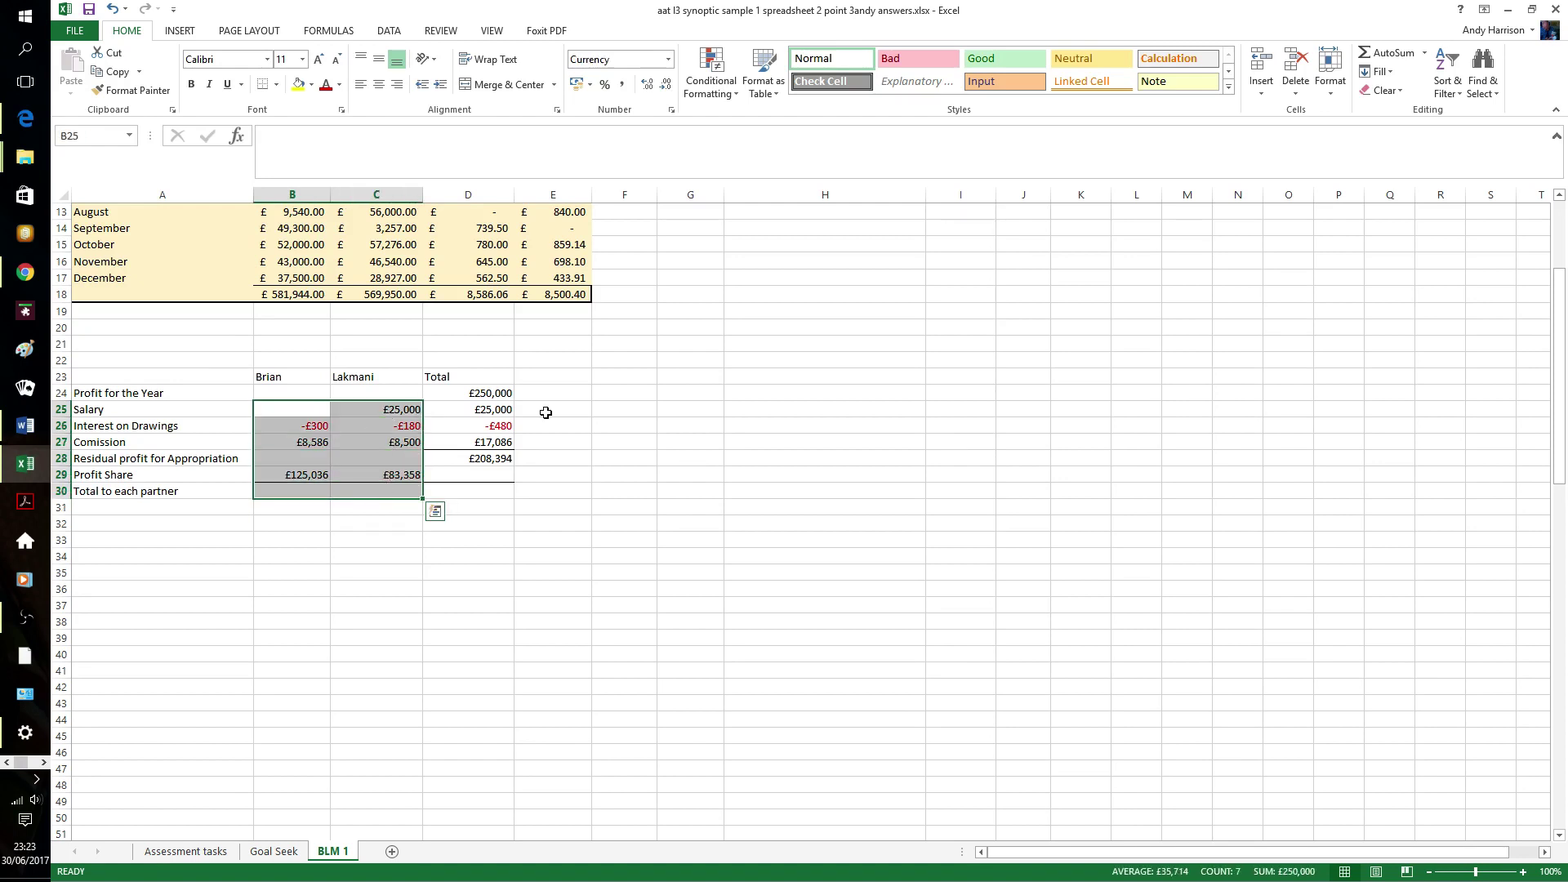
click(1387, 53)
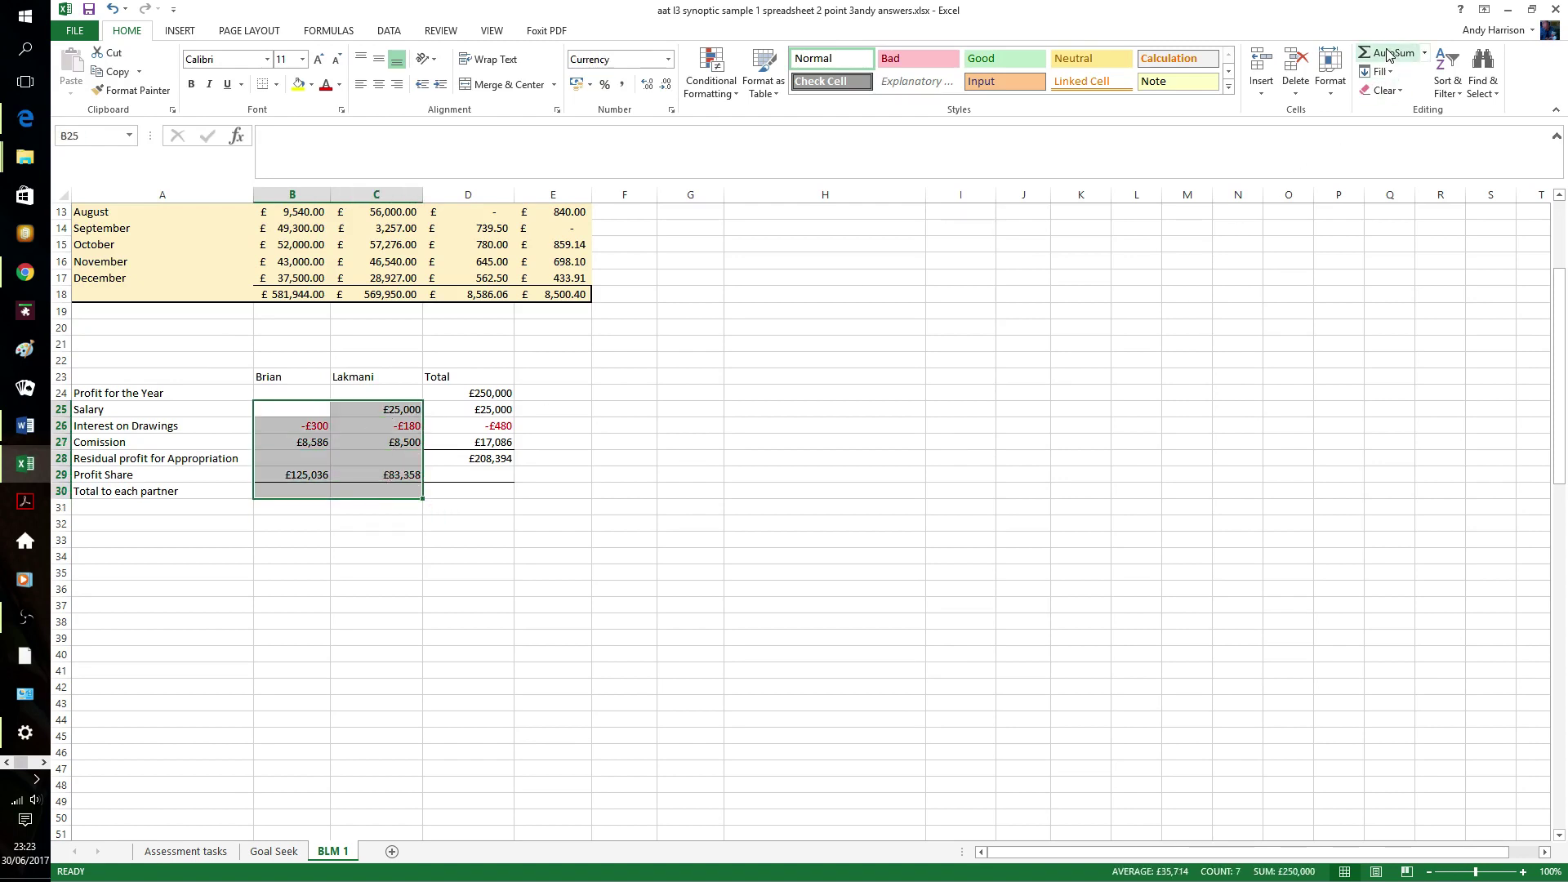
click(678, 504)
drag(295, 471, 446, 488)
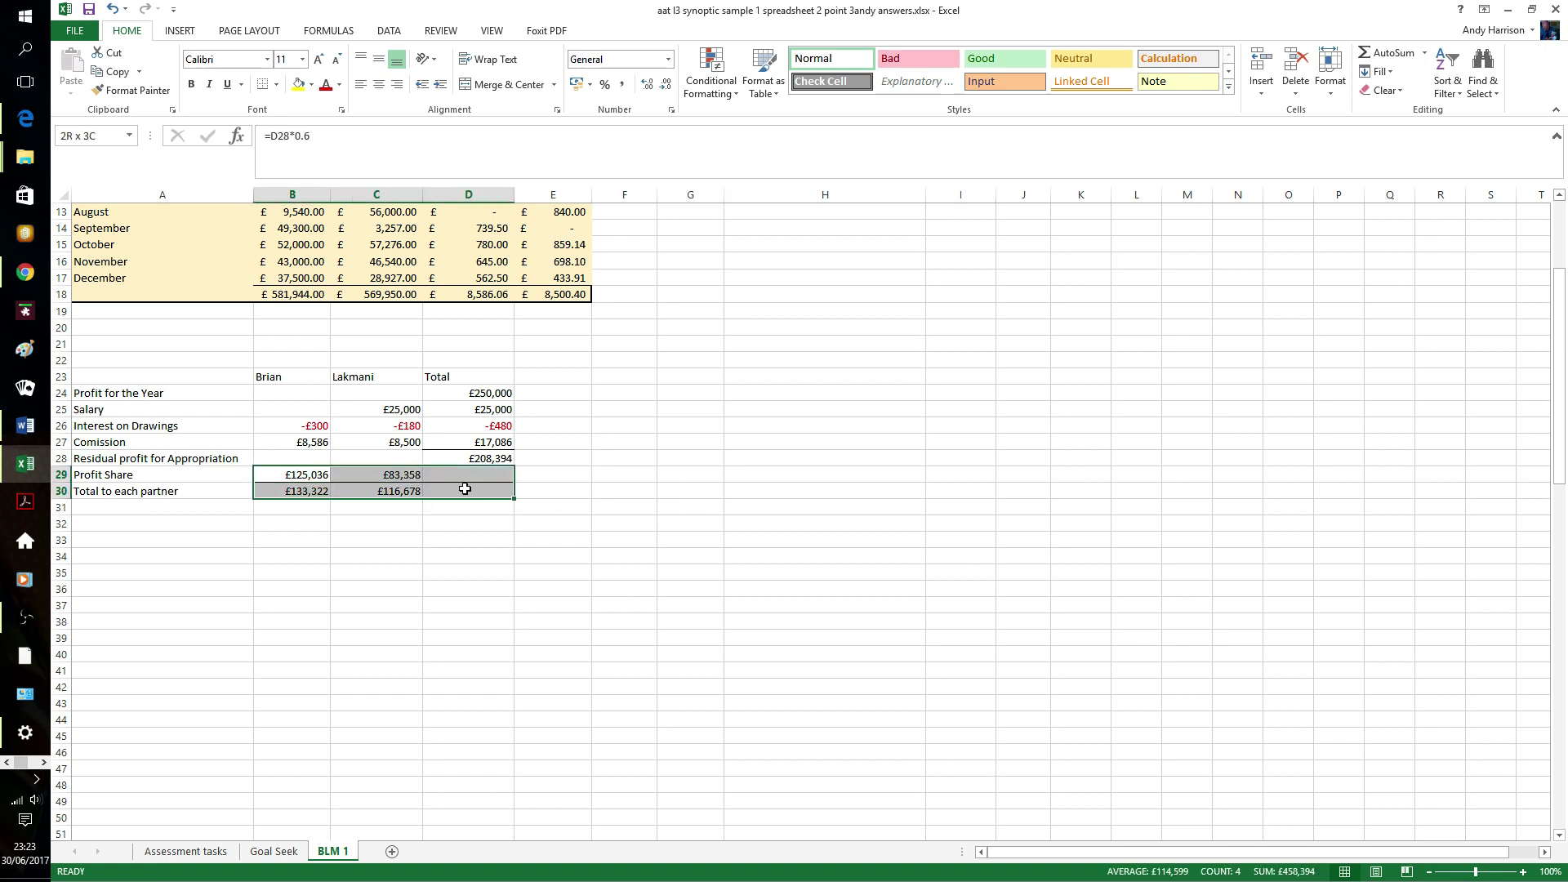
click(1387, 52)
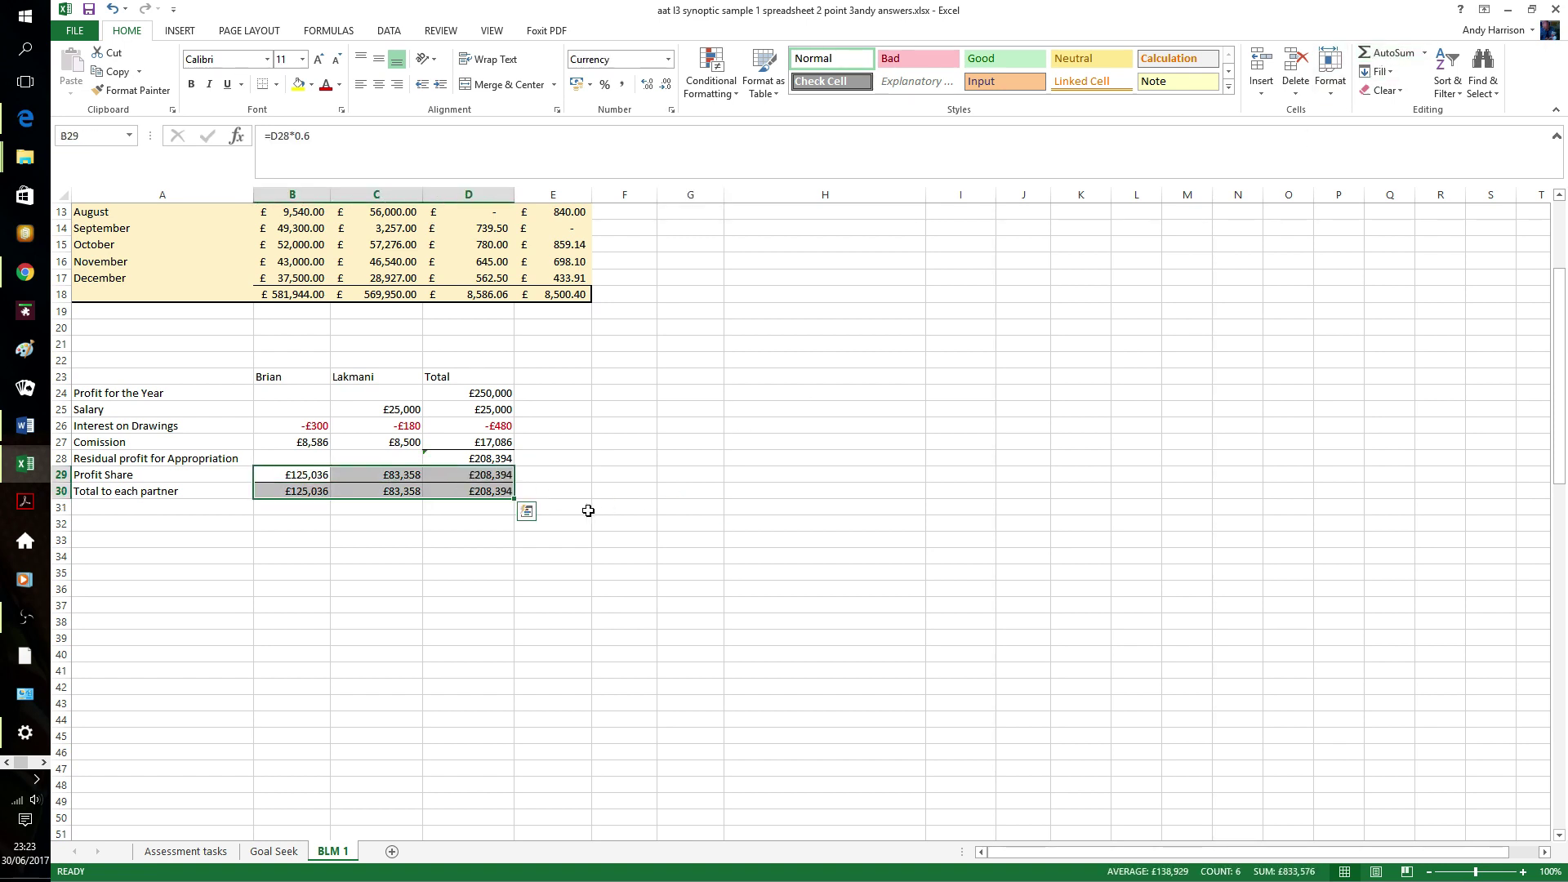
click(578, 481)
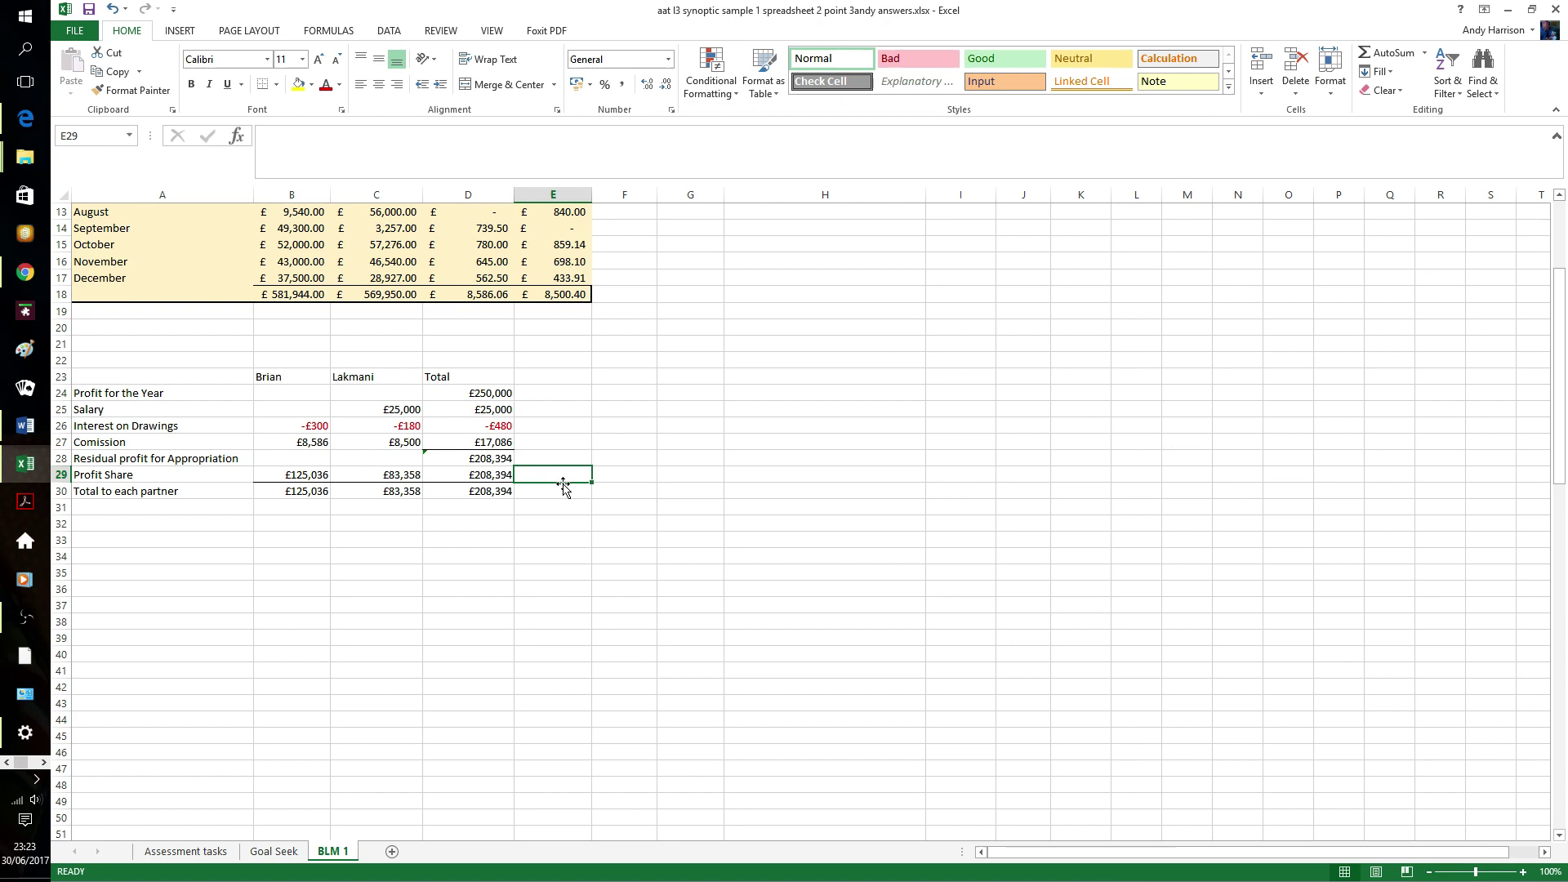
click(491, 491)
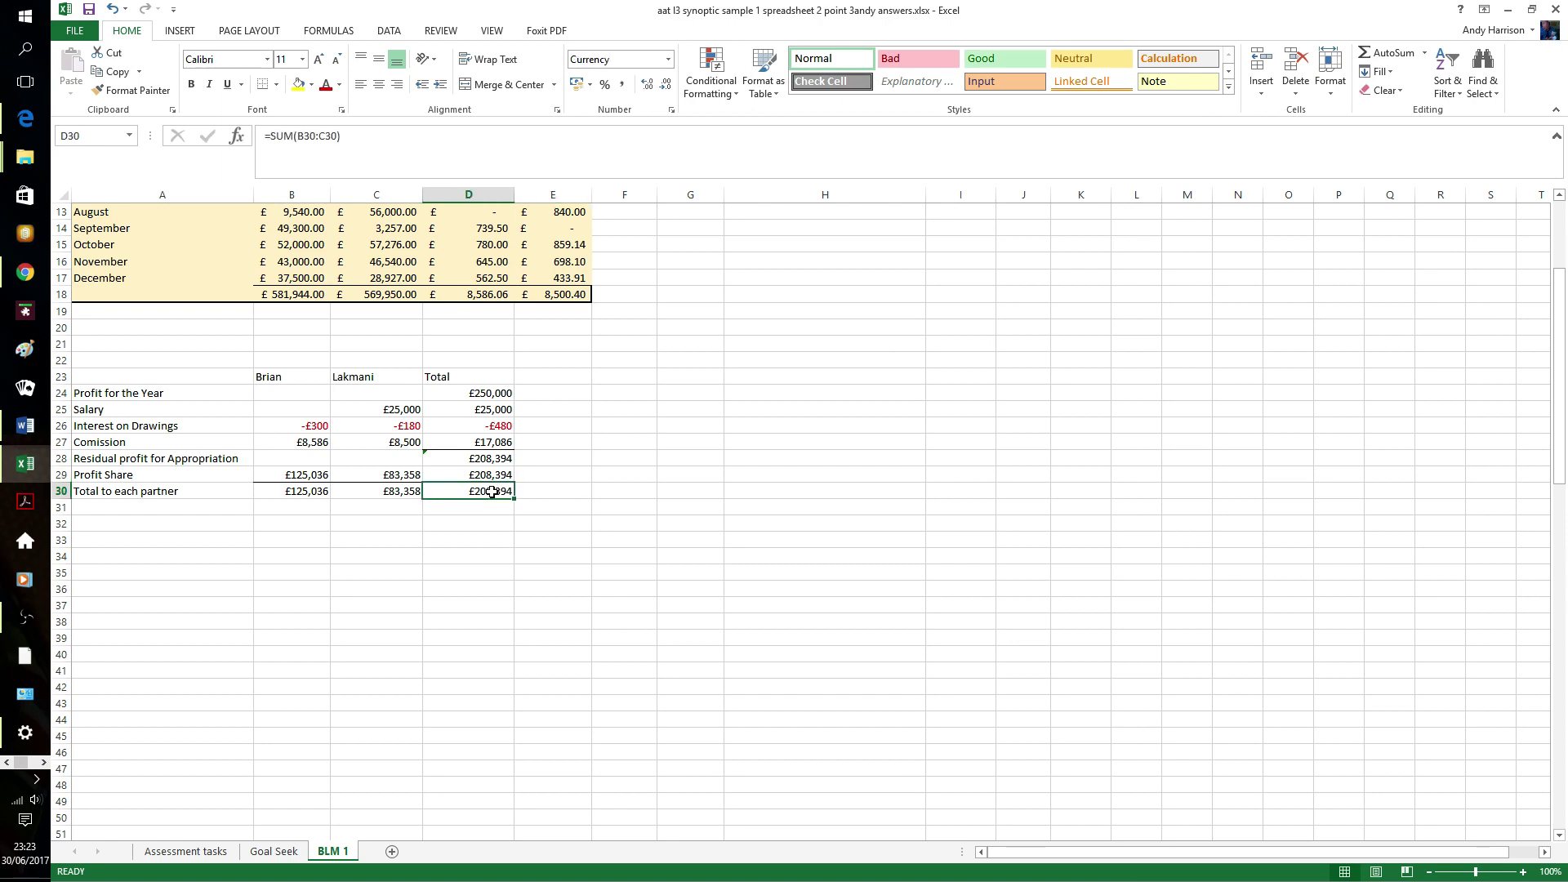
- Delete the old D30 and row 30 totals and re-sum B25:C30, giving £133,322 and £116,678
key(Delete)
click(470, 556)
drag(313, 496, 367, 490)
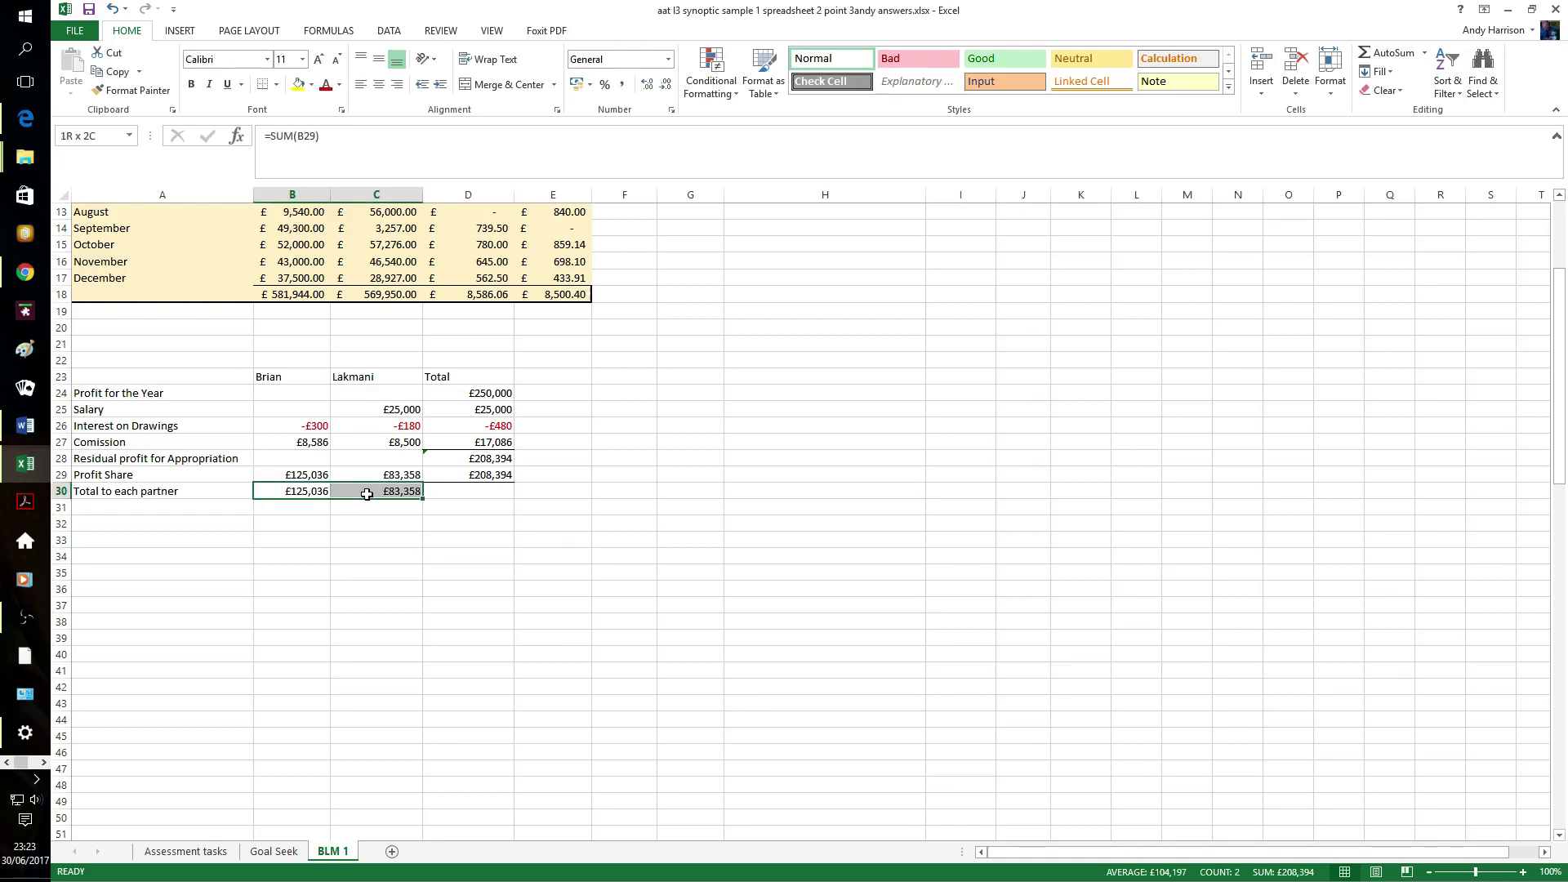
key(Delete)
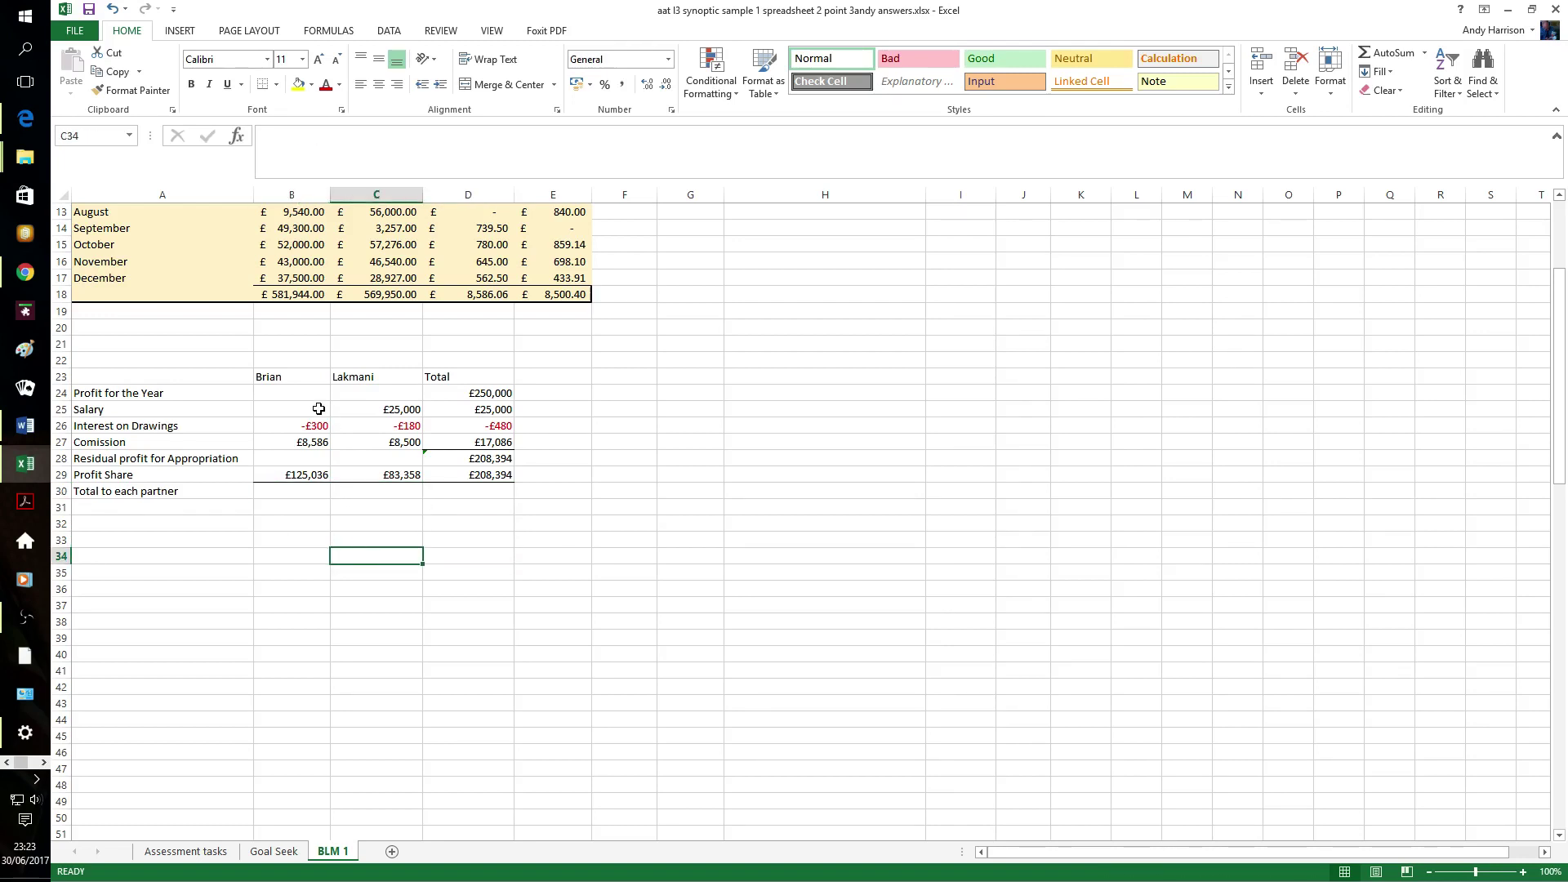
drag(315, 408, 374, 492)
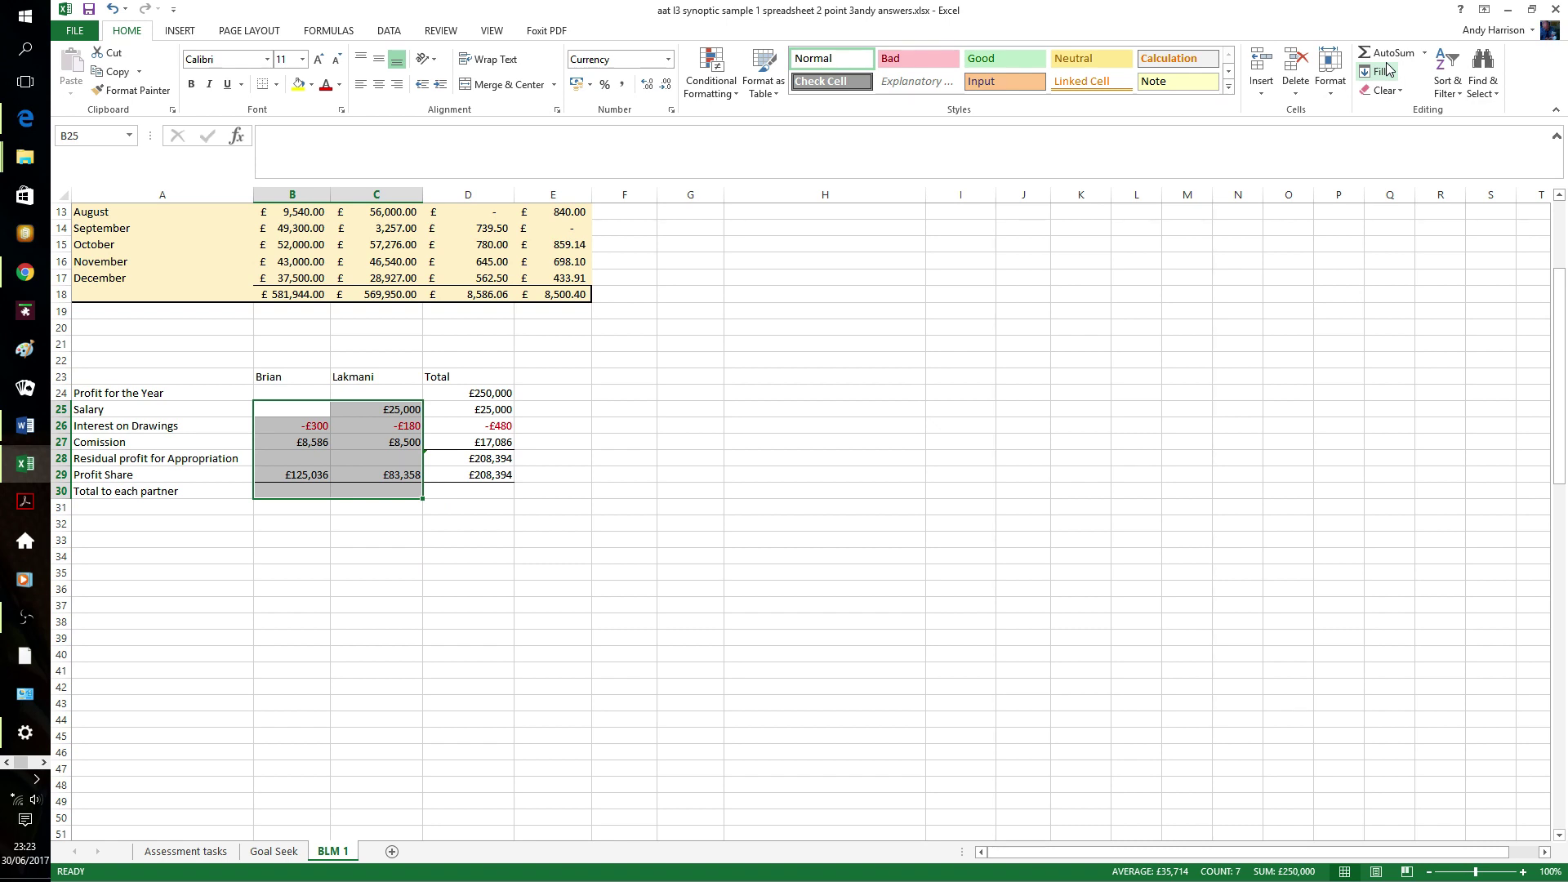
click(1389, 53)
click(513, 529)
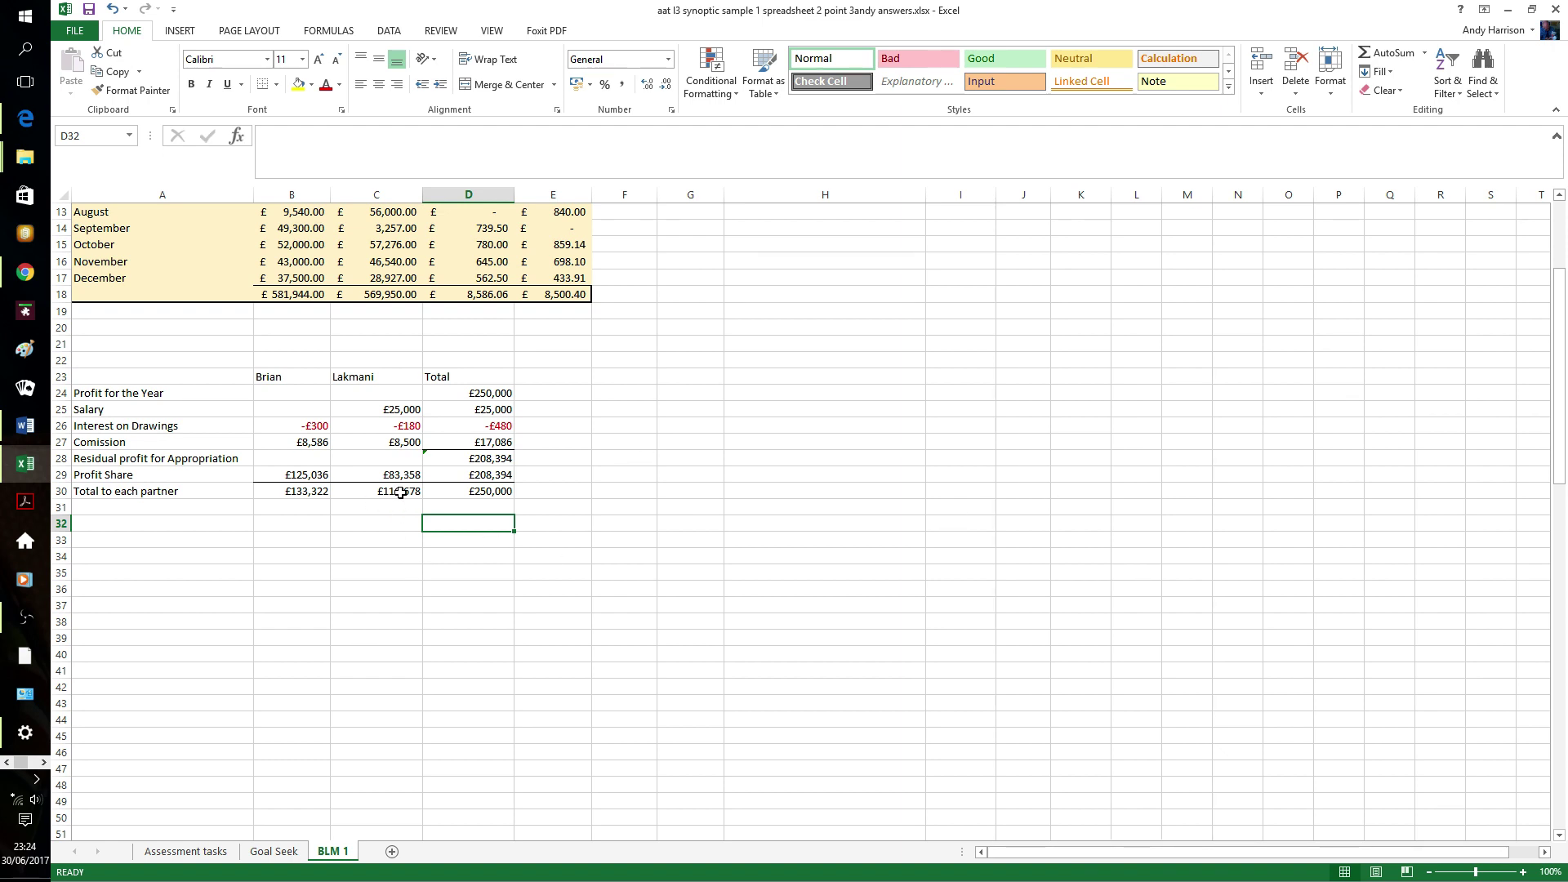
click(401, 493)
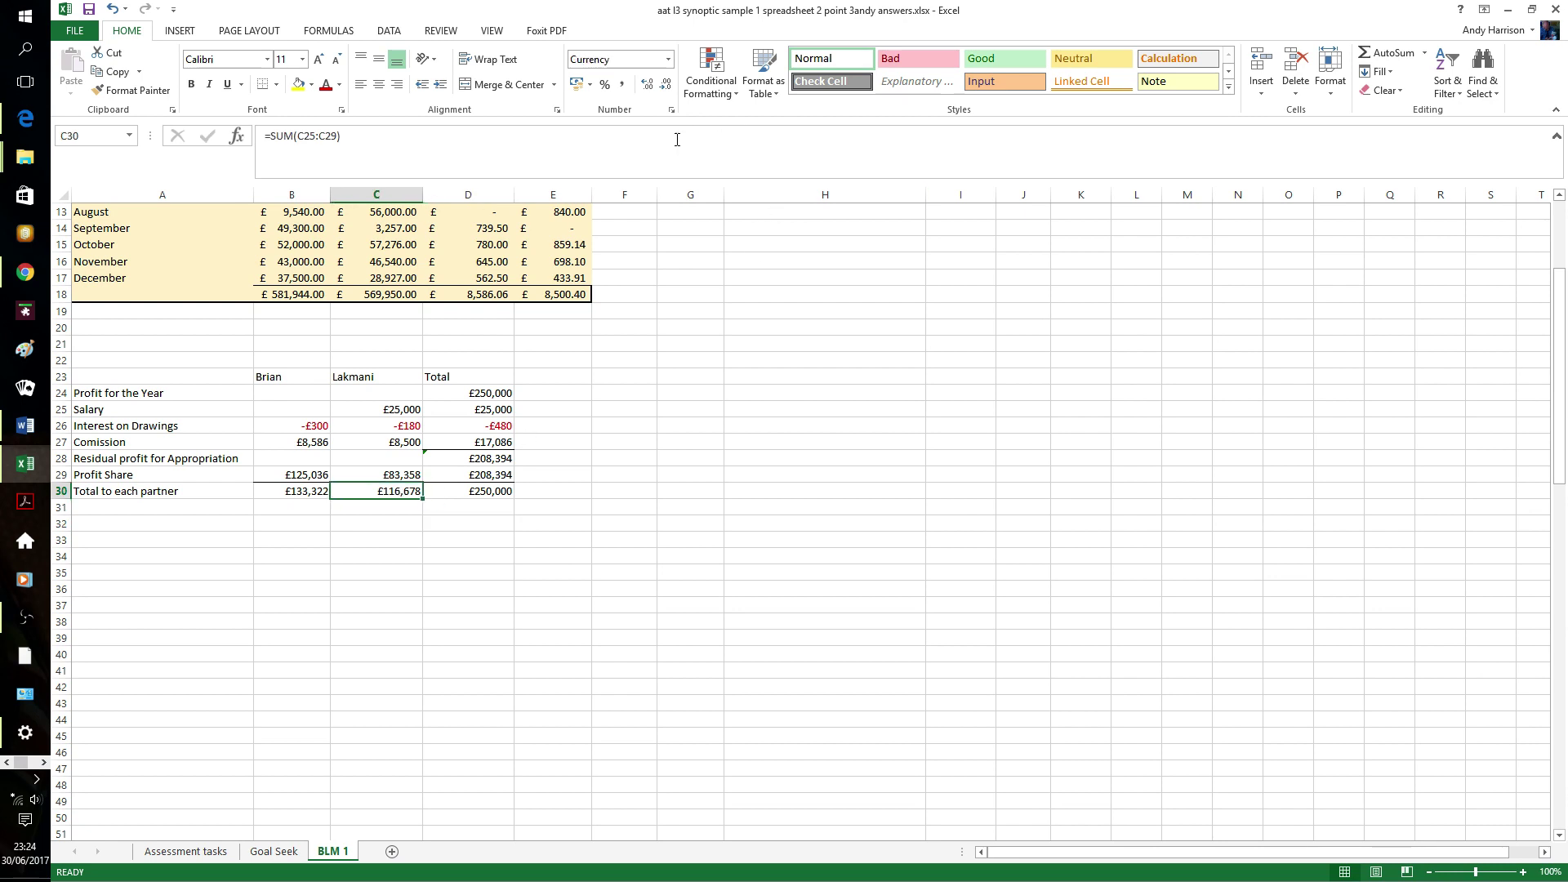
- Set up a Goal Seek on C30 with target value 12000
click(392, 36)
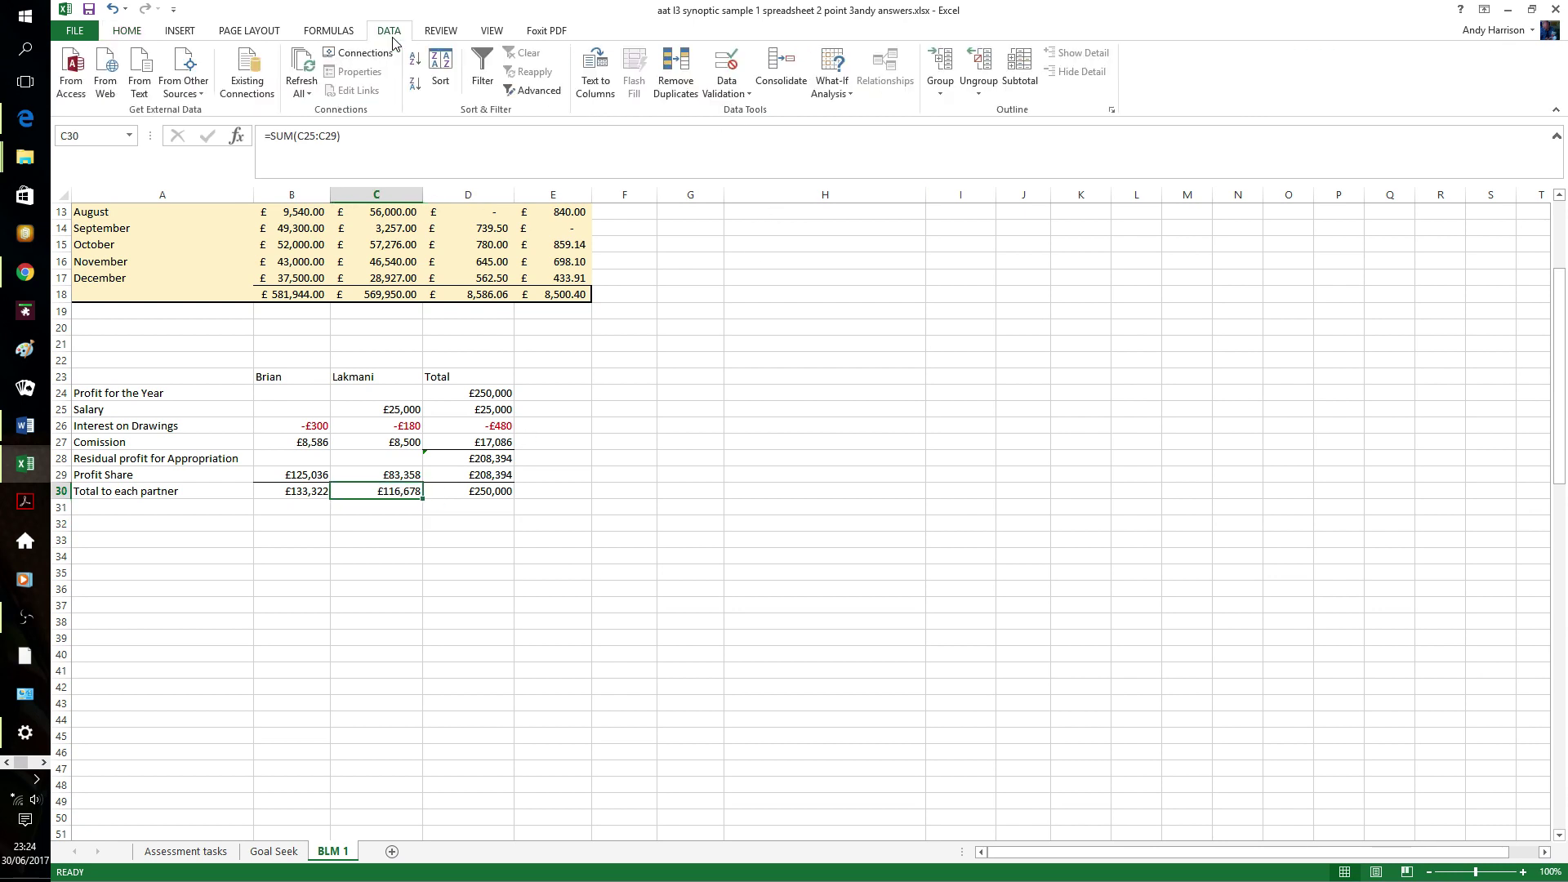
click(832, 82)
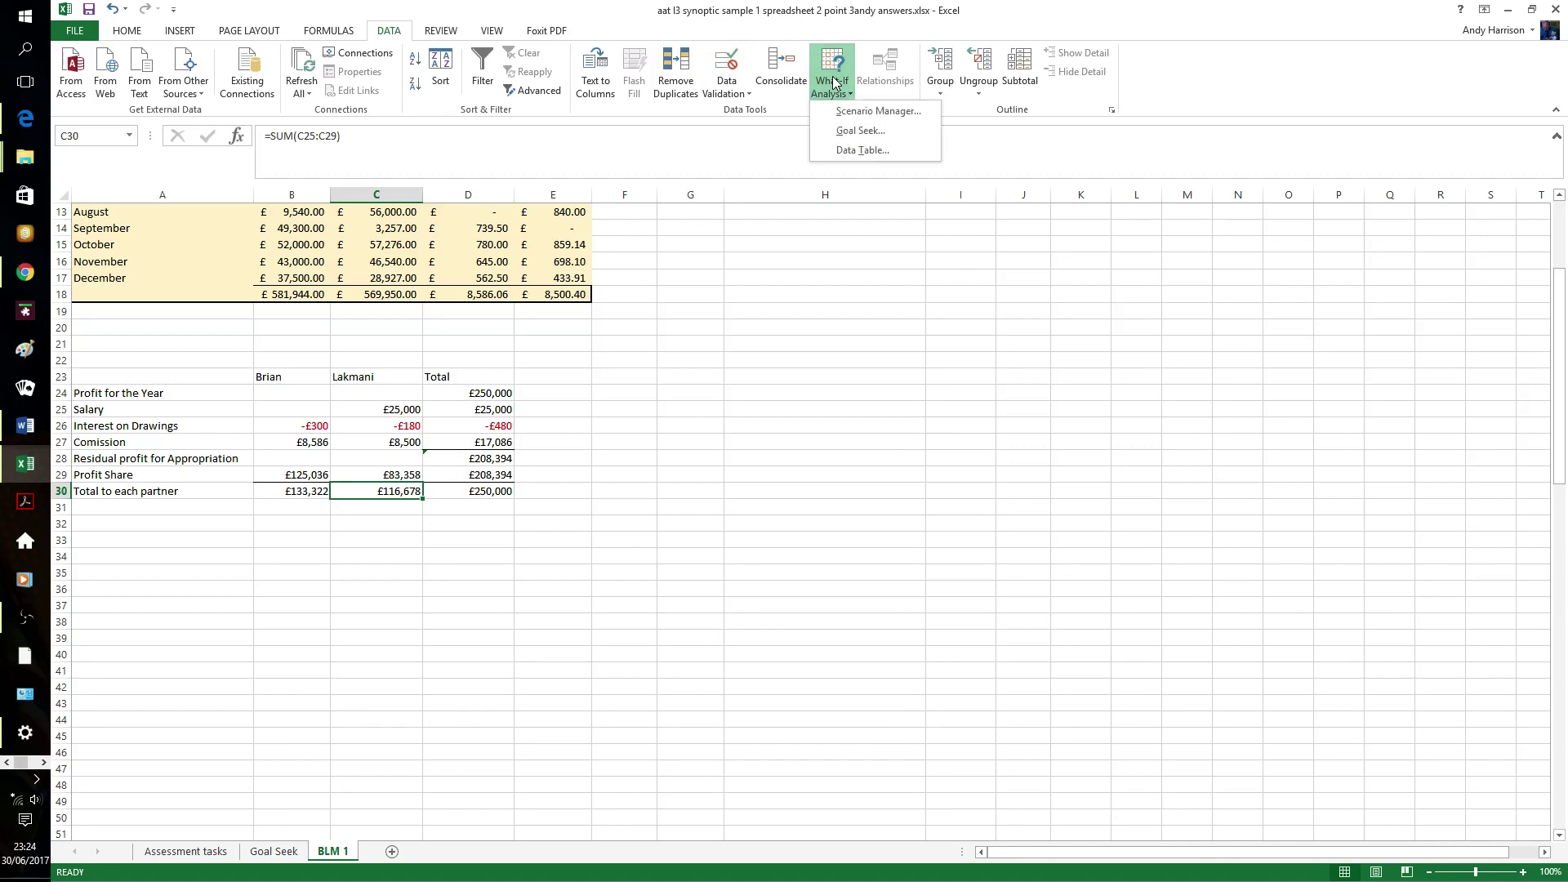
click(861, 131)
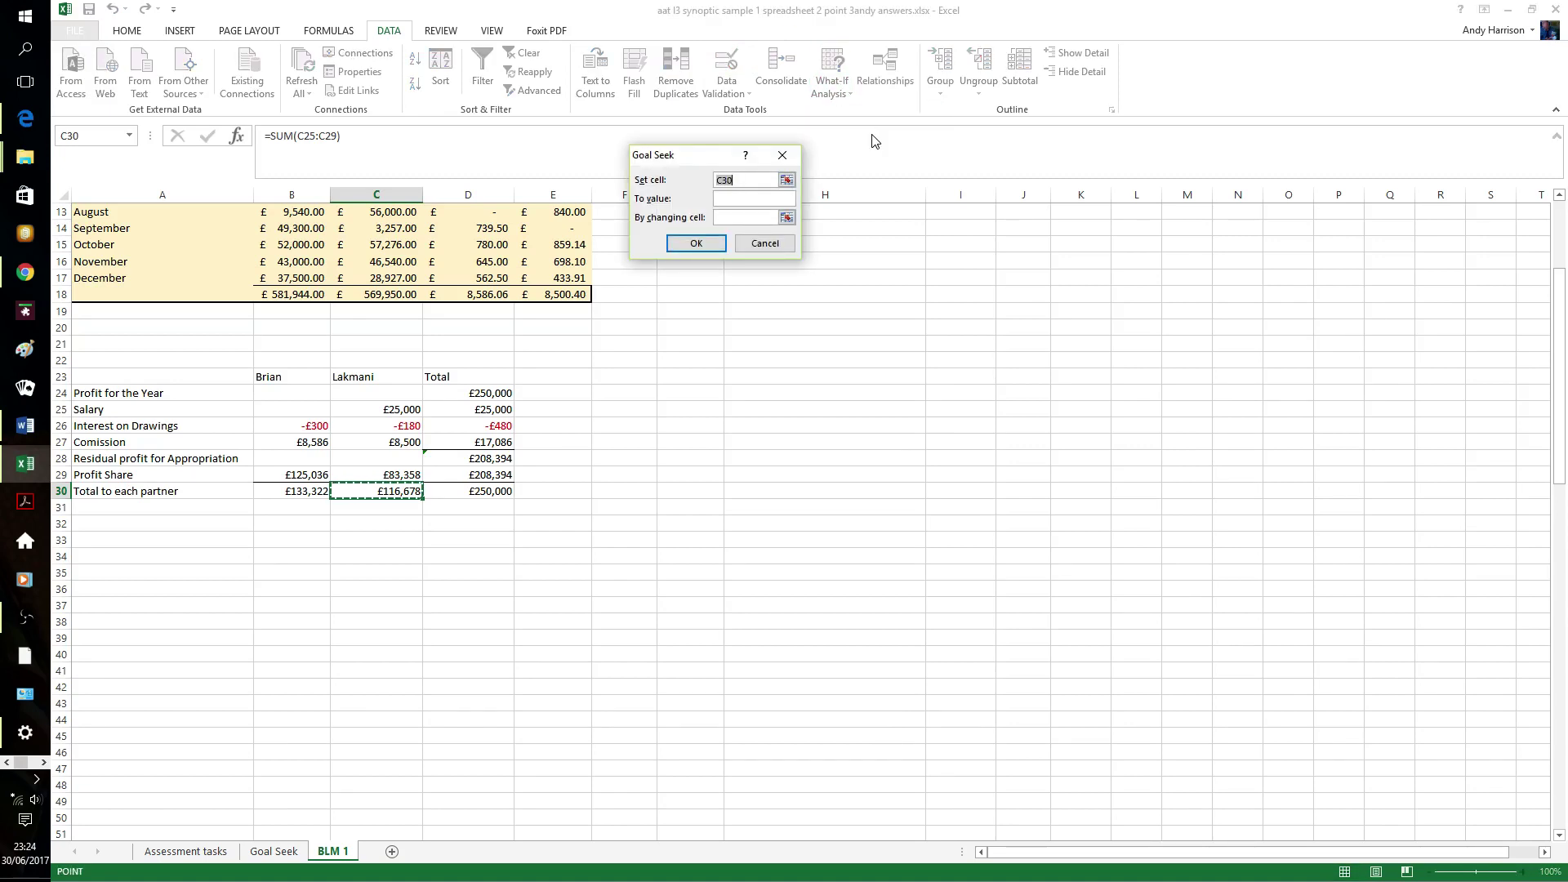
click(748, 199)
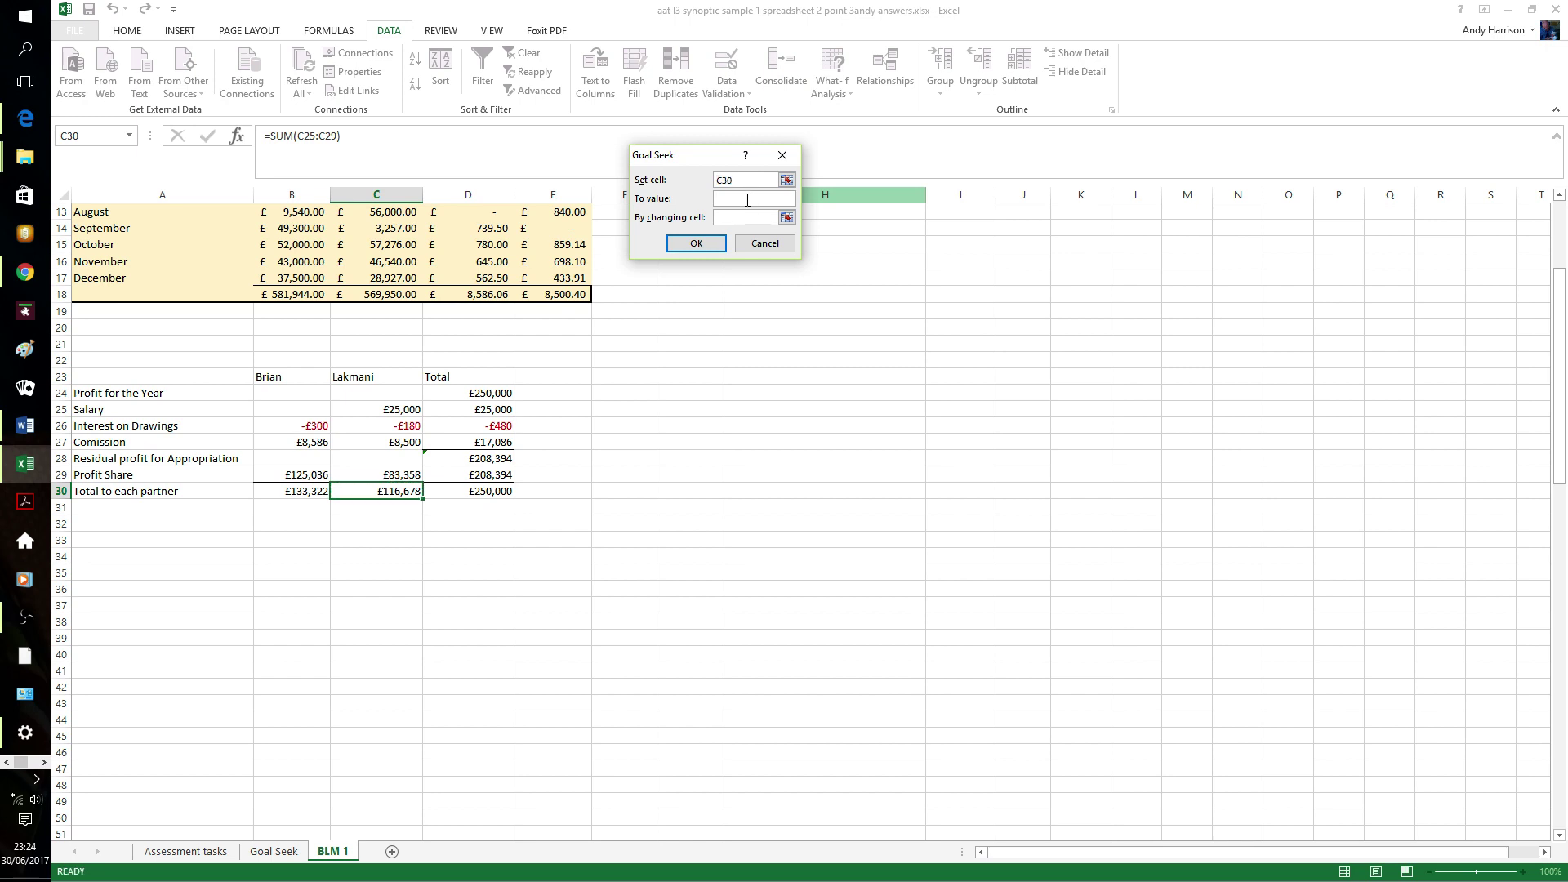
text(120000)
click(760, 220)
text(d24)
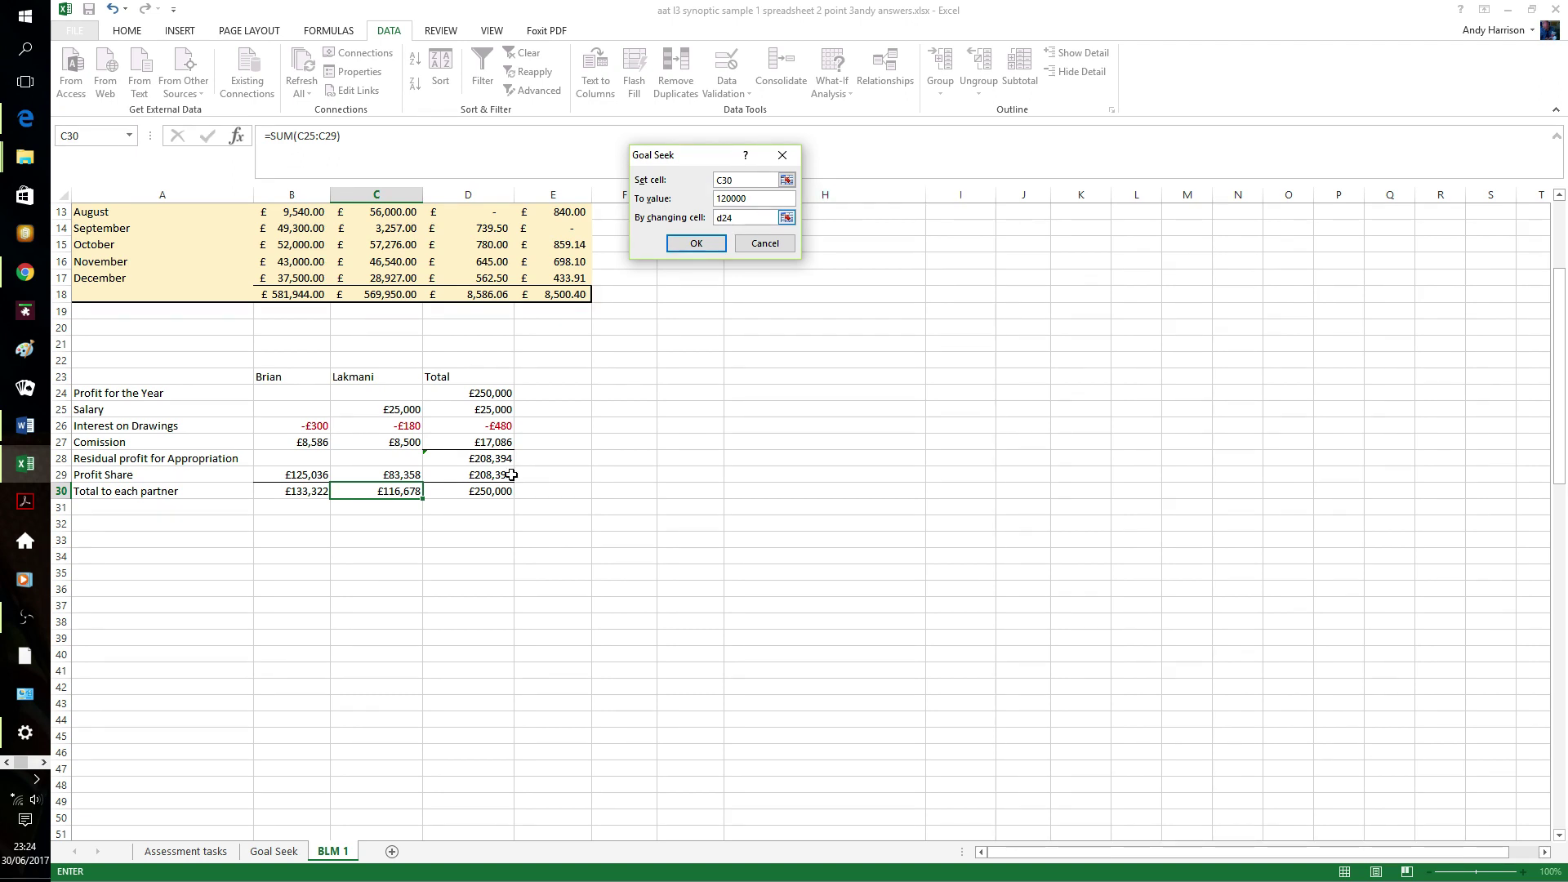
- Pick C5 on the Goal Seek sheet as the changing cell, run it, and view that sheet
click(276, 851)
click(219, 280)
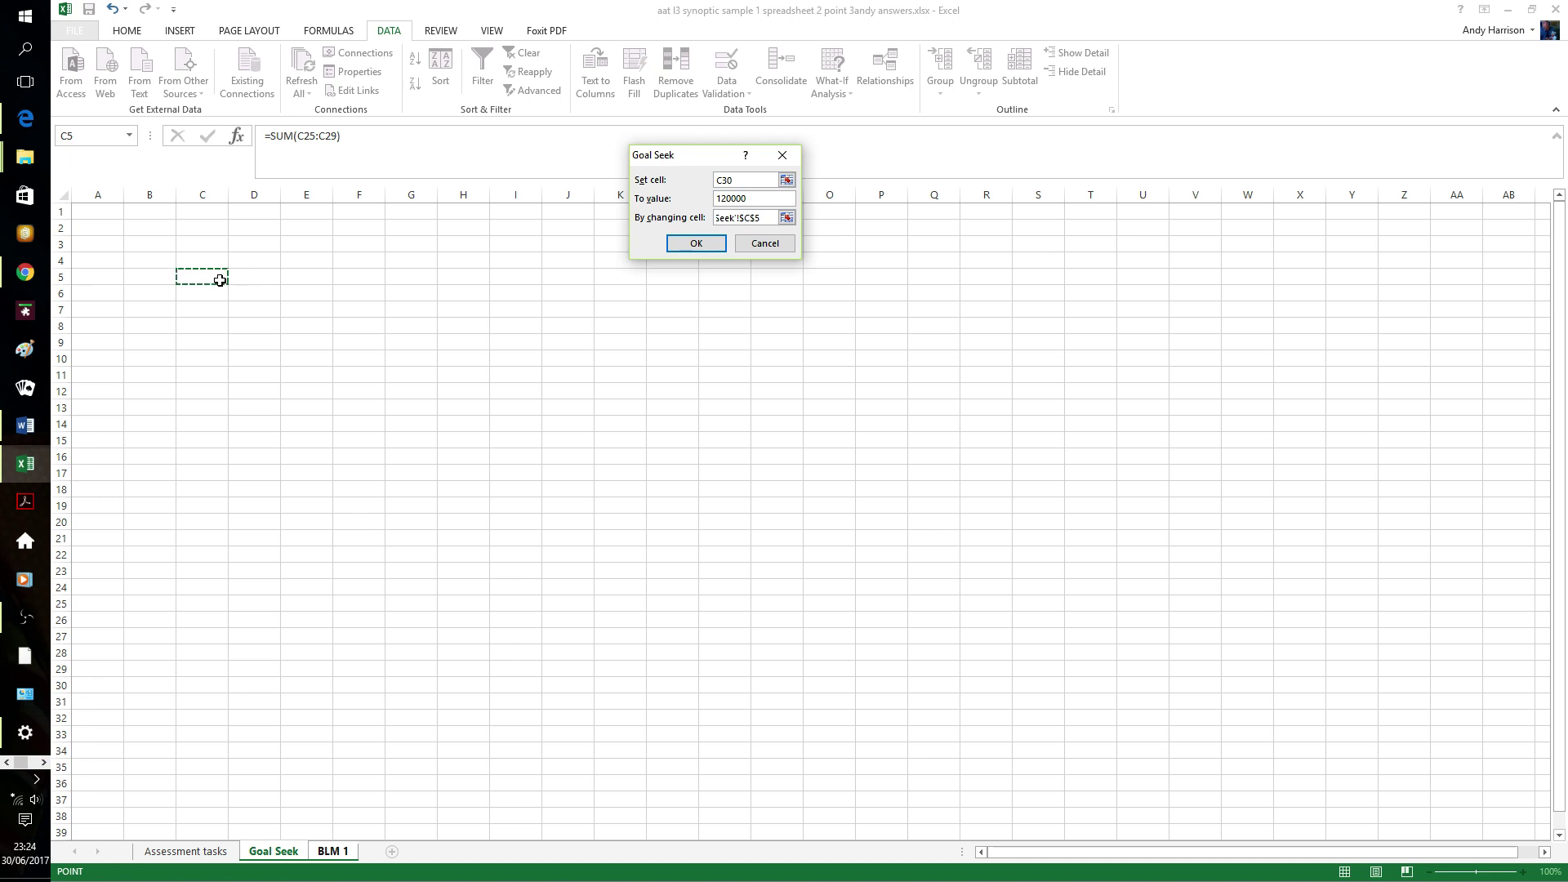
click(699, 244)
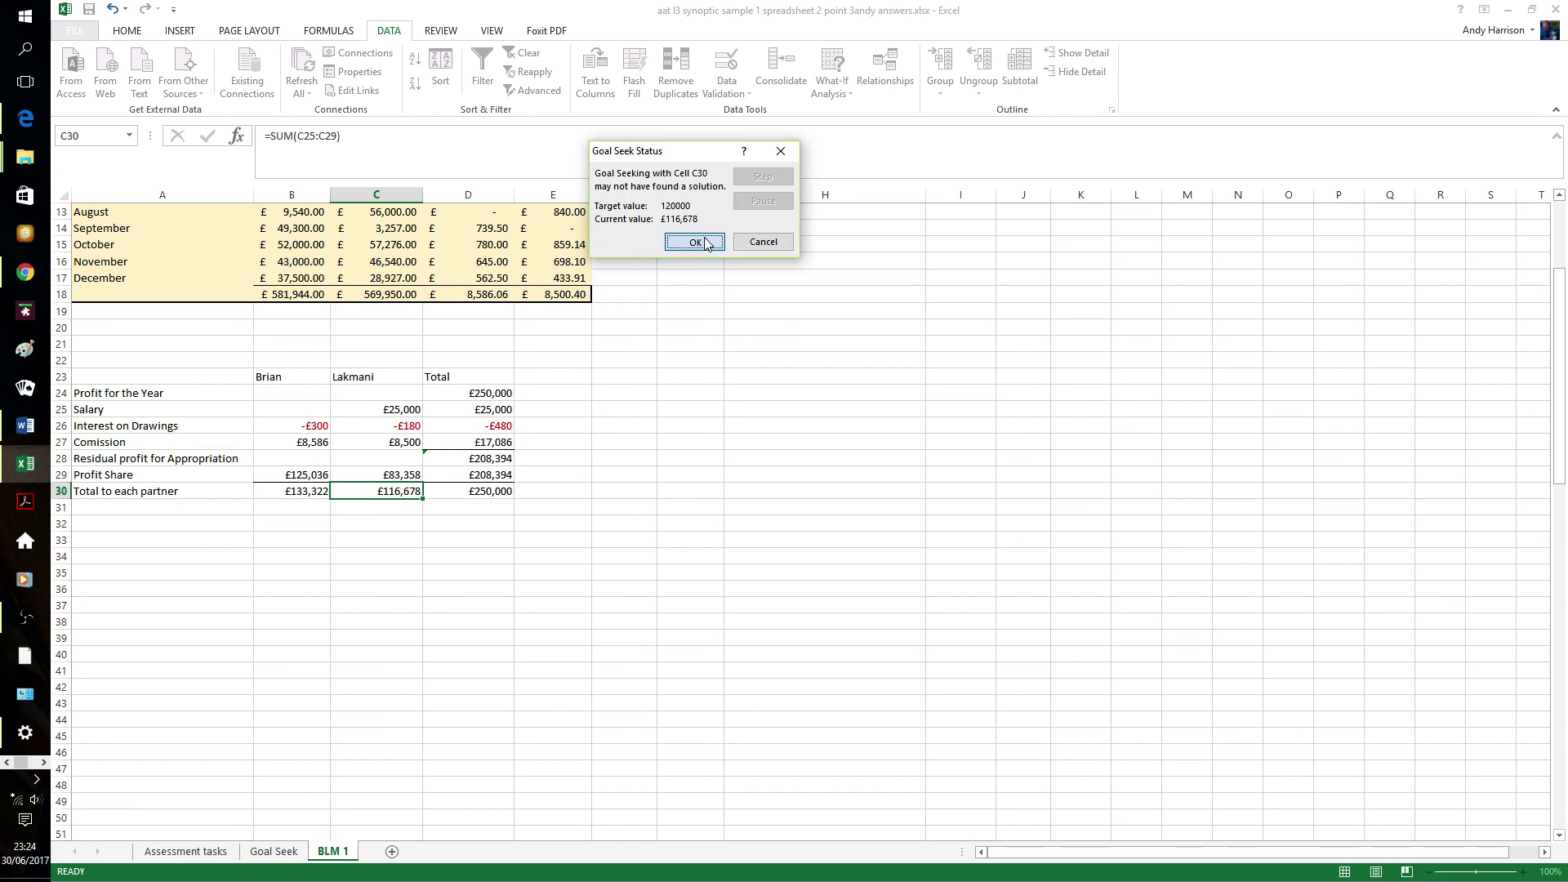
click(696, 242)
click(272, 853)
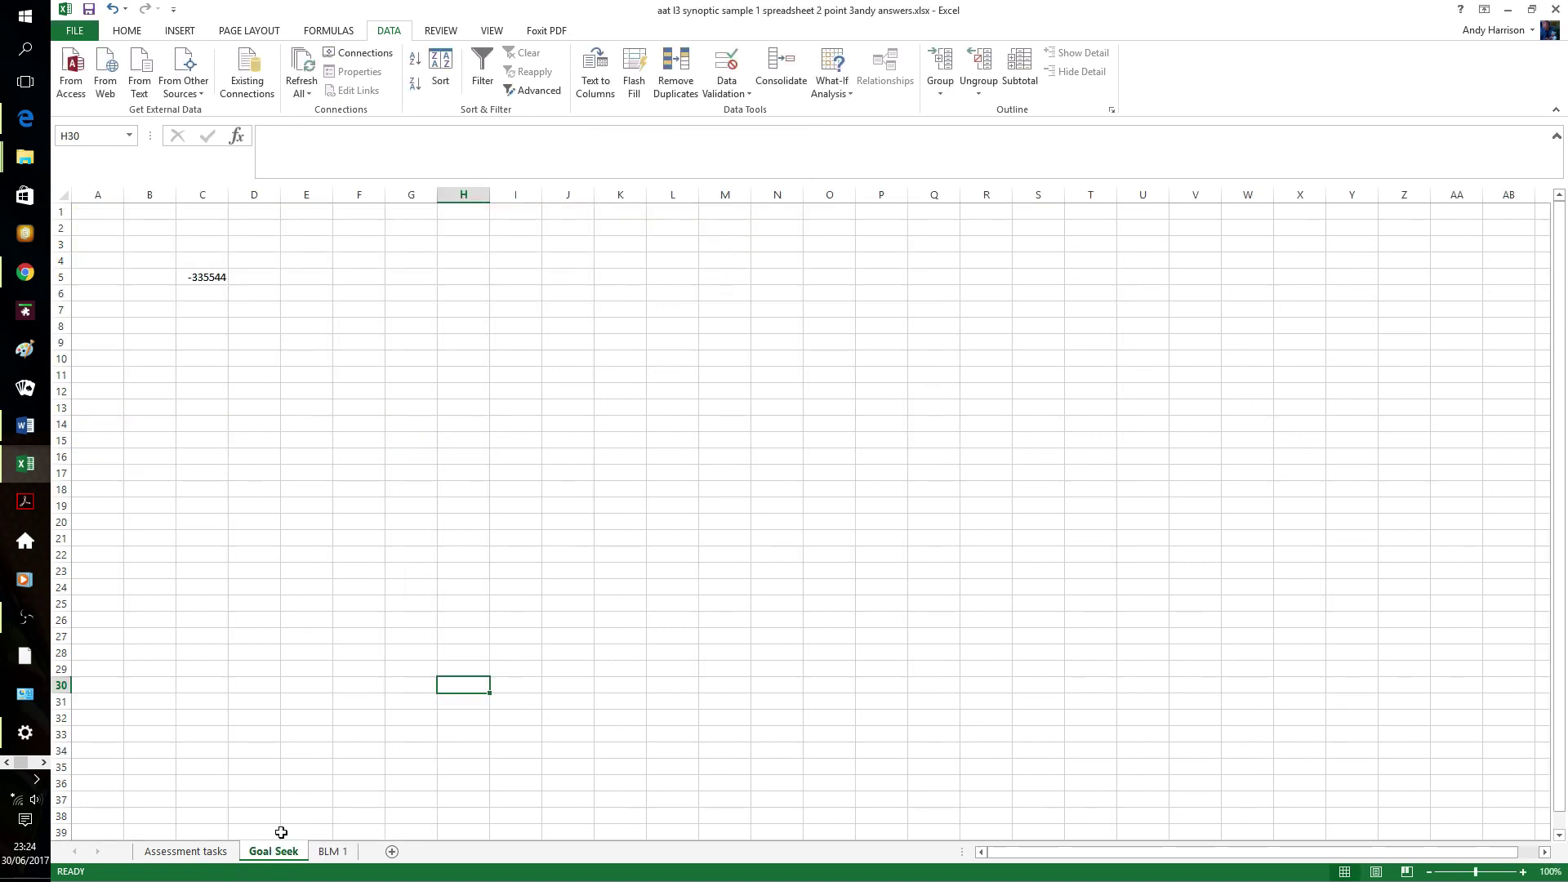
- Paste the picture of the goal seek settings onto the Goal Seek sheet
click(219, 279)
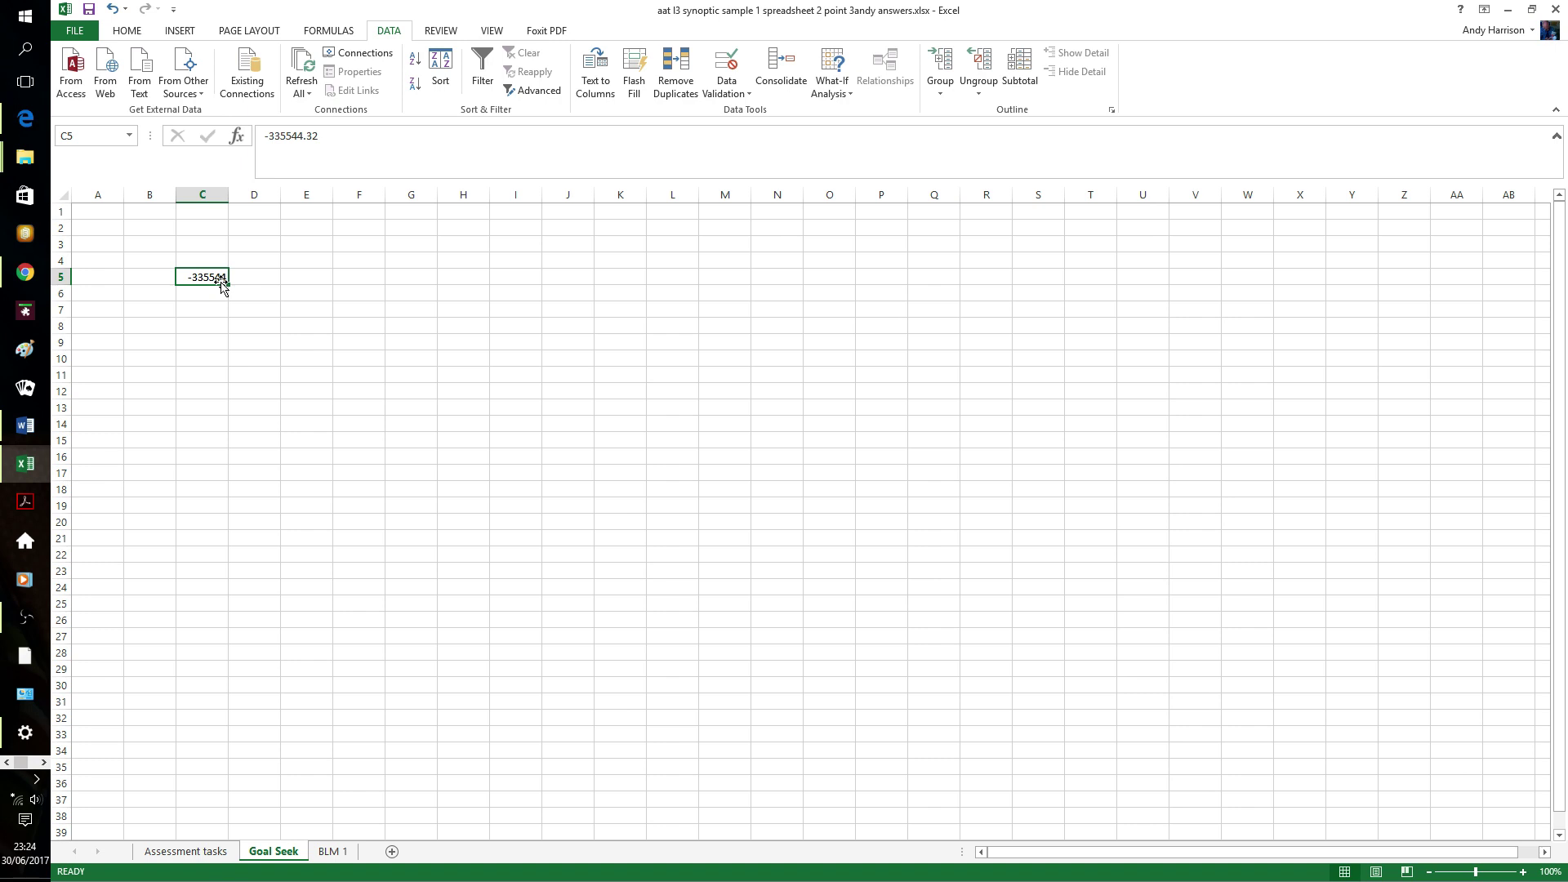
key(ctrl+v)
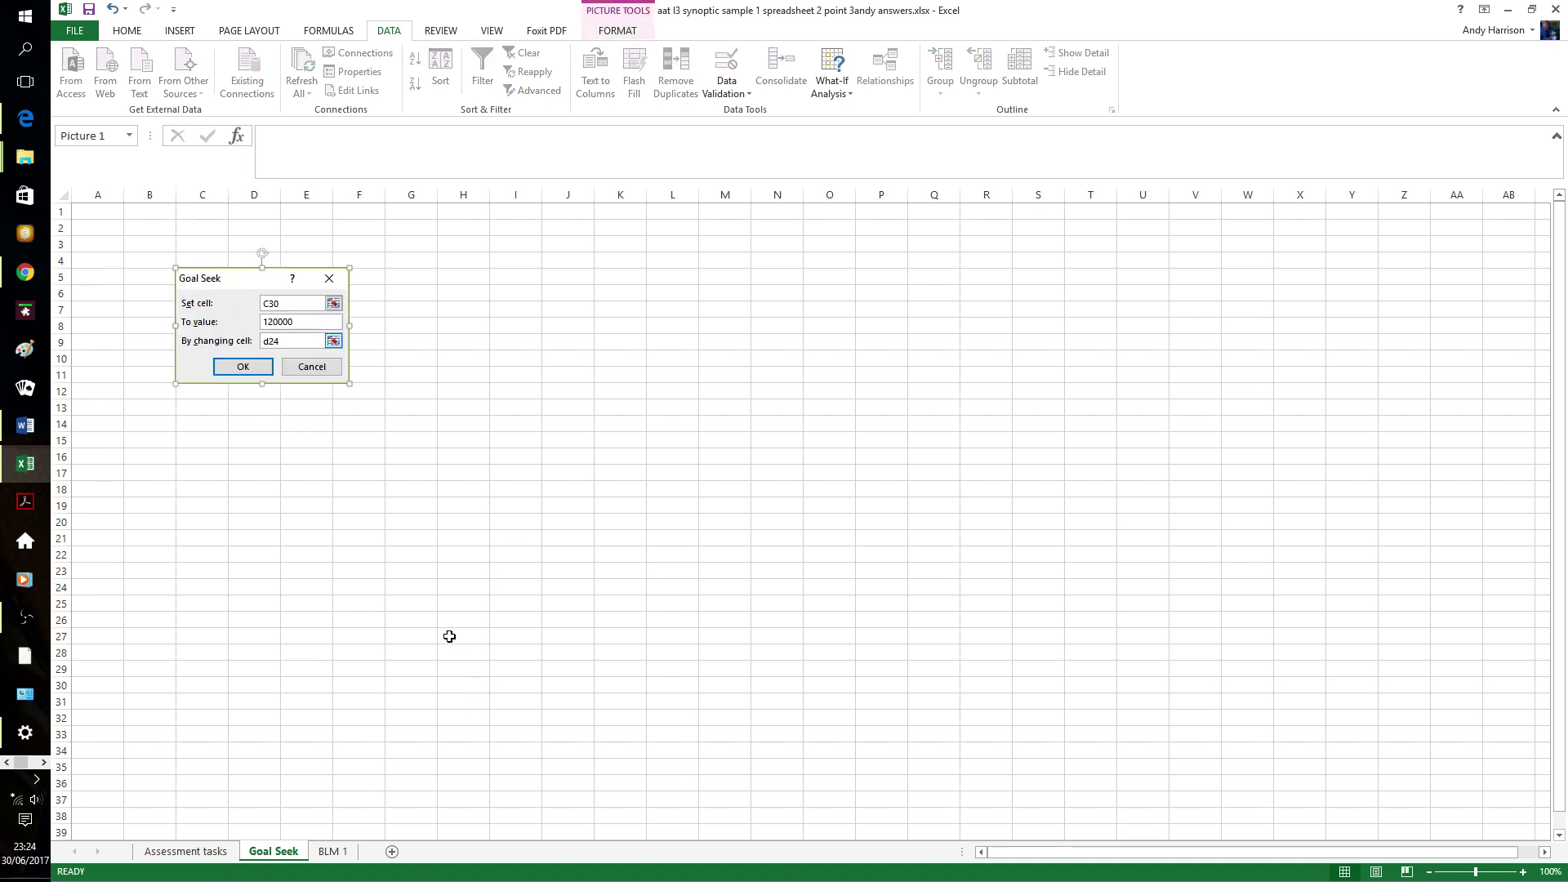
click(431, 585)
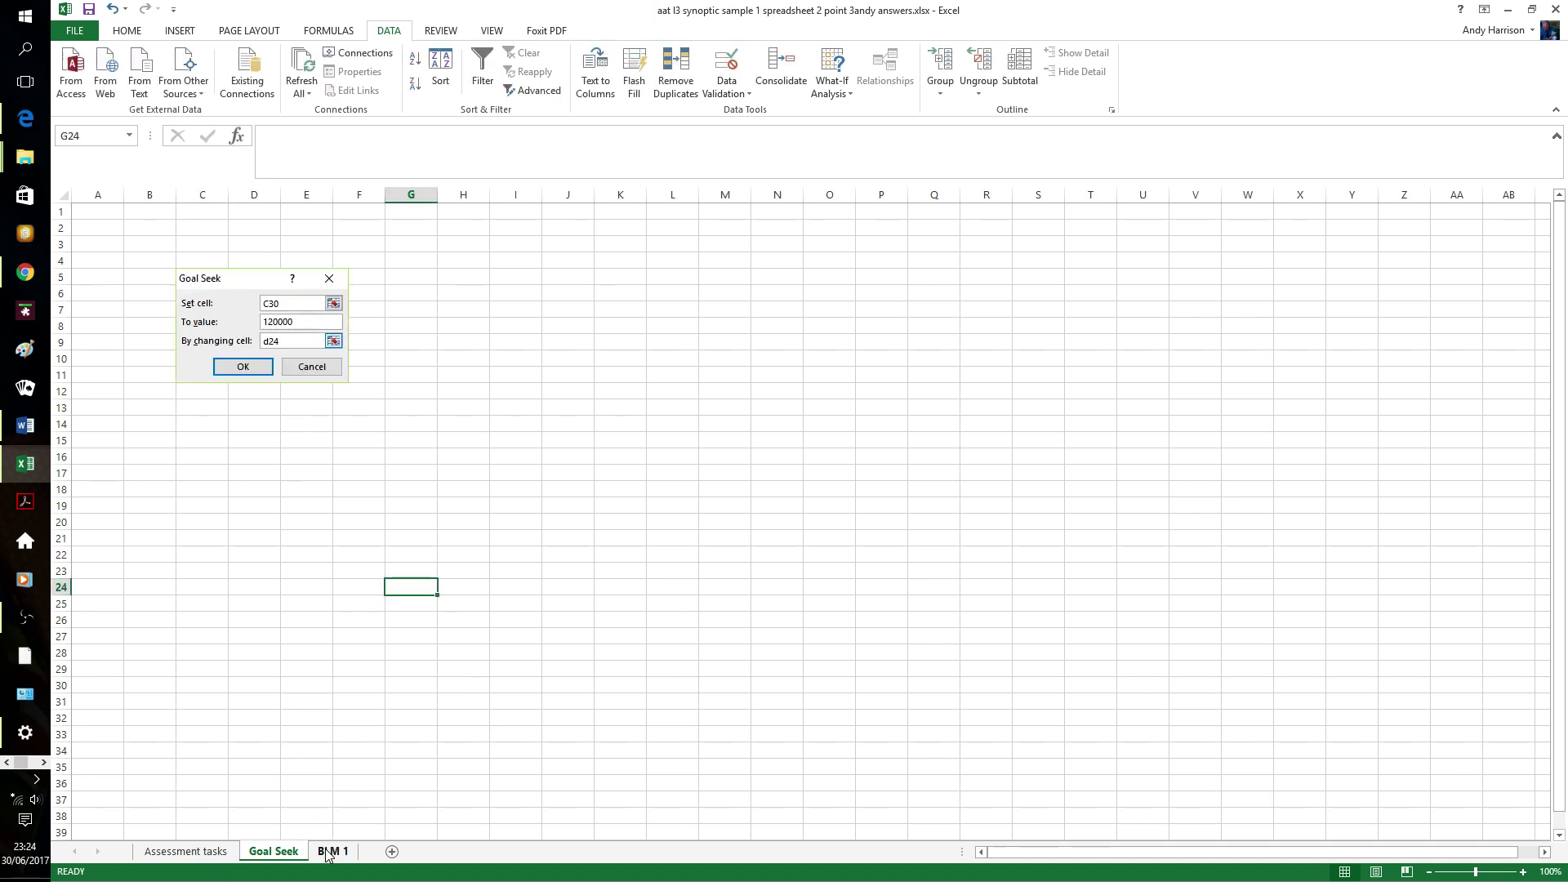
- Return to the BLM 1 sheet and select Lakmani's total in C30
click(333, 851)
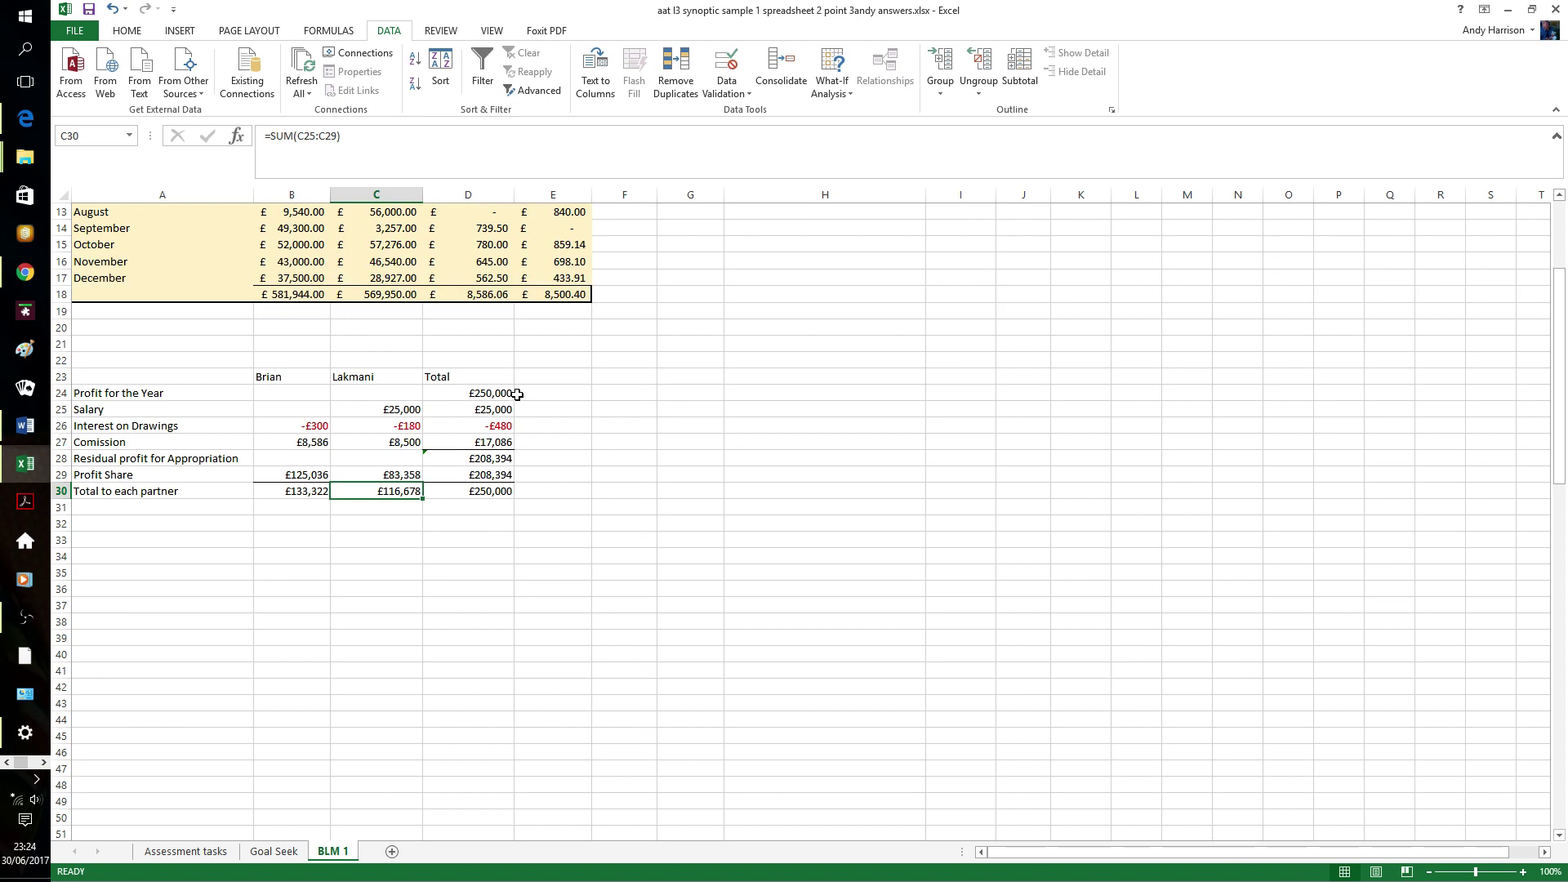
click(527, 556)
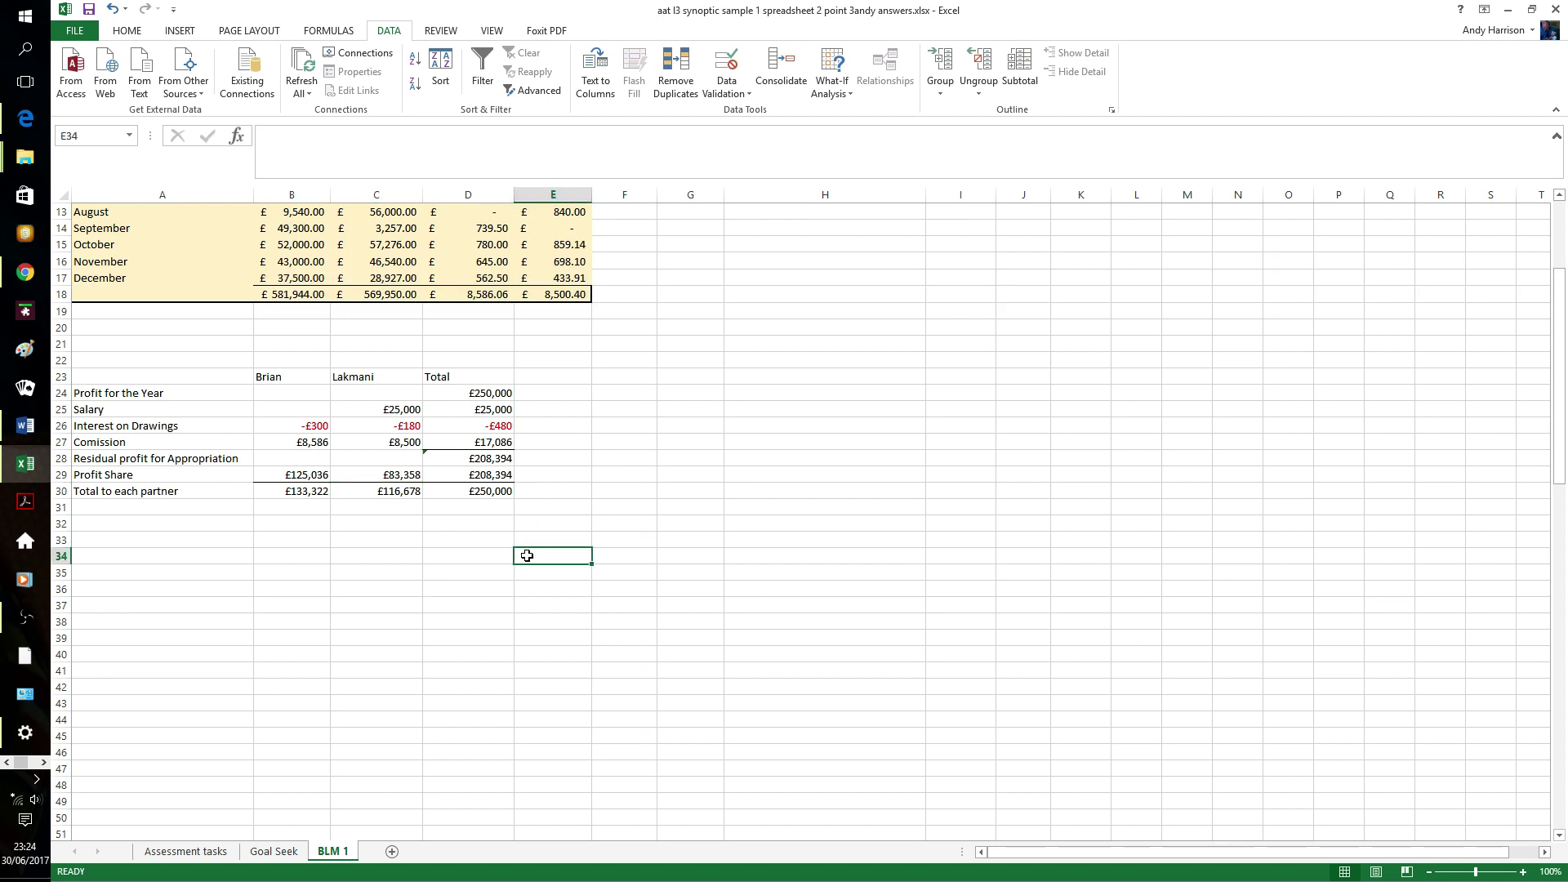
click(407, 493)
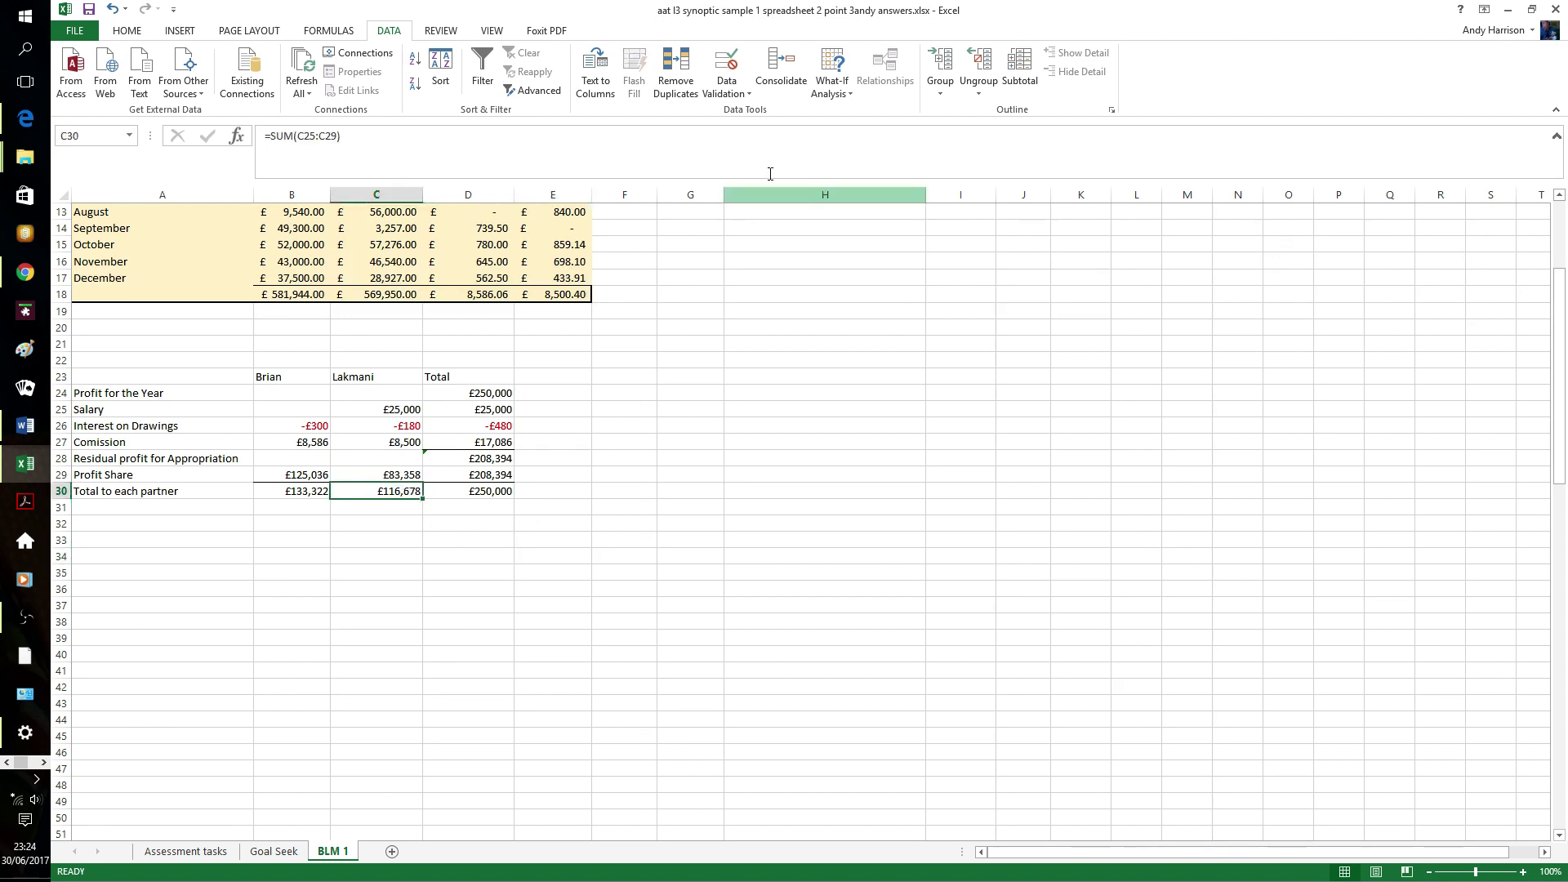
- Goal Seek C30 to 120000 by changing D24, accepting the £258,306 profit solution
click(832, 82)
click(854, 130)
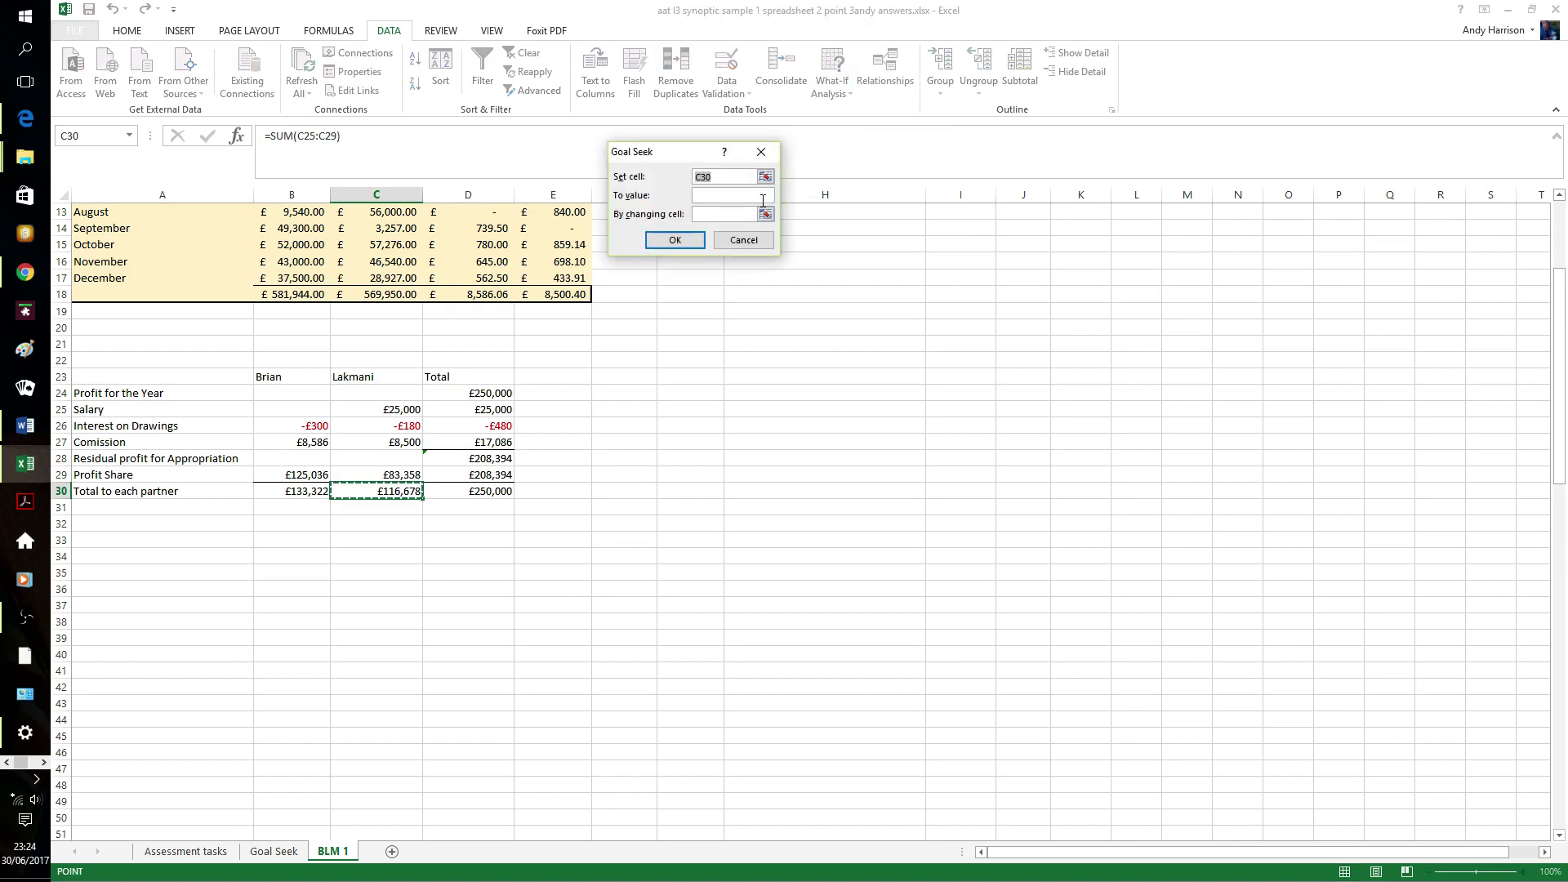
click(737, 197)
text(120000)
click(729, 213)
text(d24)
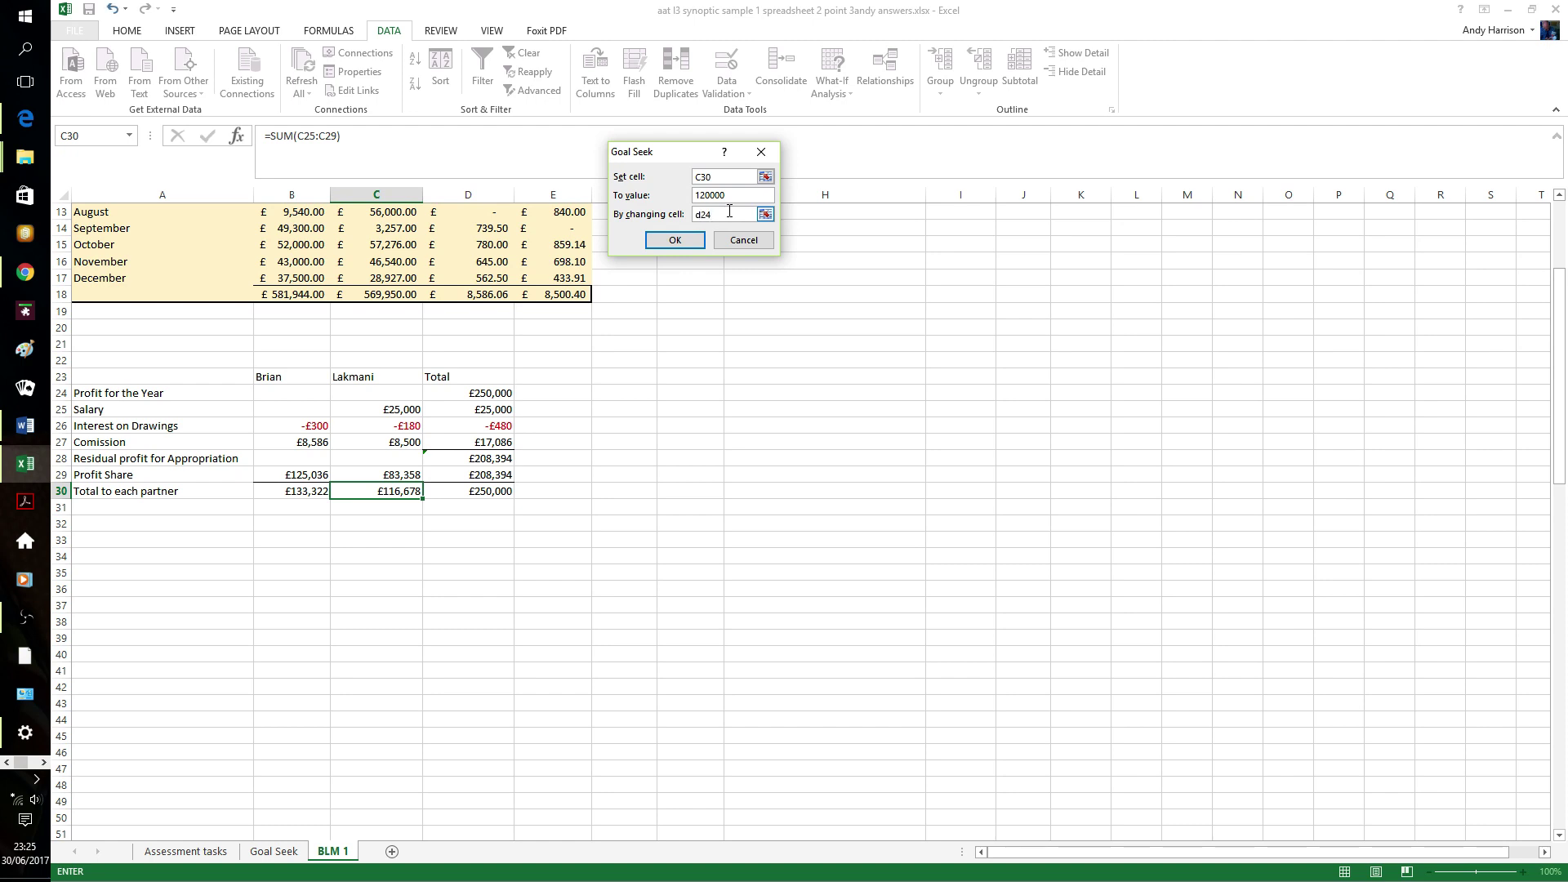
click(688, 239)
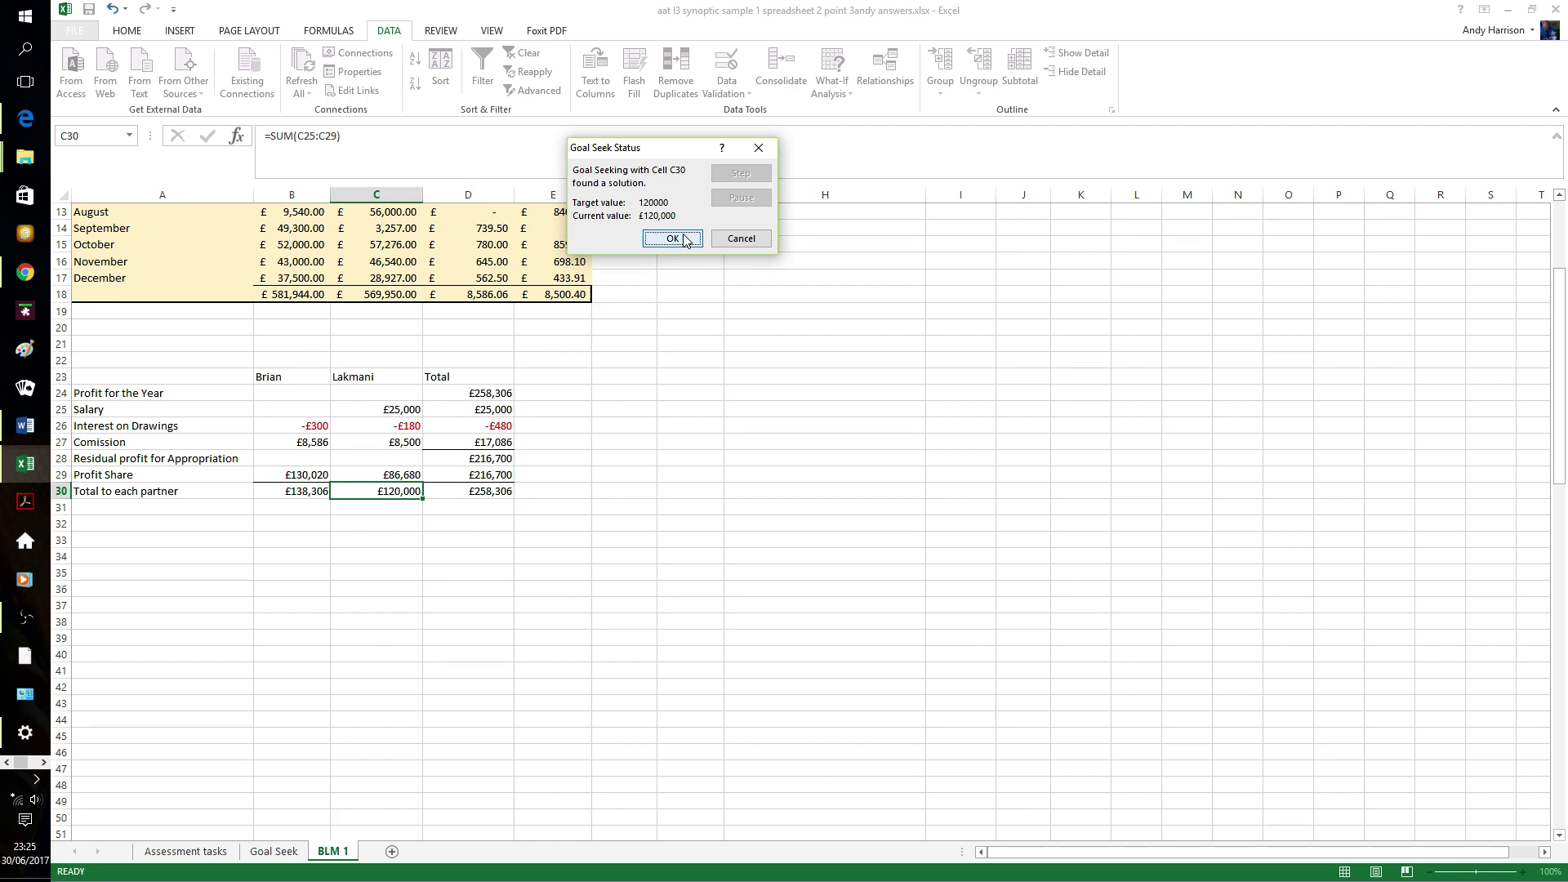
click(672, 239)
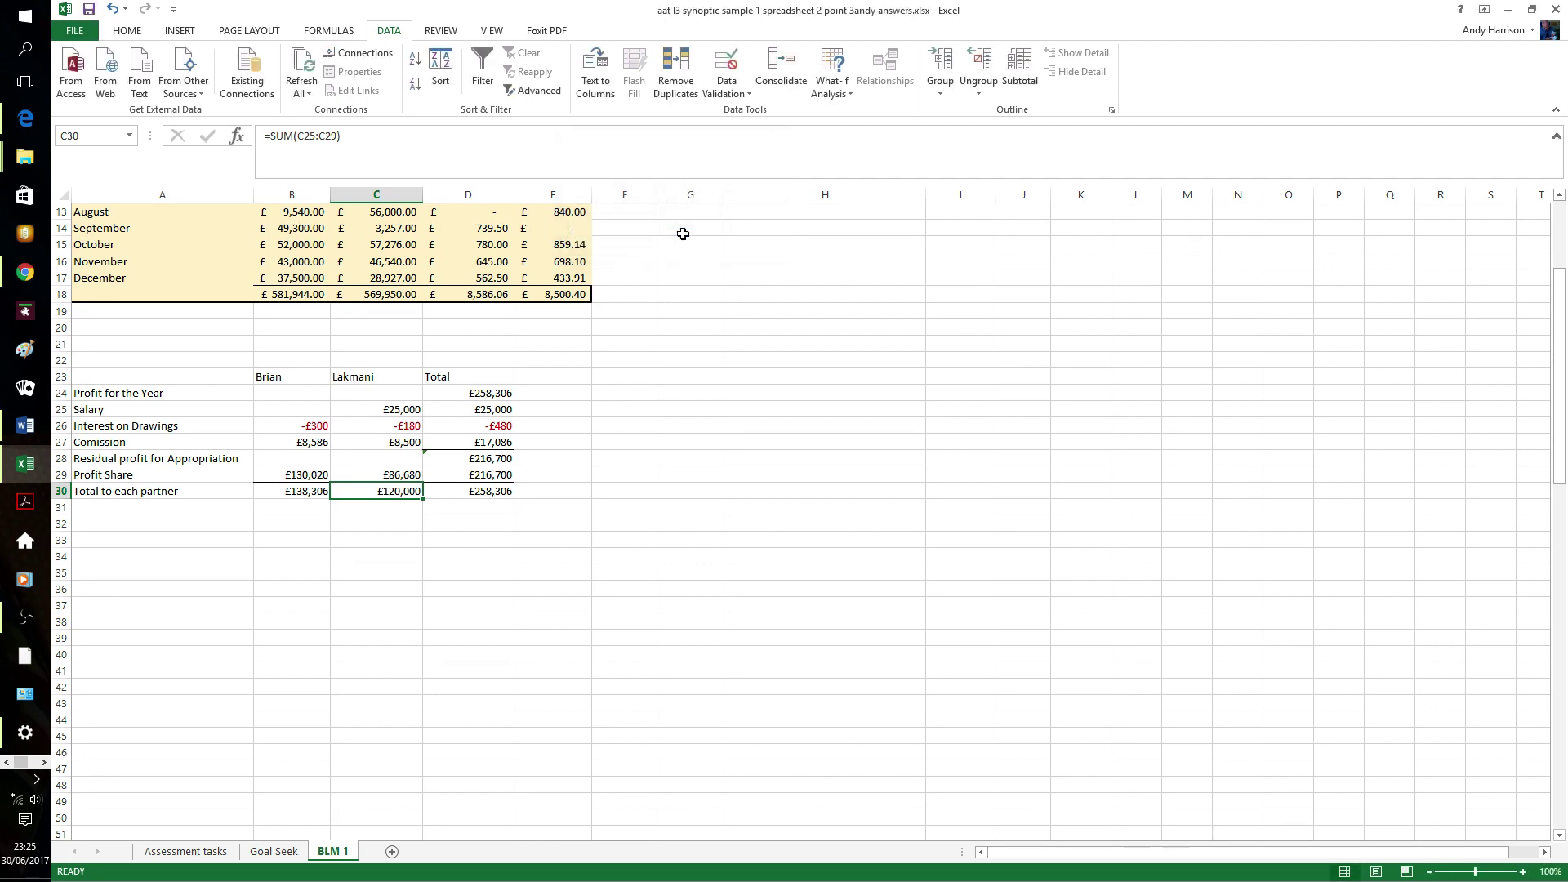
click(663, 407)
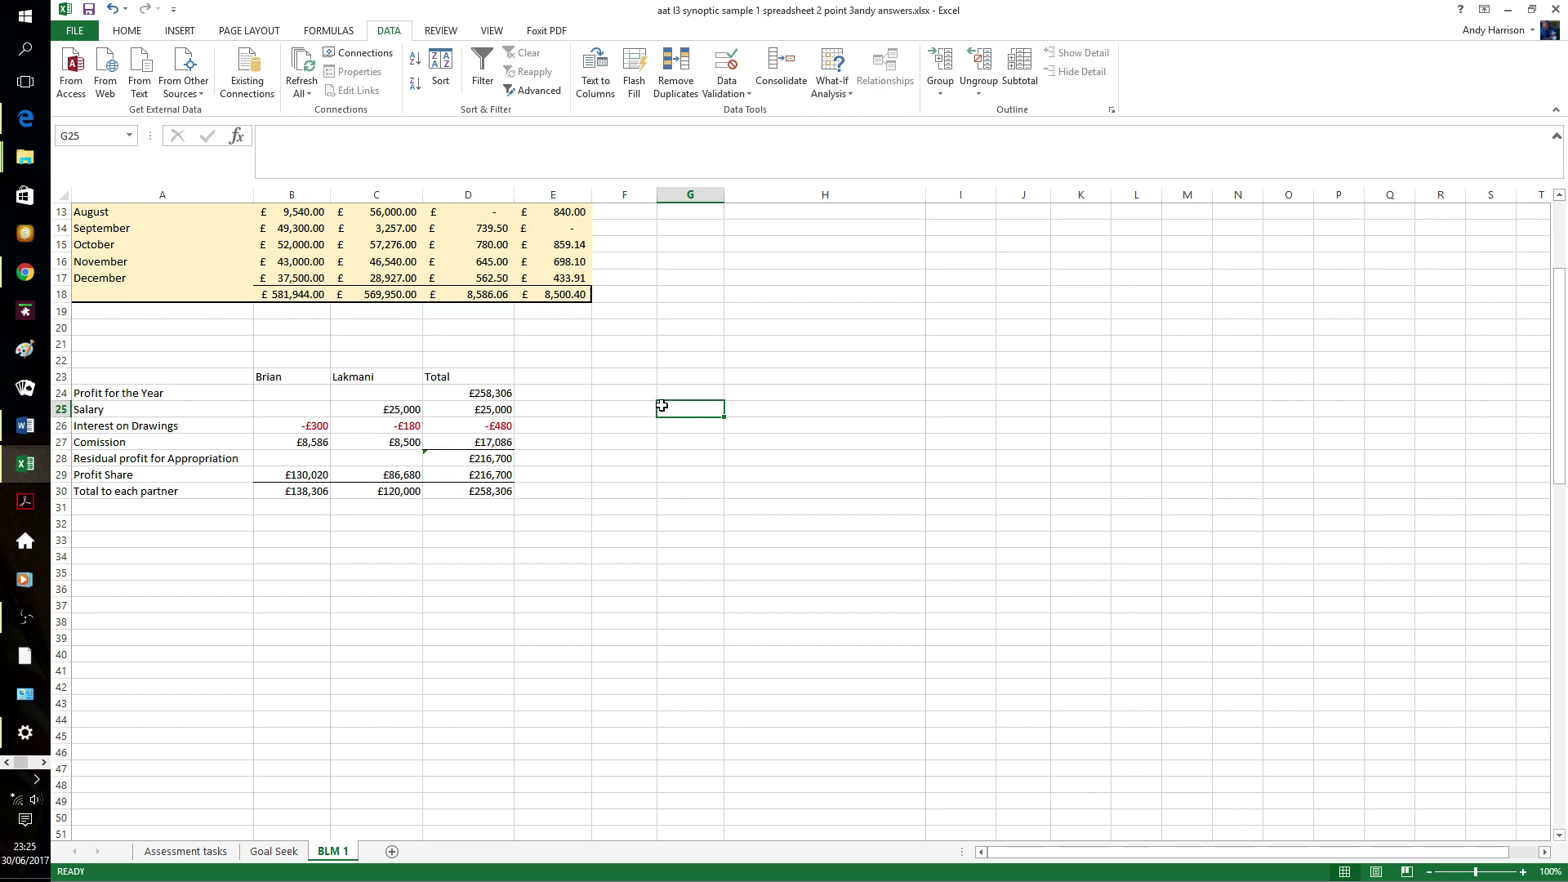
click(25, 618)
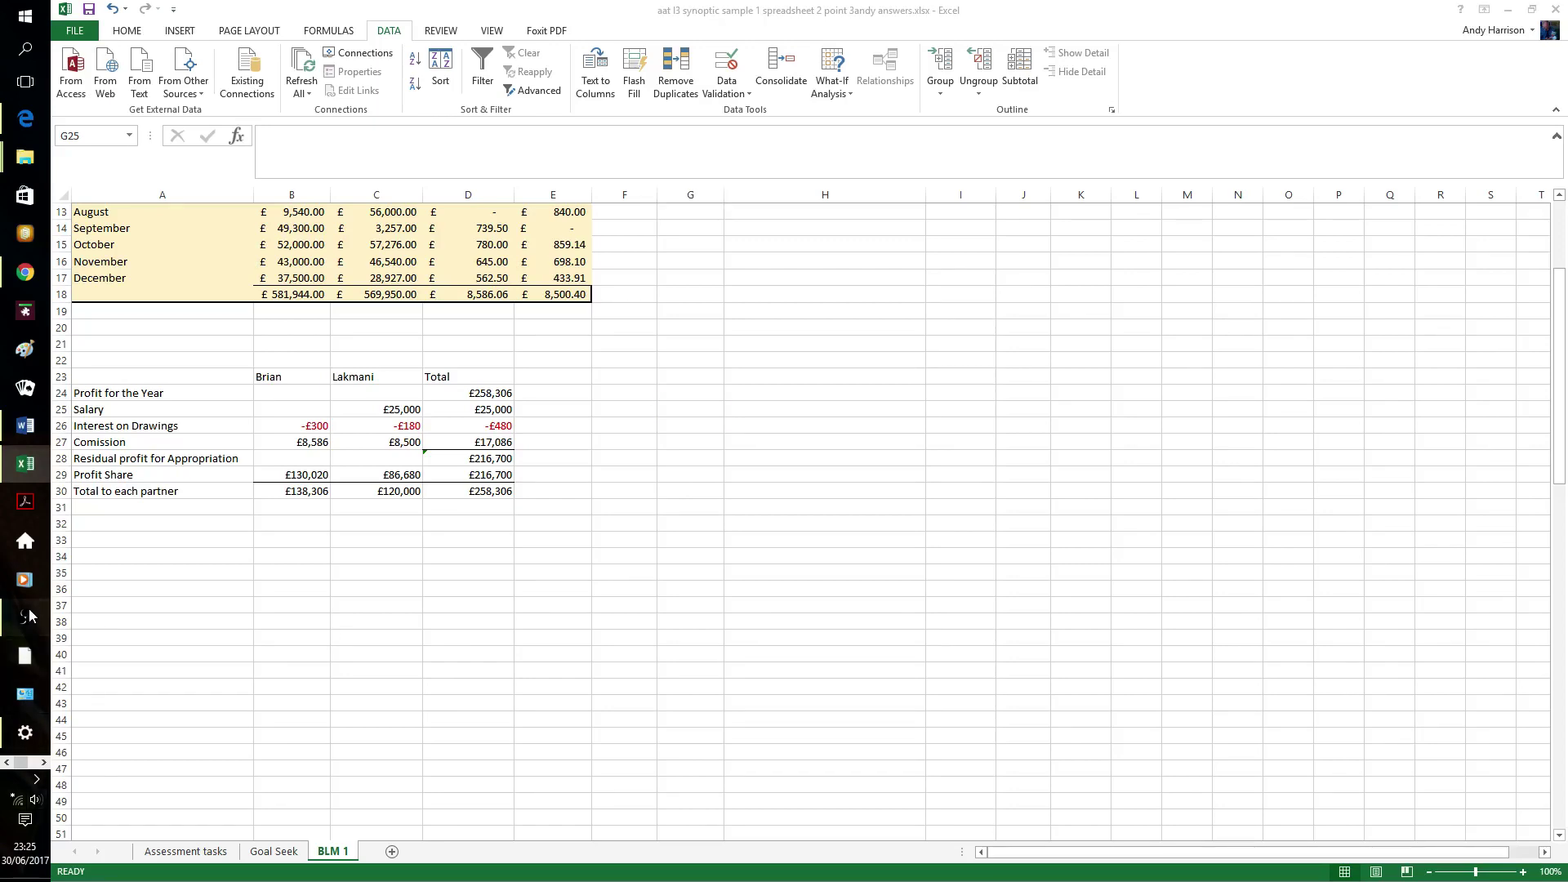